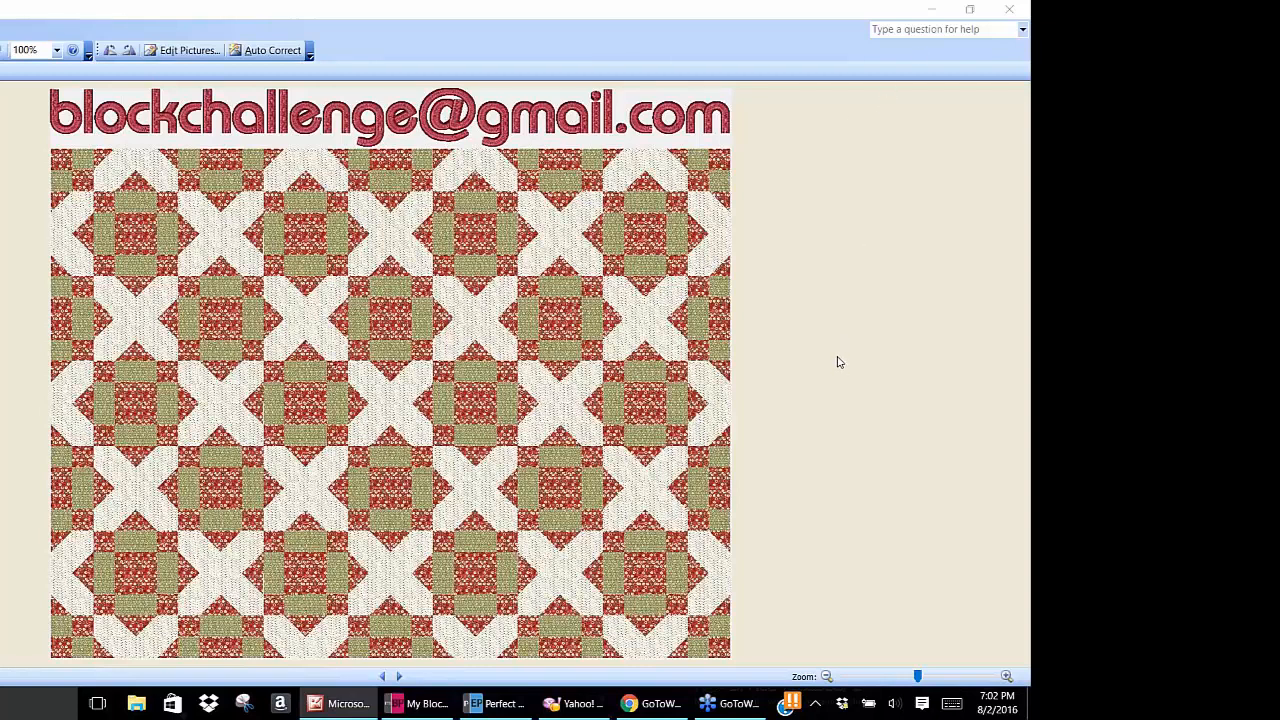
Go back through the block challenge pictures to the photo of the red pup block.
{"action": "left_click", "coordinate": [816, 227]}
{"action": "left_click", "coordinate": [383, 677]}
{"action": "left_click", "coordinate": [383, 677]}
{"action": "left_click", "coordinate": [383, 677]}
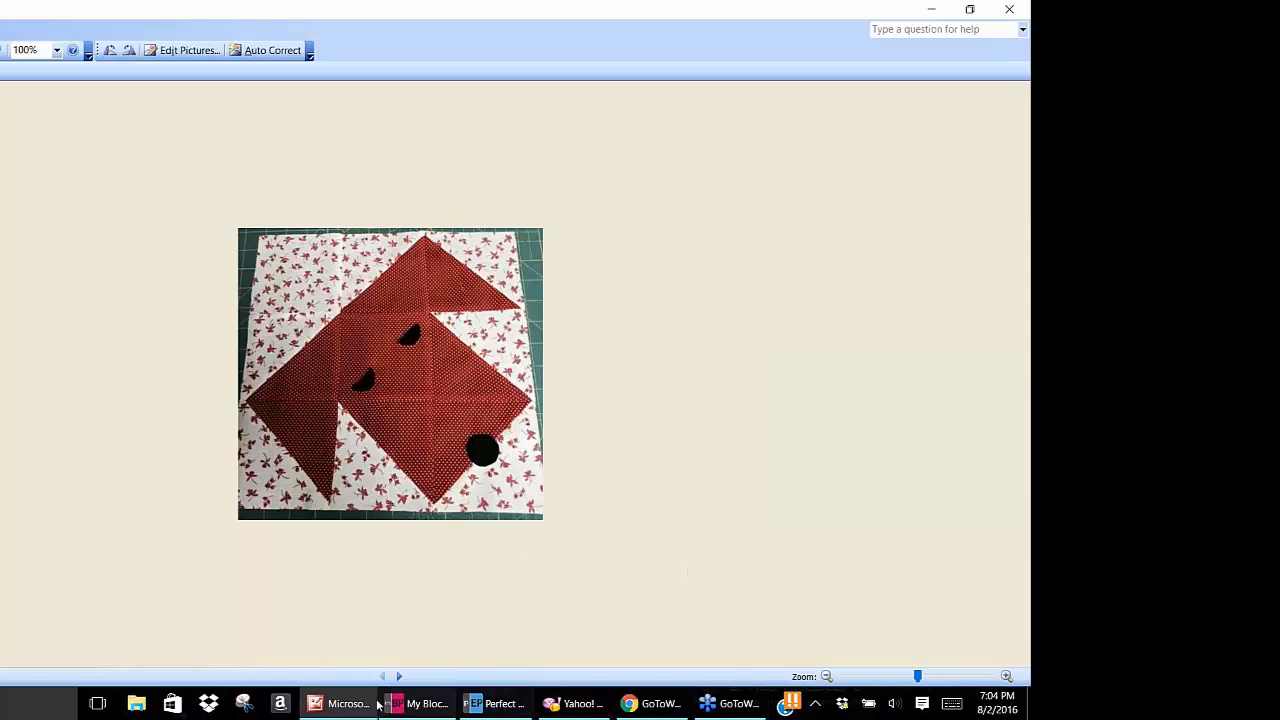
Switch to My Block Piecer and minimize the picture viewer and the messenger window behind it.
{"action": "left_click", "coordinate": [413, 705]}
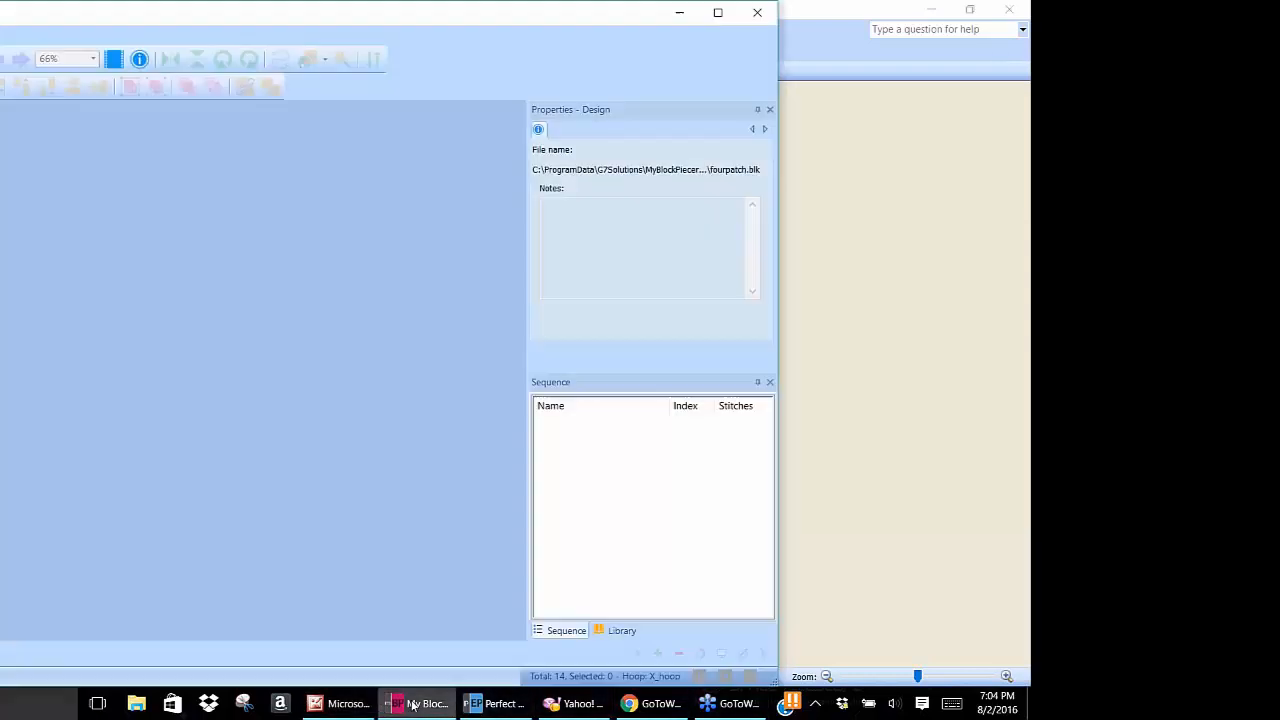
{"action": "left_click", "coordinate": [931, 10]}
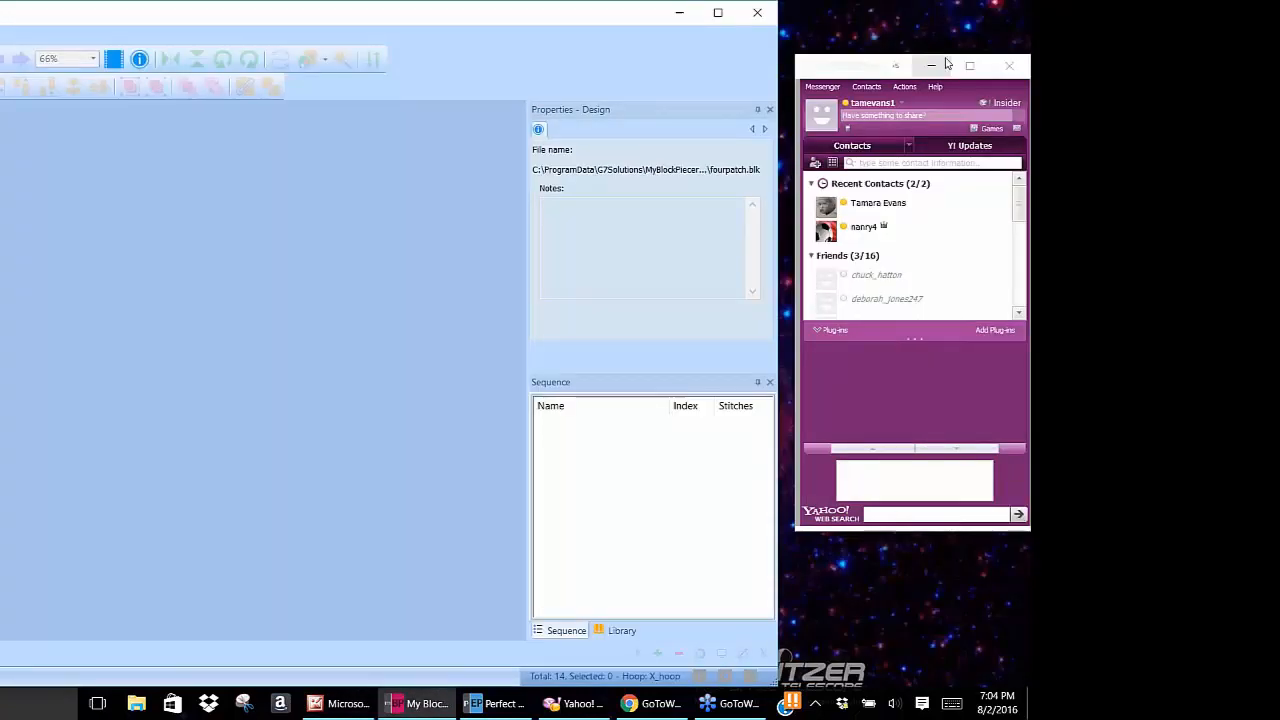
{"action": "left_click", "coordinate": [932, 65]}
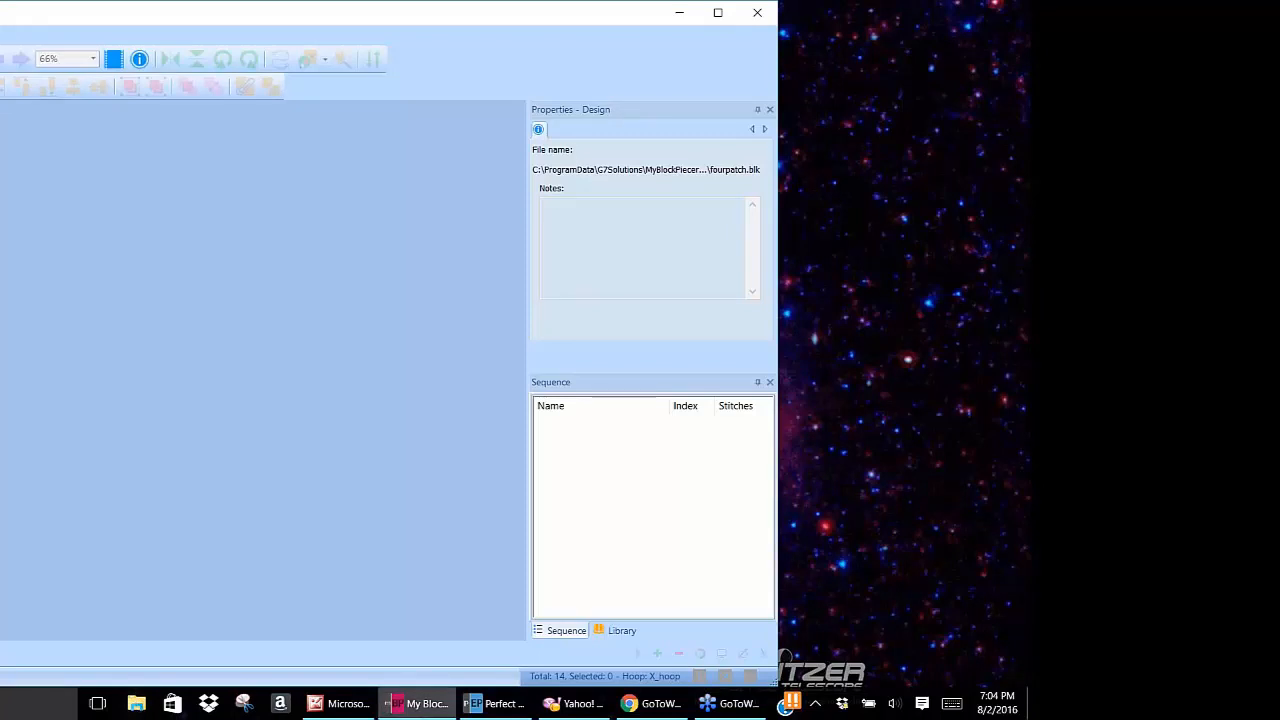
Preview 1_pup.jpg from the Block Challenge folder in File Explorer as a reference, and return to My Block Piecer.
{"action": "left_click", "coordinate": [142, 701]}
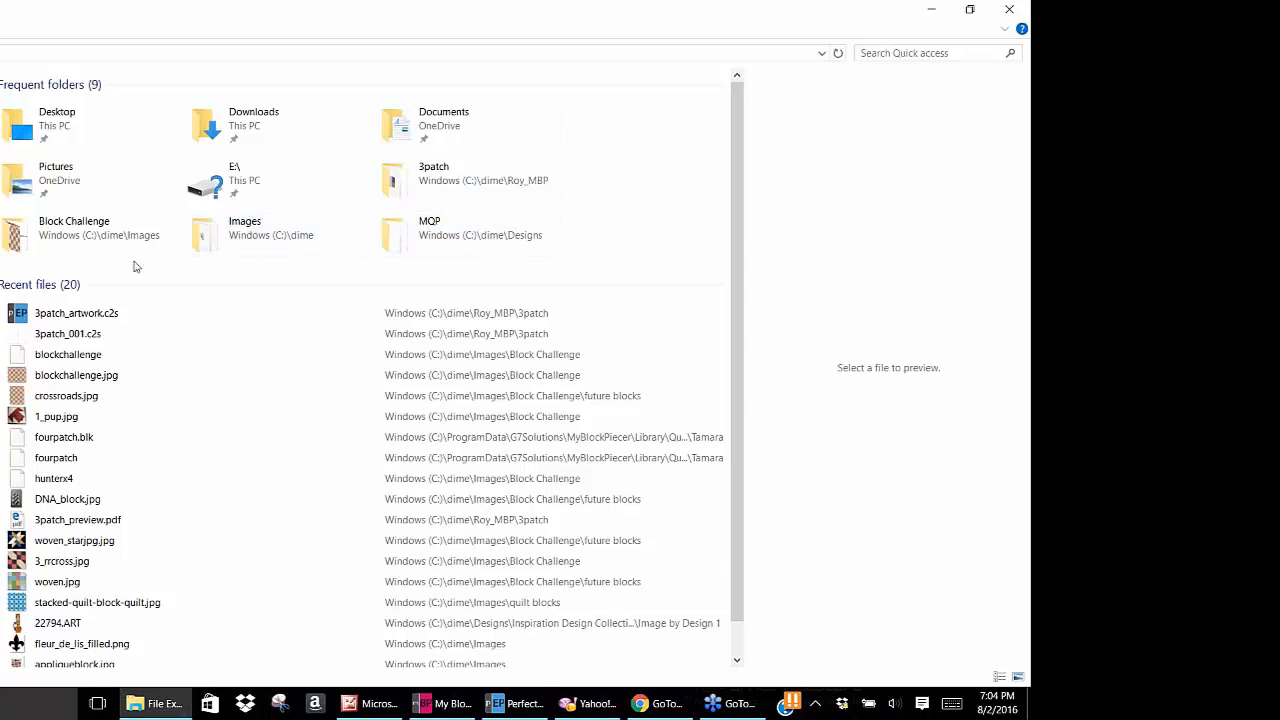
{"action": "double_click", "coordinate": [97, 231]}
{"action": "left_click", "coordinate": [270, 165]}
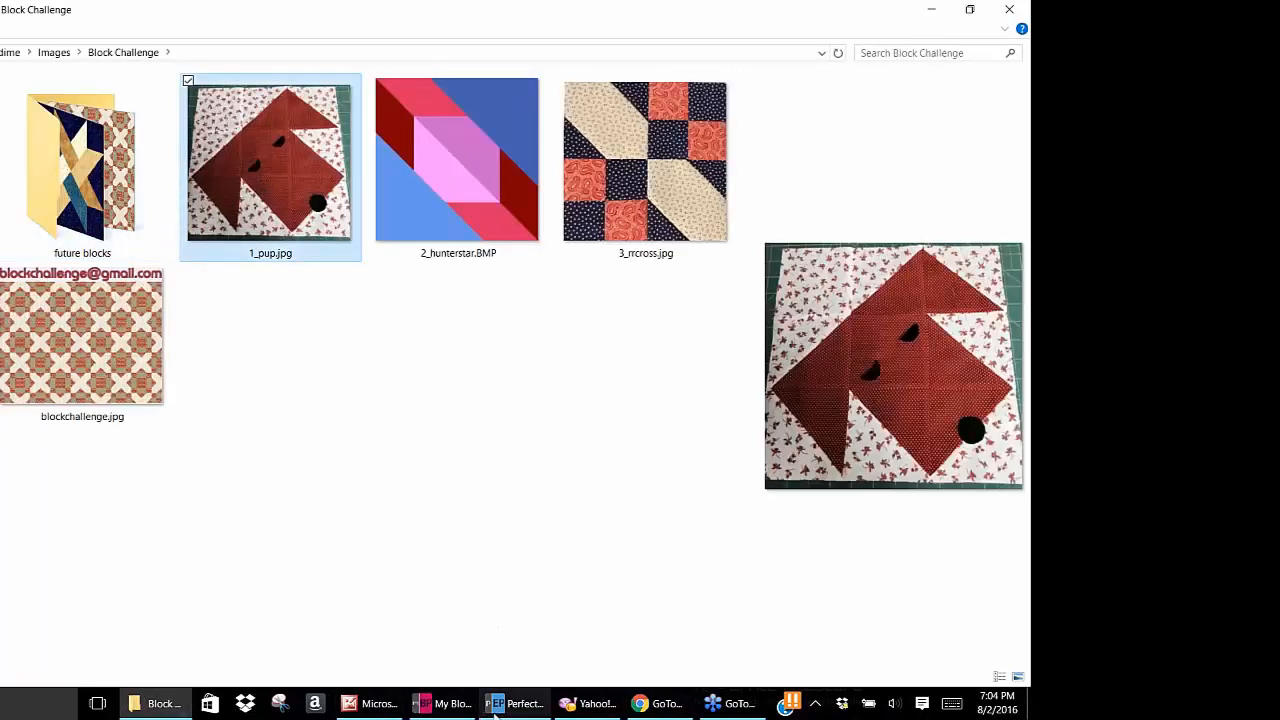
{"action": "mouse_move", "coordinate": [455, 708]}
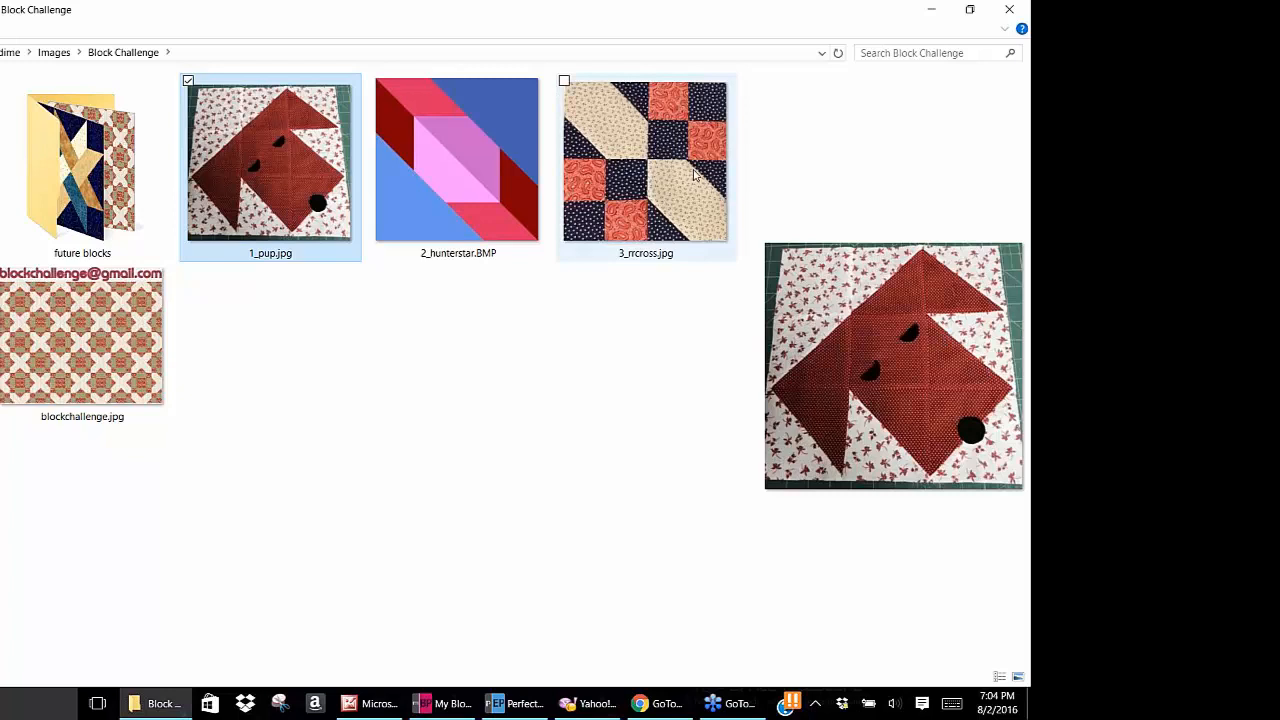
{"action": "left_click", "coordinate": [431, 711]}
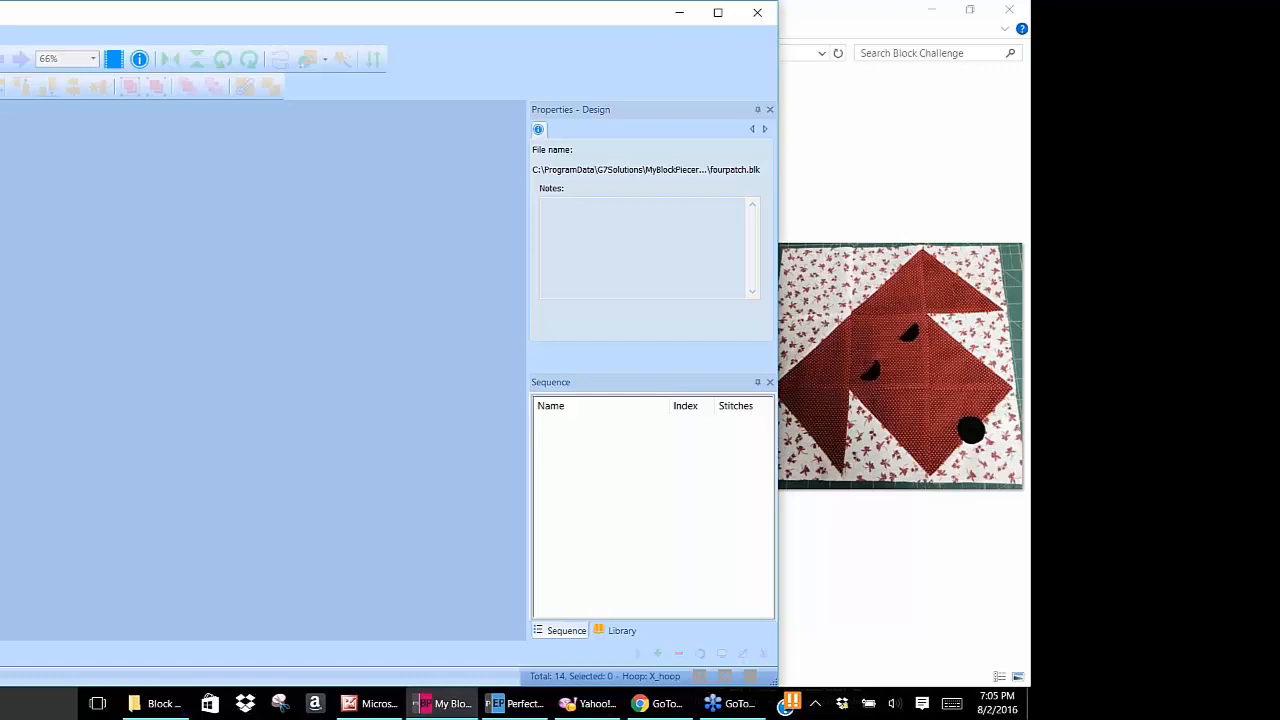
Turn on Snap to grid in the grid options.
{"action": "left_click", "coordinate": [0, 134]}
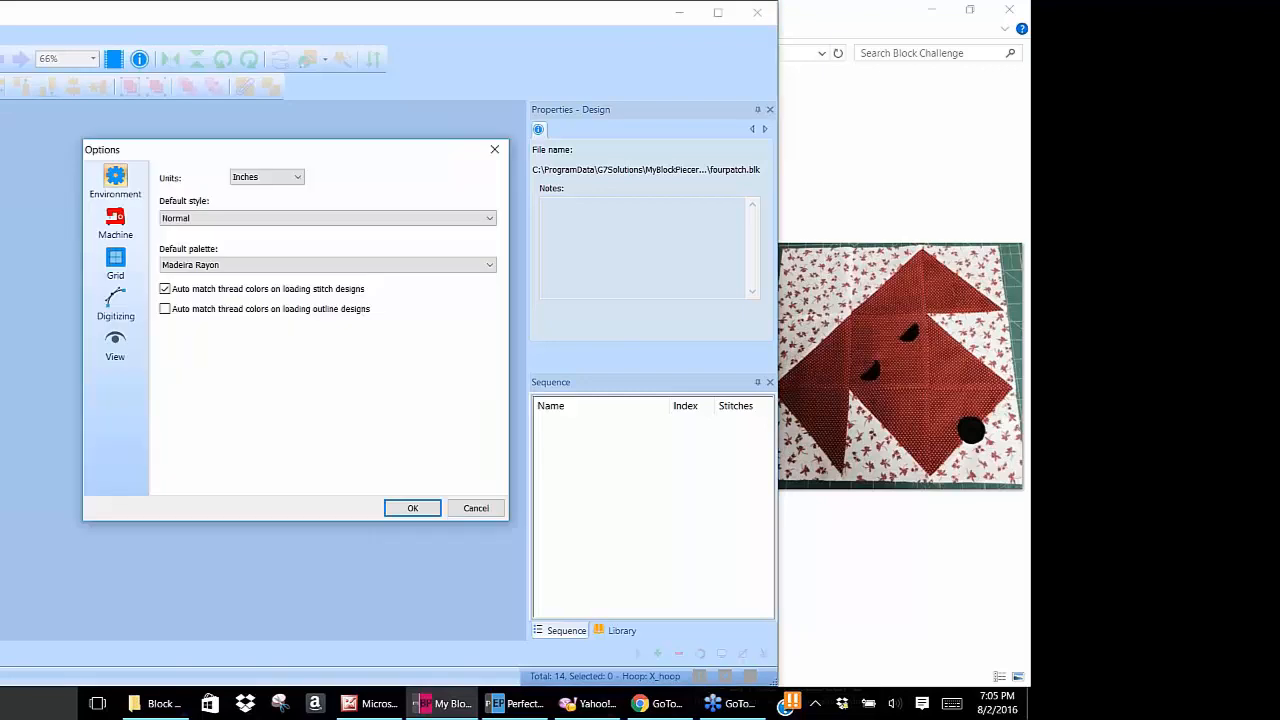
{"action": "left_click", "coordinate": [116, 260]}
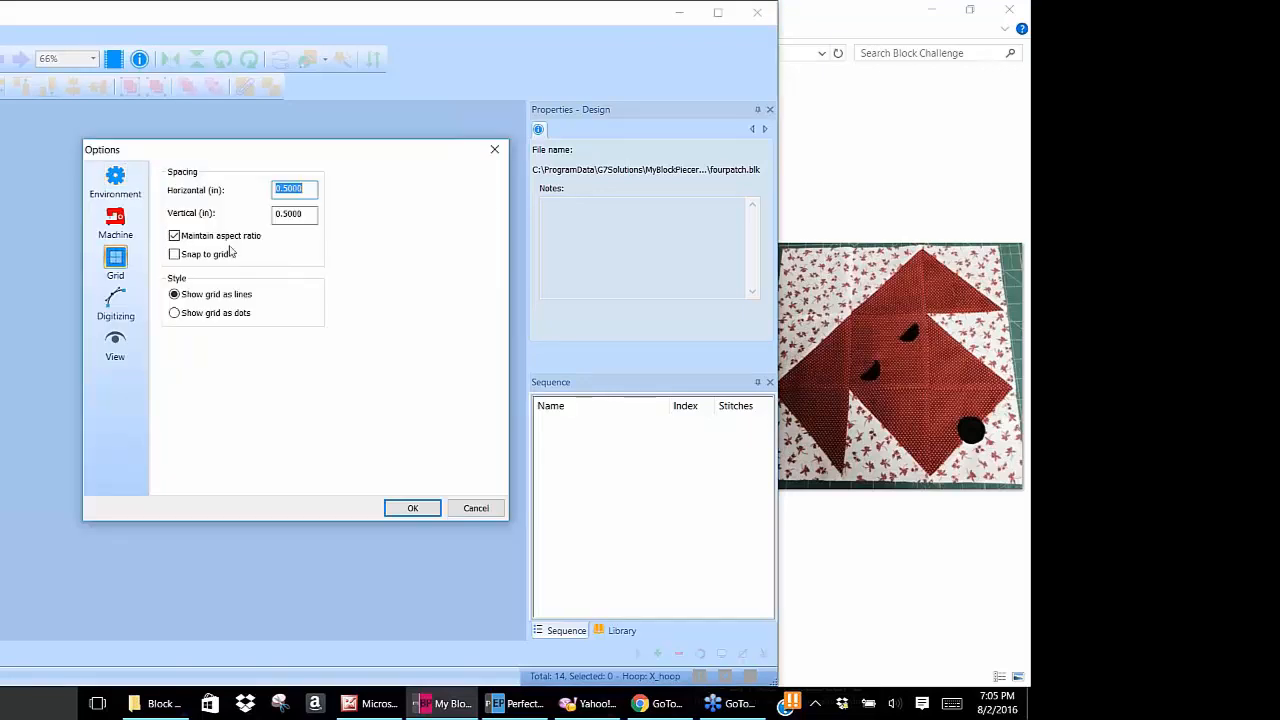
{"action": "left_click", "coordinate": [175, 256]}
{"action": "left_click", "coordinate": [304, 189]}
{"action": "left_click", "coordinate": [417, 514]}
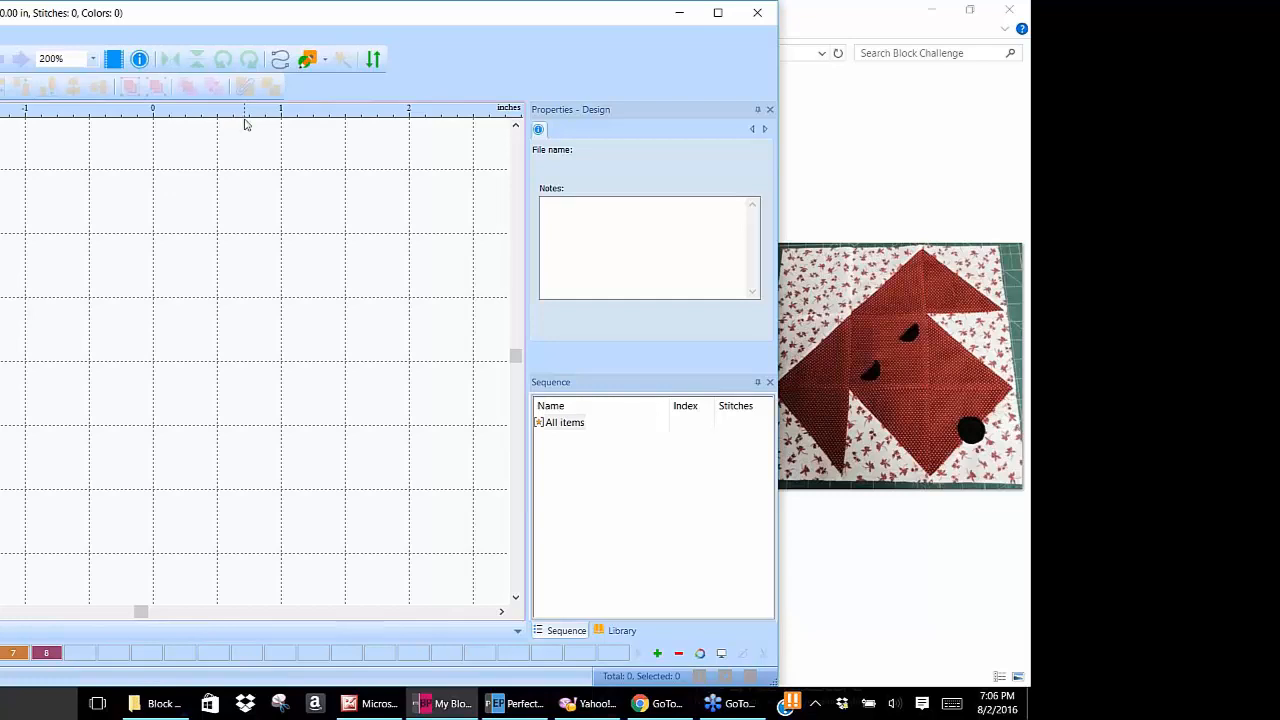
Switch the ruler units to metric and back to inches.
{"action": "key", "text": "ctrl"}
{"action": "right_click", "coordinate": [246, 109]}
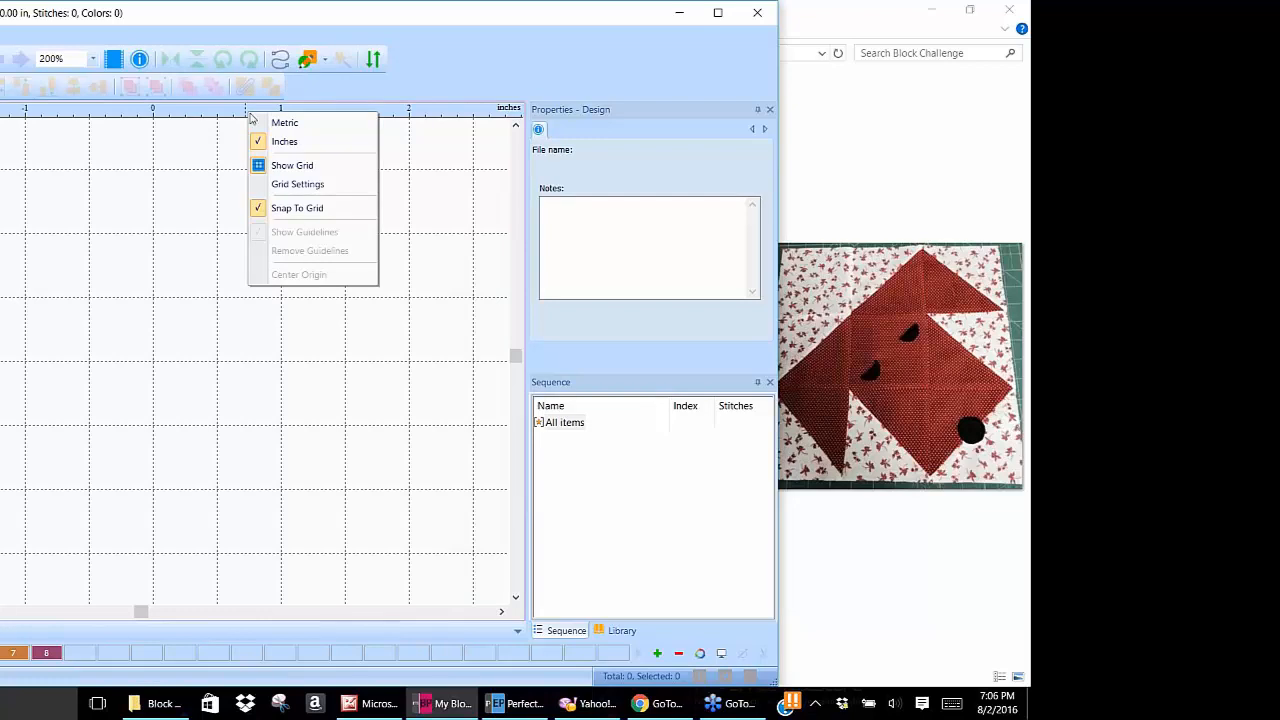
{"action": "left_click", "coordinate": [282, 123]}
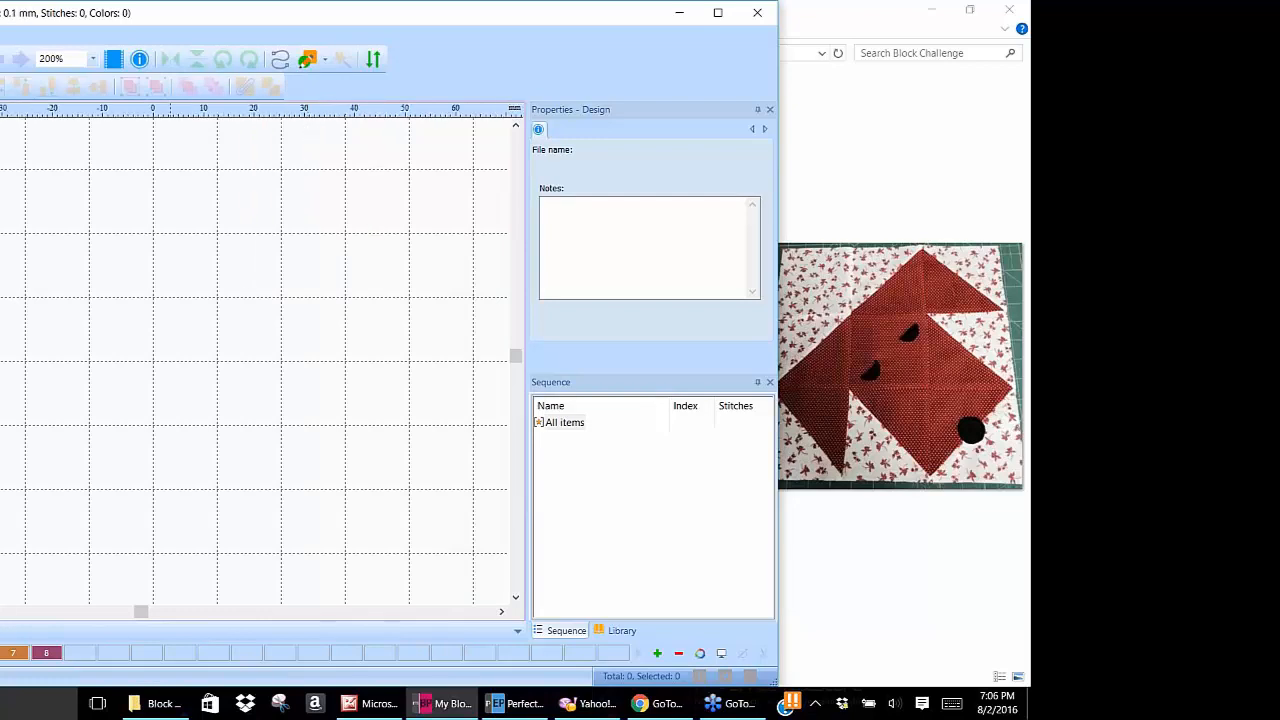
{"action": "right_click", "coordinate": [228, 113]}
{"action": "left_click", "coordinate": [257, 138]}
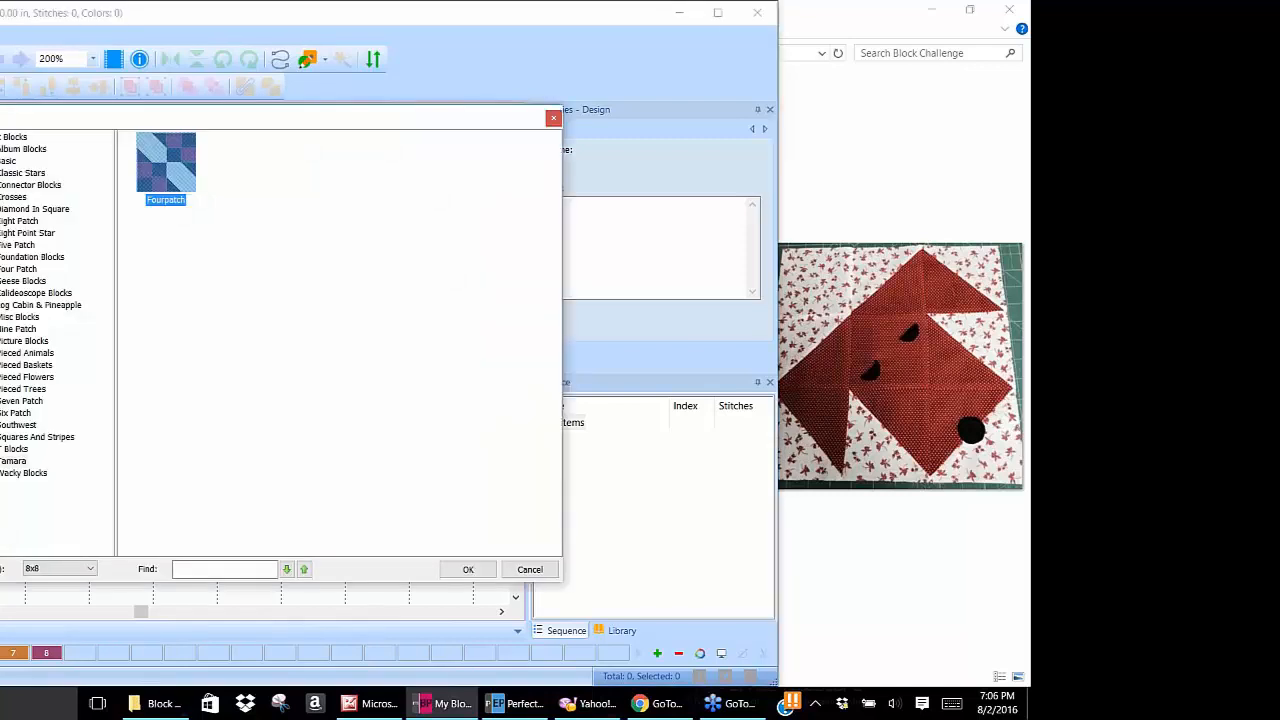
Insert the Eccentric Star block from the Simple Nine Patch category at 6x6 size and deselect it.
{"action": "left_click", "coordinate": [20, 149]}
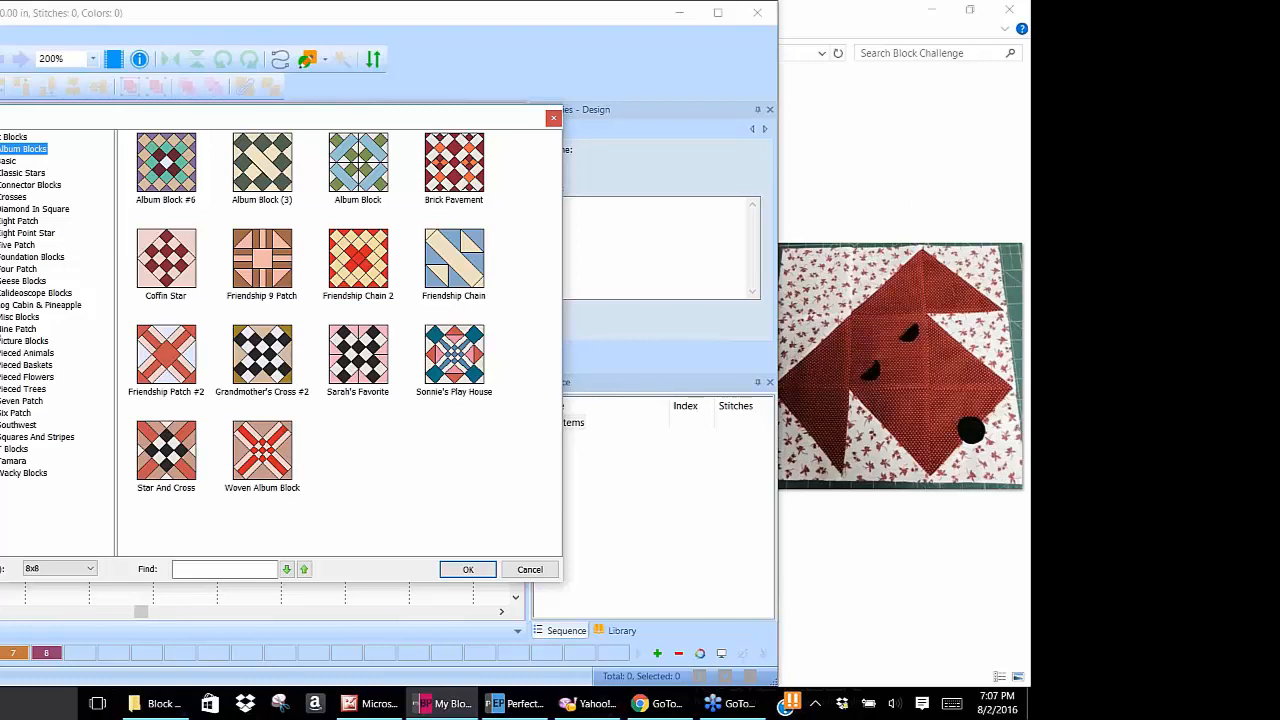
{"action": "left_click", "coordinate": [0, 329]}
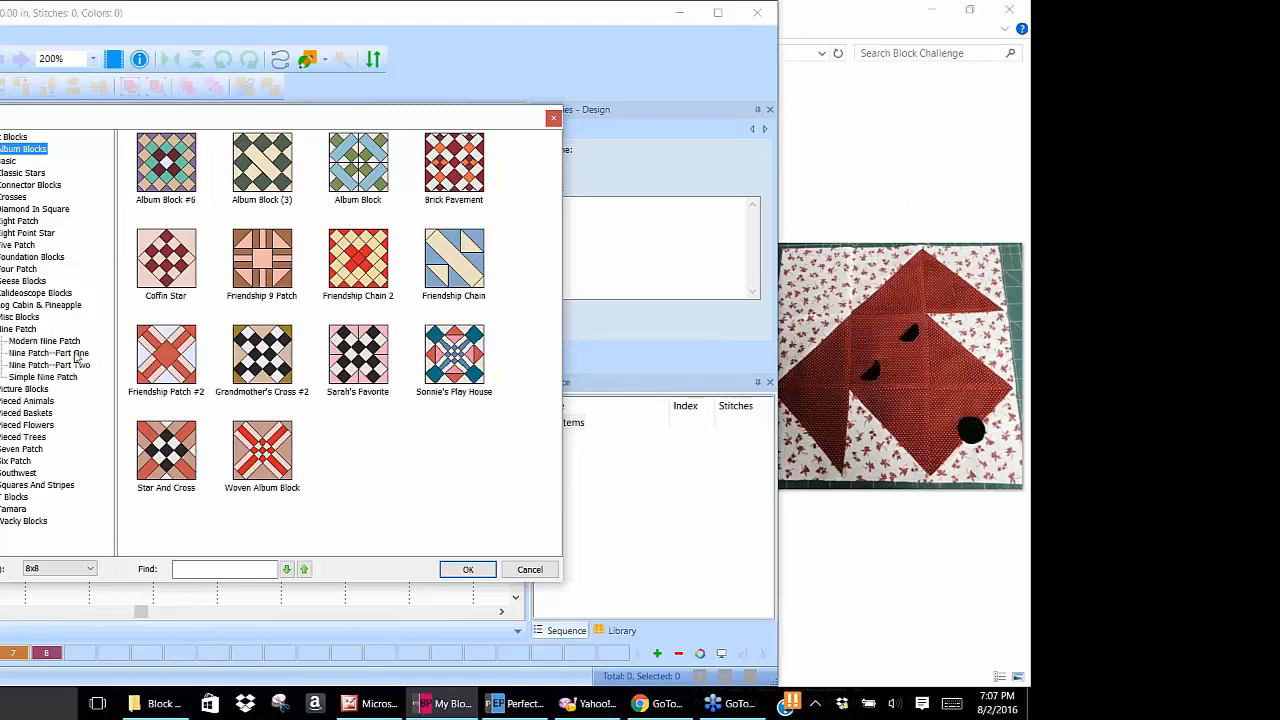
{"action": "left_click", "coordinate": [50, 377]}
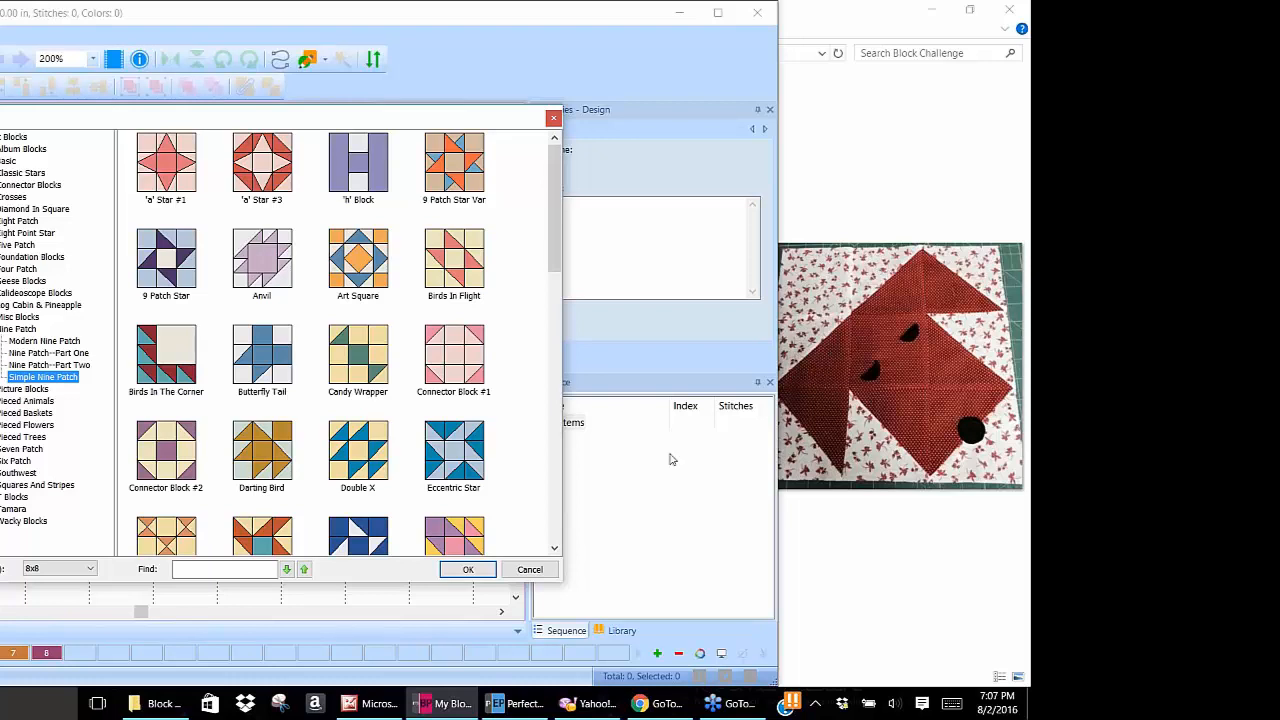
{"action": "left_click", "coordinate": [457, 451]}
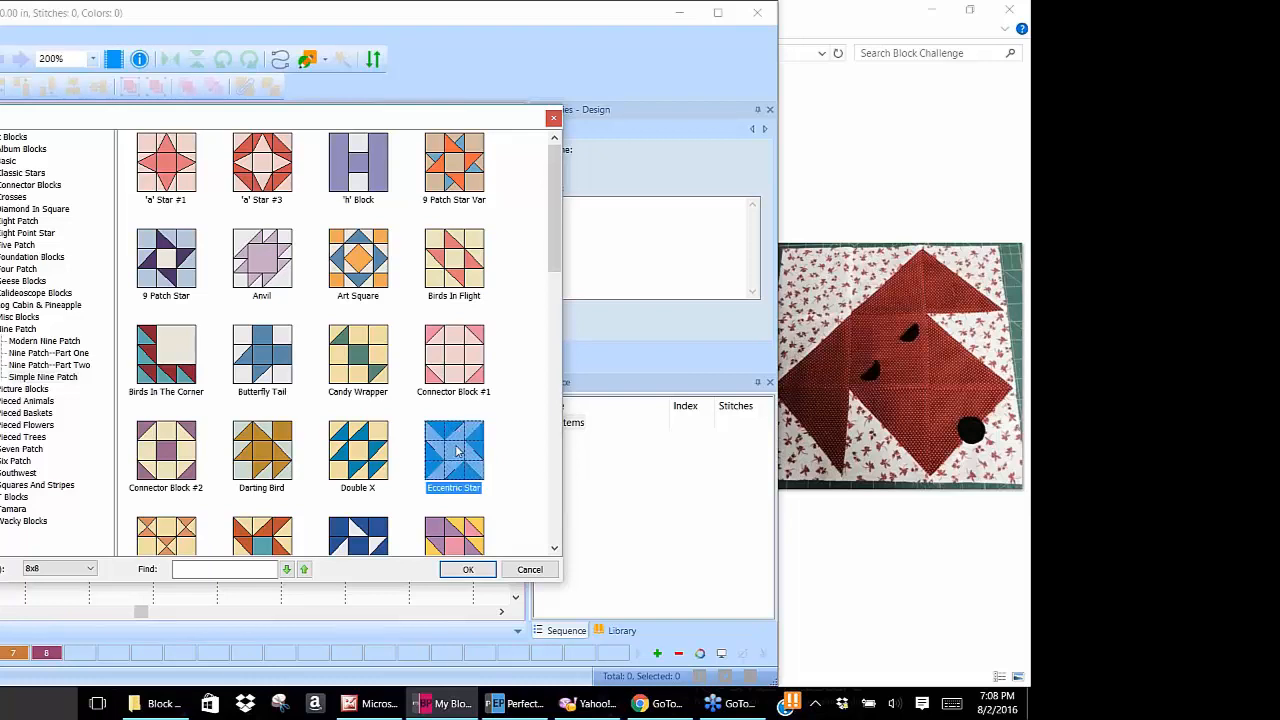
{"action": "left_click", "coordinate": [91, 569]}
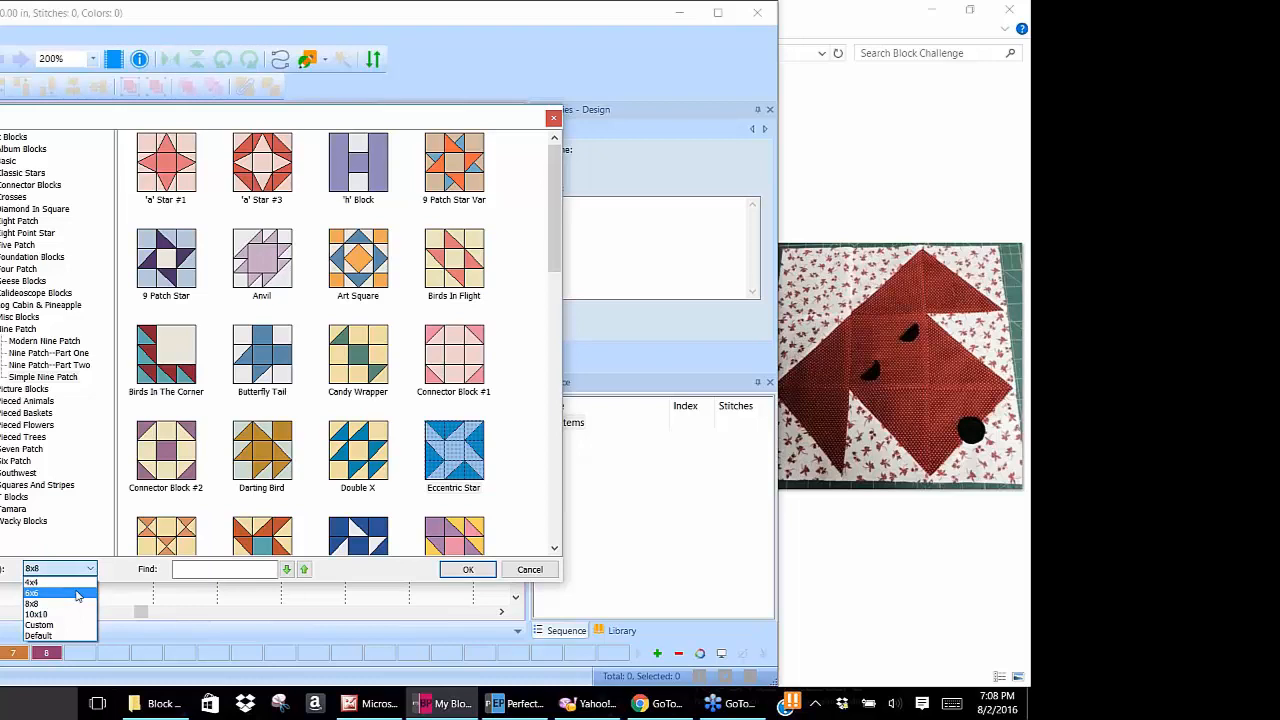
{"action": "left_click", "coordinate": [77, 595]}
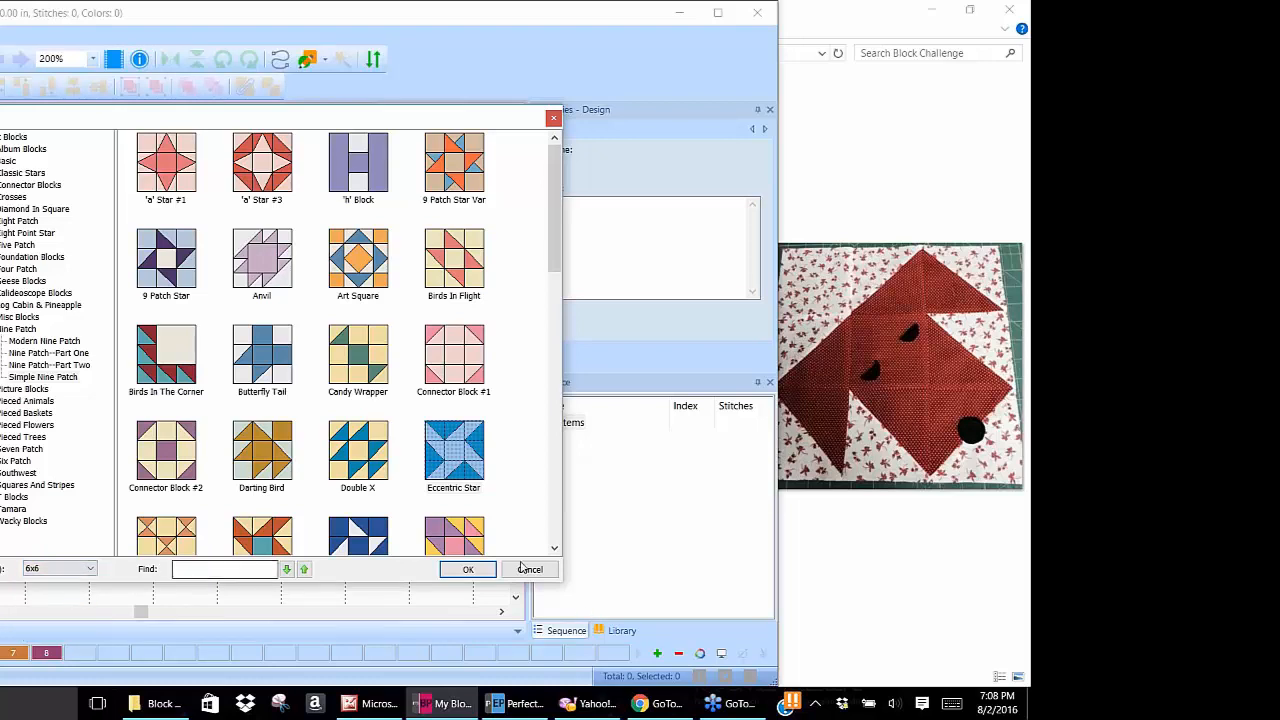
{"action": "left_click", "coordinate": [462, 569]}
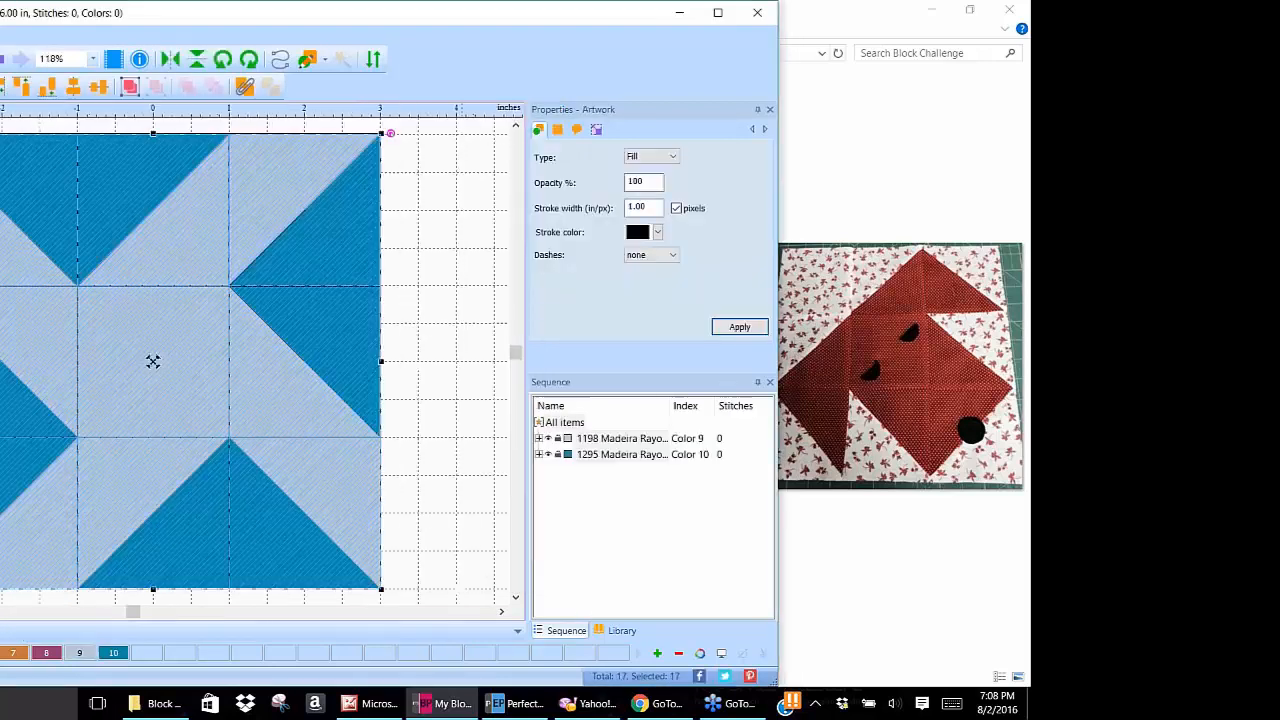
{"action": "left_click", "coordinate": [432, 367]}
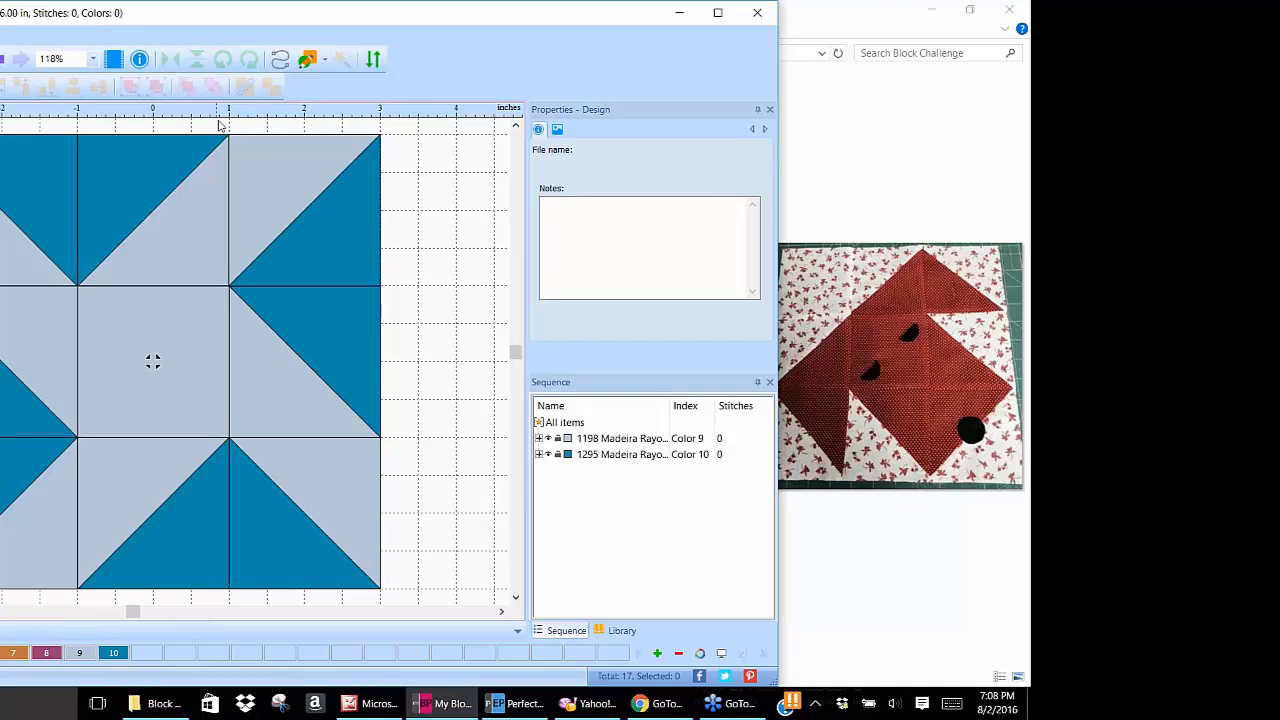
Rotate the two triangles of the block's upper-right square 90° clockwise together and deselect them.
{"action": "left_click", "coordinate": [279, 163]}
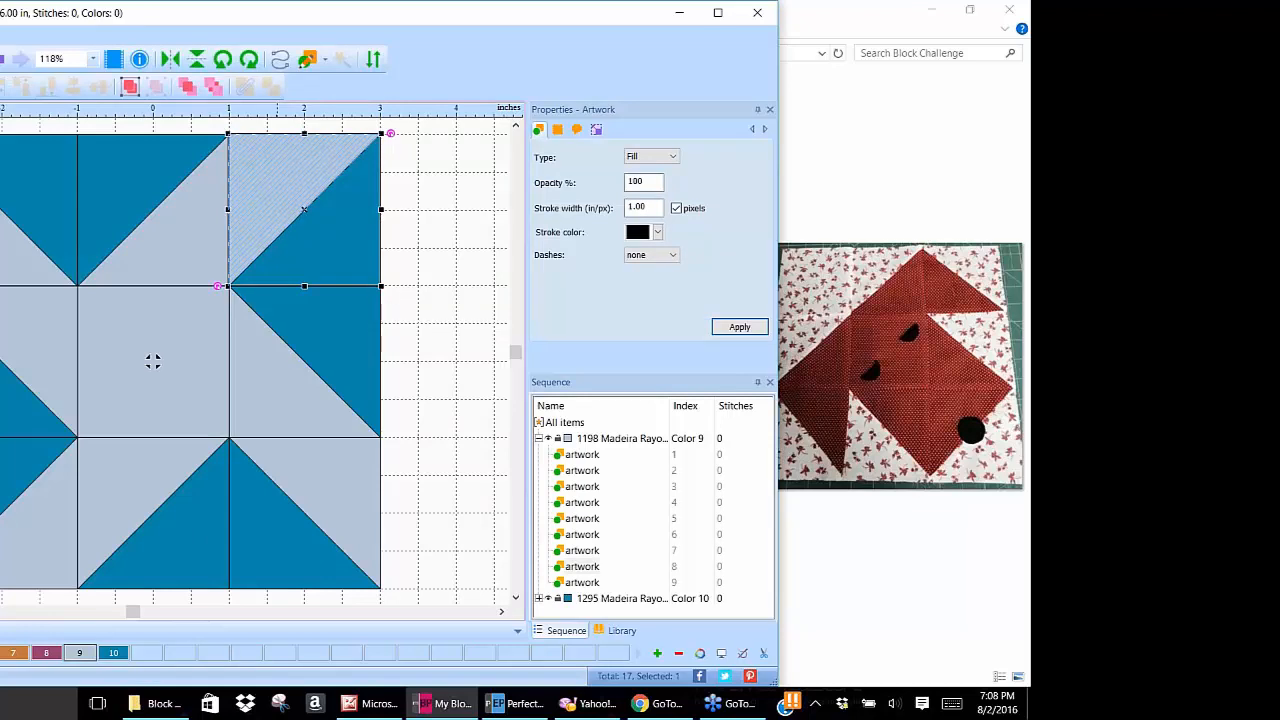
{"action": "left_click", "coordinate": [341, 231], "text": "shift"}
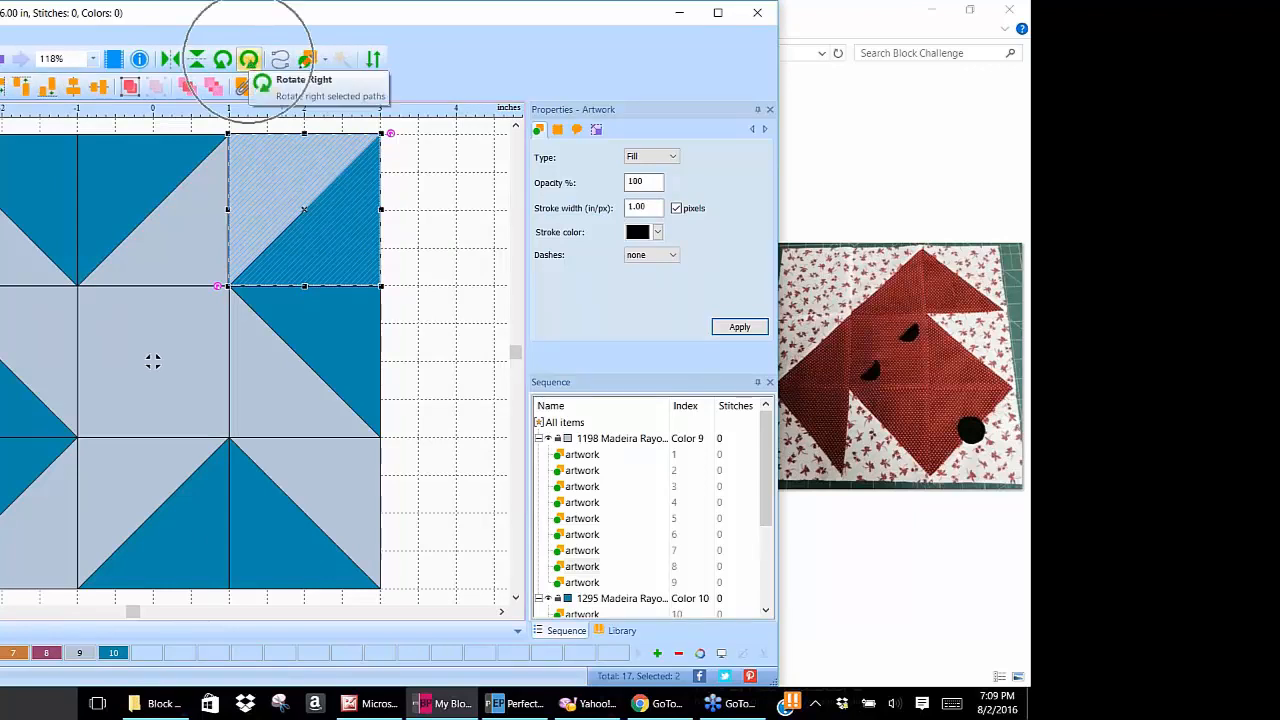
{"action": "left_click", "coordinate": [248, 59]}
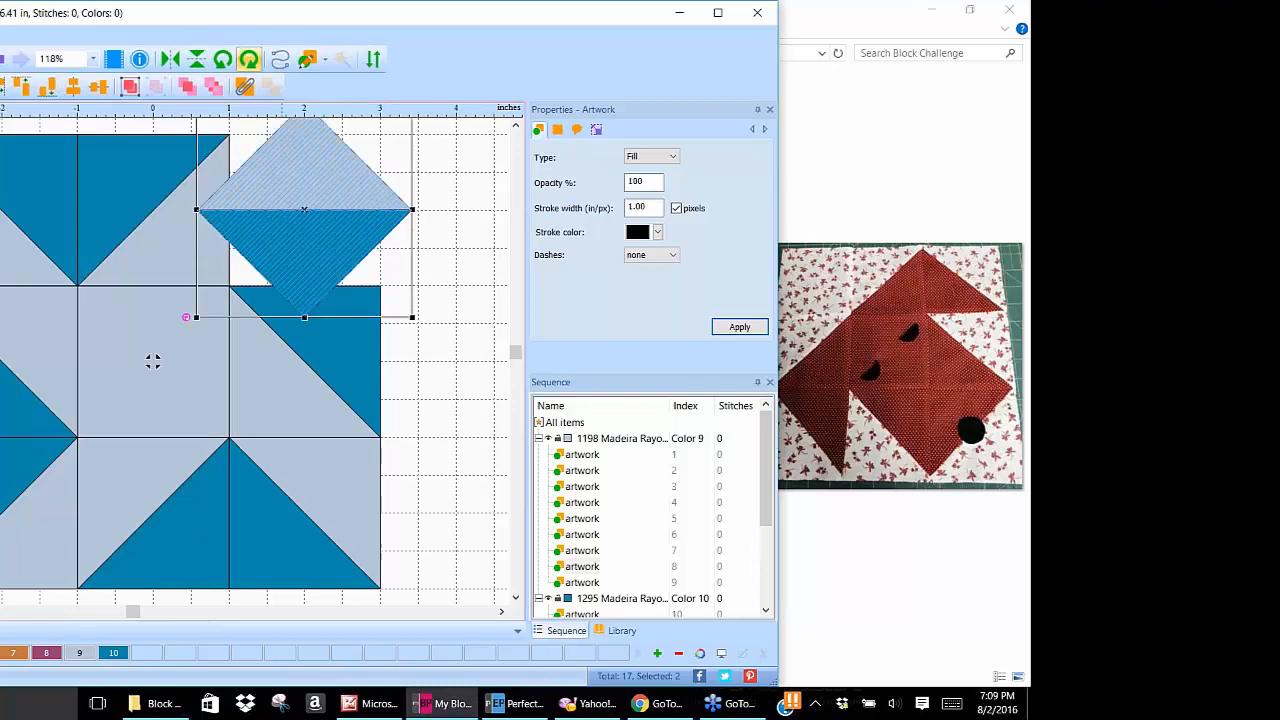
{"action": "left_click", "coordinate": [248, 59]}
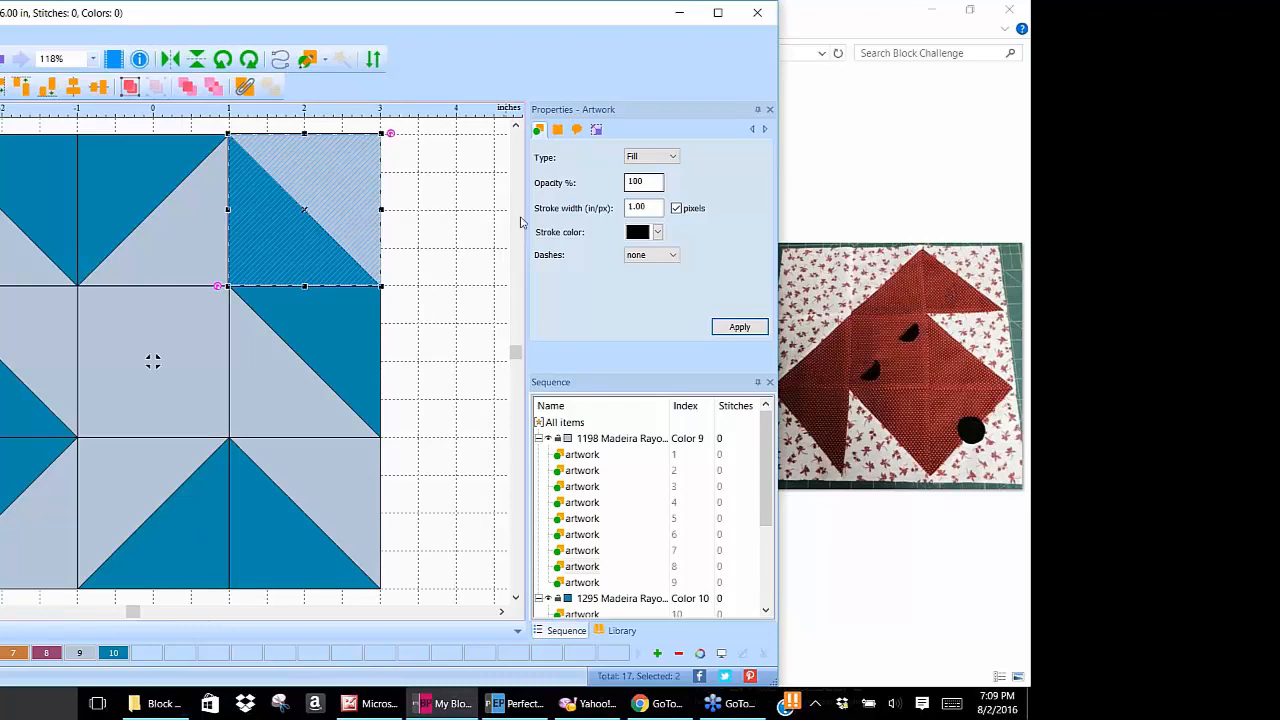
{"action": "left_click", "coordinate": [460, 243]}
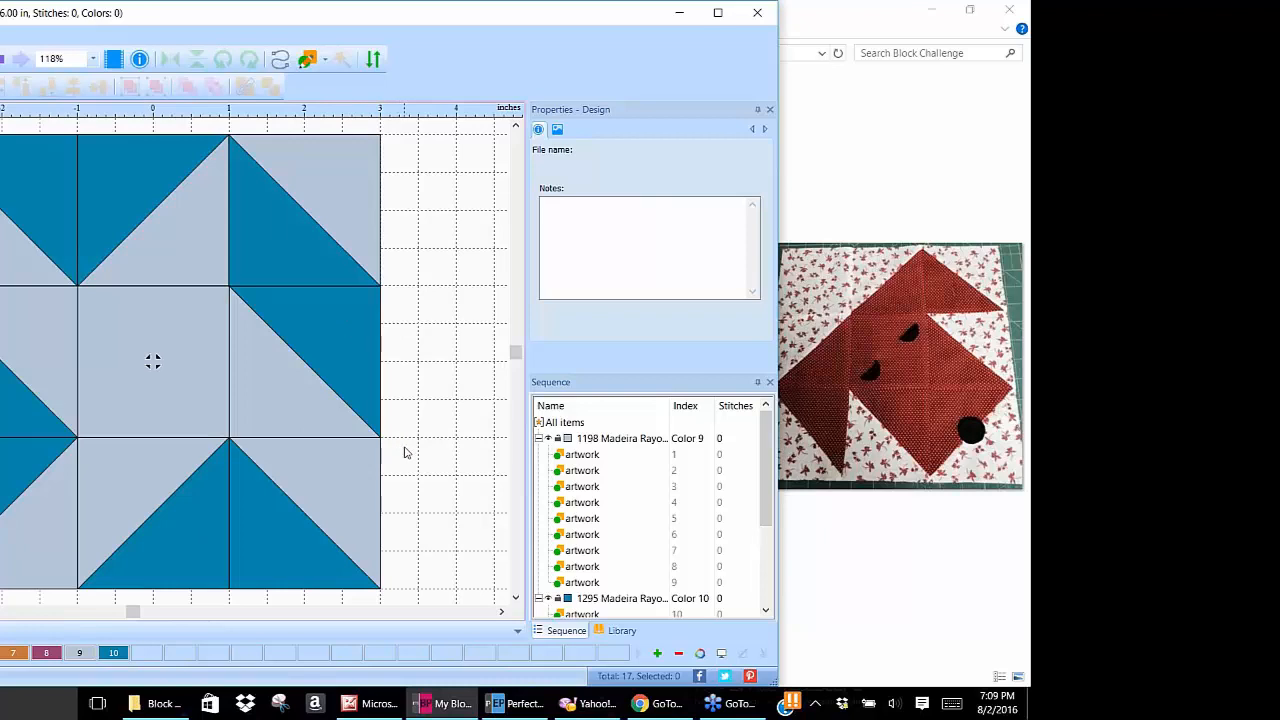
Rotate the two triangles of the middle-right square 180° so the blue one faces the lower-left corner.
{"action": "left_click_drag", "start_coordinate": [404, 446], "coordinate": [214, 278]}
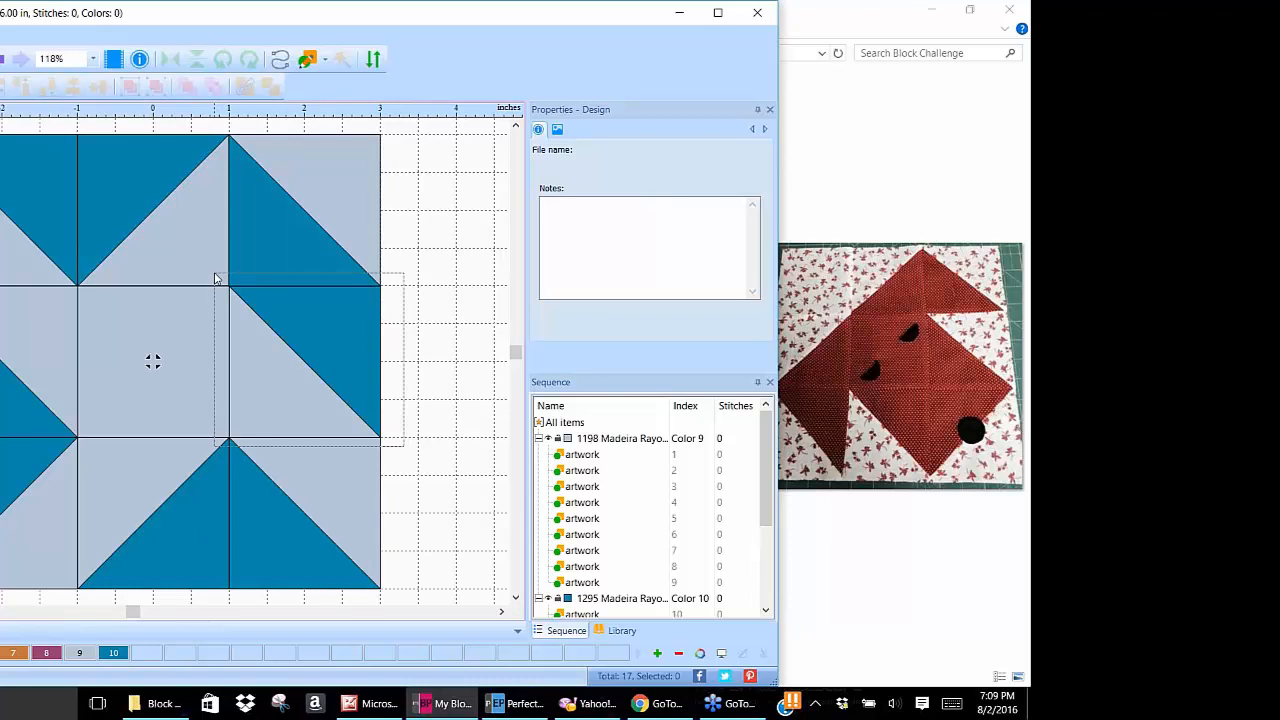
{"action": "left_click_drag", "start_coordinate": [214, 278], "coordinate": [214, 278]}
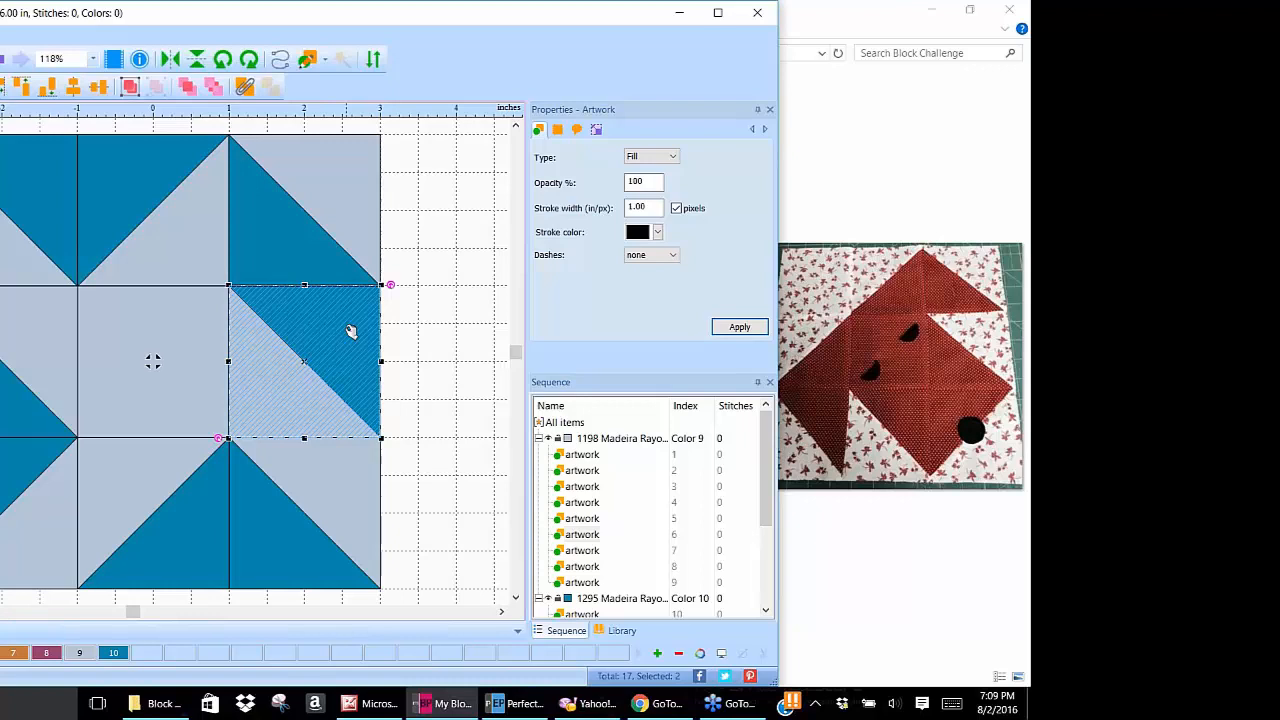
{"action": "left_click", "coordinate": [249, 62]}
{"action": "left_click", "coordinate": [249, 62]}
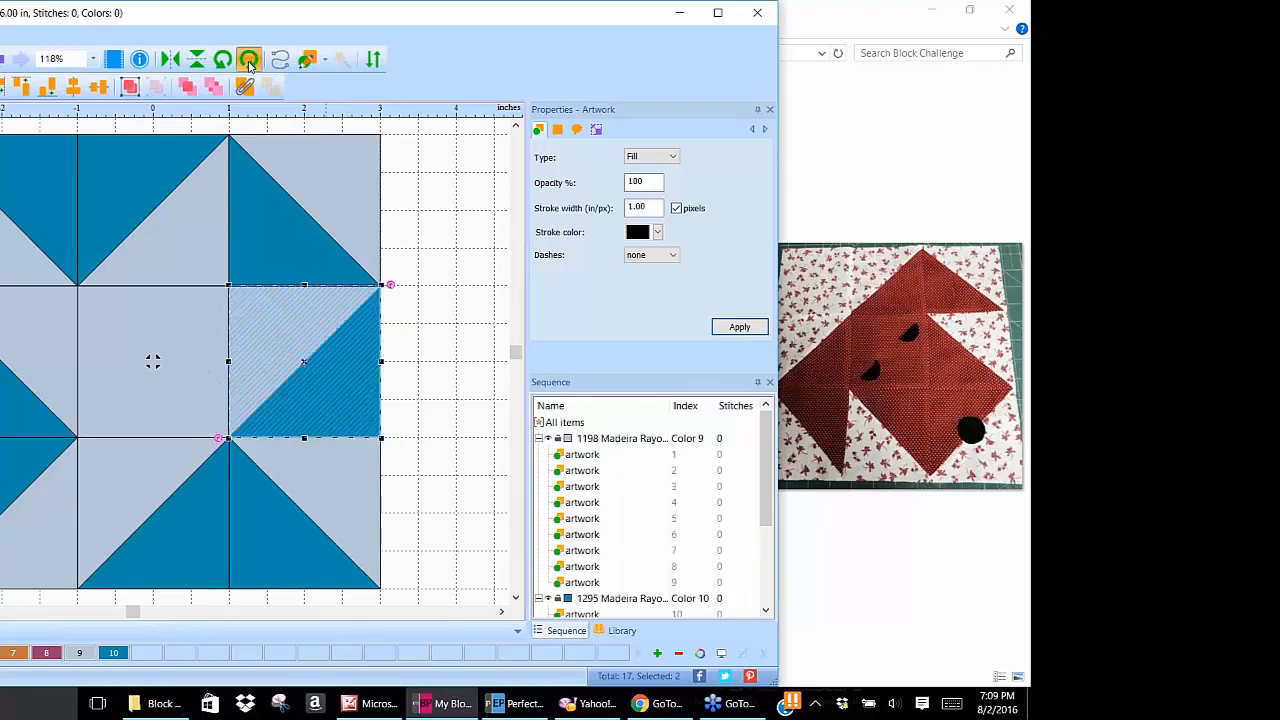
{"action": "left_click", "coordinate": [249, 62]}
{"action": "left_click", "coordinate": [249, 62]}
{"action": "left_click", "coordinate": [249, 62]}
{"action": "left_click", "coordinate": [249, 62]}
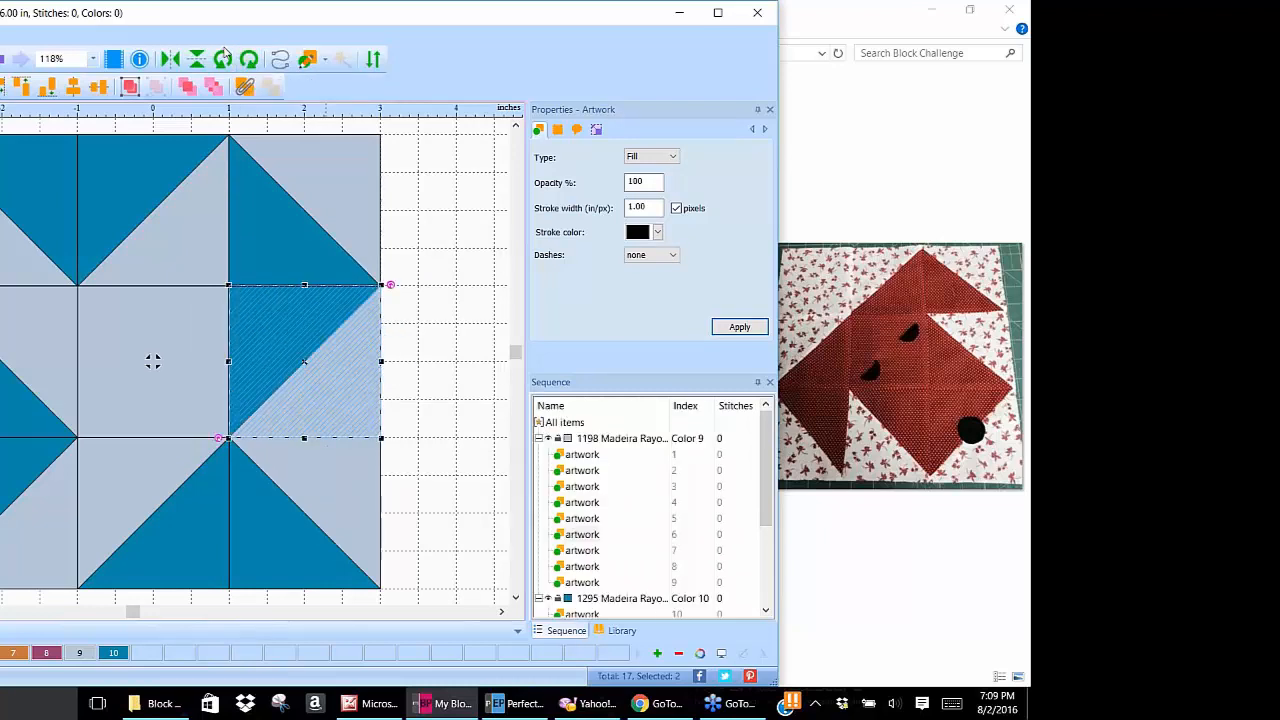
{"action": "left_click", "coordinate": [222, 59]}
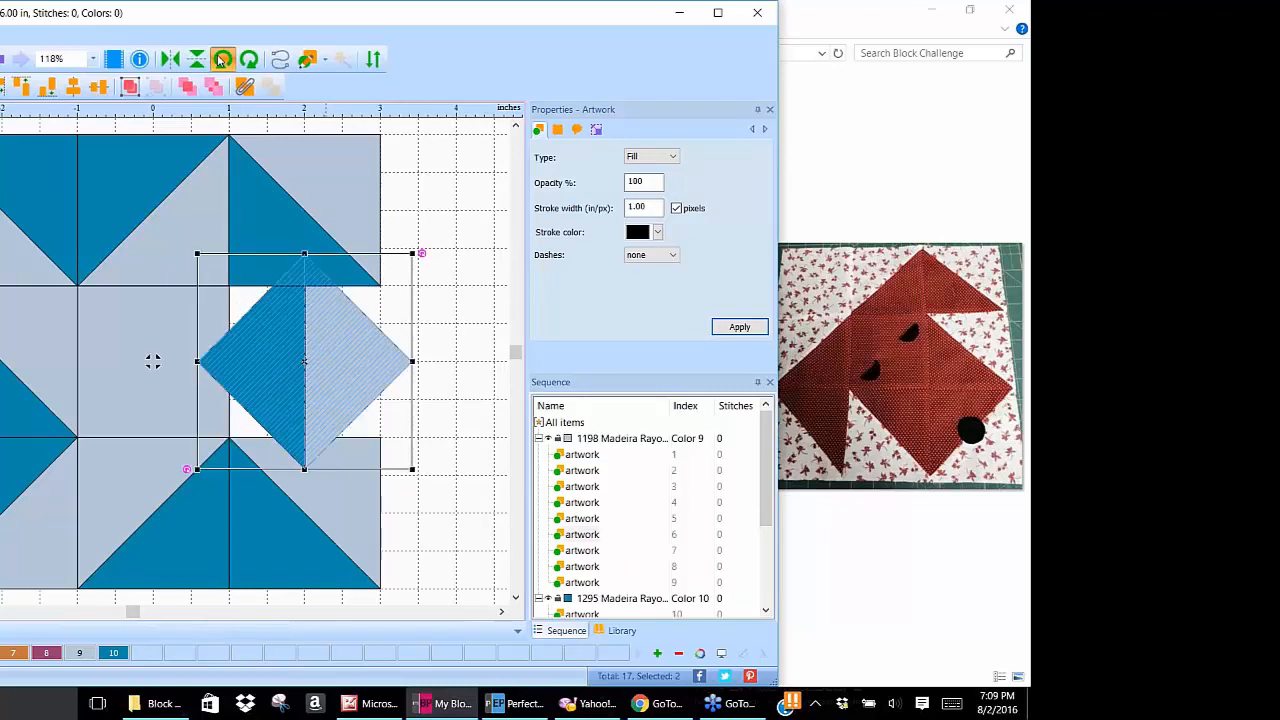
{"action": "left_click", "coordinate": [222, 59]}
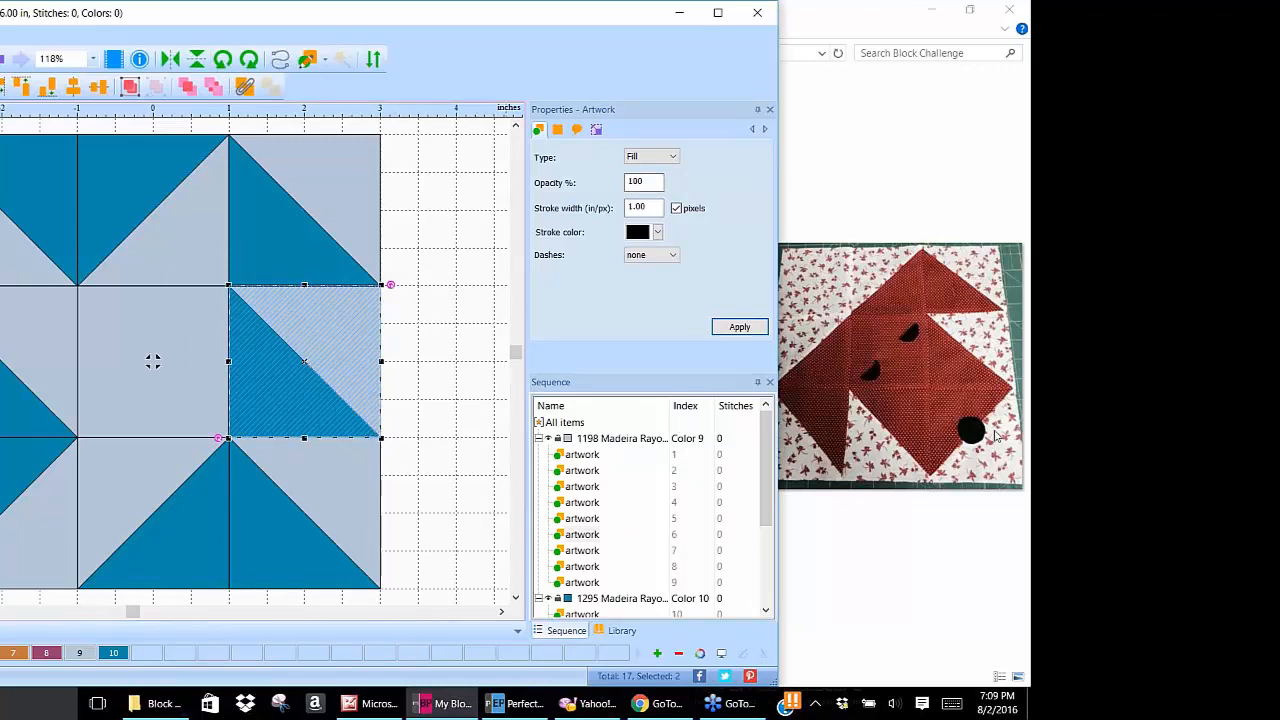
Rotate the two triangles of the block's lower-right square 90° clockwise together and deselect them.
{"action": "left_click_drag", "start_coordinate": [401, 597], "coordinate": [205, 430]}
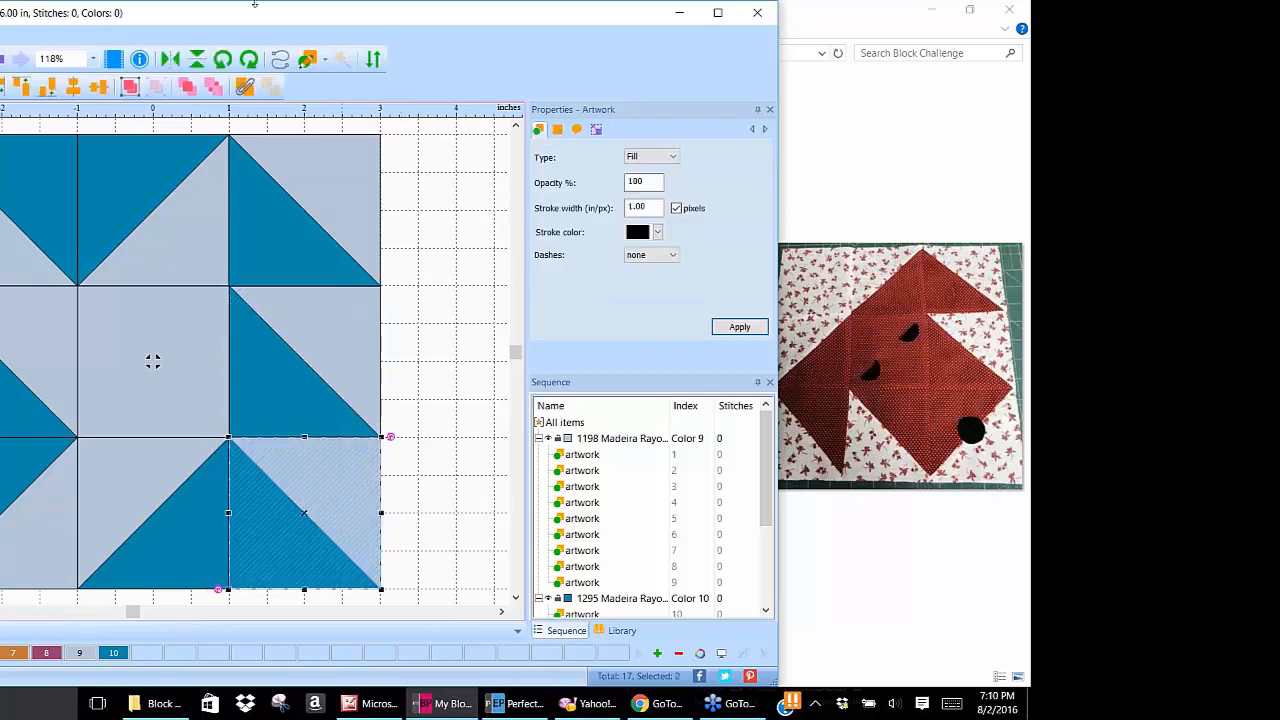
{"action": "left_click", "coordinate": [249, 60]}
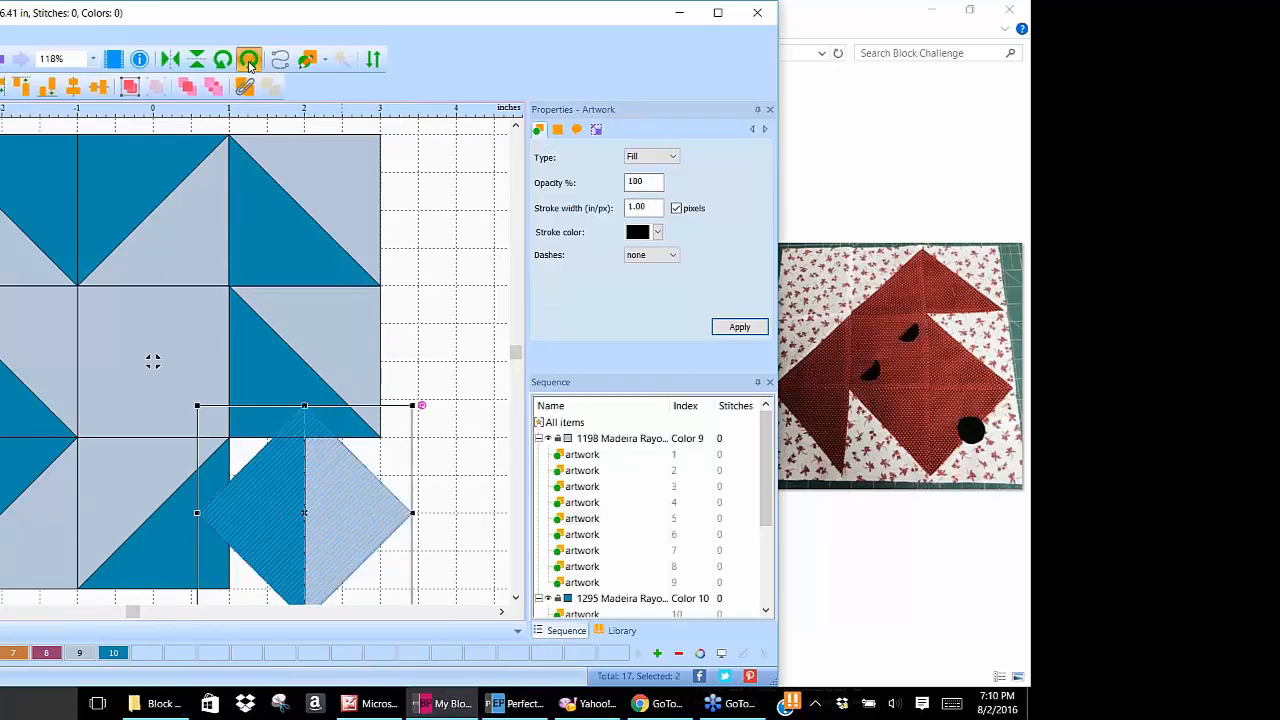
{"action": "left_click", "coordinate": [249, 60]}
{"action": "left_click", "coordinate": [433, 363]}
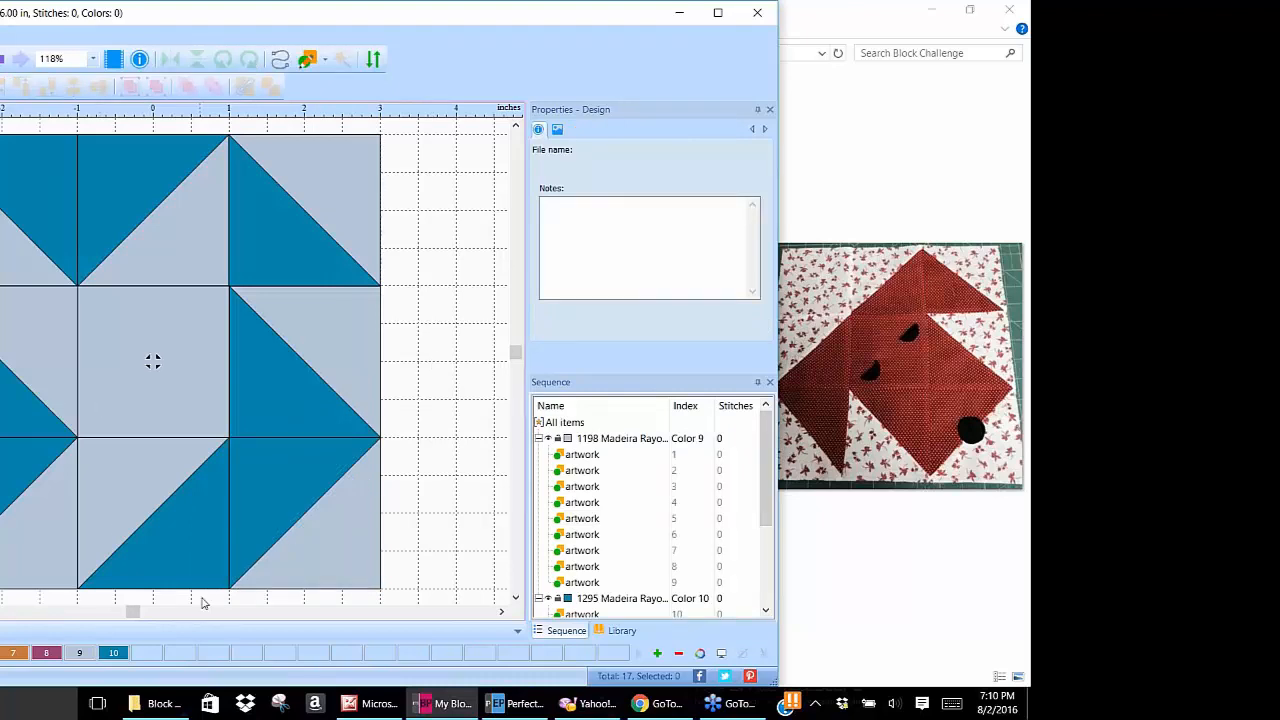
Rotate the two triangles of the bottom-middle square 90° counterclockwise so the blue one faces the upper-right corner.
{"action": "left_click", "coordinate": [70, 435]}
{"action": "left_click_drag", "start_coordinate": [70, 435], "coordinate": [231, 591]}
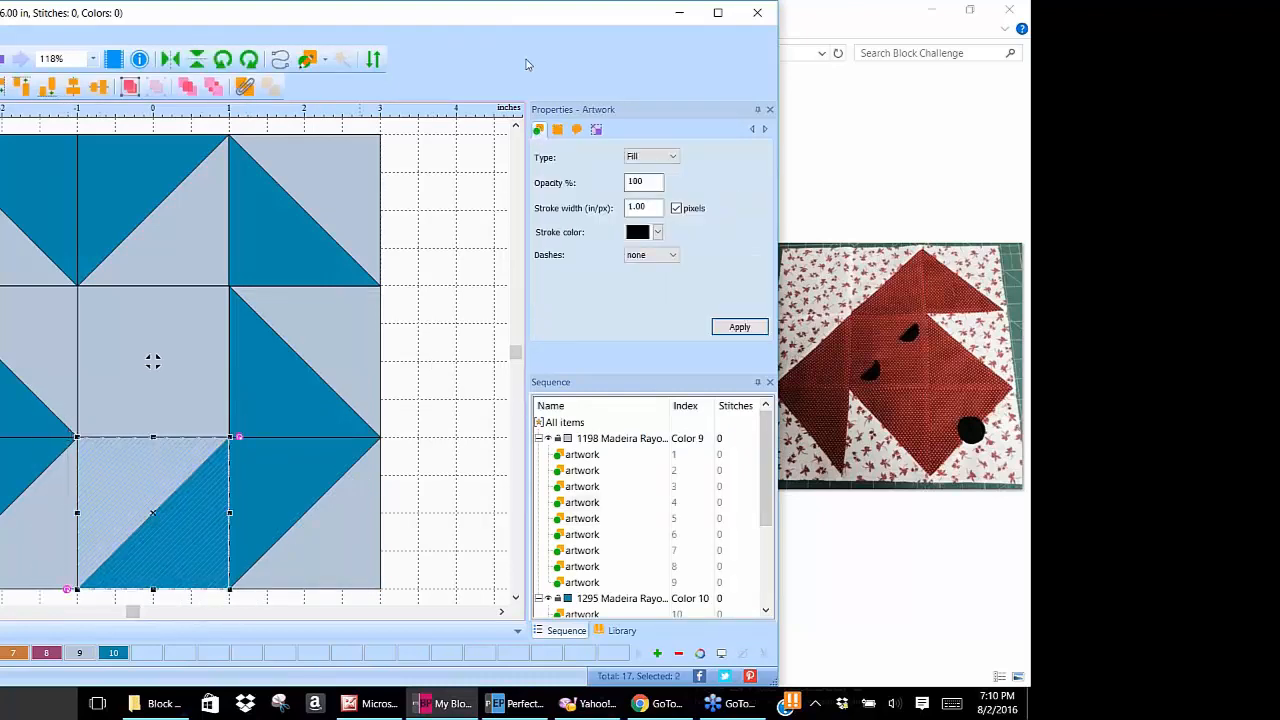
{"action": "left_click", "coordinate": [224, 60]}
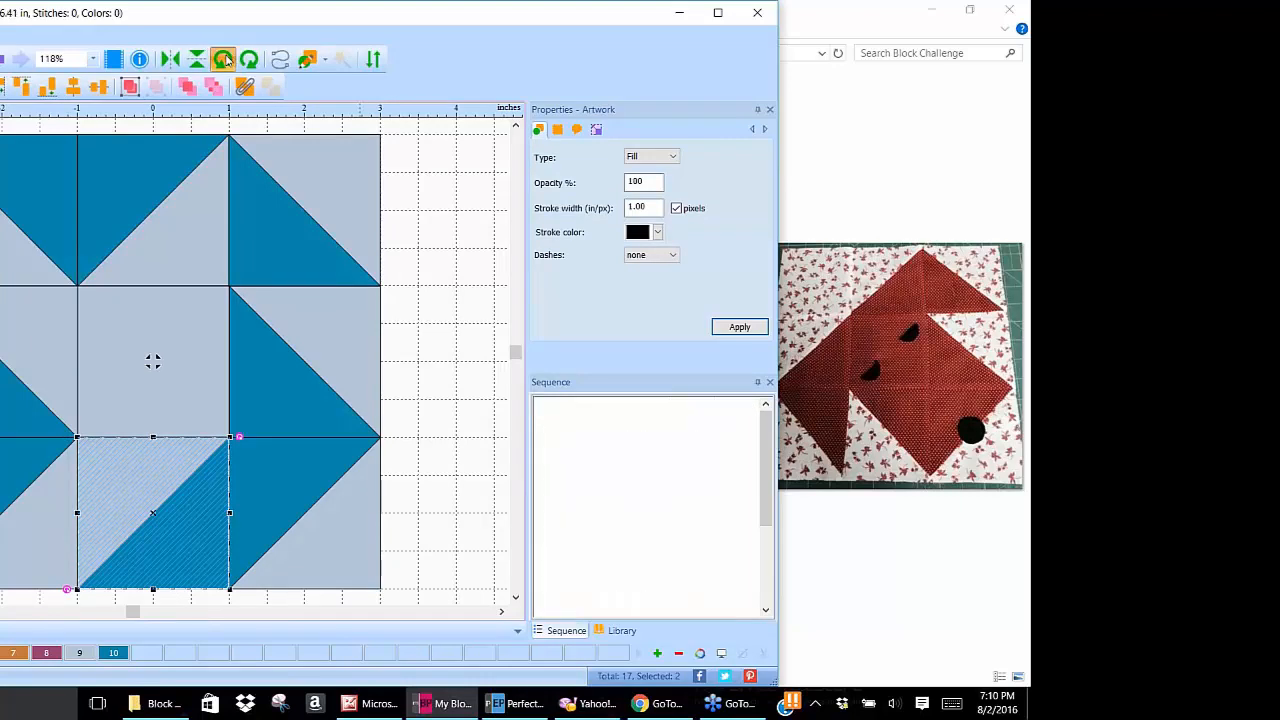
{"action": "left_click", "coordinate": [226, 60]}
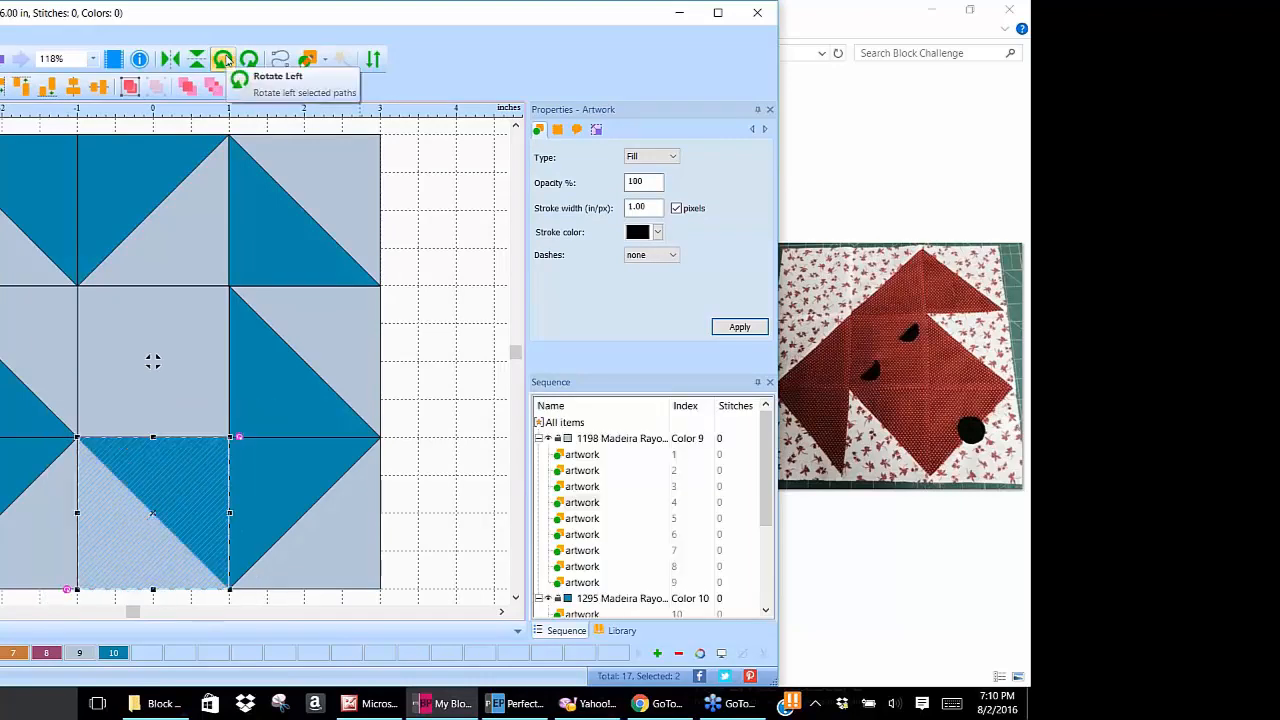
{"action": "left_click", "coordinate": [440, 323]}
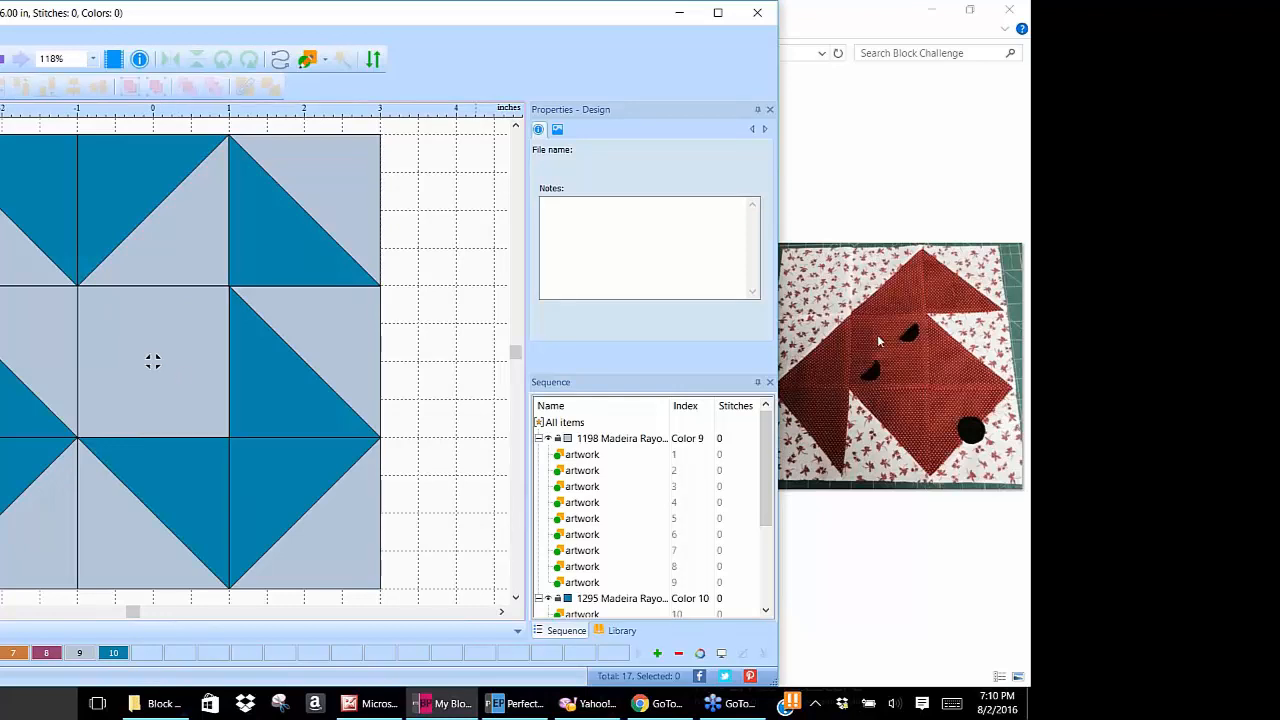
Recolor the block's center square with the blue thread color 10 and deselect it.
{"action": "left_click", "coordinate": [148, 320]}
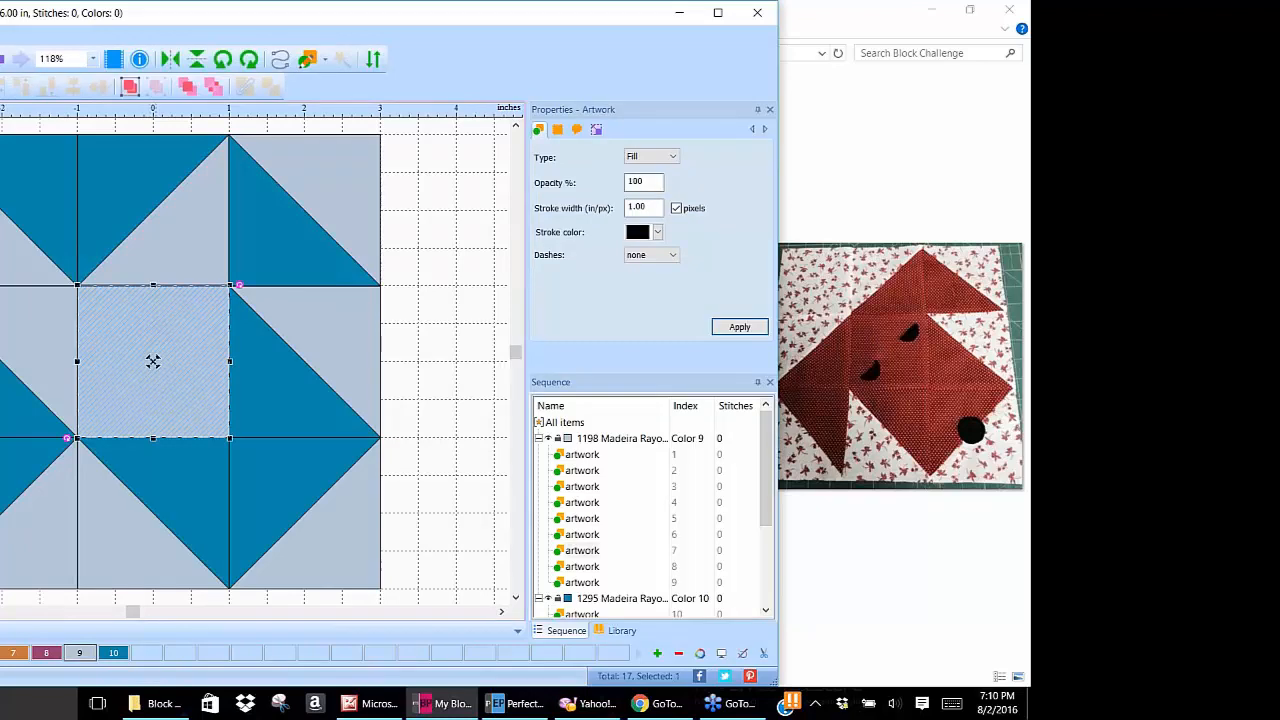
{"action": "left_click", "coordinate": [113, 653]}
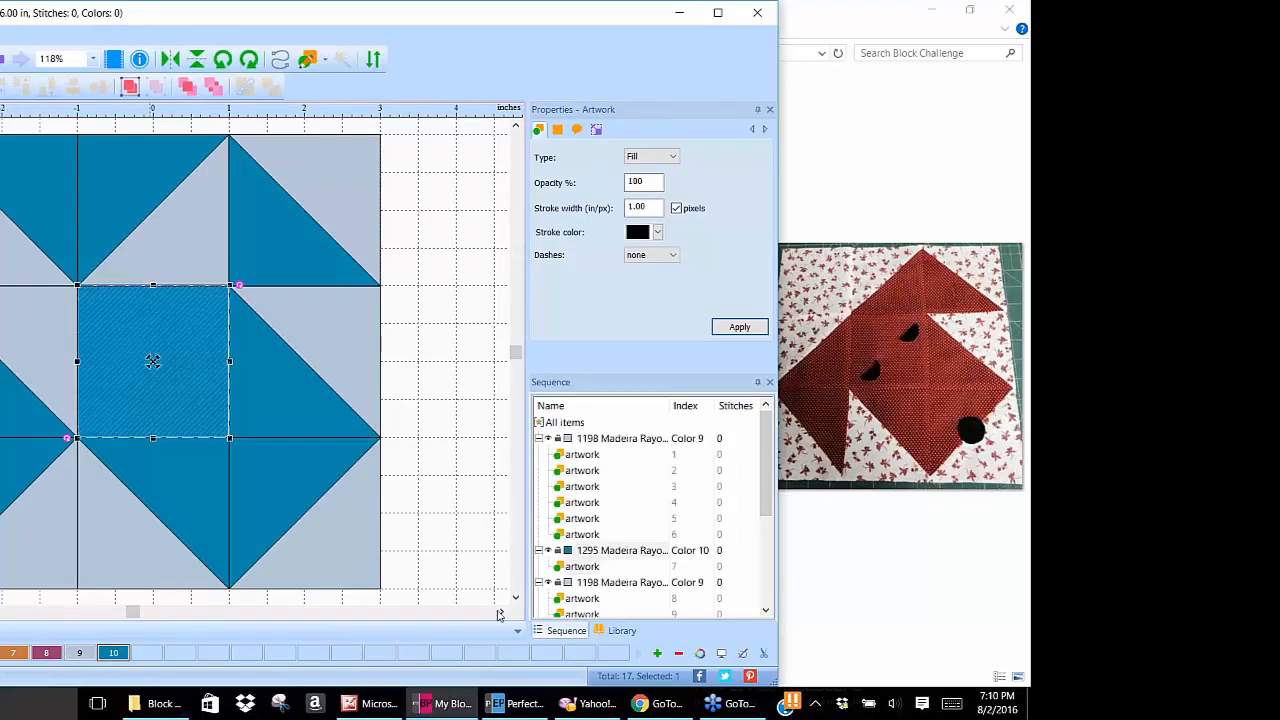
{"action": "left_click", "coordinate": [432, 423]}
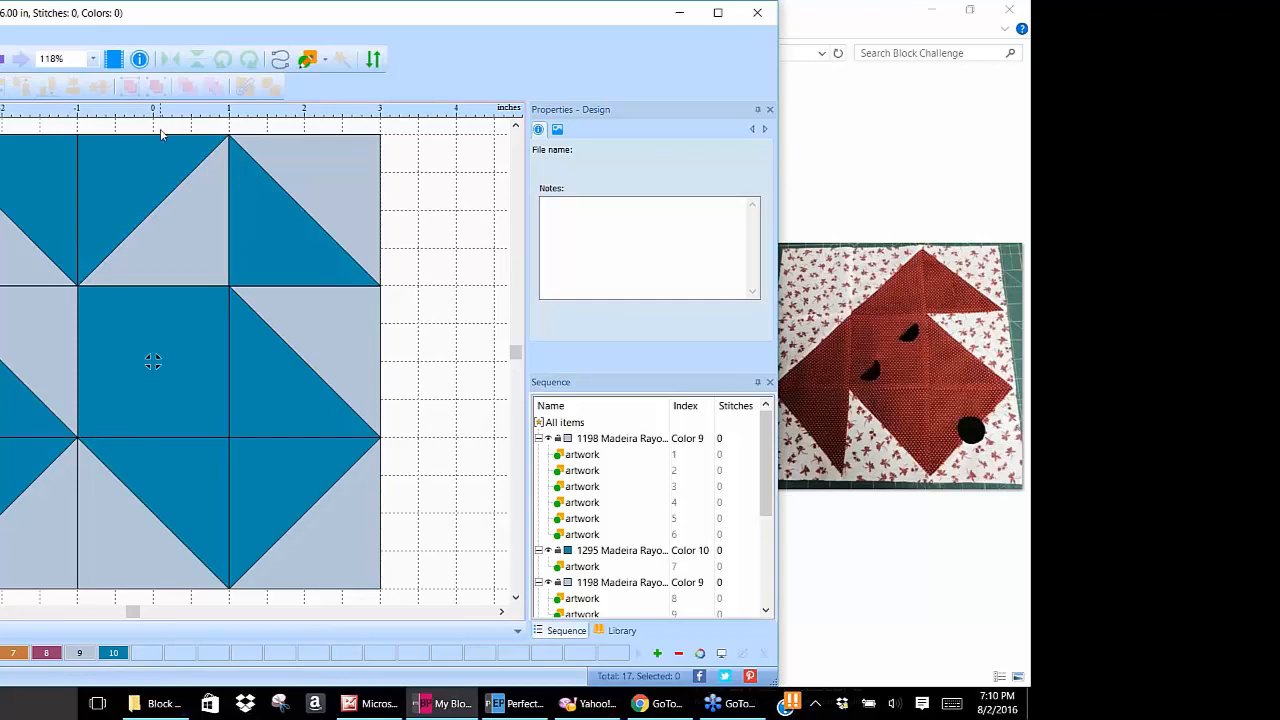
Rotate the two triangles of the top-middle square 180° so the blue one faces the lower-right corner.
{"action": "left_click_drag", "start_coordinate": [75, 121], "coordinate": [249, 307]}
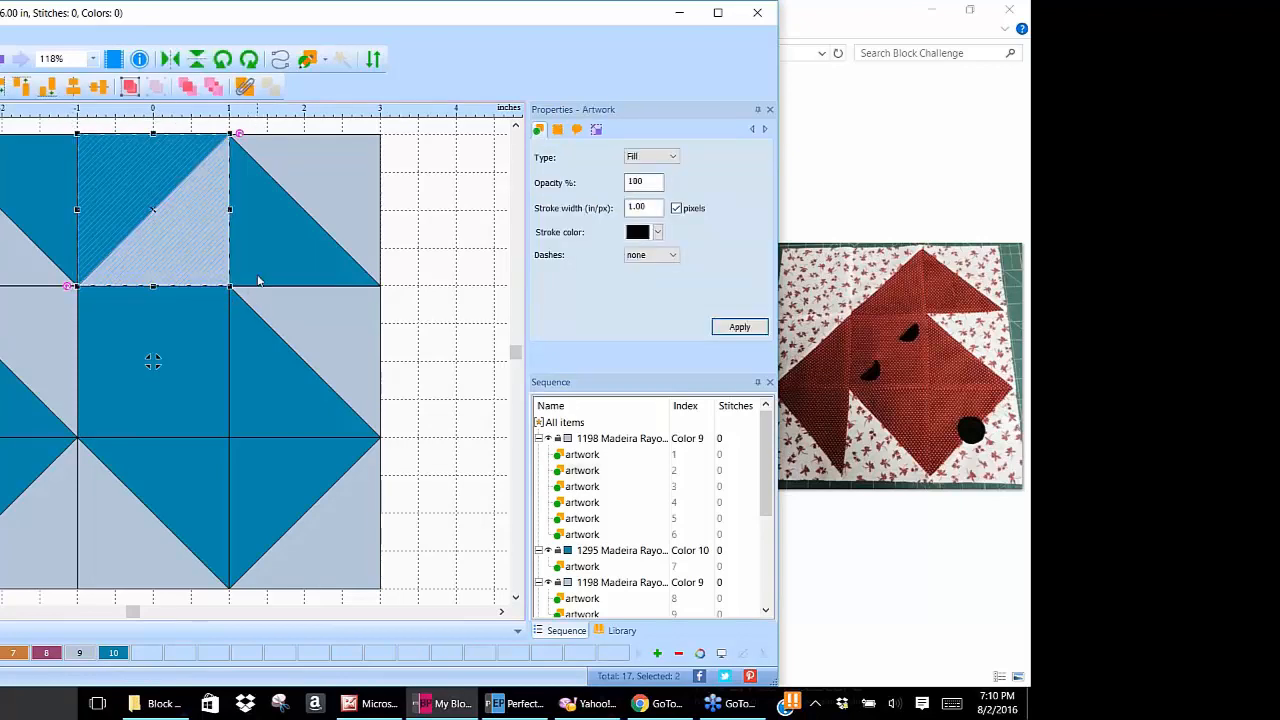
{"action": "left_click", "coordinate": [249, 60]}
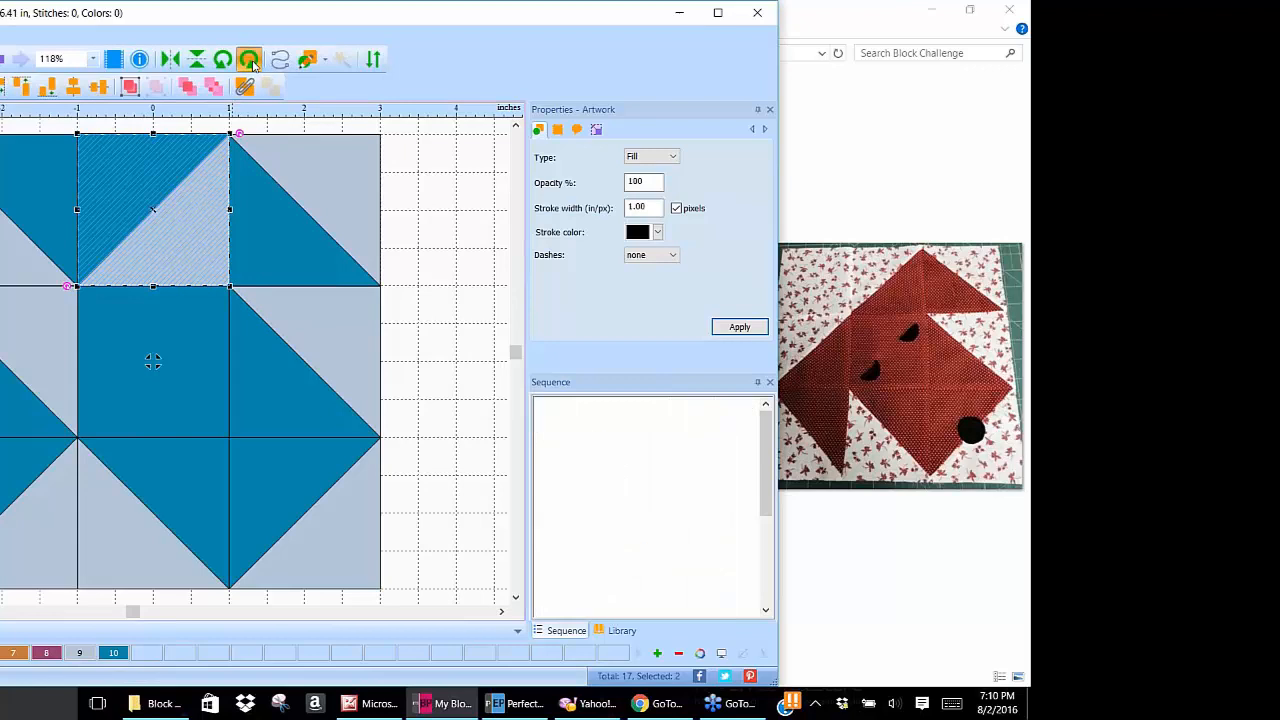
{"action": "left_click", "coordinate": [249, 60]}
{"action": "left_click", "coordinate": [249, 60]}
{"action": "left_click", "coordinate": [249, 60]}
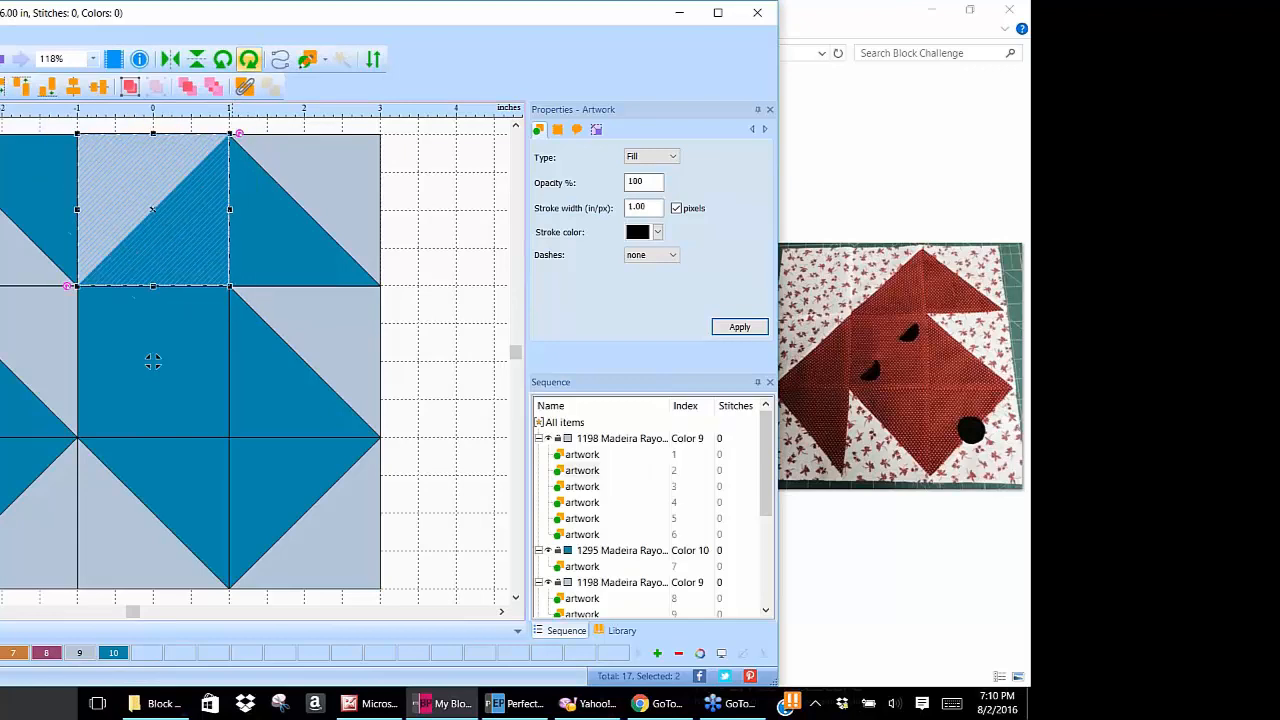
{"action": "left_click", "coordinate": [447, 260]}
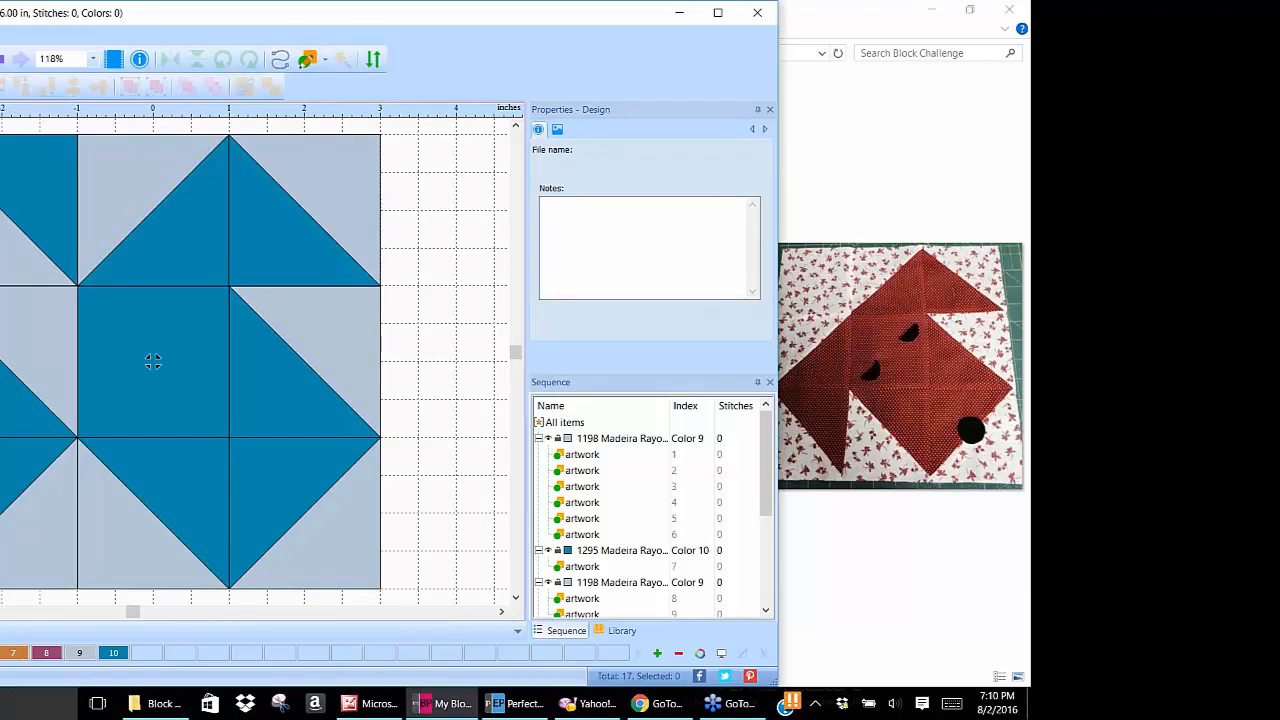
Rotate the two triangles of the lower-left square 90° clockwise so the blue one faces the upper-right corner.
{"action": "left_click_drag", "start_coordinate": [5, 448], "coordinate": [94, 603]}
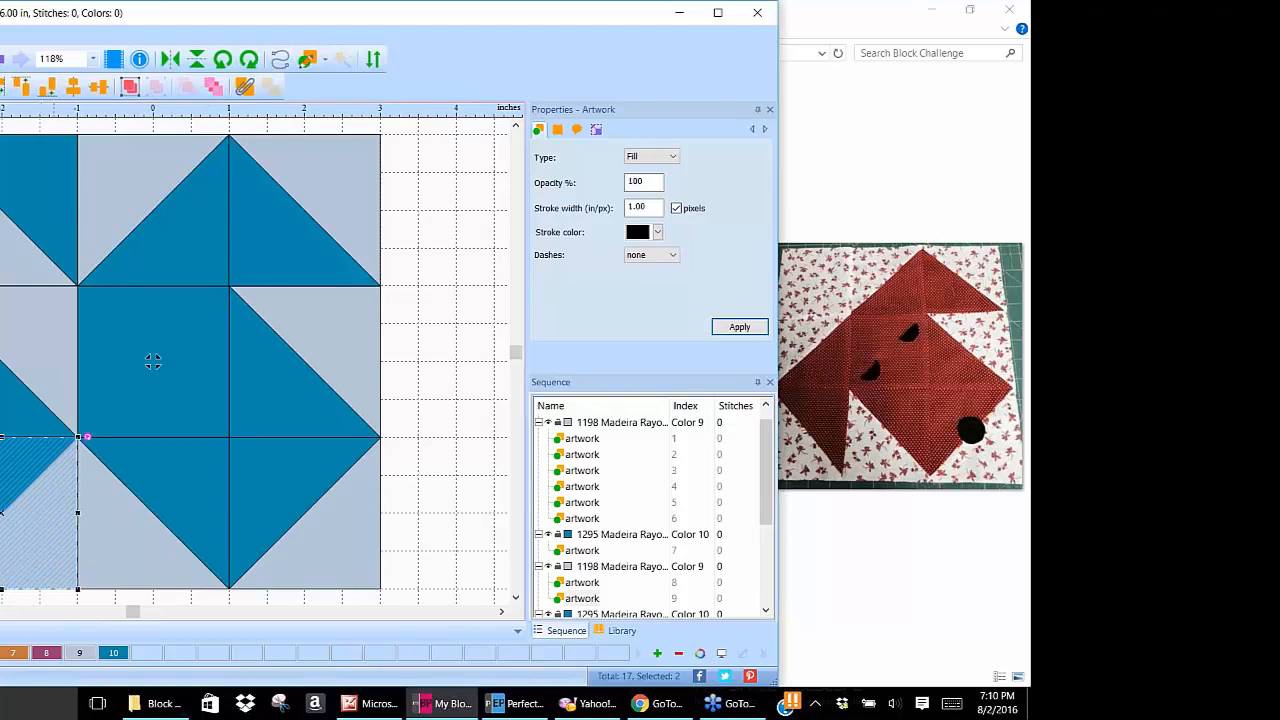
{"action": "left_click", "coordinate": [249, 60]}
{"action": "left_click", "coordinate": [249, 60]}
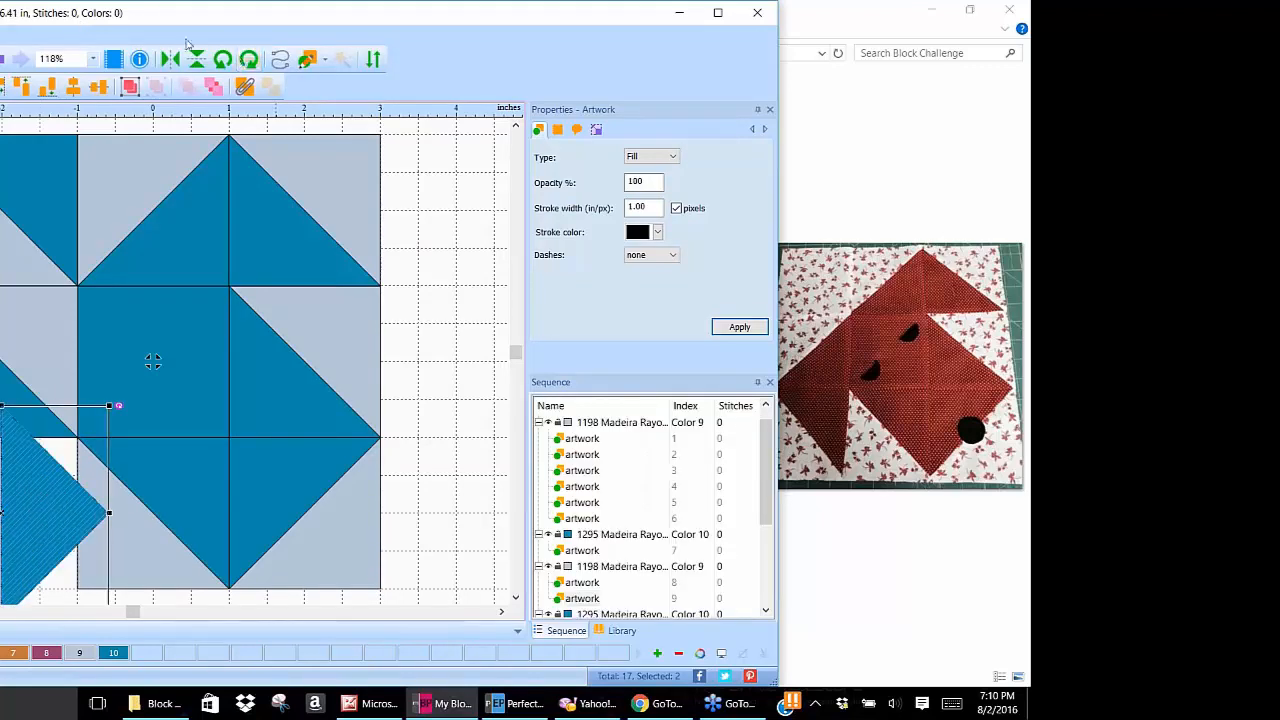
{"action": "left_click", "coordinate": [222, 60]}
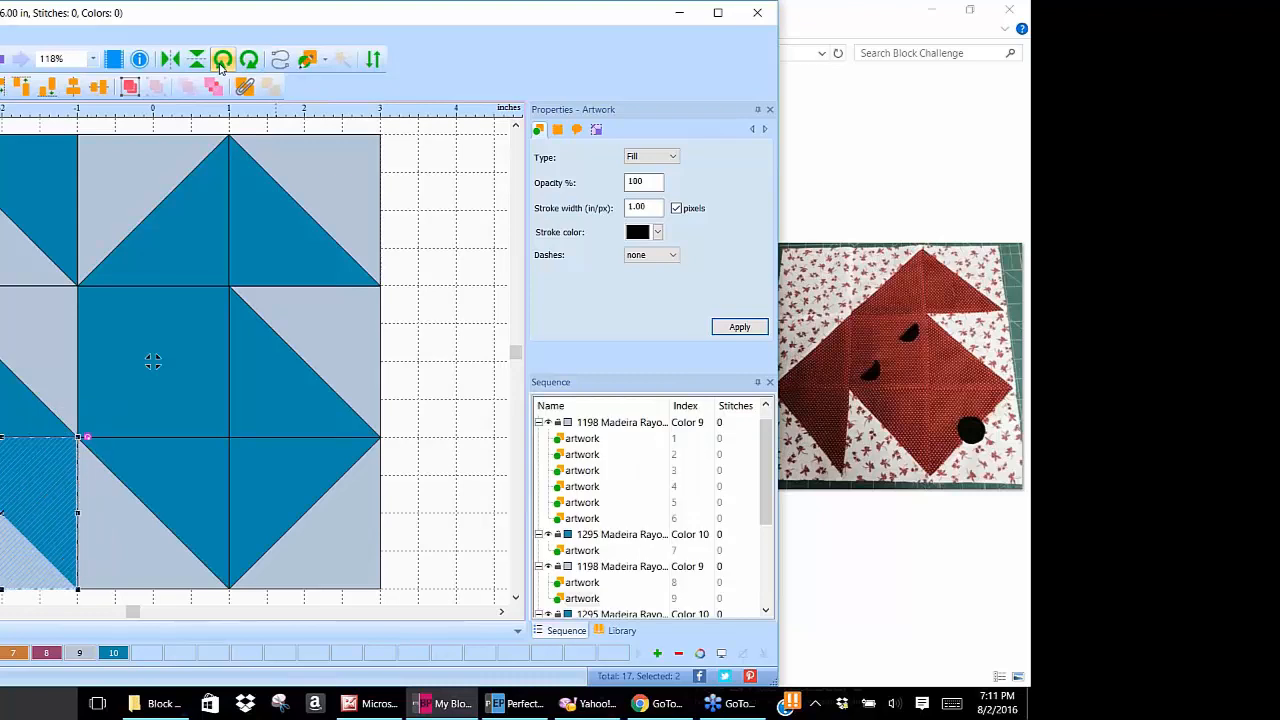
Rotate the two triangles of the middle-left square 90° counterclockwise so the blue one faces the lower-right corner.
{"action": "left_click_drag", "start_coordinate": [0, 266], "coordinate": [98, 459]}
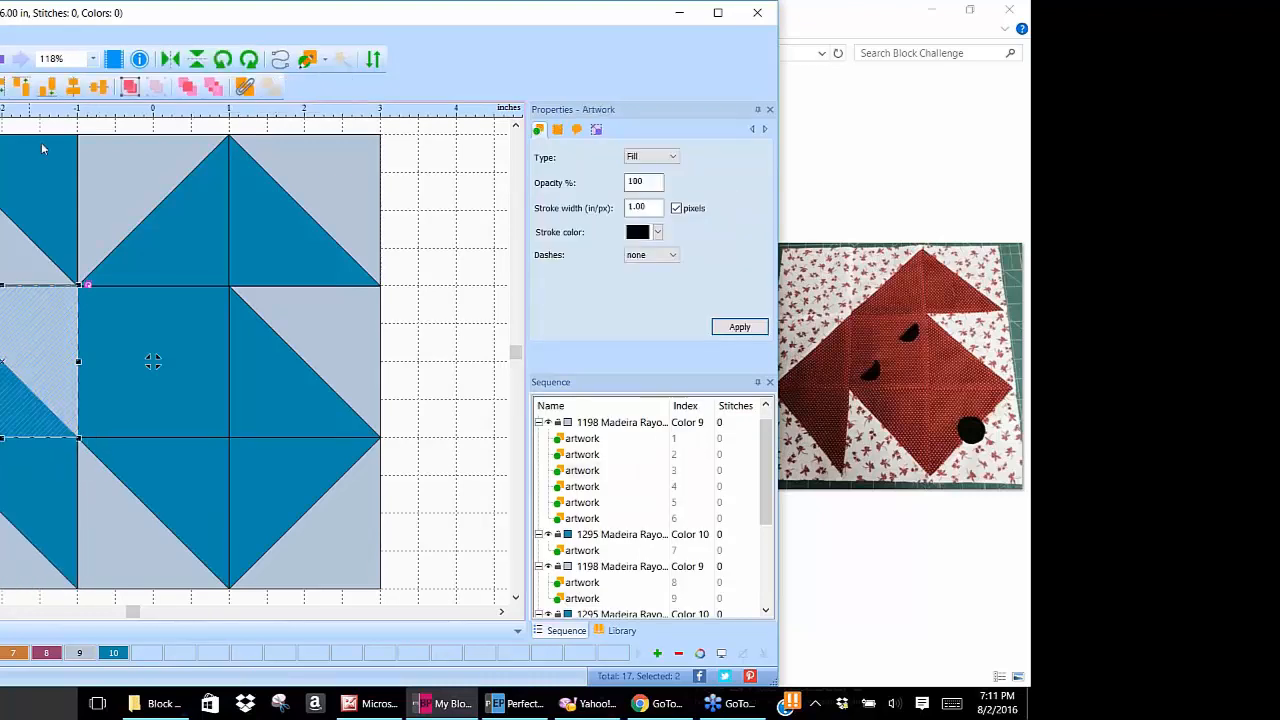
{"action": "left_click", "coordinate": [224, 59]}
{"action": "left_click", "coordinate": [224, 59]}
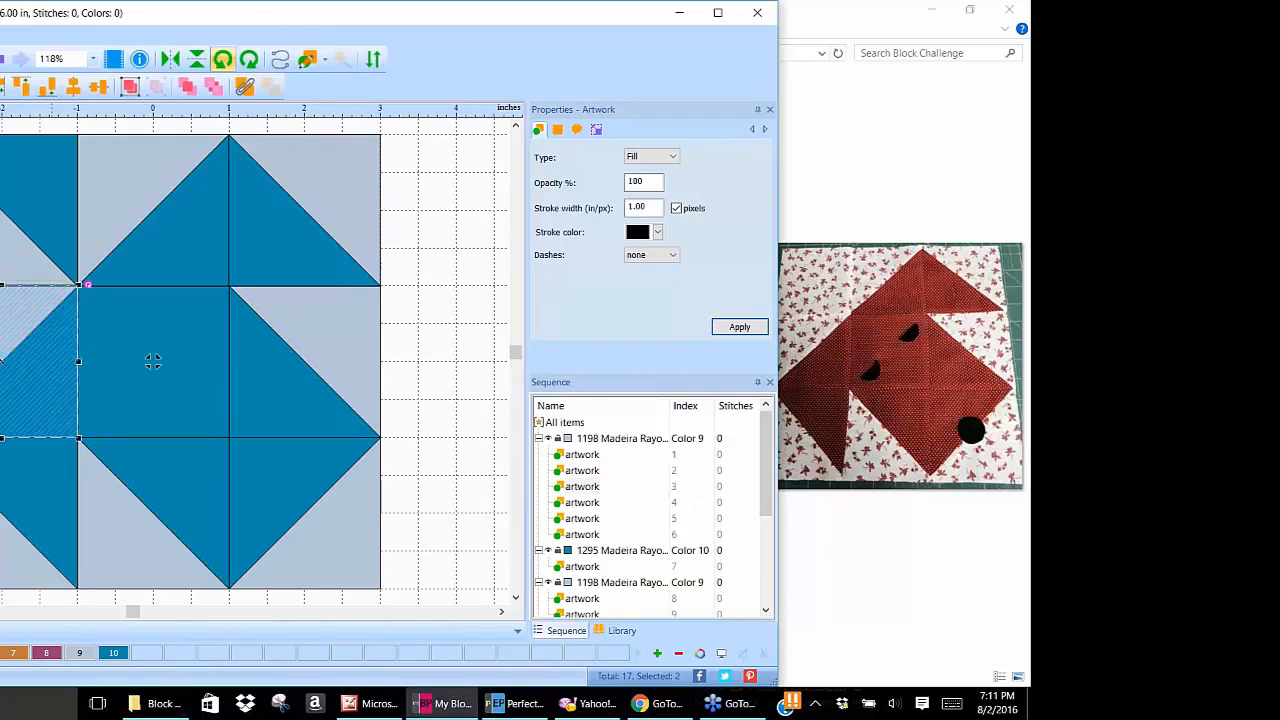
{"action": "left_click", "coordinate": [438, 240]}
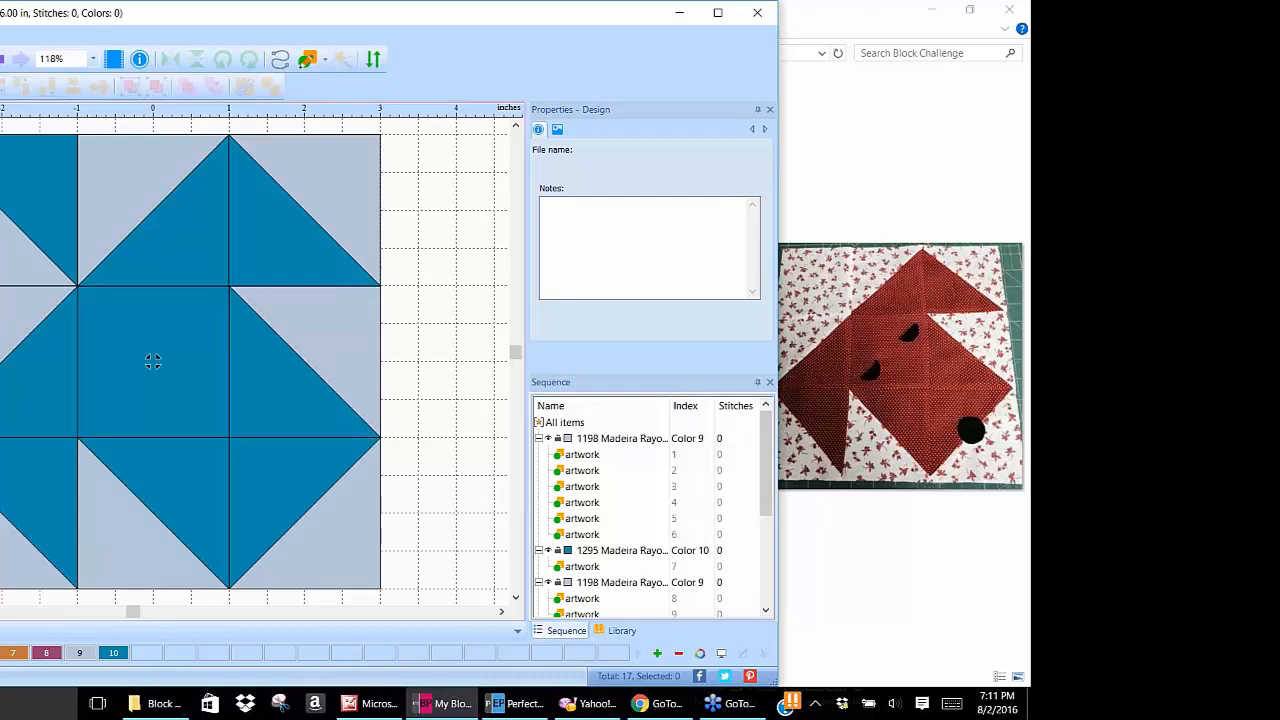
Combine the two triangles of the upper-left square into one background-colored piece and deselect it.
{"action": "left_click_drag", "start_coordinate": [0, 125], "coordinate": [92, 296]}
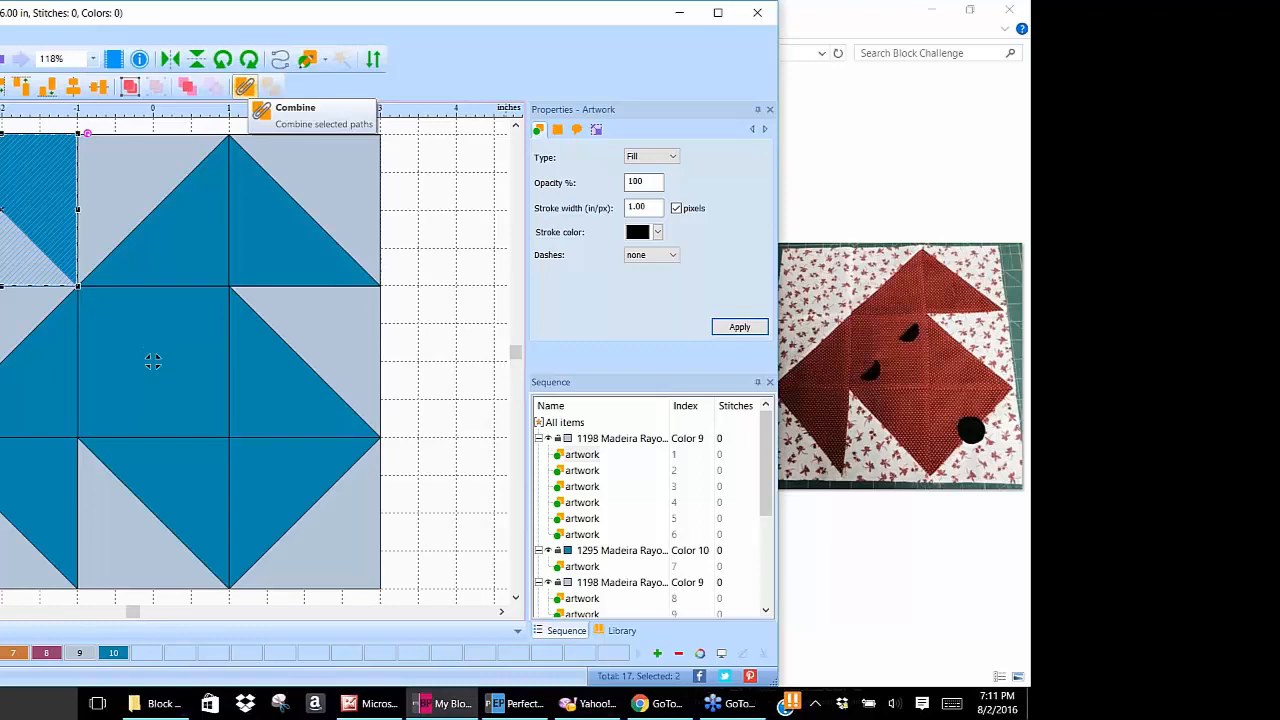
{"action": "left_click", "coordinate": [245, 86]}
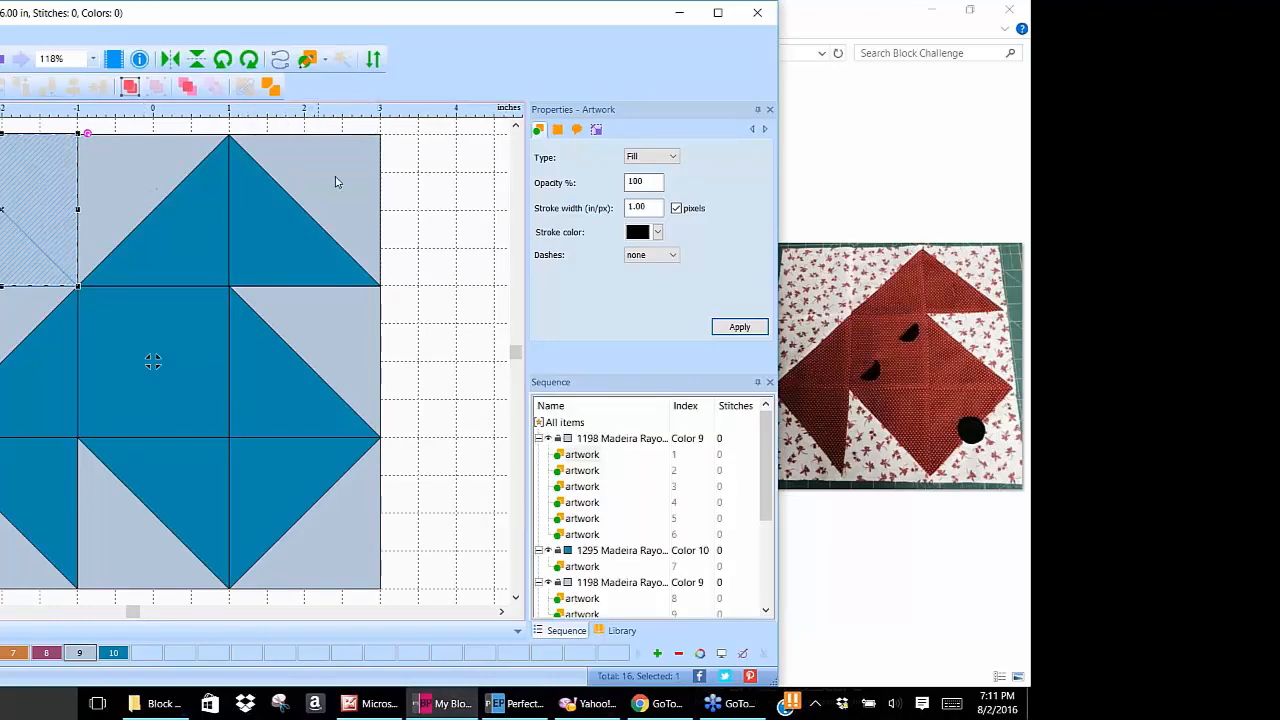
{"action": "left_click", "coordinate": [428, 204]}
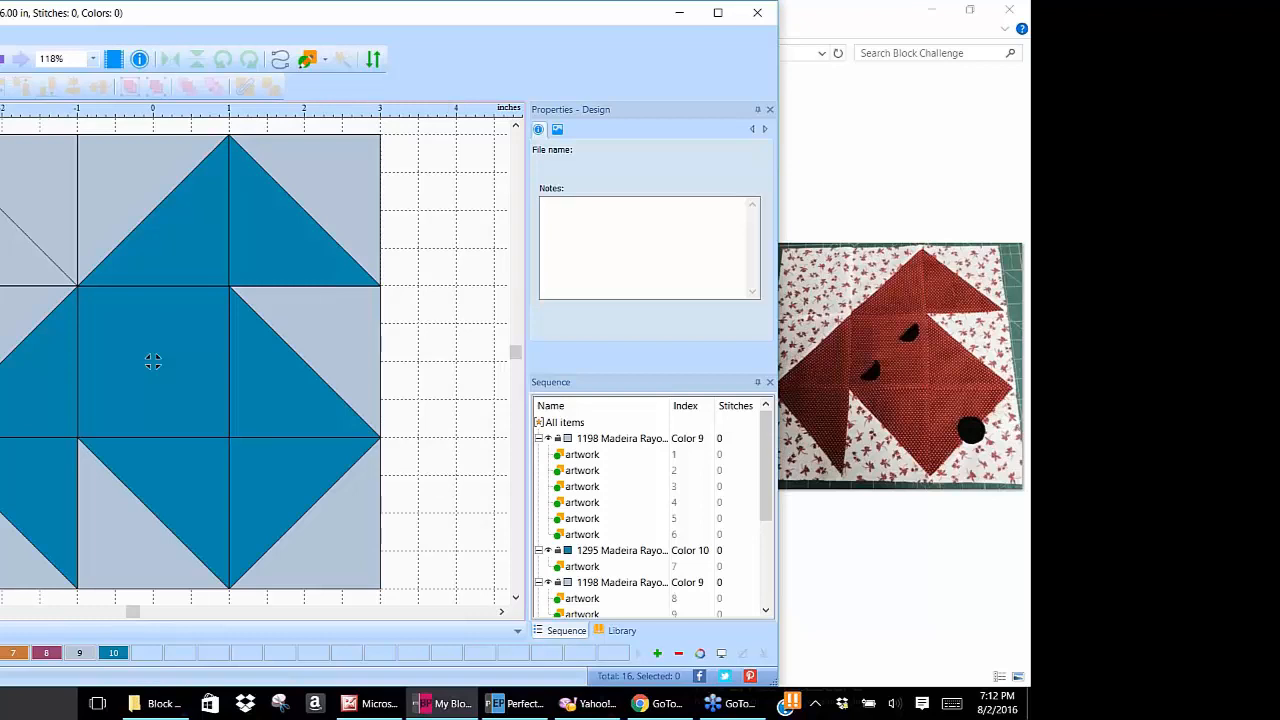
Remove the outlines of all block pieces by applying a stroke width of 0 with the pixels option off.
{"action": "left_click_drag", "start_coordinate": [0, 121], "coordinate": [436, 604]}
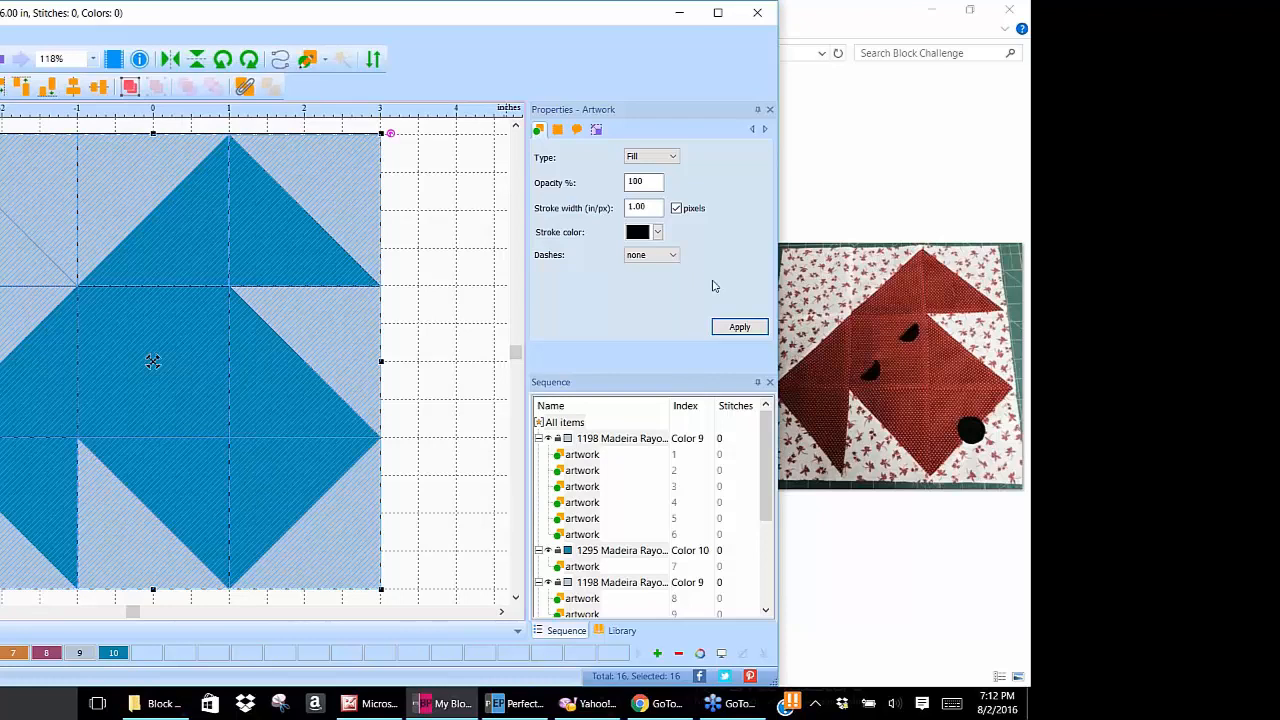
{"action": "left_click", "coordinate": [673, 157]}
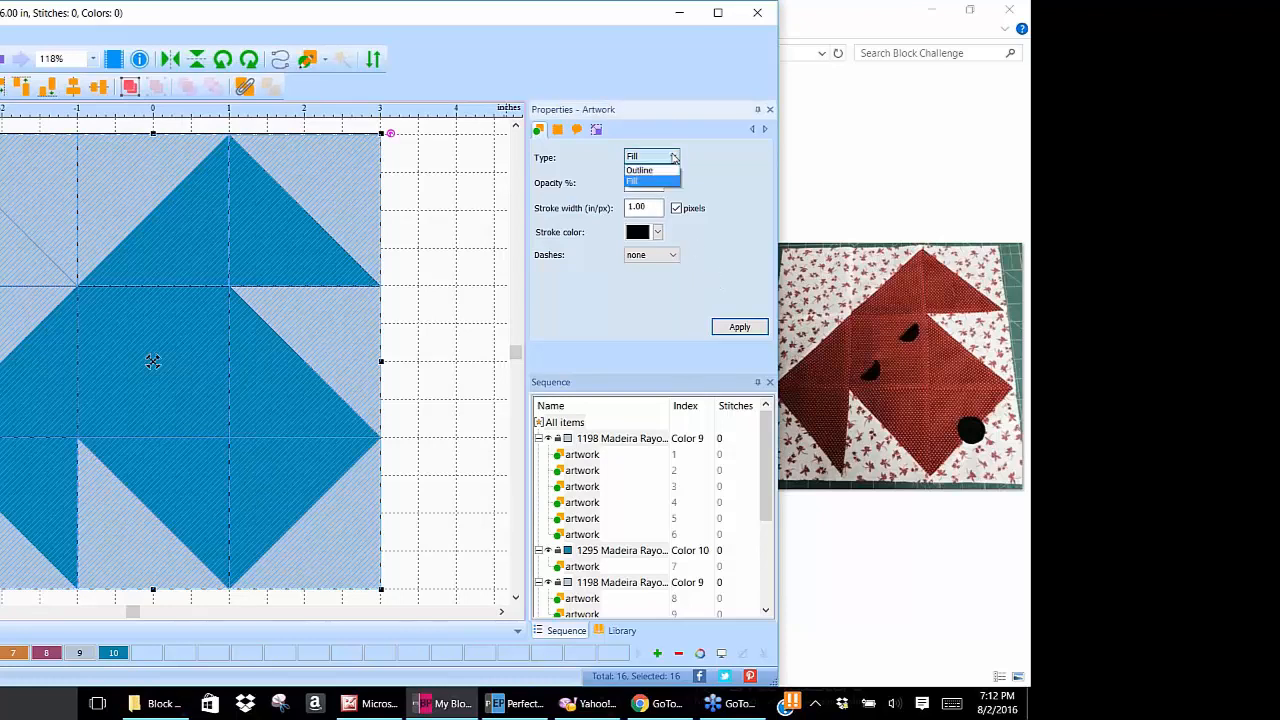
{"action": "left_click", "coordinate": [673, 157]}
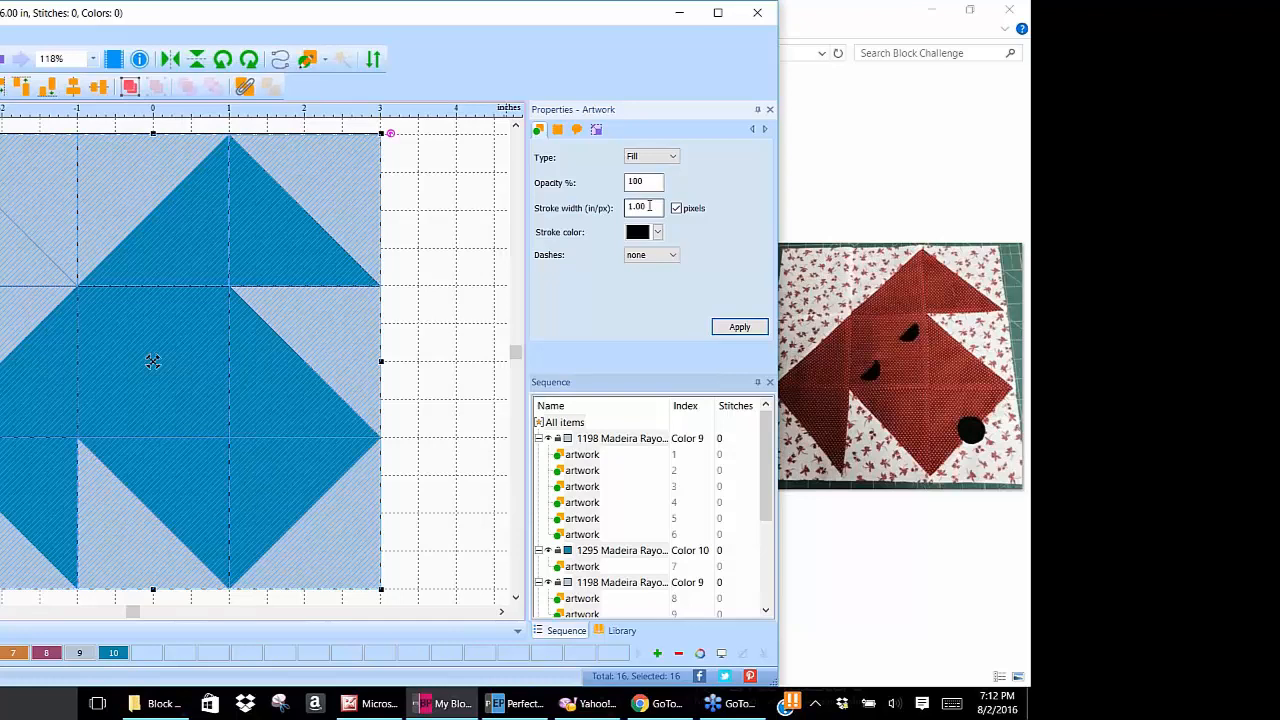
{"action": "double_click", "coordinate": [649, 210]}
{"action": "type", "text": "0"}
{"action": "left_click", "coordinate": [676, 208]}
{"action": "left_click", "coordinate": [739, 327]}
{"action": "left_click", "coordinate": [447, 199]}
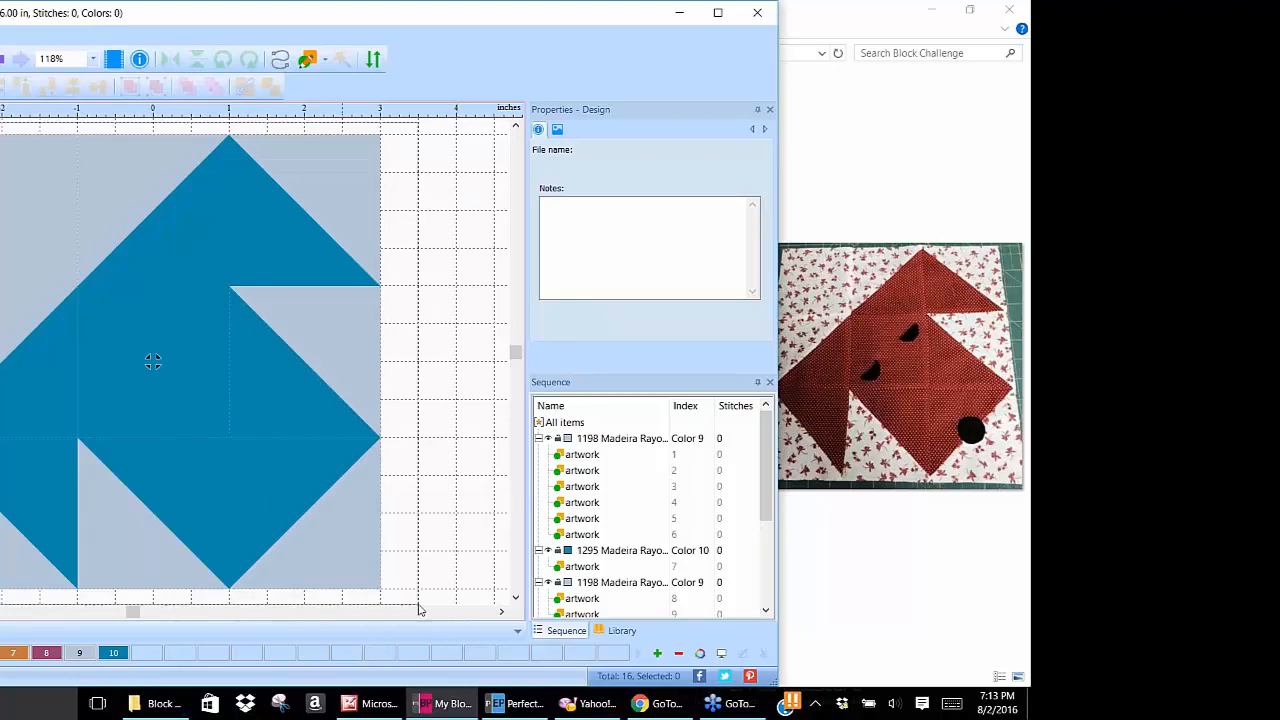
Run Auto build on all block pieces with the X_hoop setting and sort the piece numbers, accepting the design update.
{"action": "key", "text": "ctrl+a"}
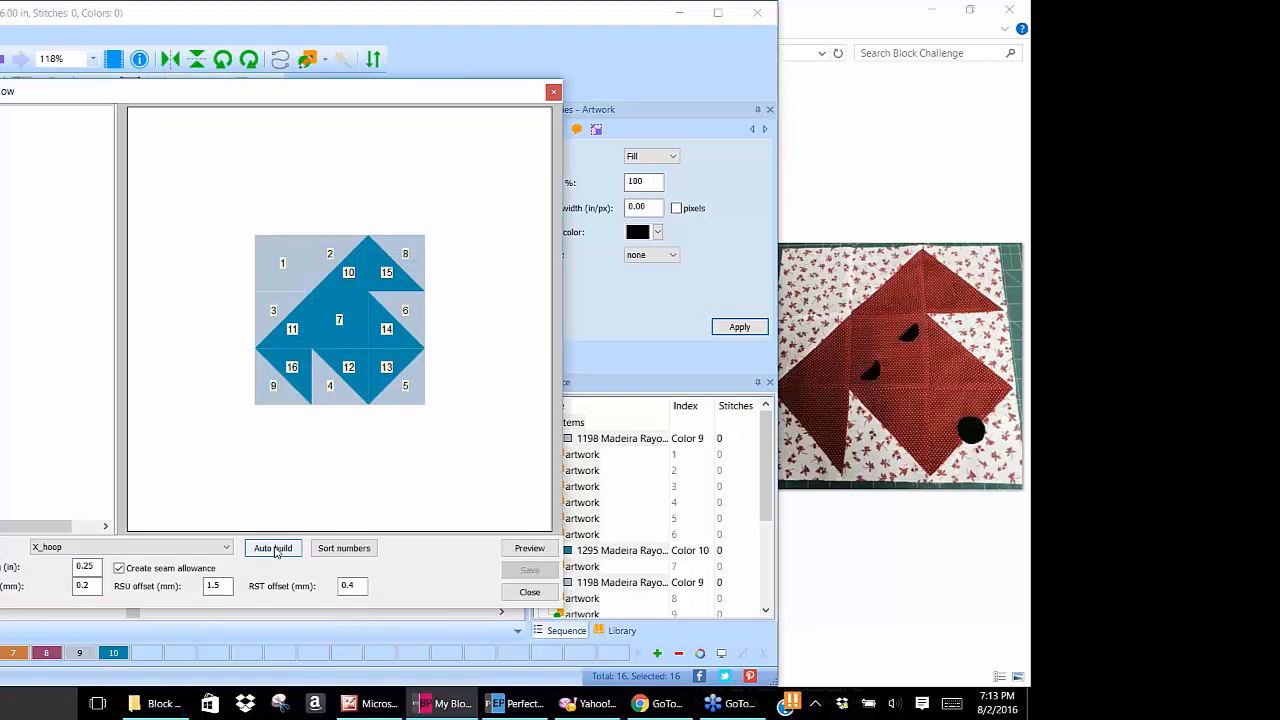
{"action": "left_click", "coordinate": [275, 550]}
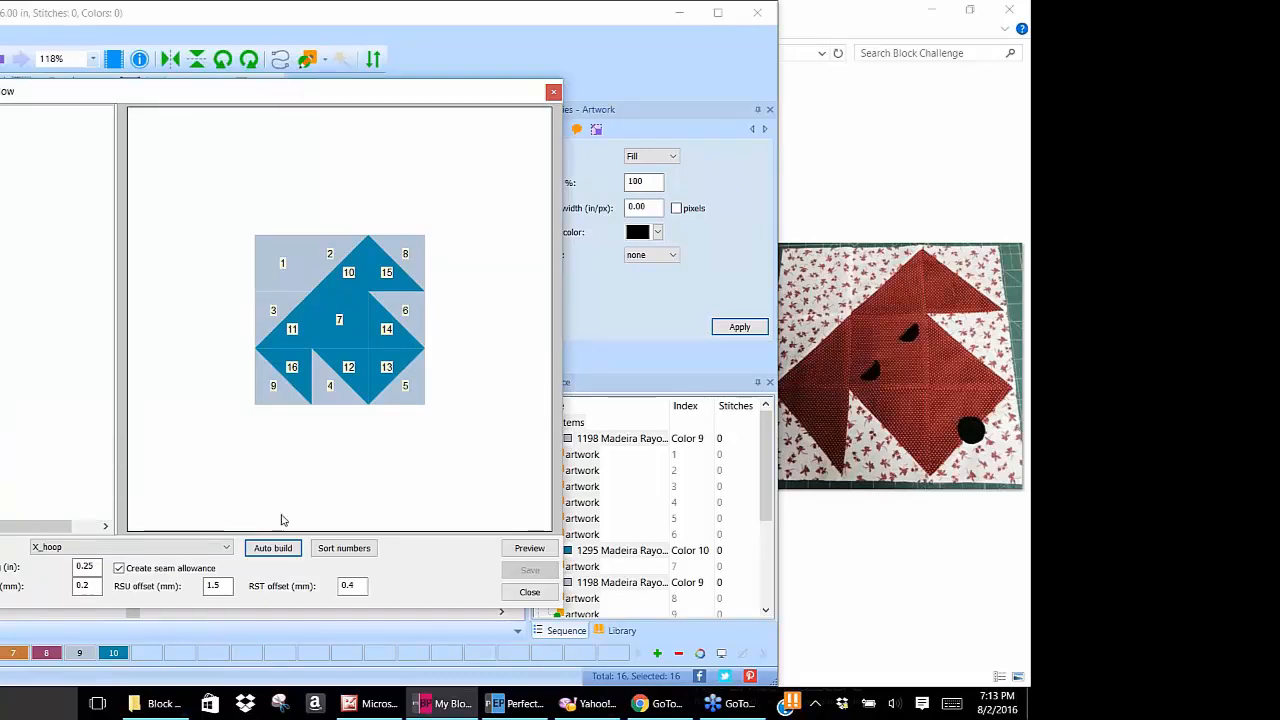
{"action": "left_click", "coordinate": [345, 548]}
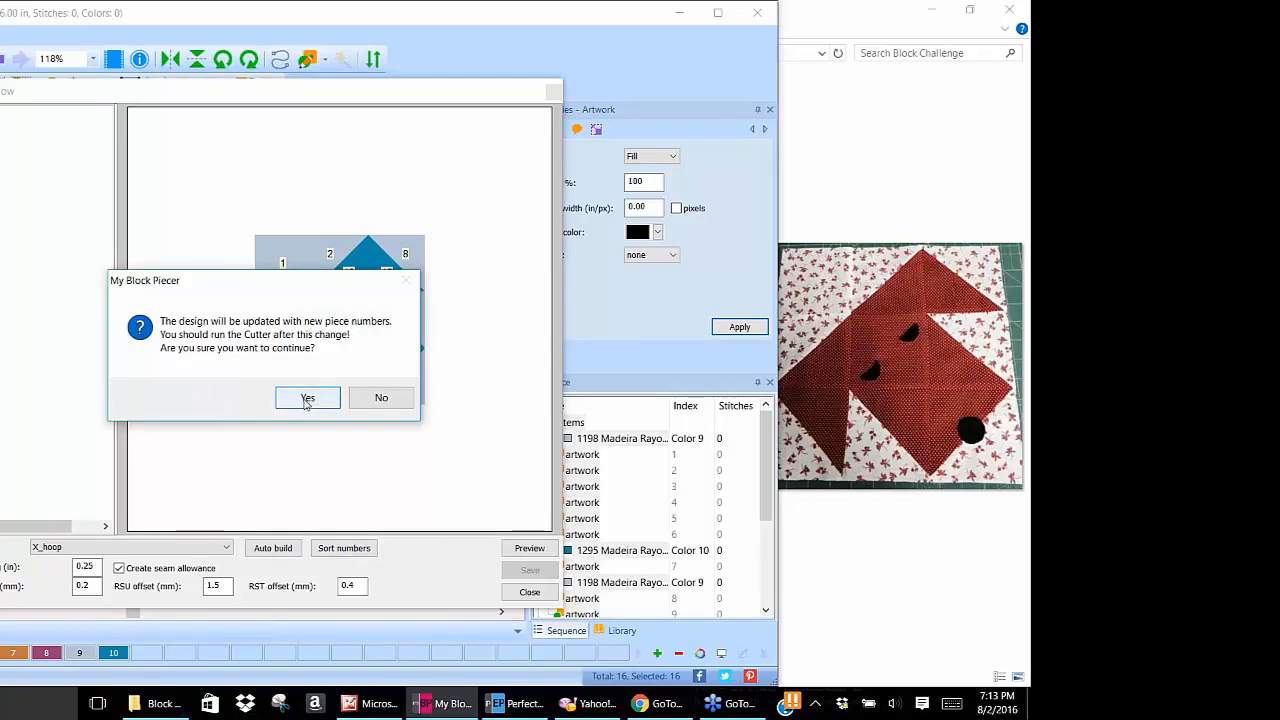
{"action": "left_click", "coordinate": [307, 398]}
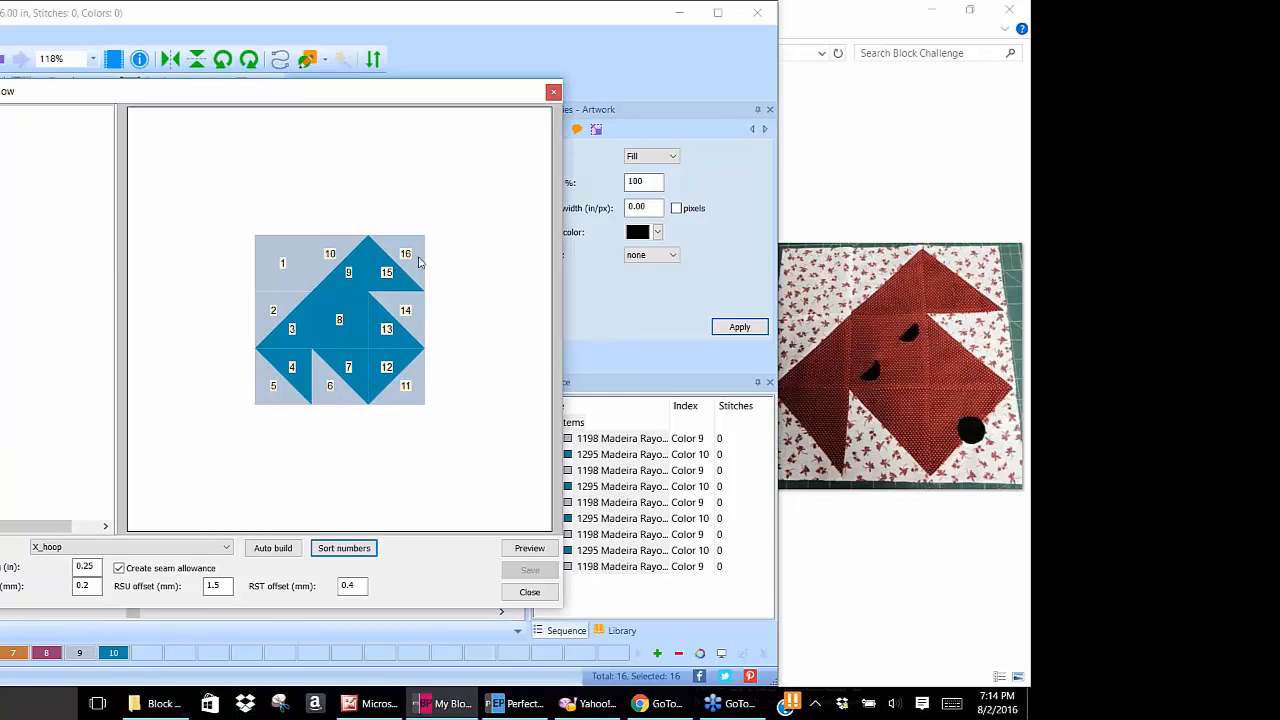
Preview the generated piecing designs, display the second design, and open the save dialog but dismiss it without saving.
{"action": "left_click", "coordinate": [532, 551]}
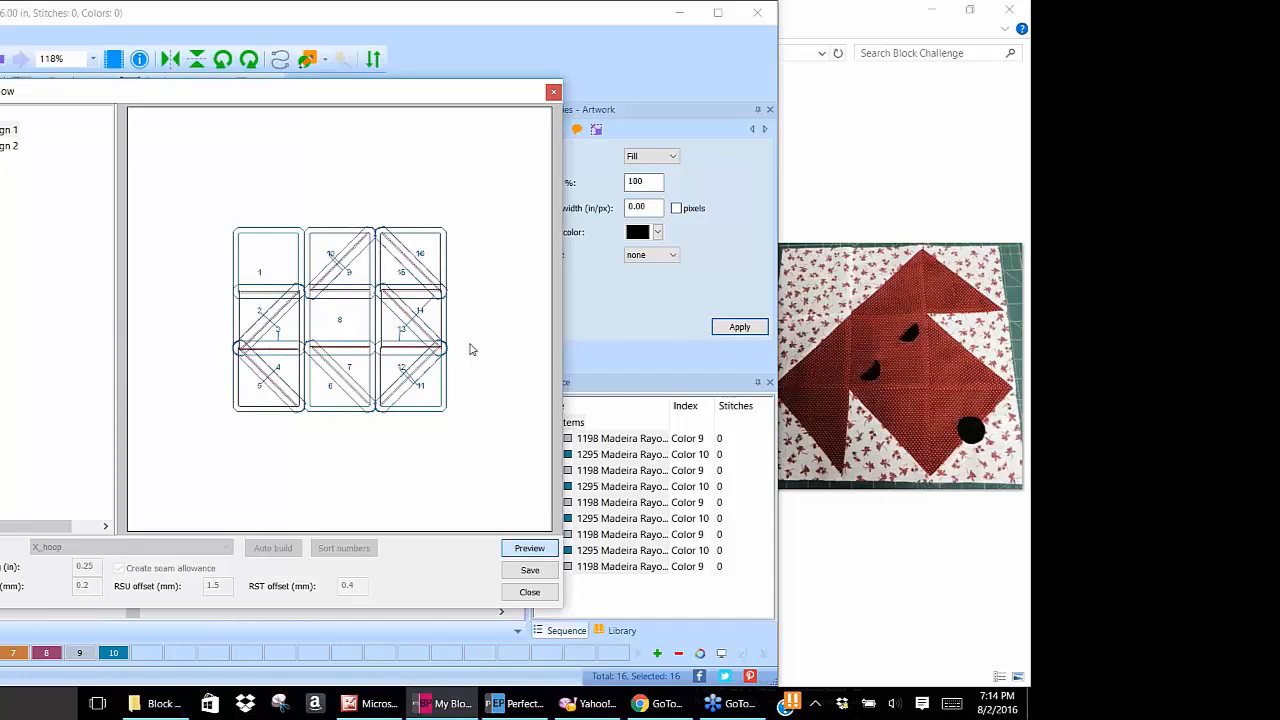
{"action": "left_click", "coordinate": [3, 147]}
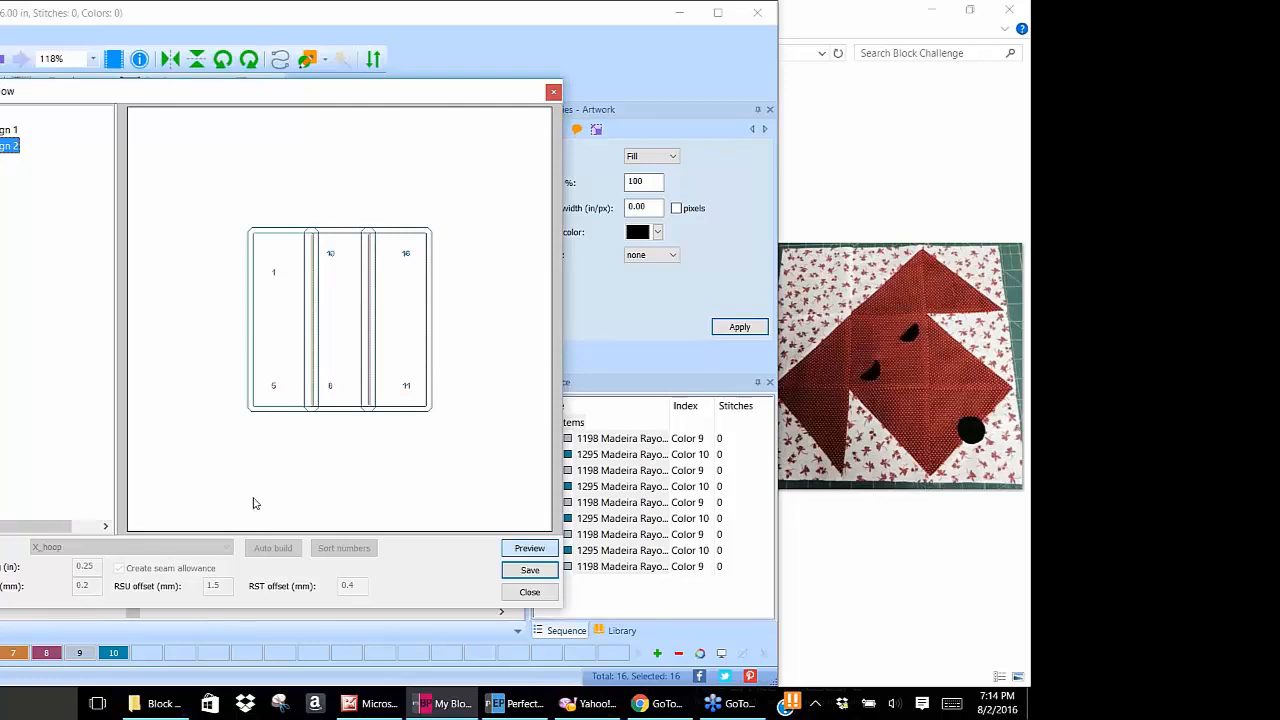
{"action": "left_click", "coordinate": [540, 575]}
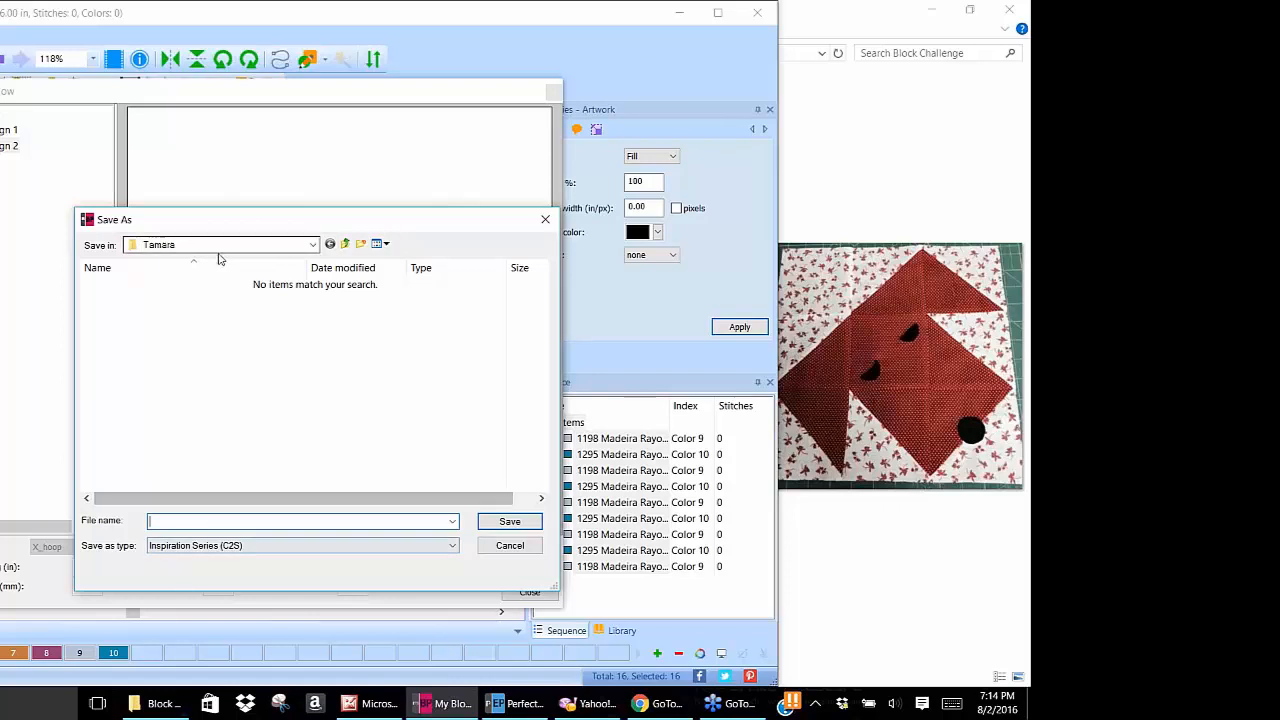
{"action": "left_click", "coordinate": [545, 220]}
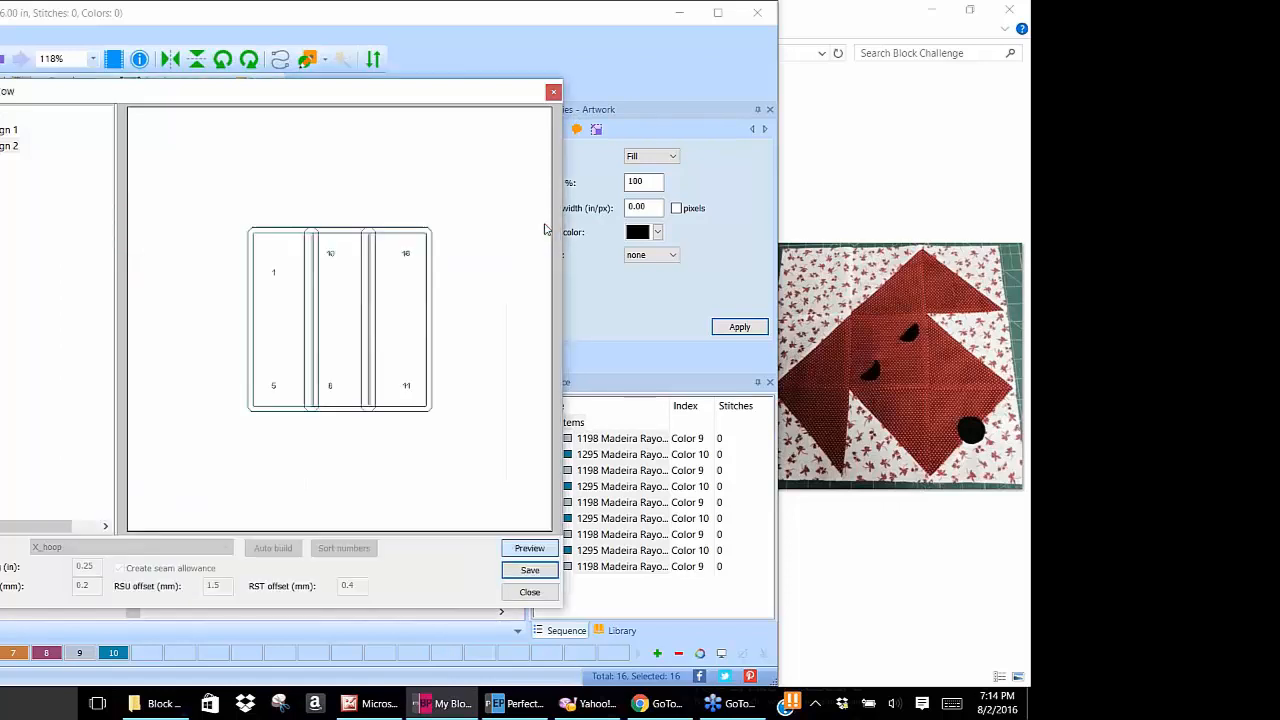
Leave the design preview, delete the whole block from the workspace, and insert the Double X nine-patch block.
{"action": "left_click", "coordinate": [554, 93]}
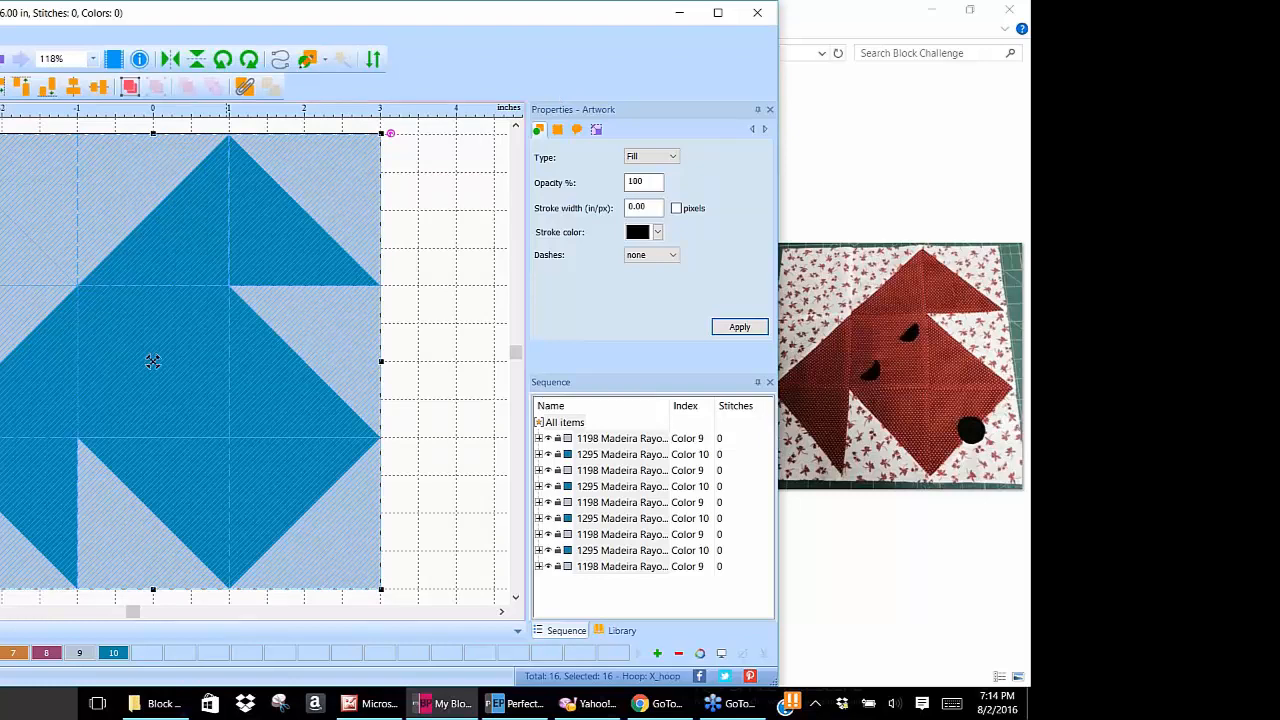
{"action": "key", "text": "Delete"}
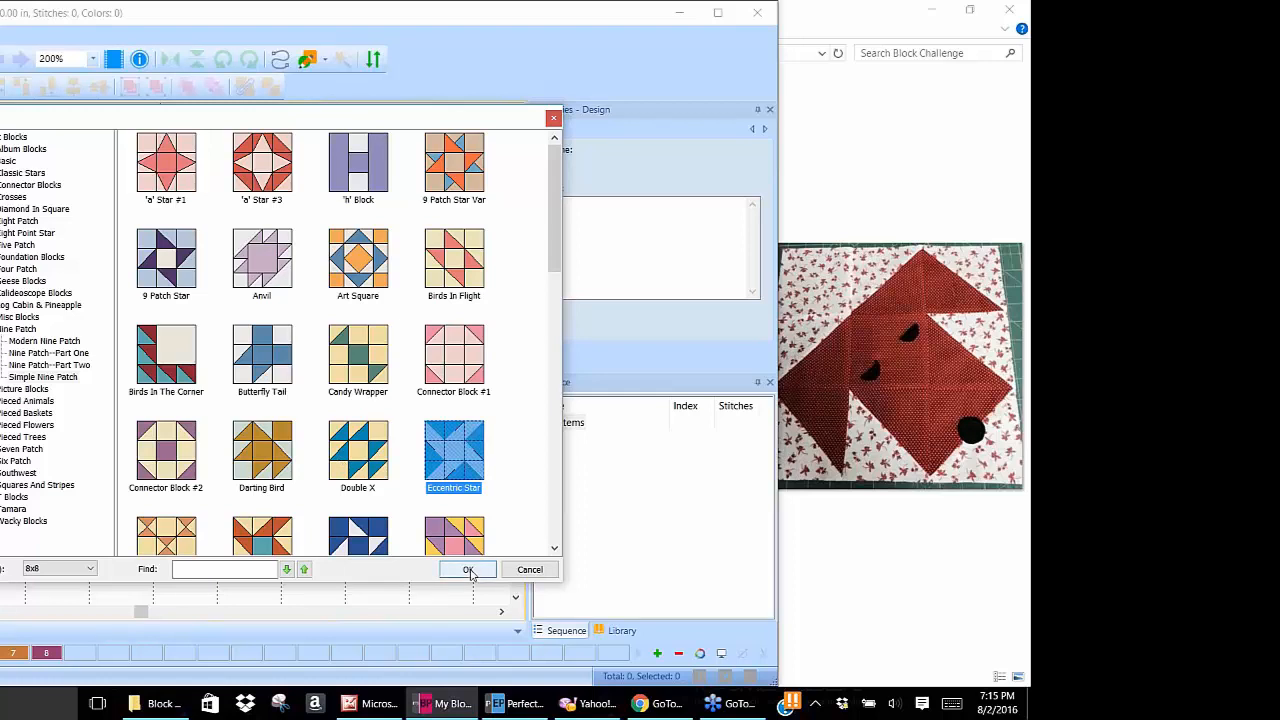
{"action": "left_click", "coordinate": [360, 452]}
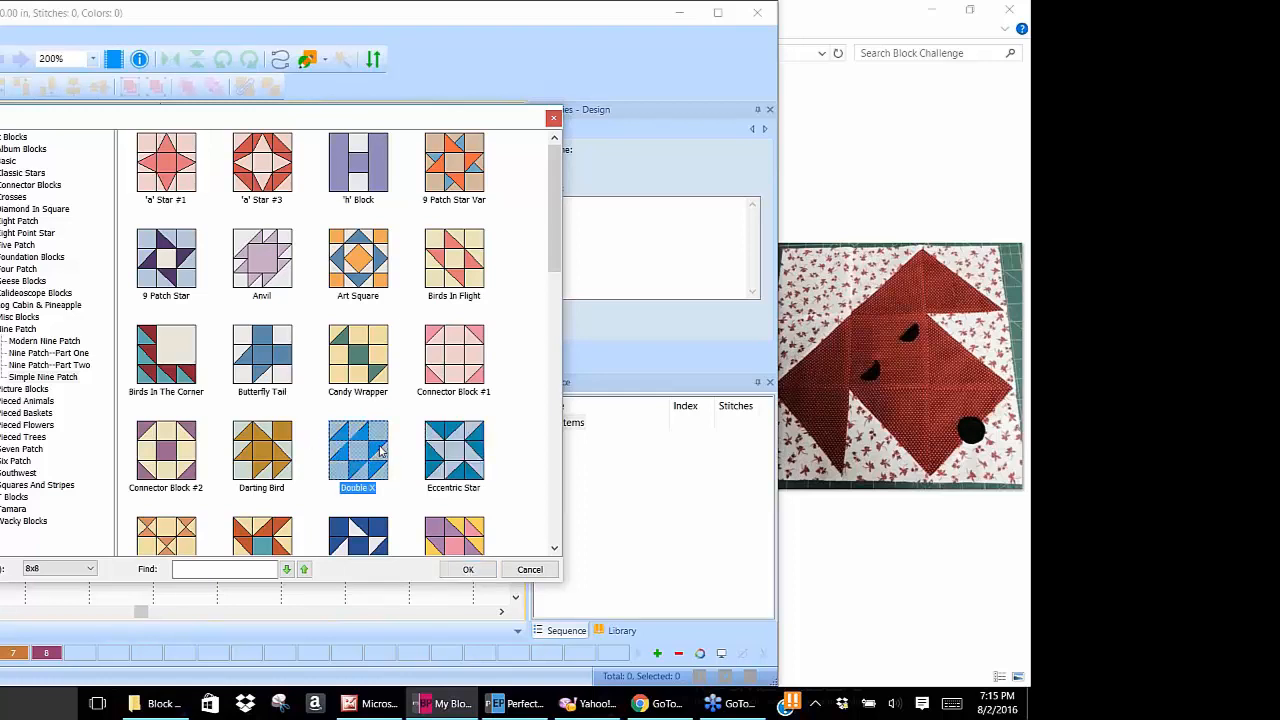
{"action": "left_click", "coordinate": [470, 569]}
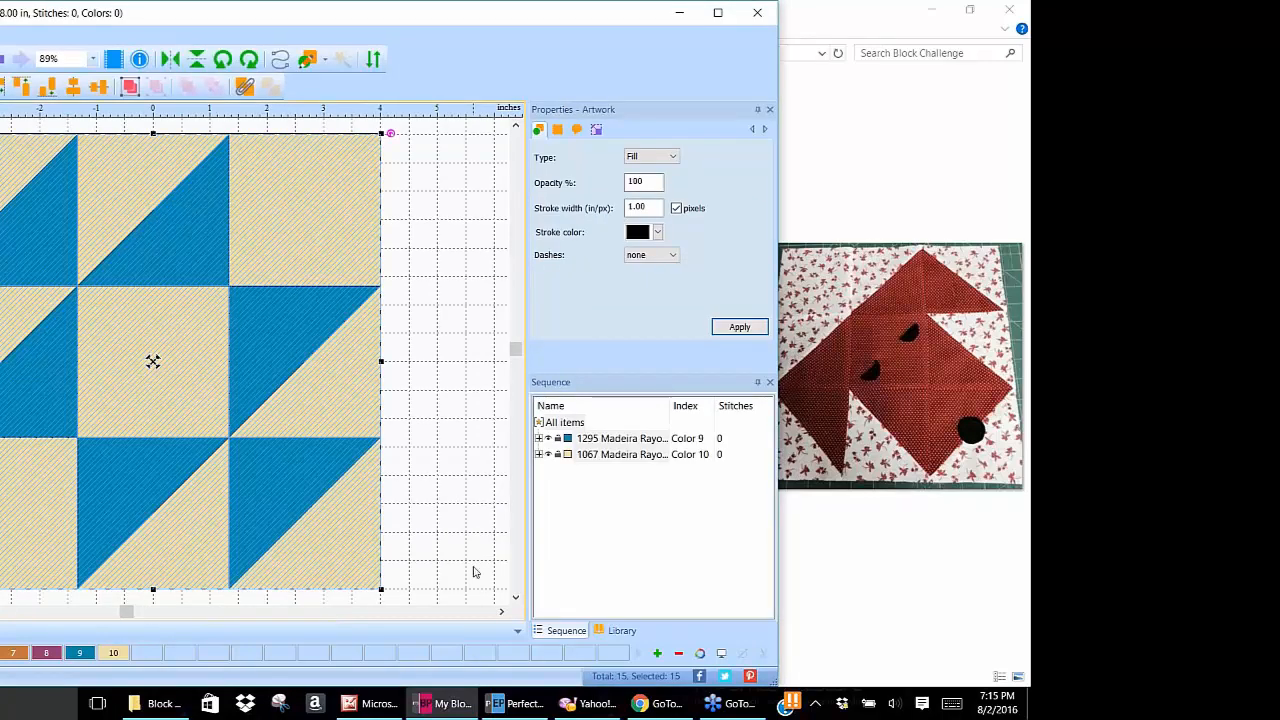
Resize the Double X block to 6 inches wide with its aspect ratio maintained, and deselect it.
{"action": "left_click", "coordinate": [597, 130]}
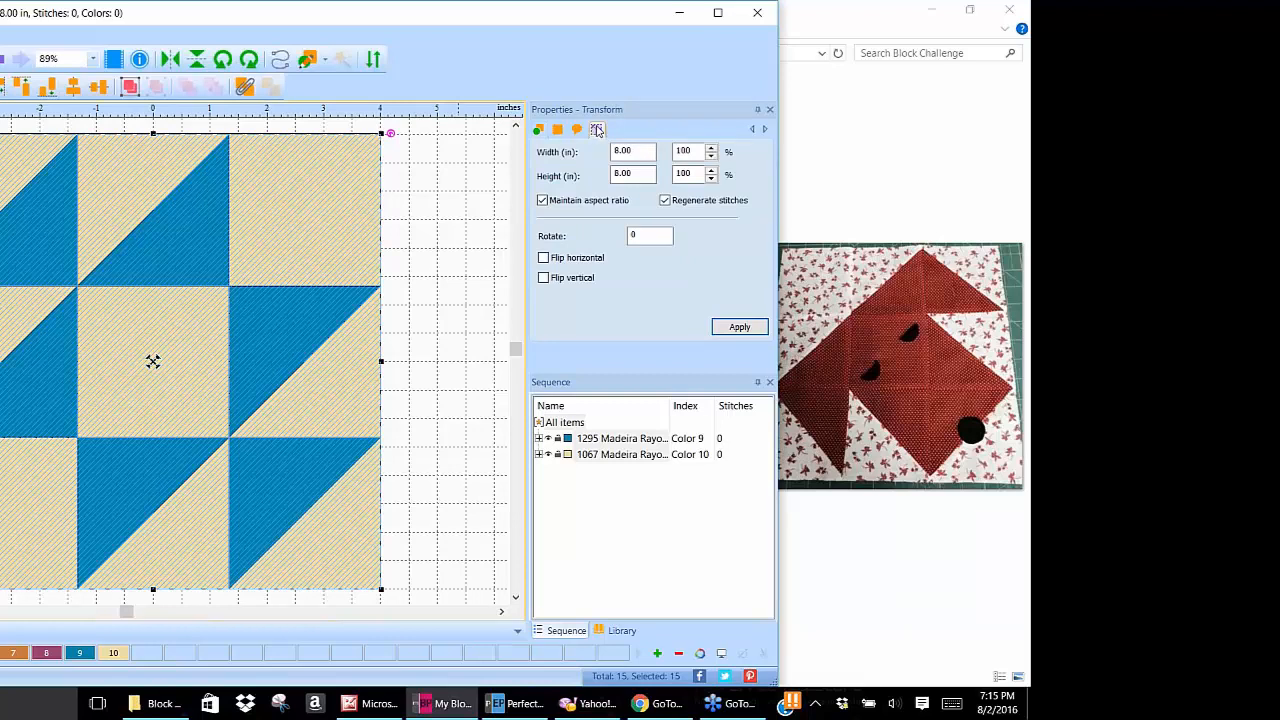
{"action": "left_click_drag", "start_coordinate": [643, 151], "coordinate": [603, 150]}
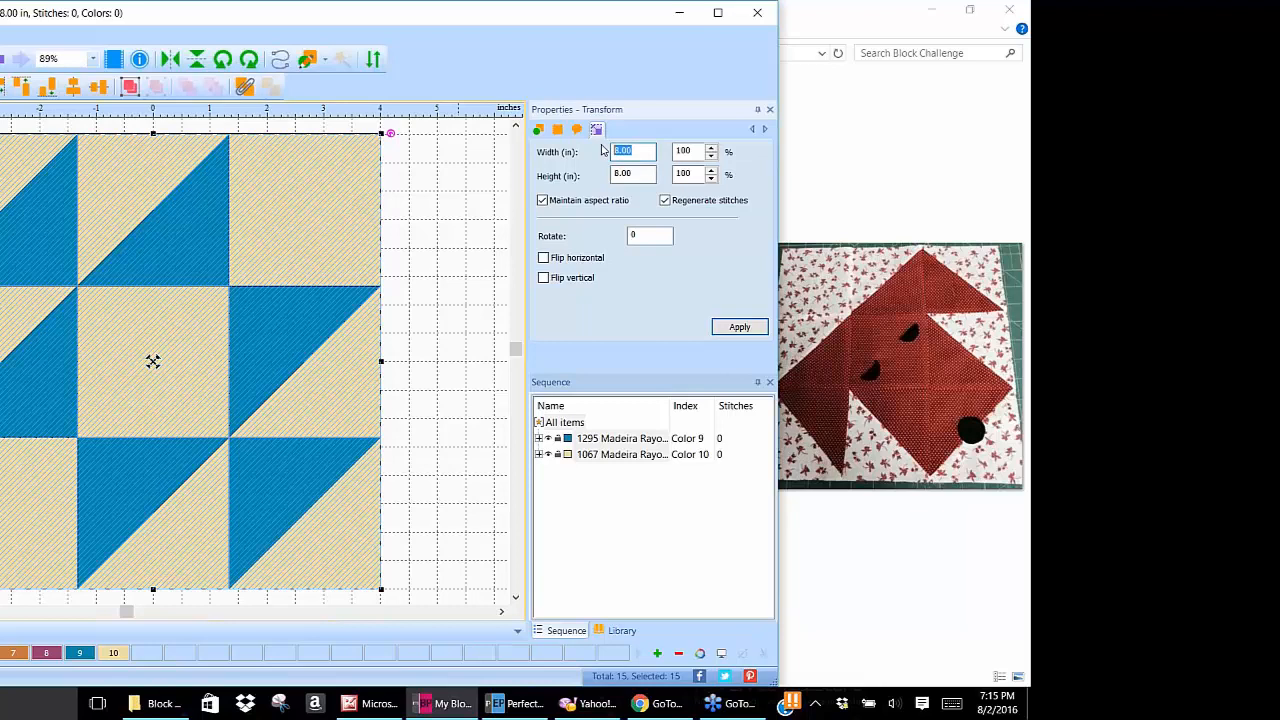
{"action": "type", "text": "6"}
{"action": "left_click", "coordinate": [740, 328]}
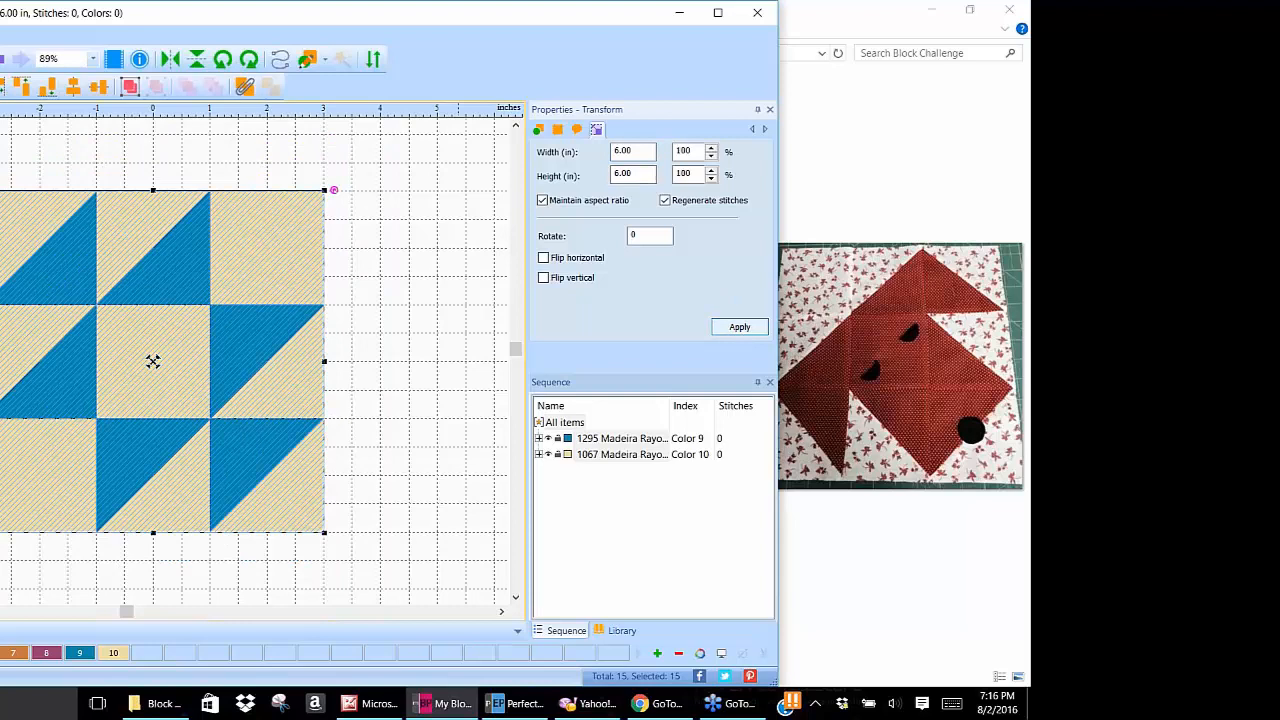
{"action": "left_click", "coordinate": [397, 188]}
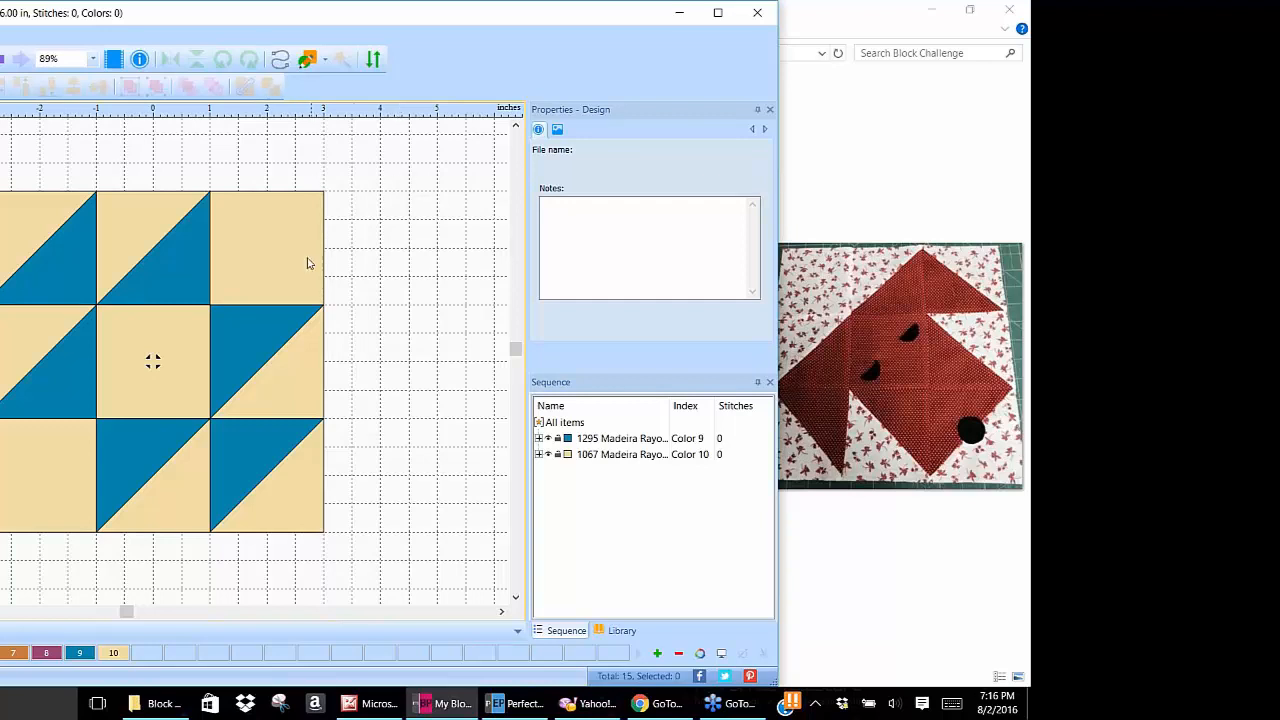
Rotate the entire Double X block 90 degrees clockwise and deselect it.
{"action": "left_click_drag", "start_coordinate": [0, 162], "coordinate": [367, 569]}
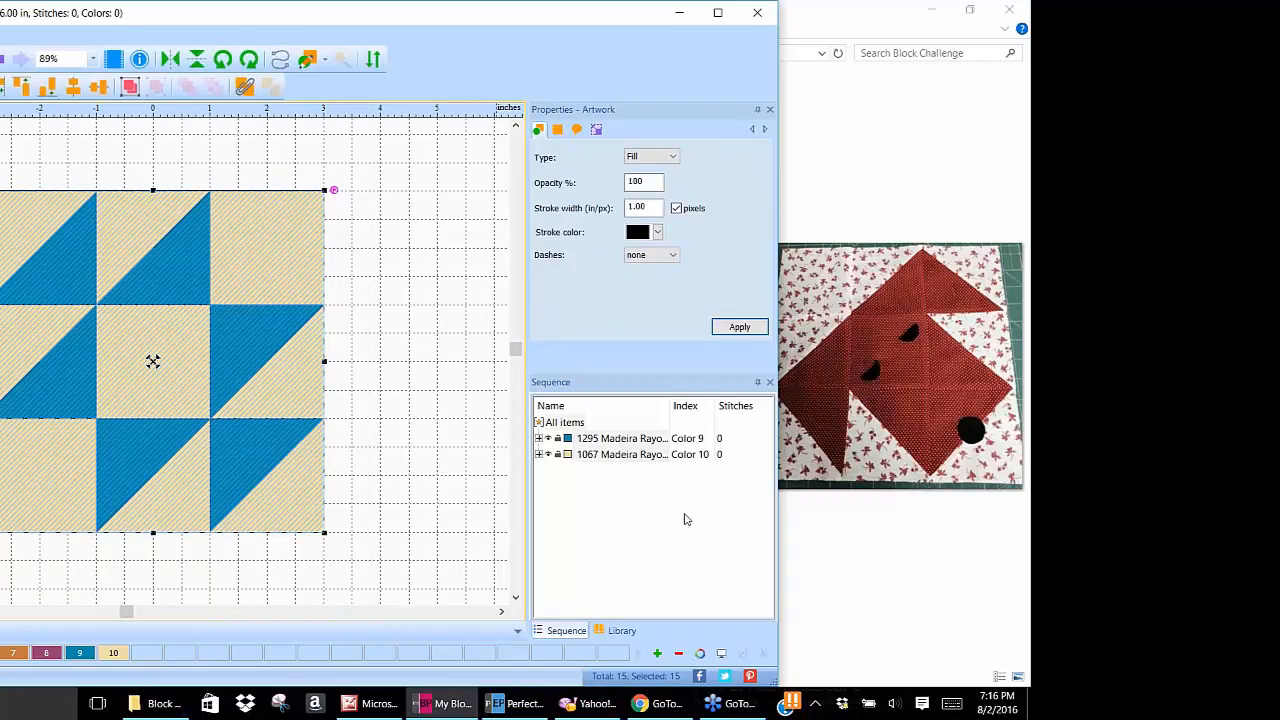
{"action": "left_click", "coordinate": [249, 60]}
{"action": "left_click", "coordinate": [249, 60]}
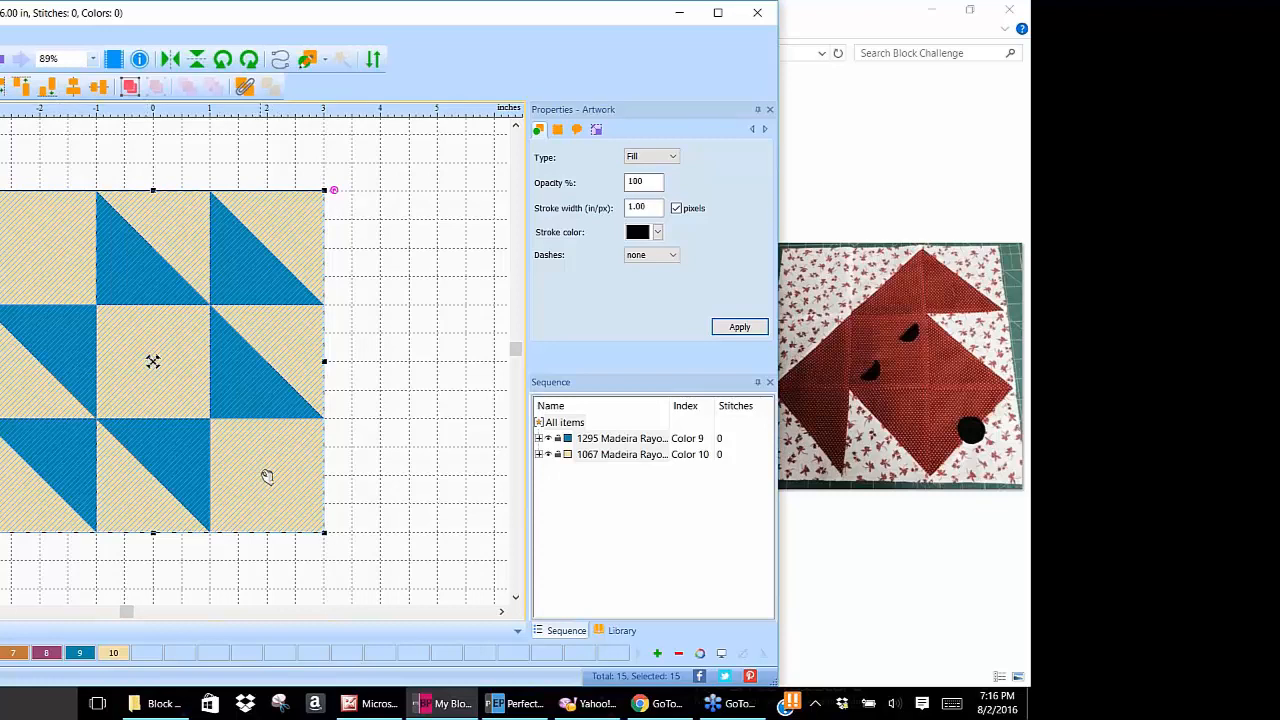
{"action": "left_click", "coordinate": [413, 327]}
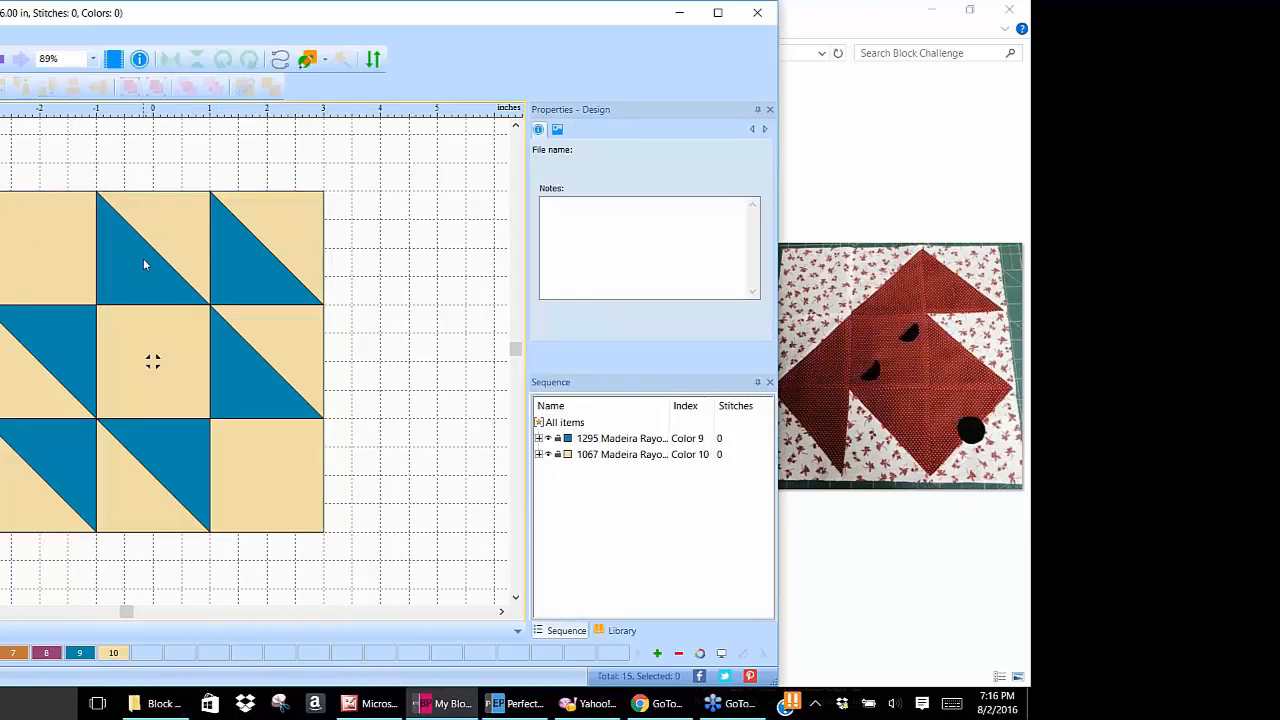
Rotate the two triangles of the top-center square 90 degrees counterclockwise.
{"action": "left_click_drag", "start_coordinate": [88, 157], "coordinate": [212, 318]}
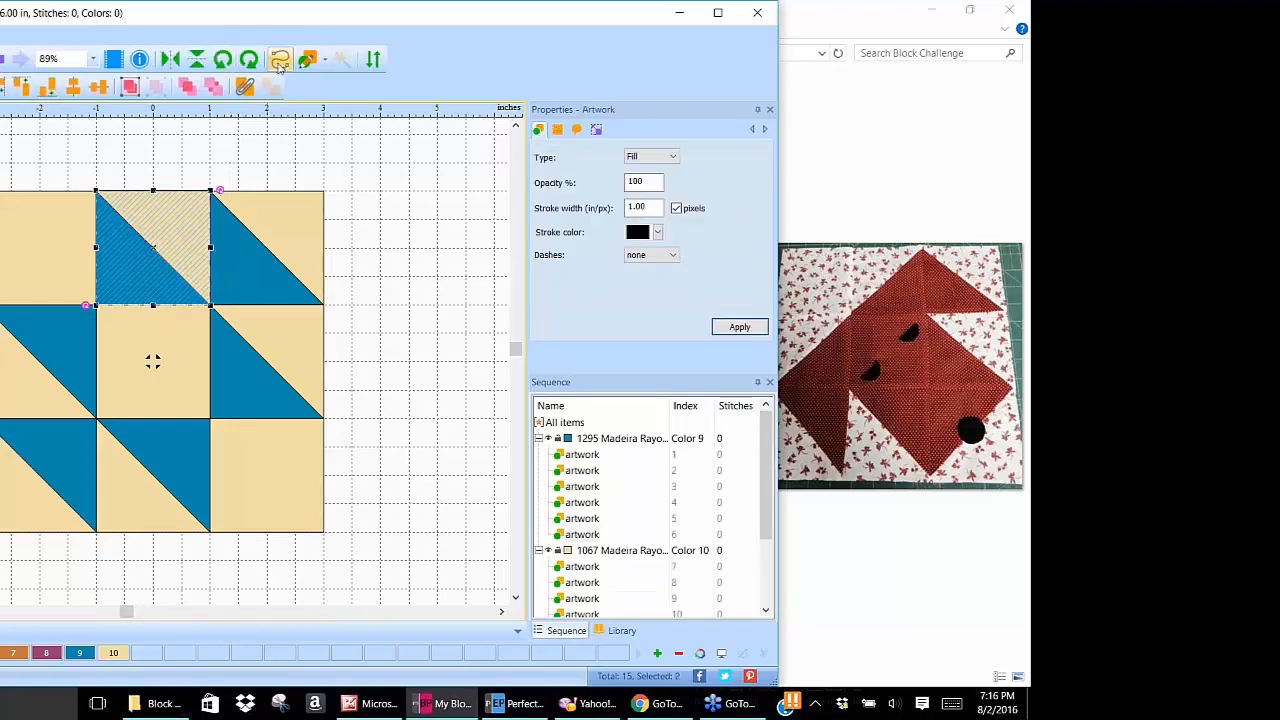
{"action": "left_click", "coordinate": [222, 60]}
{"action": "left_click", "coordinate": [222, 60]}
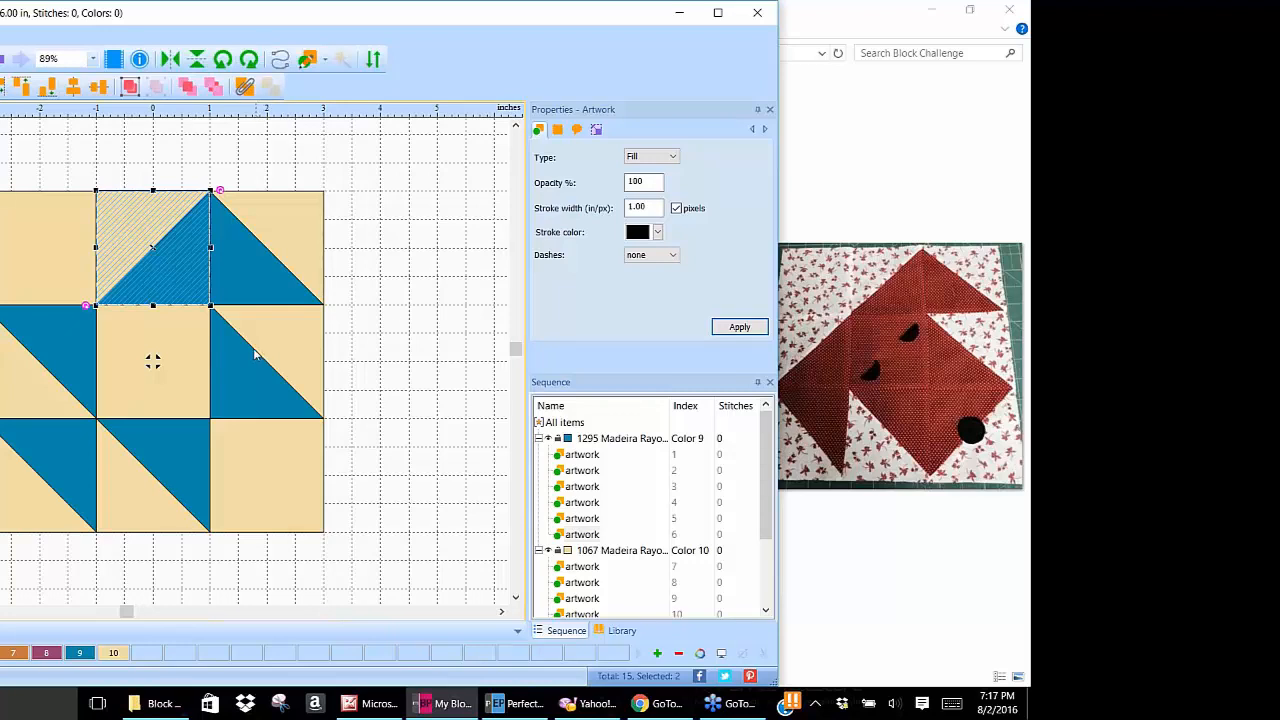
Recolor the center square of the block with blue color 9 and deselect it.
{"action": "left_click", "coordinate": [154, 362]}
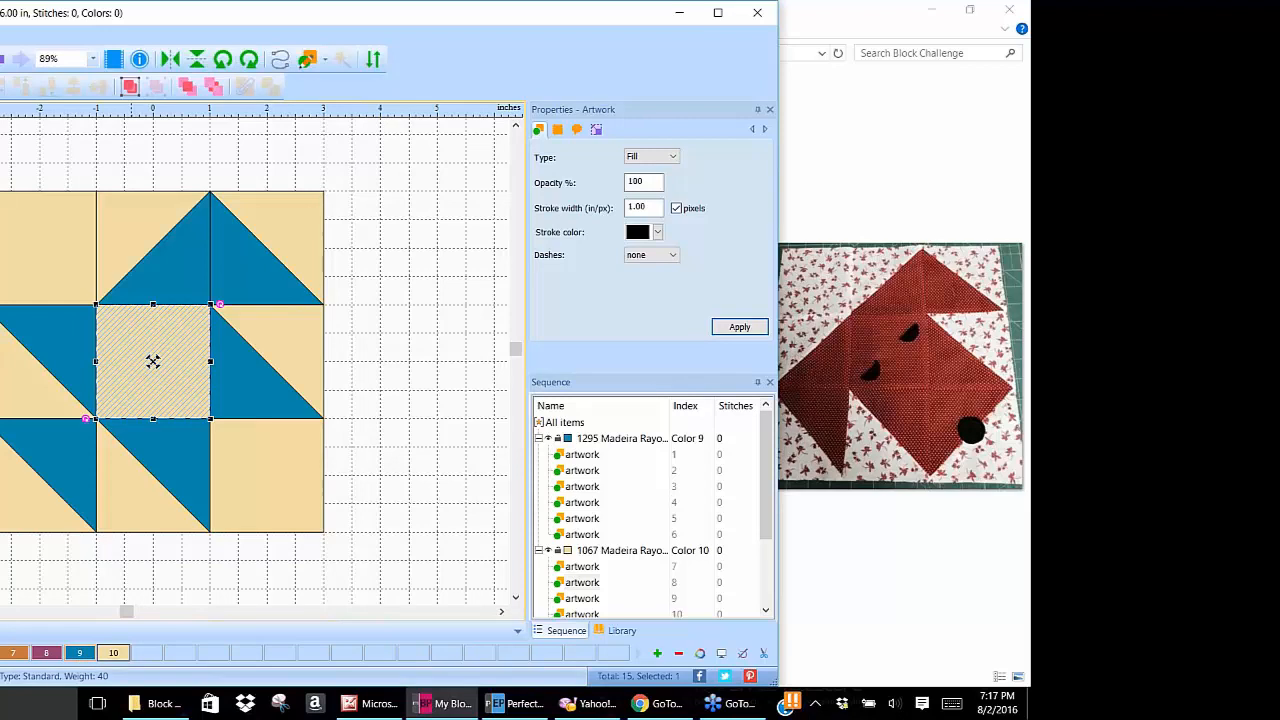
{"action": "left_click", "coordinate": [80, 653]}
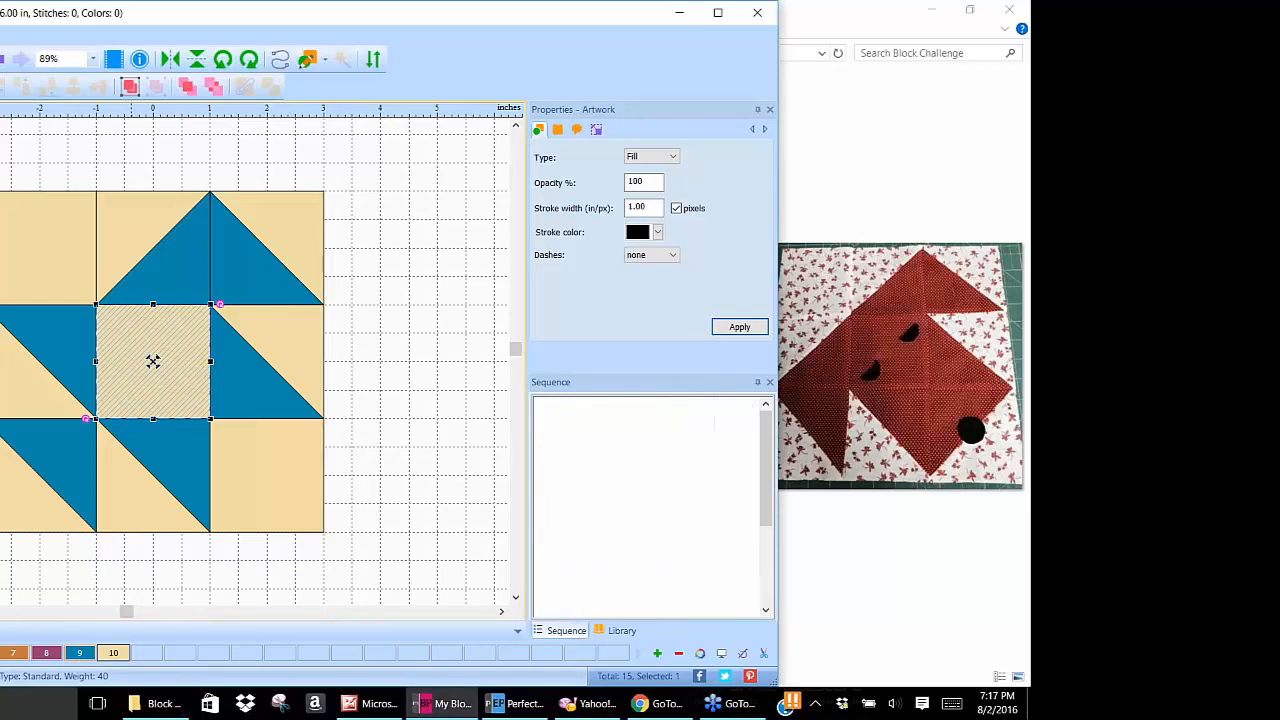
{"action": "left_click", "coordinate": [401, 394]}
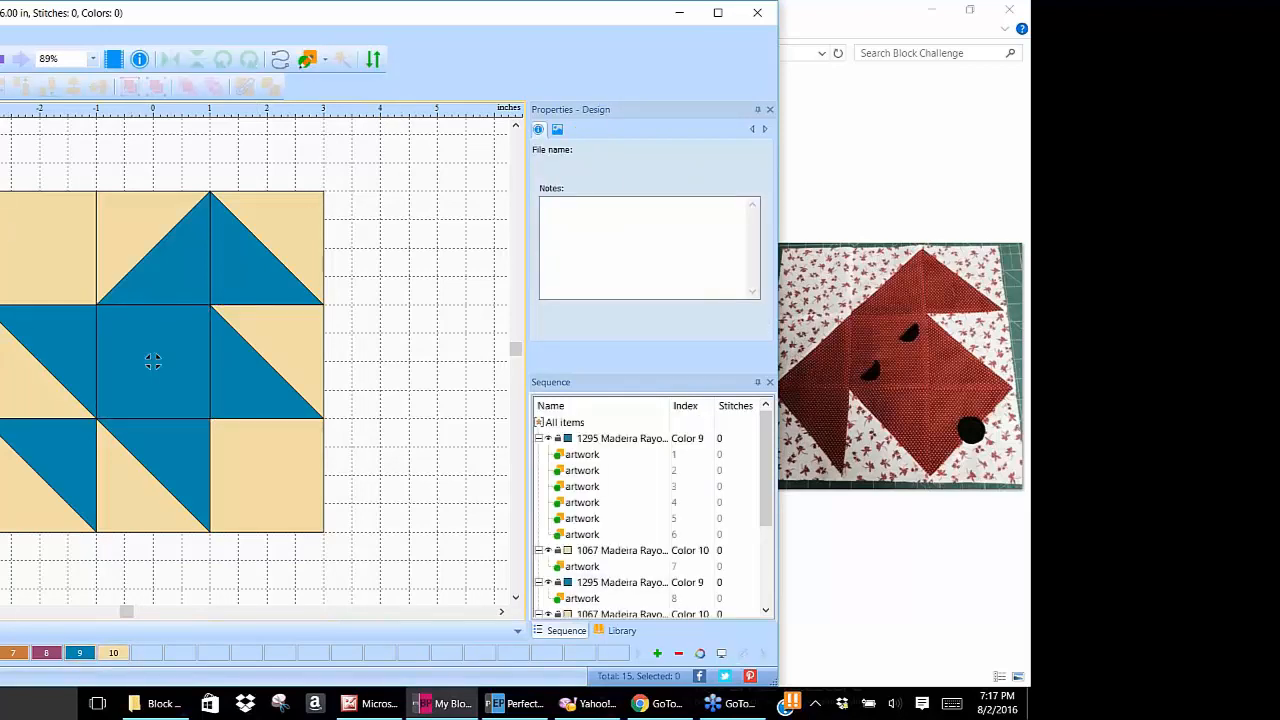
Rotate the two triangles of the middle-left square 90 degrees clockwise and deselect them.
{"action": "left_click_drag", "start_coordinate": [0, 291], "coordinate": [111, 440]}
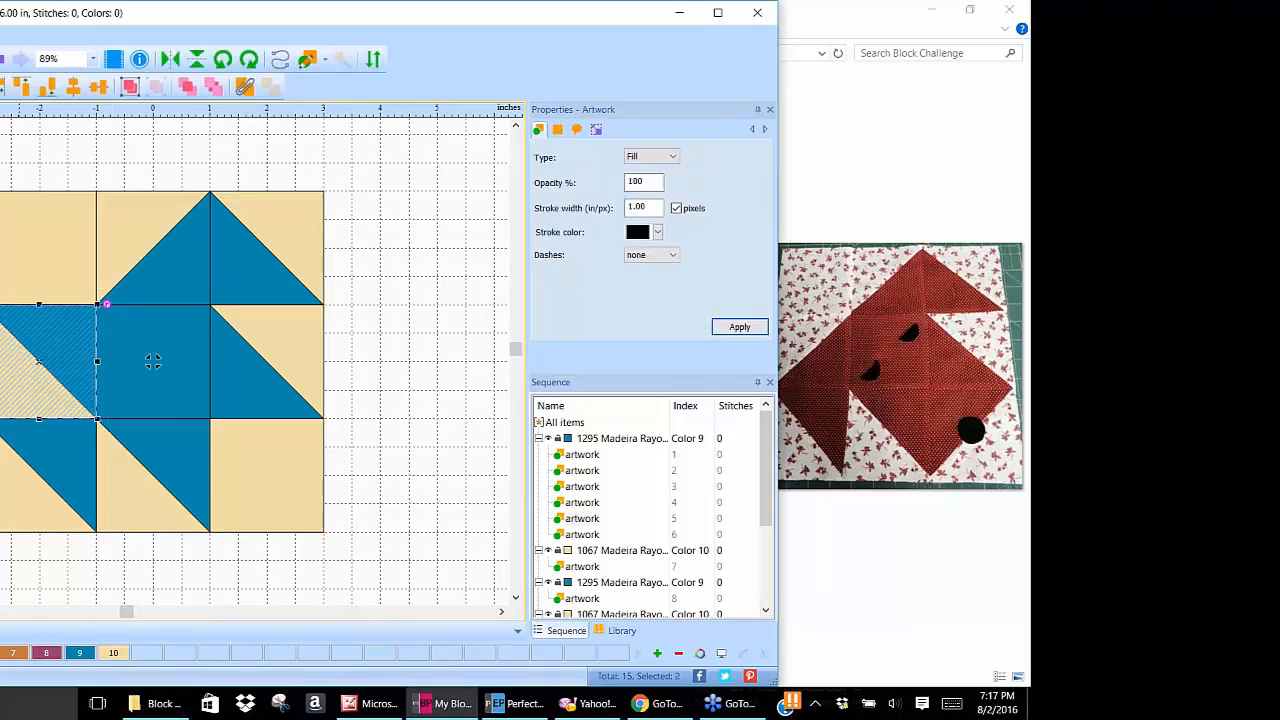
{"action": "left_click", "coordinate": [249, 60]}
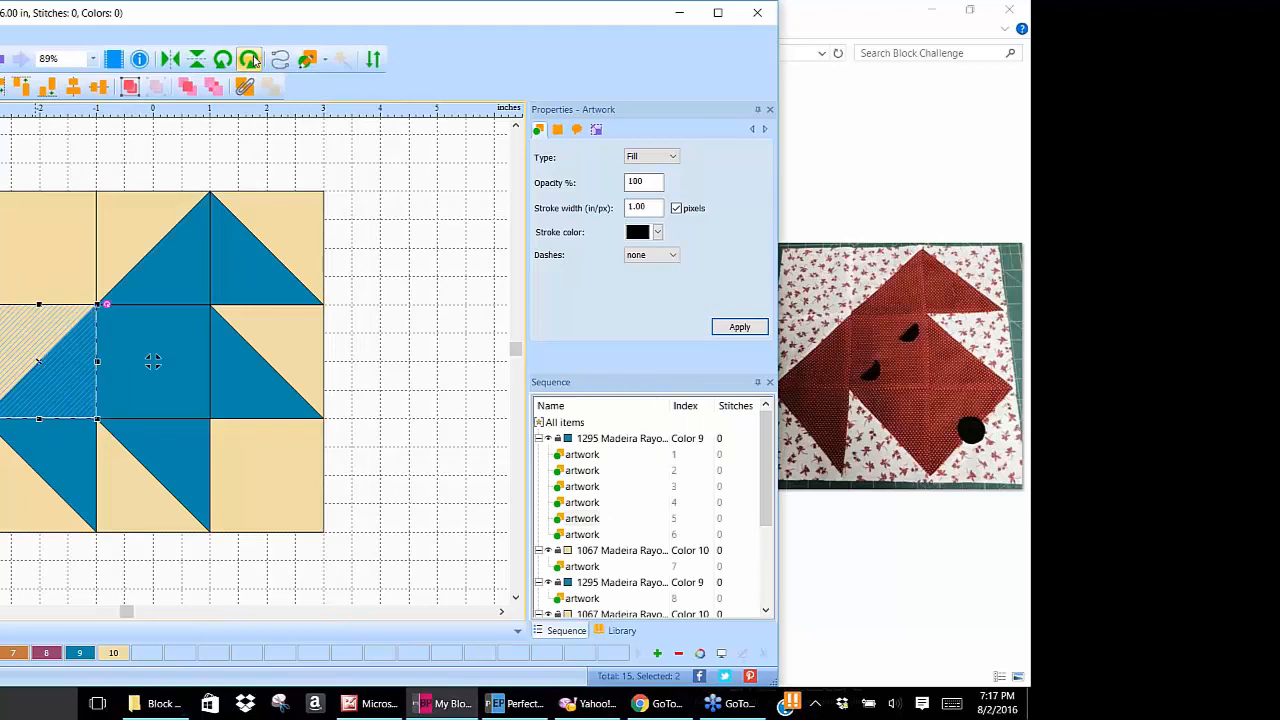
{"action": "left_click", "coordinate": [408, 347]}
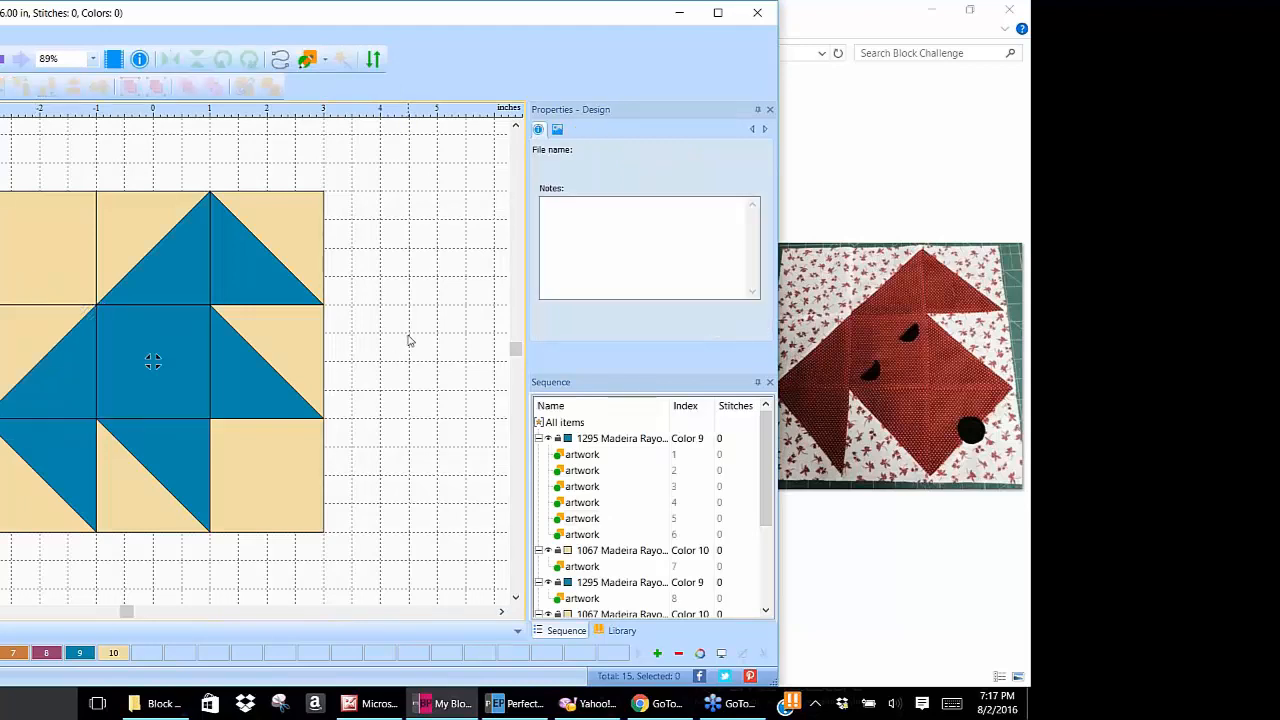
Delete the plain background-colored square in the lower-right corner of the block.
{"action": "left_click", "coordinate": [270, 467]}
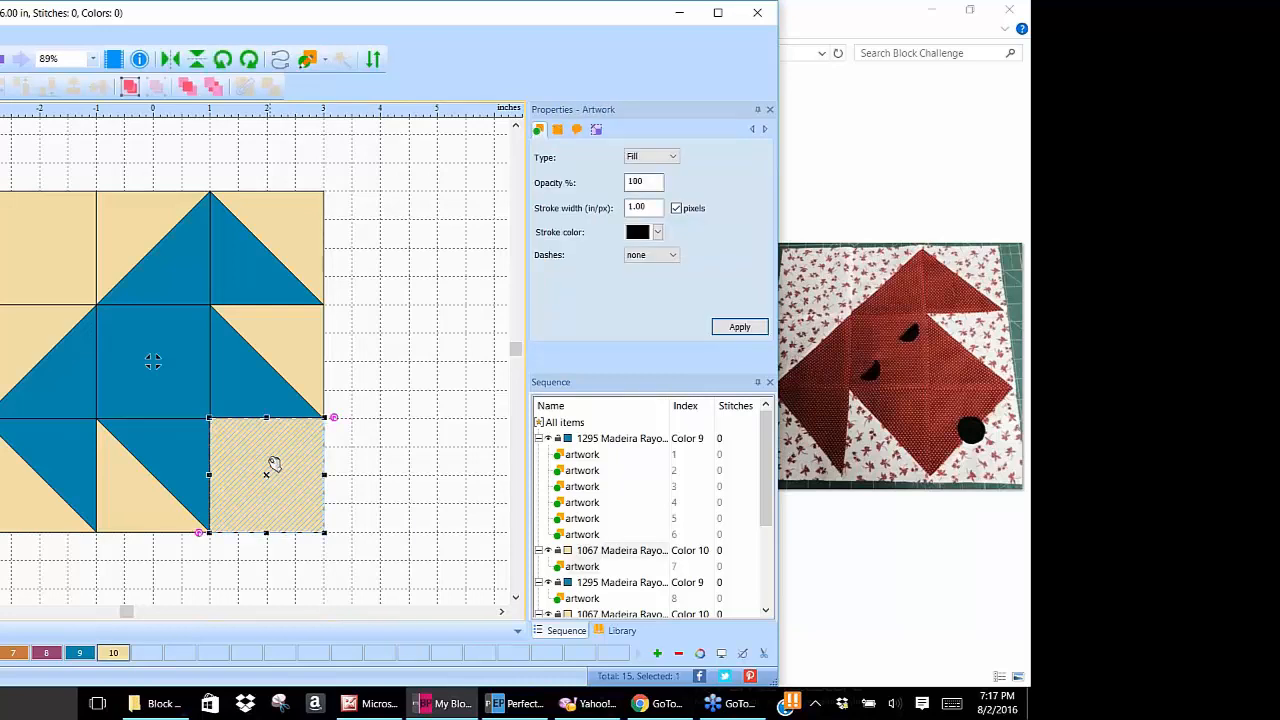
{"action": "right_click", "coordinate": [256, 460]}
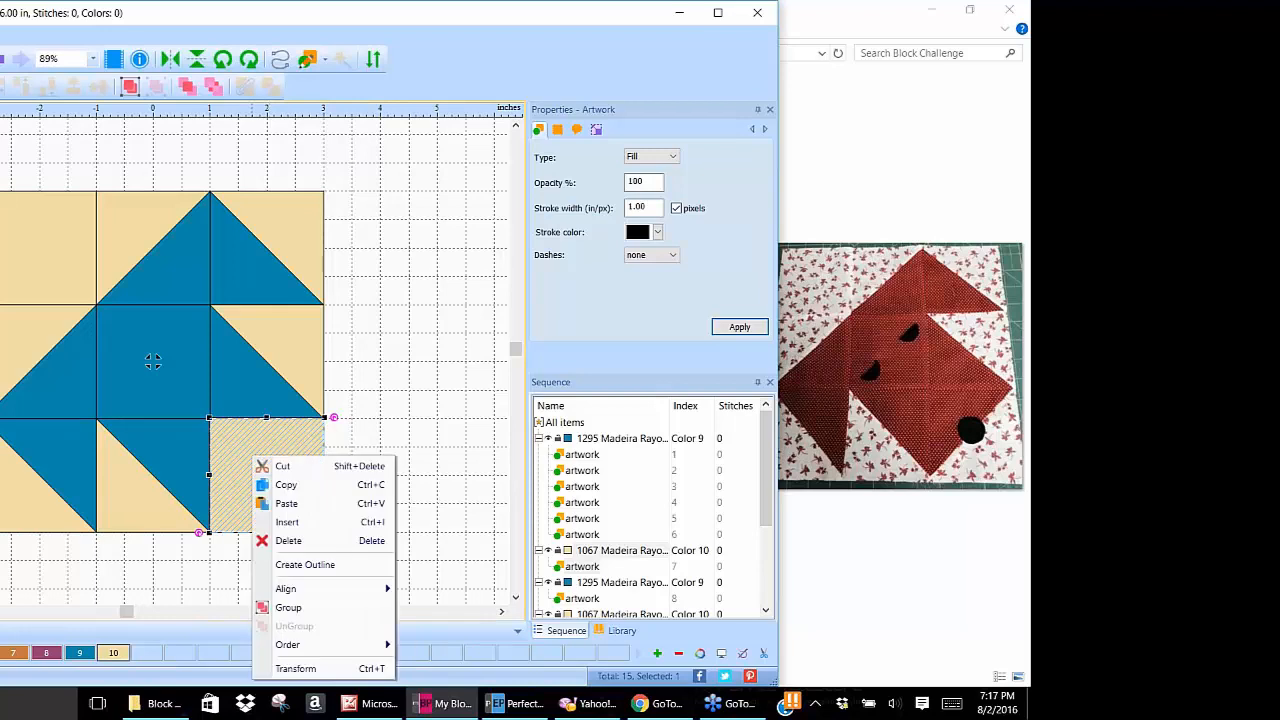
{"action": "left_click", "coordinate": [288, 540]}
{"action": "left_click", "coordinate": [153, 361]}
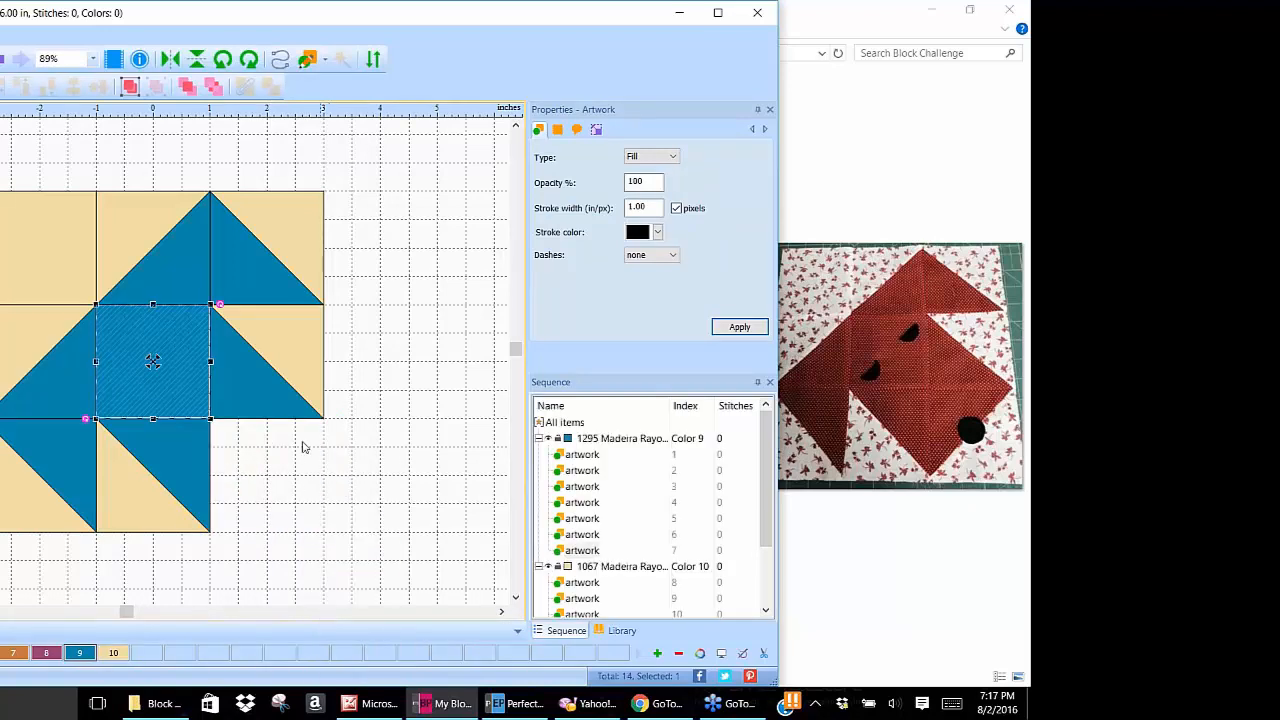
Duplicate the two triangles of the middle-right square with copy and paste.
{"action": "left_click_drag", "start_coordinate": [358, 446], "coordinate": [193, 299]}
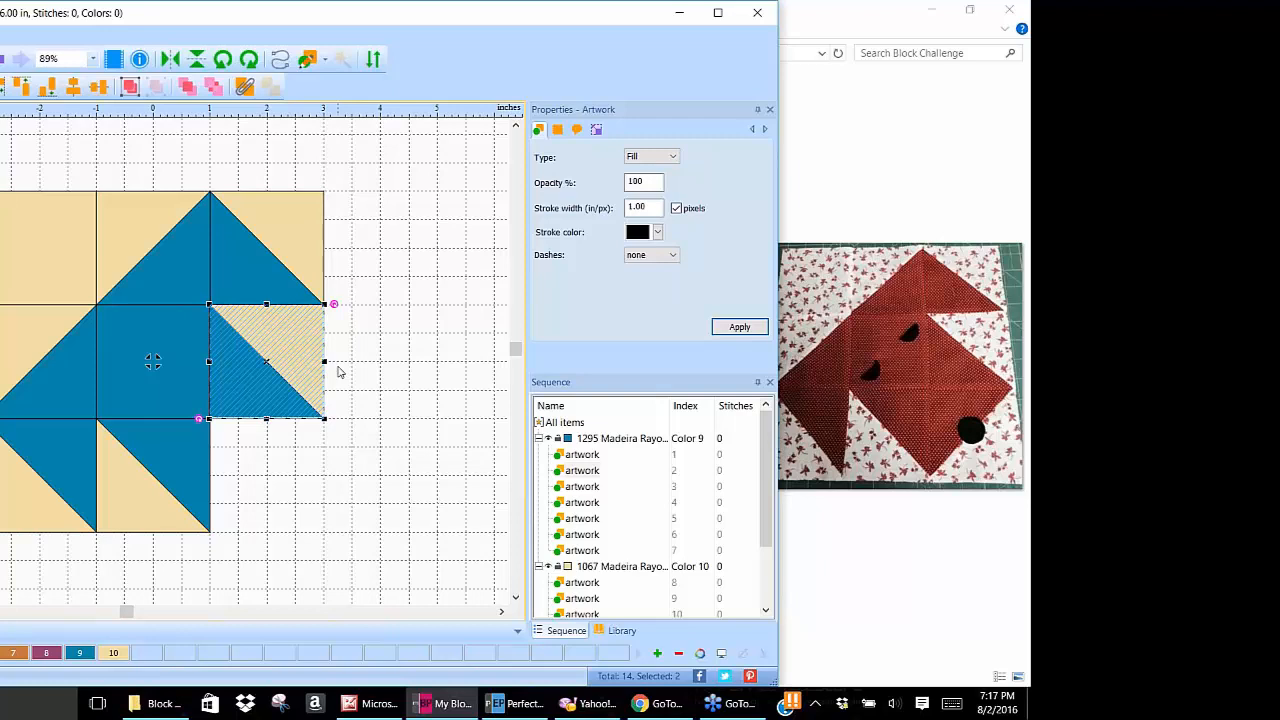
{"action": "right_click", "coordinate": [242, 340]}
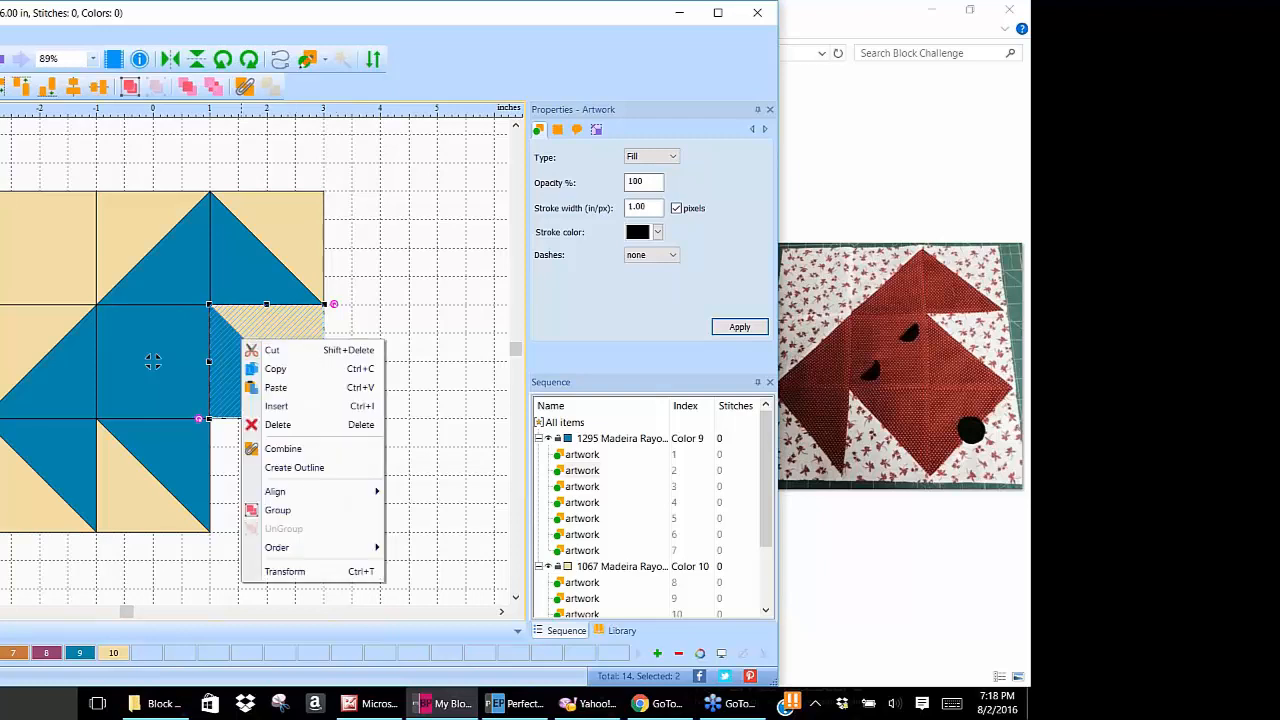
{"action": "left_click", "coordinate": [290, 370]}
{"action": "right_click", "coordinate": [230, 334]}
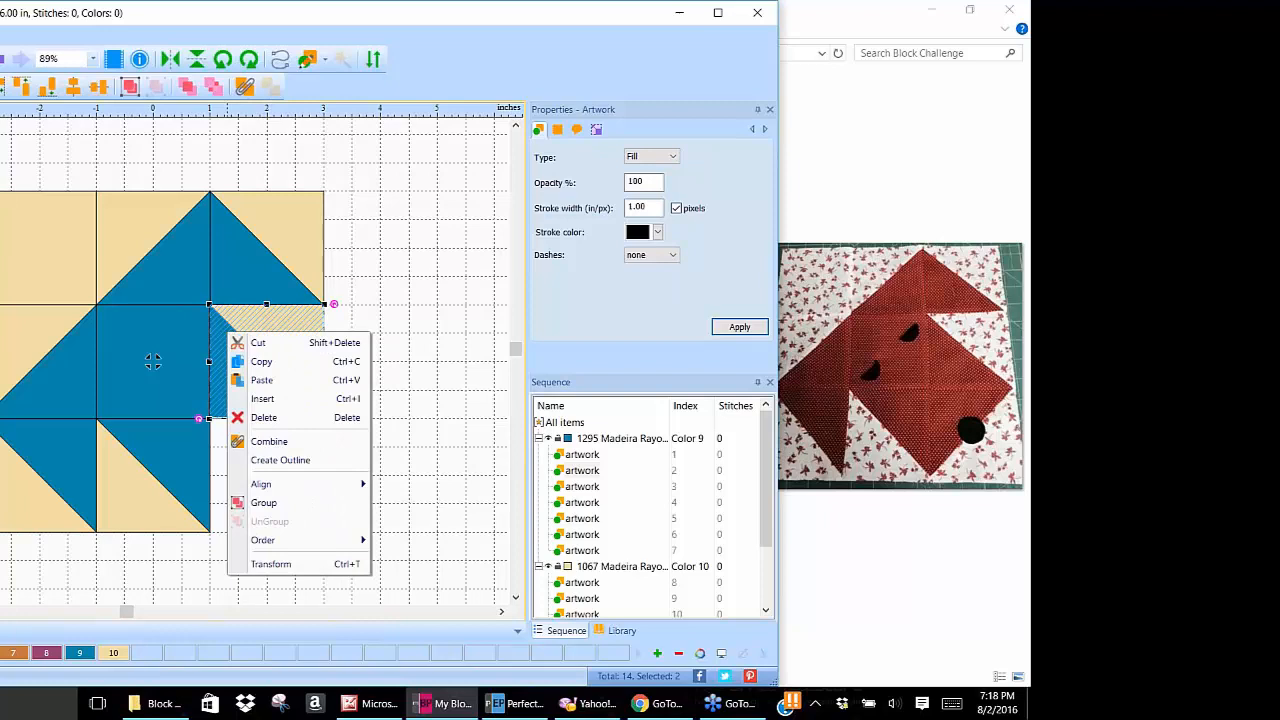
{"action": "left_click", "coordinate": [311, 386]}
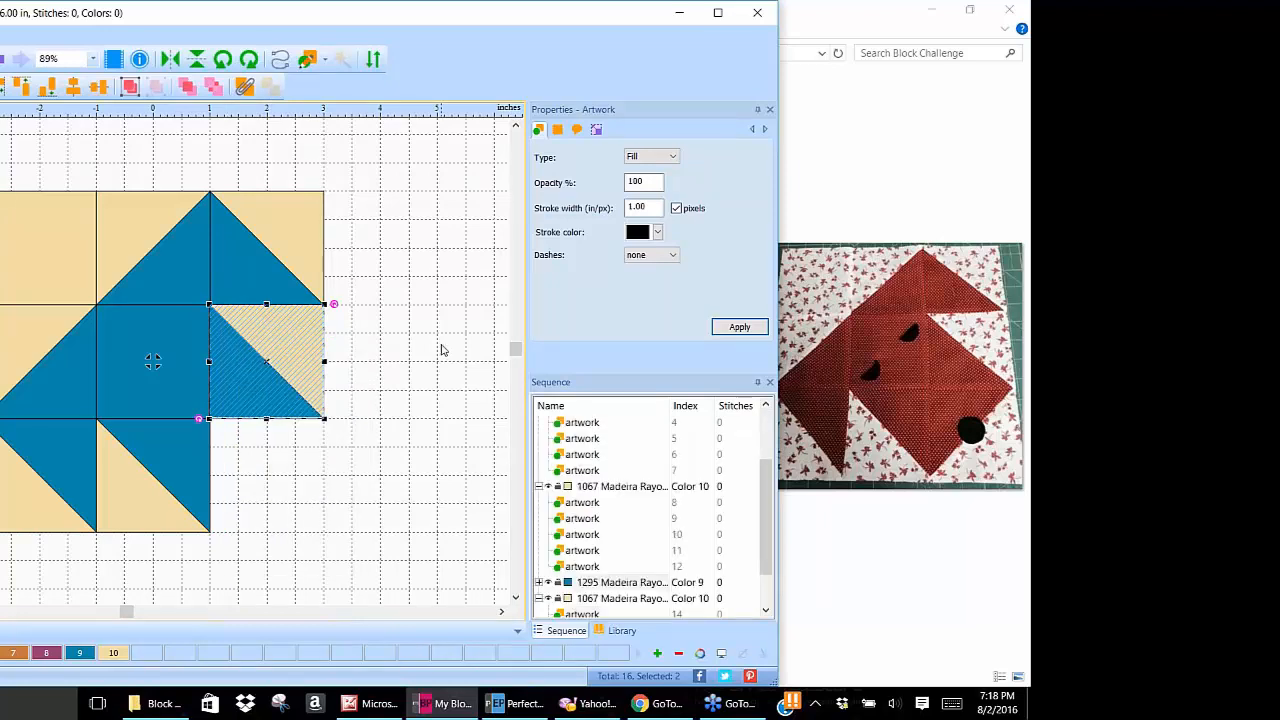
Nudge the pasted triangle pair down into the empty lower-right corner of the block.
{"action": "key", "text": "Down"}
{"action": "key", "text": "Down"}
{"action": "key", "text": "Down"}
{"action": "key", "text": "Down"}
{"action": "key", "text": "Down"}
{"action": "key", "text": "Down"}
{"action": "key", "text": "Down"}
{"action": "key", "text": "Down"}
{"action": "key", "text": "Down"}
{"action": "key", "text": "Down"}
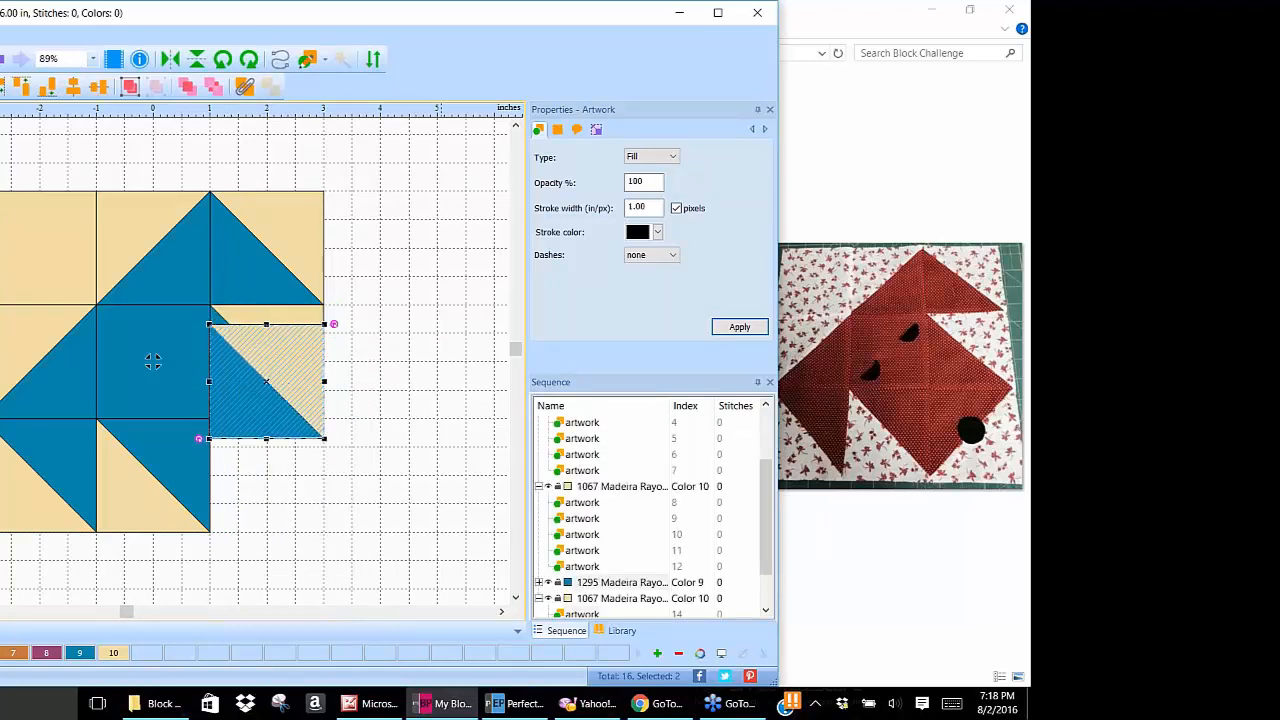
{"action": "key", "text": "Down"}
{"action": "key", "text": "Down"}
{"action": "key", "text": "Down"}
{"action": "key", "text": "Down"}
{"action": "key", "text": "Down"}
{"action": "key", "text": "Down"}
{"action": "key", "text": "Down"}
{"action": "key", "text": "Down"}
{"action": "key", "text": "Down"}
{"action": "key", "text": "Down"}
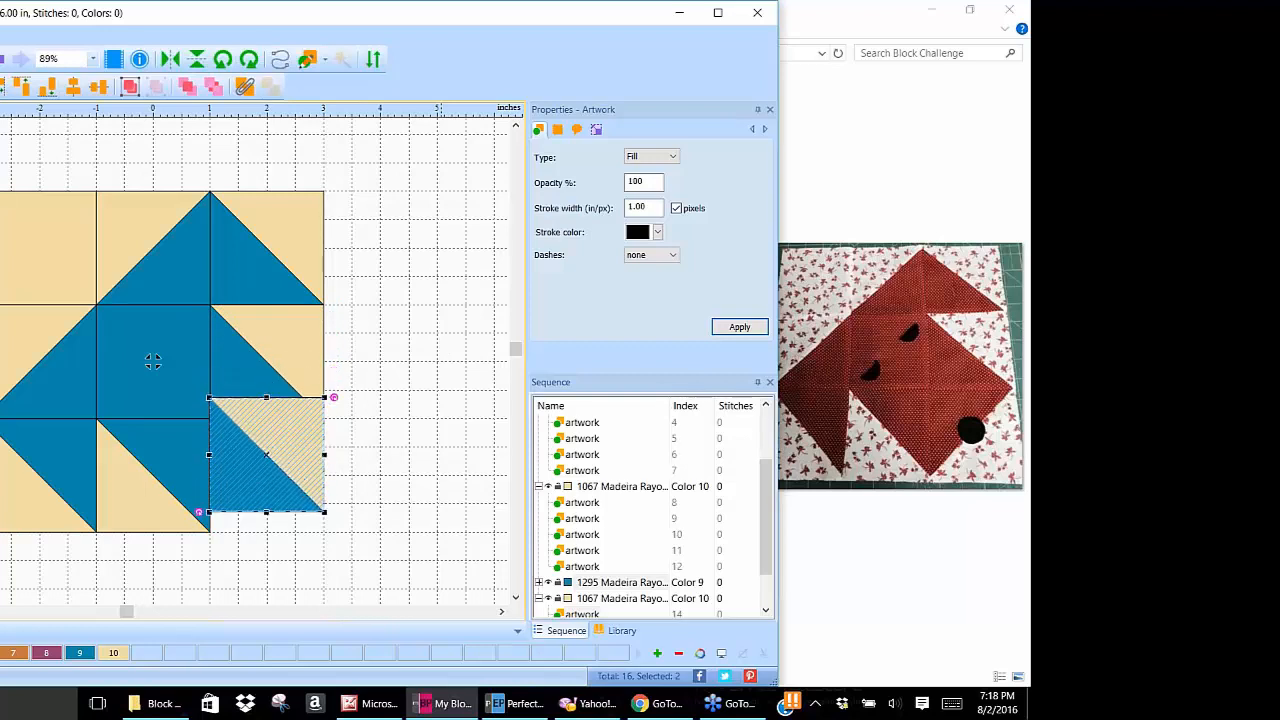
{"action": "key", "text": "Down"}
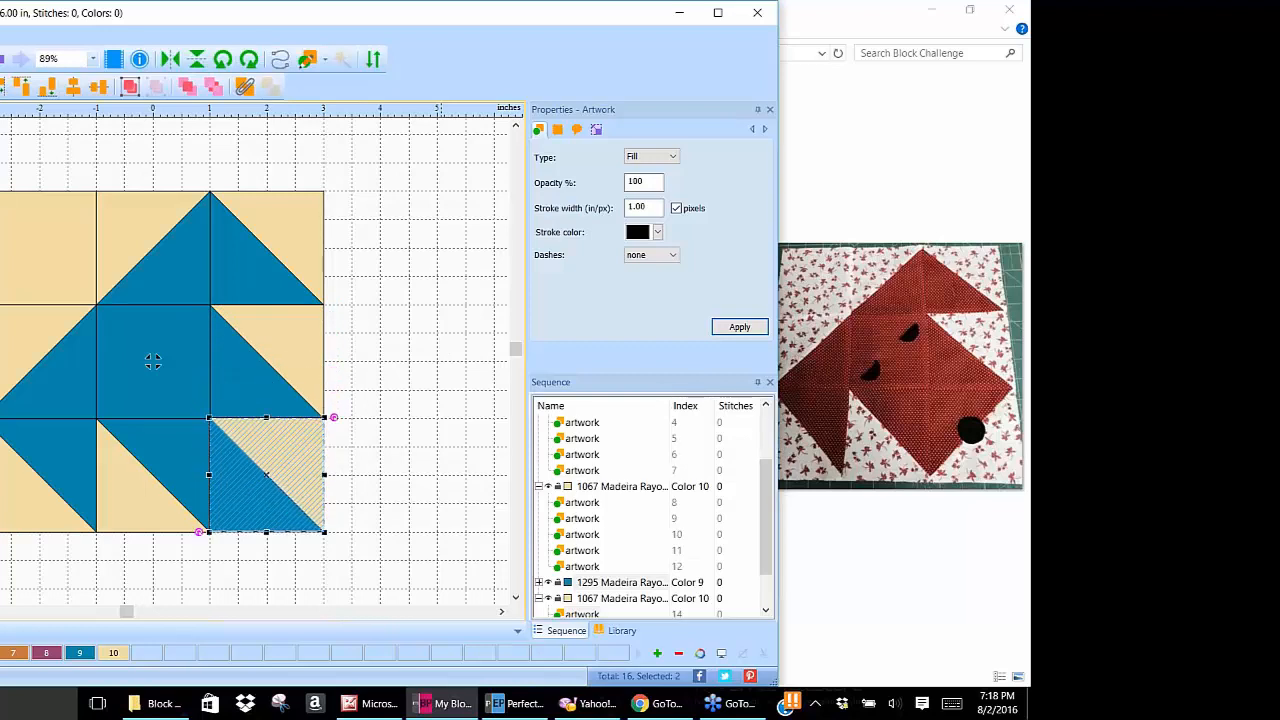
{"action": "key", "text": "Down"}
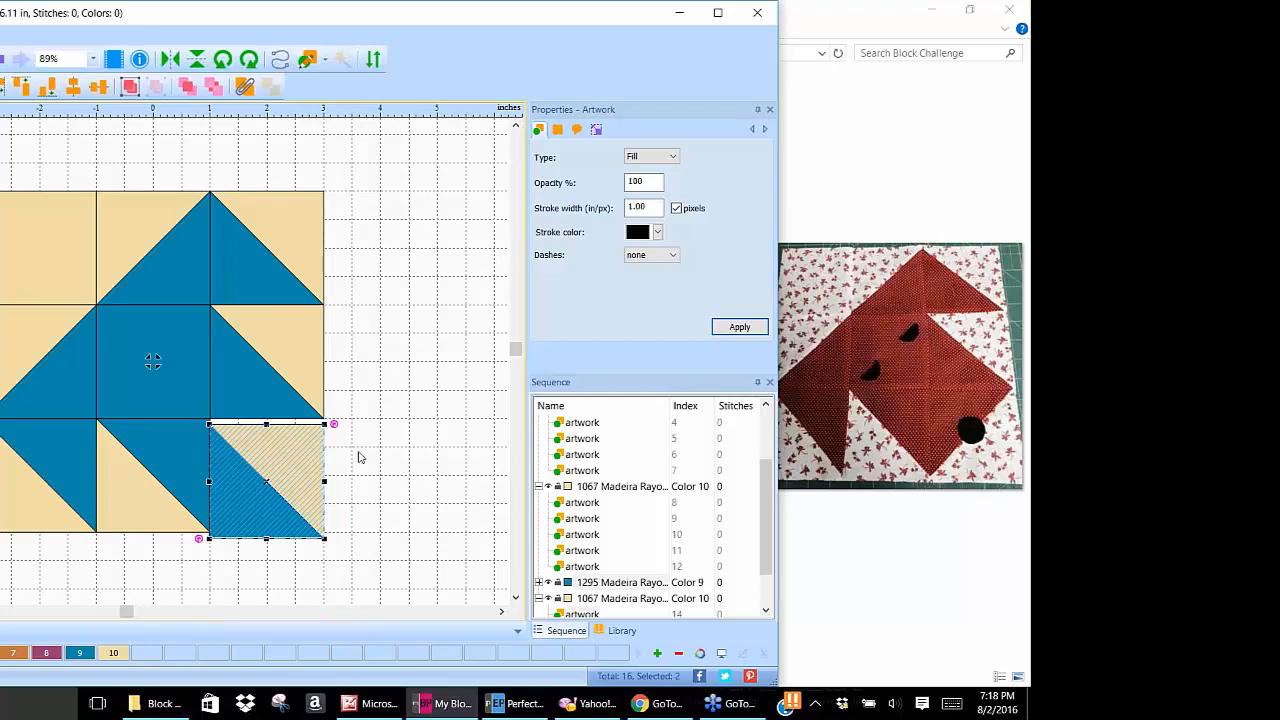
Fine-nudge the pasted triangle pair up until it meets the square above it, and deselect it.
{"action": "scroll", "coordinate": [370, 425], "scroll_direction": "up", "scroll_amount": 2}
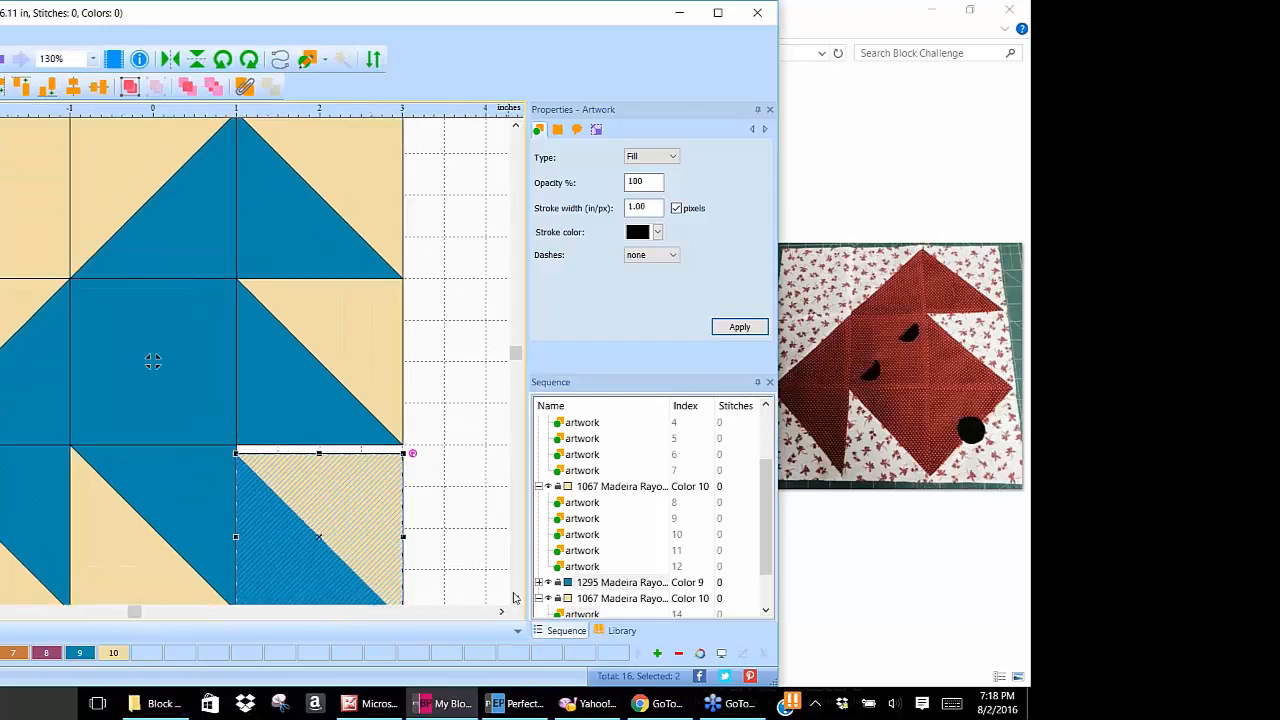
{"action": "left_click", "coordinate": [502, 613]}
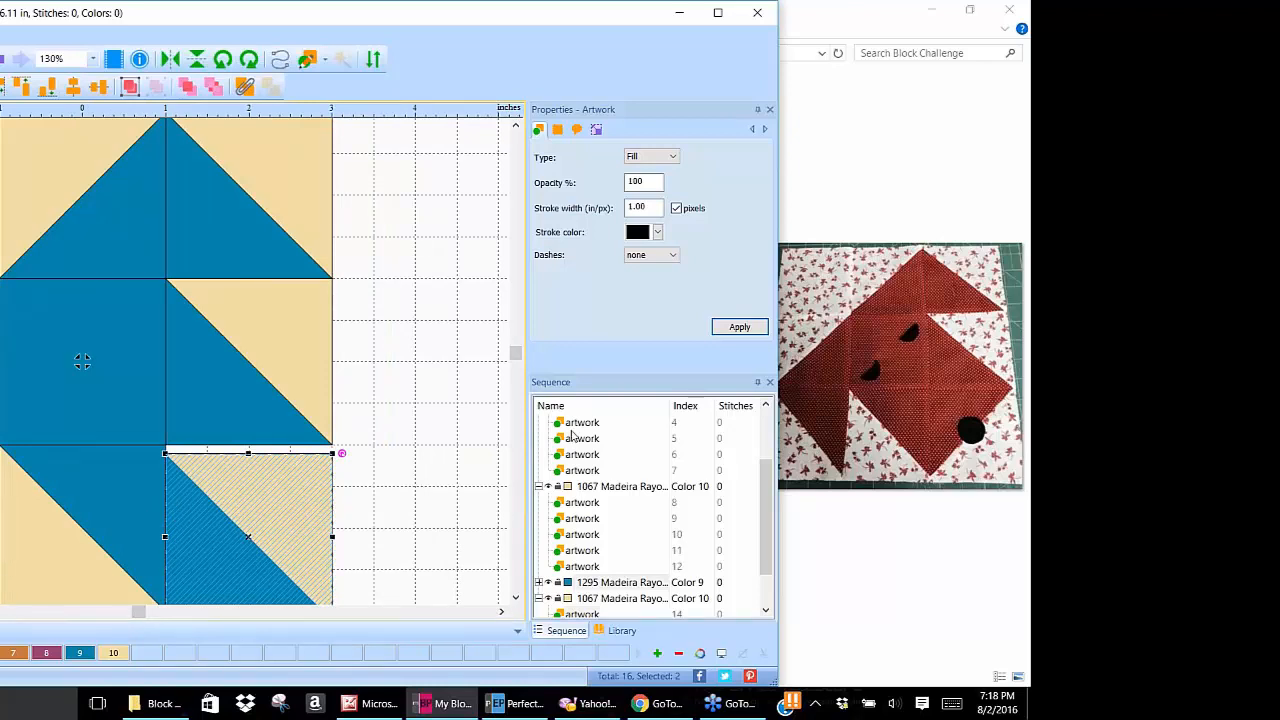
{"action": "key", "text": "Up"}
{"action": "key", "text": "Up"}
{"action": "key", "text": "Up"}
{"action": "key", "text": "Up"}
{"action": "key", "text": "Up"}
{"action": "key", "text": "Up"}
{"action": "key", "text": "Up"}
{"action": "key", "text": "Up"}
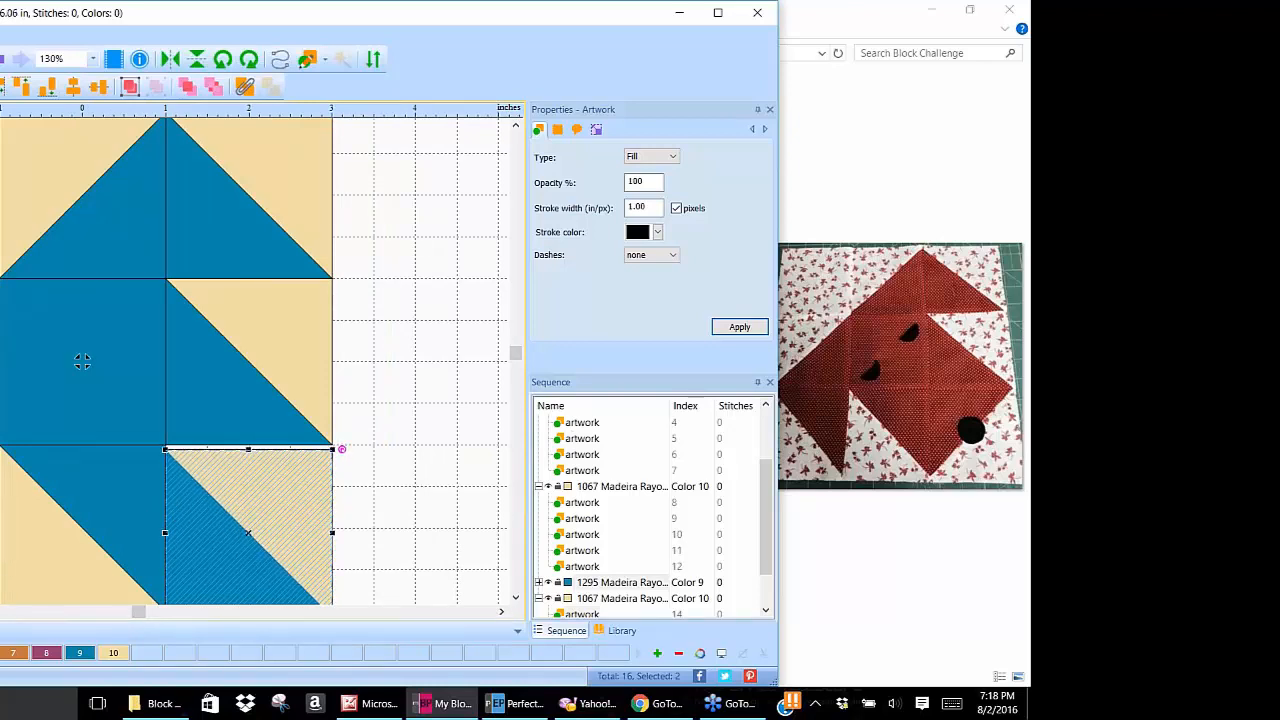
{"action": "key", "text": "Up"}
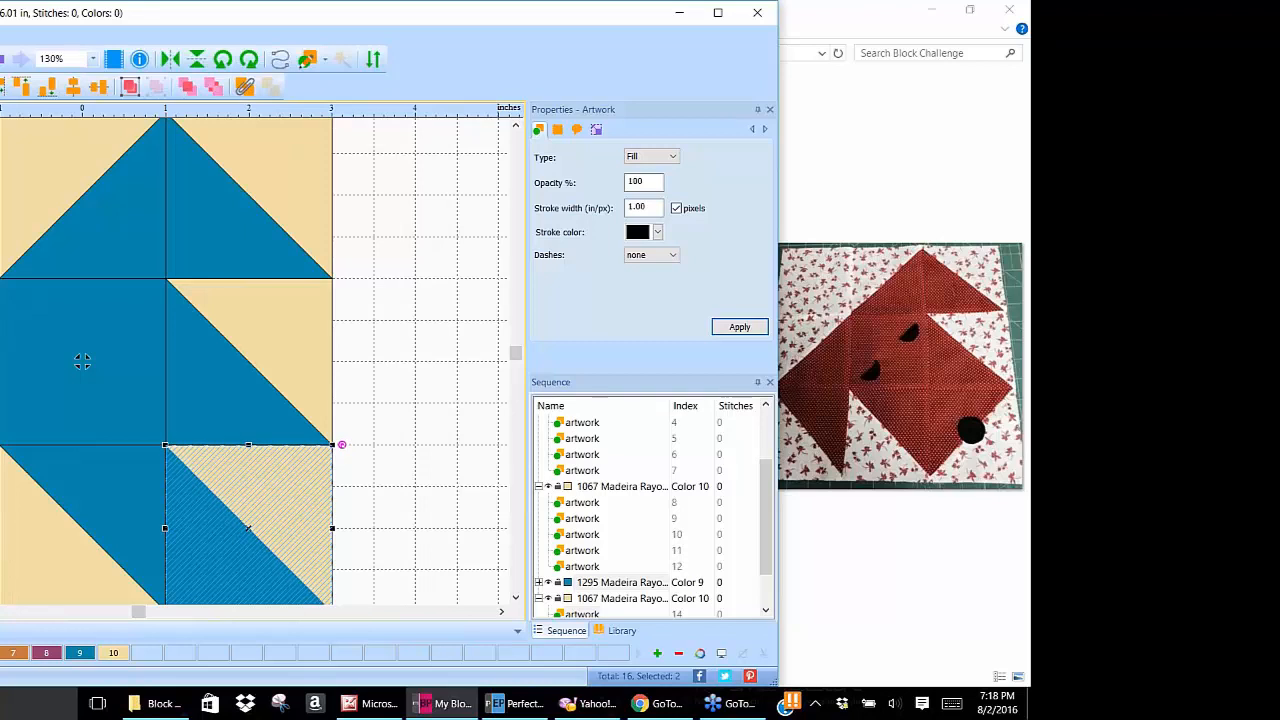
{"action": "left_click", "coordinate": [454, 365]}
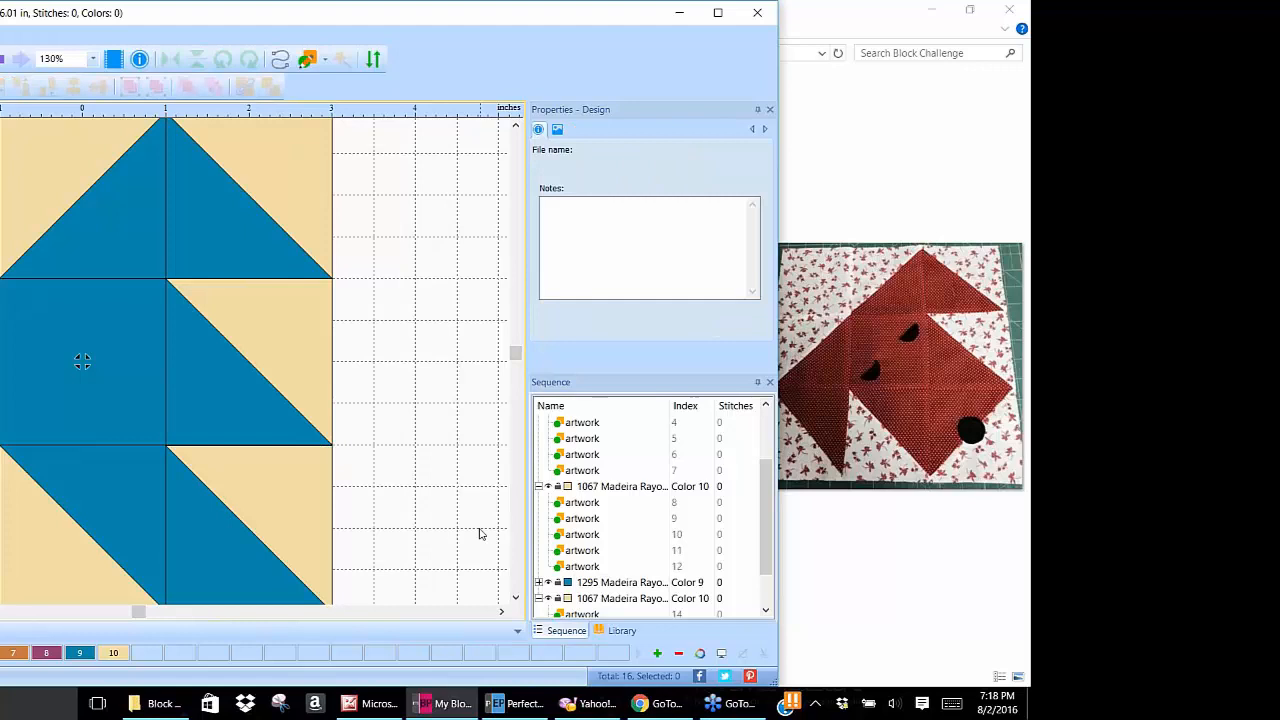
Rotate the lower-right square's triangle pair 90 degrees clockwise so its blue half meets the neighbouring blue pieces, and deselect it.
{"action": "scroll", "coordinate": [478, 528], "scroll_direction": "down", "scroll_amount": 2}
{"action": "left_click_drag", "start_coordinate": [338, 583], "coordinate": [121, 408]}
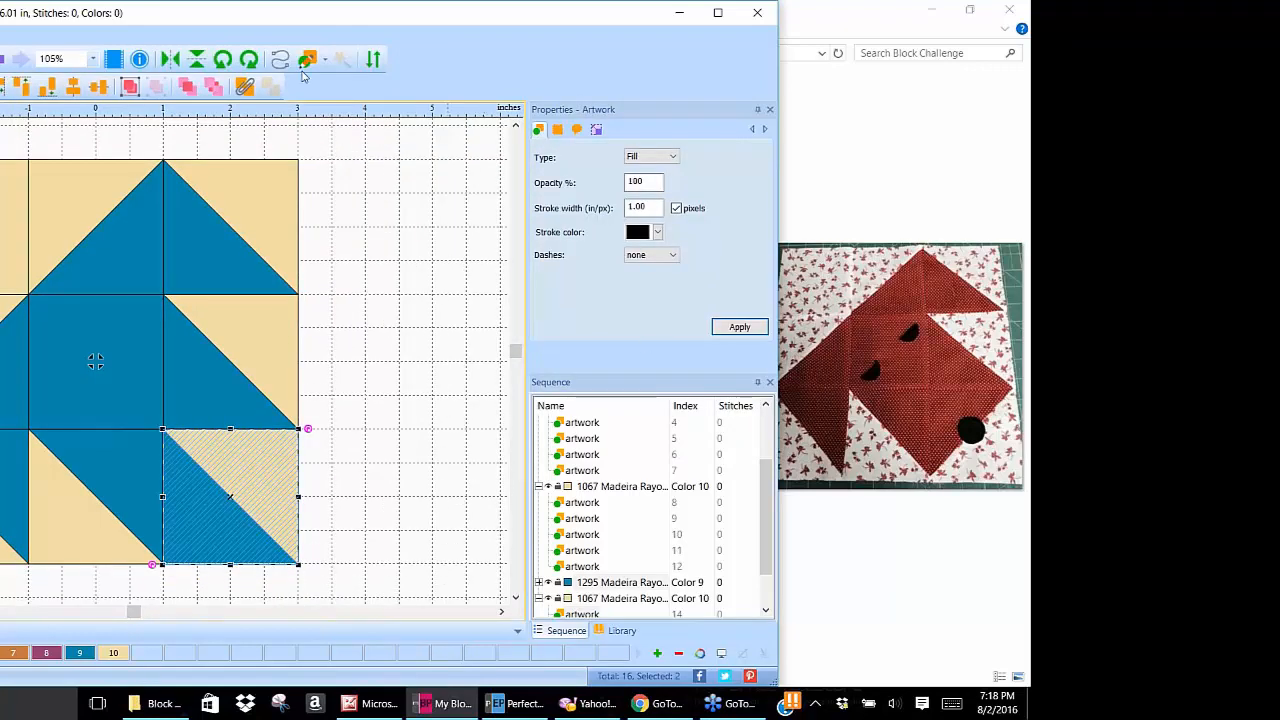
{"action": "left_click", "coordinate": [249, 60]}
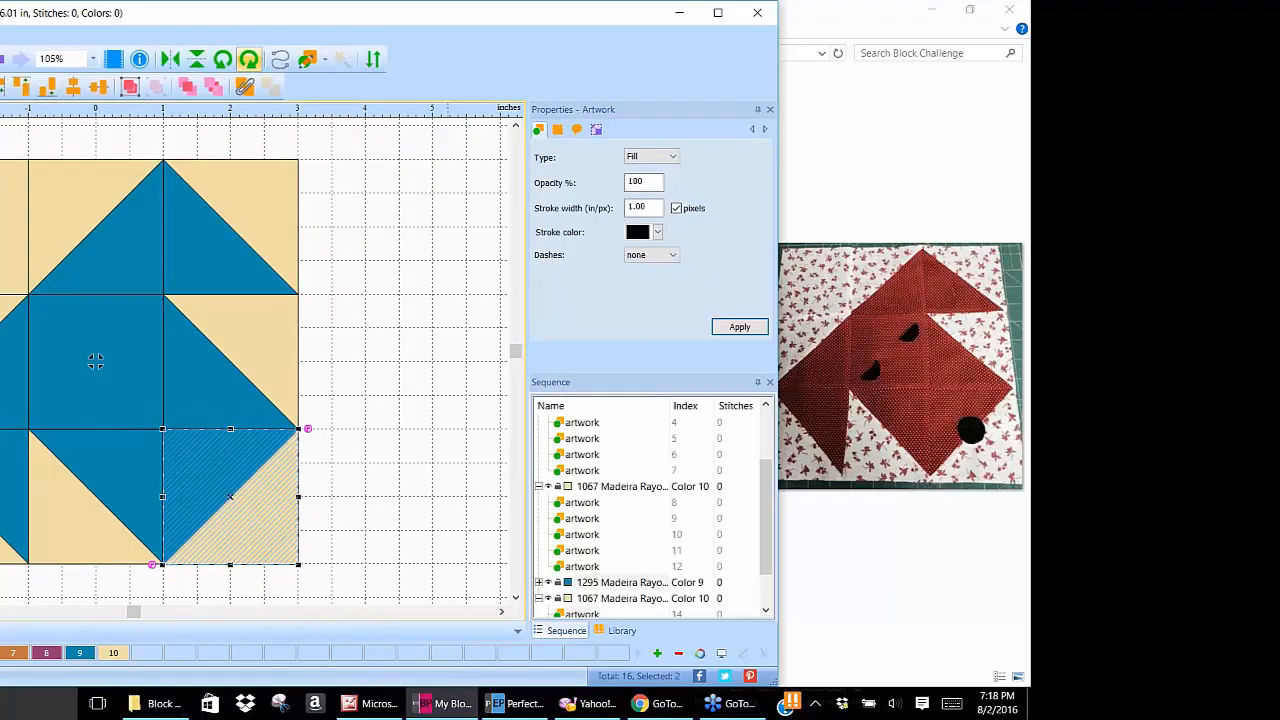
{"action": "left_click", "coordinate": [425, 395]}
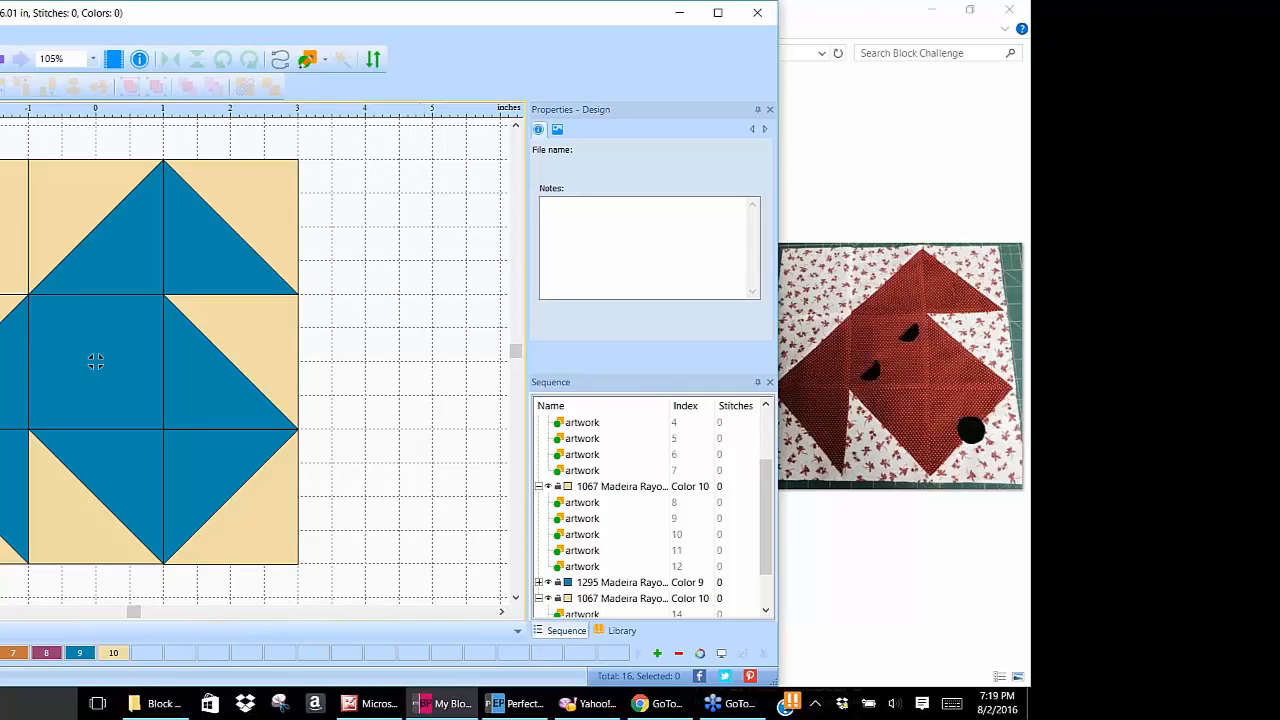
Select the whole block and auto-build its piecing order for the X_hoop with a 0.25 in seam allowance.
{"action": "left_click_drag", "start_coordinate": [0, 137], "coordinate": [337, 588]}
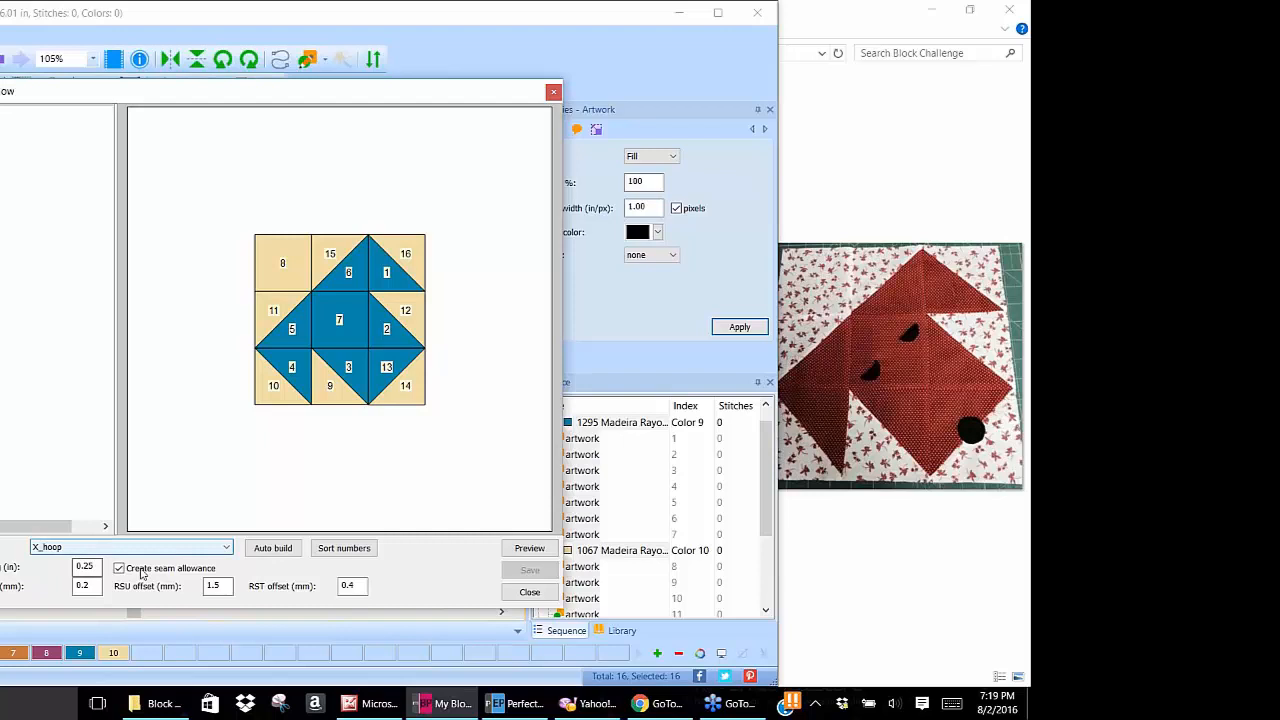
{"action": "left_click", "coordinate": [268, 551]}
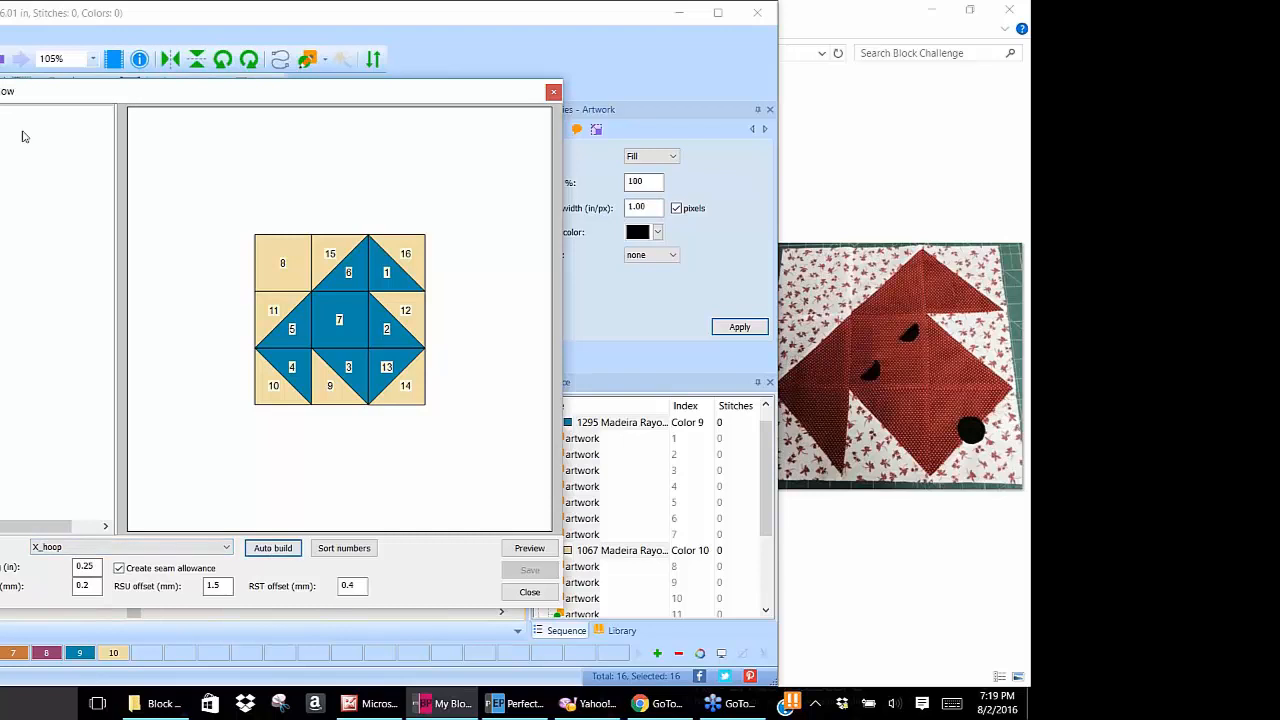
{"action": "left_click", "coordinate": [346, 551]}
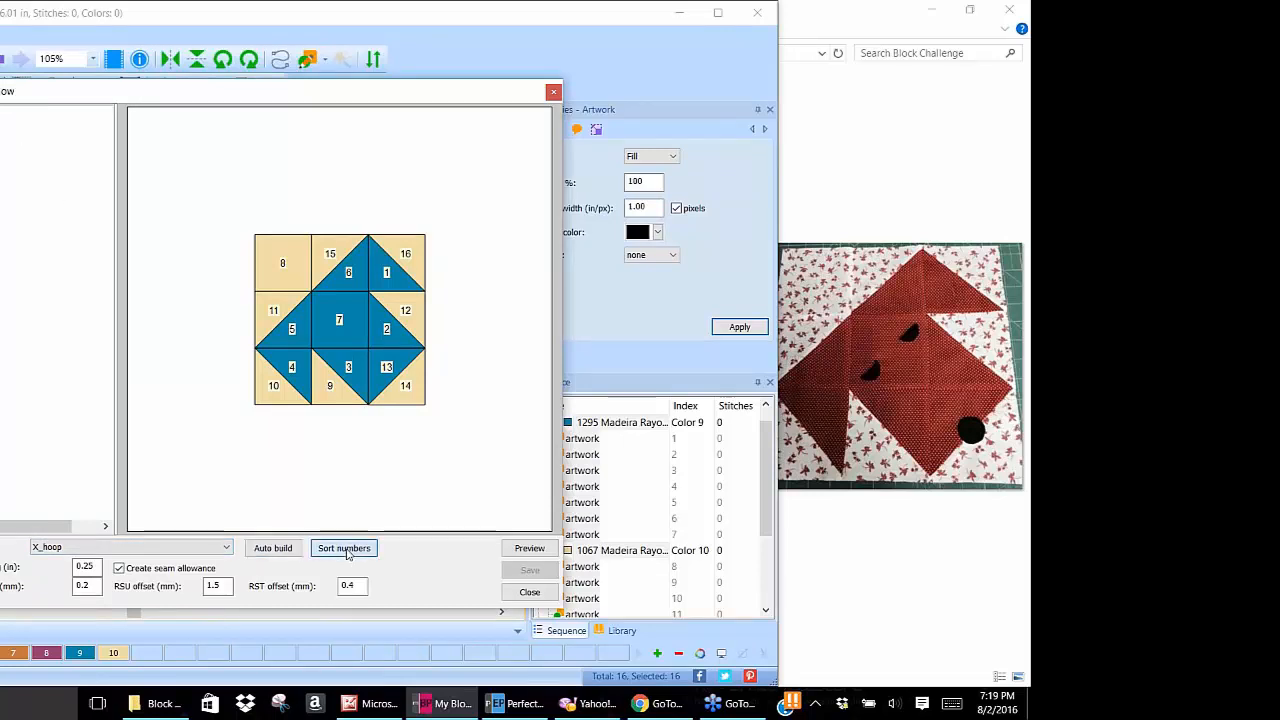
{"action": "left_click", "coordinate": [298, 396]}
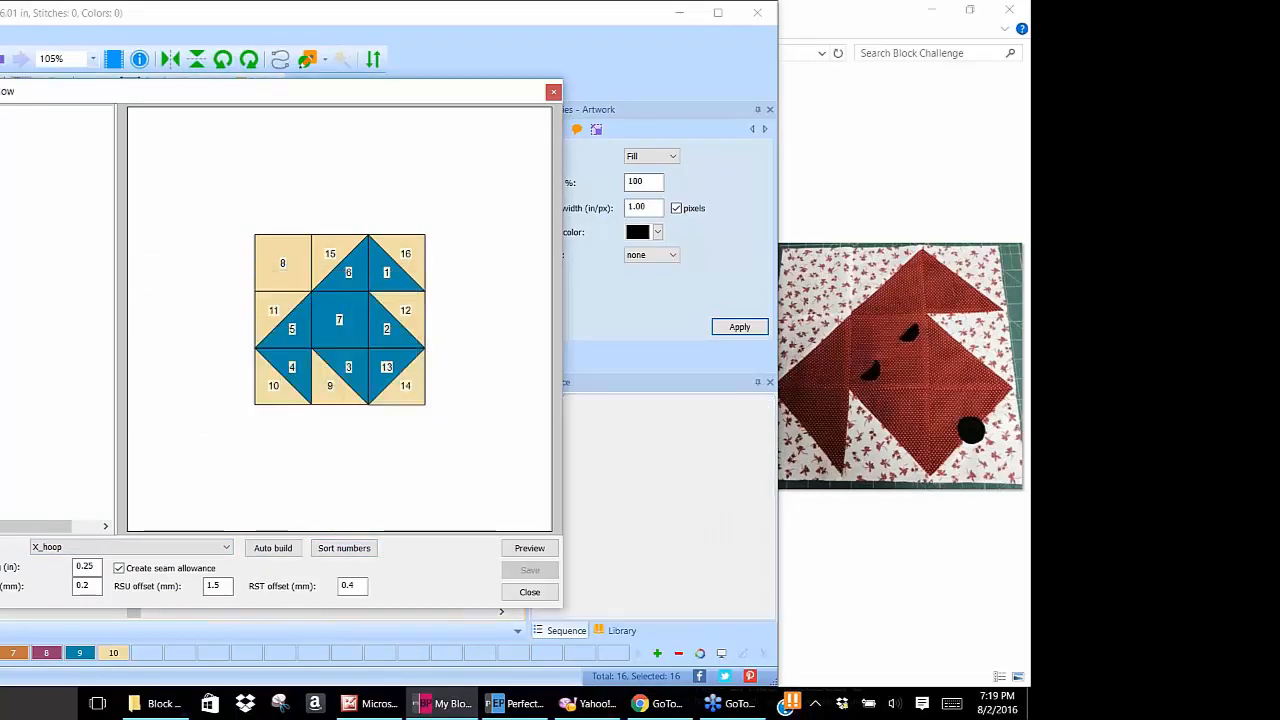
Preview the in-the-hoop piecing, inspect the second design, and close the piecing window.
{"action": "left_click", "coordinate": [525, 550]}
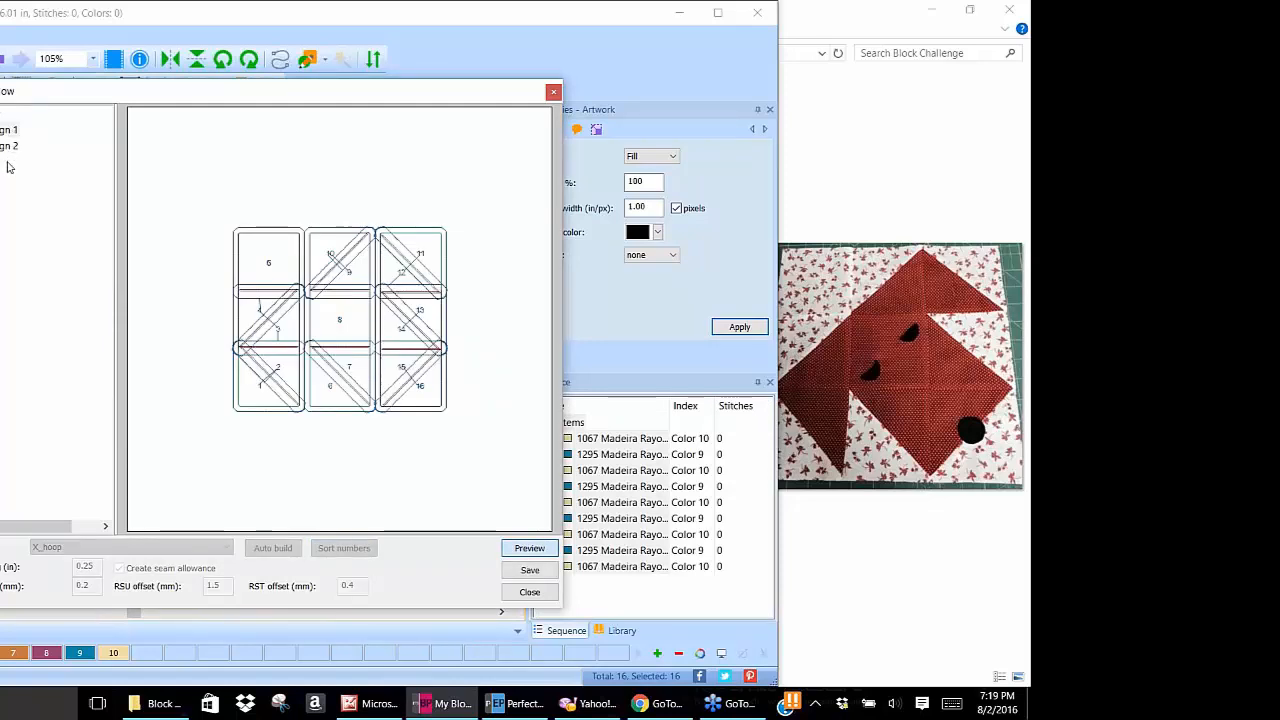
{"action": "left_click", "coordinate": [8, 147]}
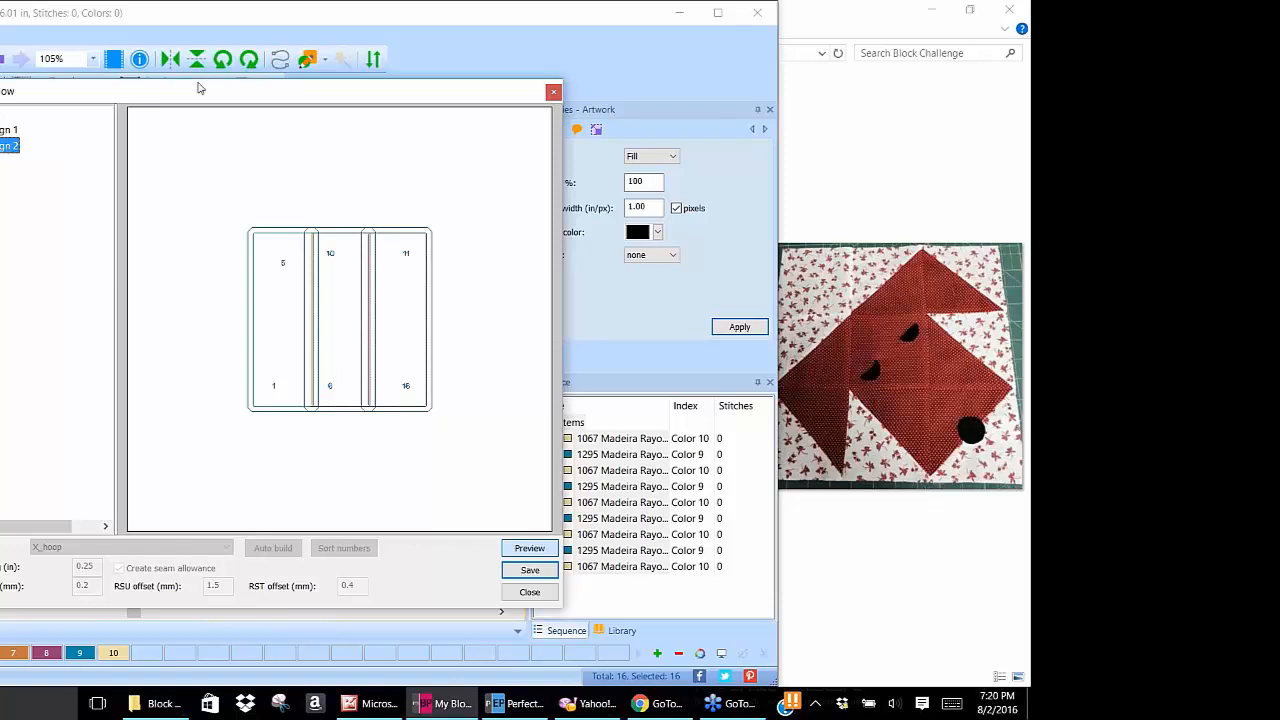
{"action": "left_click", "coordinate": [553, 92]}
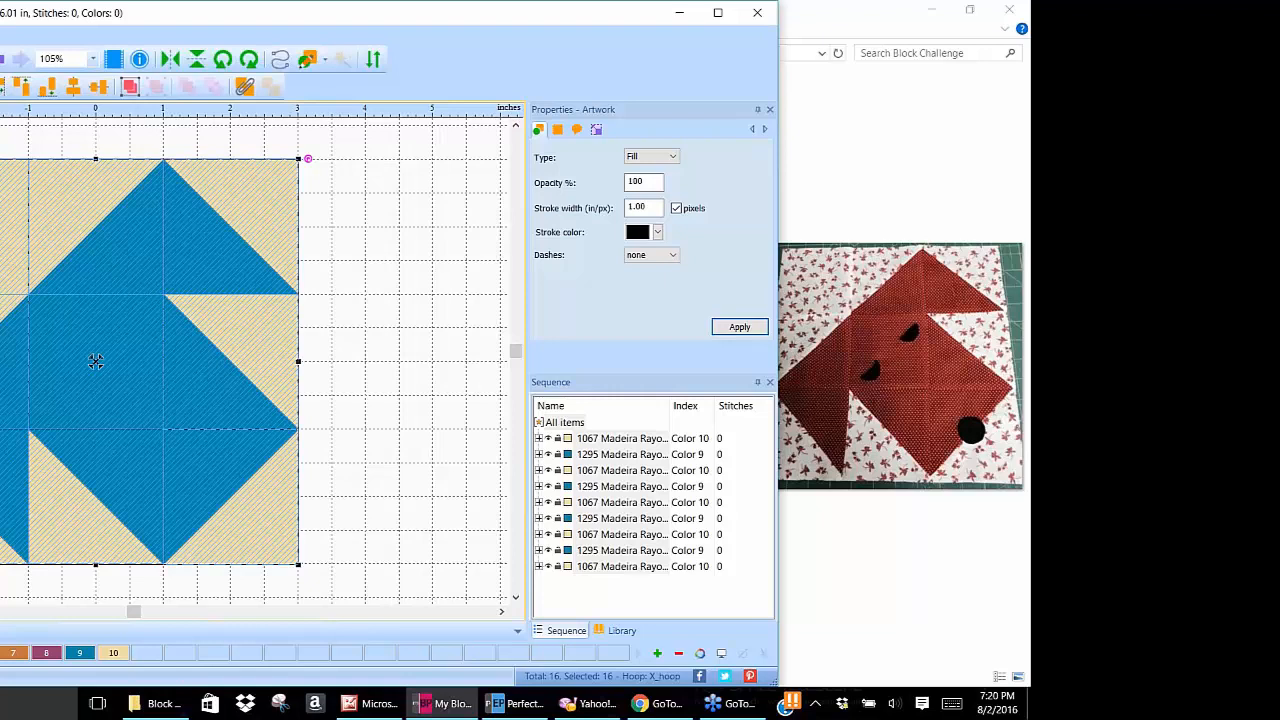
Hide the finished block's artwork pieces and start a new blank design.
{"action": "key", "text": "ctrl+h"}
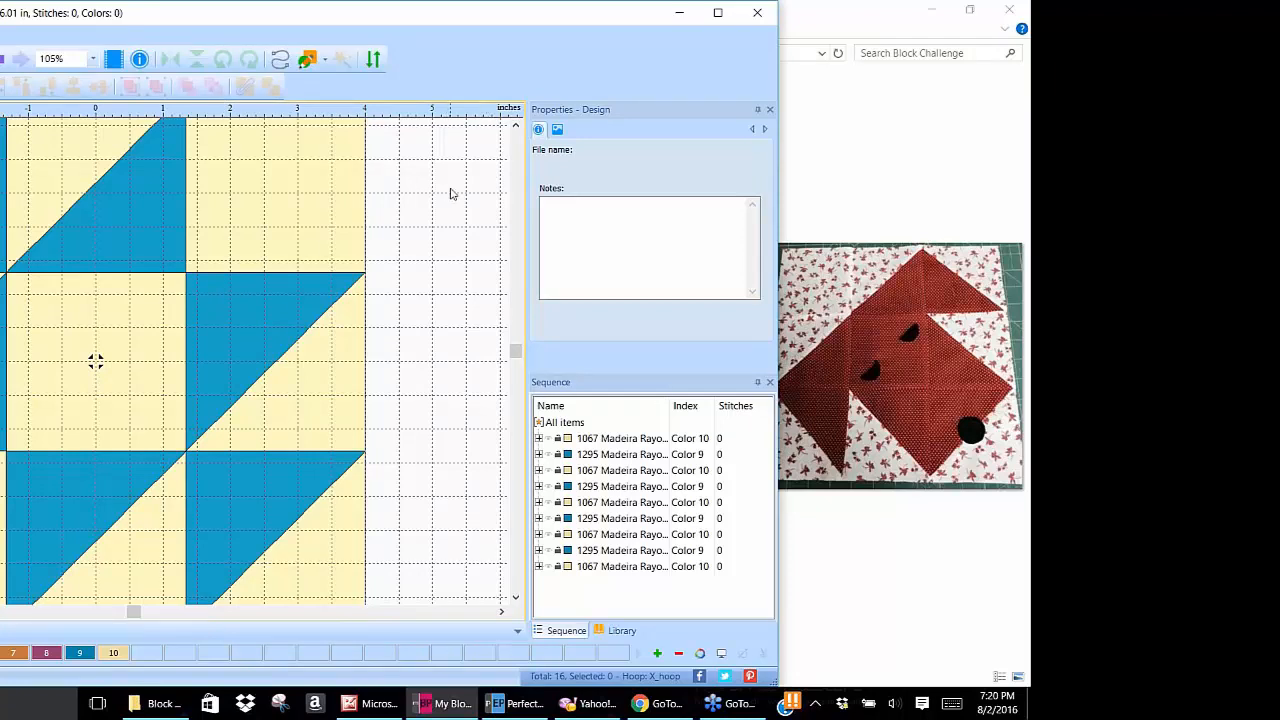
{"action": "scroll", "coordinate": [447, 205], "scroll_direction": "down", "scroll_amount": 1}
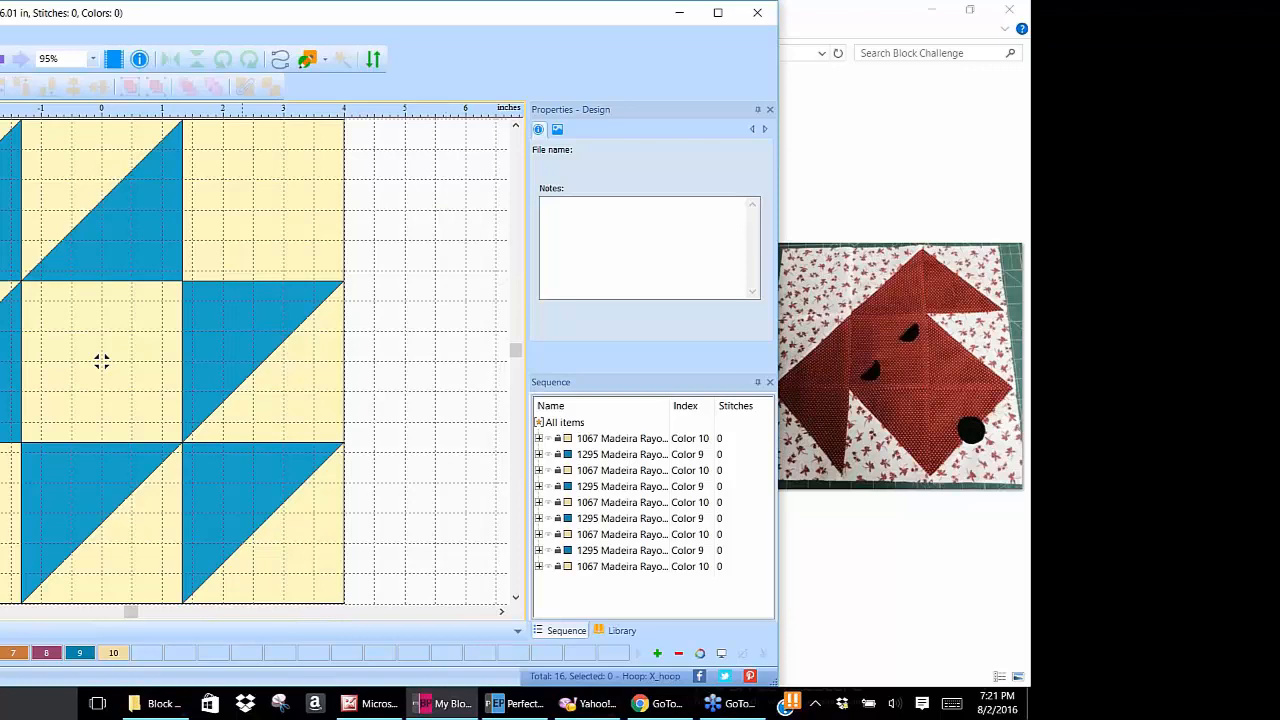
{"action": "key", "text": "ctrl+n"}
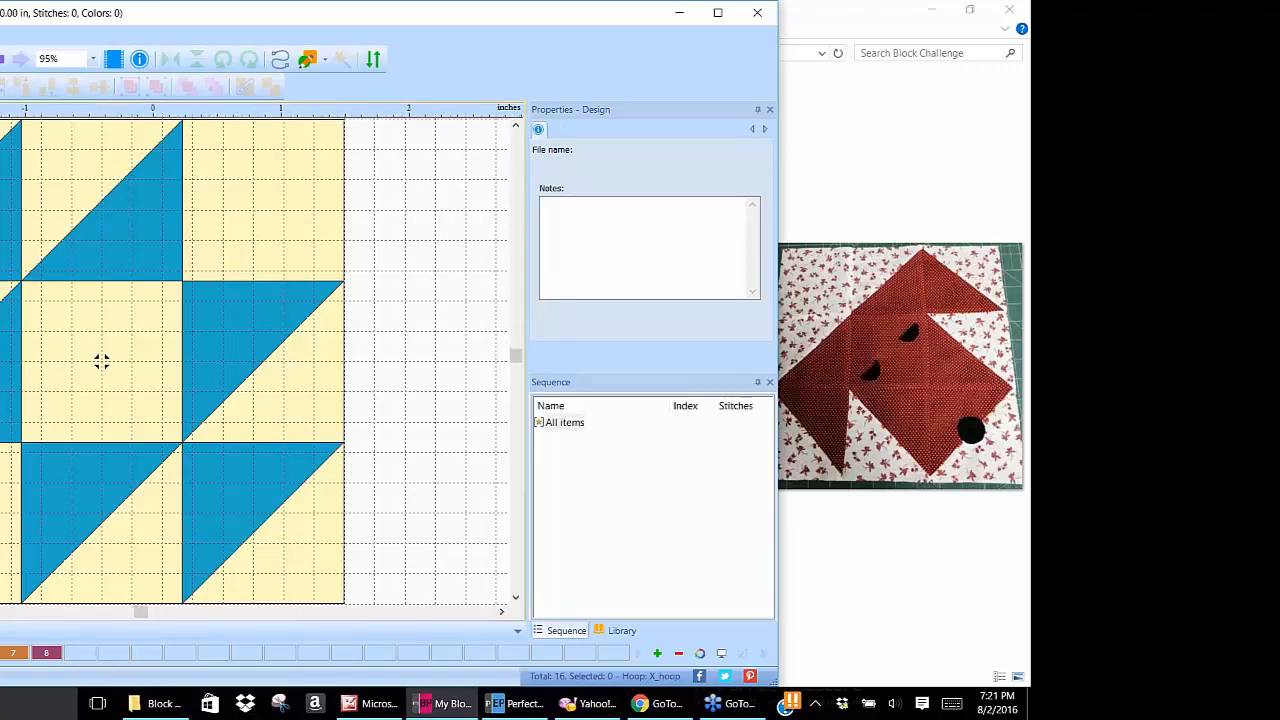
Preview 2_hunterstar.BMP in the Block Challenge folder, and narrow the My Block Piecer window so the whole picture shows beside it.
{"action": "left_click", "coordinate": [865, 187]}
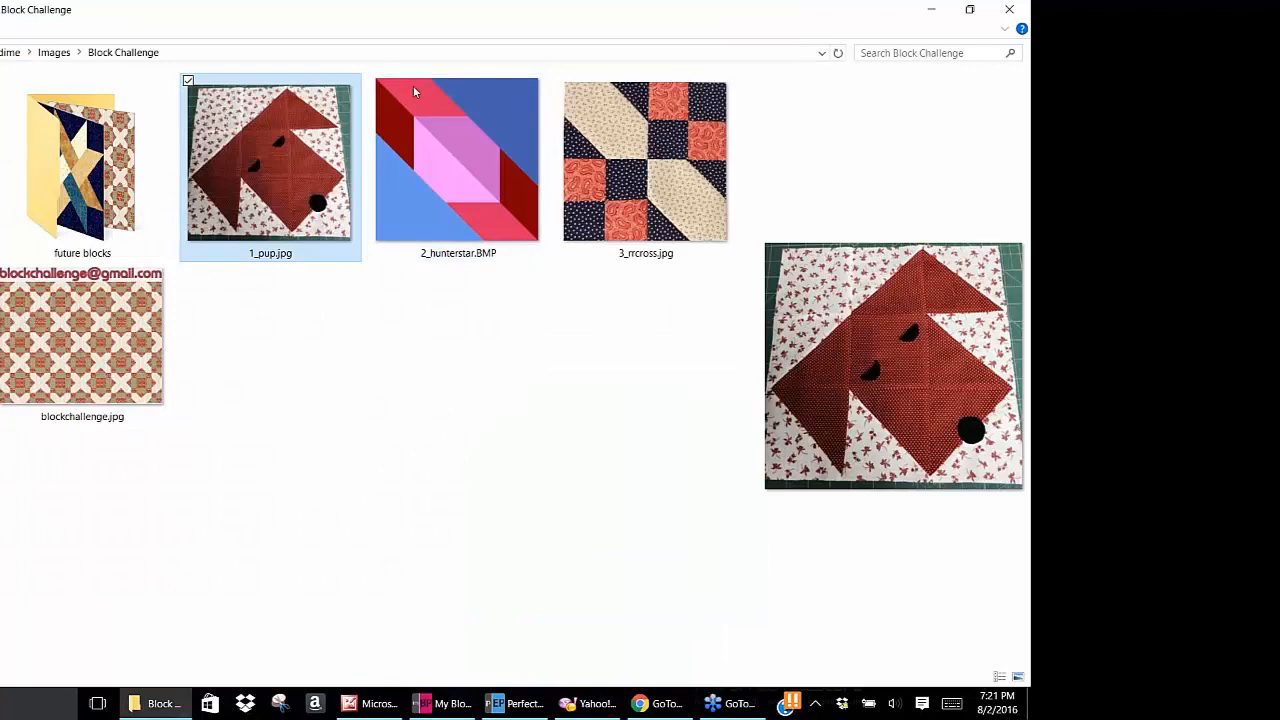
{"action": "left_click", "coordinate": [430, 150]}
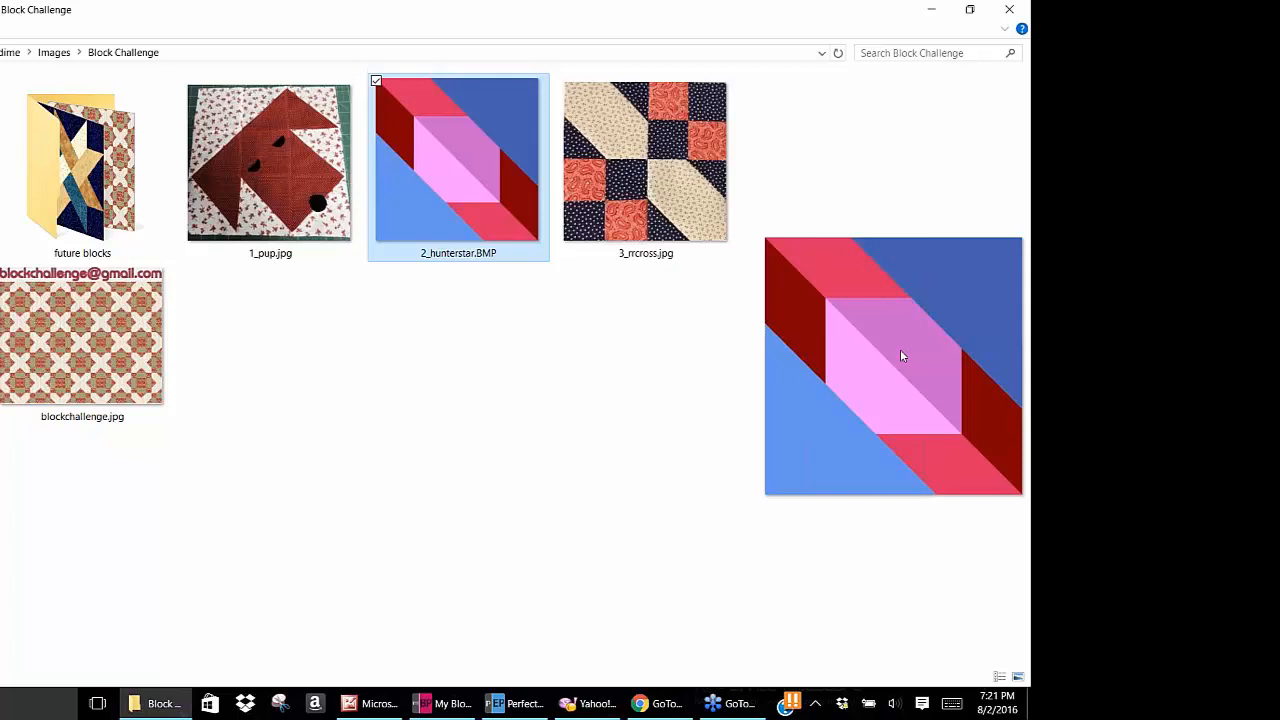
{"action": "left_click", "coordinate": [440, 706]}
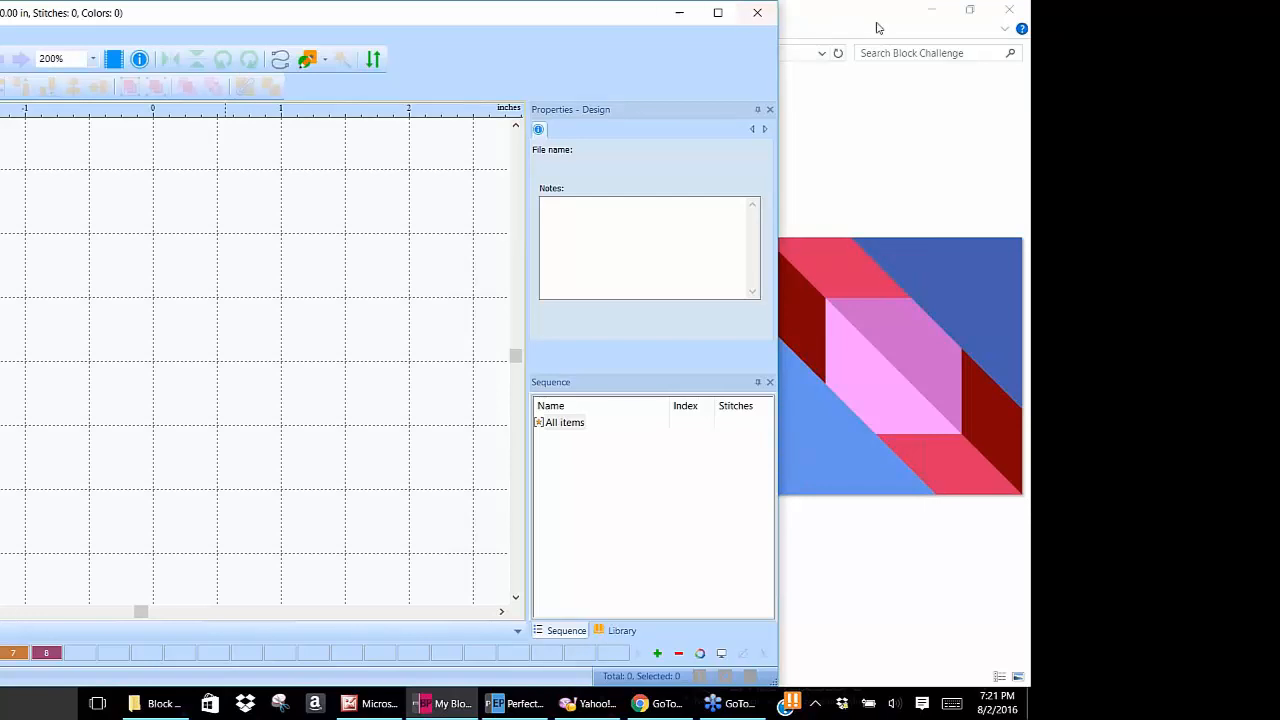
{"action": "left_click_drag", "start_coordinate": [777, 75], "coordinate": [761, 72]}
{"action": "left_click_drag", "start_coordinate": [760, 72], "coordinate": [762, 72]}
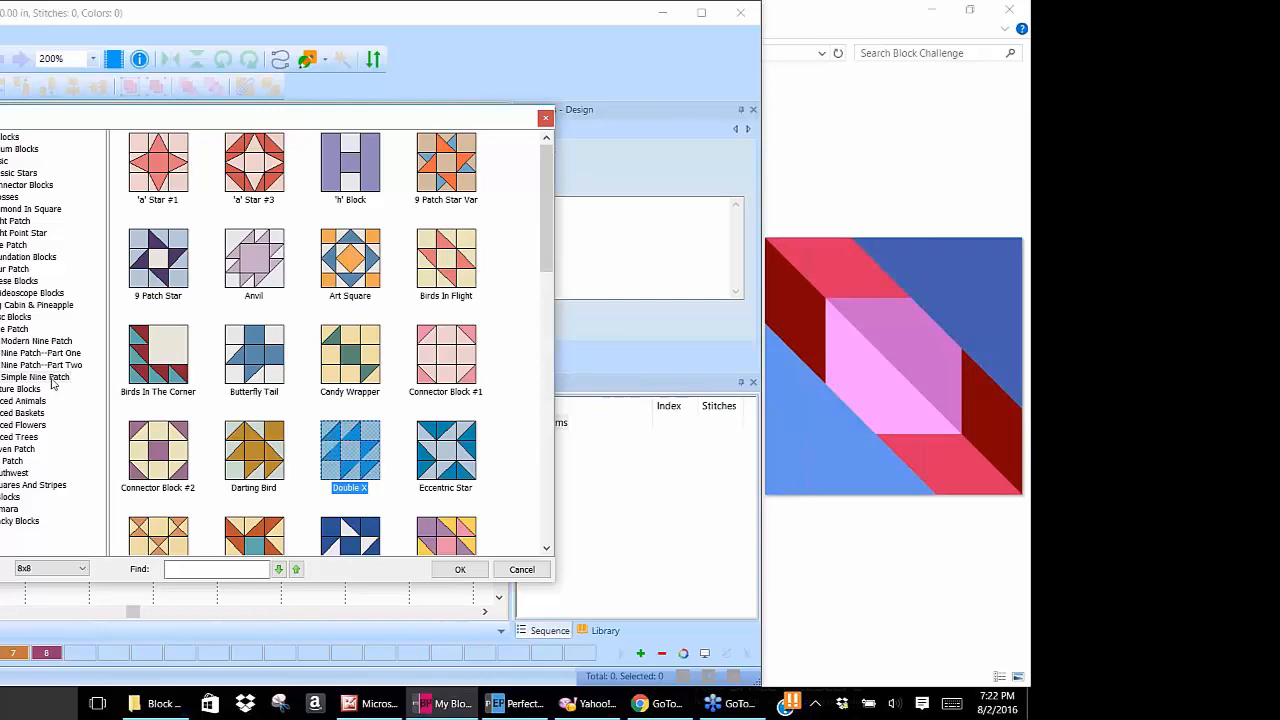
Search the block library for "spinning" and insert the Spinning Star #2 block at 6x6 size.
{"action": "left_click", "coordinate": [204, 570]}
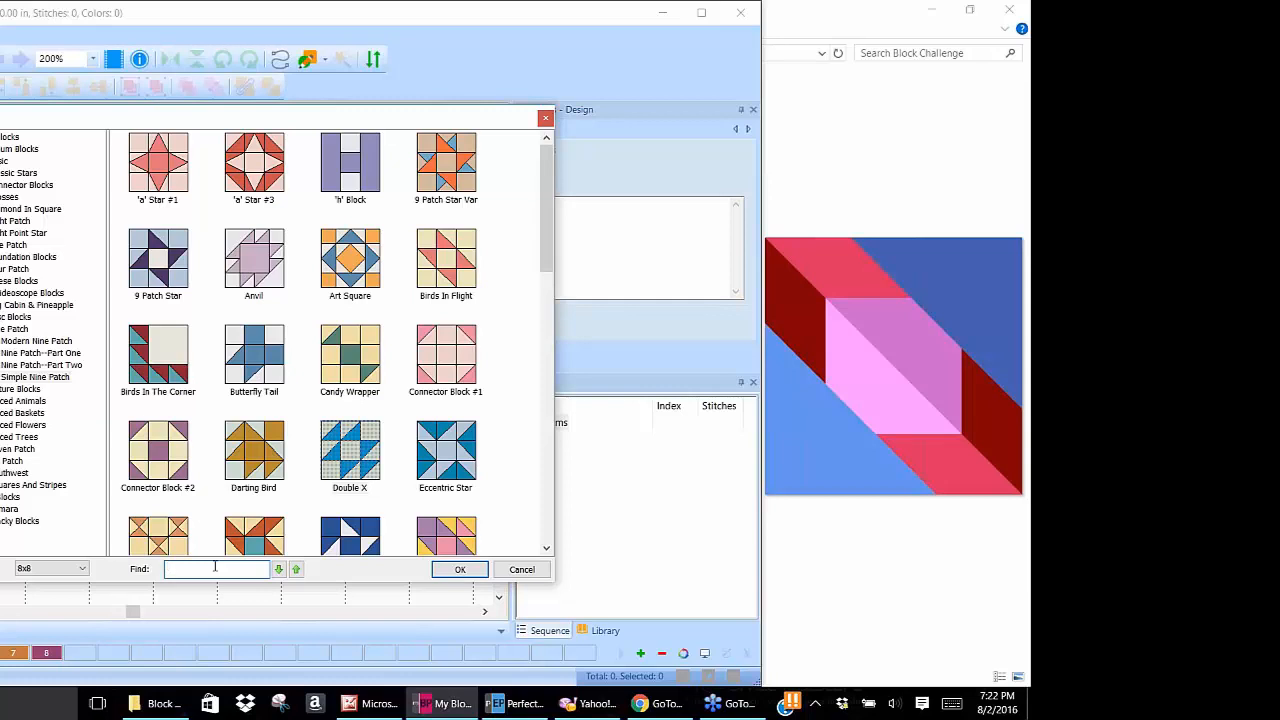
{"action": "type", "text": "spinning"}
{"action": "left_click", "coordinate": [279, 569]}
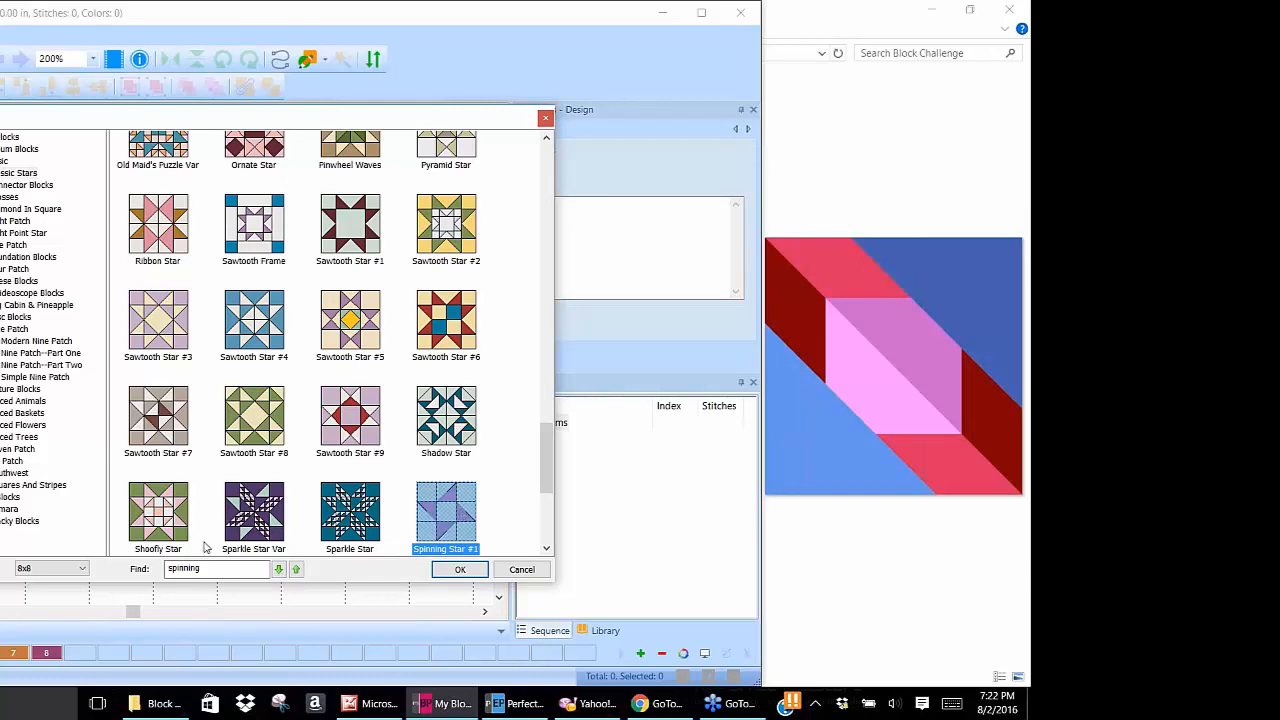
{"action": "left_click", "coordinate": [280, 569]}
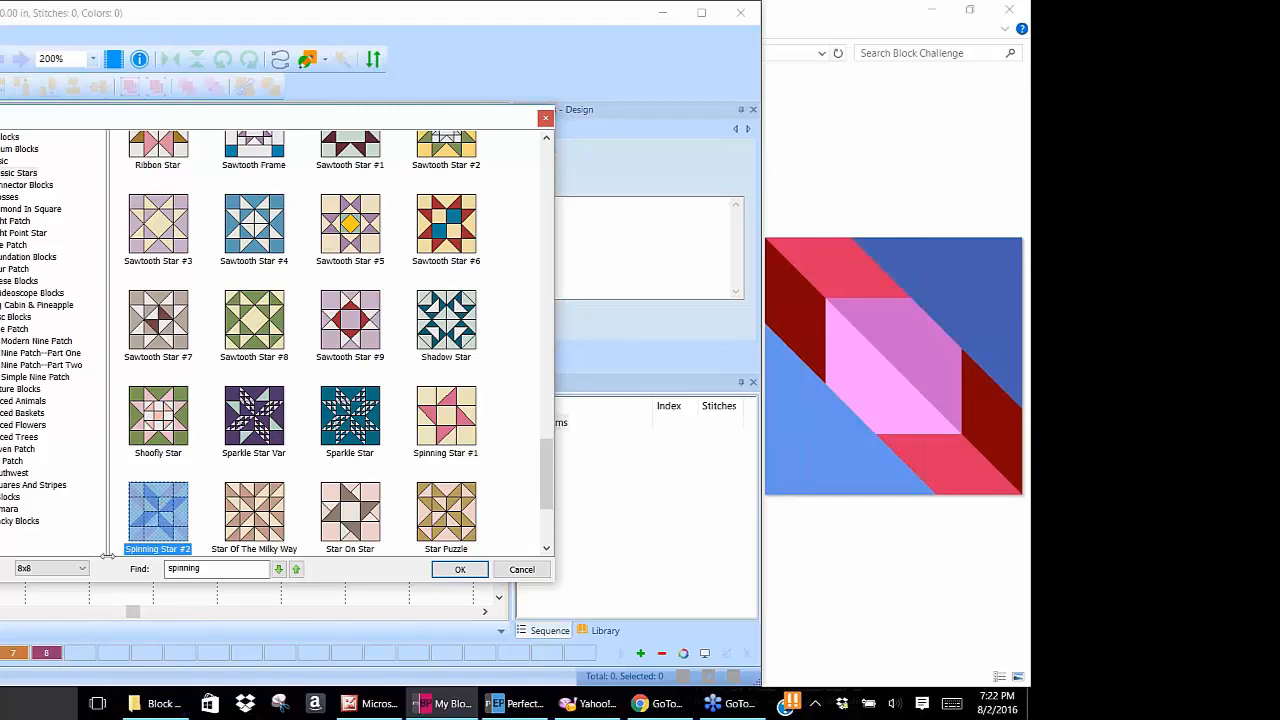
{"action": "left_click", "coordinate": [84, 568]}
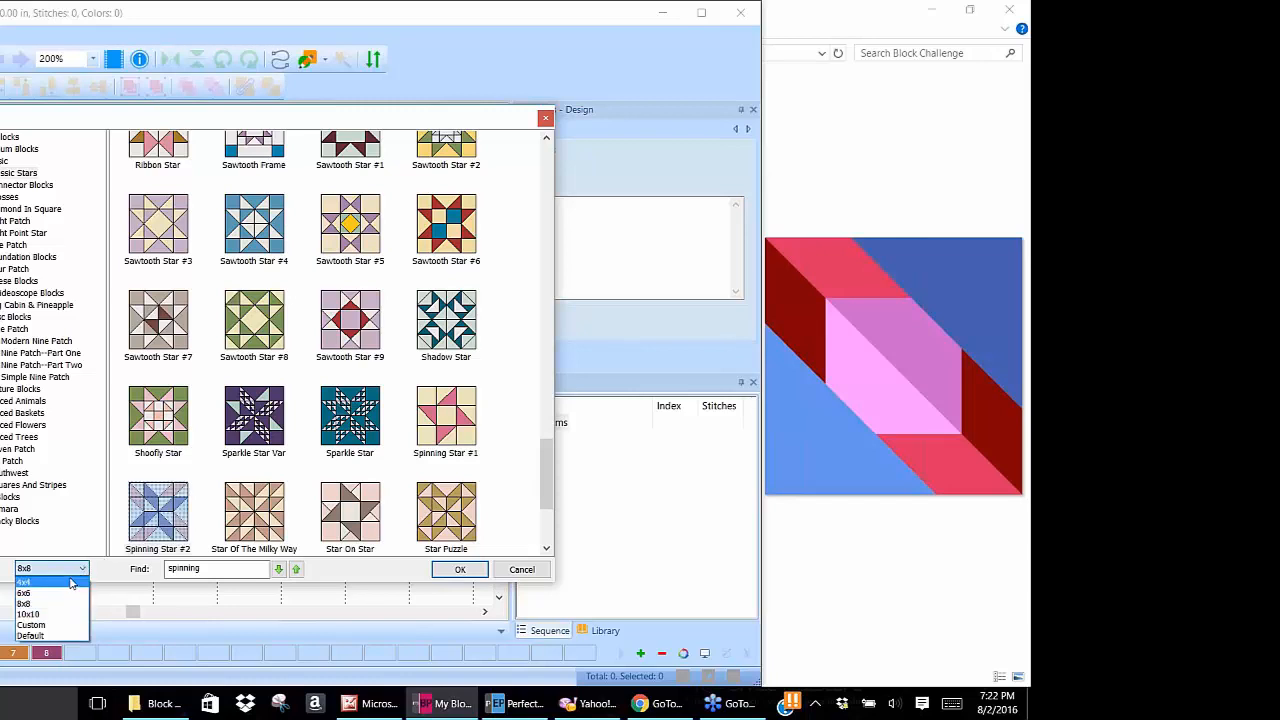
{"action": "left_click", "coordinate": [72, 598]}
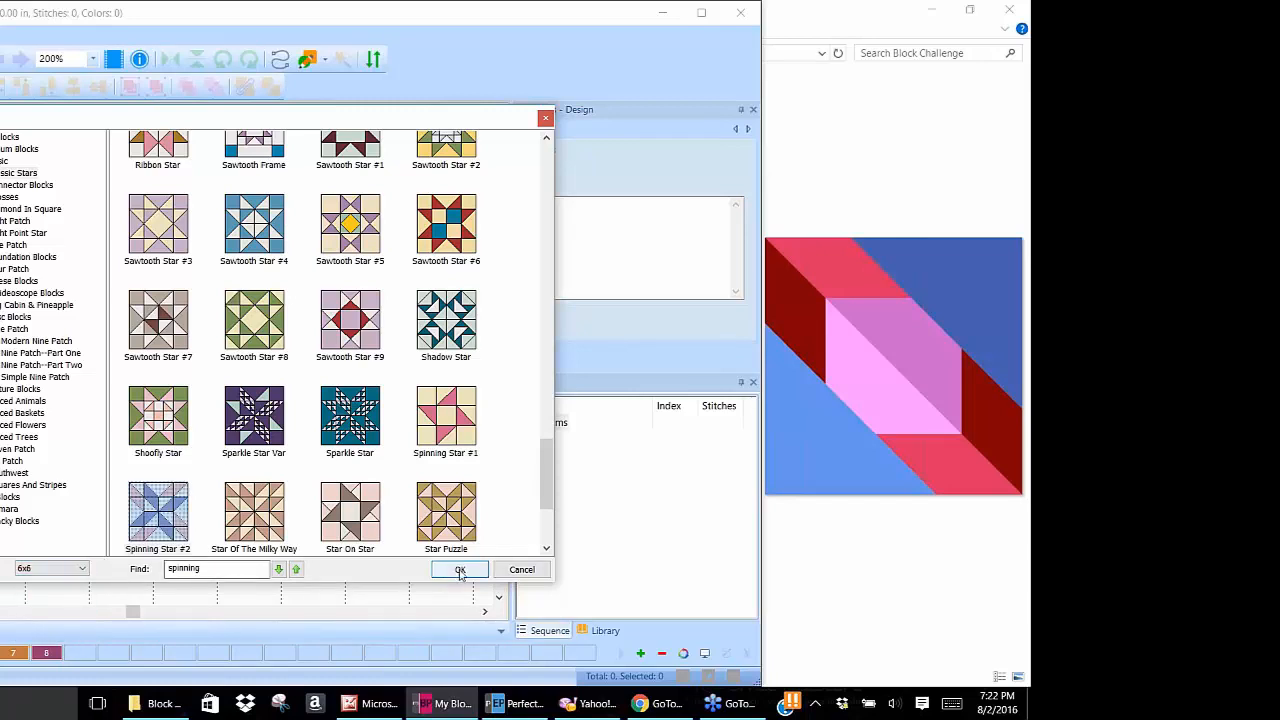
{"action": "left_click", "coordinate": [460, 570]}
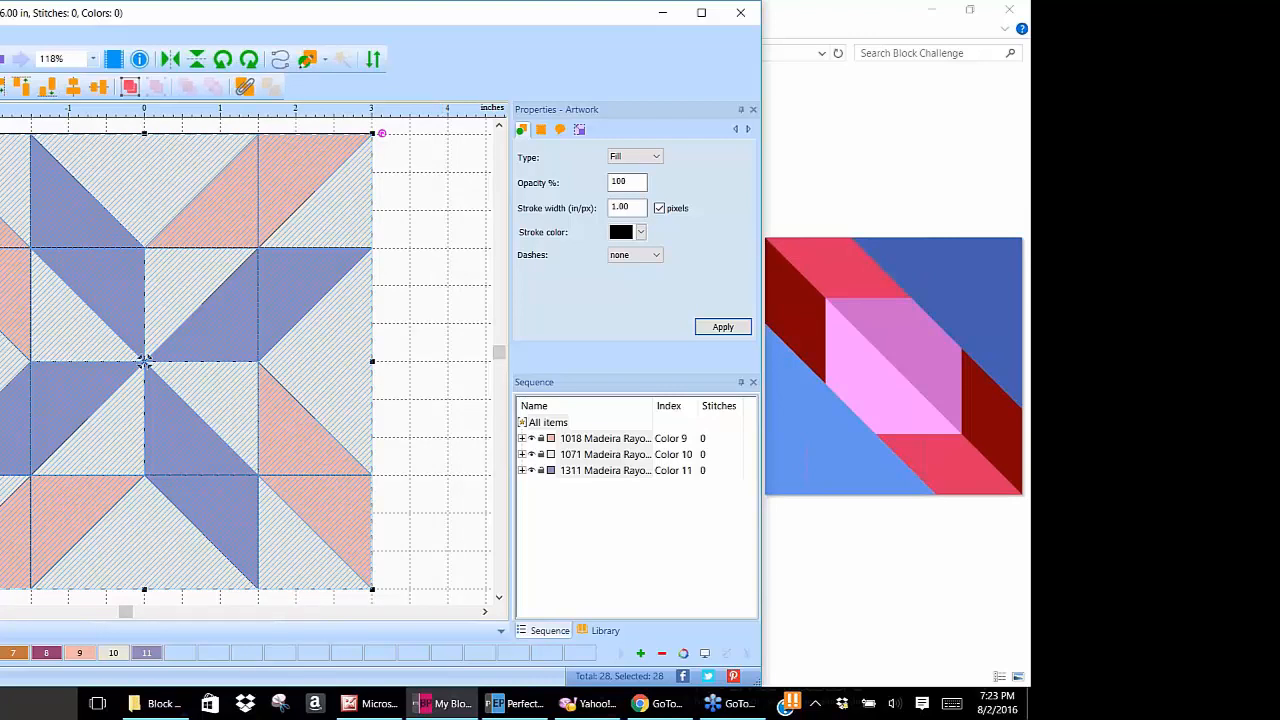
Recolor the upper-left corner's peach triangle and the one directly below it with 1184 Cardinal, and combine them into one piece.
{"action": "left_click", "coordinate": [8, 236]}
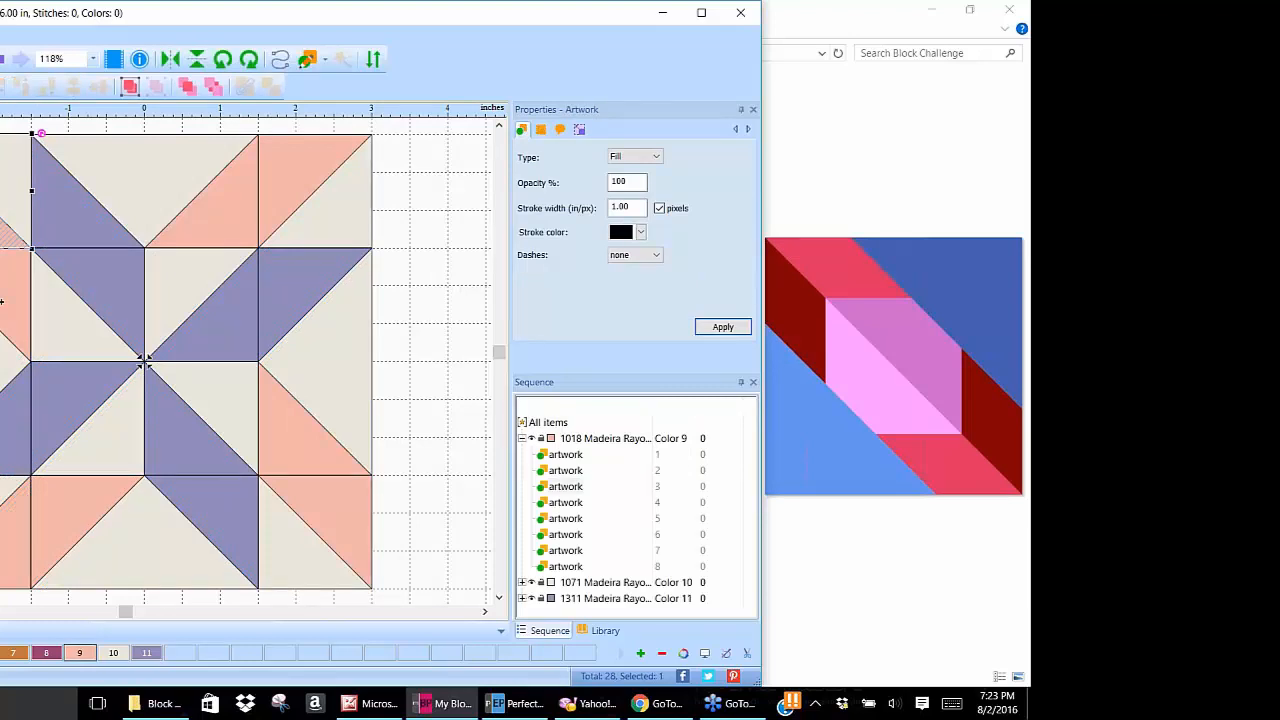
{"action": "left_click", "coordinate": [8, 300], "text": "shift"}
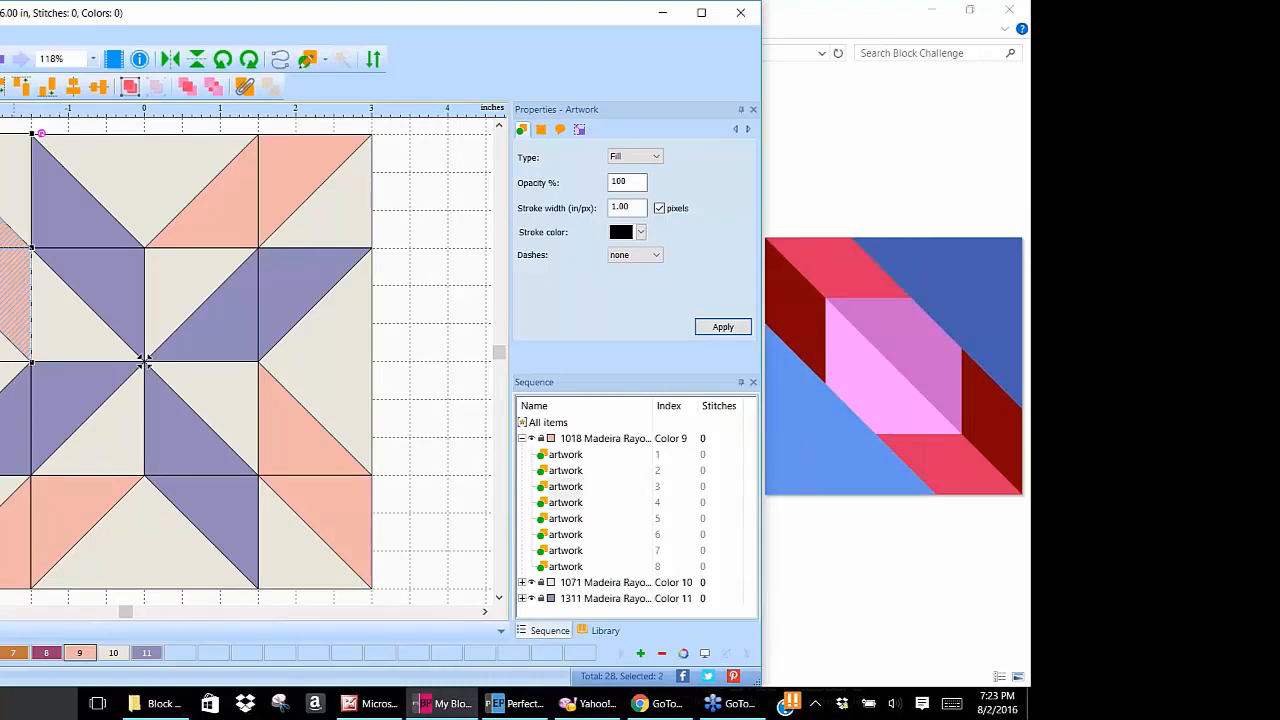
{"action": "double_click", "coordinate": [2, 653]}
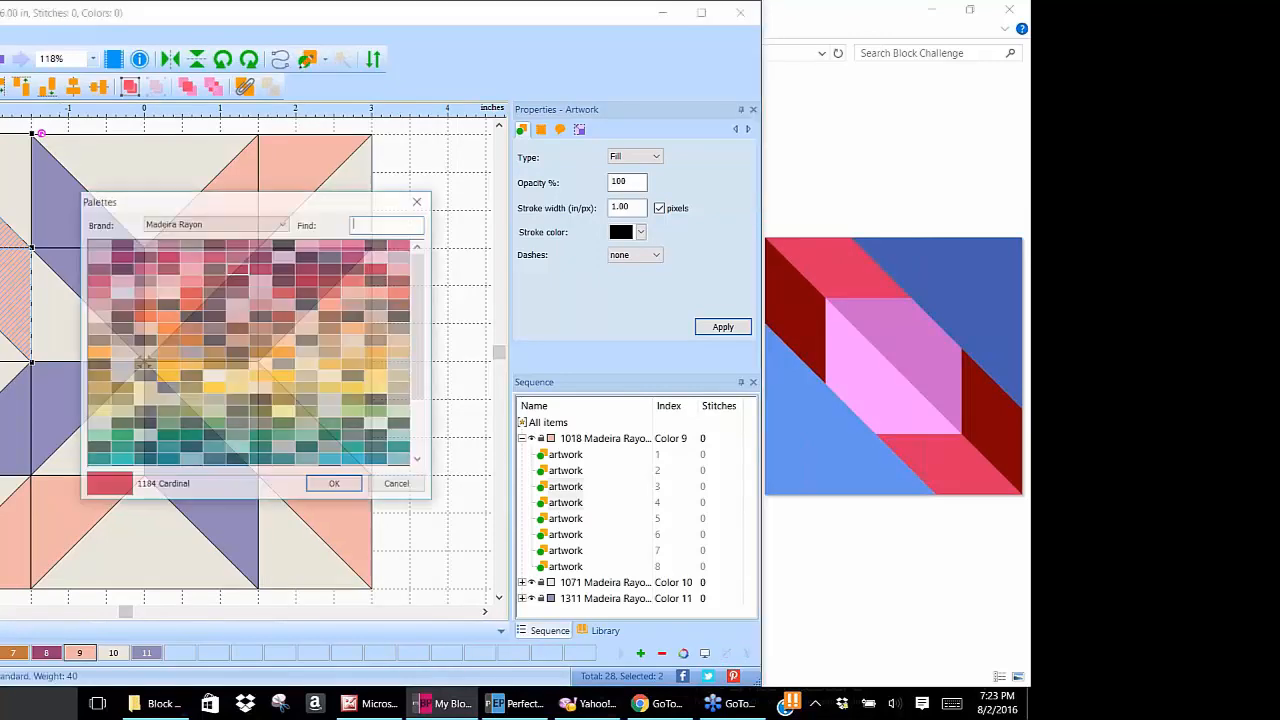
{"action": "left_click", "coordinate": [419, 200]}
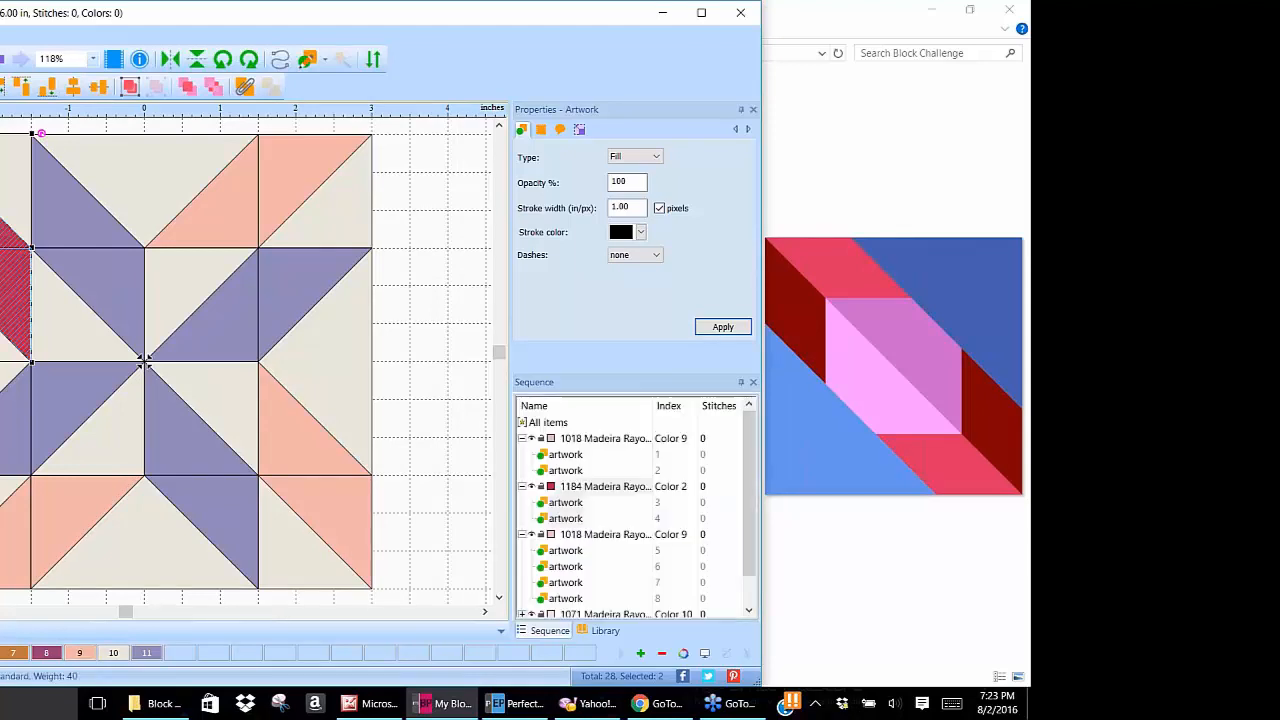
{"action": "left_click", "coordinate": [245, 87]}
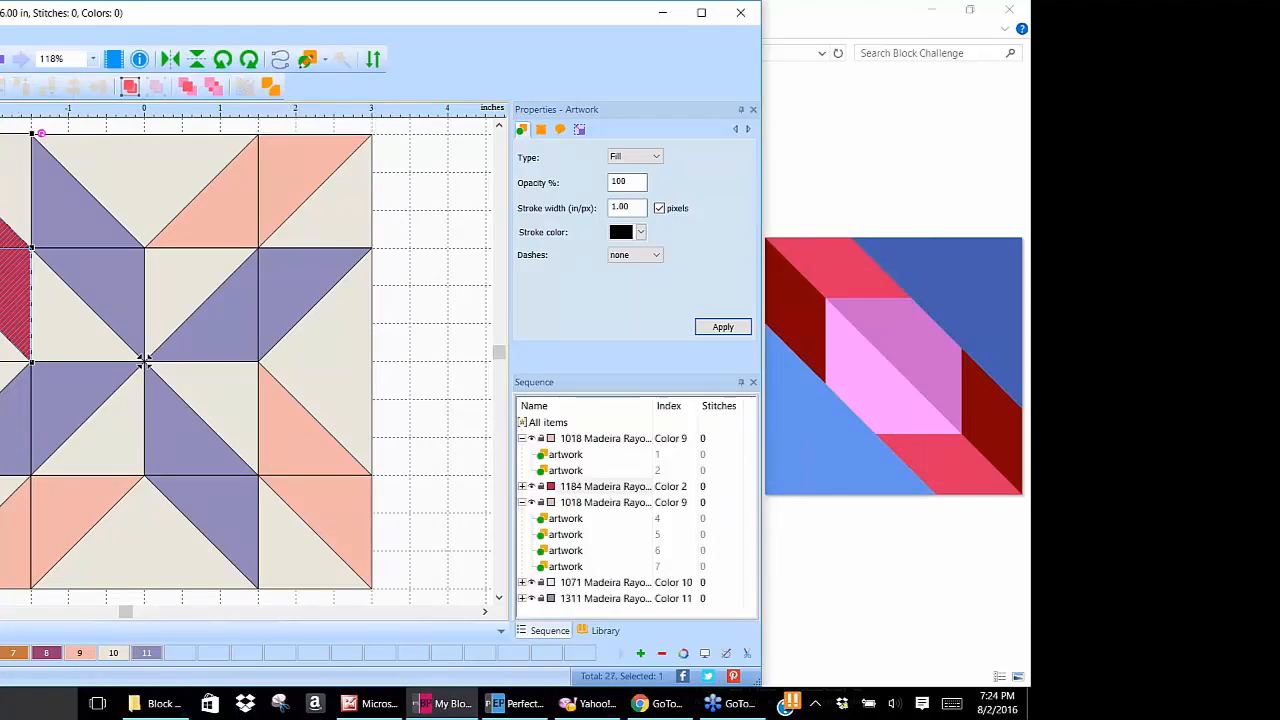
Recolor the upper-left corner's cream triangle and the adjoining purple triangle with 1107 Coral Pink, and combine them into one piece.
{"action": "left_click", "coordinate": [5, 182]}
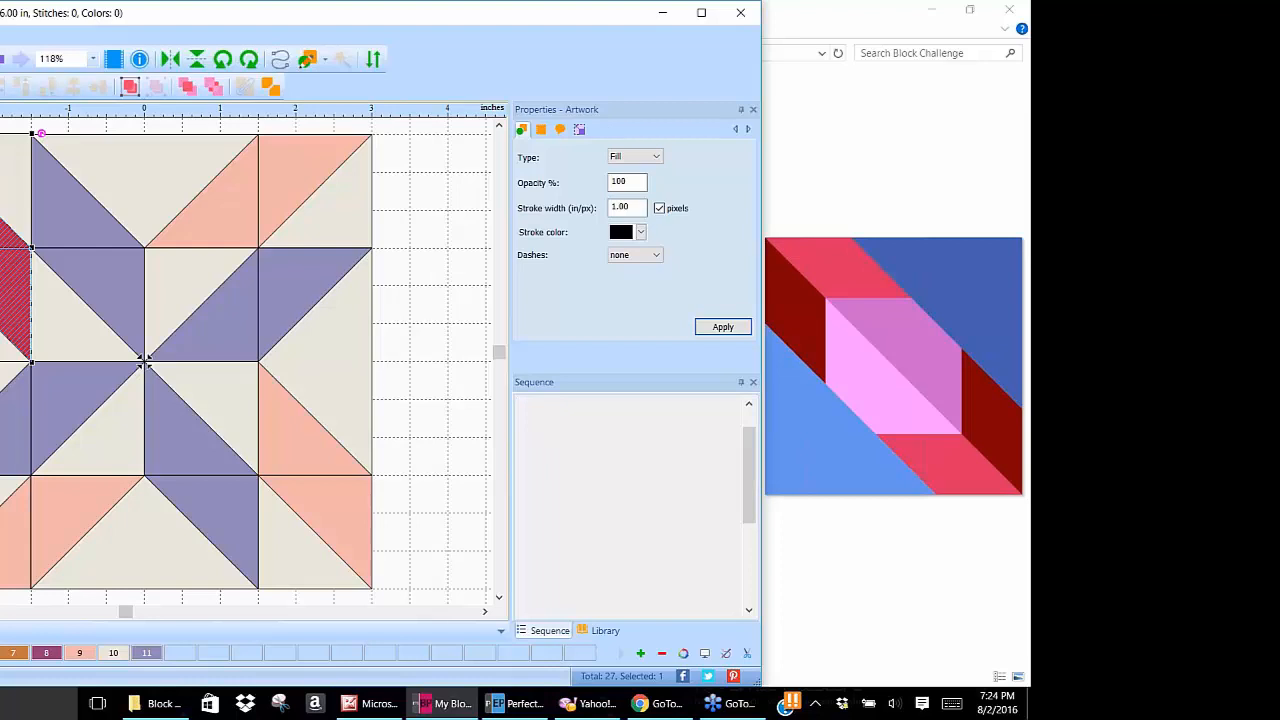
{"action": "left_click", "coordinate": [68, 204], "text": "shift"}
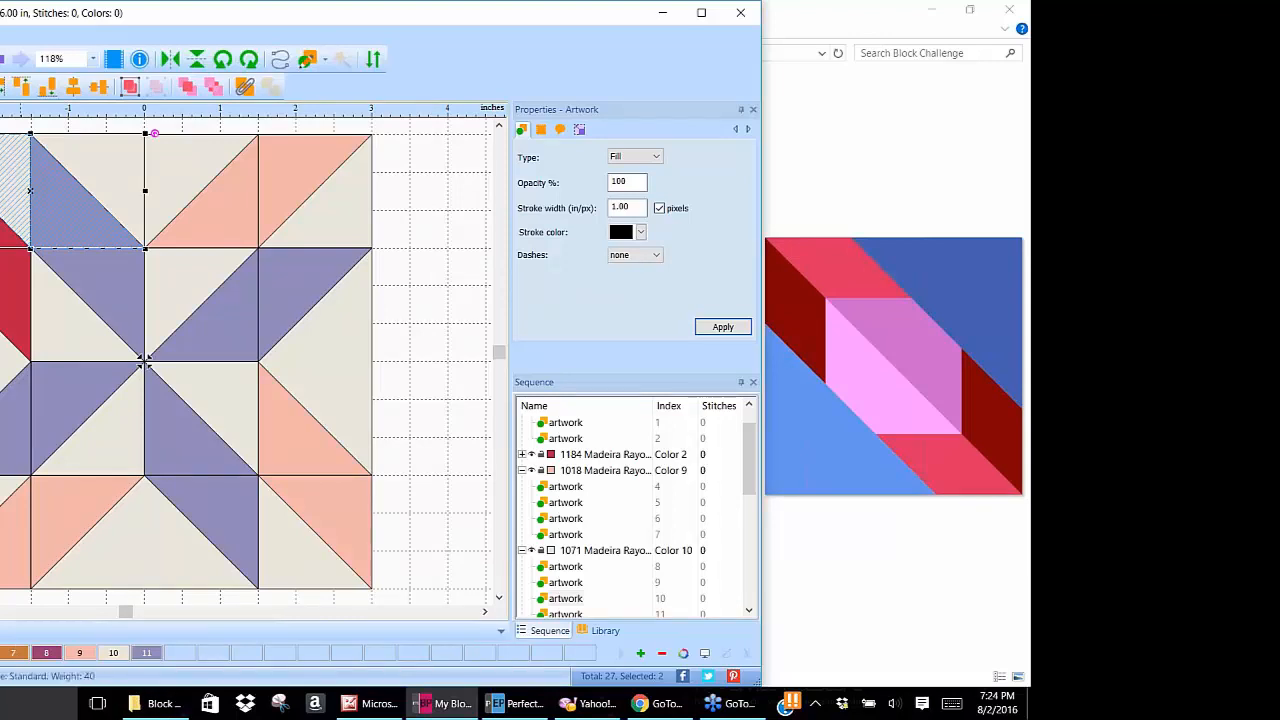
{"action": "double_click", "coordinate": [1, 653]}
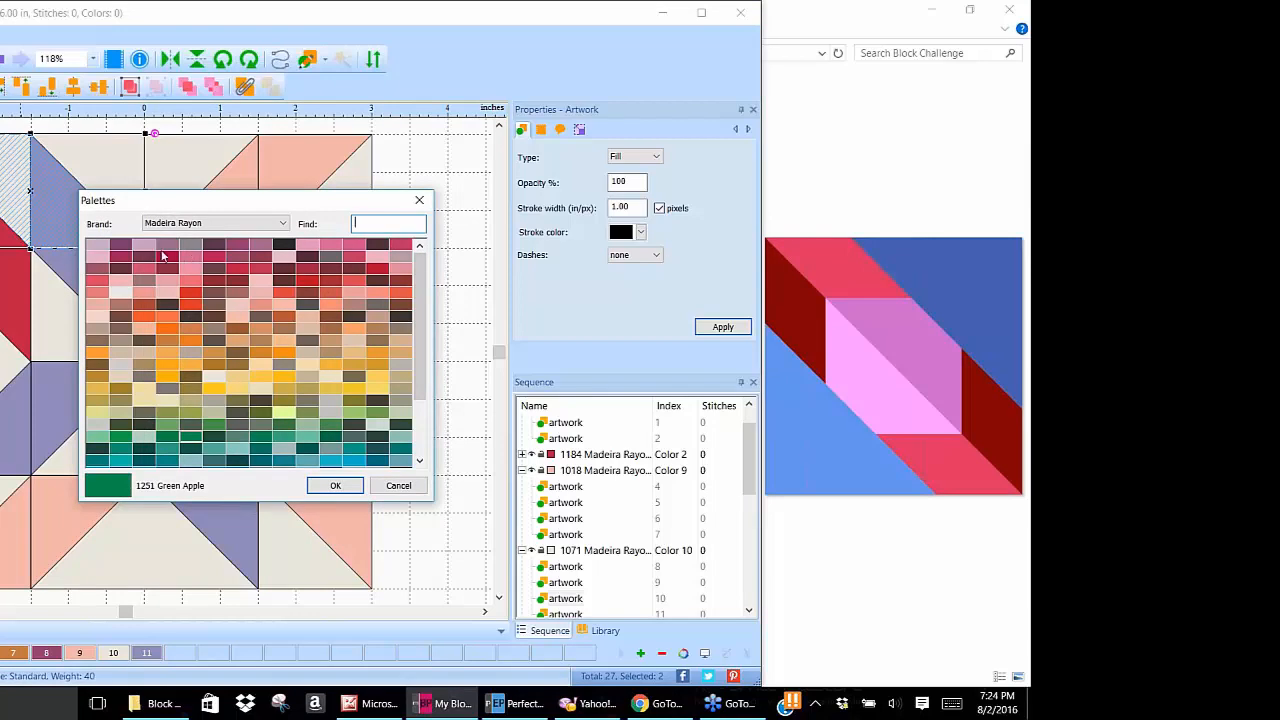
{"action": "left_click", "coordinate": [214, 258]}
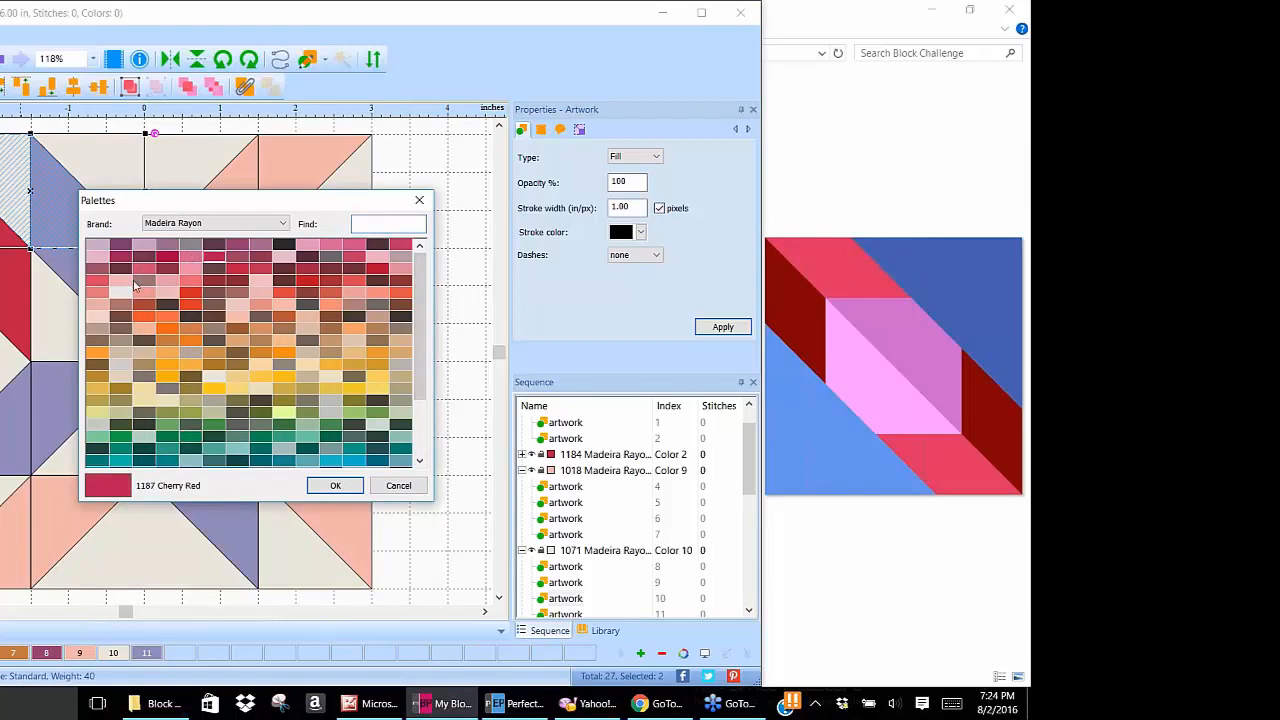
{"action": "left_click", "coordinate": [191, 291]}
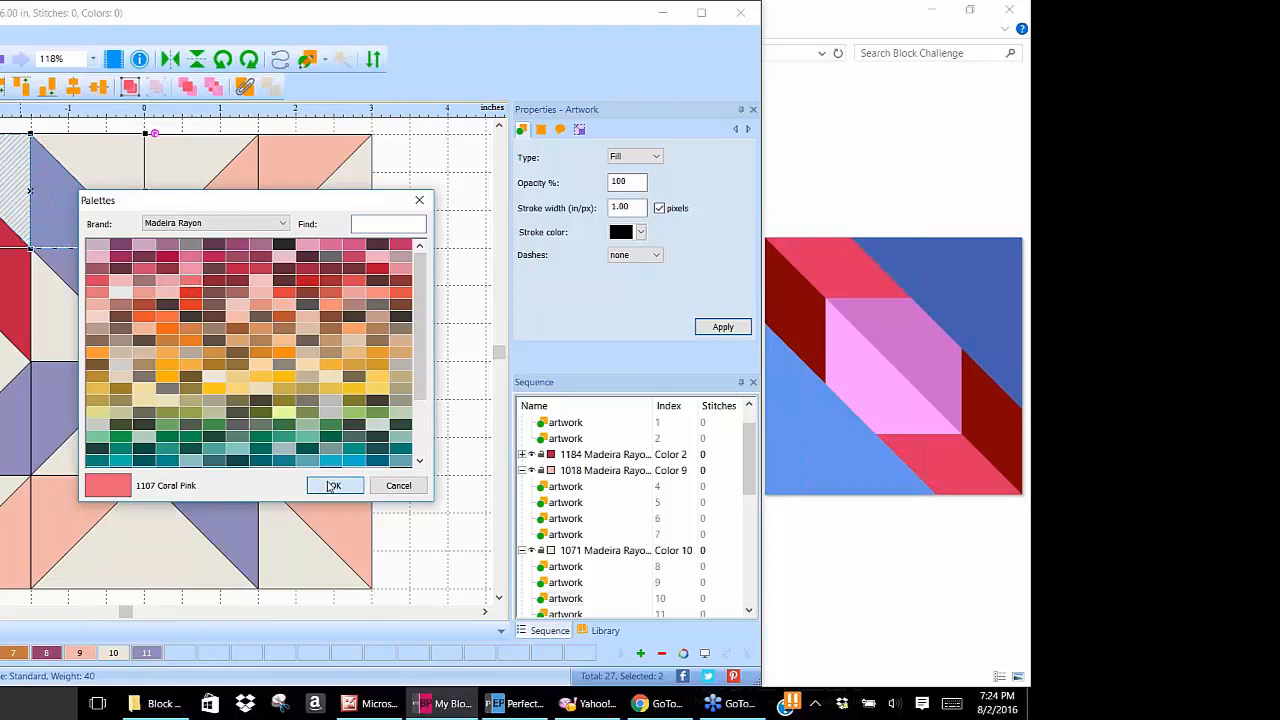
{"action": "left_click", "coordinate": [330, 486]}
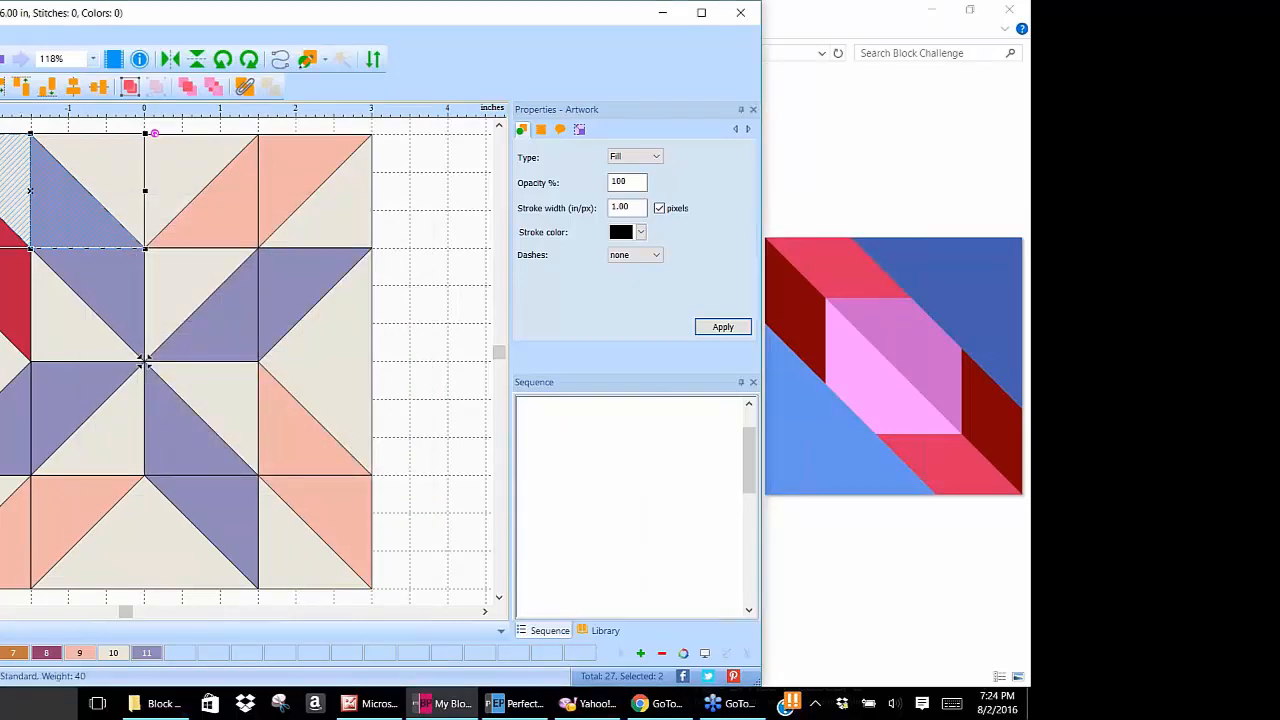
{"action": "left_click", "coordinate": [245, 87]}
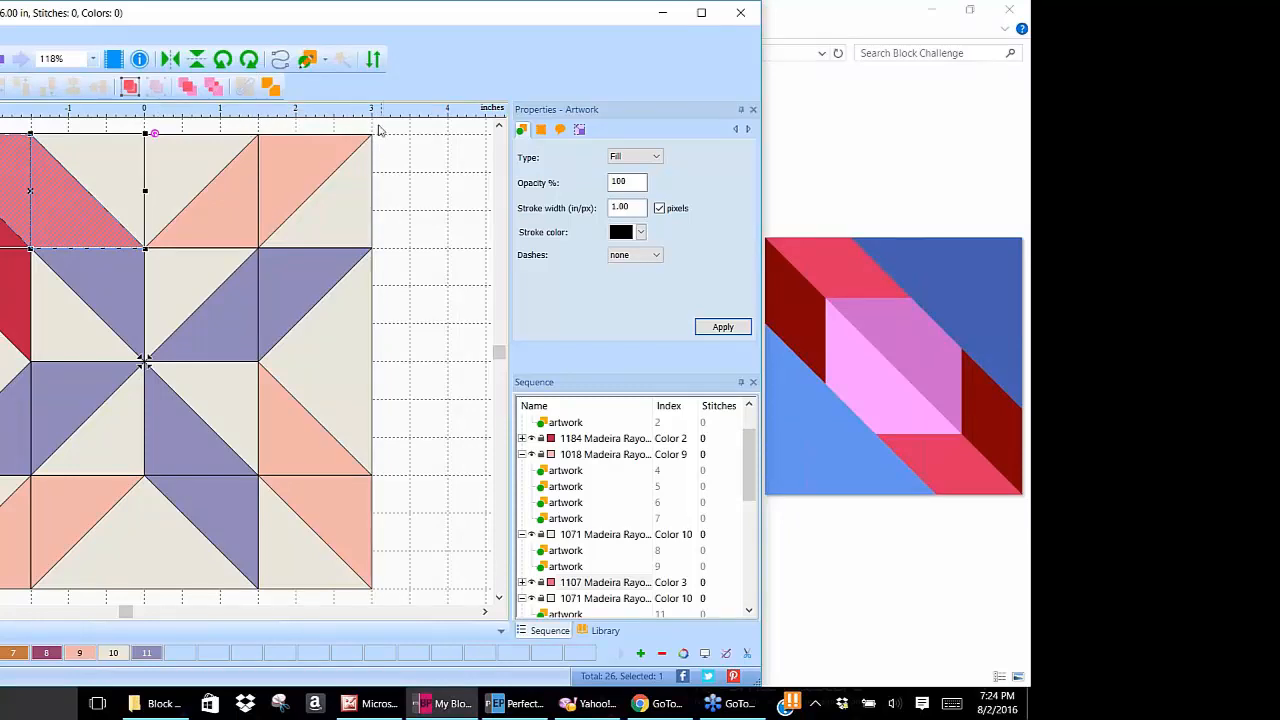
Combine the two peach triangles at the block's lower-right corner into one piece and recolor it with 1184 Cardinal.
{"action": "left_click", "coordinate": [420, 309]}
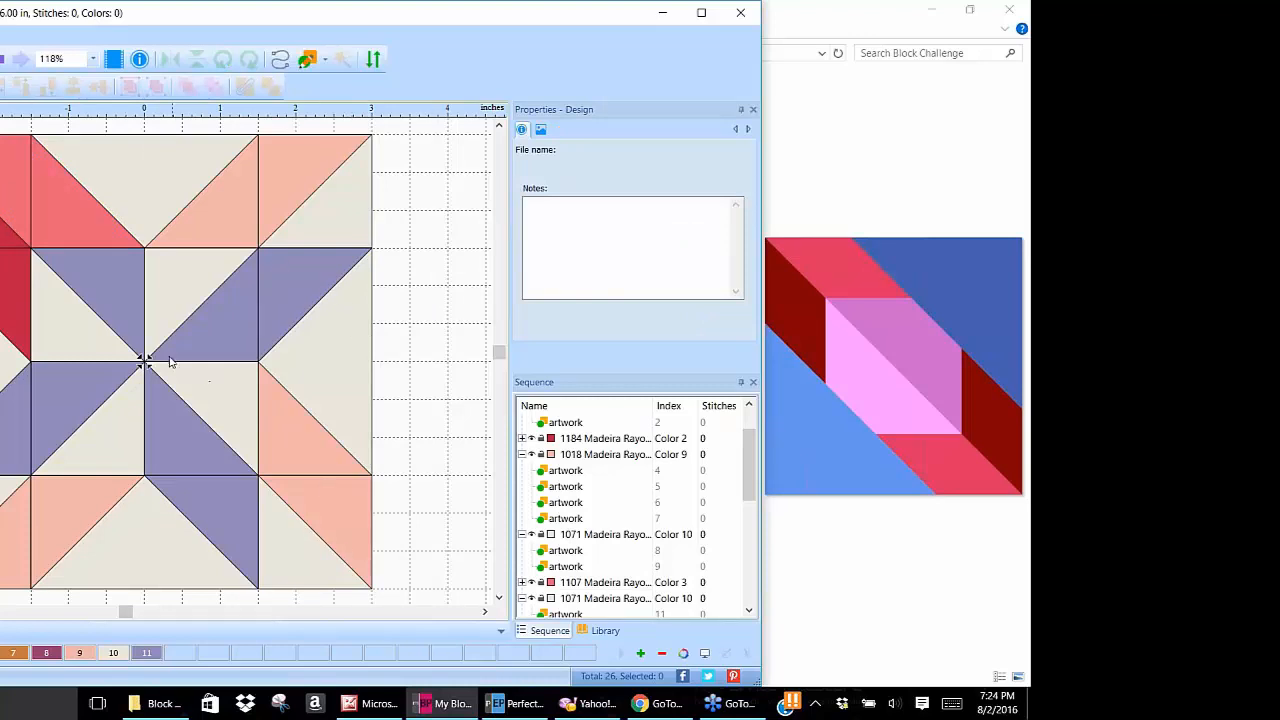
{"action": "left_click", "coordinate": [334, 500]}
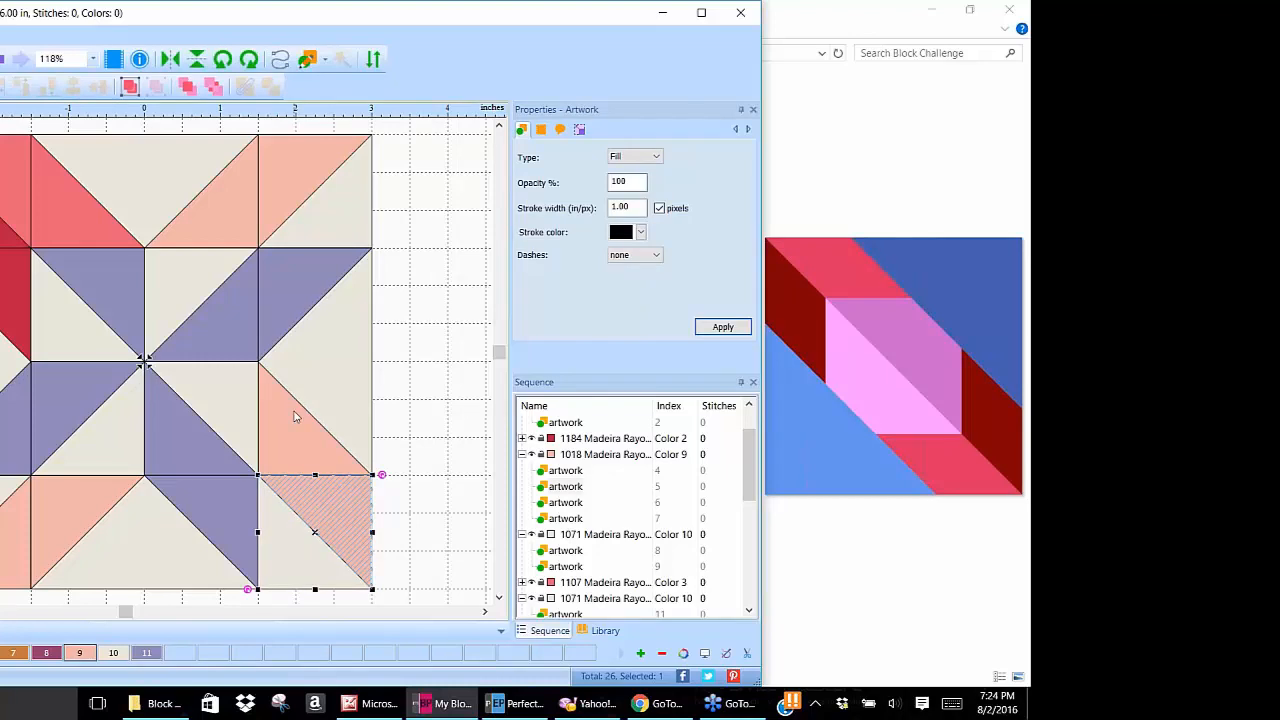
{"action": "left_click", "coordinate": [294, 416], "text": "shift"}
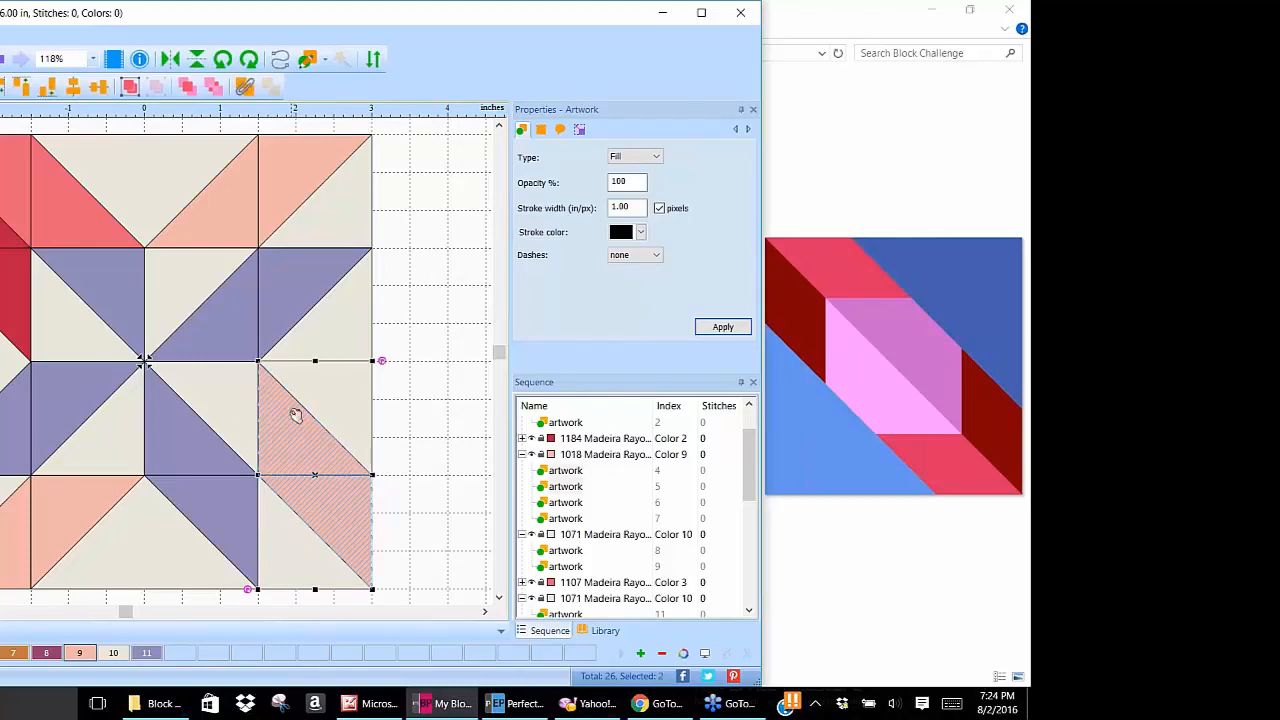
{"action": "left_click", "coordinate": [245, 87]}
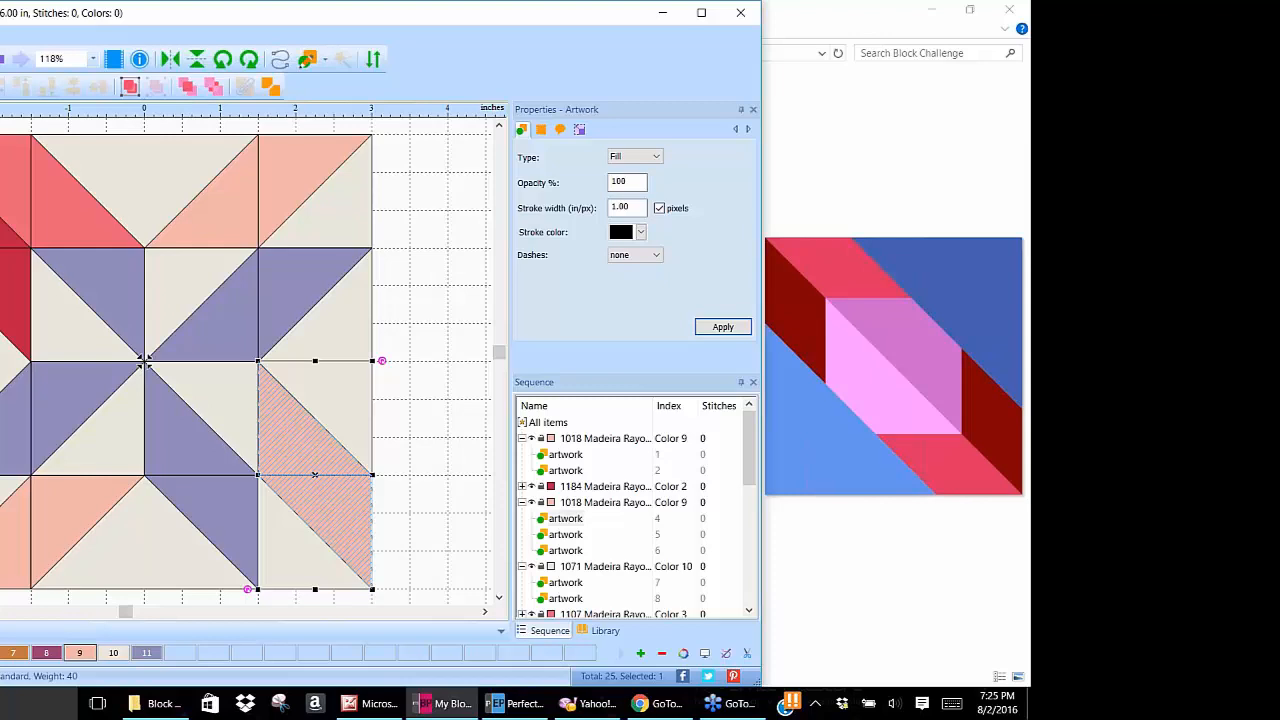
{"action": "left_click", "coordinate": [1, 653]}
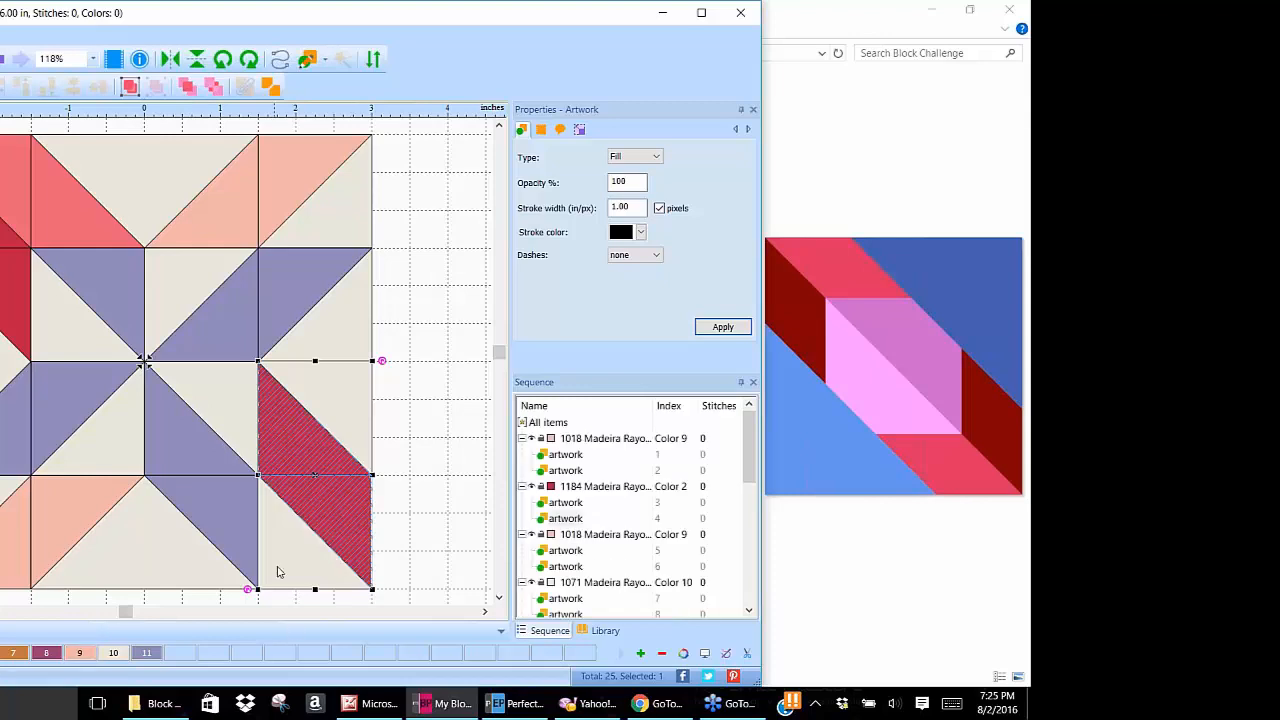
Combine the lower-right corner's cream triangle with the adjoining purple triangle and recolor the piece with 1107 Coral Pink.
{"action": "left_click", "coordinate": [282, 559]}
{"action": "left_click", "coordinate": [228, 512], "text": "ctrl"}
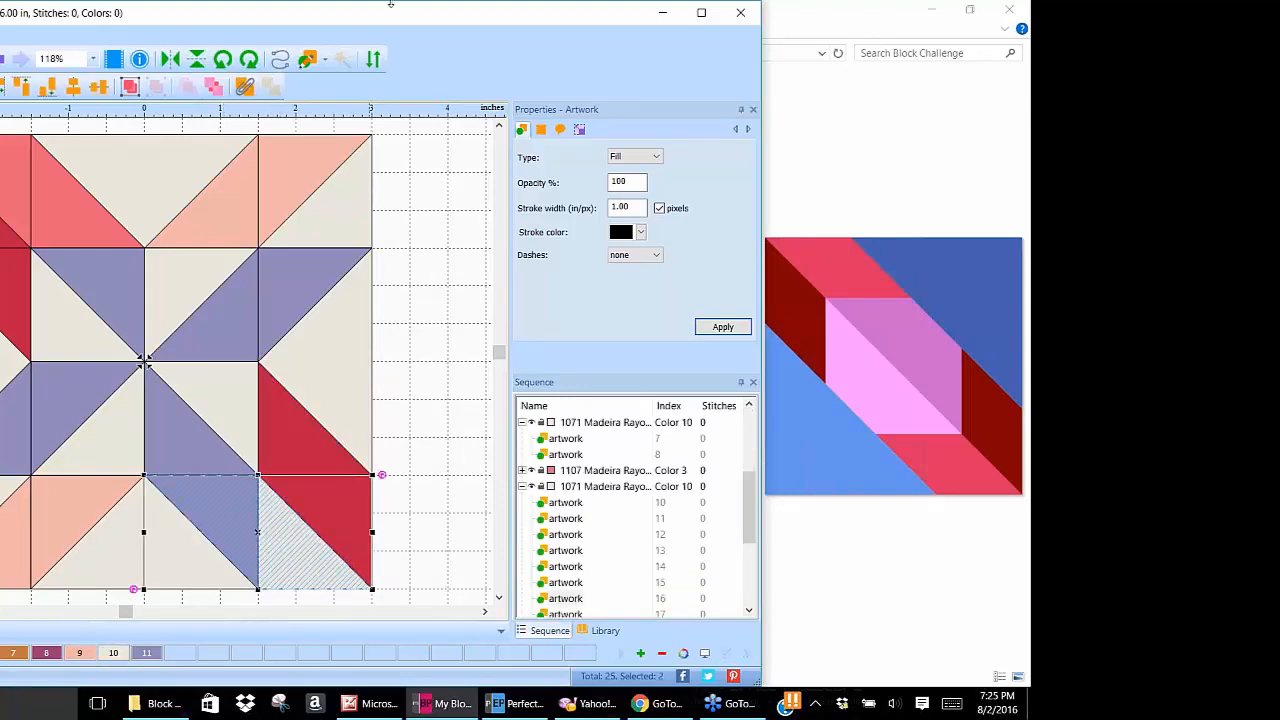
{"action": "left_click", "coordinate": [245, 86]}
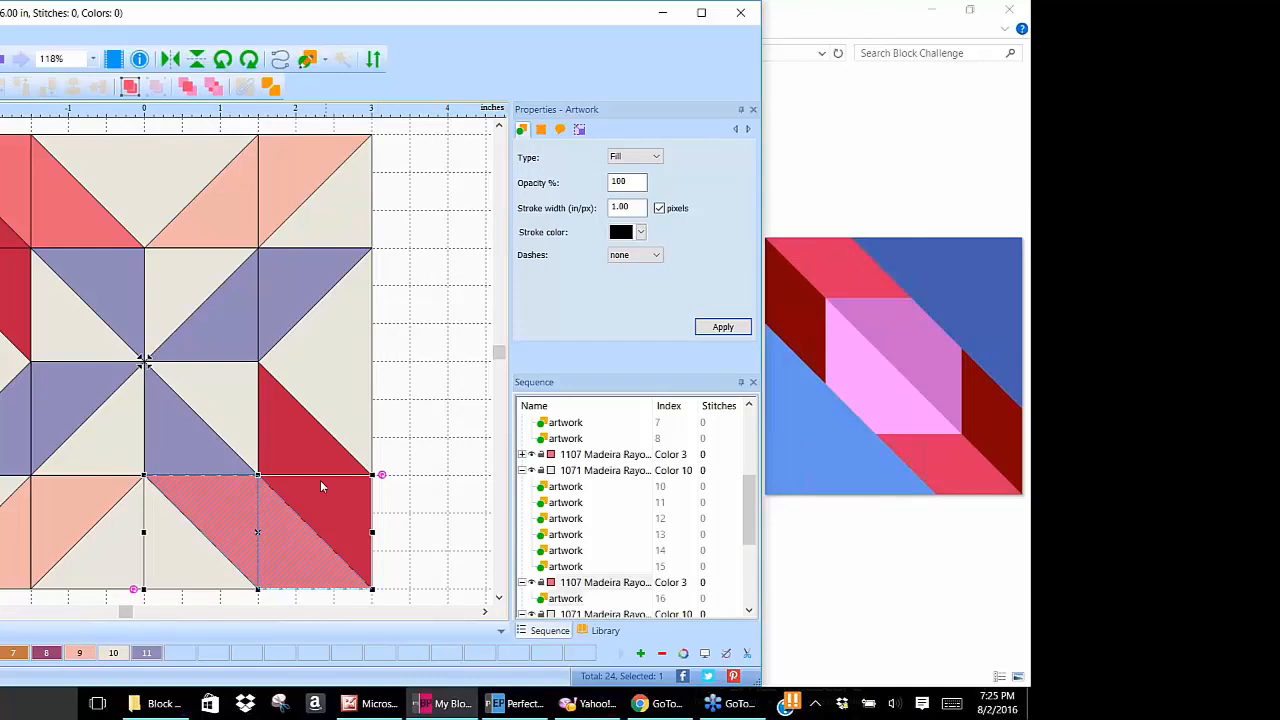
{"action": "left_click", "coordinate": [479, 451]}
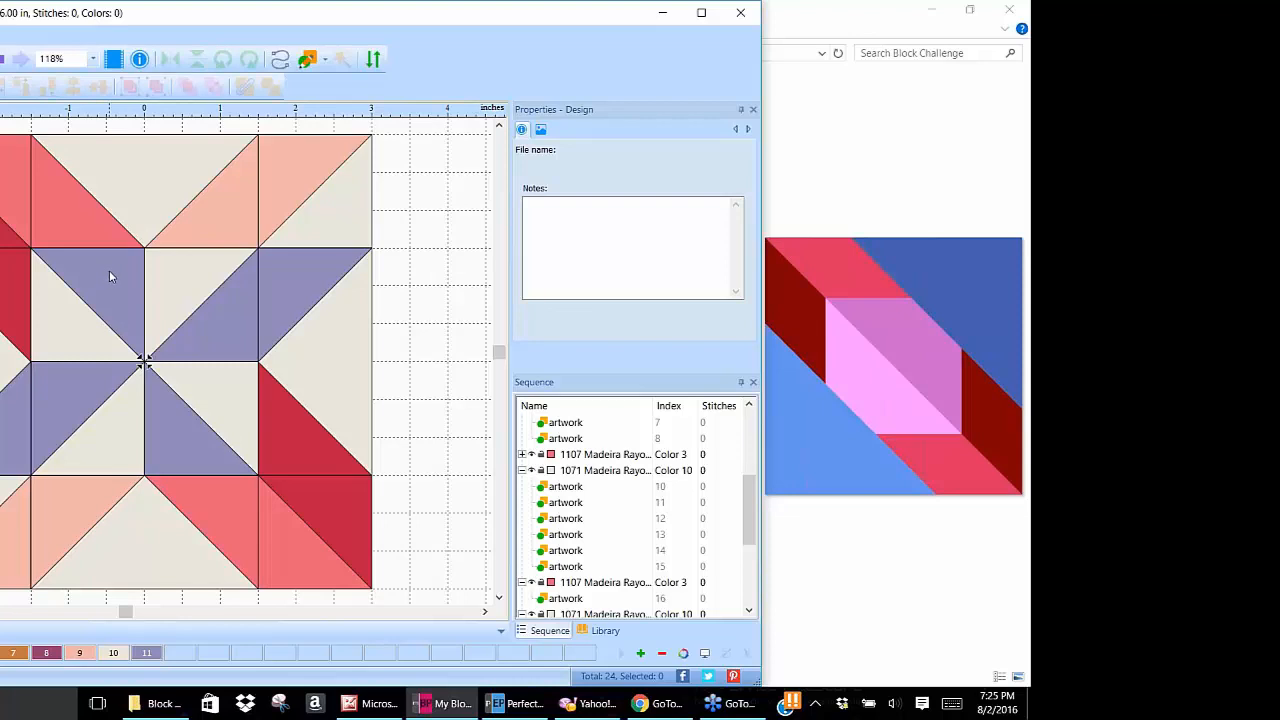
Rotate the center's upper-right and lower-left two-triangle squares 90 degrees clockwise.
{"action": "left_click", "coordinate": [169, 266]}
{"action": "left_click", "coordinate": [230, 330], "text": "shift"}
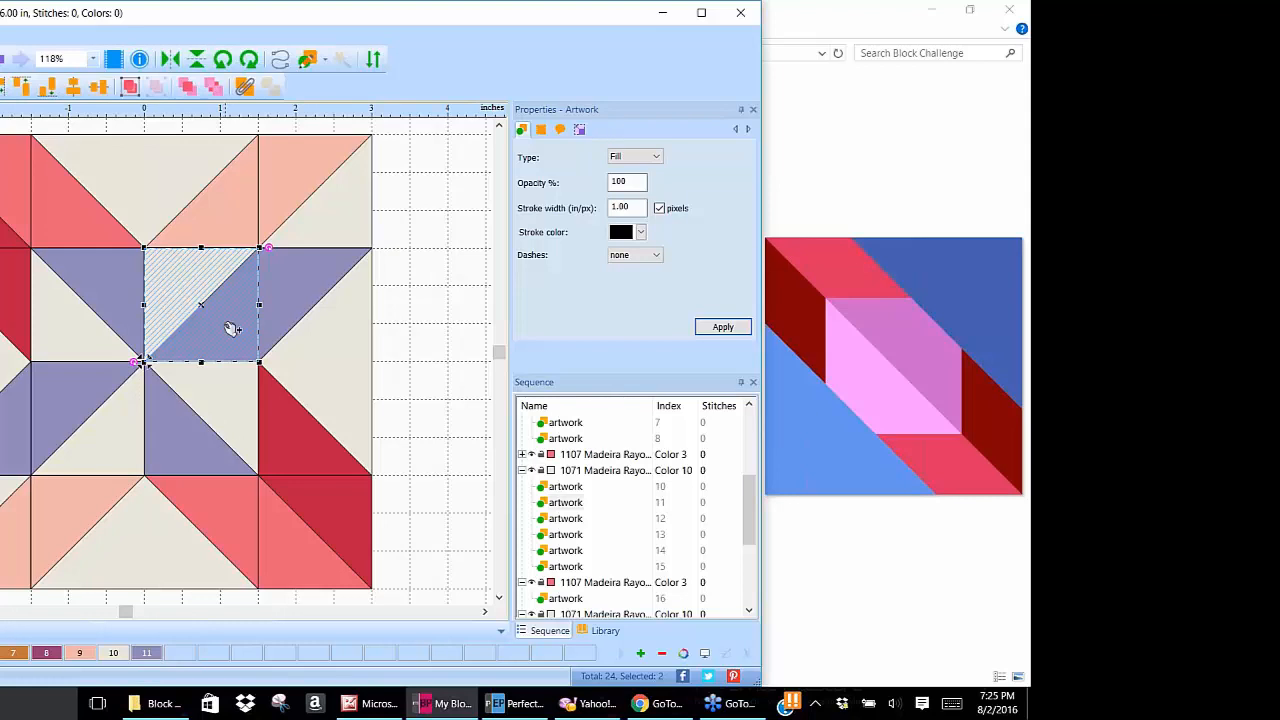
{"action": "left_click", "coordinate": [251, 60]}
{"action": "left_click", "coordinate": [251, 60]}
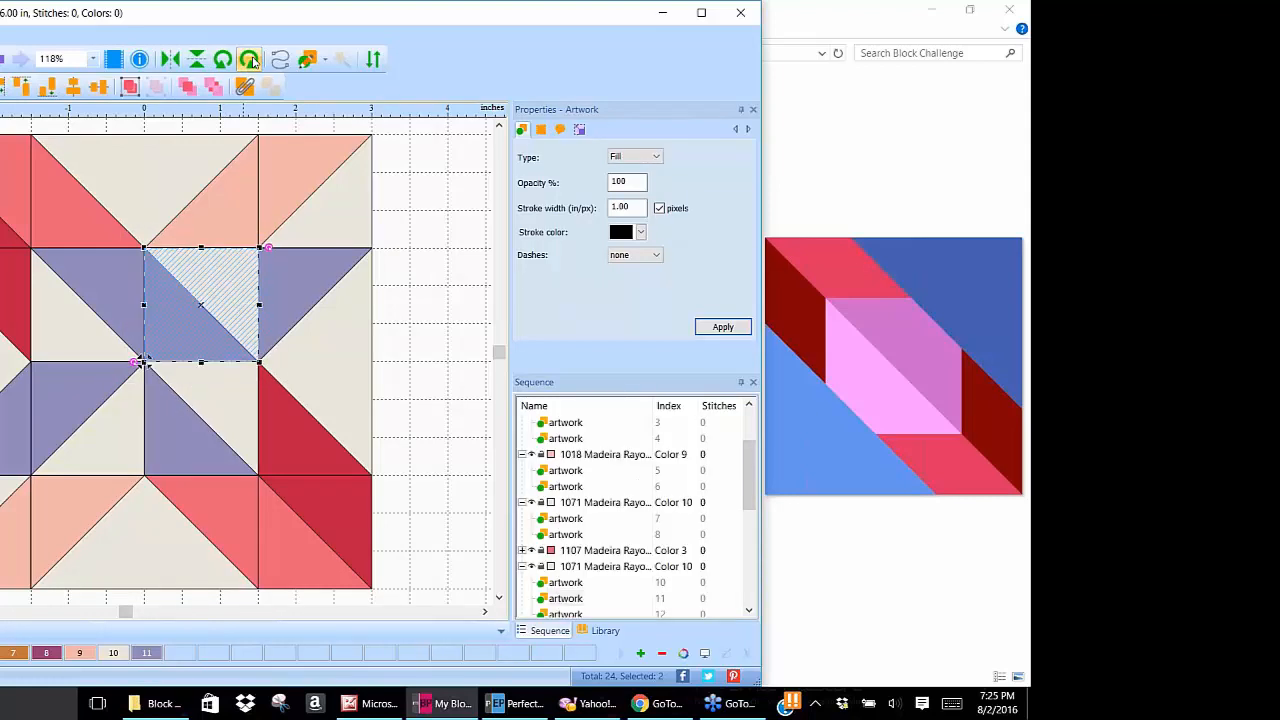
{"action": "left_click", "coordinate": [63, 390]}
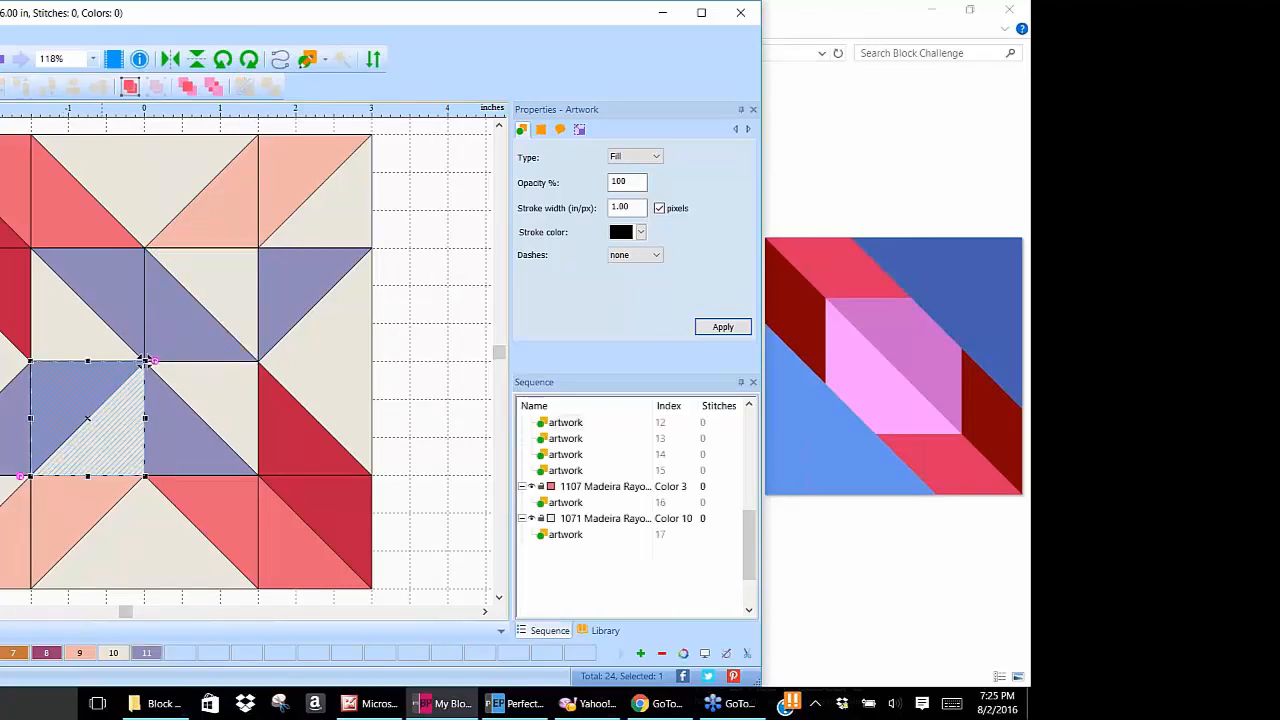
{"action": "left_click", "coordinate": [124, 430], "text": "ctrl"}
{"action": "left_click", "coordinate": [250, 62]}
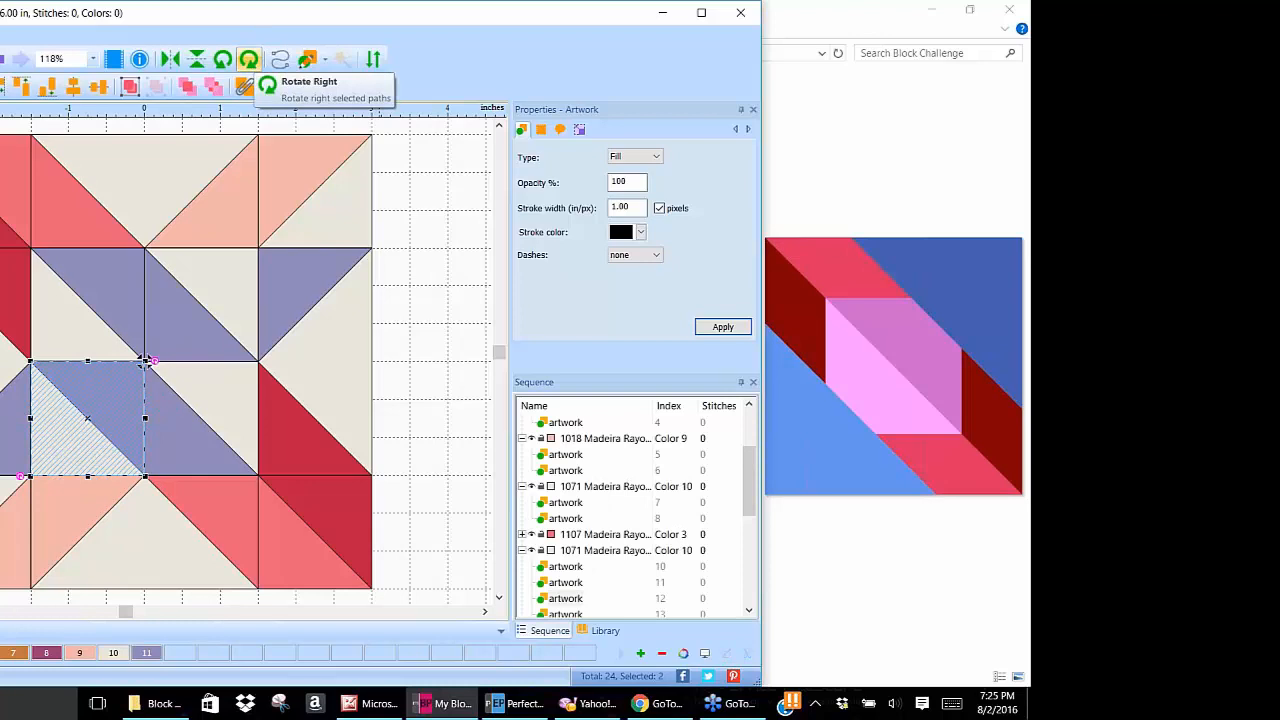
Rotate the center's lower-right and lower-left two-triangle squares by 180 degrees each.
{"action": "left_click", "coordinate": [183, 421]}
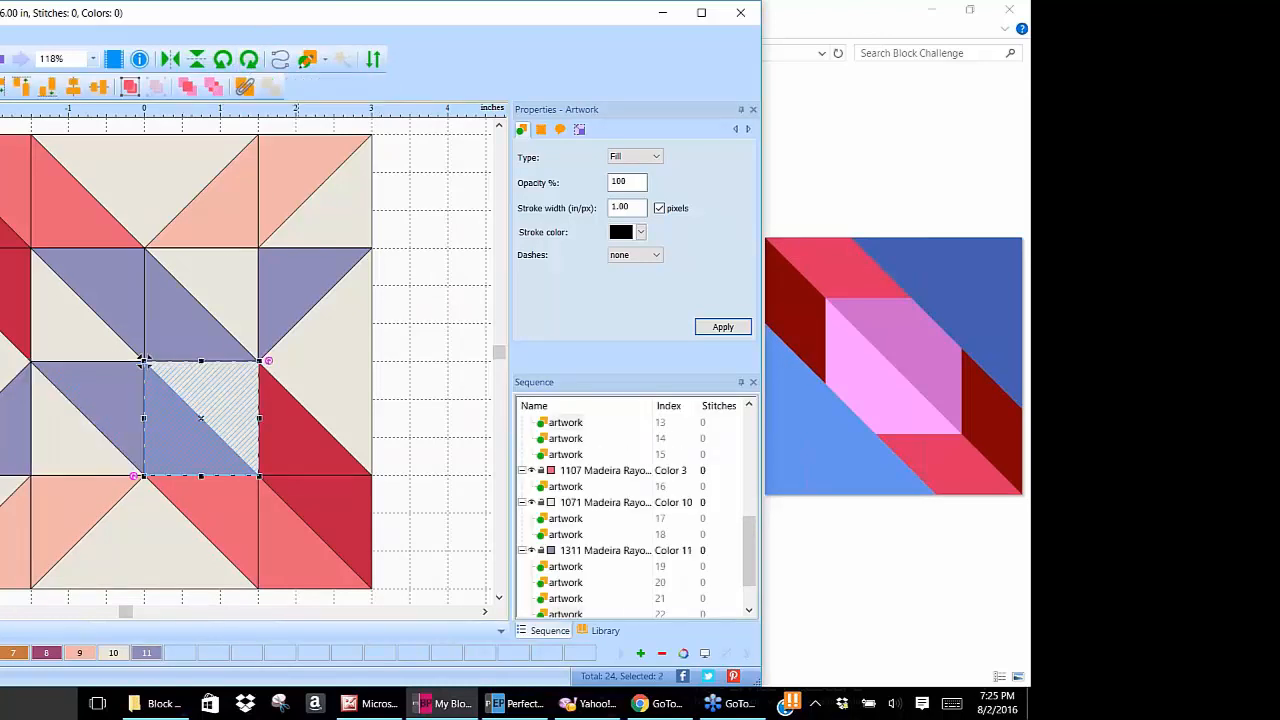
{"action": "left_click", "coordinate": [248, 60]}
{"action": "left_click", "coordinate": [248, 60]}
{"action": "left_click", "coordinate": [248, 60]}
{"action": "left_click", "coordinate": [248, 60]}
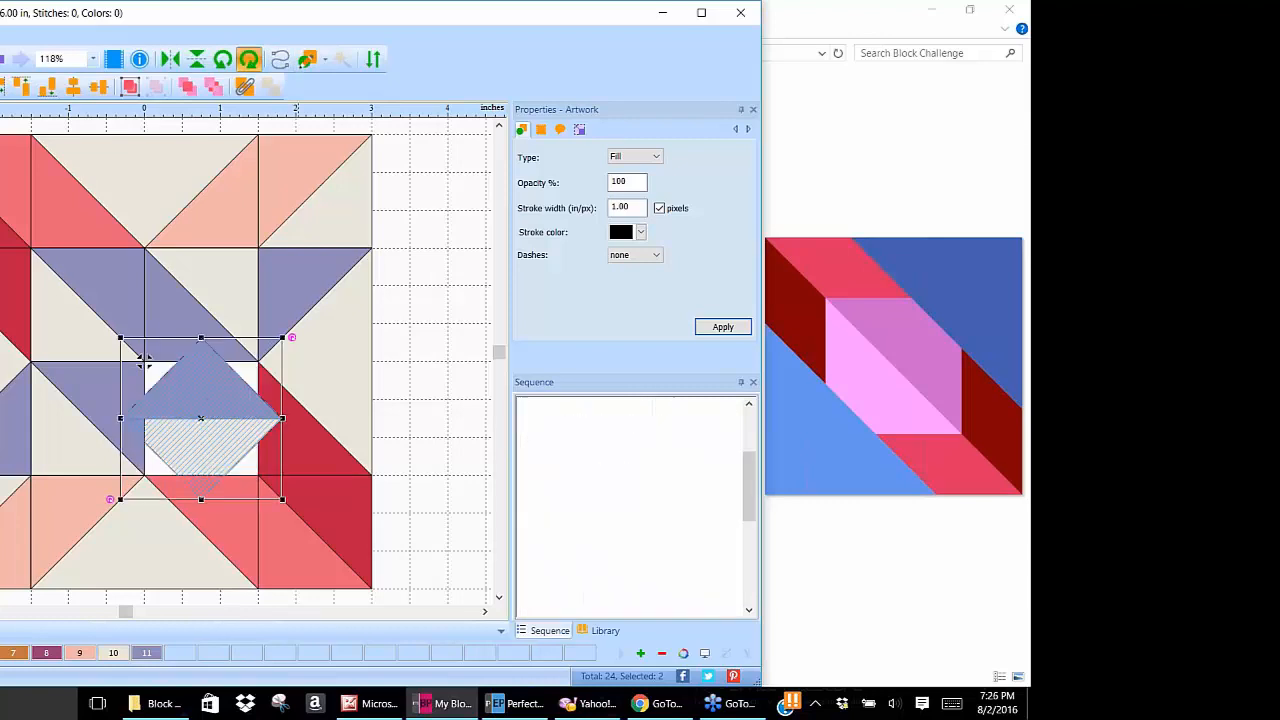
{"action": "left_click", "coordinate": [101, 386]}
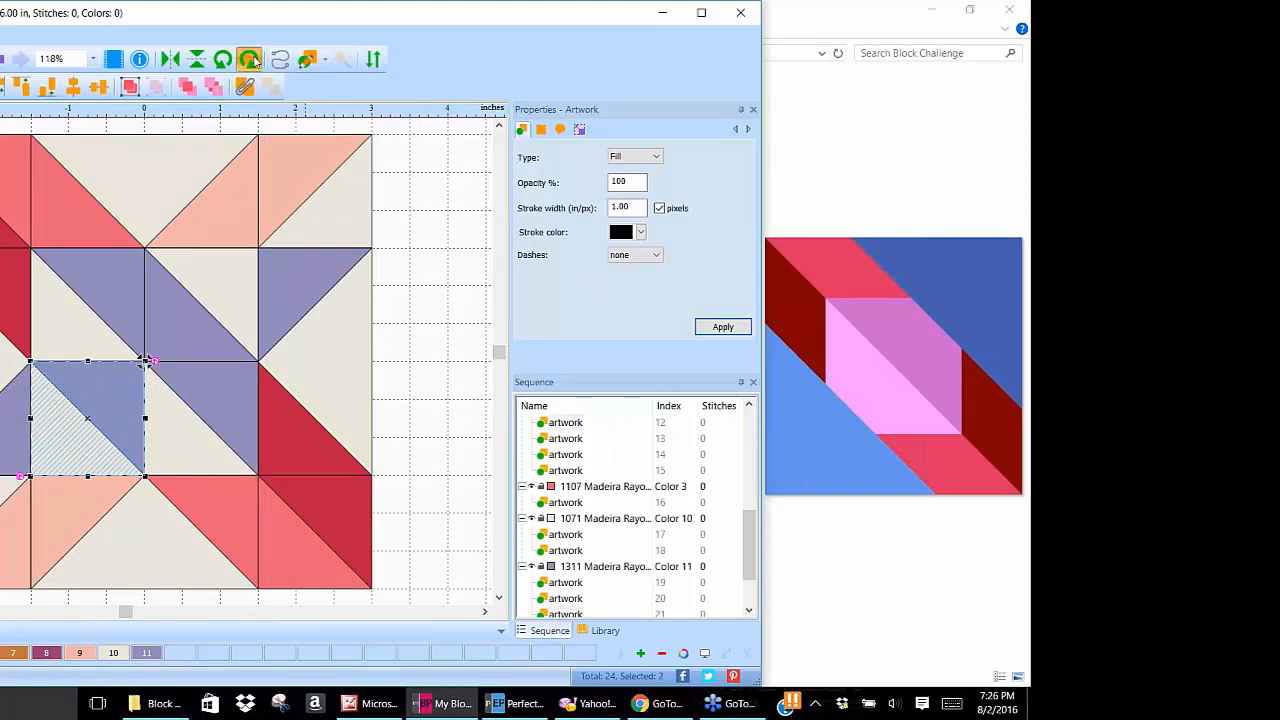
{"action": "left_click", "coordinate": [249, 59]}
{"action": "left_click", "coordinate": [250, 60]}
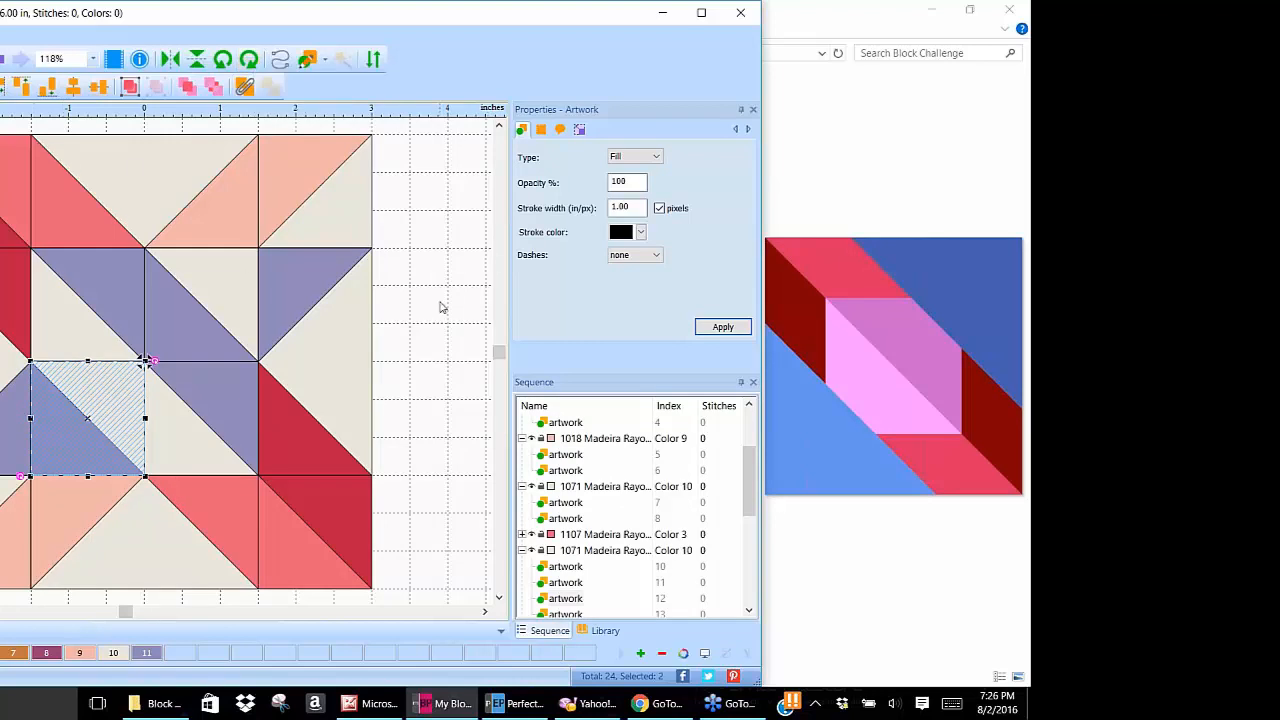
{"action": "left_click", "coordinate": [441, 304]}
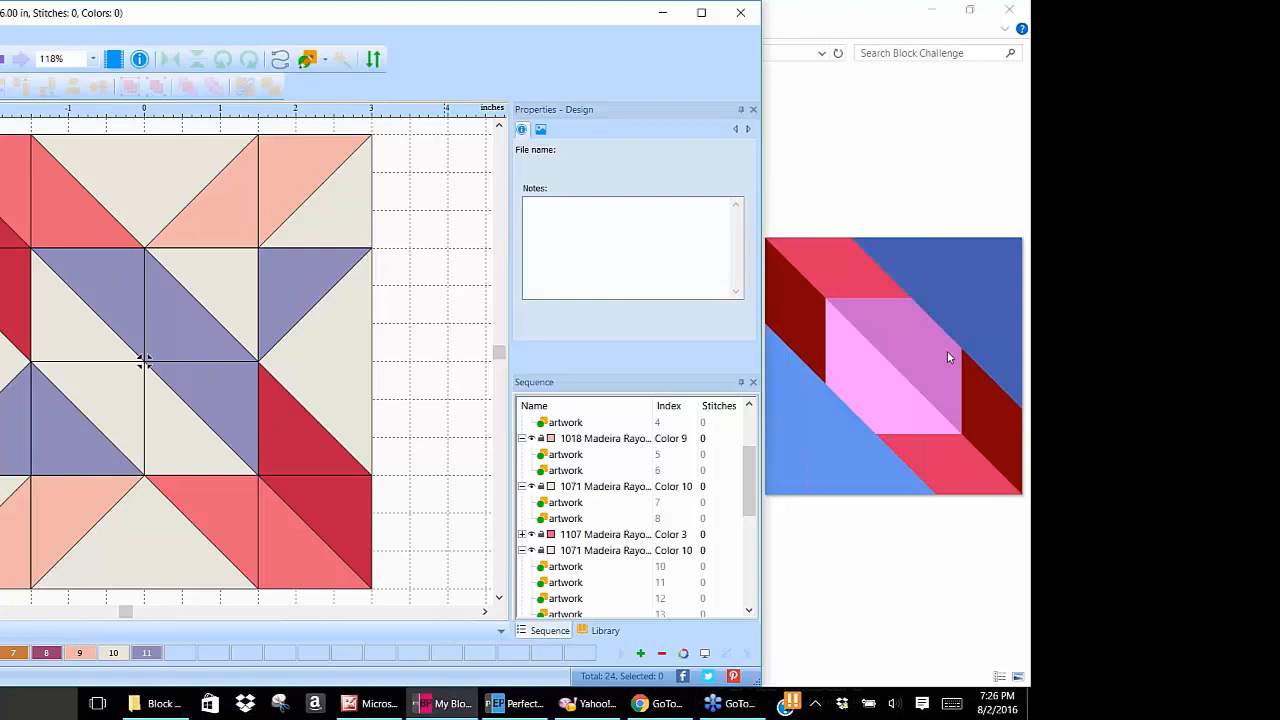
Recolor the three purple pieces forming the center's upper diagonal band with 1309 Candy Floss, and combine them into one piece.
{"action": "left_click", "coordinate": [119, 280]}
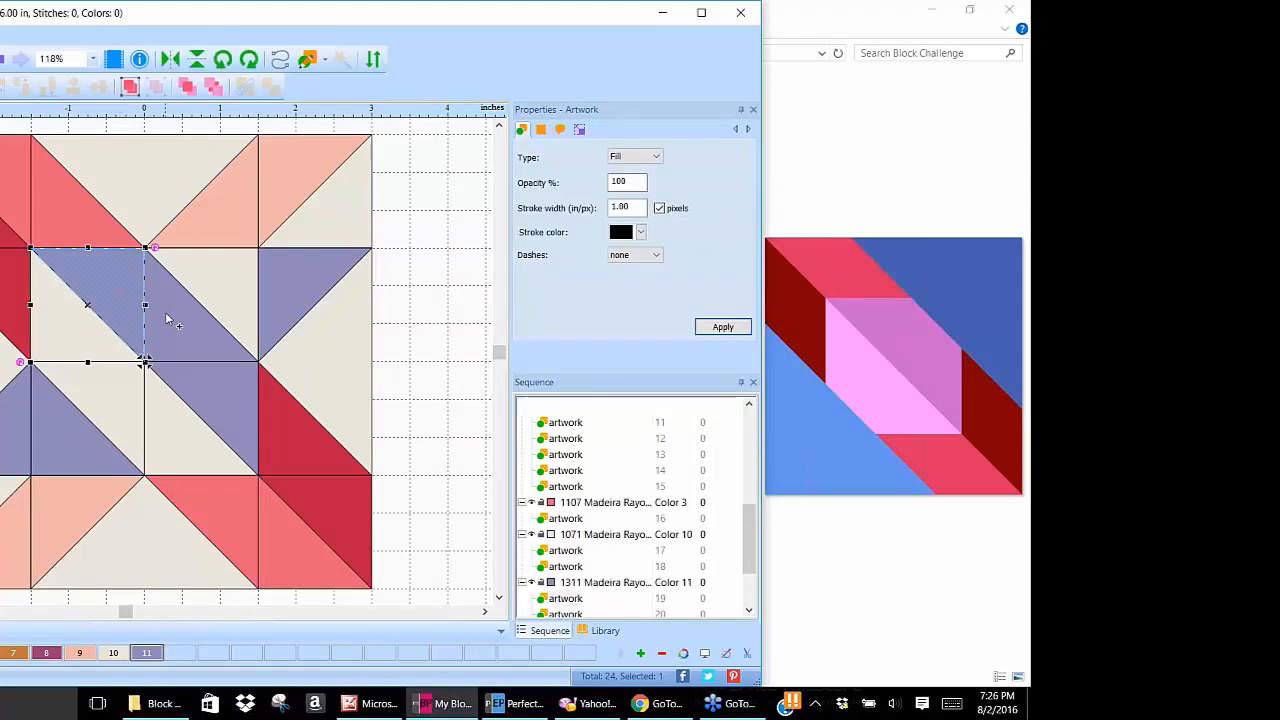
{"action": "left_click", "coordinate": [190, 345], "text": "shift"}
{"action": "left_click", "coordinate": [210, 401], "text": "shift"}
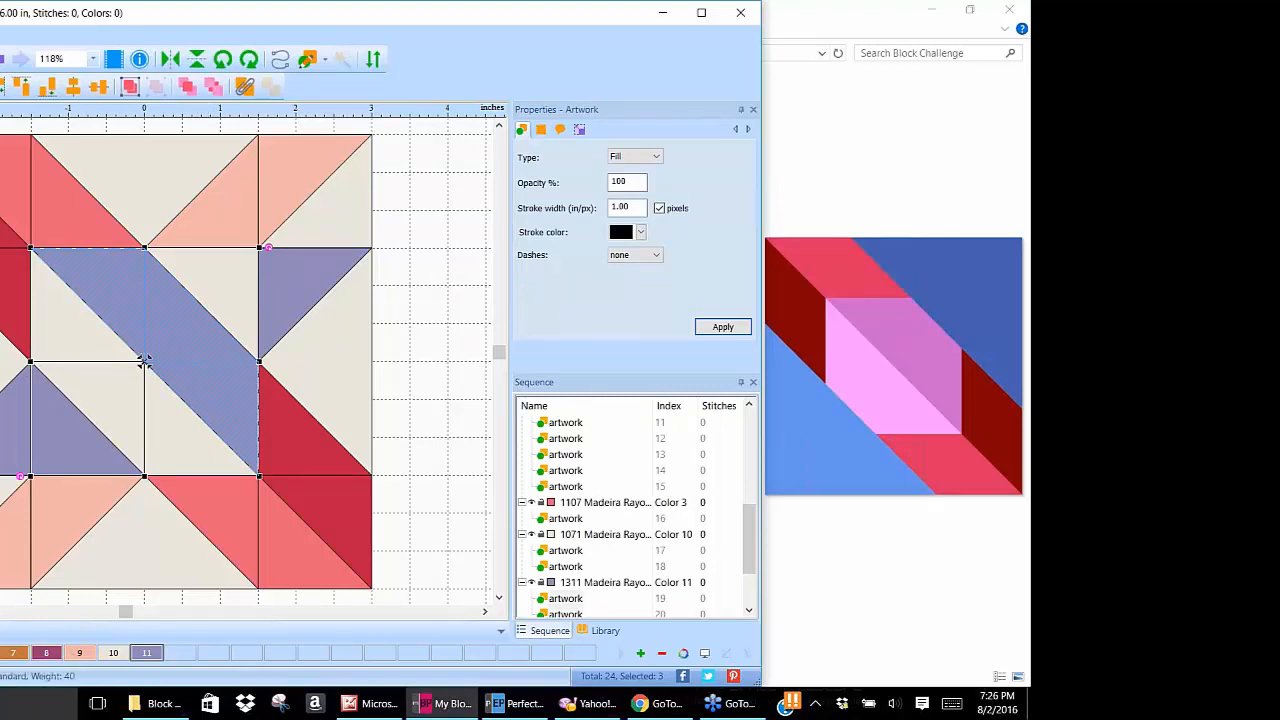
{"action": "left_click", "coordinate": [640, 653]}
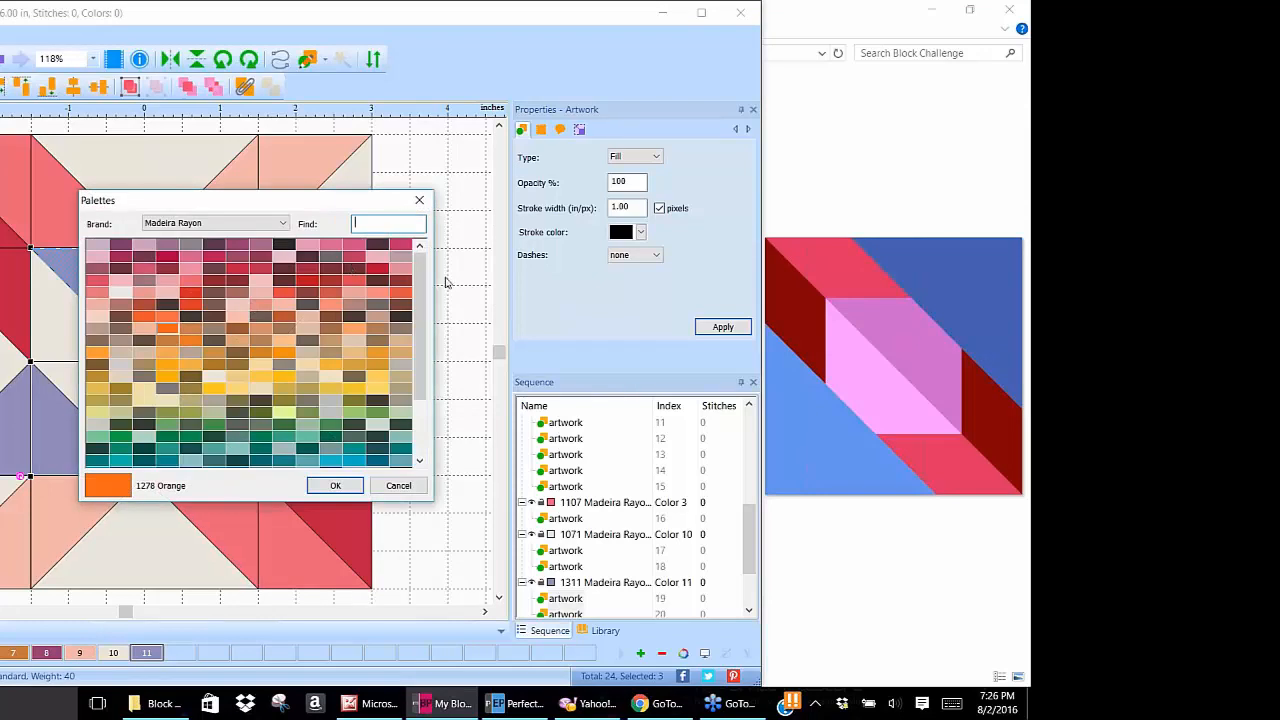
{"action": "left_click", "coordinate": [327, 245]}
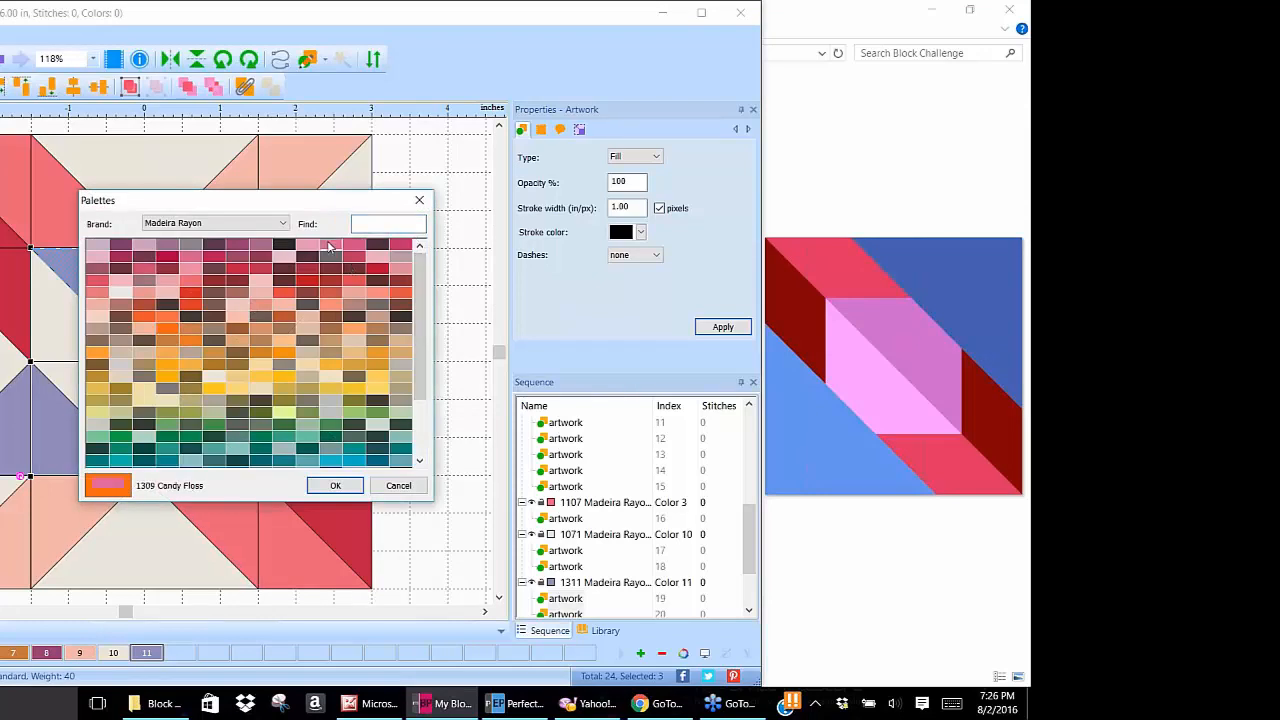
{"action": "left_click", "coordinate": [337, 486]}
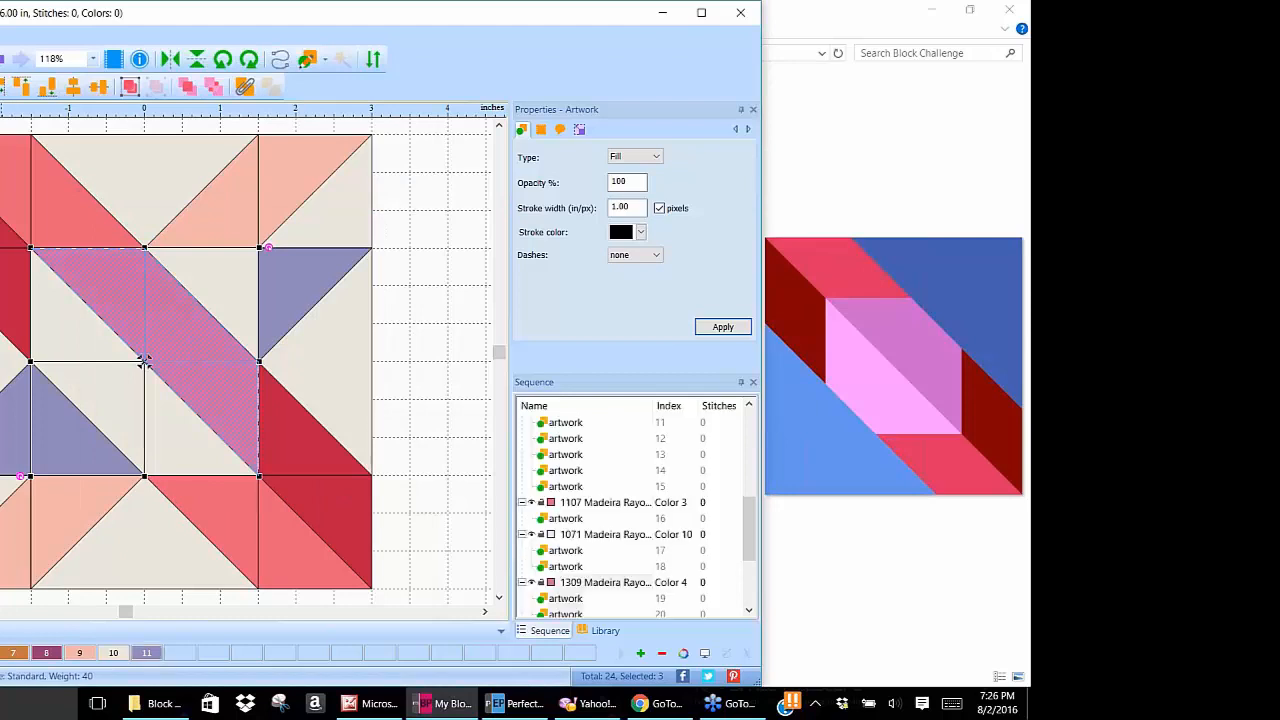
{"action": "left_click", "coordinate": [245, 86]}
{"action": "left_click", "coordinate": [416, 179]}
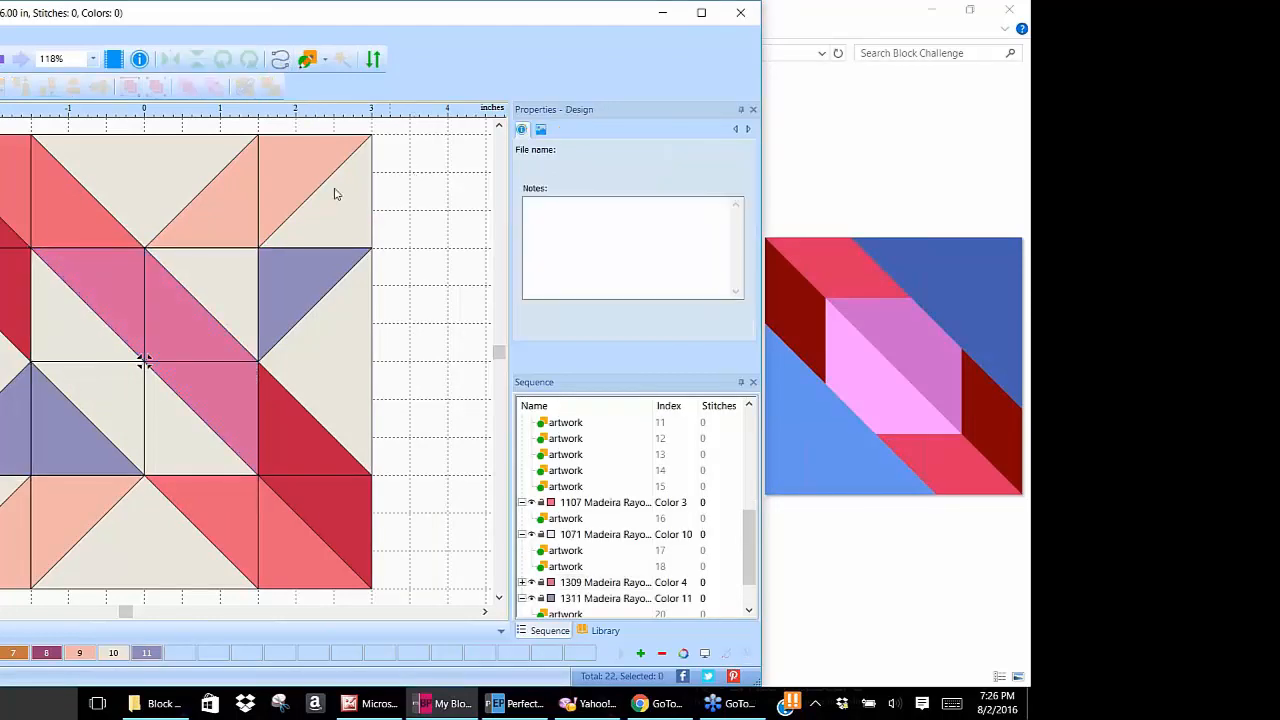
Recolor the three cream pieces forming the center's lower diagonal band with Madeira Rayon 1315, and combine them into one piece.
{"action": "left_click", "coordinate": [75, 345]}
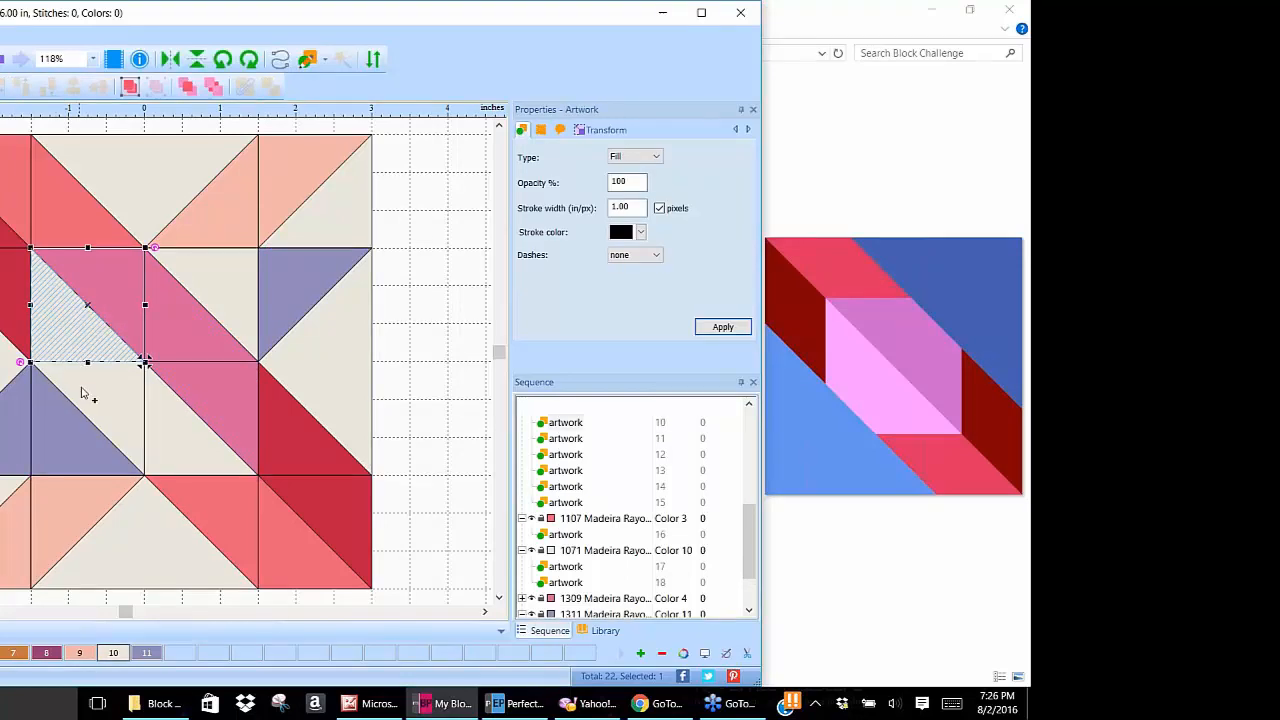
{"action": "left_click", "coordinate": [86, 394], "text": "shift"}
{"action": "left_click", "coordinate": [171, 437], "text": "shift"}
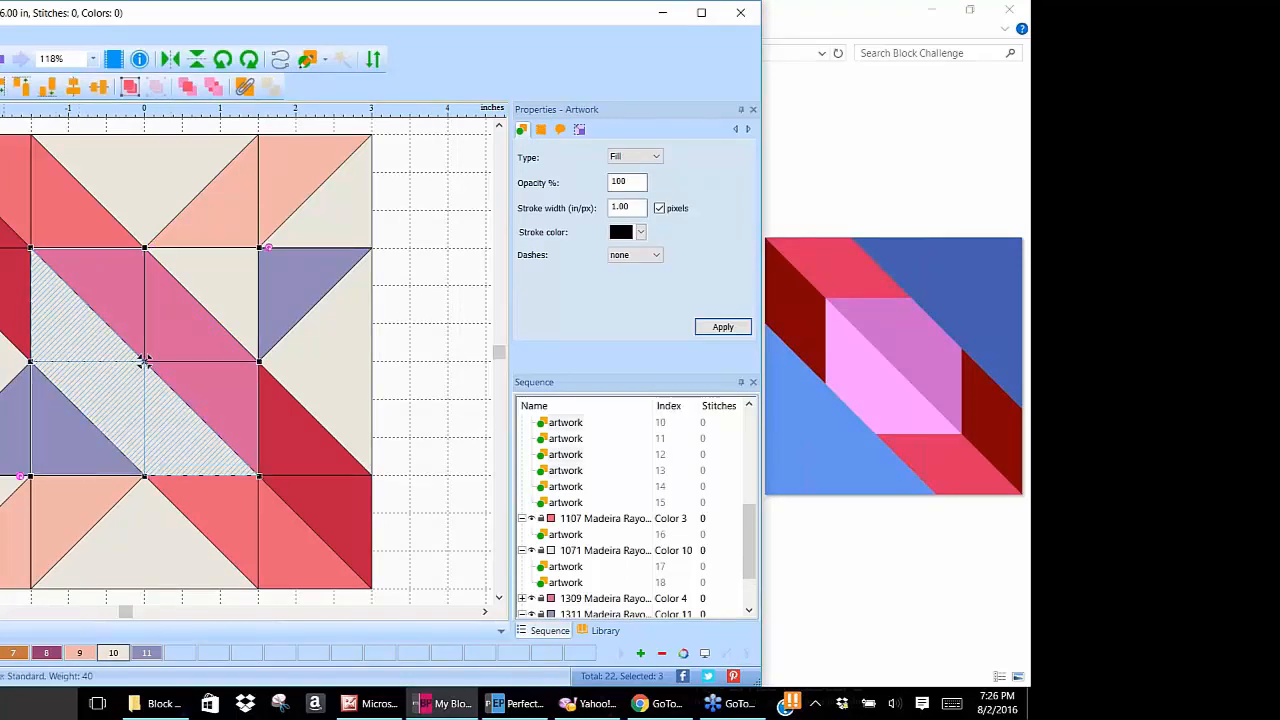
{"action": "left_click", "coordinate": [180, 653]}
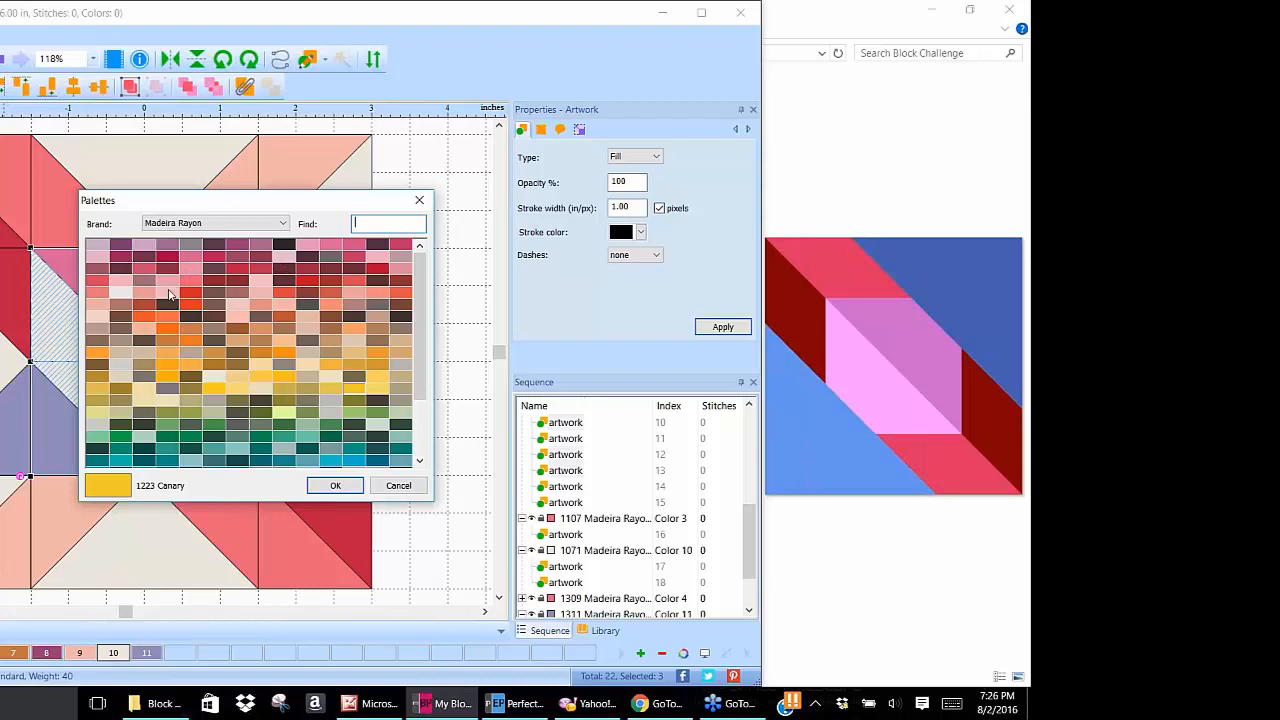
{"action": "left_click", "coordinate": [171, 282]}
{"action": "left_click", "coordinate": [336, 486]}
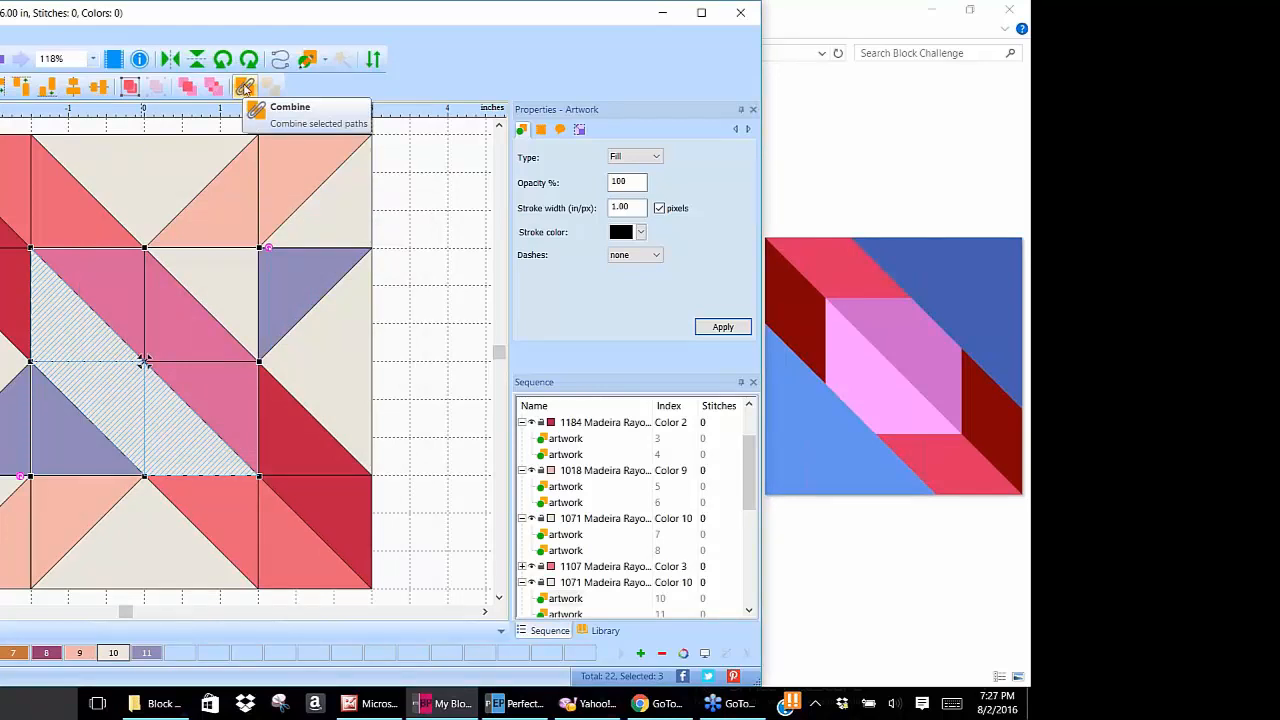
{"action": "left_click", "coordinate": [244, 88]}
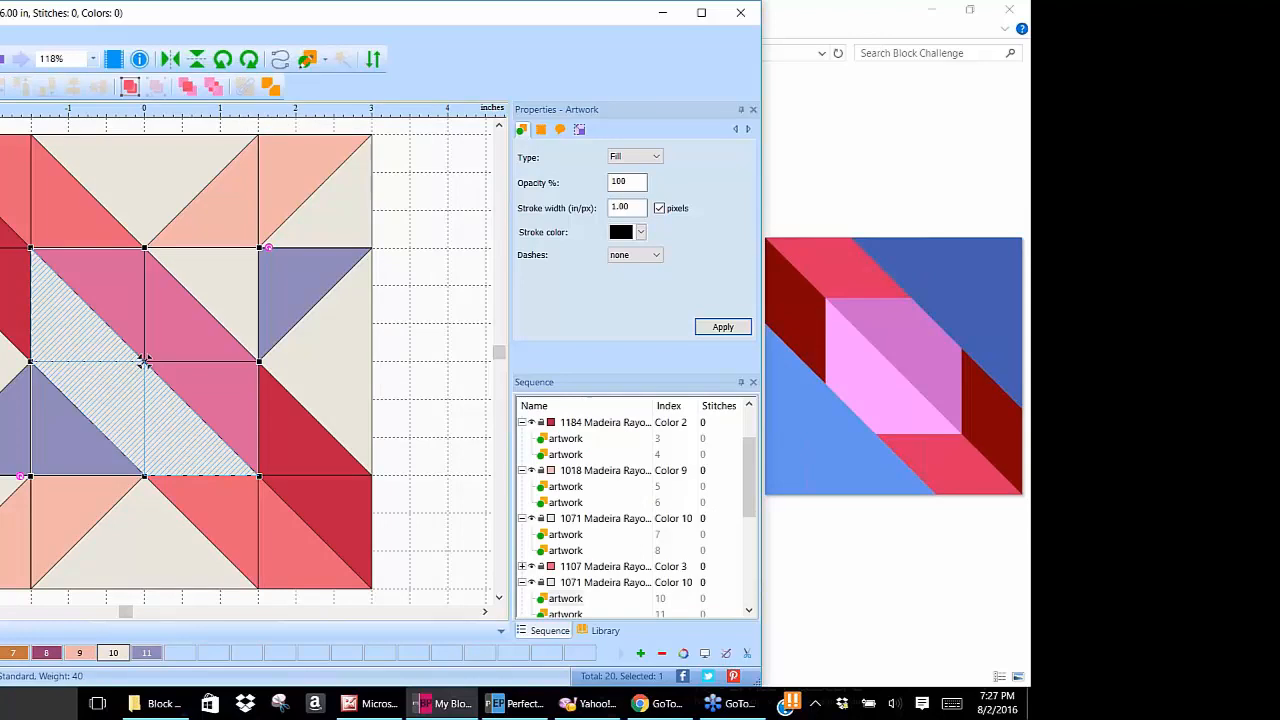
{"action": "left_click", "coordinate": [417, 297]}
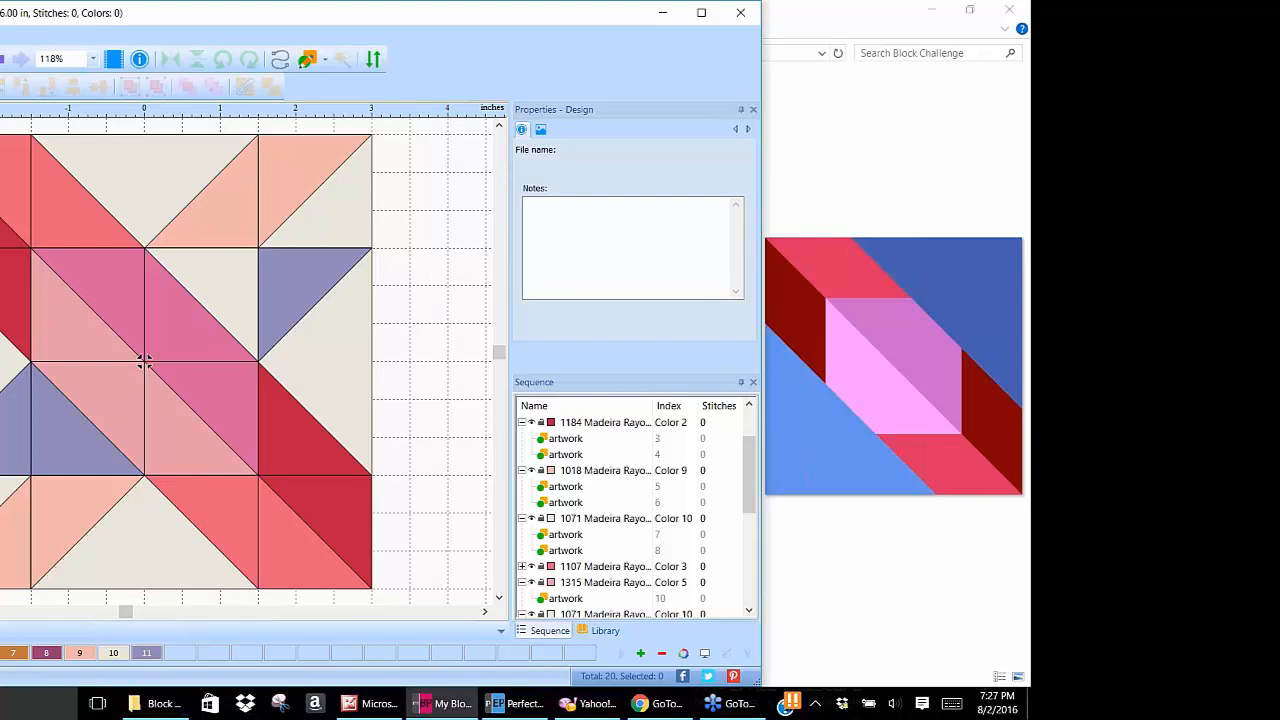
Combine the seven pieces filling the block's upper-right corner into one large triangle and recolor it with Madeira Rayon 1134.
{"action": "left_click", "coordinate": [139, 170]}
{"action": "left_click", "coordinate": [208, 209], "text": "shift"}
{"action": "left_click", "coordinate": [305, 168], "text": "shift"}
{"action": "left_click", "coordinate": [349, 200], "text": "shift"}
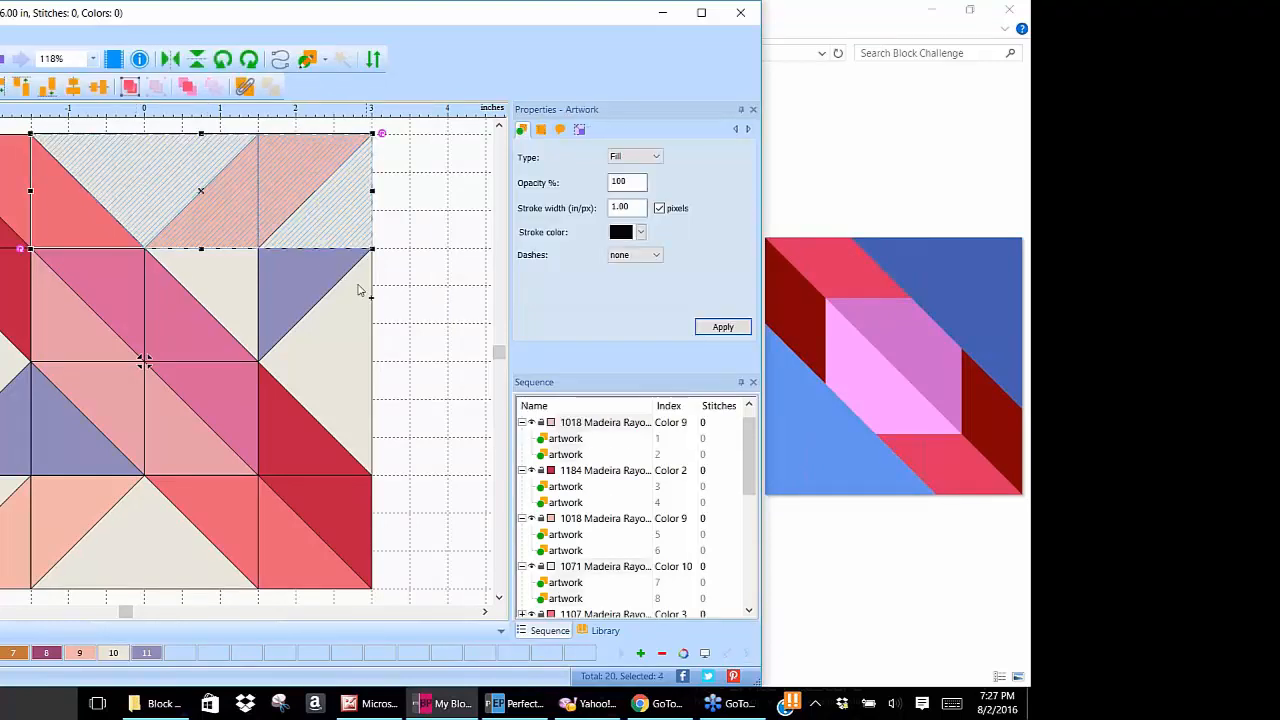
{"action": "left_click", "coordinate": [340, 315], "text": "shift"}
{"action": "left_click", "coordinate": [363, 371], "text": "shift"}
{"action": "left_click", "coordinate": [232, 293], "text": "shift"}
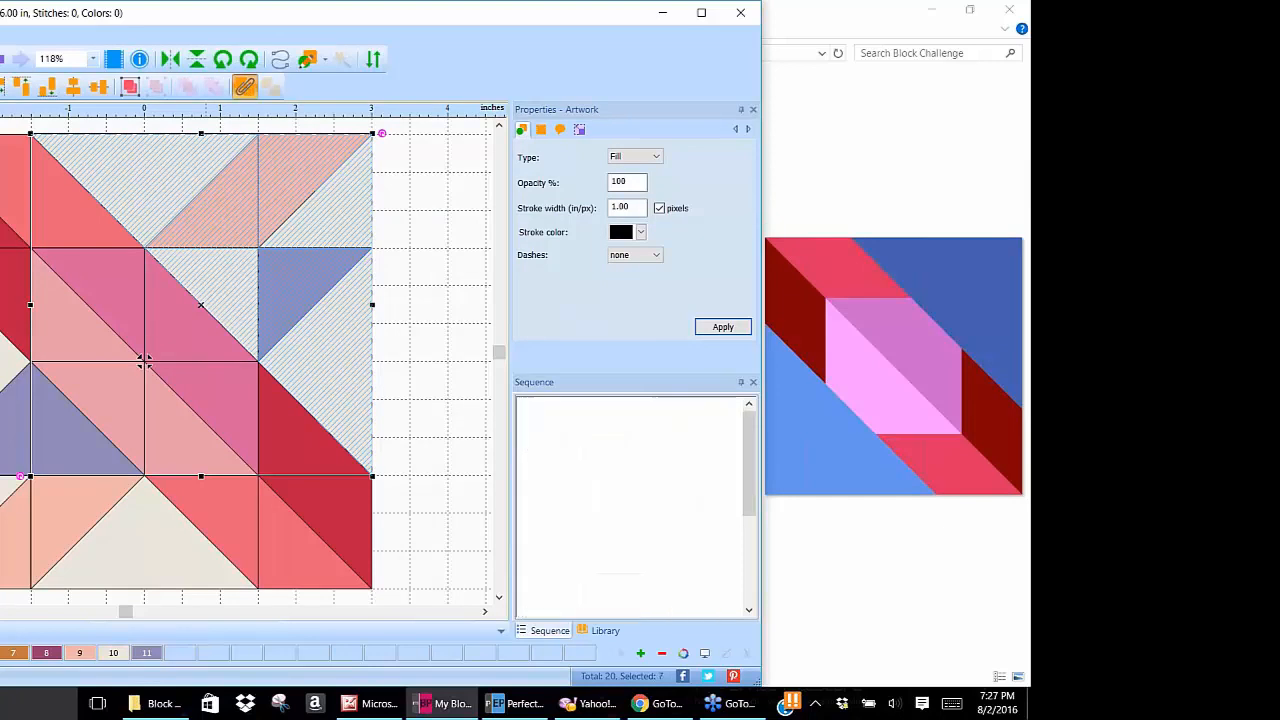
{"action": "left_click", "coordinate": [244, 86]}
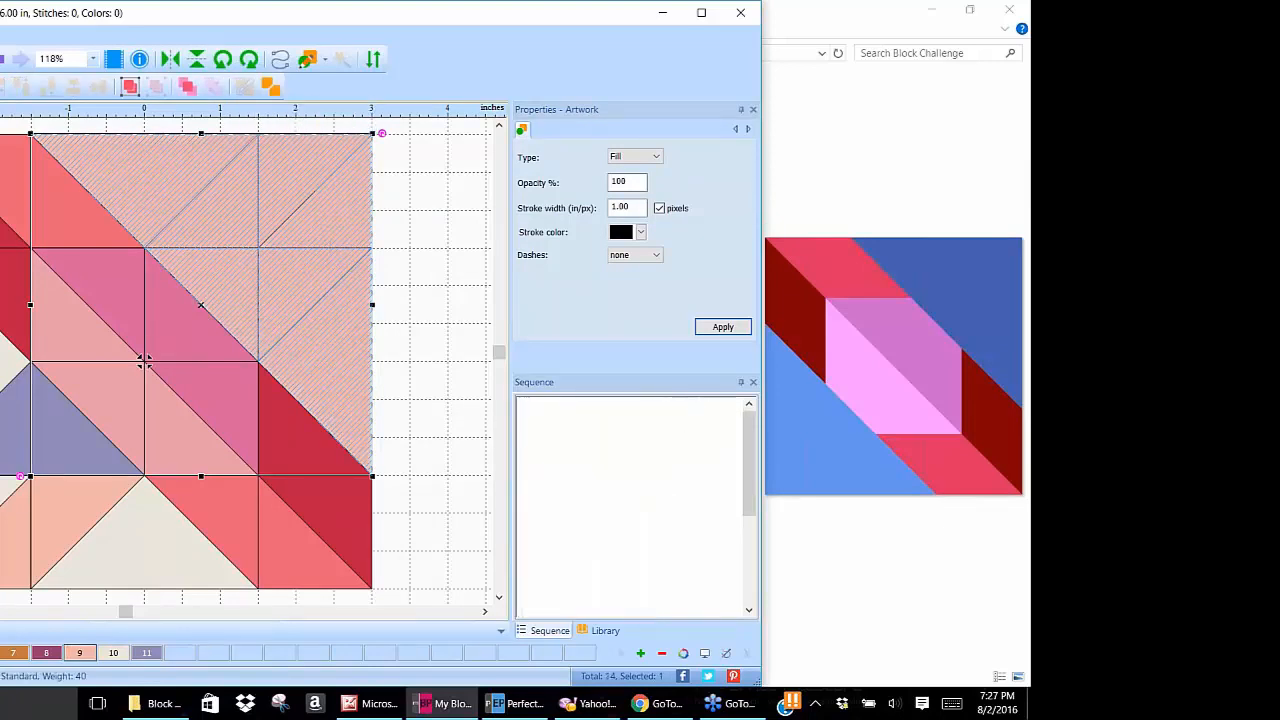
{"action": "key", "text": "Escape"}
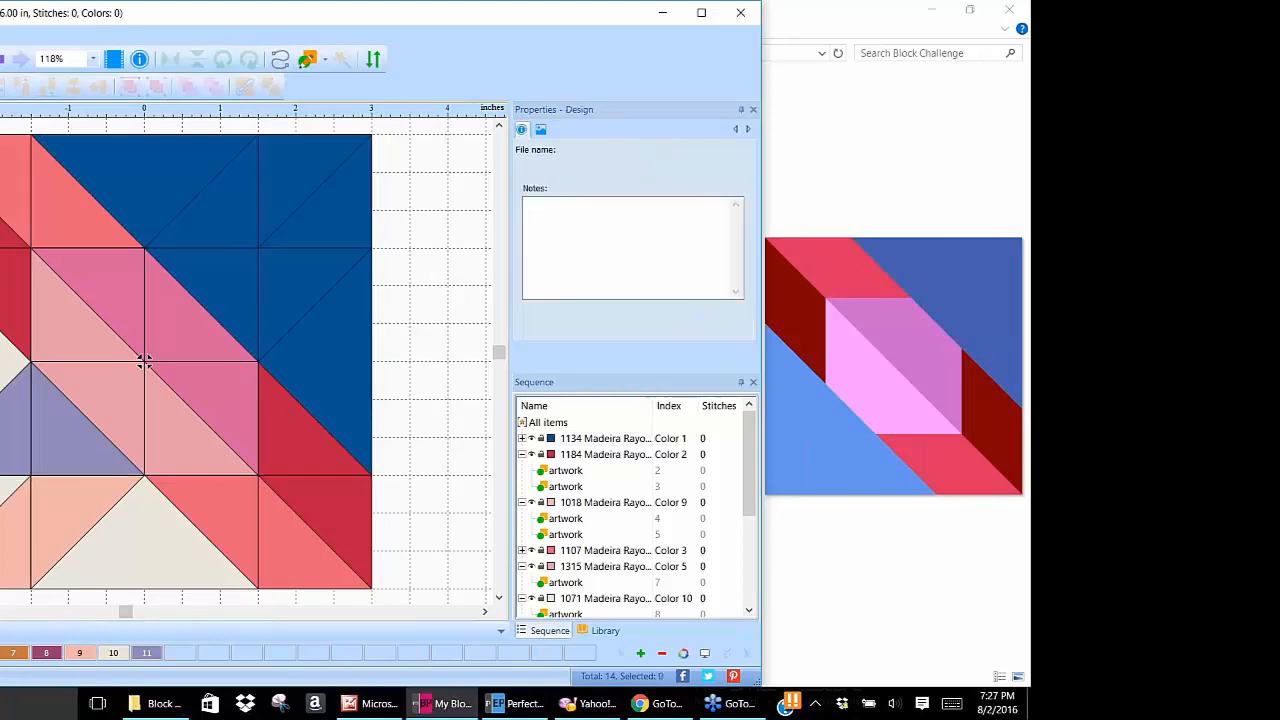
Combine the seven pieces filling the block's lower-left corner into one large triangle and recolor it with Madeira Rayon 1134.
{"action": "left_click", "coordinate": [1, 300]}
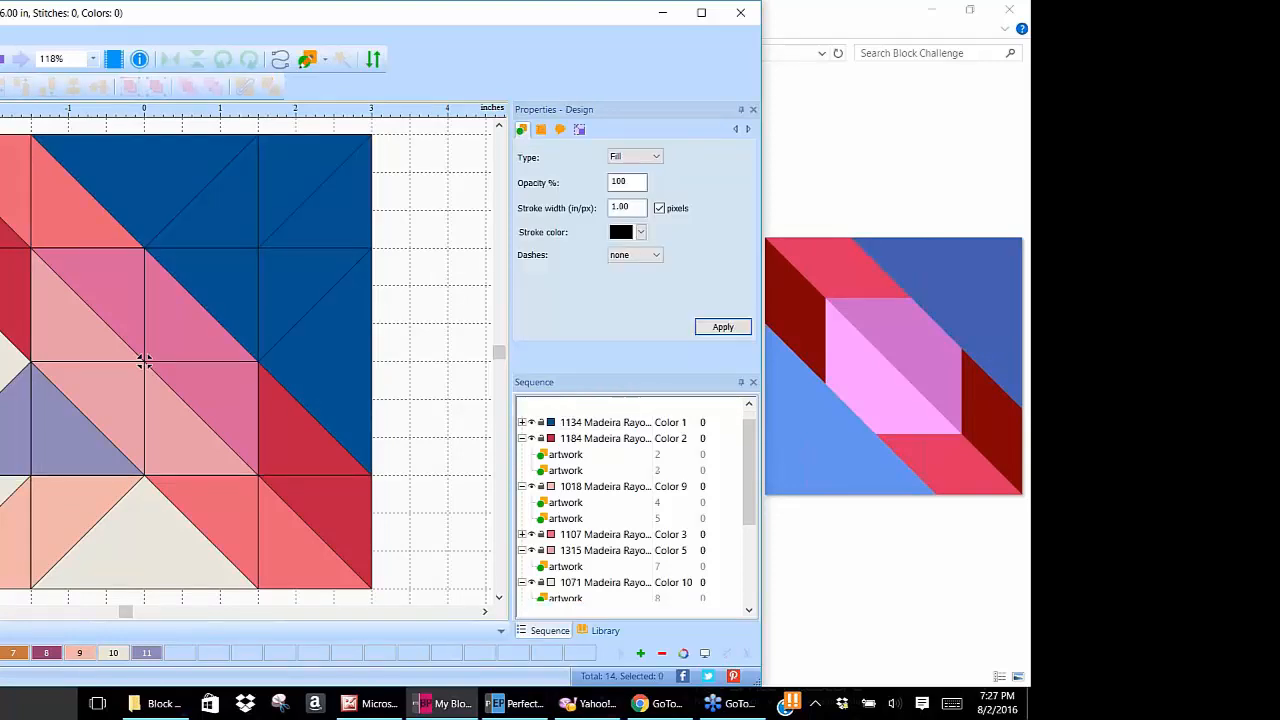
{"action": "left_click", "coordinate": [2, 365], "text": "ctrl"}
{"action": "left_click", "coordinate": [3, 425], "text": "ctrl"}
{"action": "left_click", "coordinate": [5, 525], "text": "ctrl"}
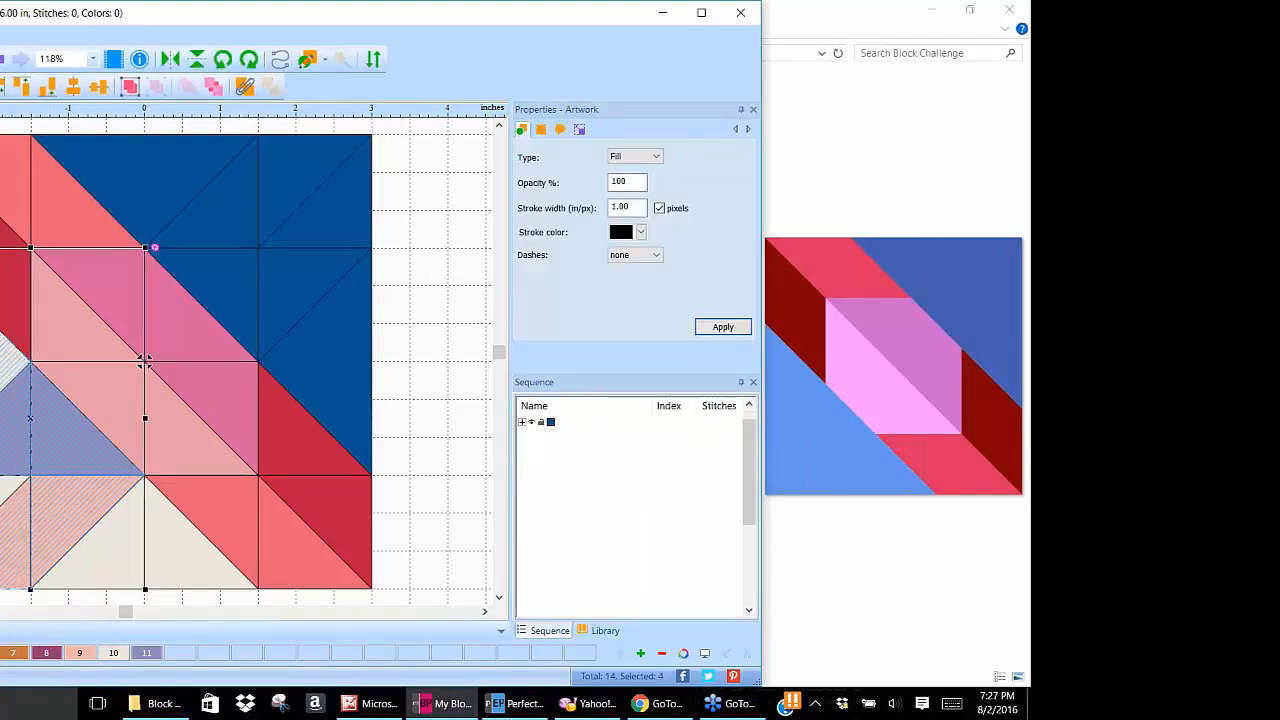
{"action": "left_click", "coordinate": [190, 577], "text": "ctrl"}
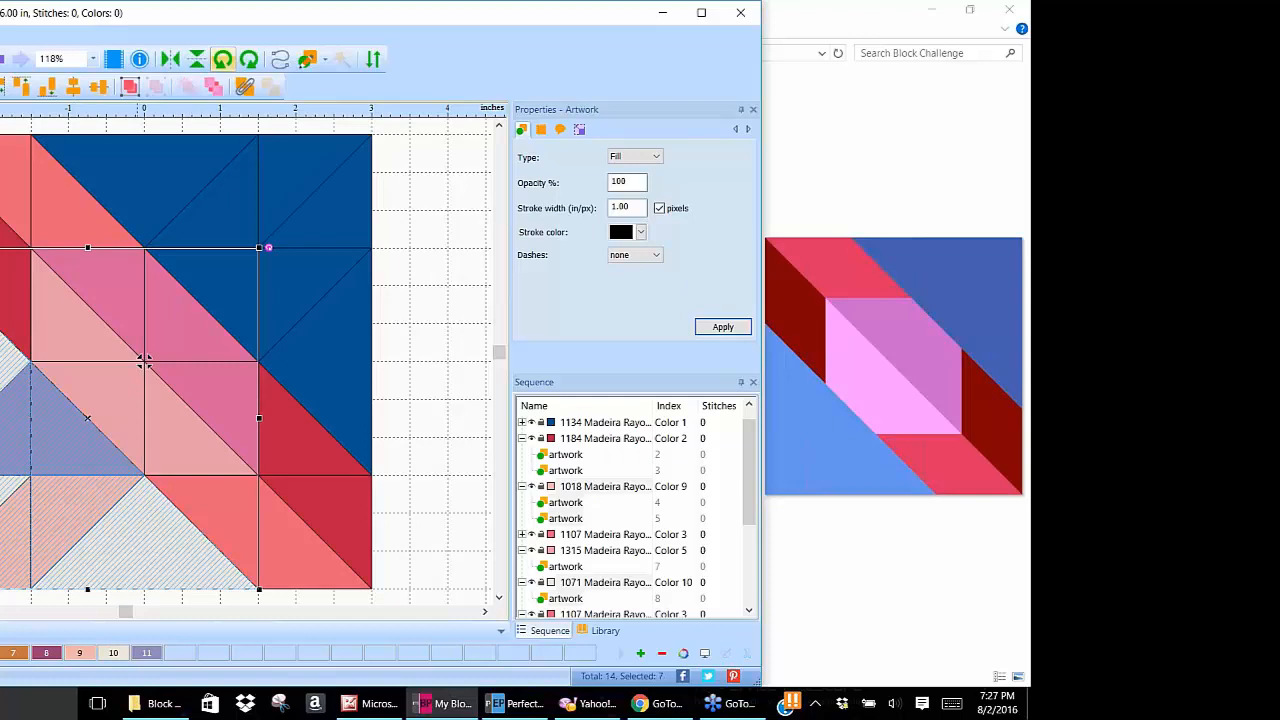
{"action": "left_click", "coordinate": [245, 87]}
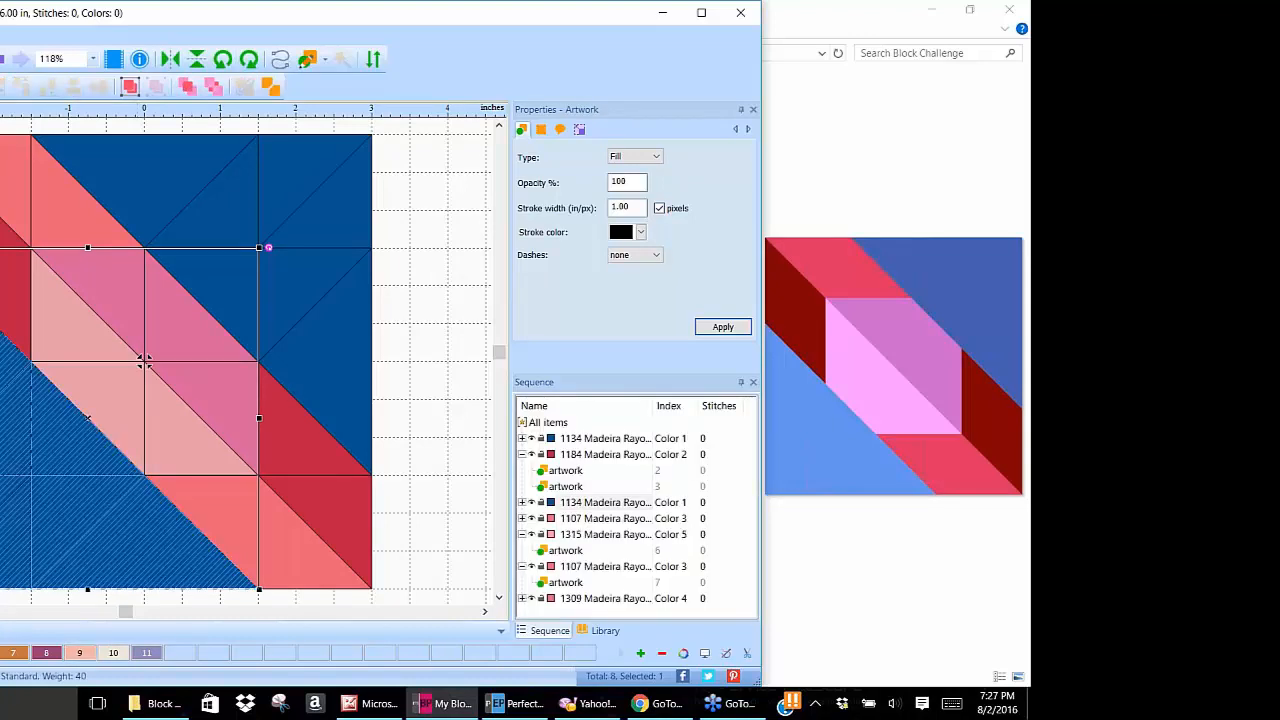
{"action": "left_click", "coordinate": [421, 336]}
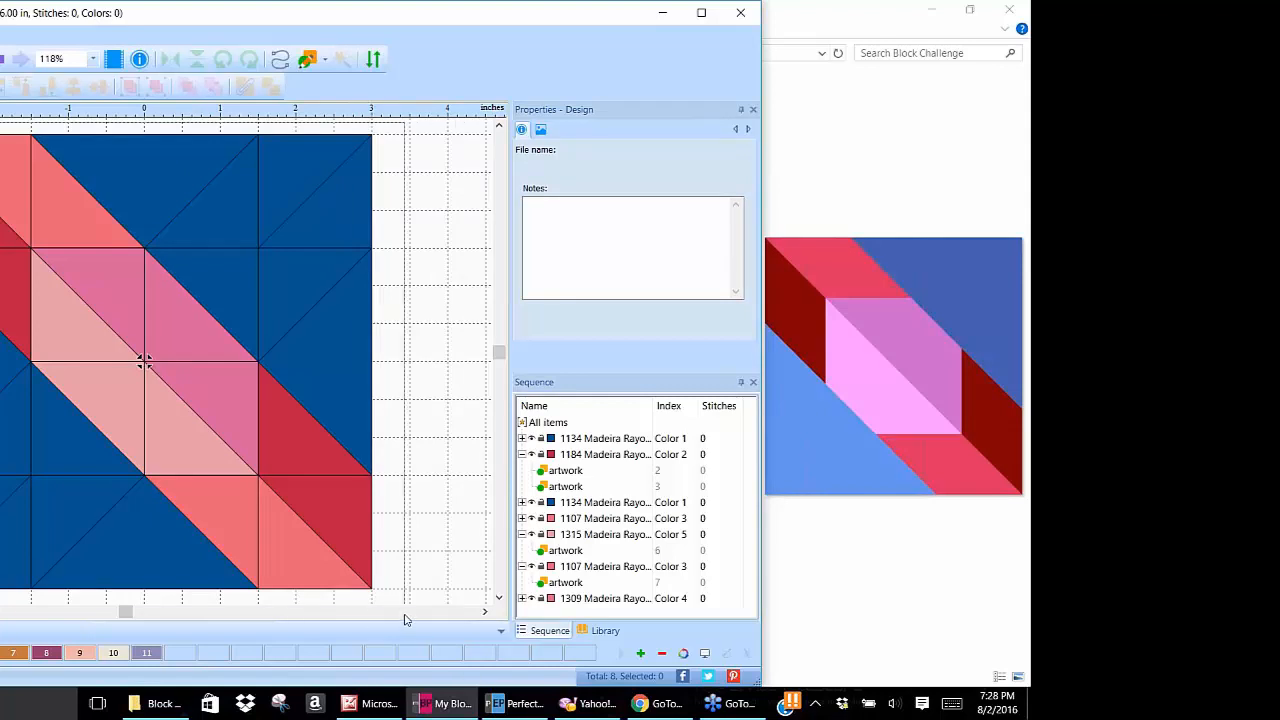
Set the stroke width of all the block's pieces to 0 pixels to remove their outlines.
{"action": "key", "text": "ctrl+a"}
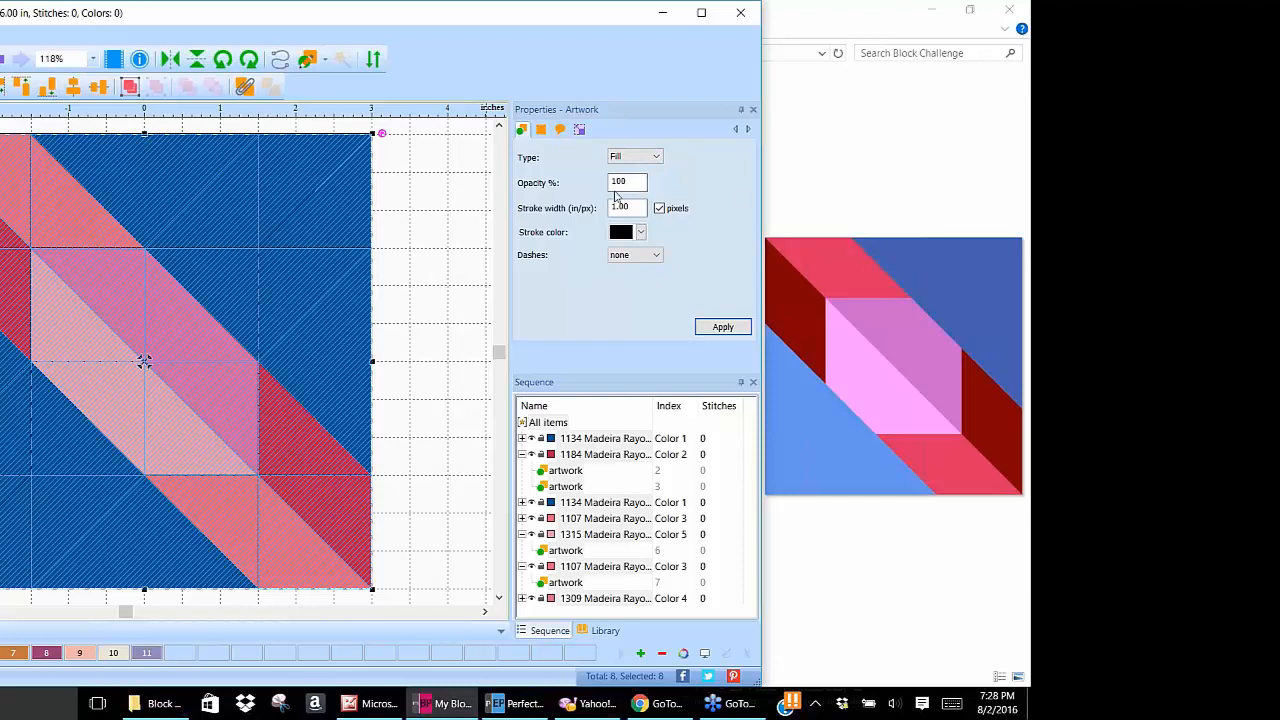
{"action": "double_click", "coordinate": [615, 206]}
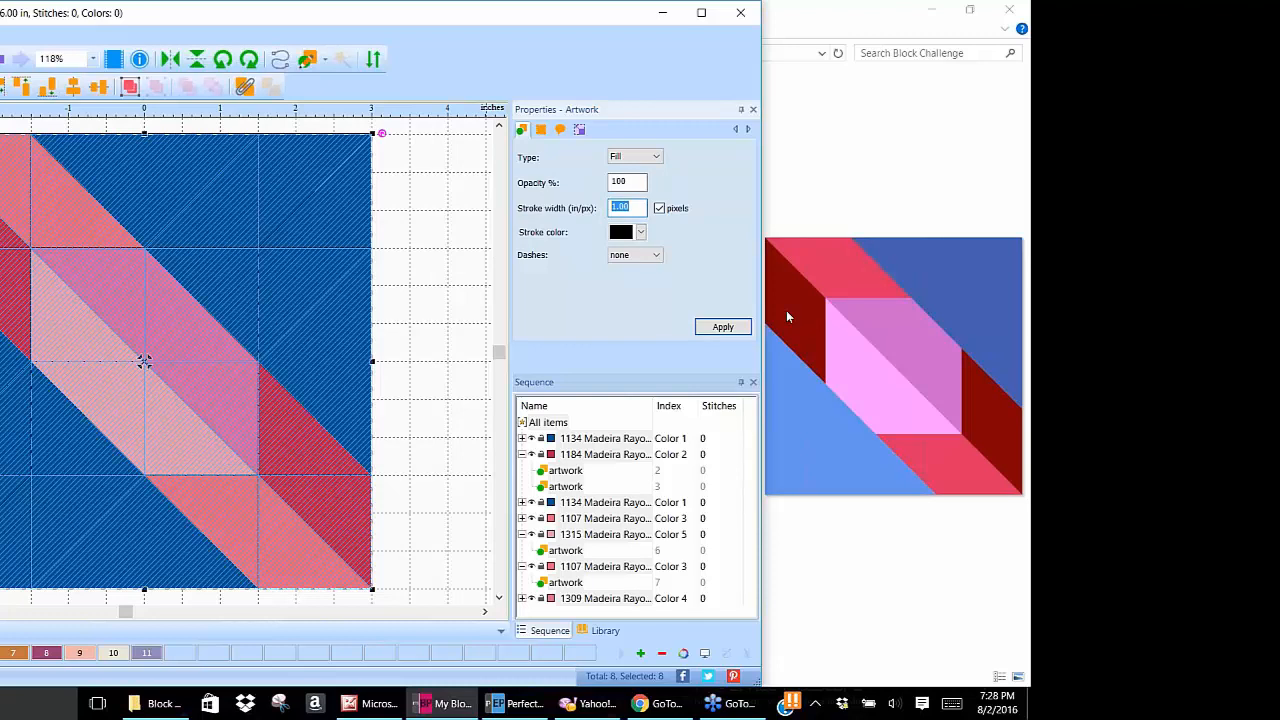
{"action": "type", "text": "0"}
{"action": "left_click", "coordinate": [720, 325]}
{"action": "left_click", "coordinate": [444, 236]}
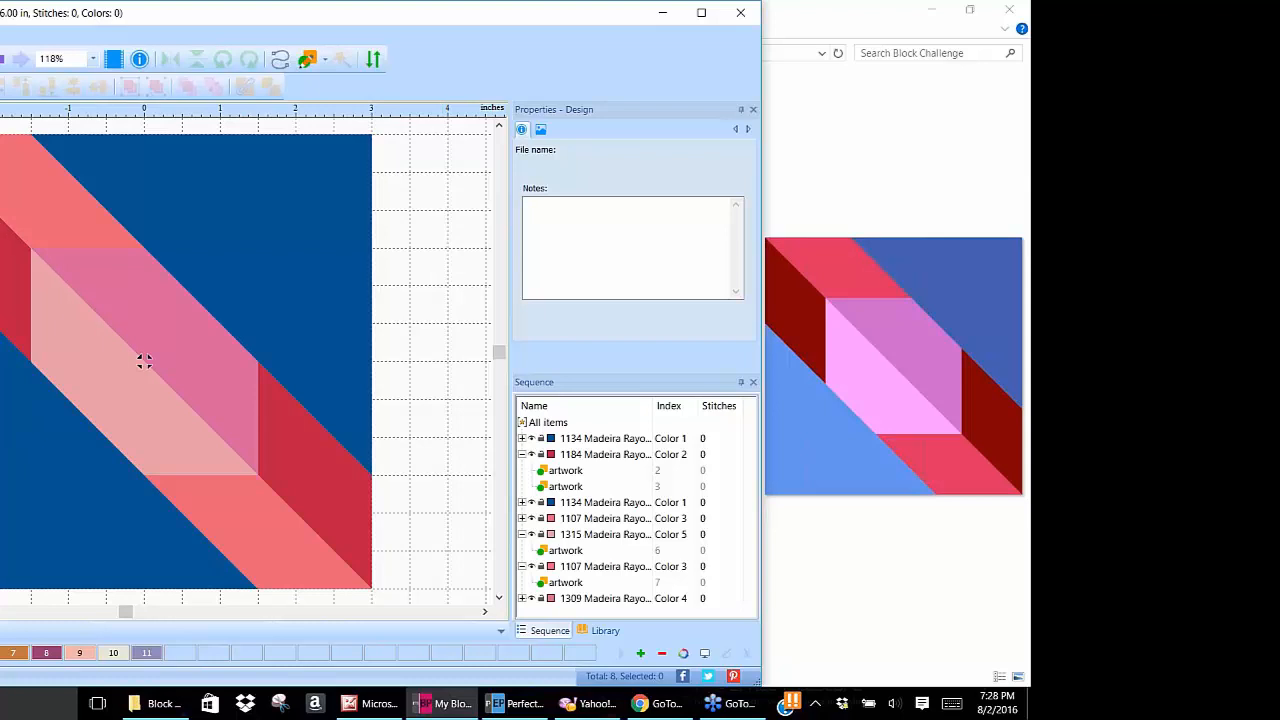
Open the in-the-hoop piecing setup for the whole block and set the hoop to BabyLock-Brother 200x200.
{"action": "left_click_drag", "start_coordinate": [2, 124], "coordinate": [394, 599]}
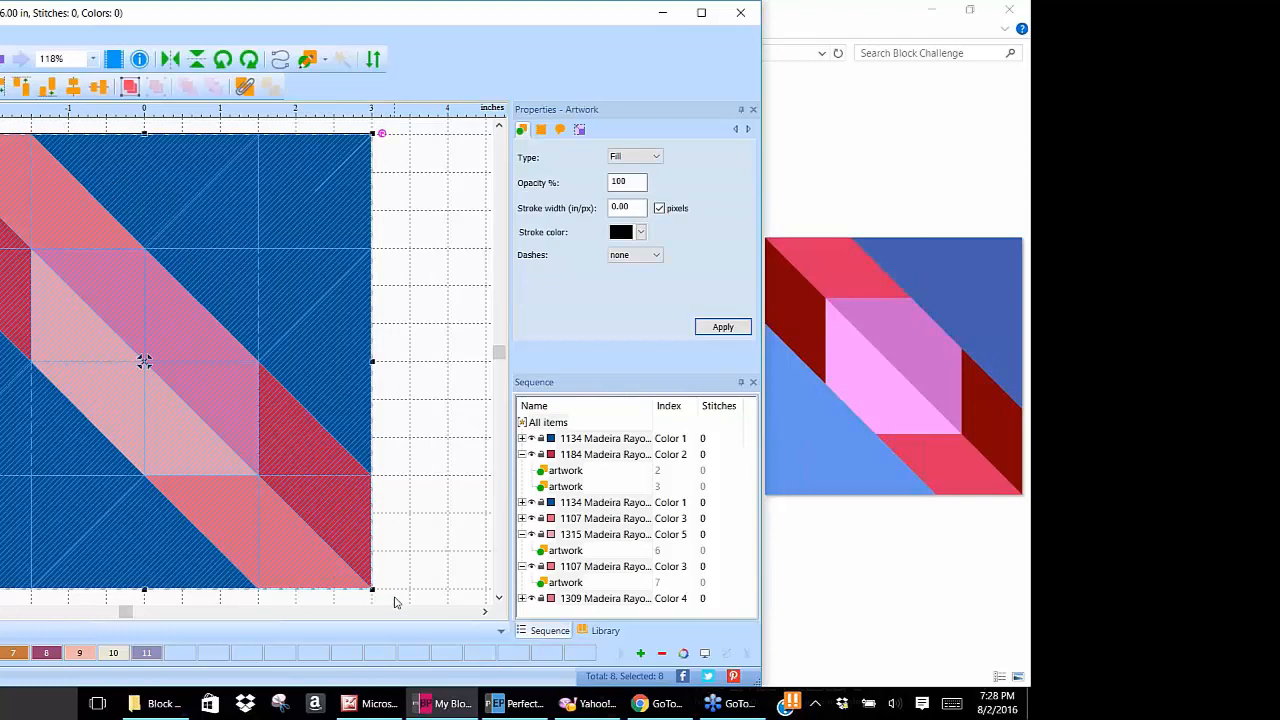
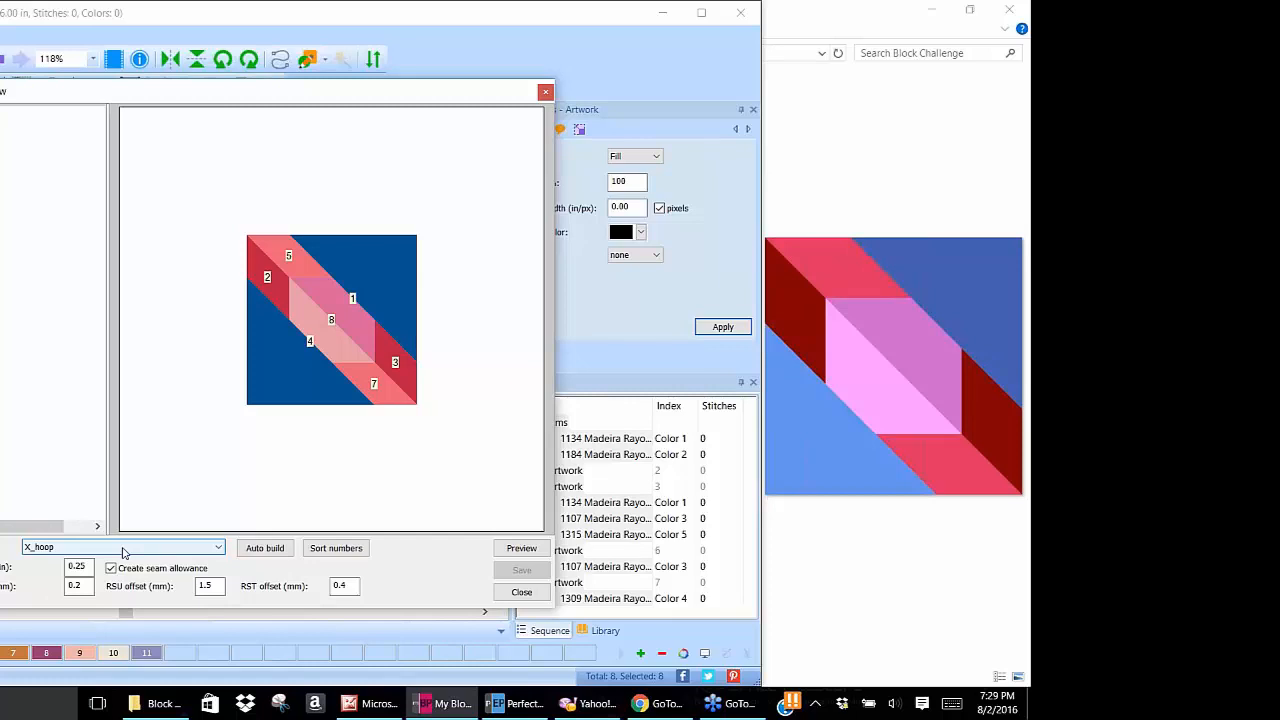
{"action": "left_click", "coordinate": [217, 548]}
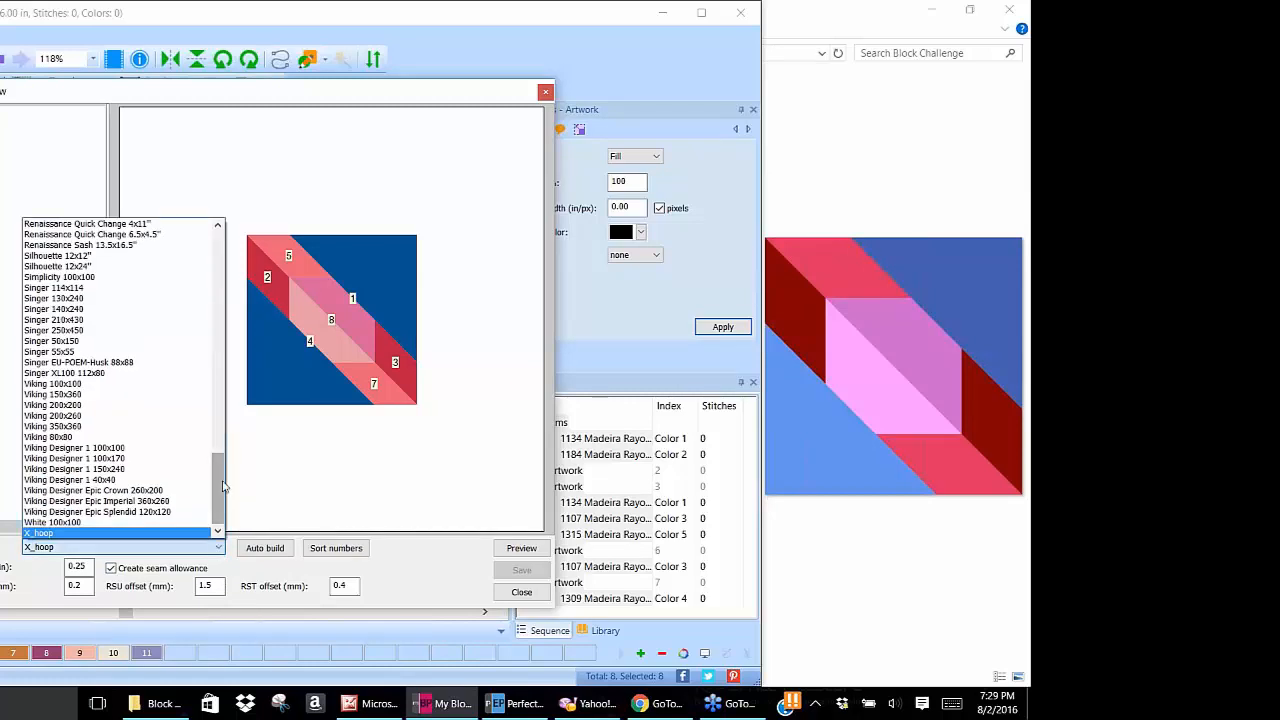
{"action": "scroll", "coordinate": [222, 466], "scroll_direction": "up", "scroll_amount": 2}
{"action": "left_click_drag", "start_coordinate": [222, 466], "coordinate": [238, 217]}
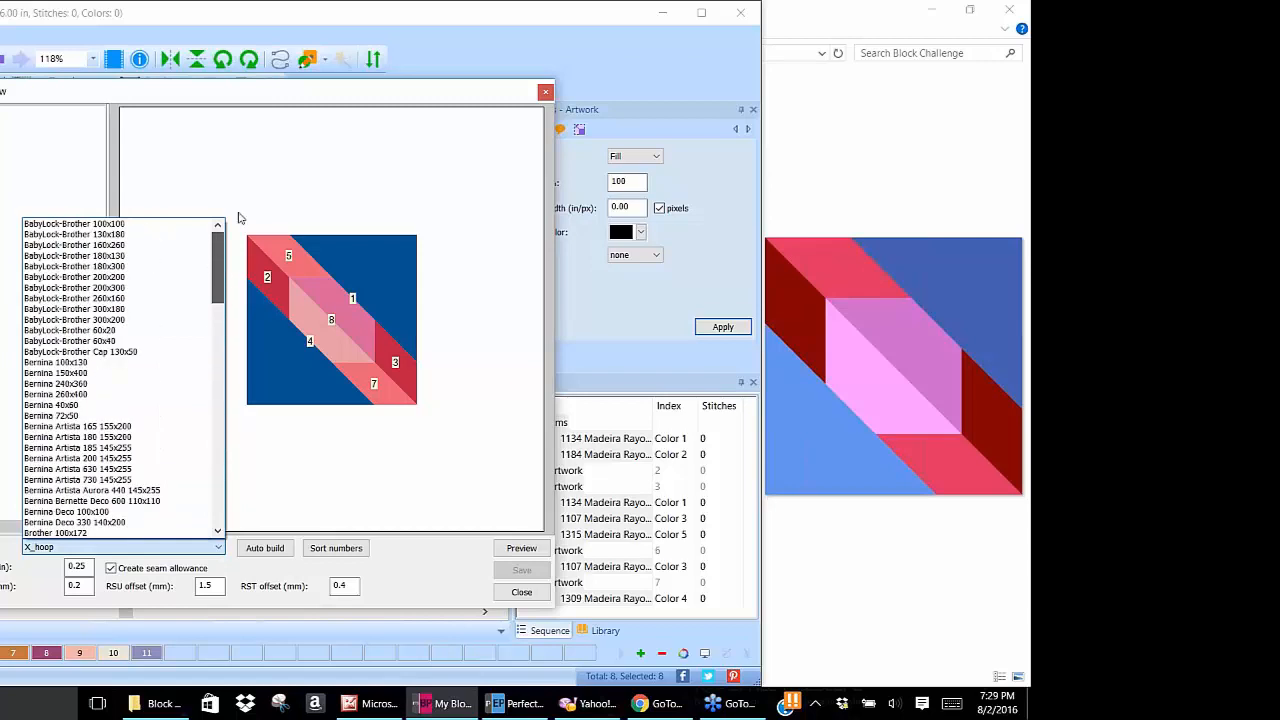
{"action": "left_click", "coordinate": [57, 277]}
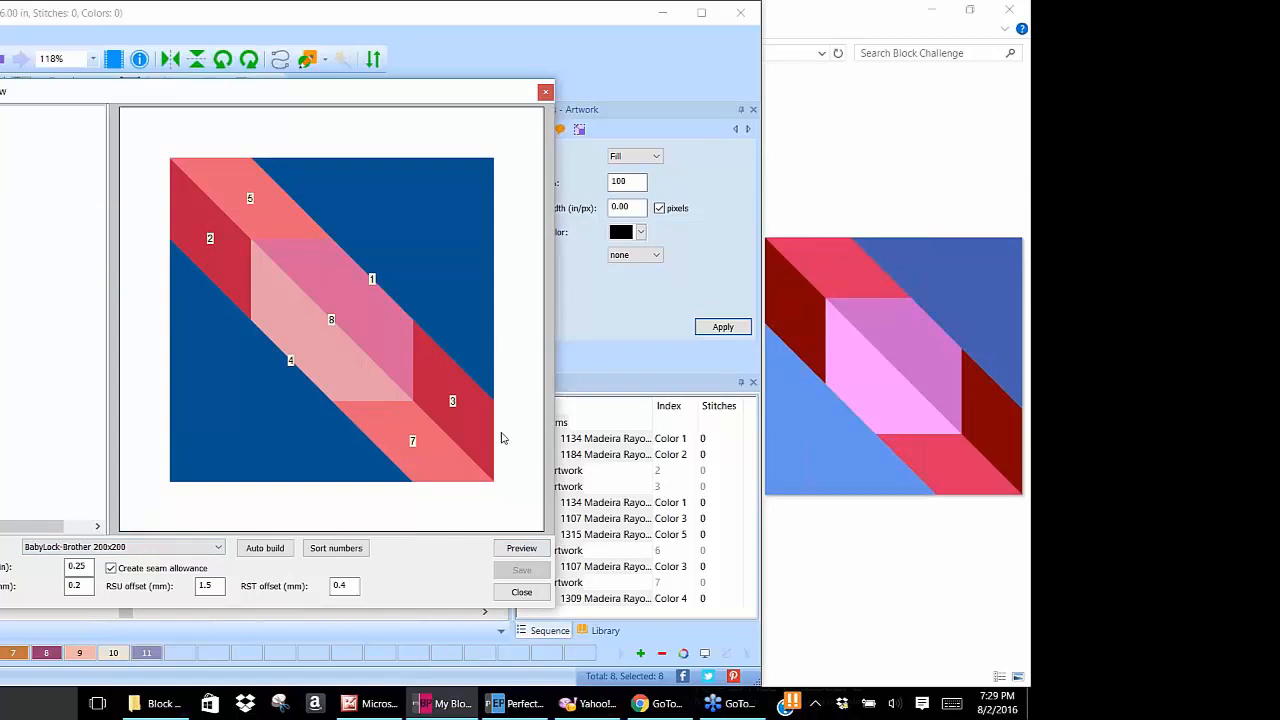
Try to build the piecing tree automatically for the block, and close the piecing setup.
{"action": "left_click", "coordinate": [264, 548]}
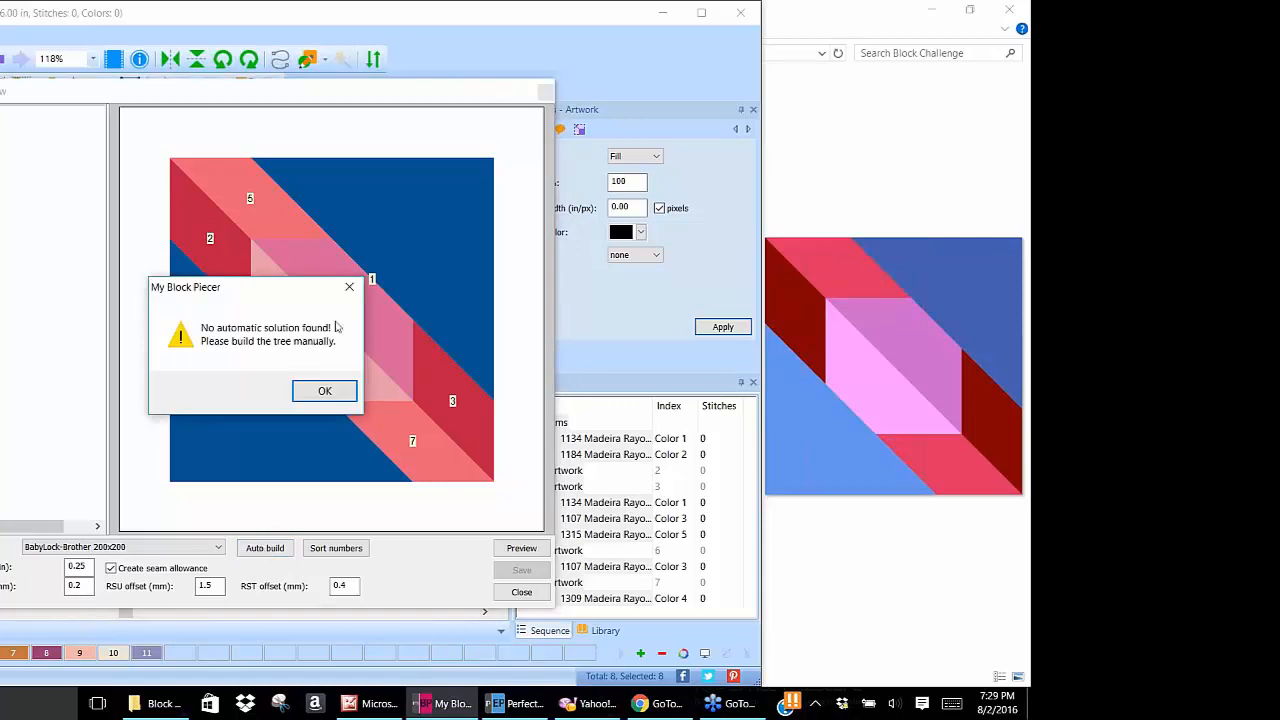
{"action": "left_click", "coordinate": [323, 392]}
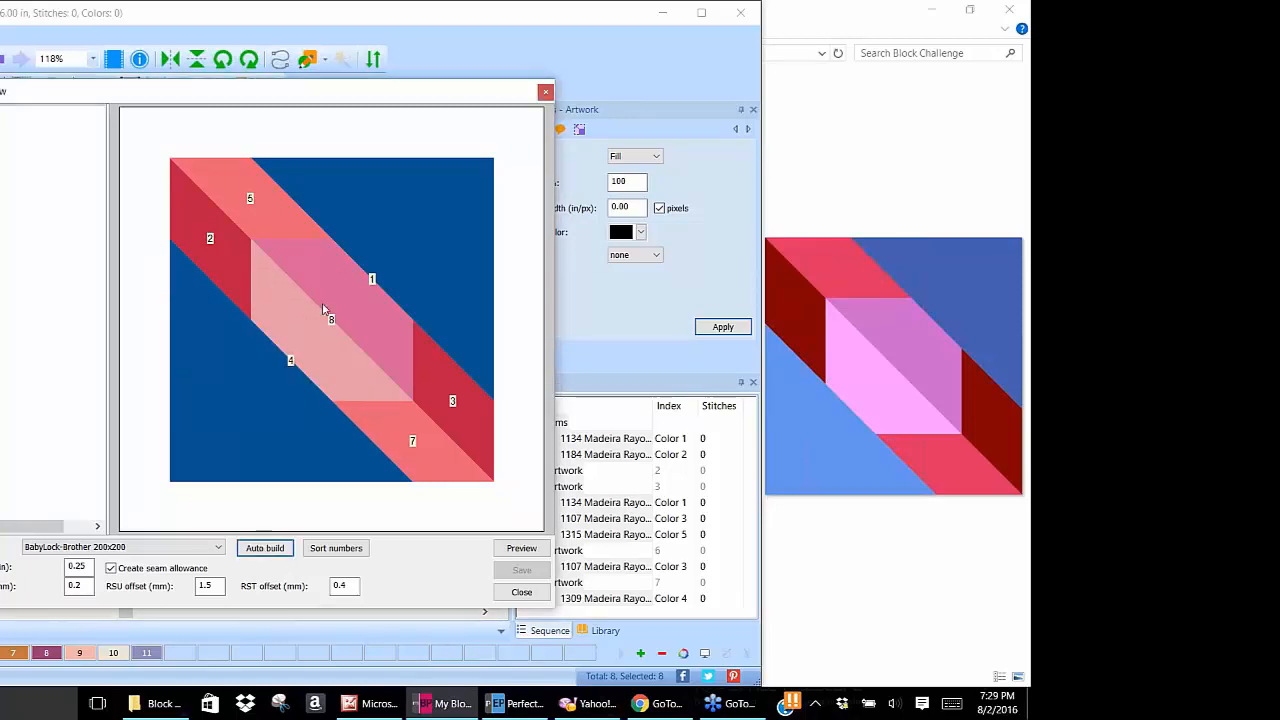
{"action": "left_click", "coordinate": [545, 93]}
{"action": "left_click", "coordinate": [474, 235]}
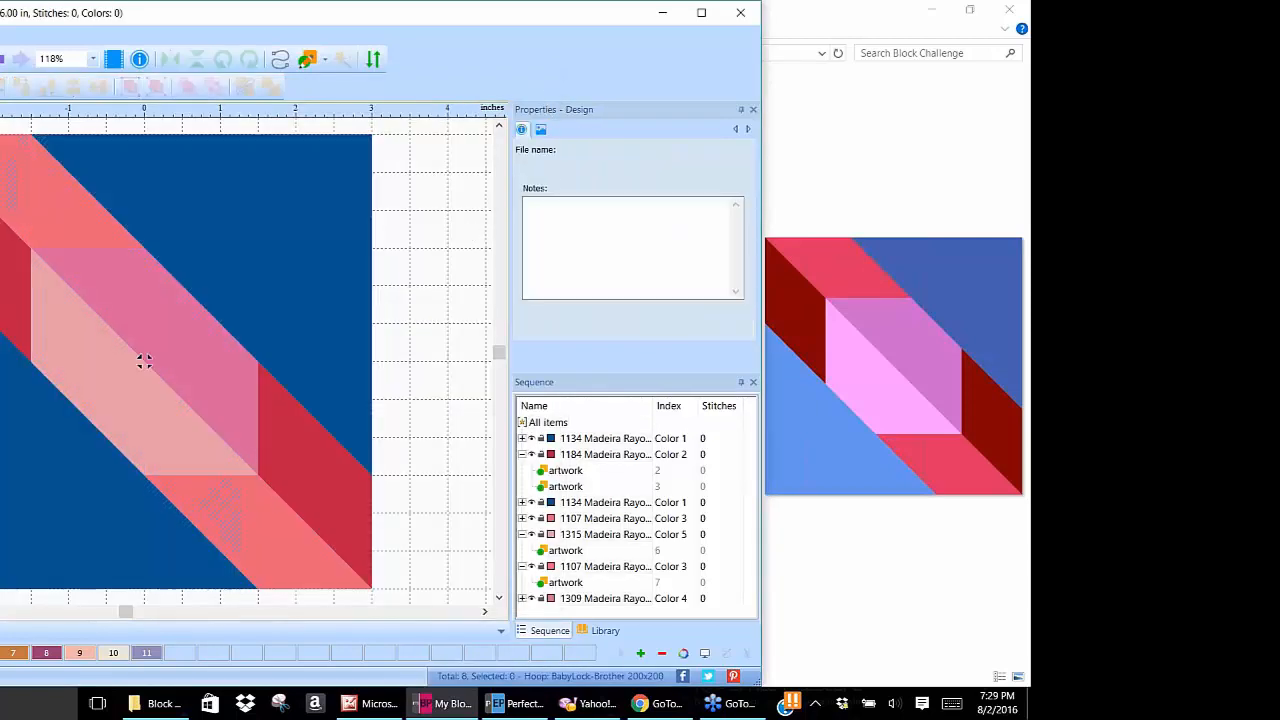
Examine where the two blue corner triangles sit in the piecing sequence.
{"action": "left_click", "coordinate": [129, 563]}
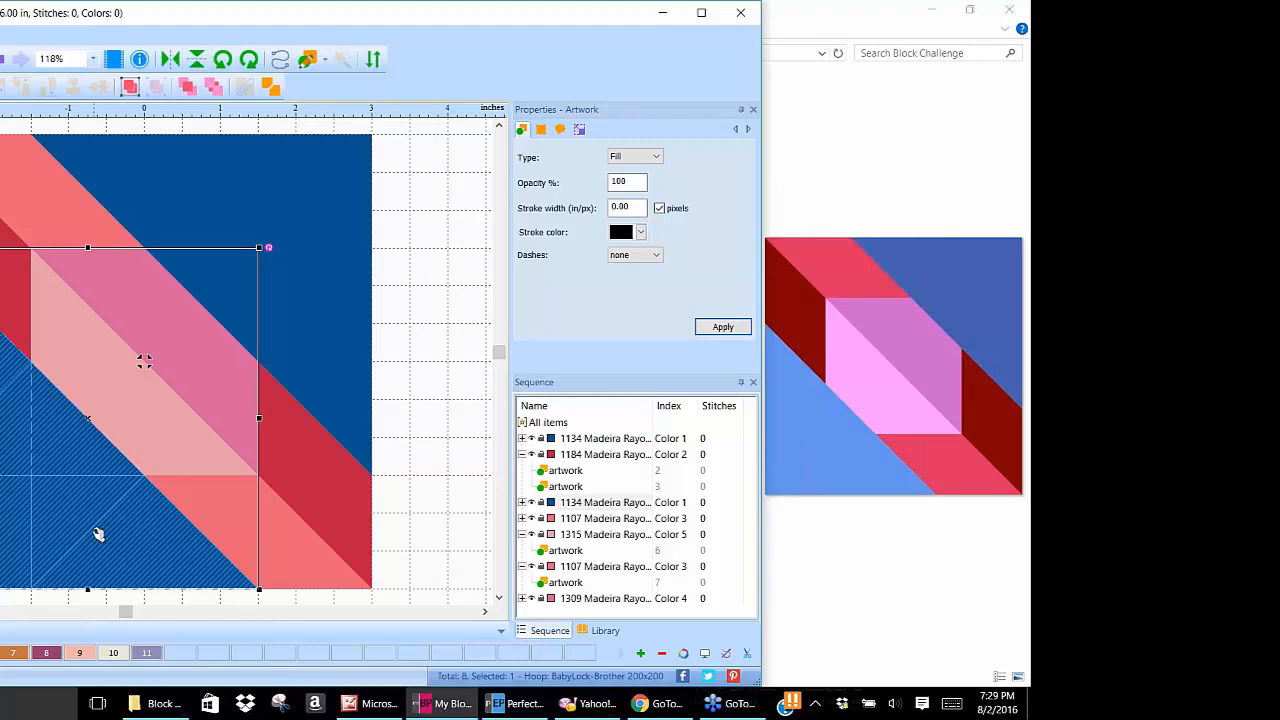
{"action": "left_click", "coordinate": [522, 504]}
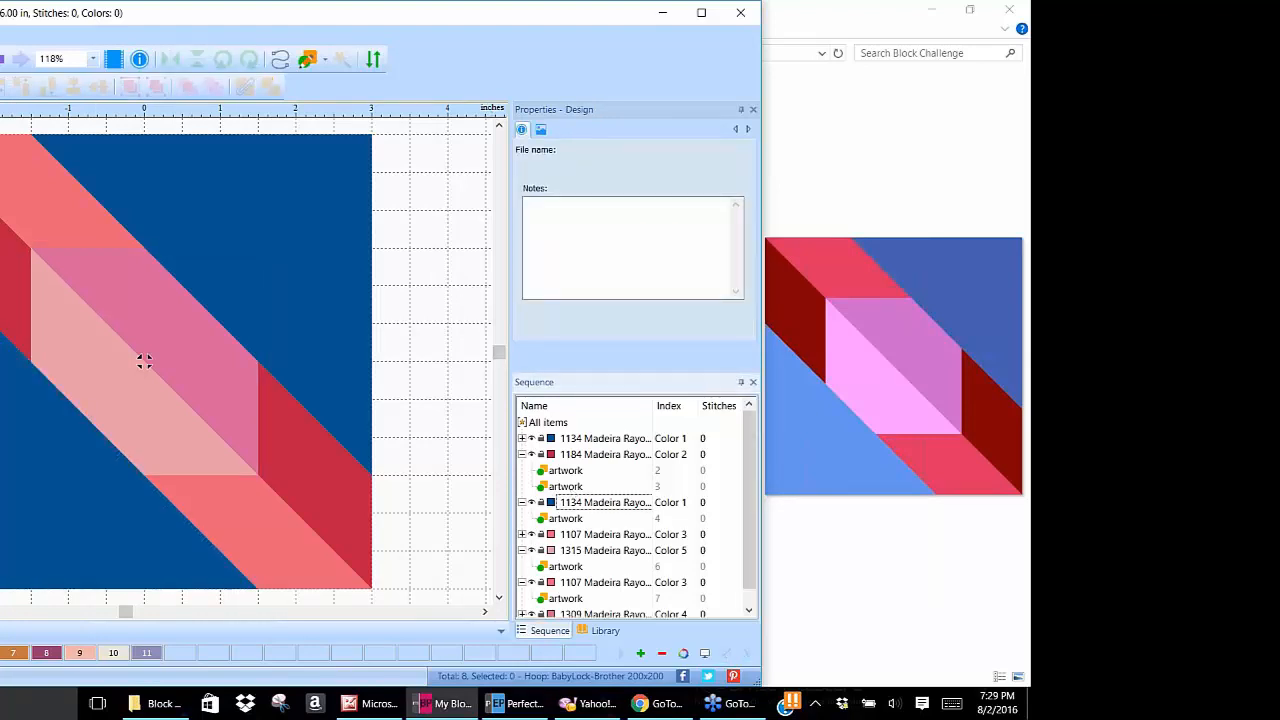
{"action": "left_click", "coordinate": [230, 221]}
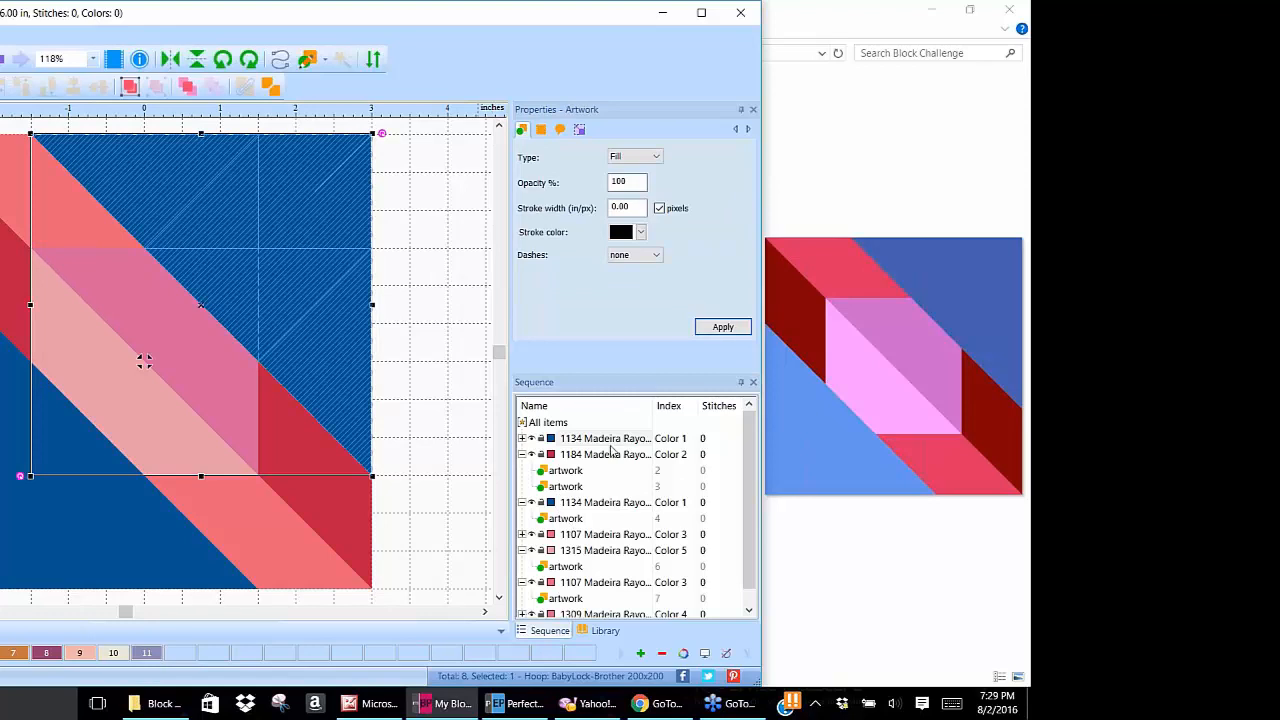
{"action": "left_click", "coordinate": [522, 438]}
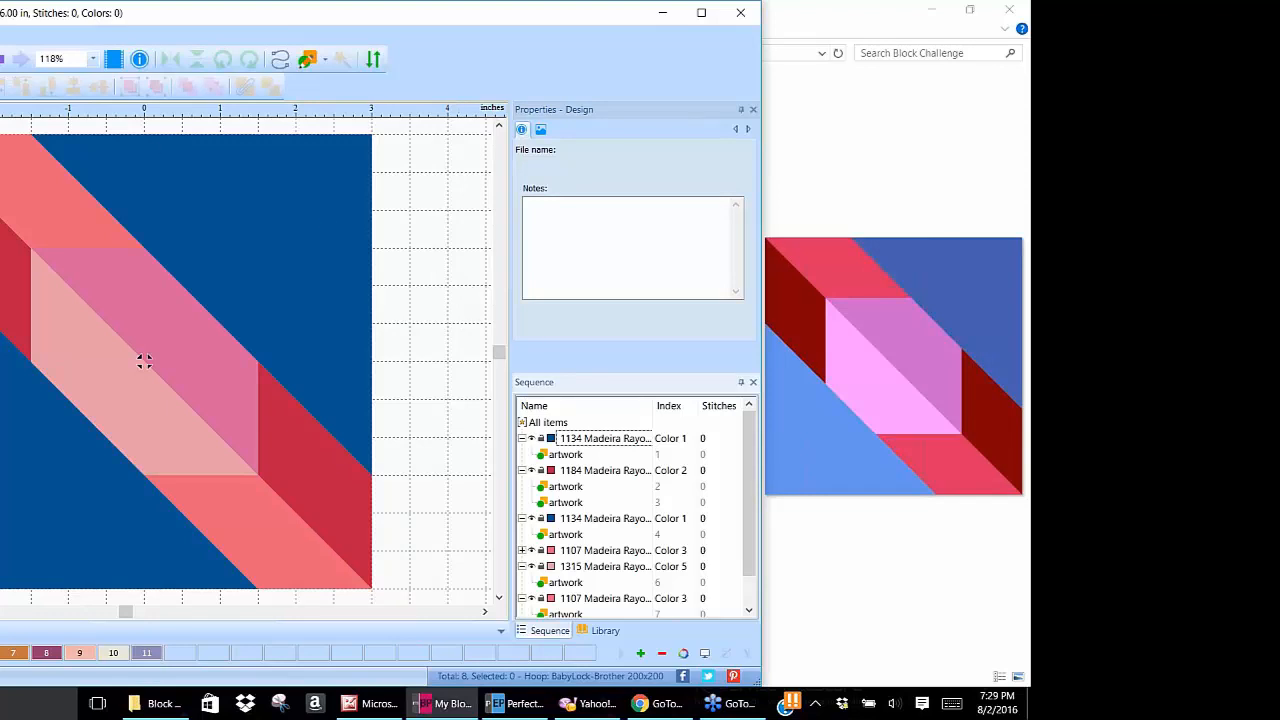
{"action": "left_click", "coordinate": [602, 519]}
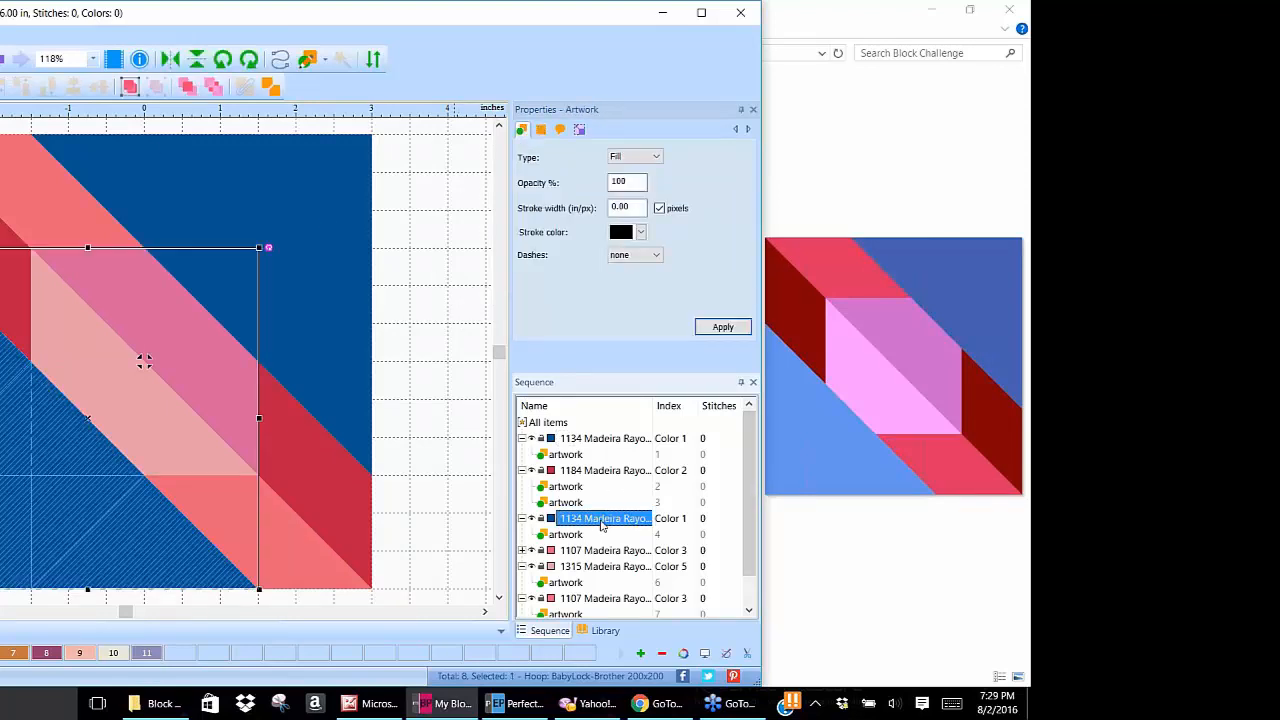
{"action": "left_click", "coordinate": [412, 263]}
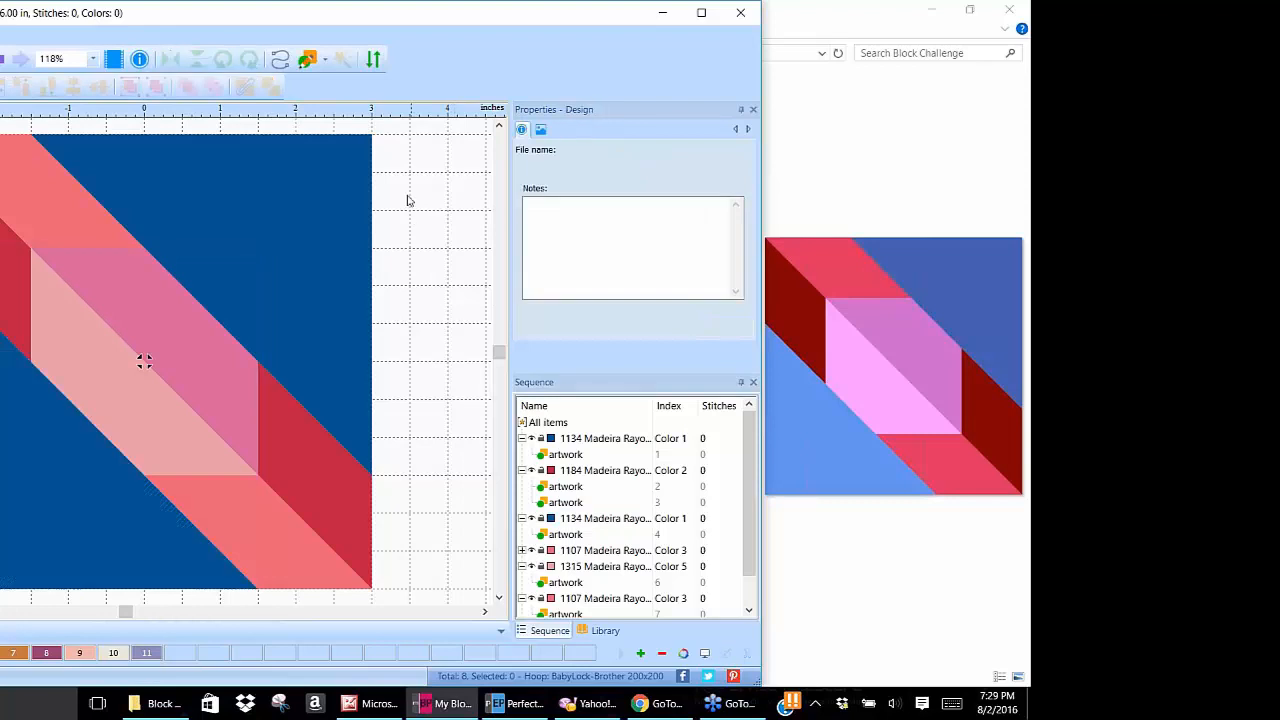
Resequence the pieces: 1309 upper center band, upper-left 1107, left 1184, lower-right 1107, right 1184, both blue corner triangles, and the 1315 band last.
{"action": "left_click", "coordinate": [374, 60]}
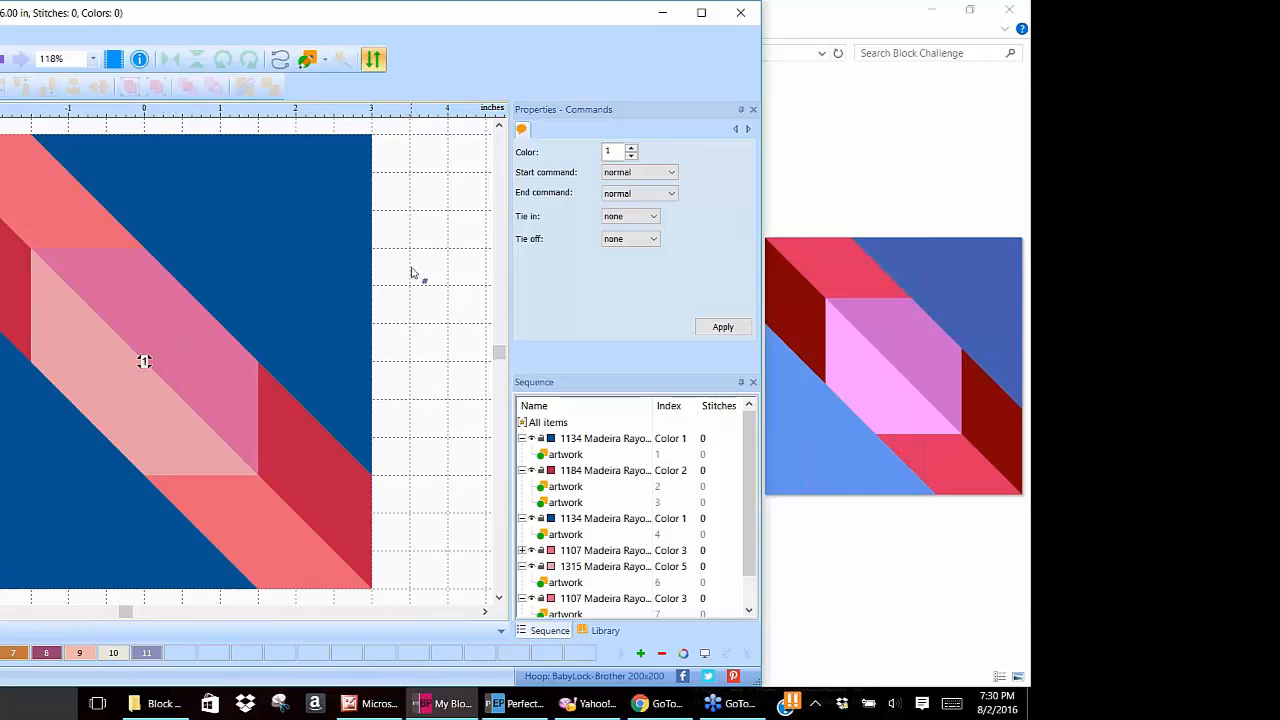
{"action": "left_click", "coordinate": [18, 185]}
{"action": "left_click", "coordinate": [22, 313]}
{"action": "left_click", "coordinate": [245, 541]}
{"action": "left_click", "coordinate": [292, 450]}
{"action": "right_click", "coordinate": [429, 240]}
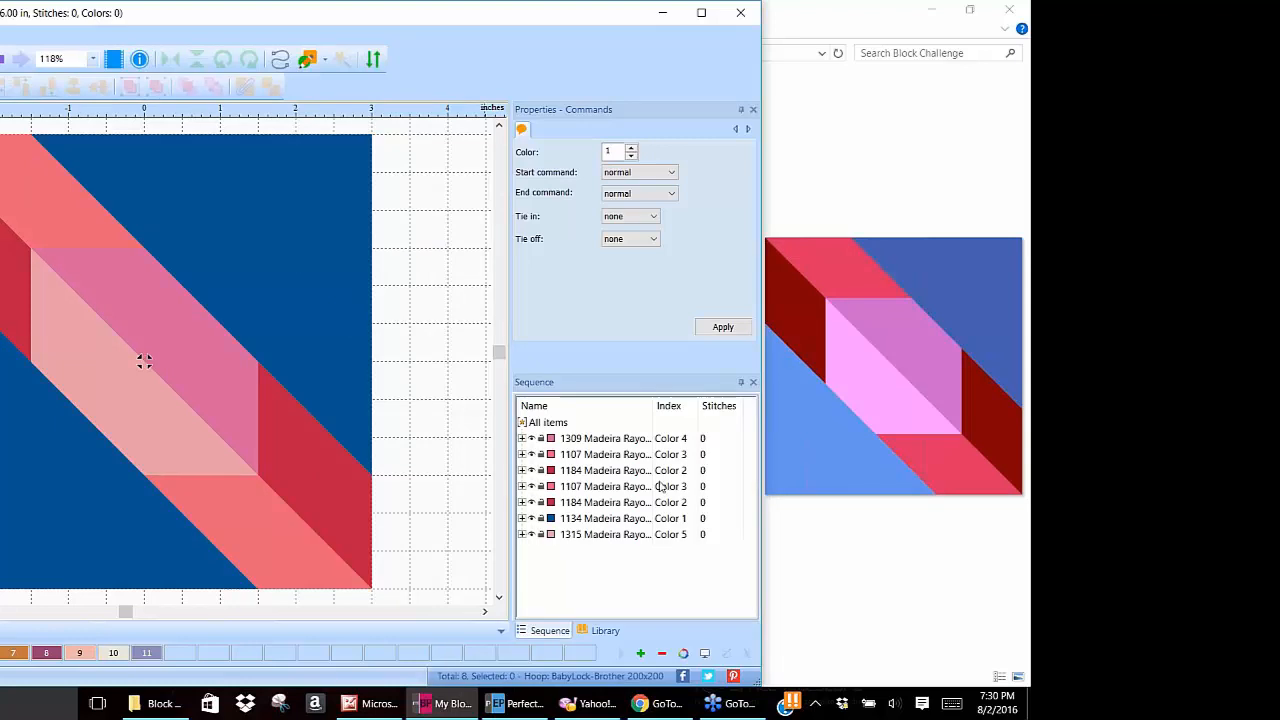
Check the new piecing order by highlighting the center bands, side parallelograms and blue corner triangles from the sequence.
{"action": "left_click", "coordinate": [587, 440]}
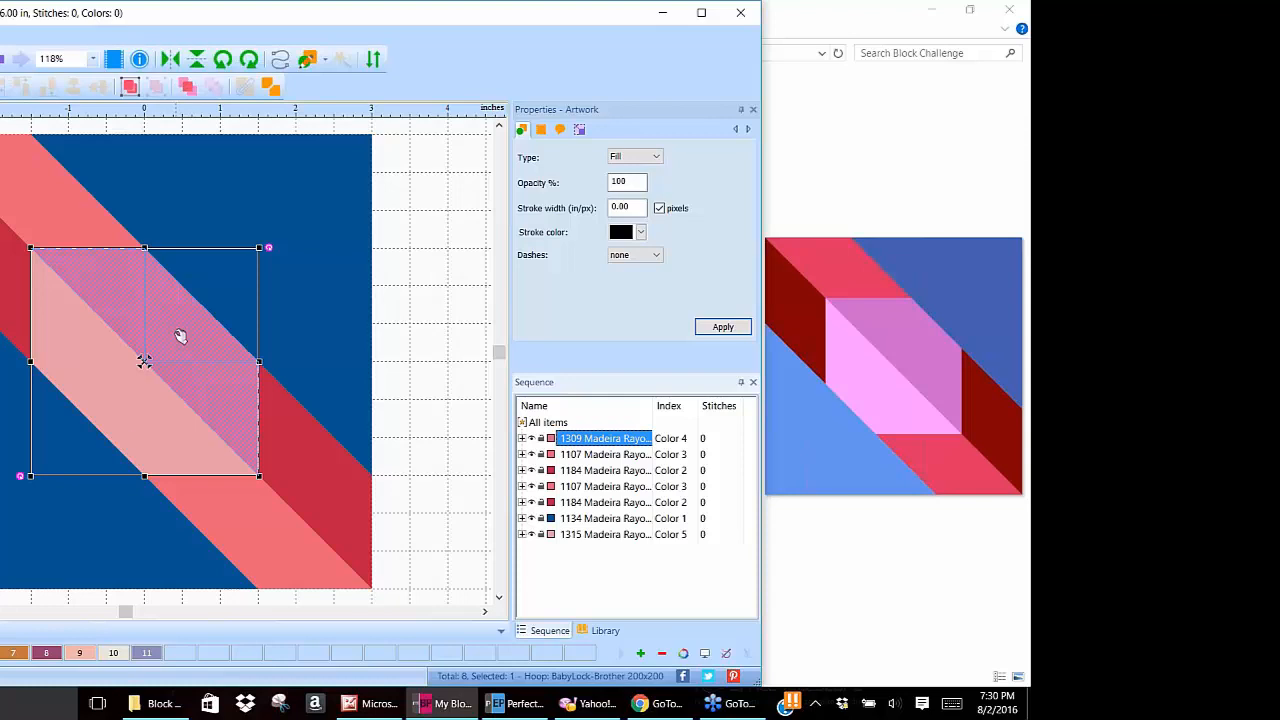
{"action": "left_click", "coordinate": [107, 408]}
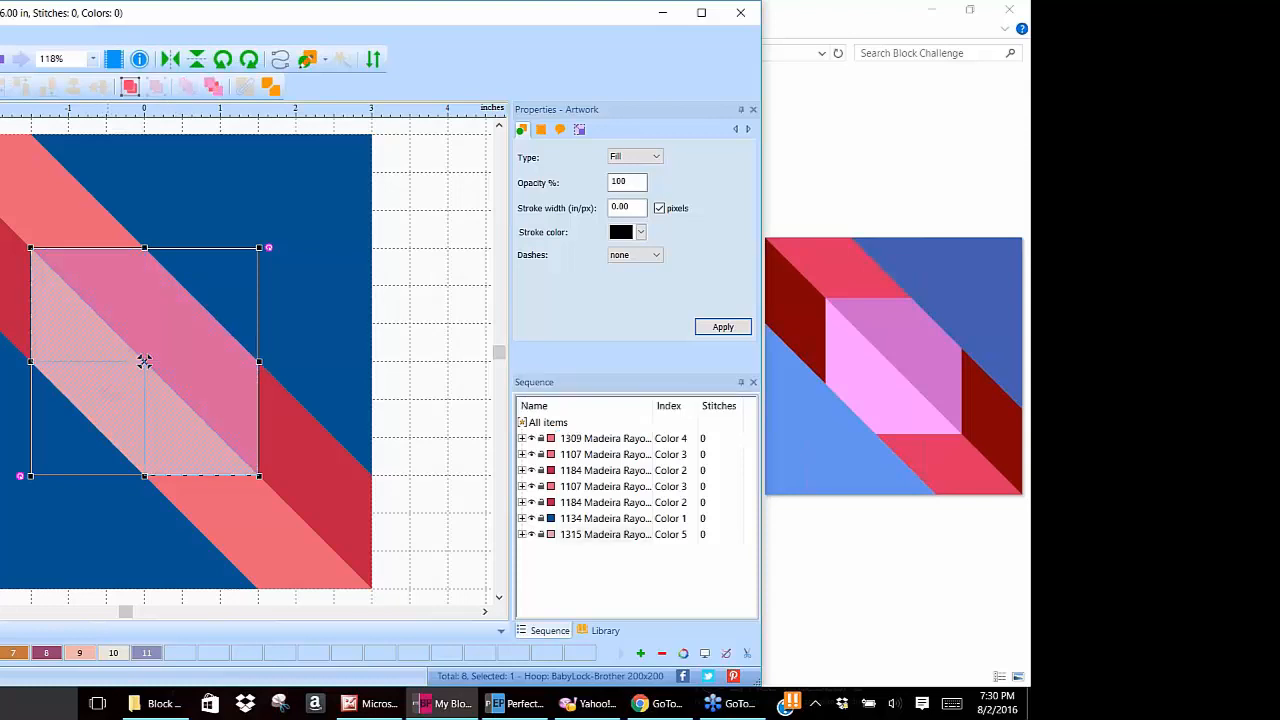
{"action": "left_click", "coordinate": [478, 282]}
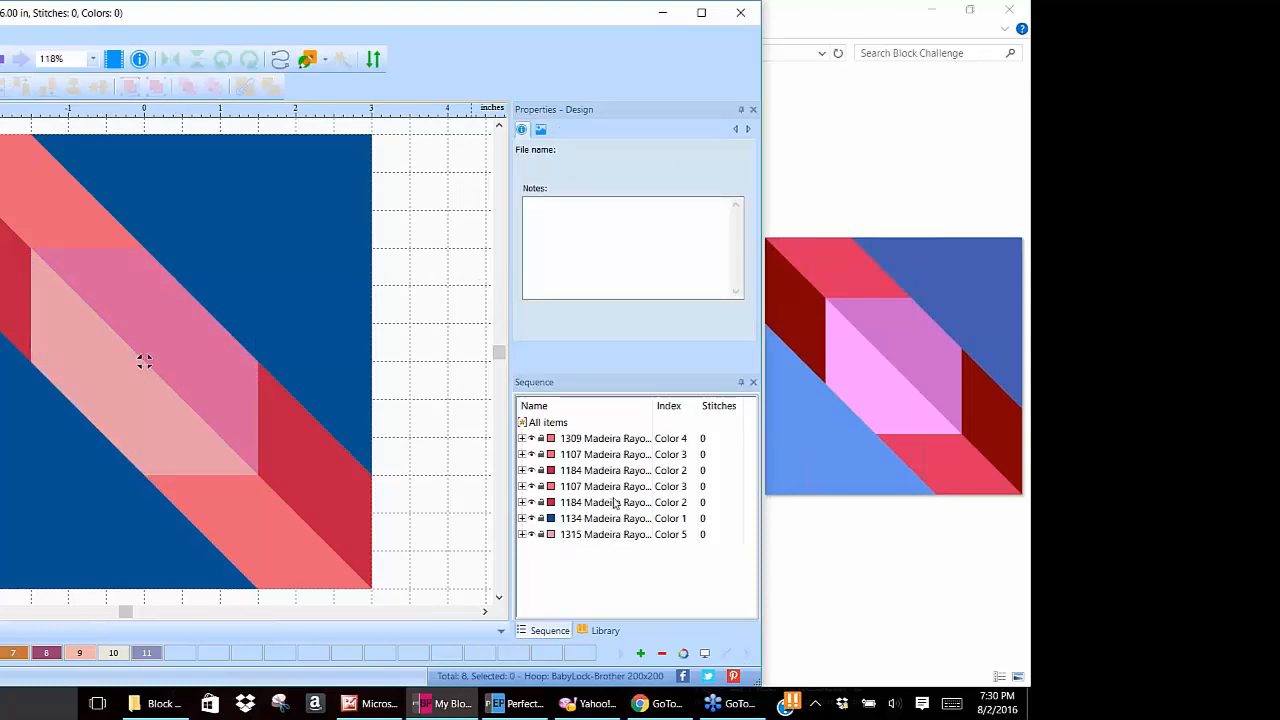
{"action": "left_click", "coordinate": [523, 455]}
{"action": "left_click", "coordinate": [577, 474]}
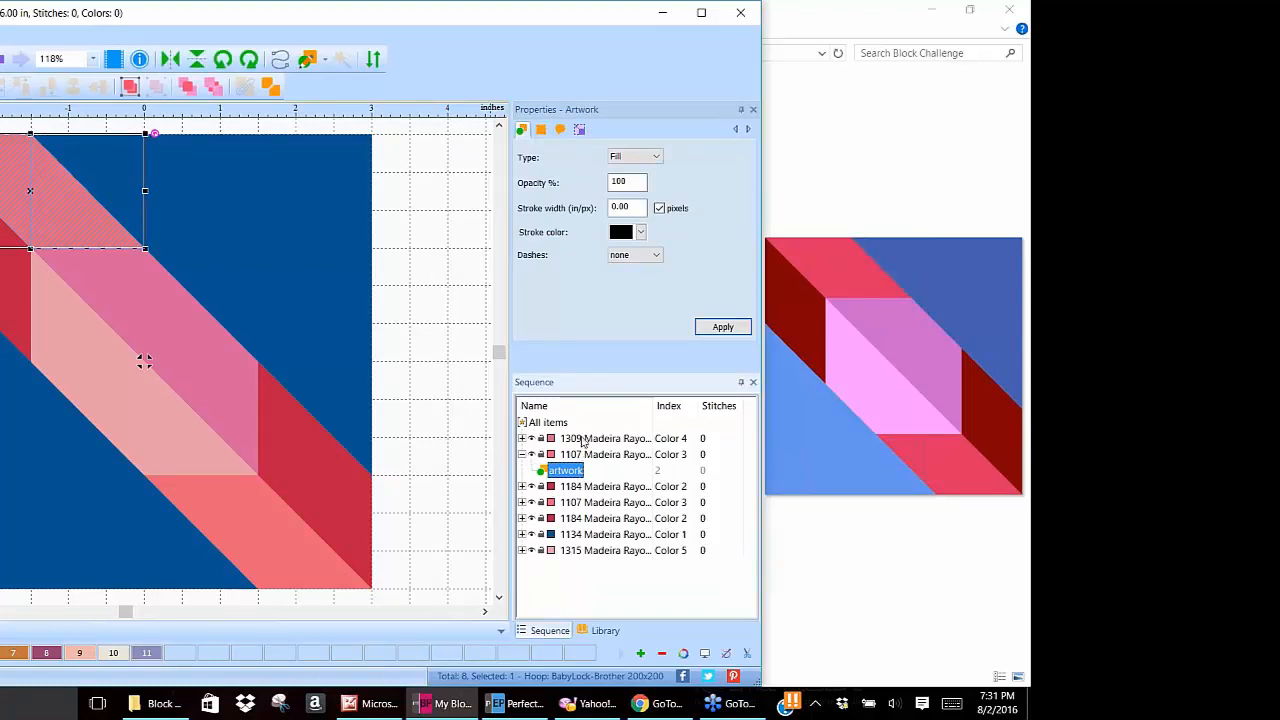
{"action": "left_click", "coordinate": [582, 440]}
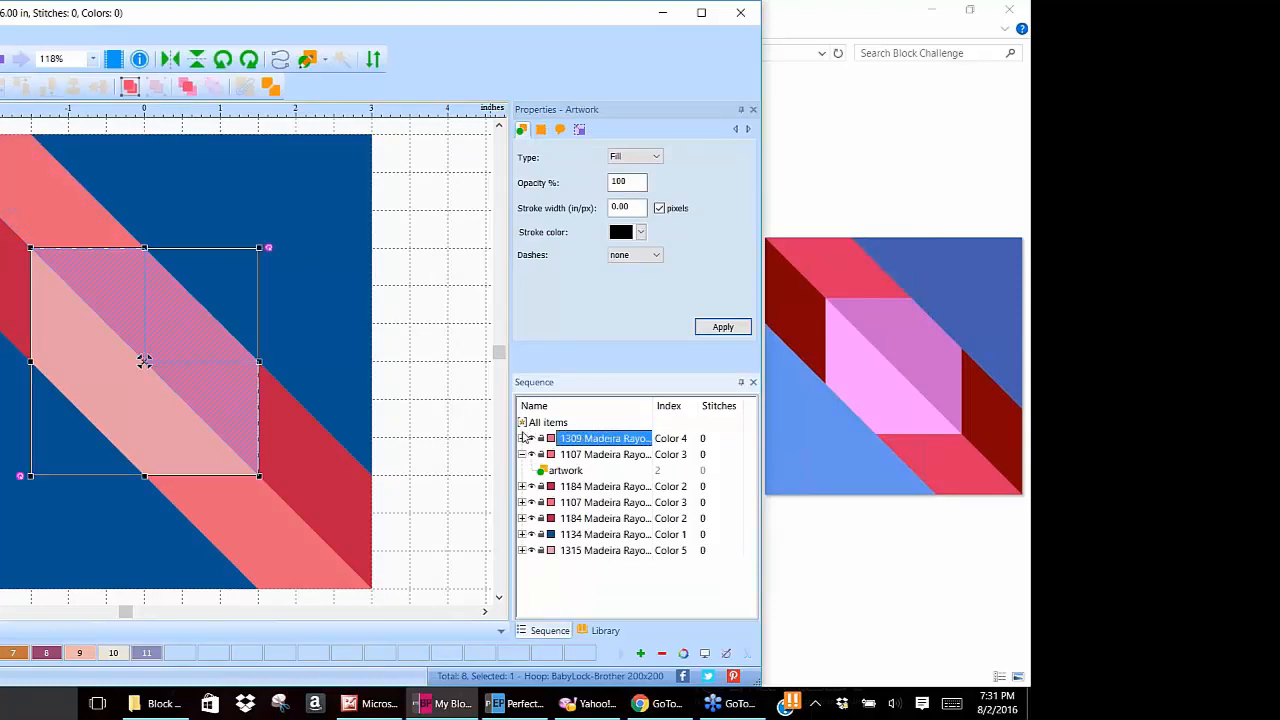
{"action": "left_click", "coordinate": [588, 490]}
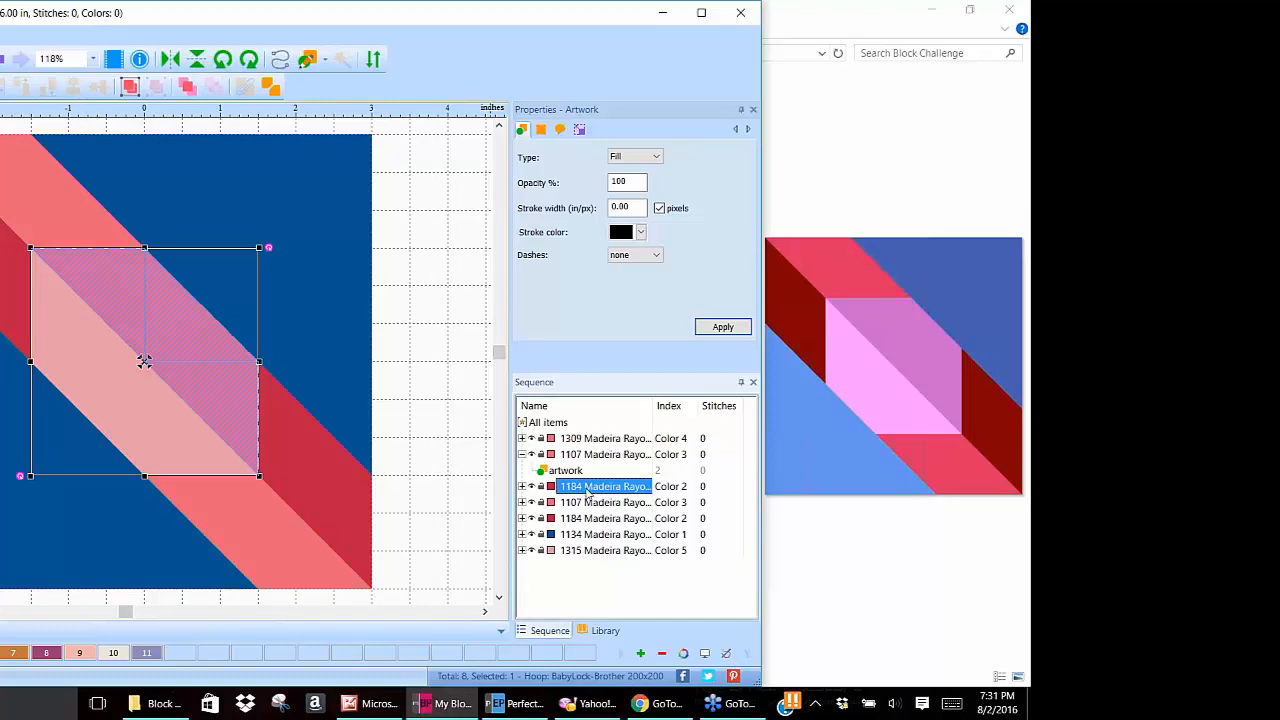
{"action": "left_click", "coordinate": [144, 361]}
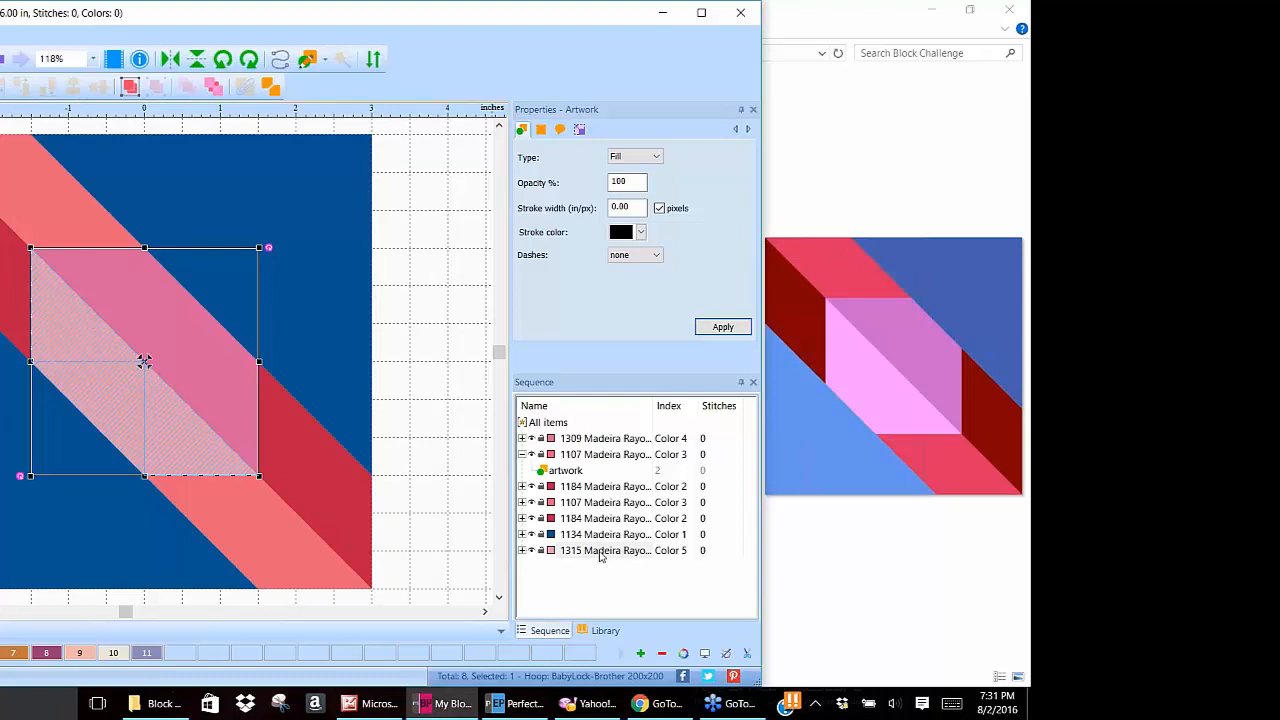
{"action": "left_click", "coordinate": [601, 487]}
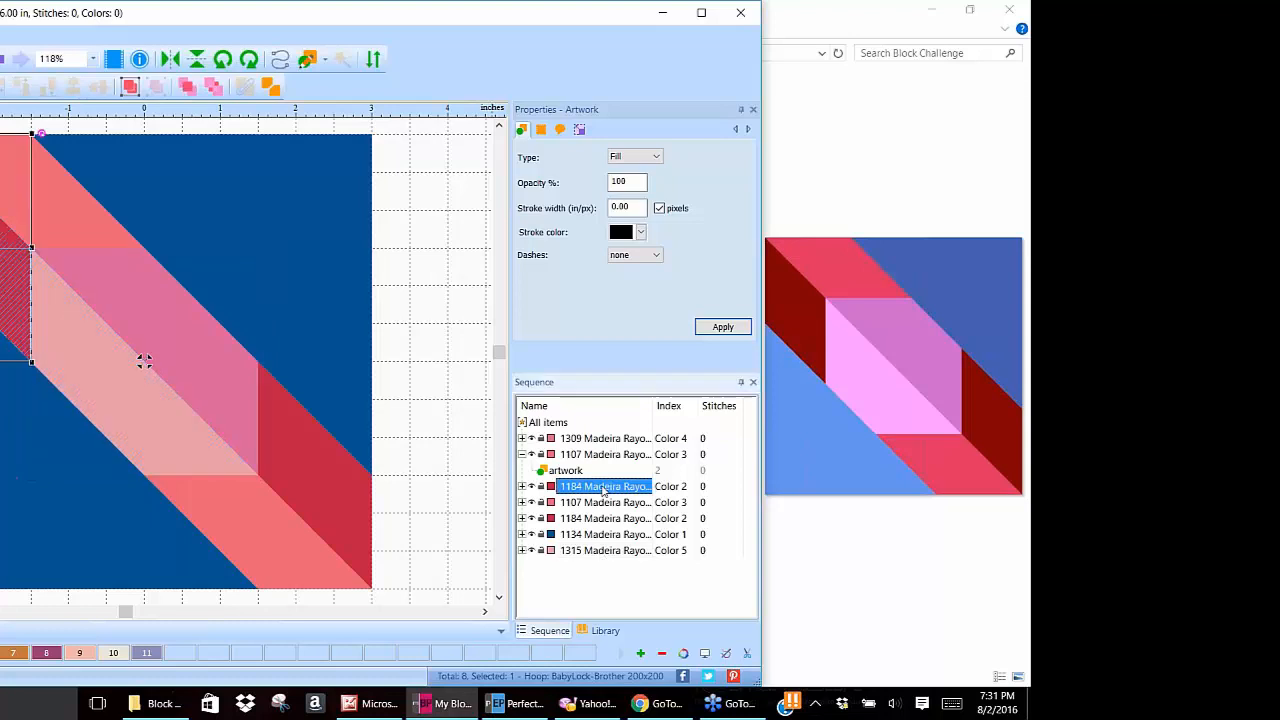
{"action": "left_click", "coordinate": [603, 503]}
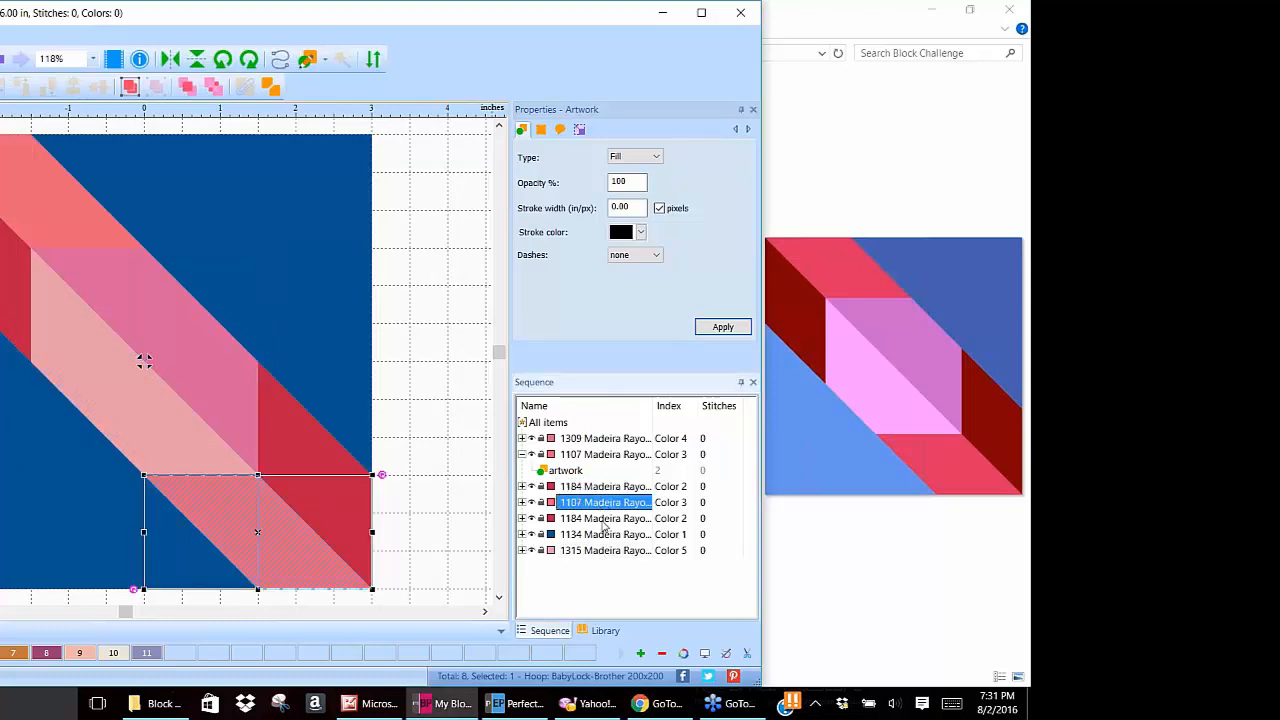
{"action": "left_click", "coordinate": [604, 521]}
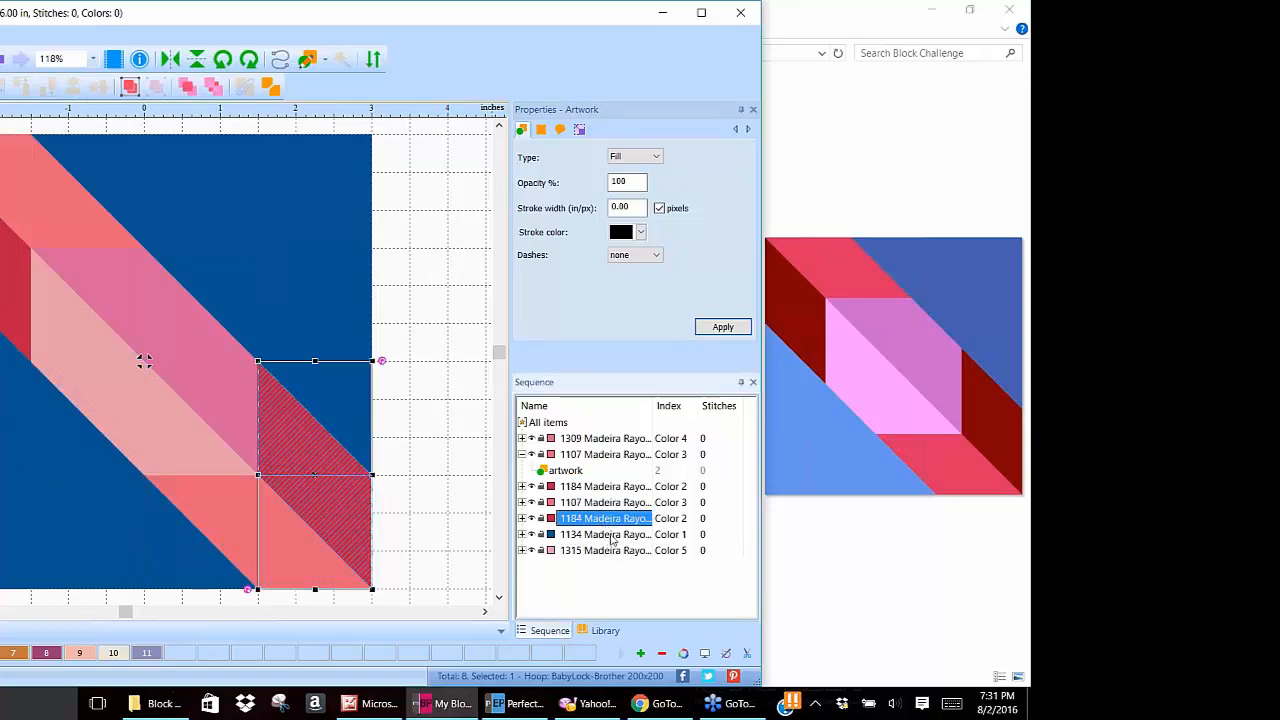
{"action": "left_click", "coordinate": [612, 537]}
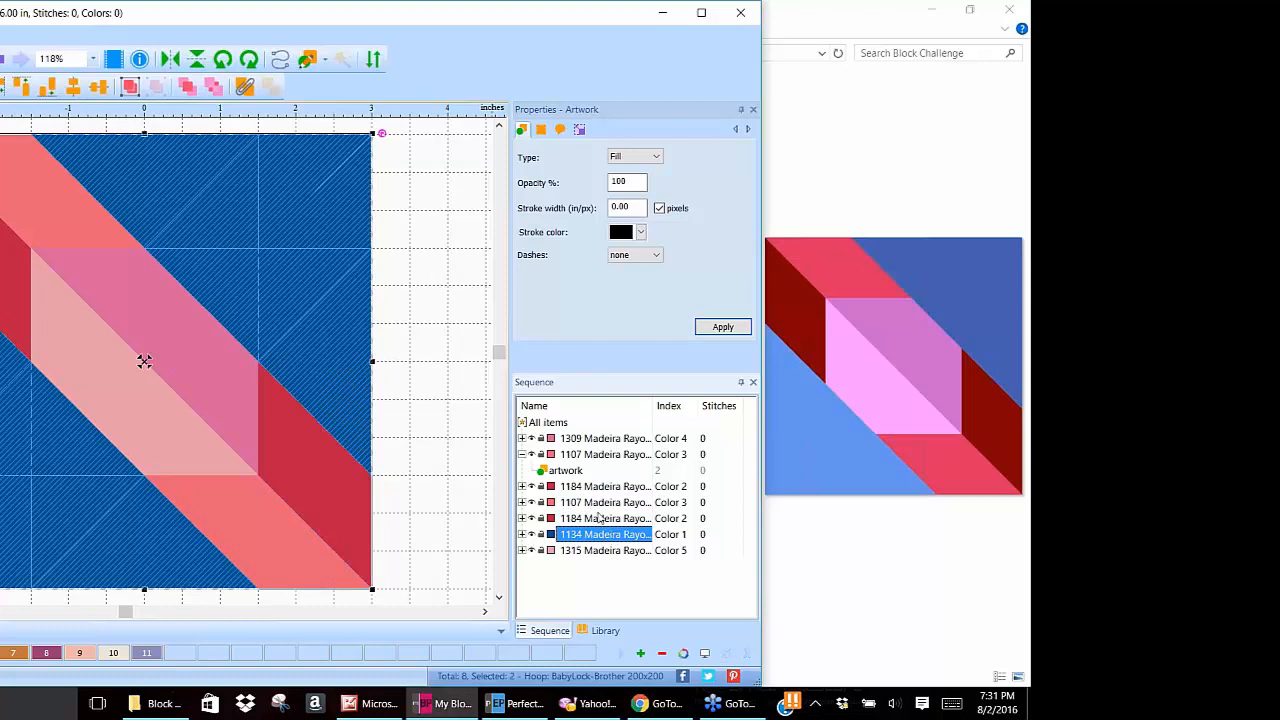
Break apart the upper 1309 center band and the lower 1315 center band into their separate artwork pieces.
{"action": "left_click", "coordinate": [144, 361]}
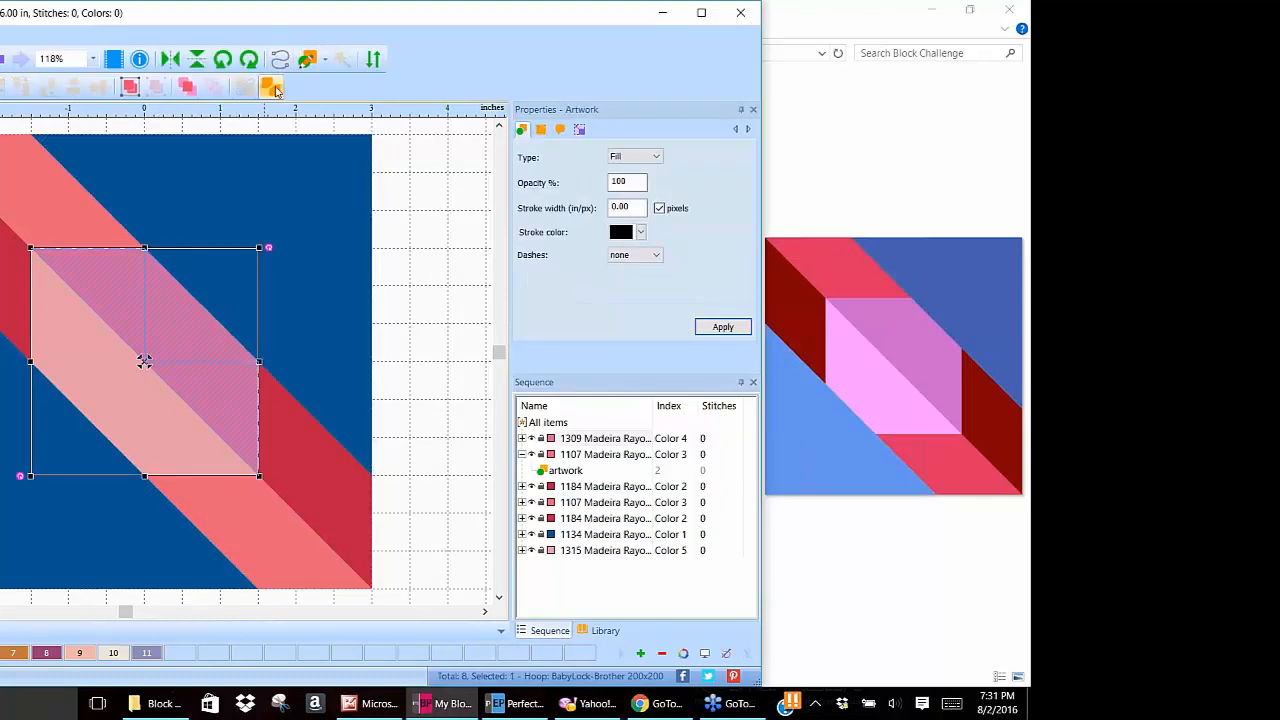
{"action": "left_click", "coordinate": [275, 90]}
{"action": "left_click", "coordinate": [390, 333]}
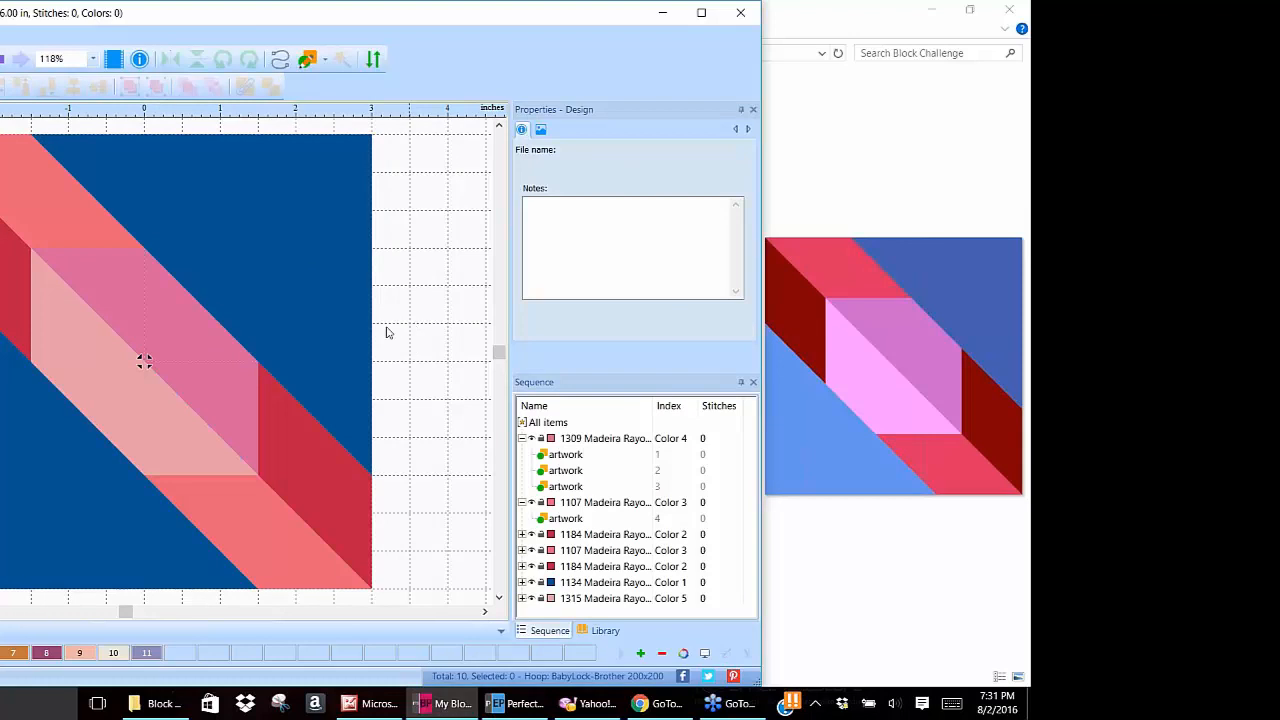
{"action": "left_click", "coordinate": [115, 383]}
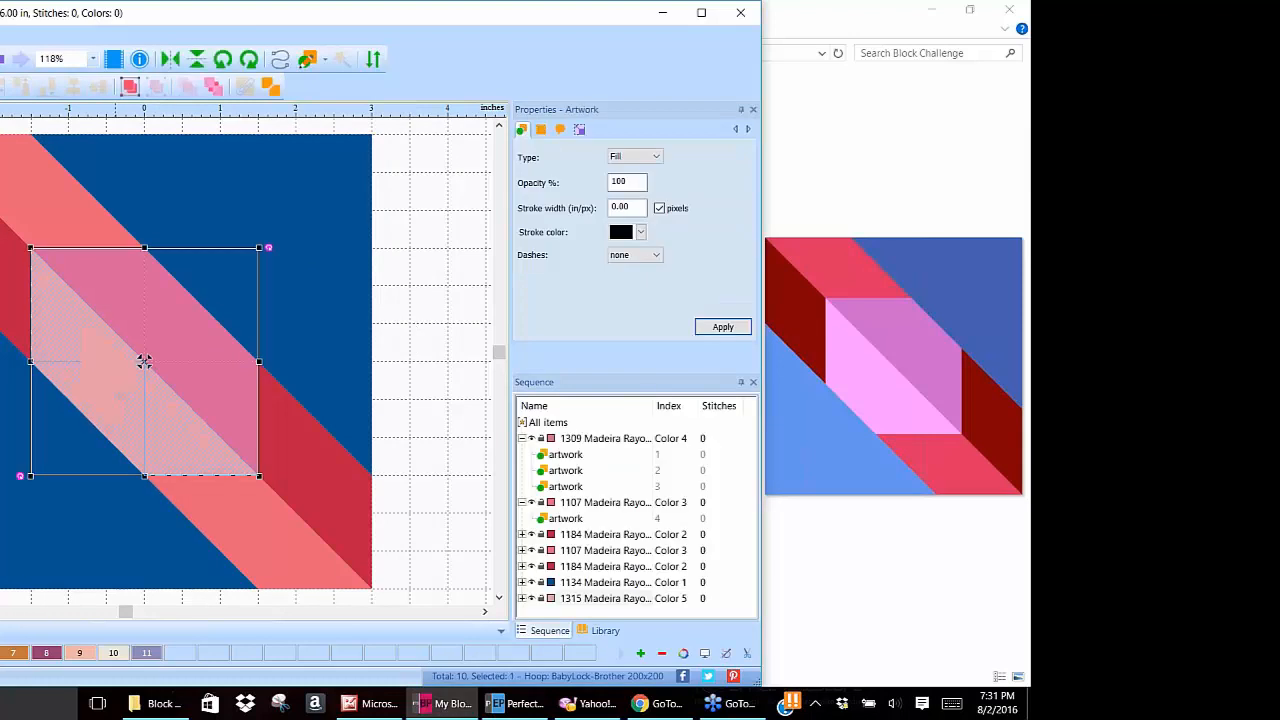
{"action": "left_click", "coordinate": [272, 90]}
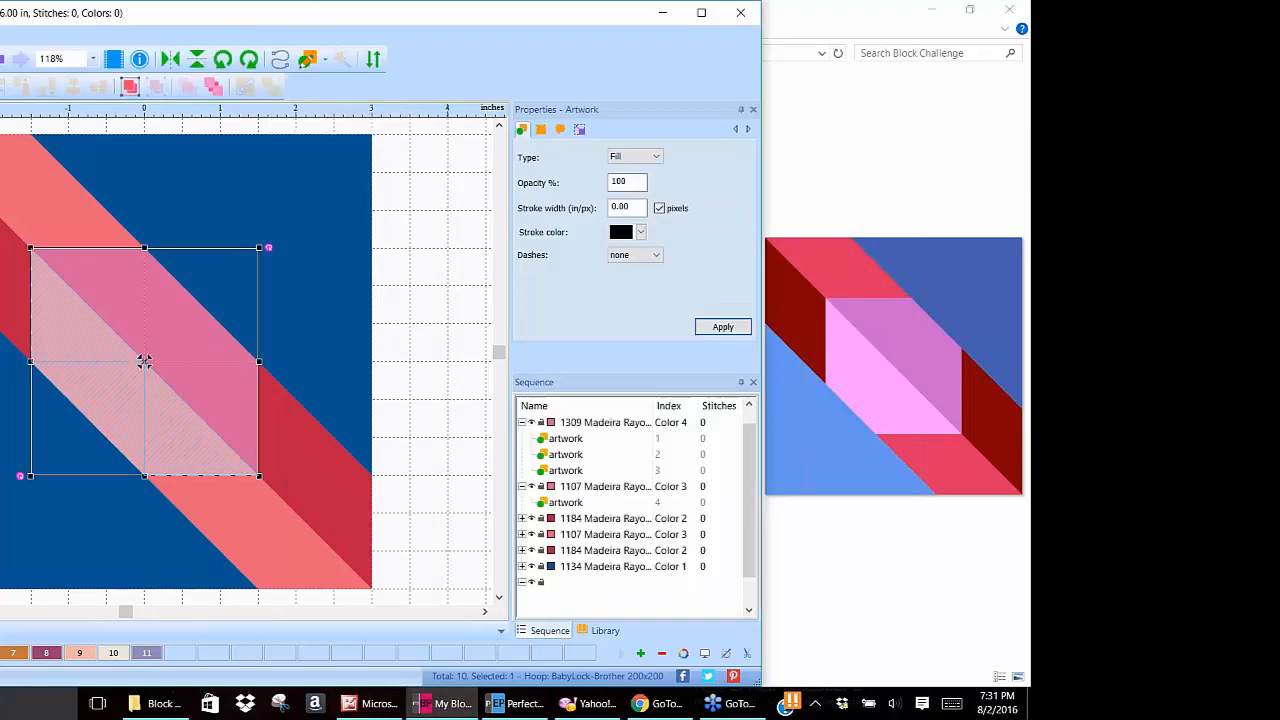
{"action": "left_click", "coordinate": [440, 216]}
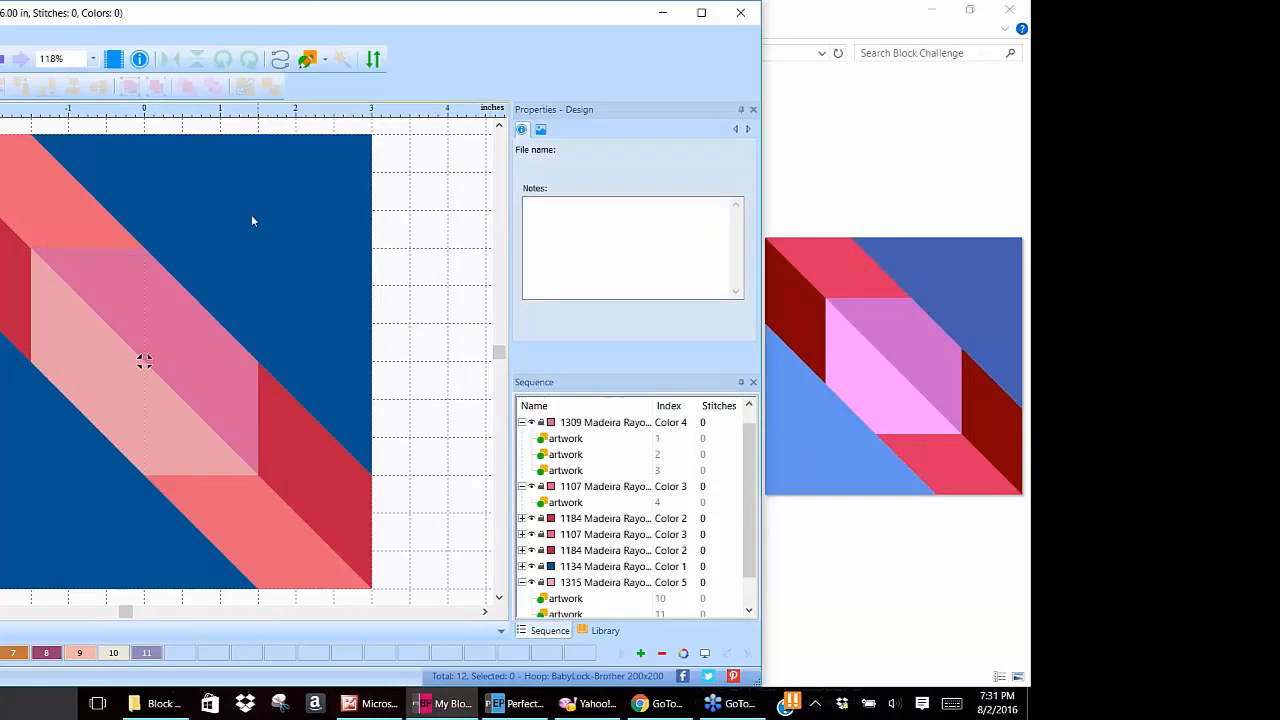
Combine the three pieces of the upper 1309 center band into one artwork.
{"action": "left_click", "coordinate": [139, 285]}
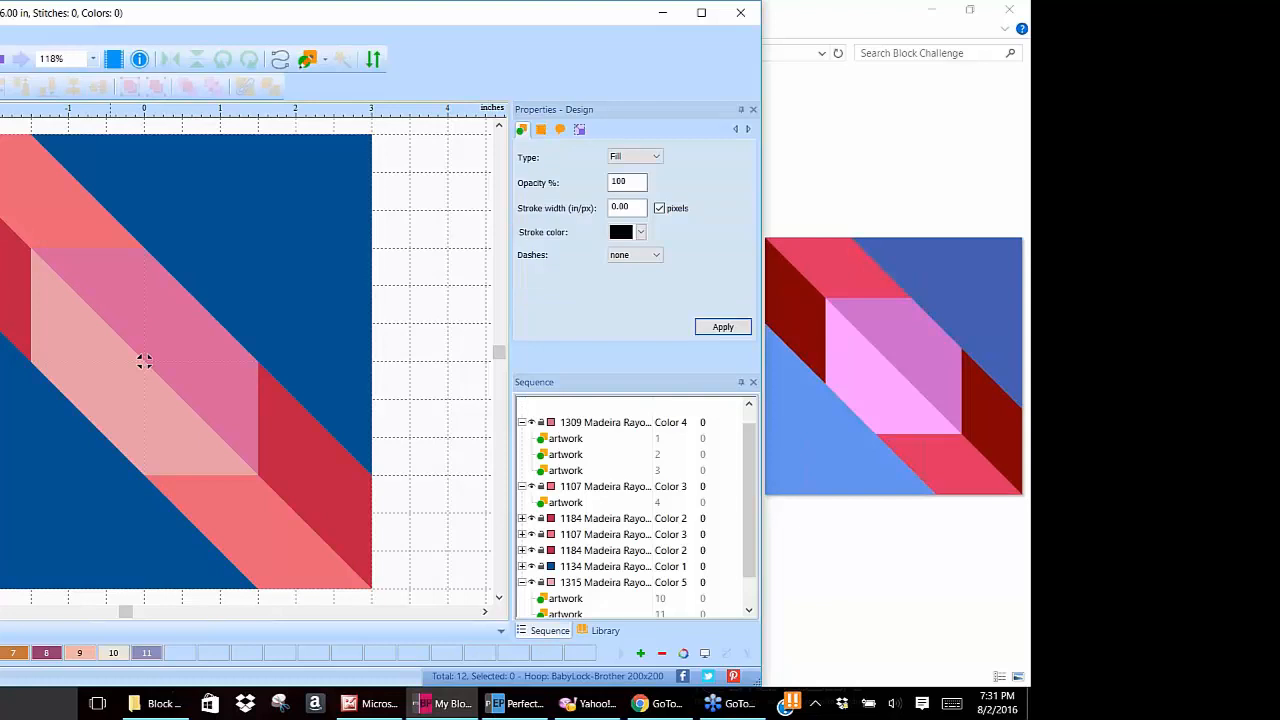
{"action": "left_click", "coordinate": [187, 312], "text": "shift"}
{"action": "left_click", "coordinate": [225, 395], "text": "shift"}
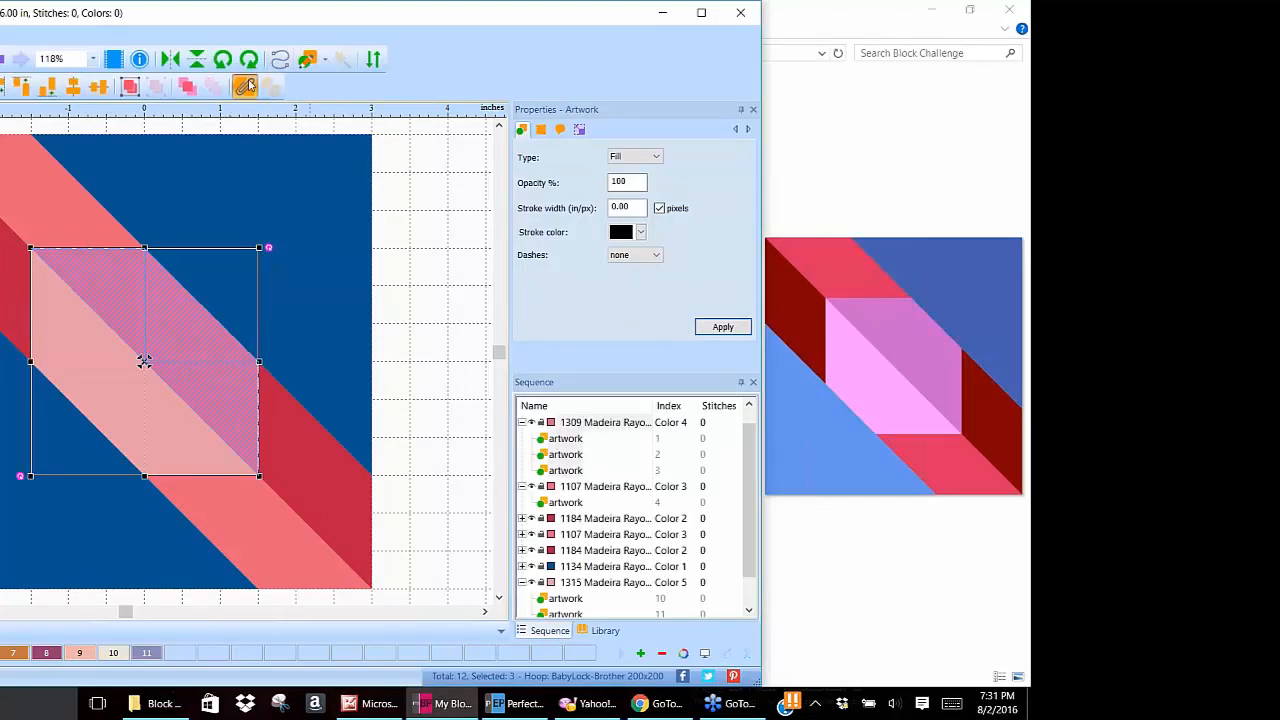
{"action": "left_click", "coordinate": [423, 182]}
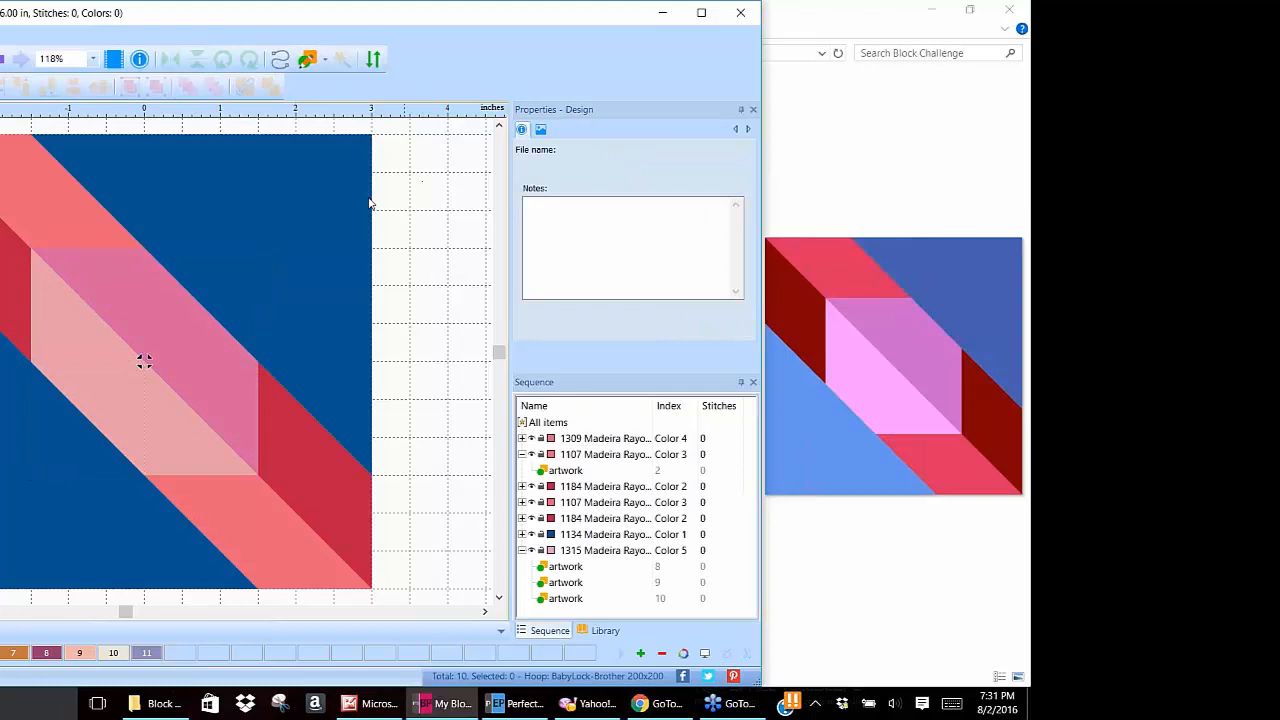
Combine the three pieces of the lower 1315 center band into one artwork.
{"action": "left_click", "coordinate": [62, 321]}
{"action": "left_click", "coordinate": [144, 361]}
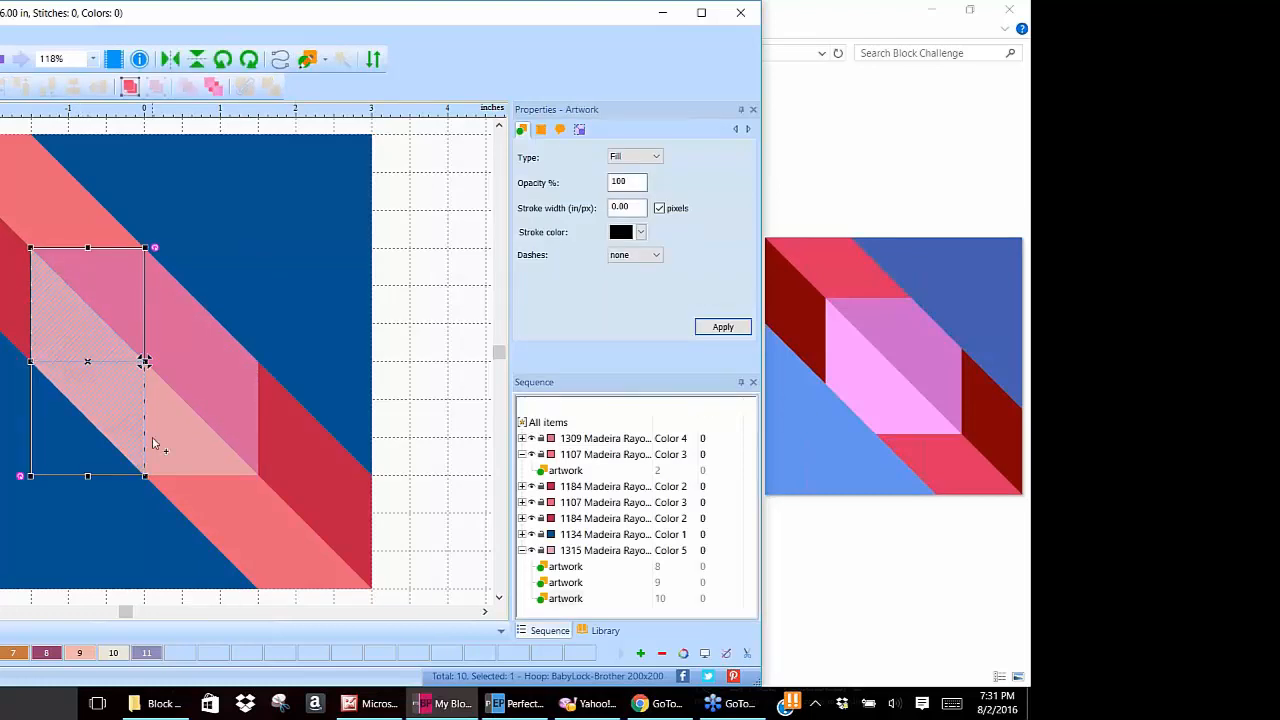
{"action": "left_click", "coordinate": [177, 443], "text": "shift"}
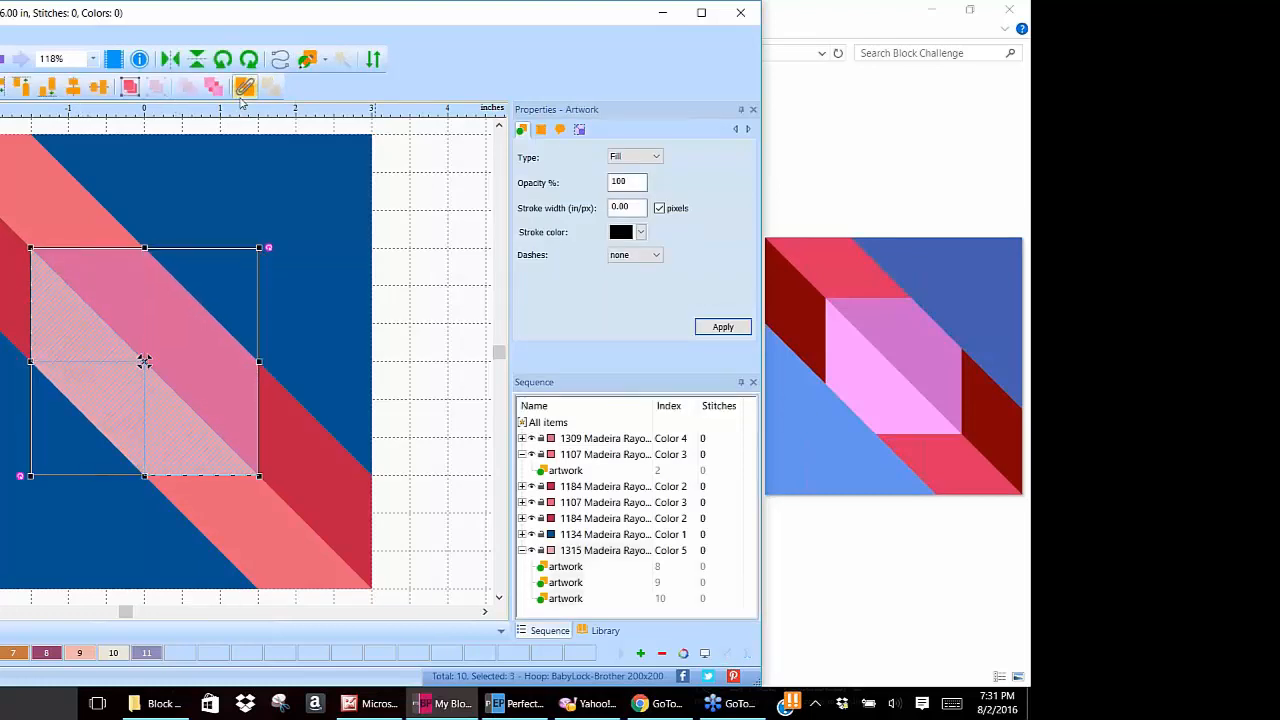
{"action": "left_click", "coordinate": [245, 88]}
{"action": "left_click", "coordinate": [436, 214]}
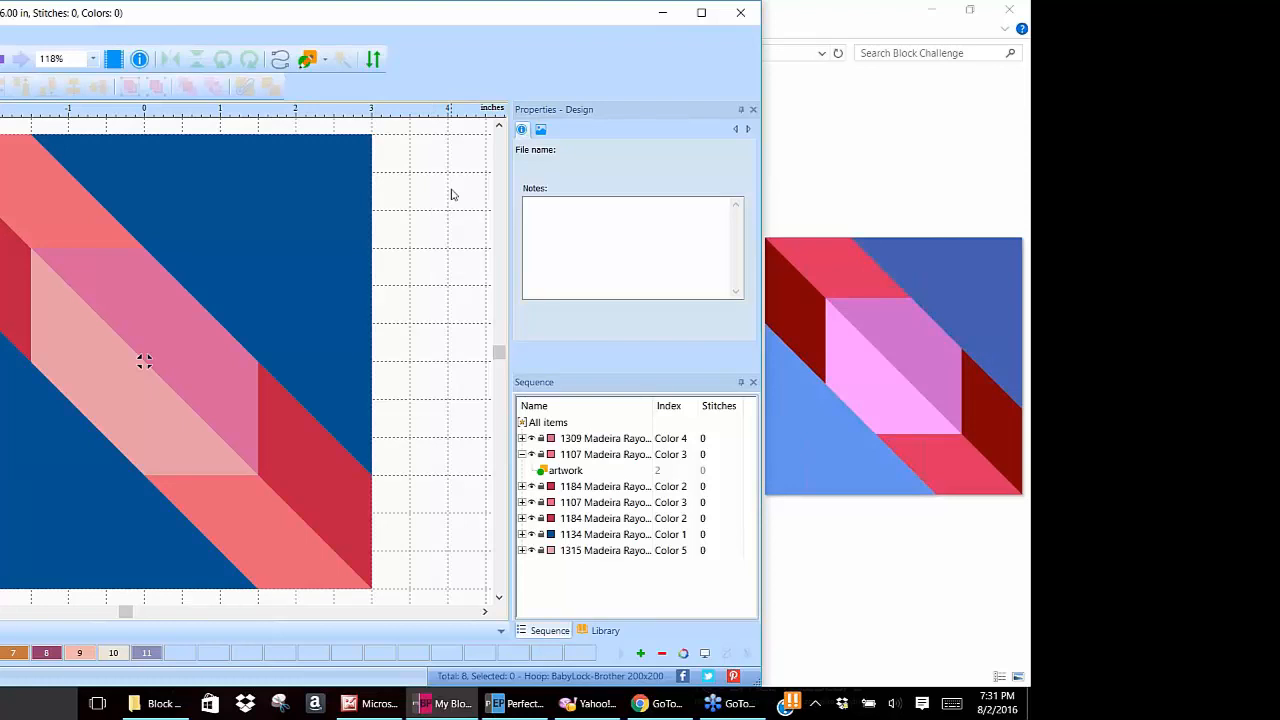
Open the piecing setup for the whole block, examine the pieces one by one in piecing order, and close it.
{"action": "key", "text": "ctrl+a"}
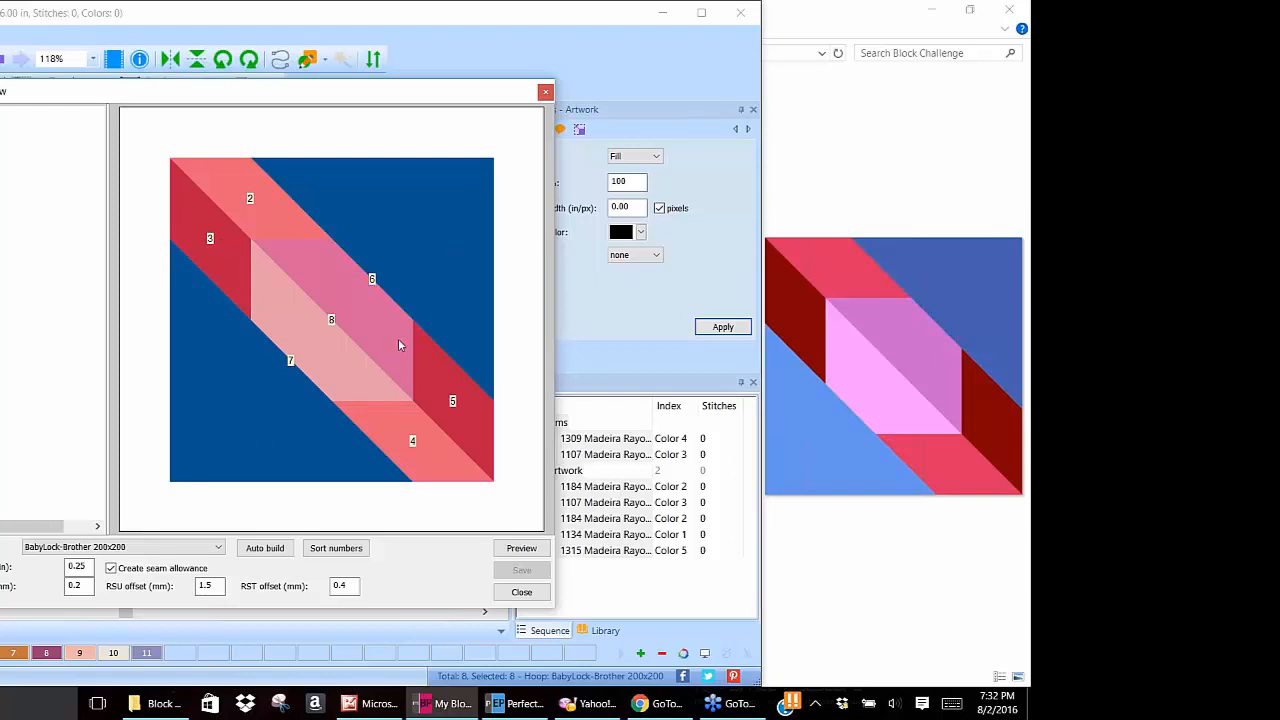
{"action": "left_click", "coordinate": [352, 292]}
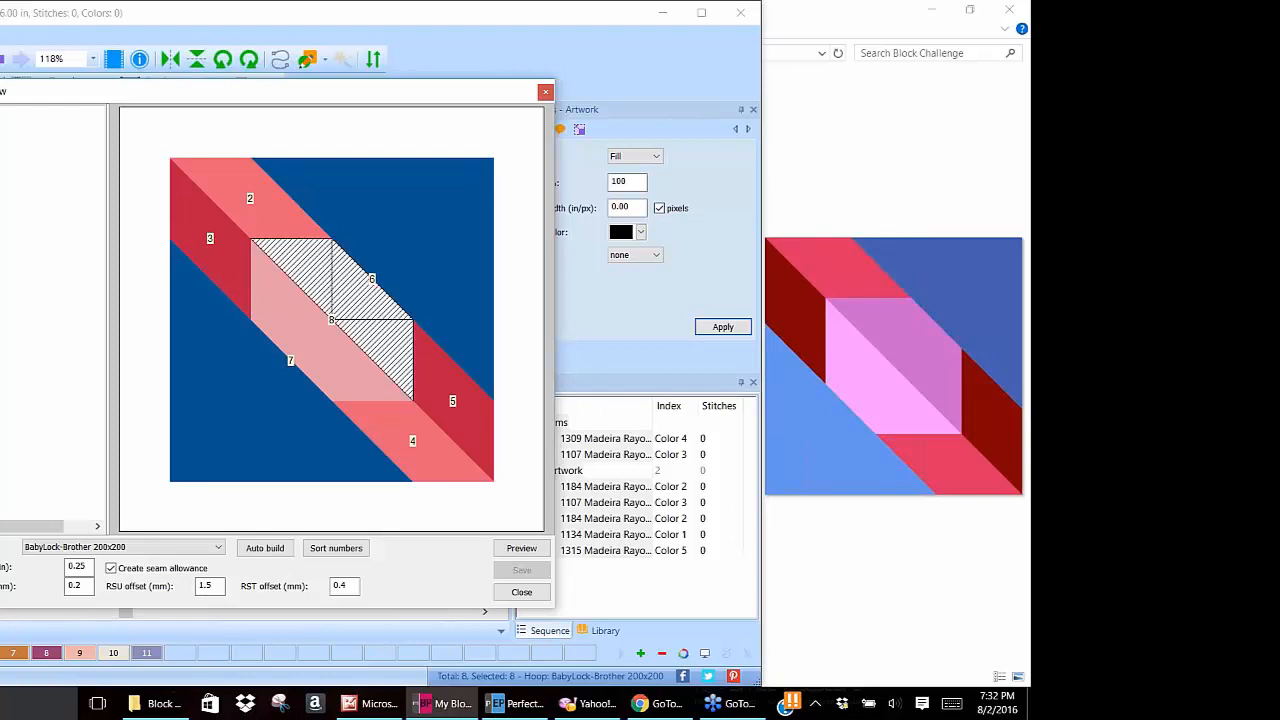
{"action": "left_click", "coordinate": [250, 205]}
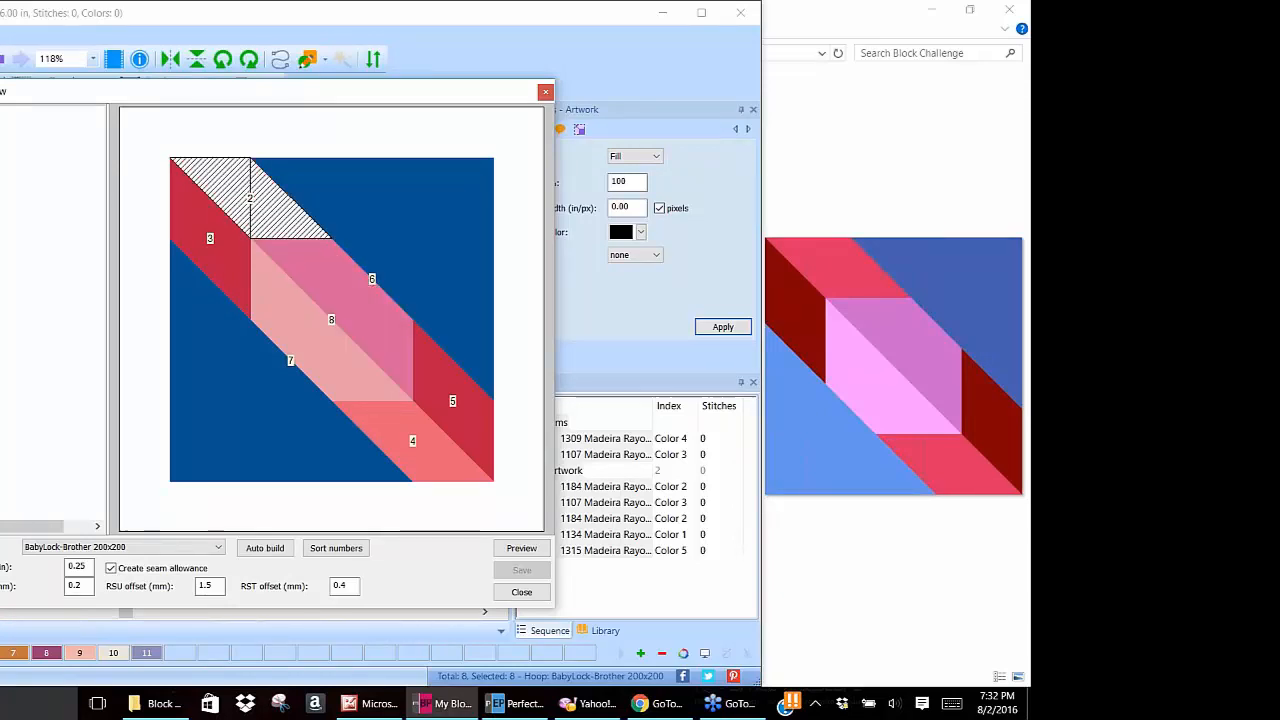
{"action": "left_click", "coordinate": [210, 239]}
{"action": "left_click", "coordinate": [413, 441]}
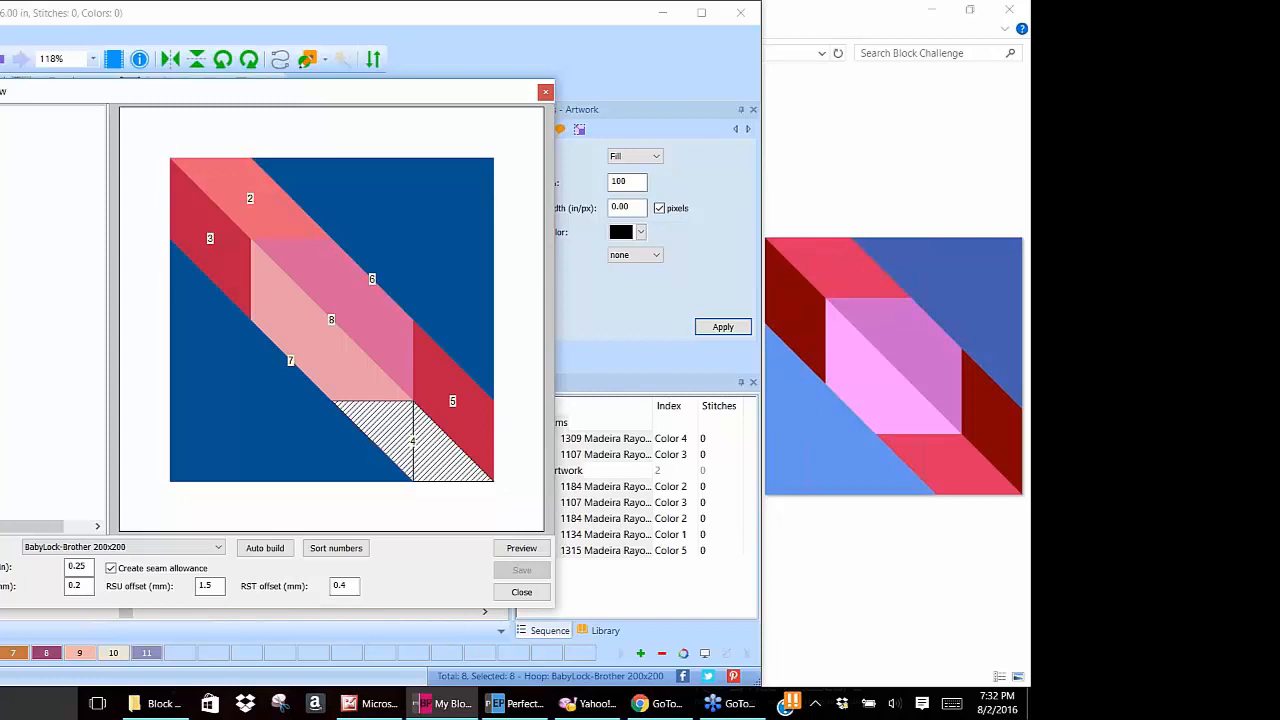
{"action": "left_click", "coordinate": [453, 401]}
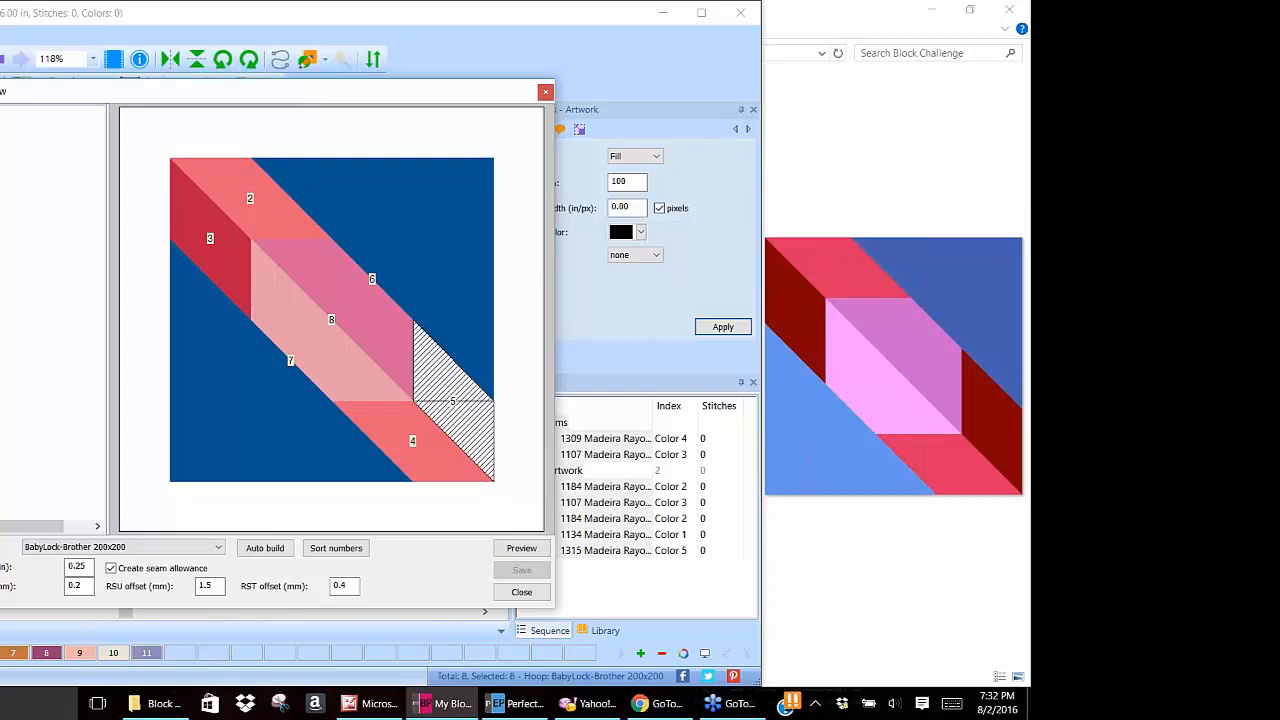
{"action": "key", "text": "Down"}
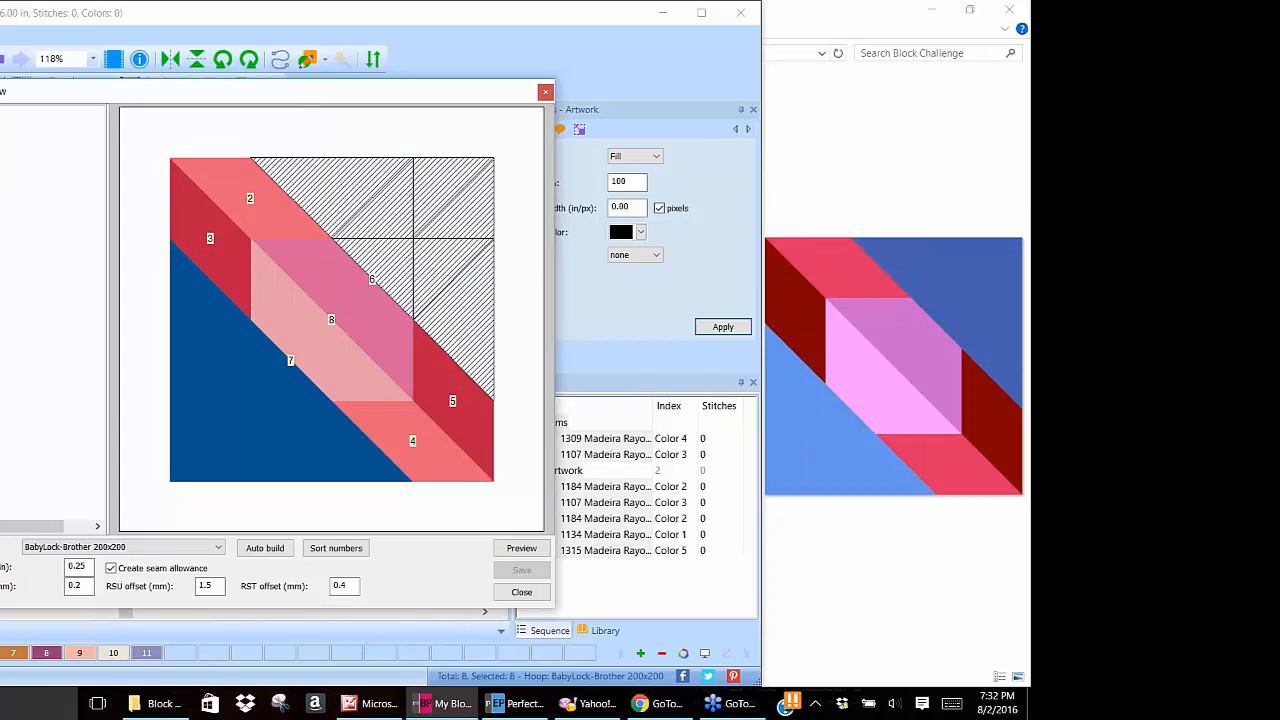
{"action": "key", "text": "Down"}
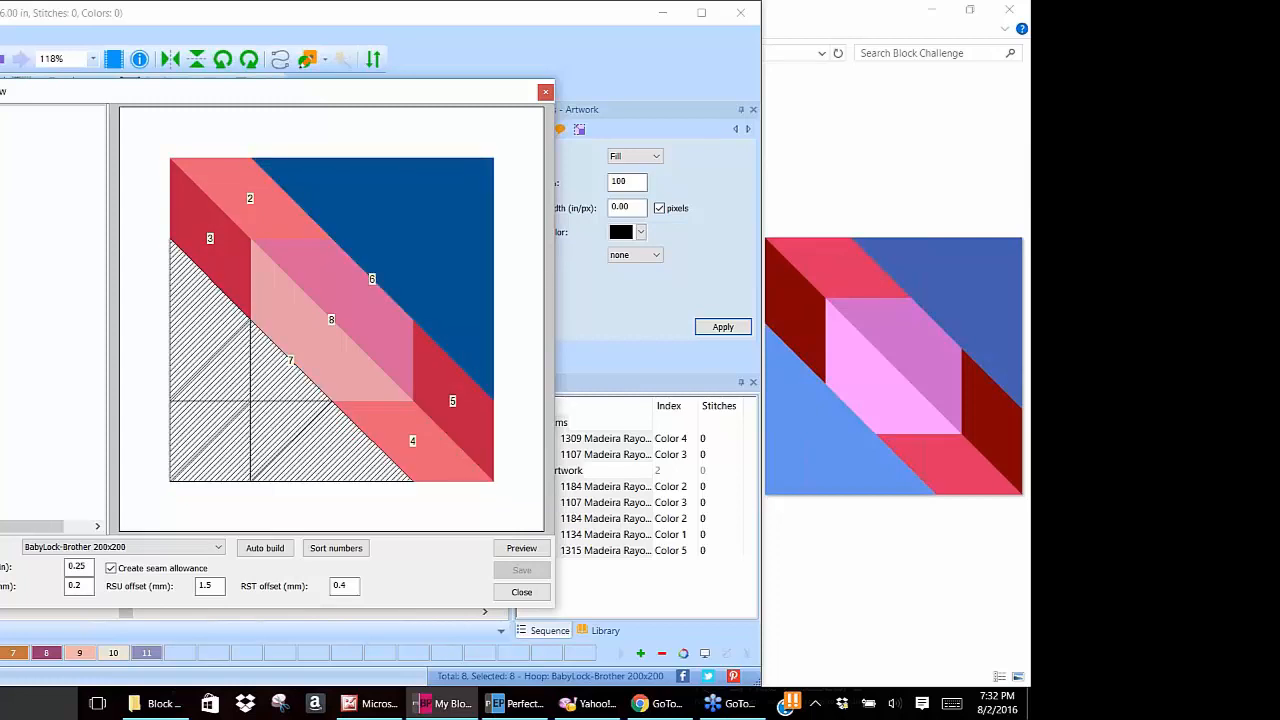
{"action": "key", "text": "Down"}
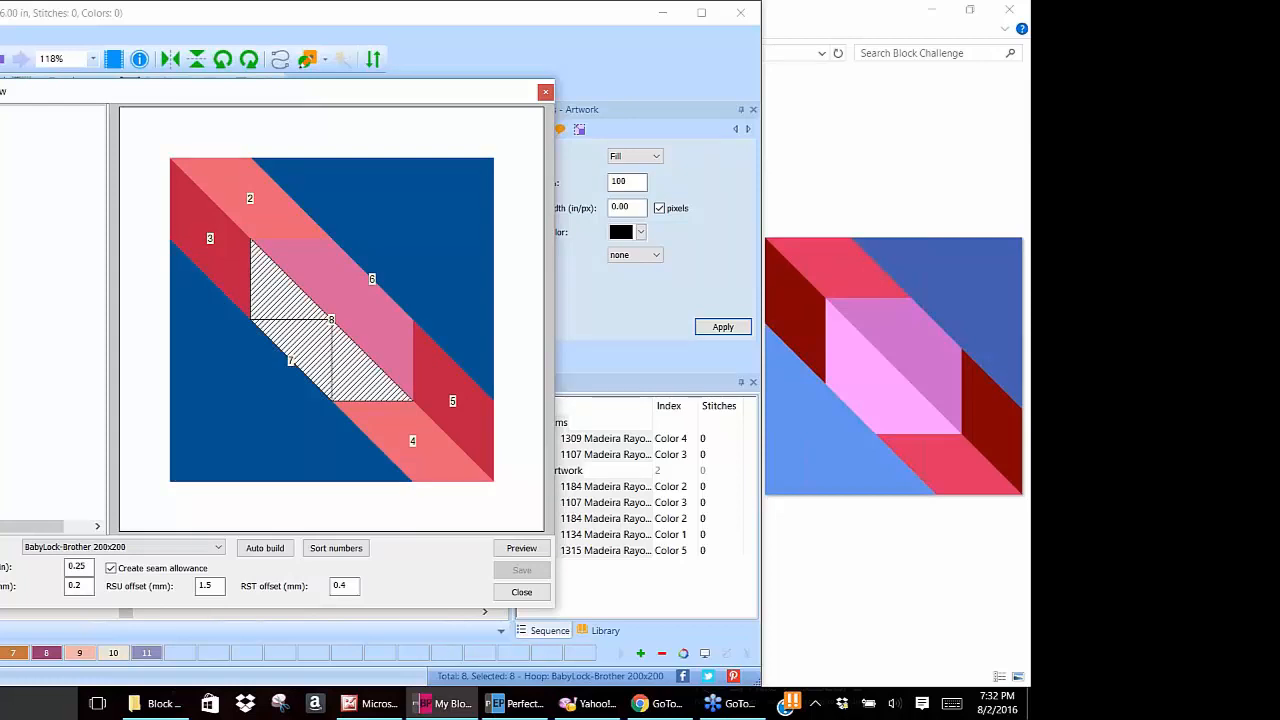
{"action": "left_click", "coordinate": [521, 592]}
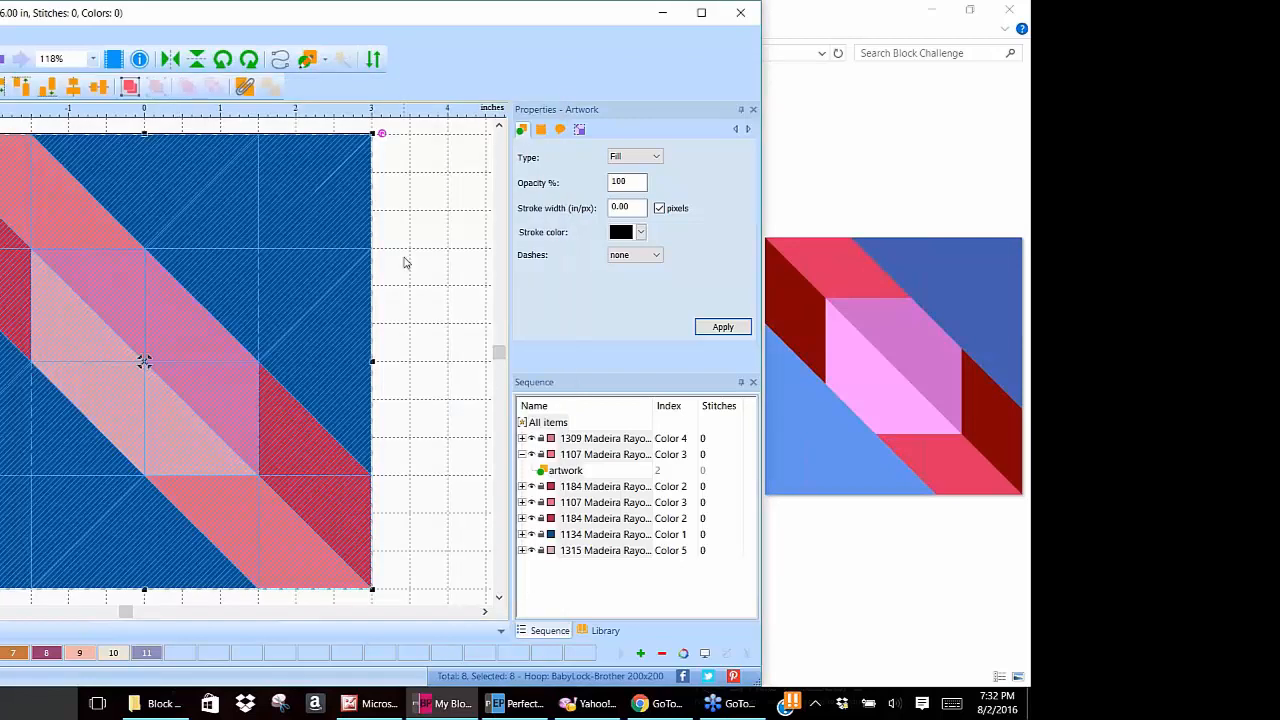
Collapse the first 1107 group in the sequence and select the upper center band on the block.
{"action": "left_click", "coordinate": [404, 260]}
{"action": "left_click", "coordinate": [127, 285]}
{"action": "left_click", "coordinate": [144, 361]}
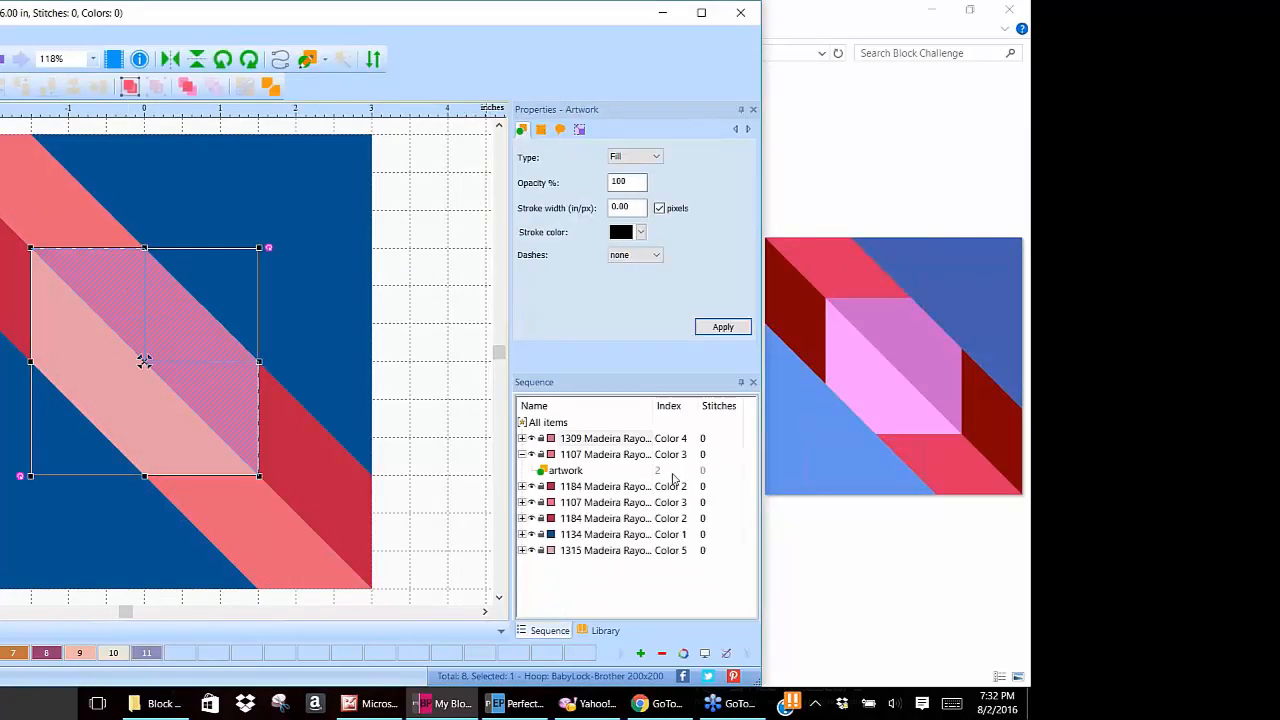
{"action": "left_click", "coordinate": [522, 455]}
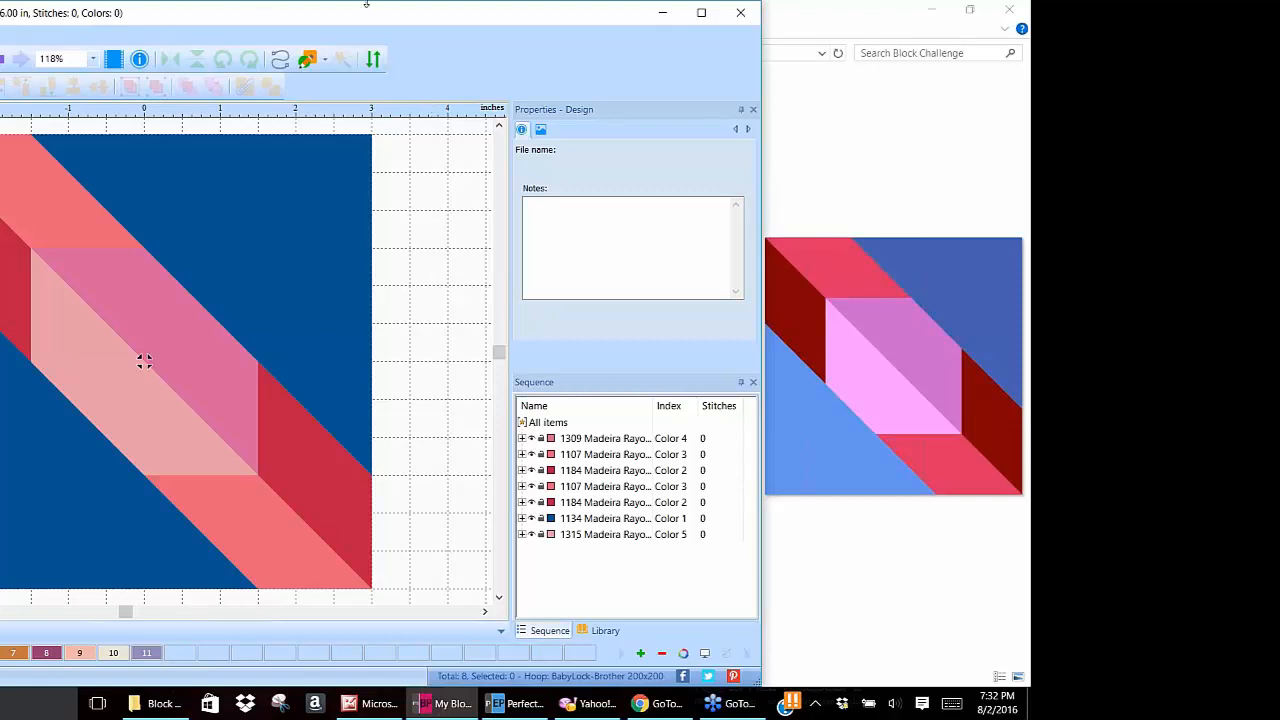
{"action": "left_click", "coordinate": [159, 325]}
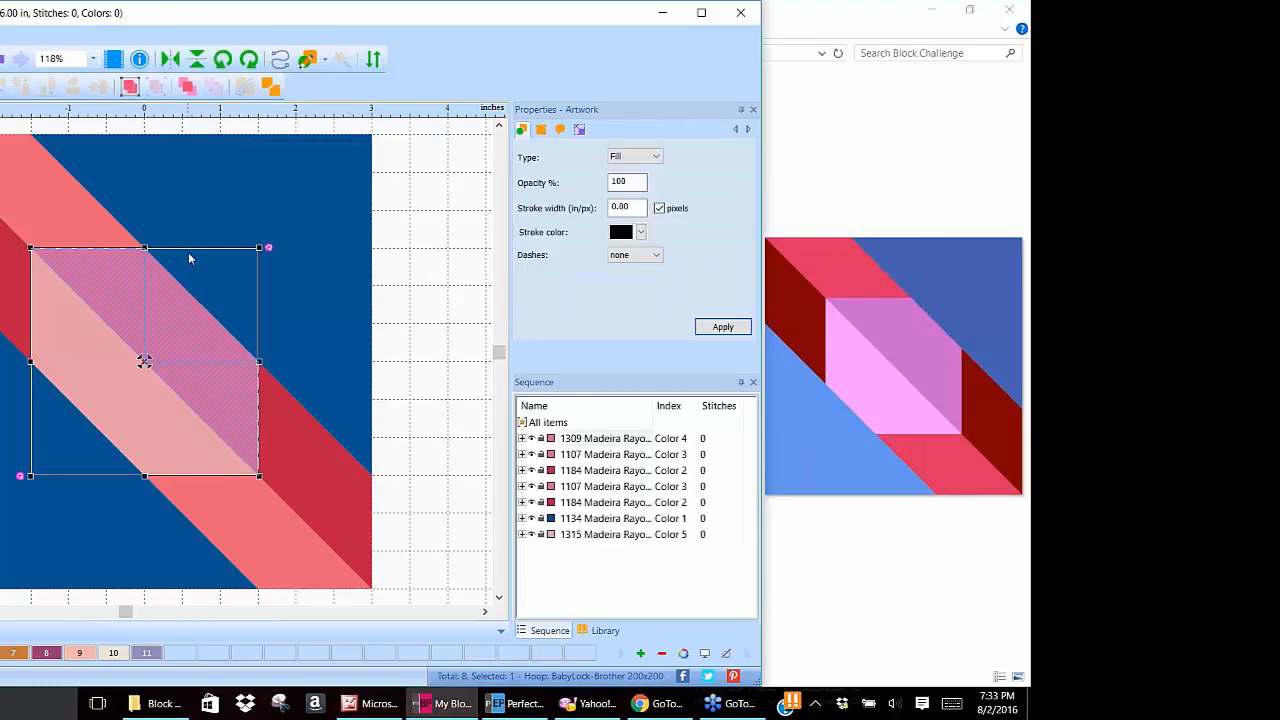
Break the central pink band and the light pink band below it apart into separate pieces.
{"action": "left_click", "coordinate": [272, 88]}
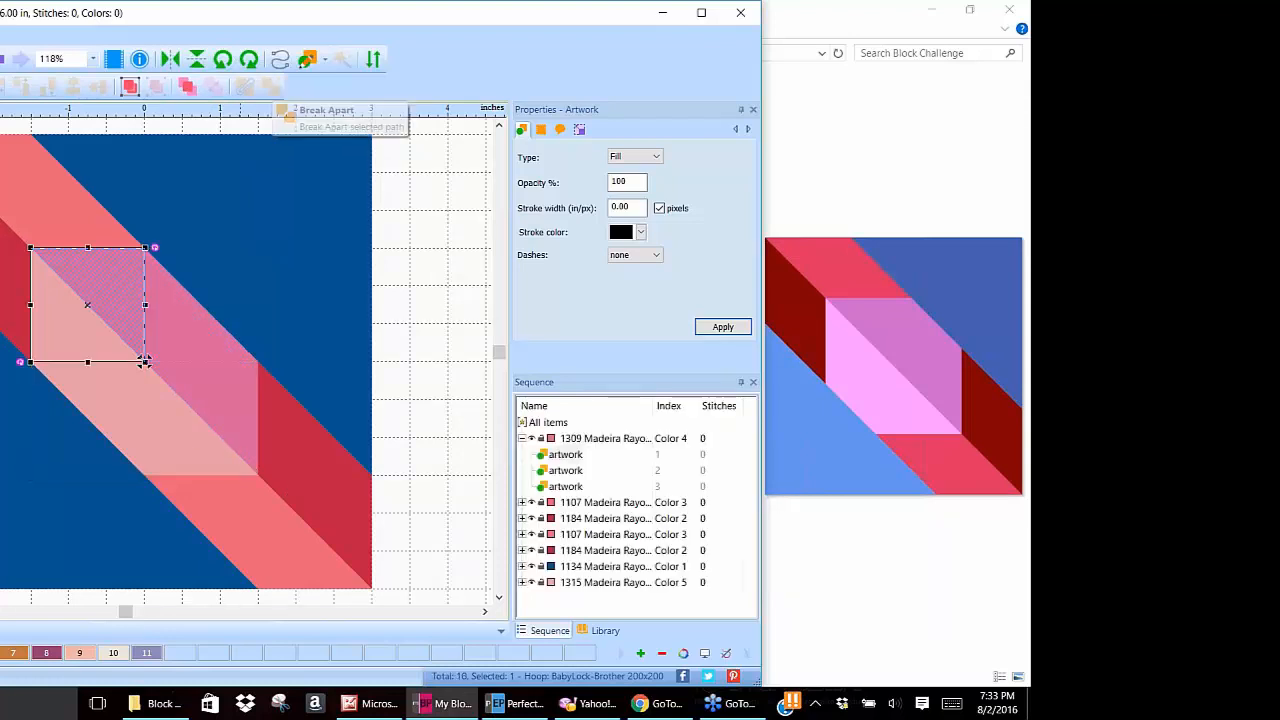
{"action": "left_click_drag", "start_coordinate": [89, 289], "coordinate": [203, 403]}
{"action": "left_click", "coordinate": [47, 327], "text": "shift"}
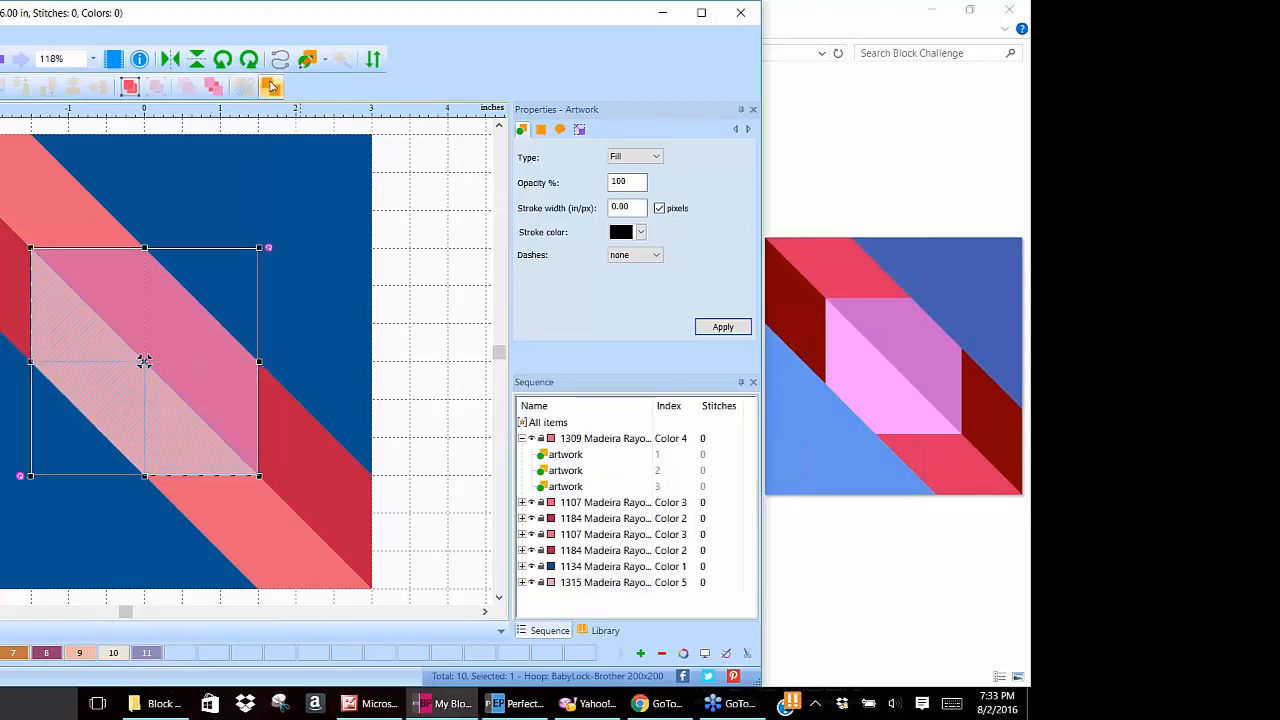
{"action": "left_click", "coordinate": [272, 88]}
{"action": "left_click", "coordinate": [447, 257]}
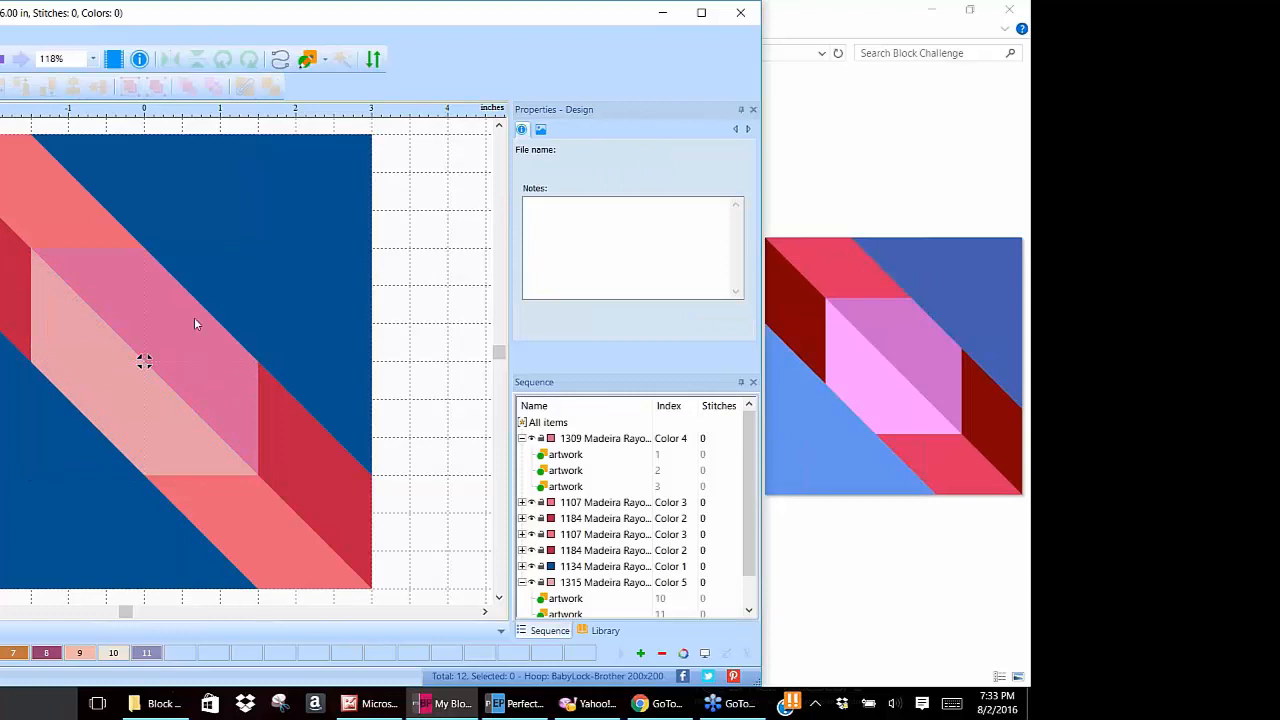
{"action": "left_click", "coordinate": [60, 312]}
{"action": "left_click", "coordinate": [94, 403]}
{"action": "left_click", "coordinate": [203, 463]}
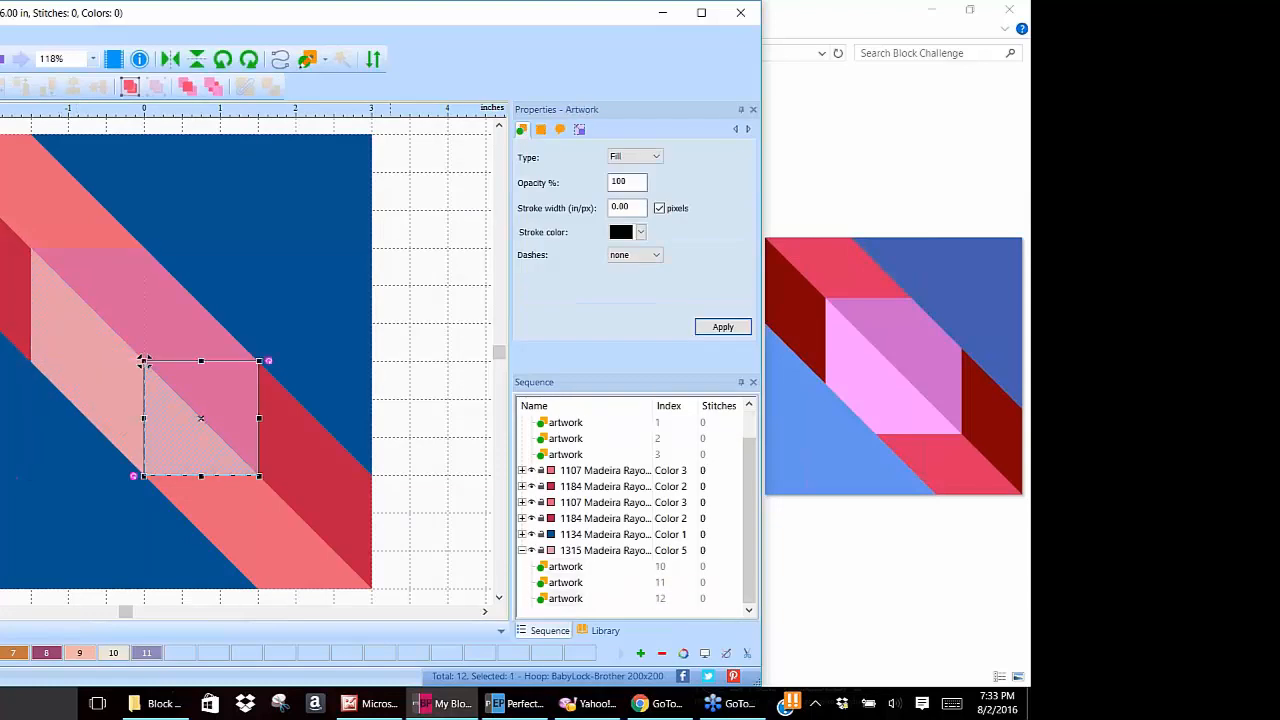
{"action": "left_click", "coordinate": [456, 281]}
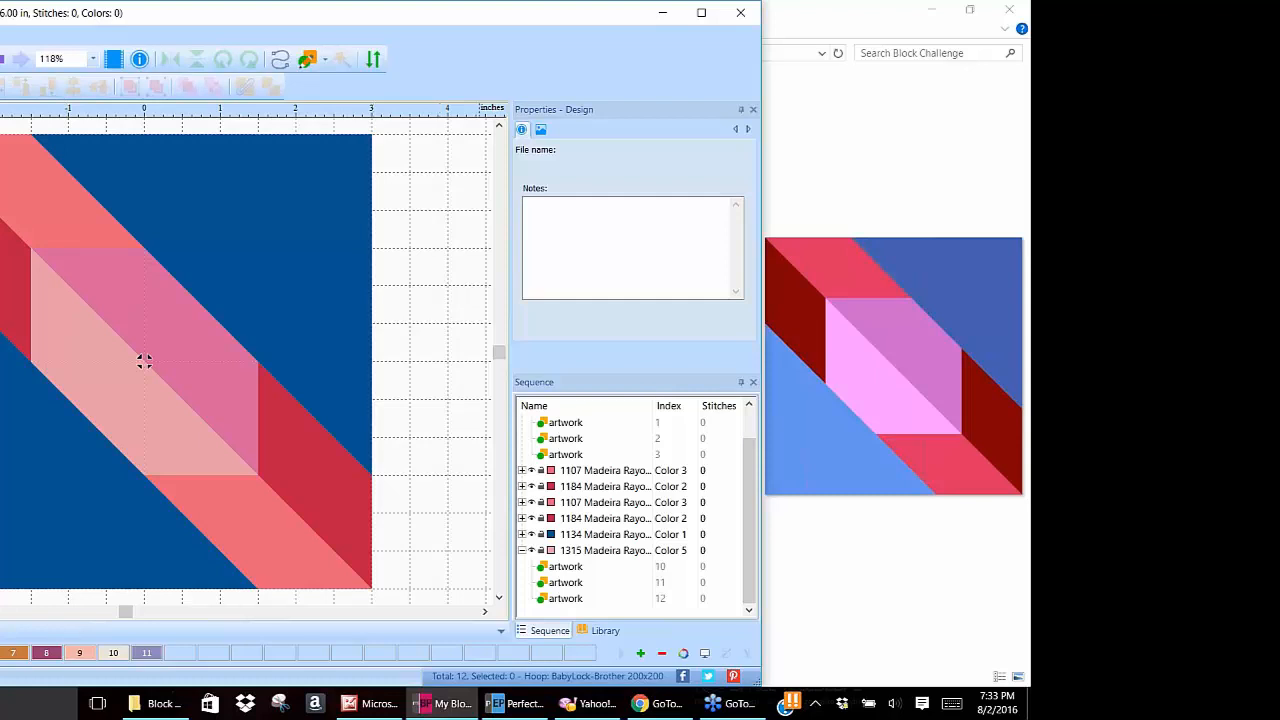
Select the entire block with the divided bands and try to auto build its piecing tree.
{"action": "left_click_drag", "start_coordinate": [0, 121], "coordinate": [418, 602]}
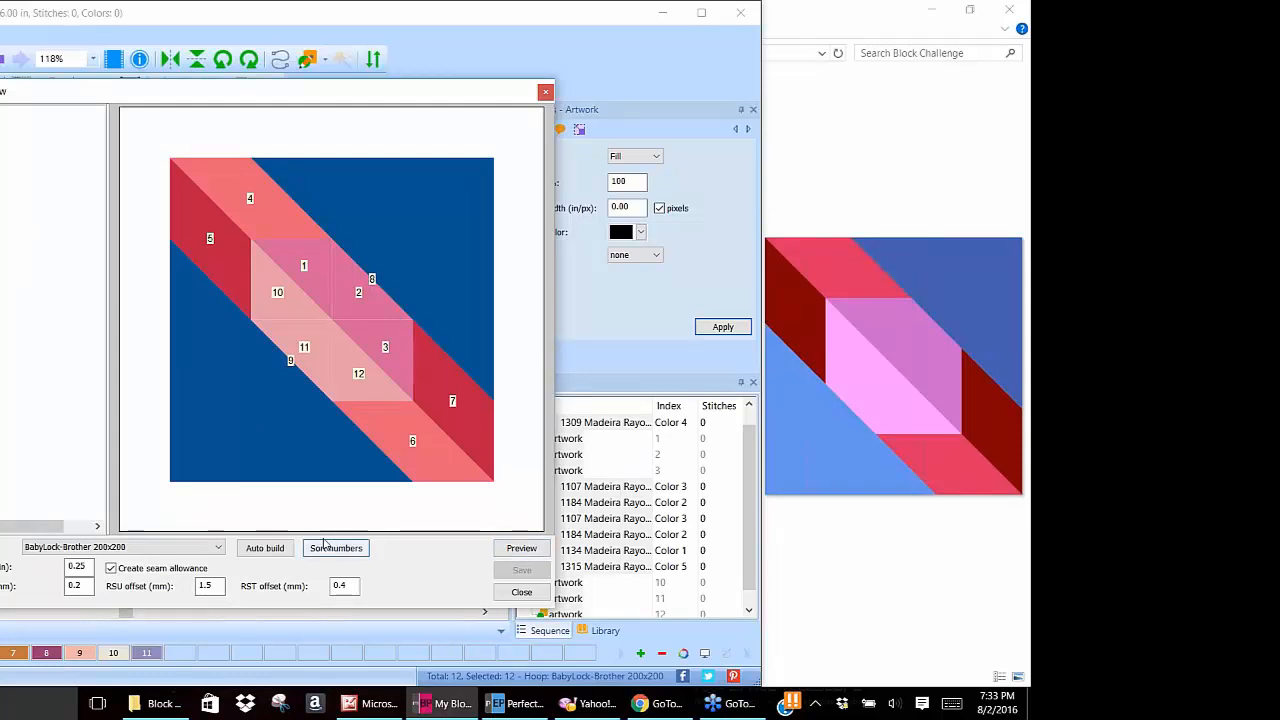
{"action": "left_click", "coordinate": [266, 550]}
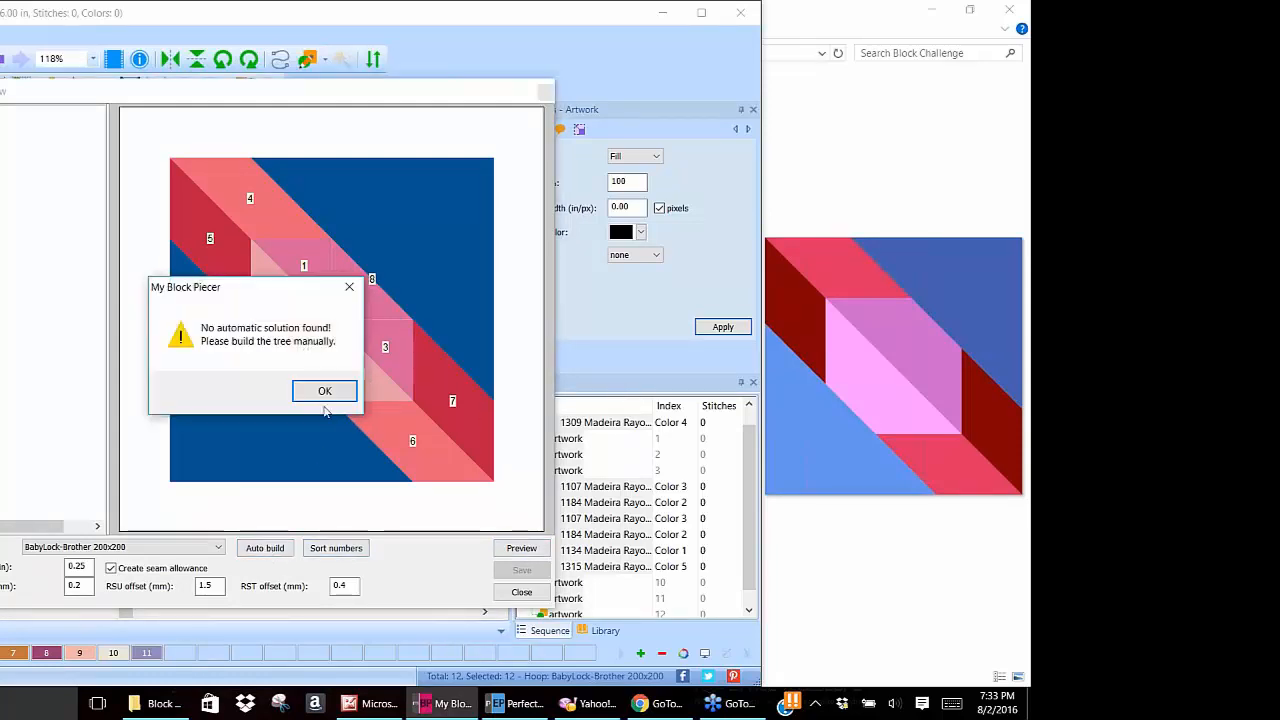
{"action": "left_click", "coordinate": [323, 393]}
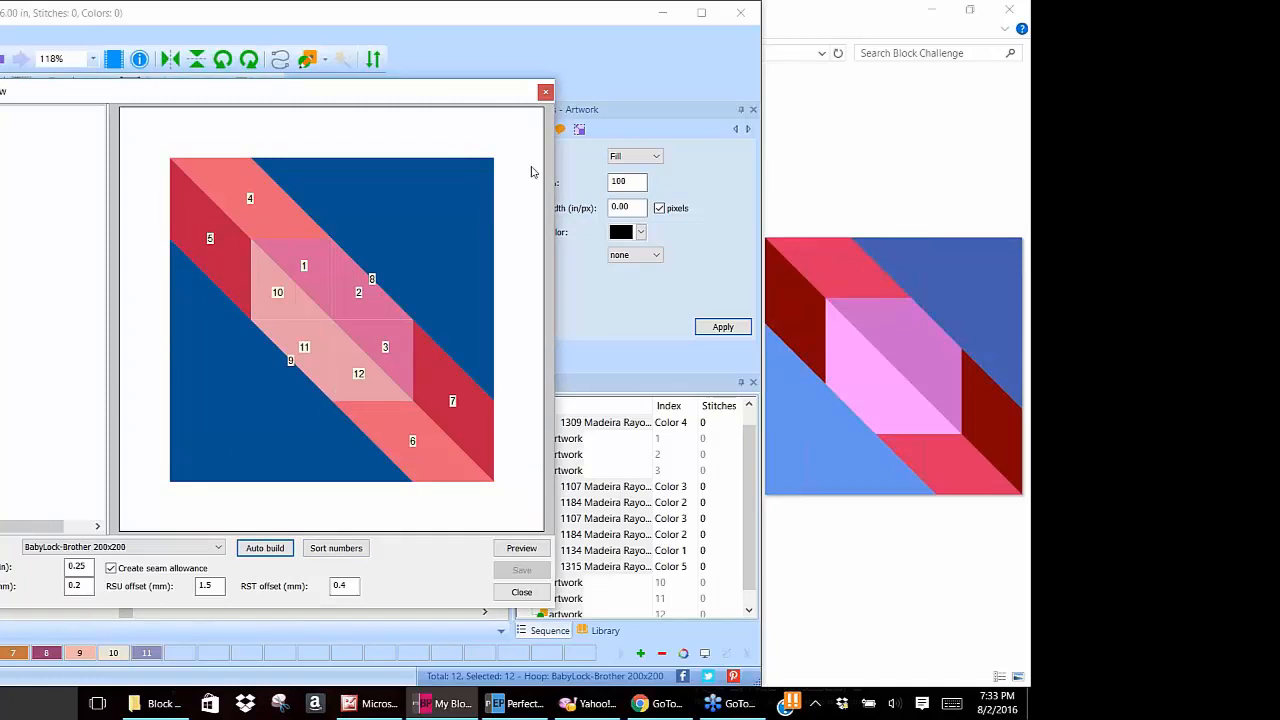
{"action": "left_click", "coordinate": [545, 93]}
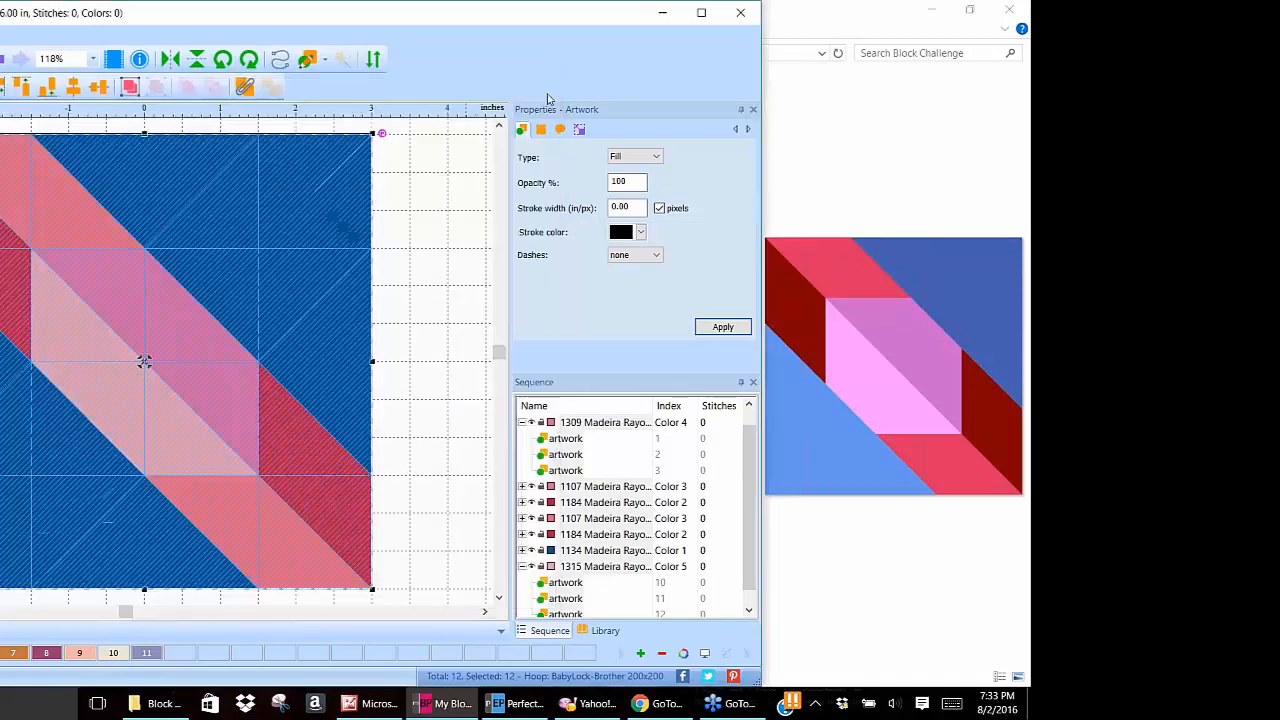
Combine the three pieces of each central band back into one shape per band.
{"action": "left_click", "coordinate": [431, 219]}
{"action": "left_click", "coordinate": [106, 277]}
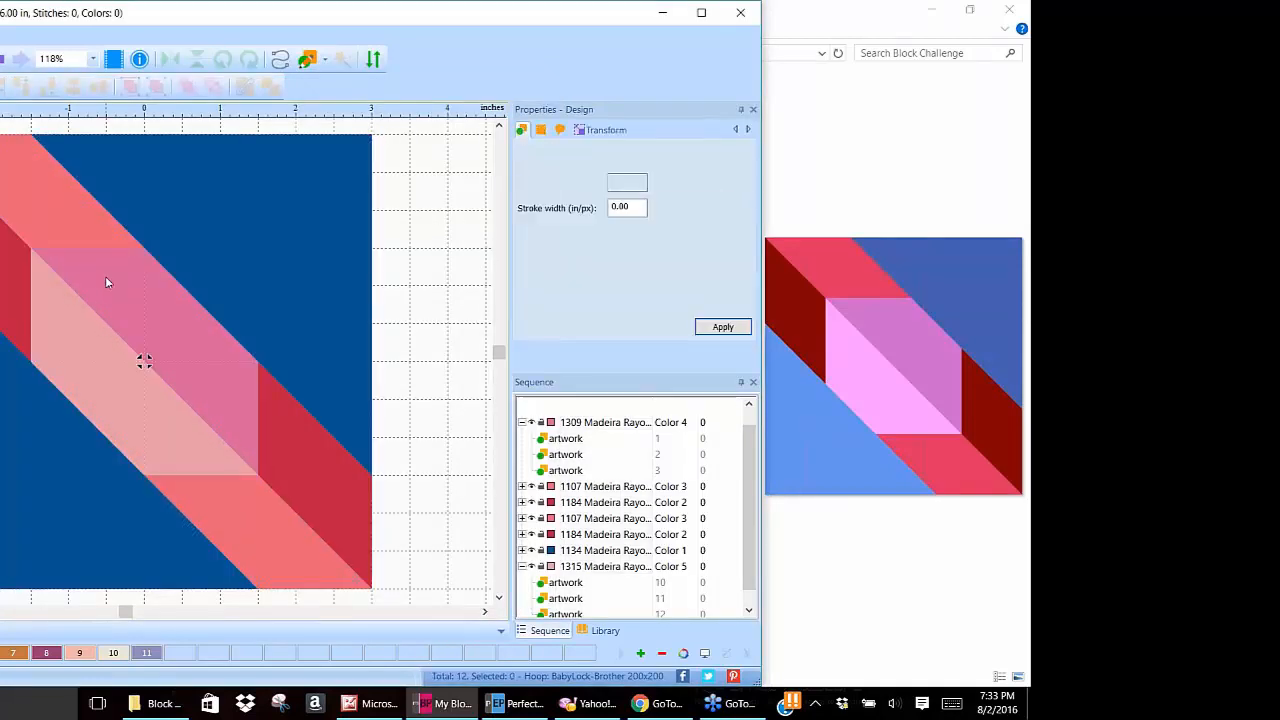
{"action": "left_click", "coordinate": [187, 322], "text": "shift"}
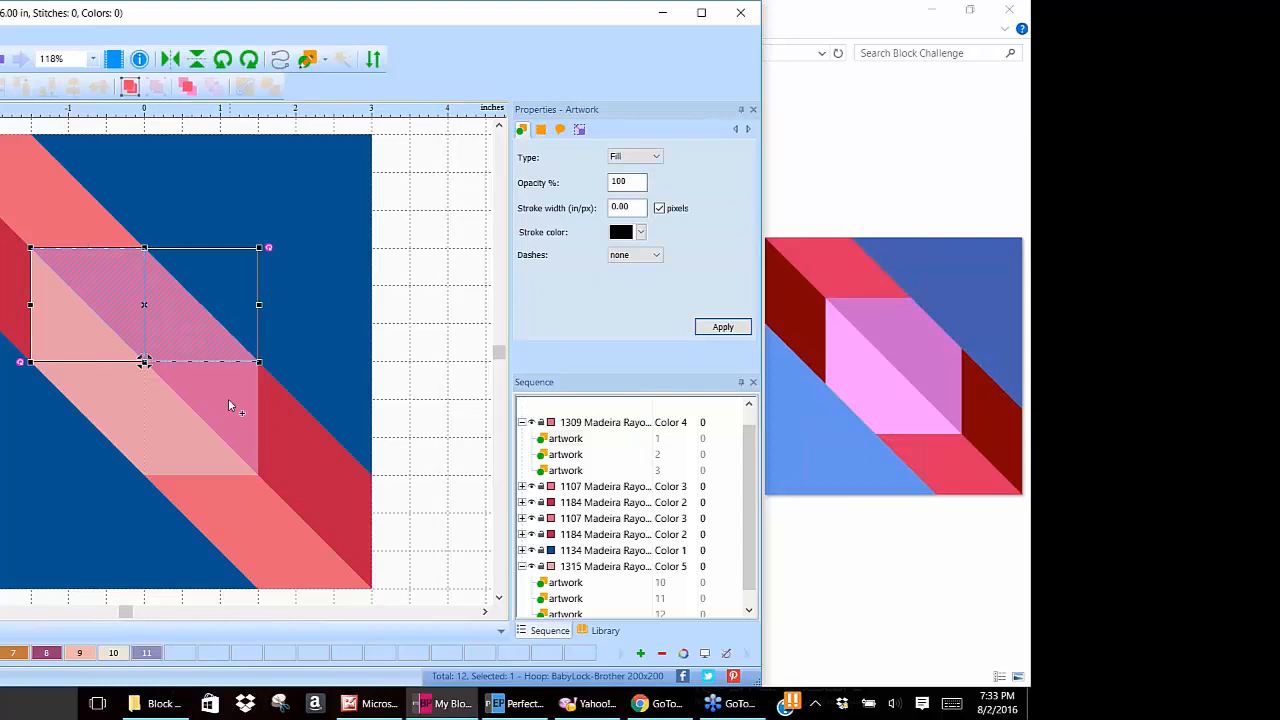
{"action": "left_click", "coordinate": [216, 396], "text": "shift"}
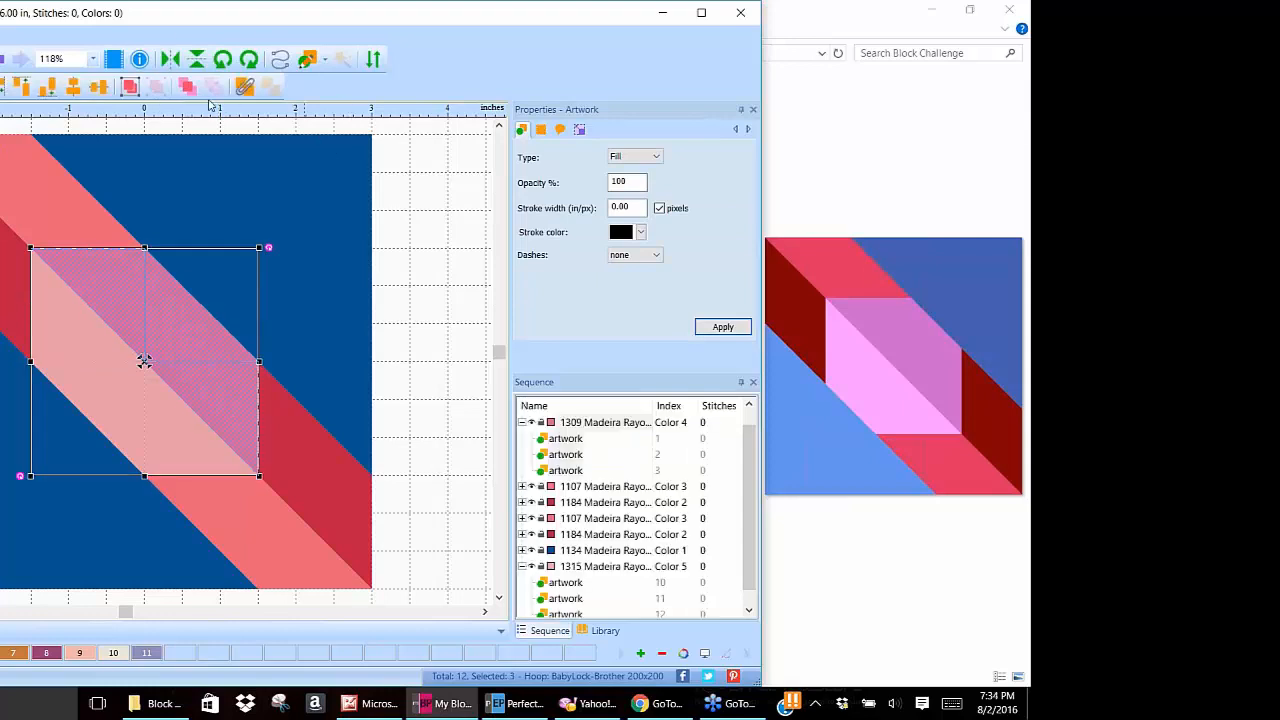
{"action": "left_click", "coordinate": [245, 87]}
{"action": "left_click", "coordinate": [437, 178]}
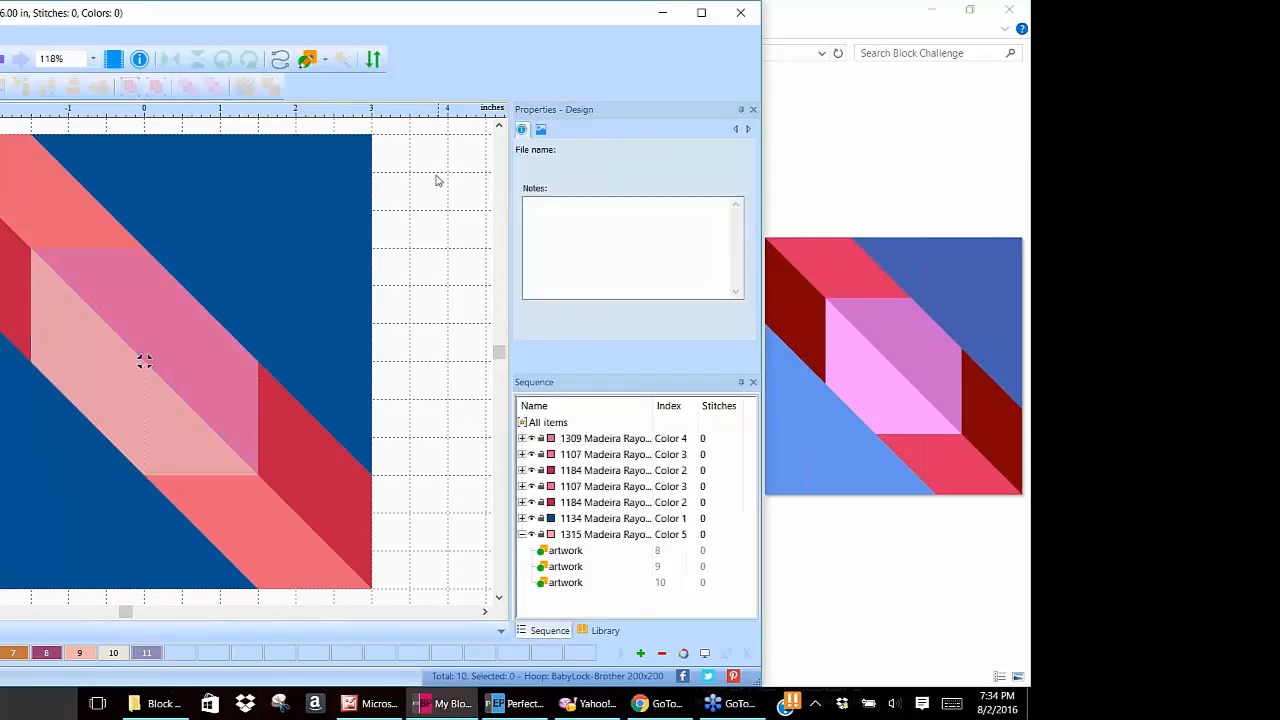
{"action": "left_click", "coordinate": [62, 325]}
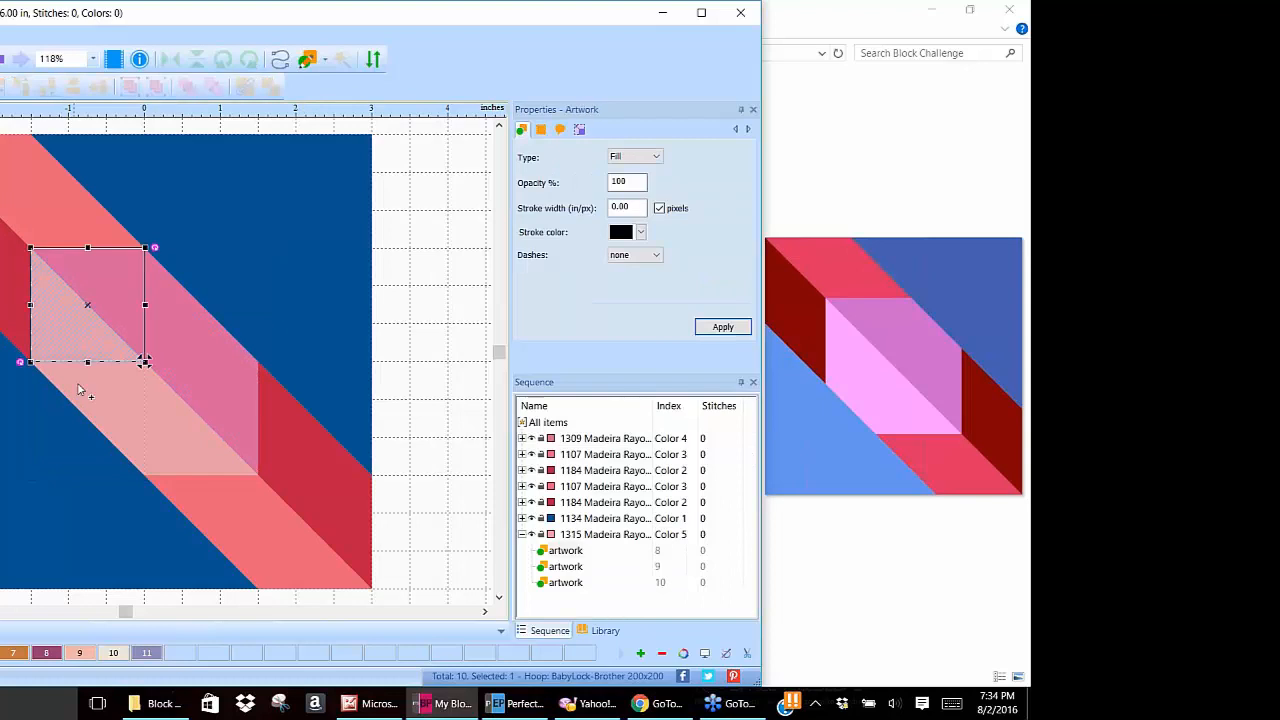
{"action": "left_click", "coordinate": [245, 87]}
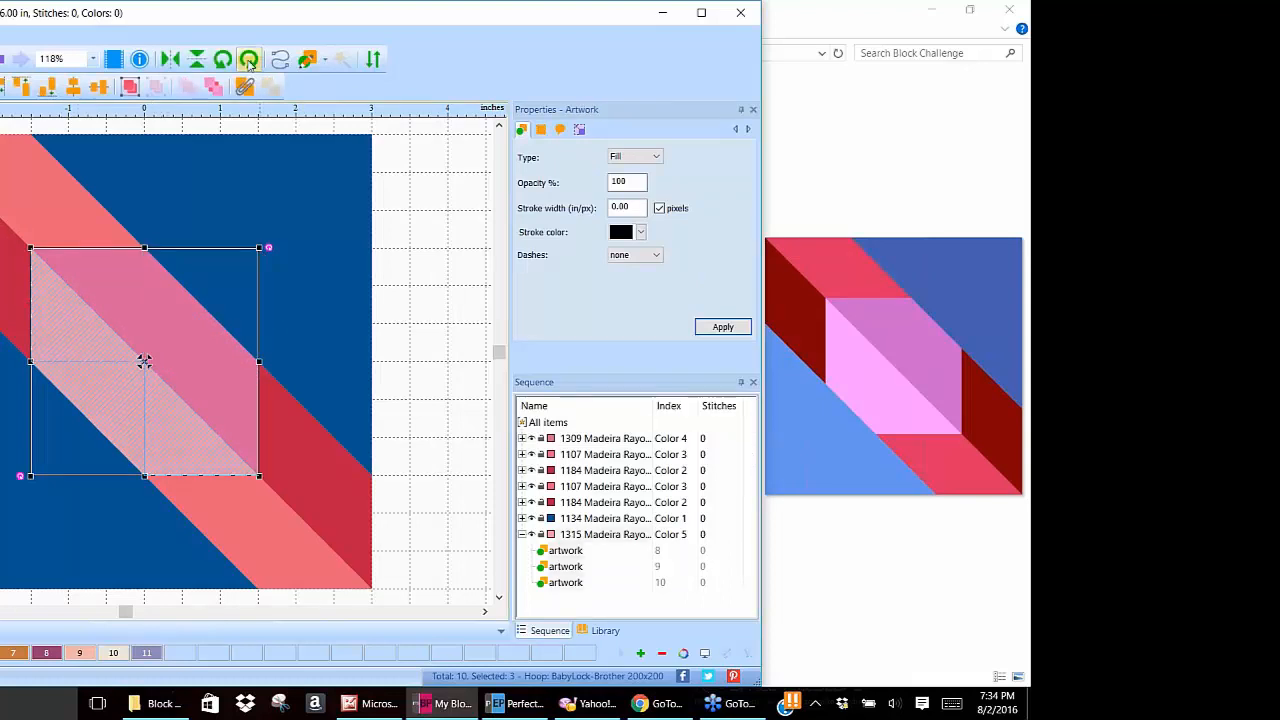
Examine the upper and lower blue corner triangles by selecting each in turn.
{"action": "left_click", "coordinate": [297, 176]}
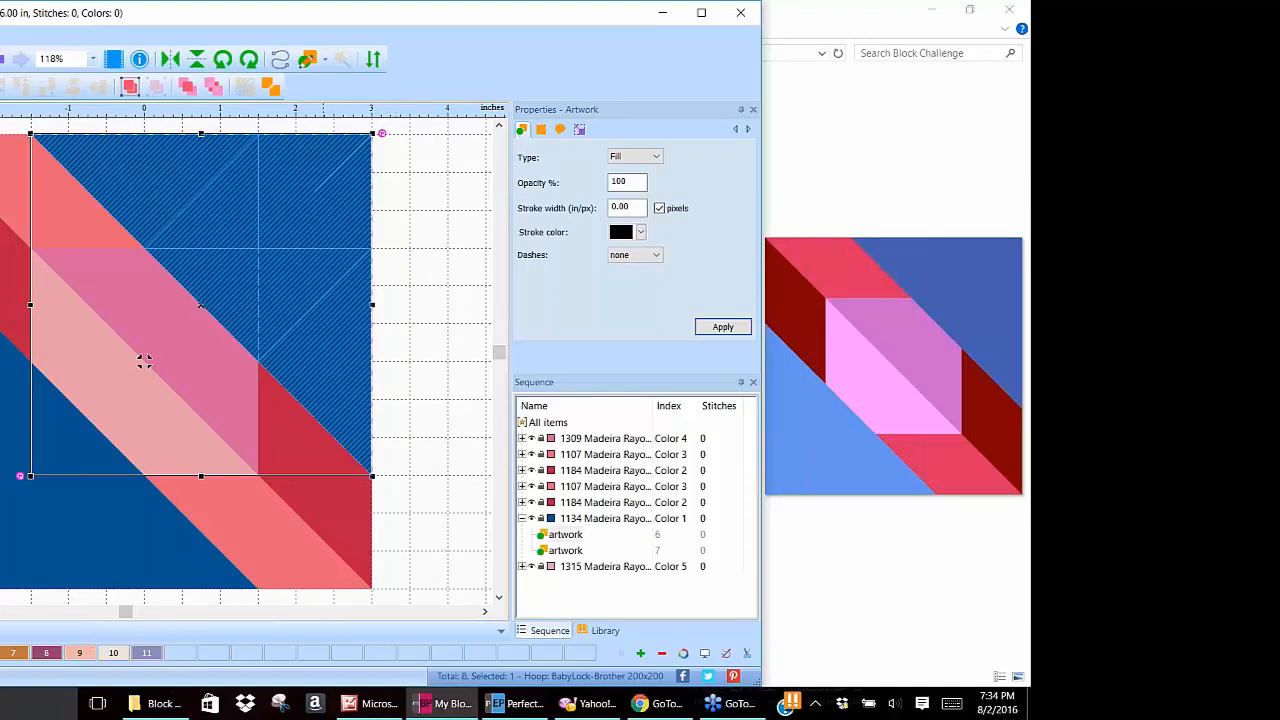
{"action": "left_click", "coordinate": [40, 480]}
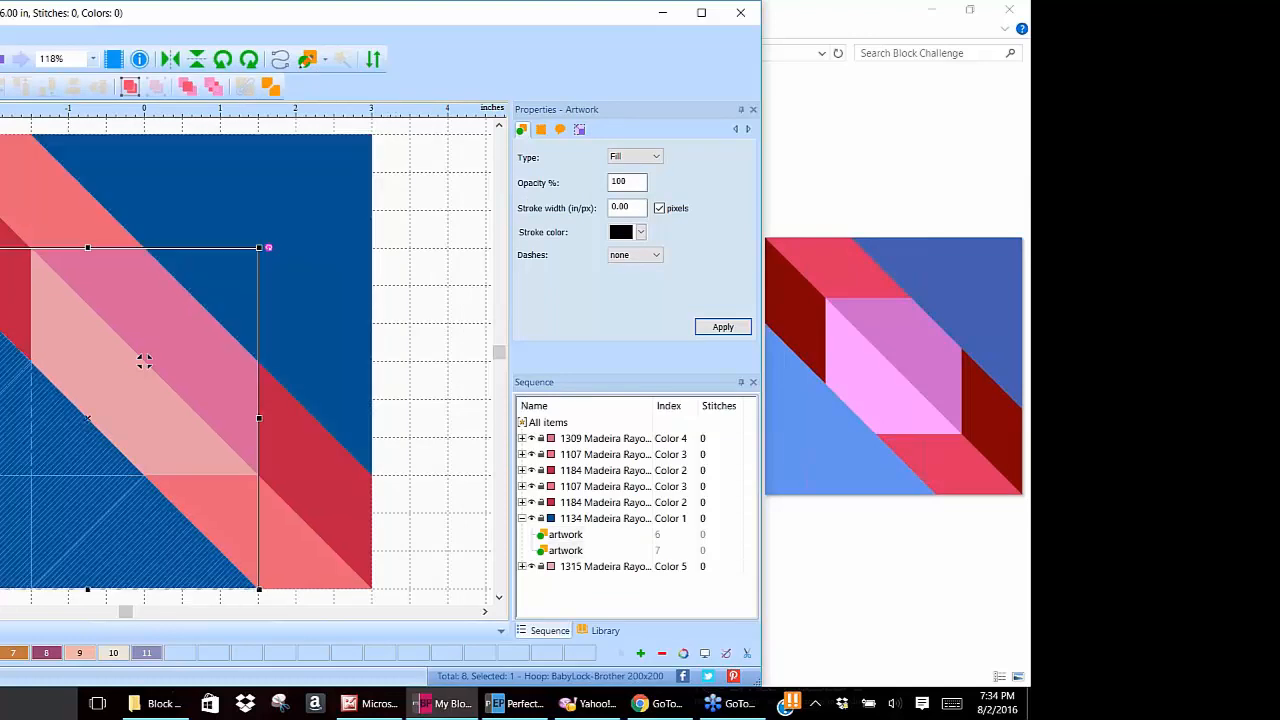
{"action": "left_click", "coordinate": [424, 354]}
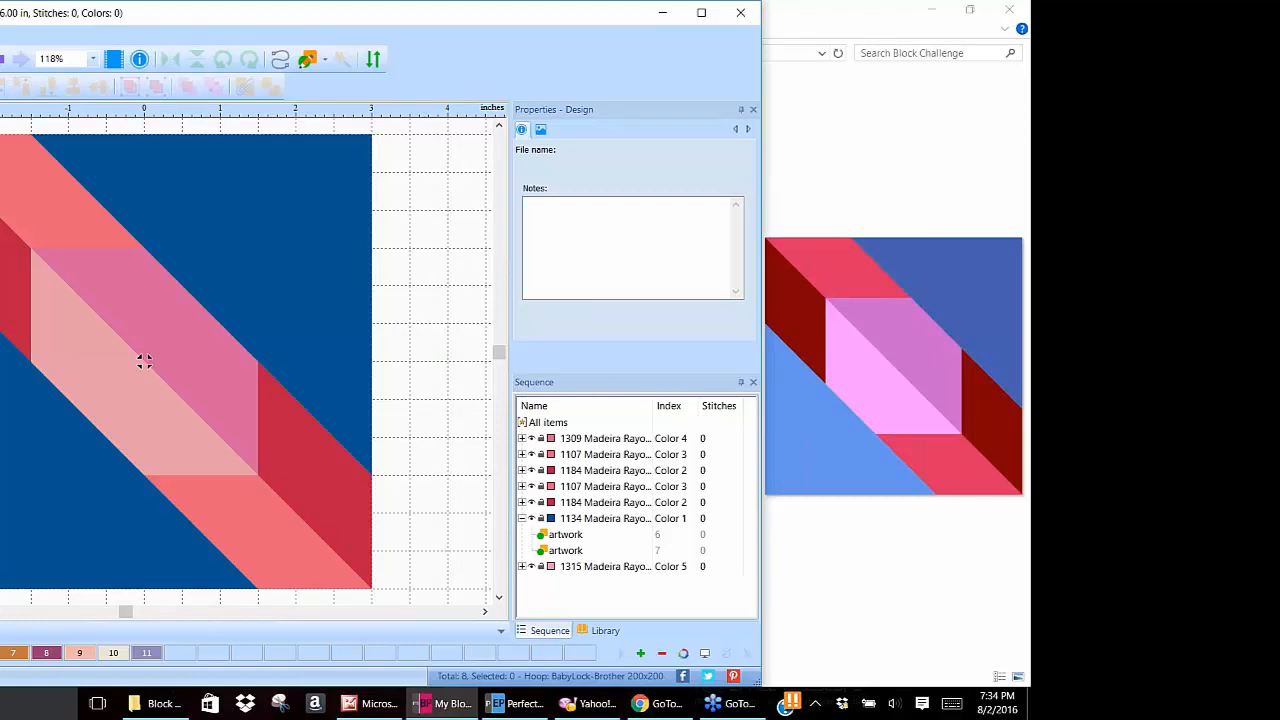
Select the entire block with the recombined bands and try to auto build its piecing tree.
{"action": "key", "text": "ctrl+a"}
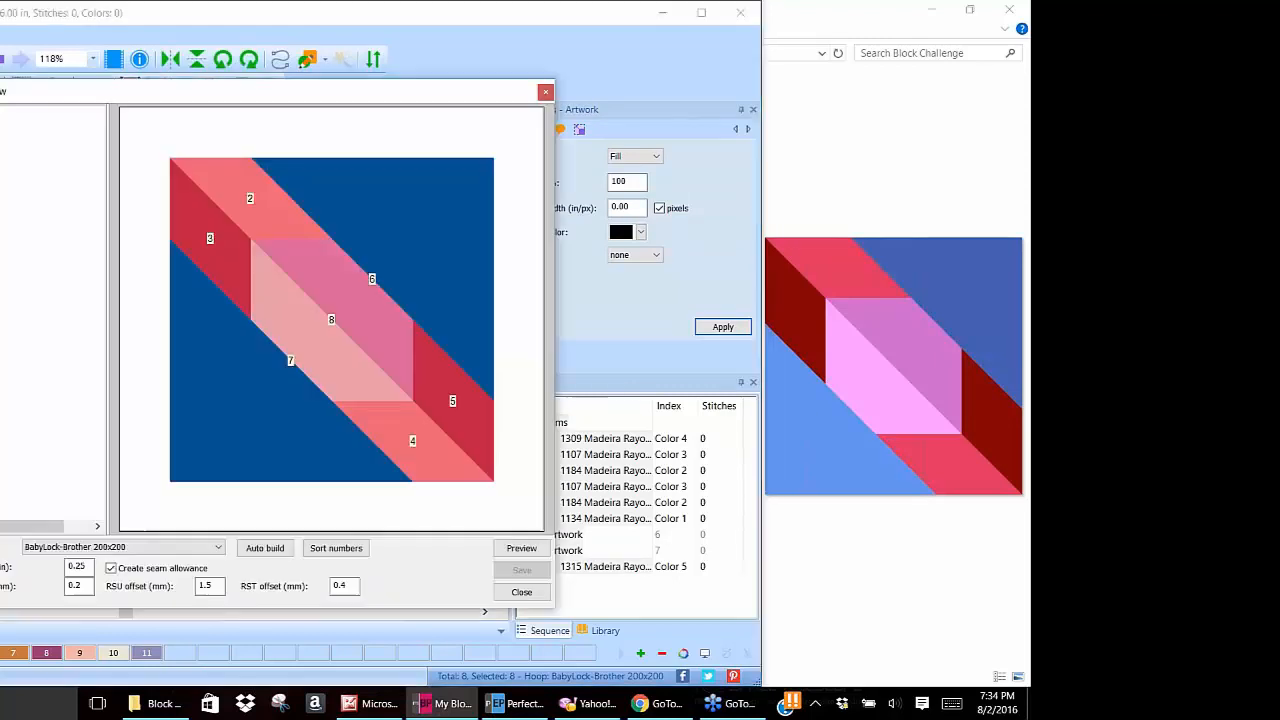
{"action": "left_click", "coordinate": [265, 549]}
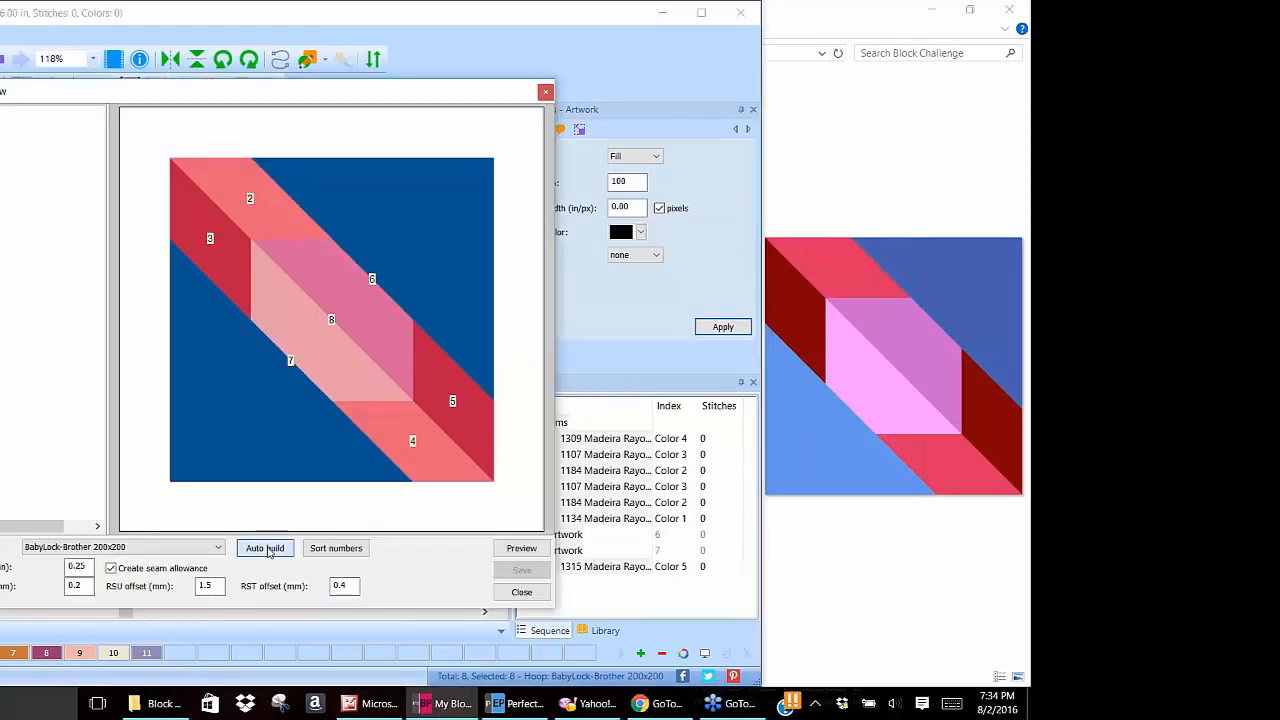
{"action": "left_click", "coordinate": [325, 392]}
{"action": "left_click", "coordinate": [546, 93]}
{"action": "left_click", "coordinate": [424, 235]}
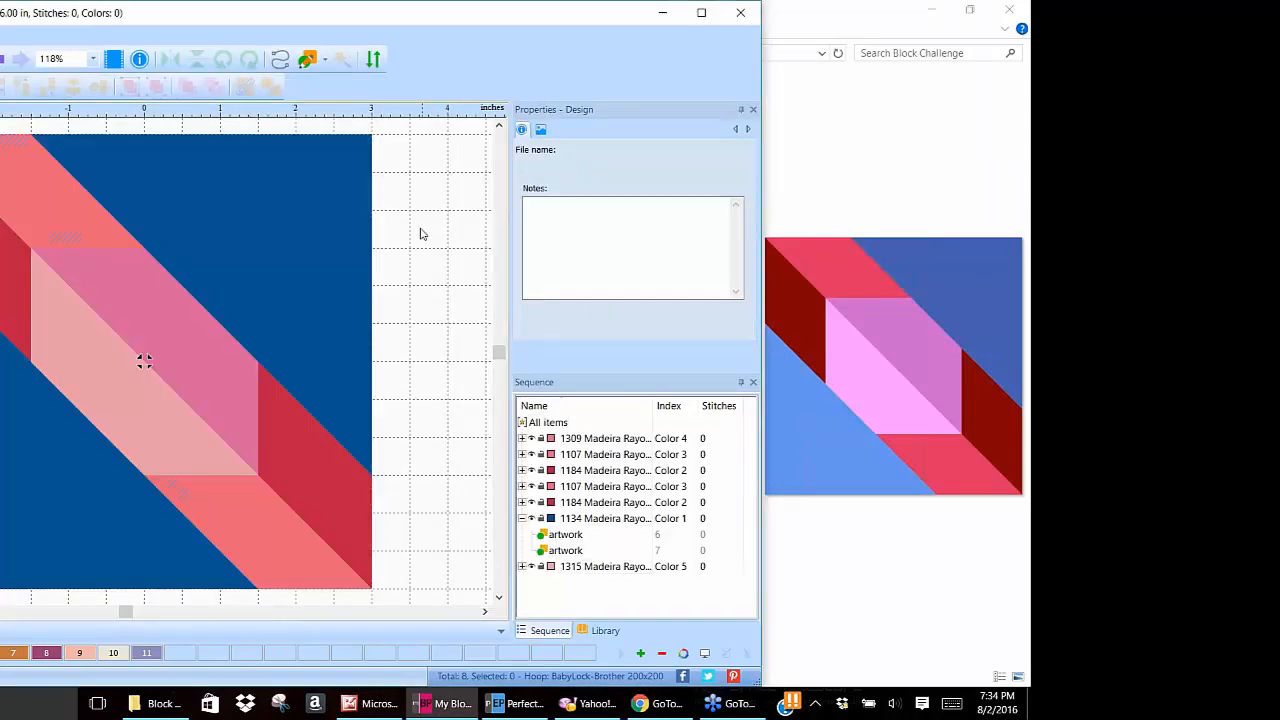
Move the two central pink bands out of the block, and undo both moves.
{"action": "left_click", "coordinate": [373, 59]}
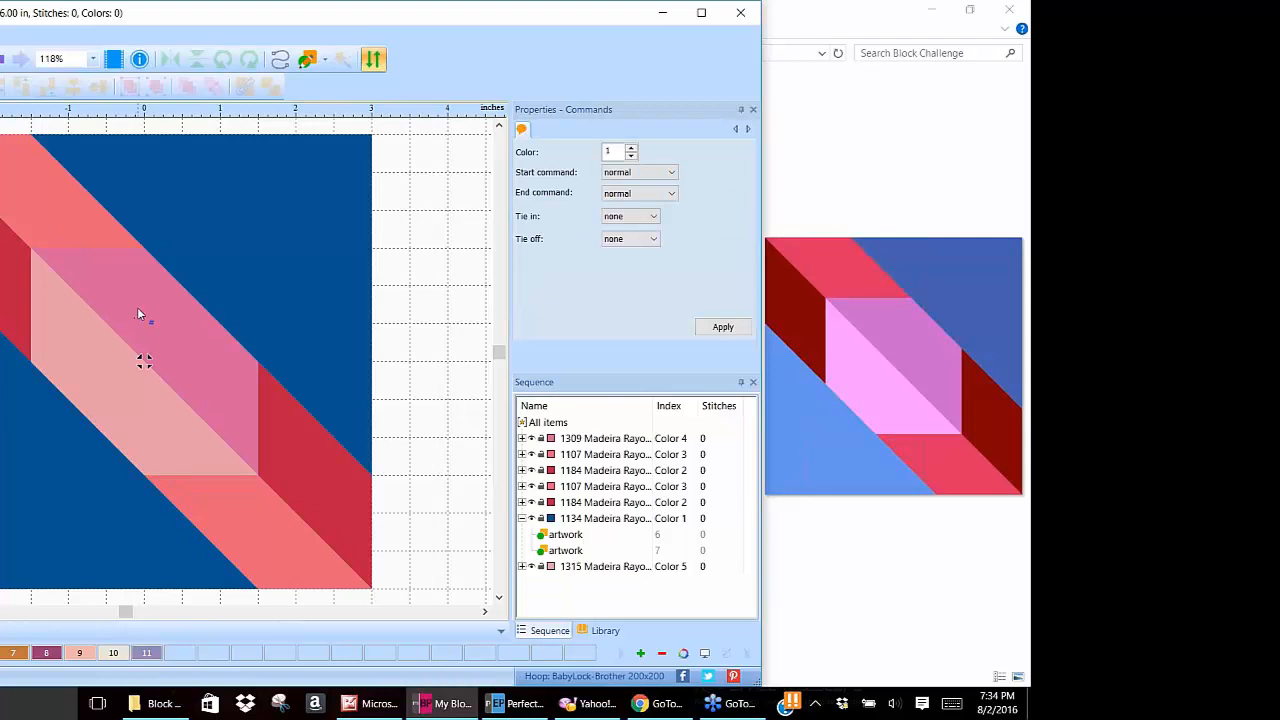
{"action": "left_click", "coordinate": [164, 318]}
{"action": "left_click", "coordinate": [183, 343]}
{"action": "left_click_drag", "start_coordinate": [227, 337], "coordinate": [528, 222]}
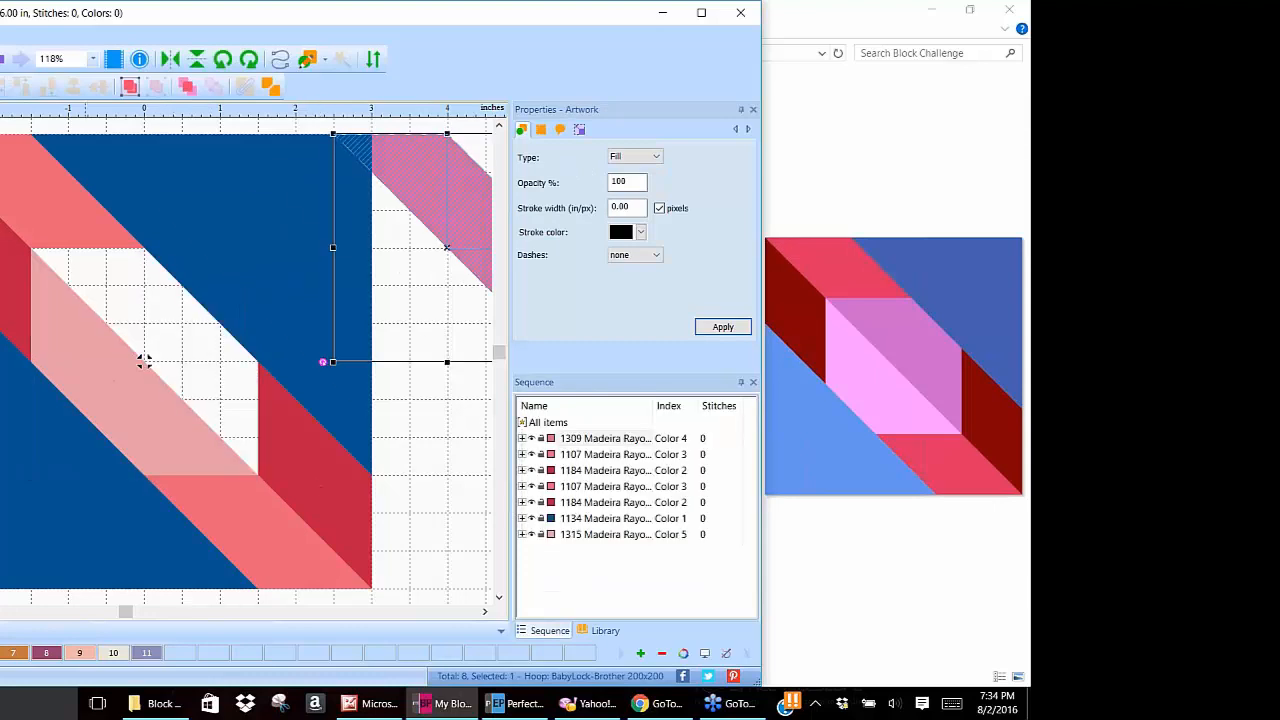
{"action": "left_click", "coordinate": [110, 418]}
{"action": "left_click_drag", "start_coordinate": [132, 397], "coordinate": [0, 455]}
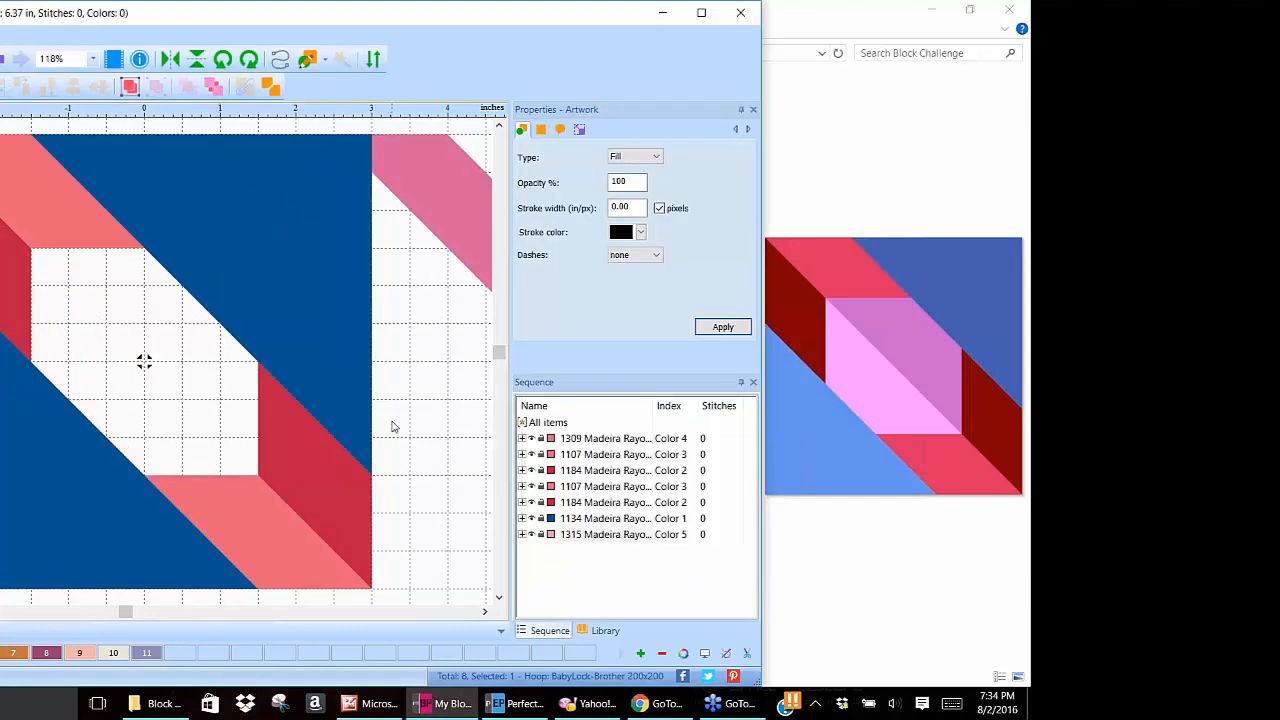
{"action": "key", "text": "ctrl+z"}
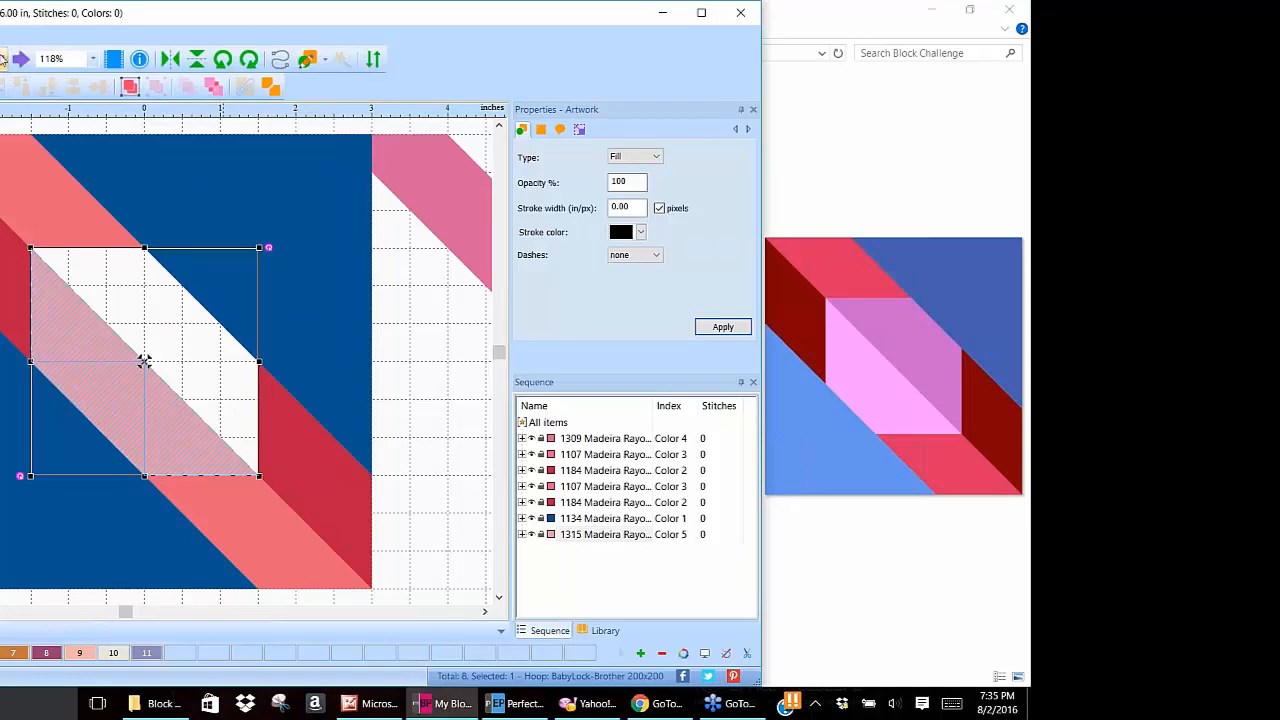
{"action": "left_click", "coordinate": [451, 234]}
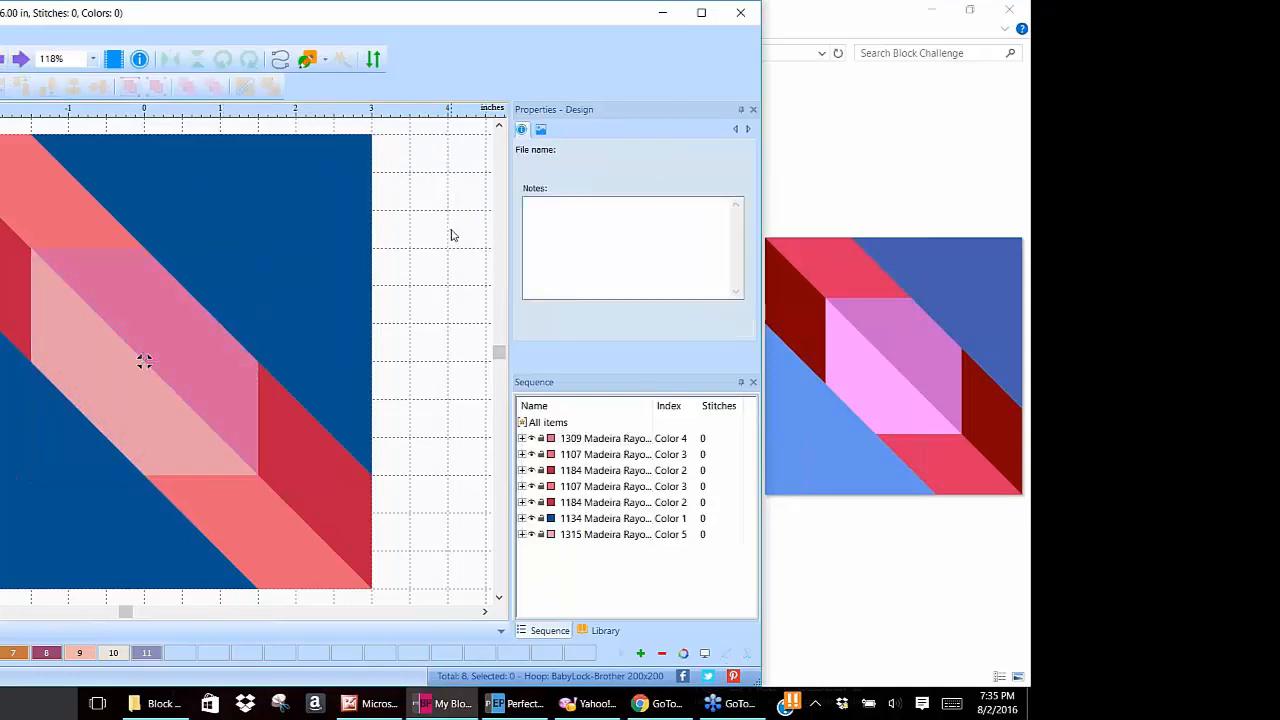
{"action": "left_click", "coordinate": [160, 314]}
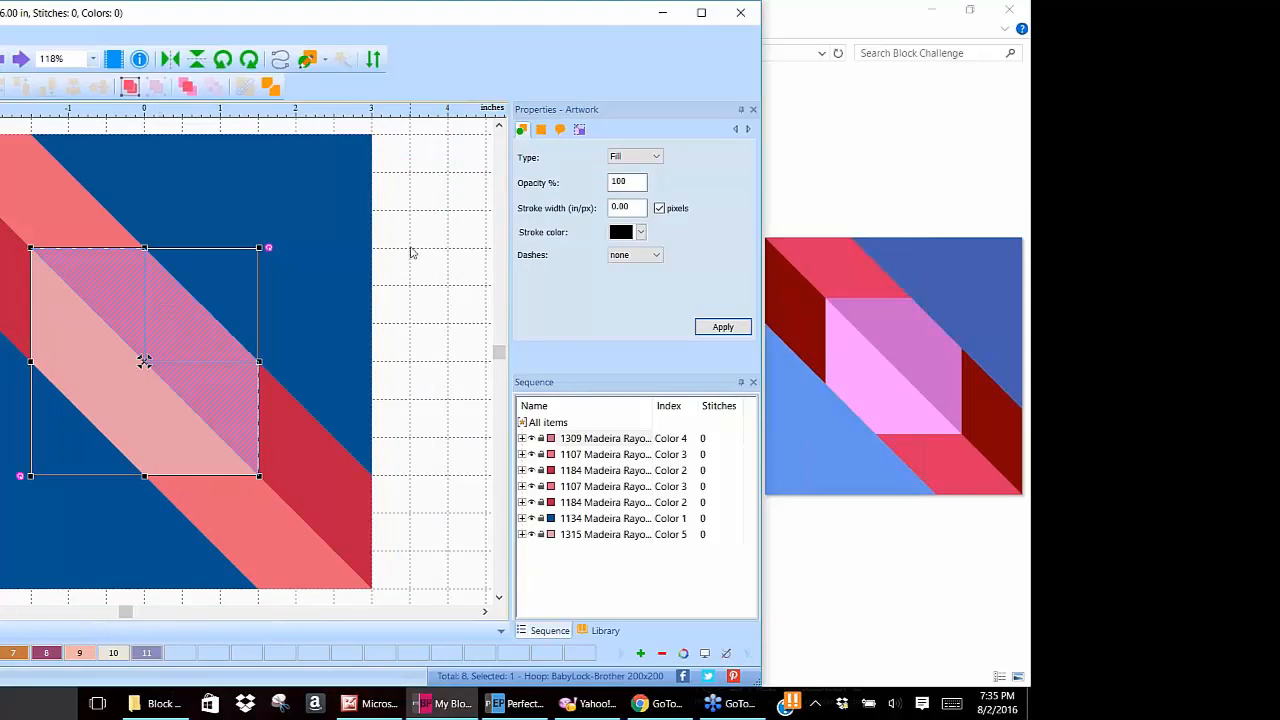
{"action": "left_click", "coordinate": [309, 463]}
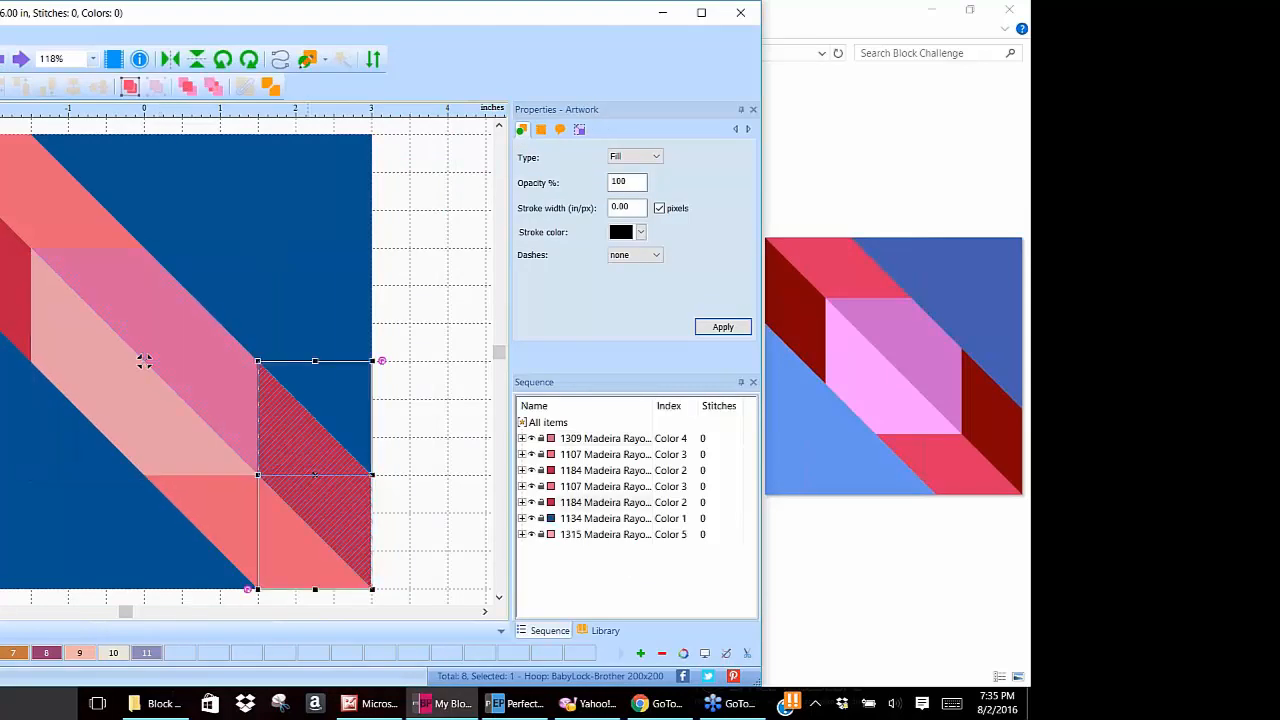
{"action": "left_click", "coordinate": [418, 288]}
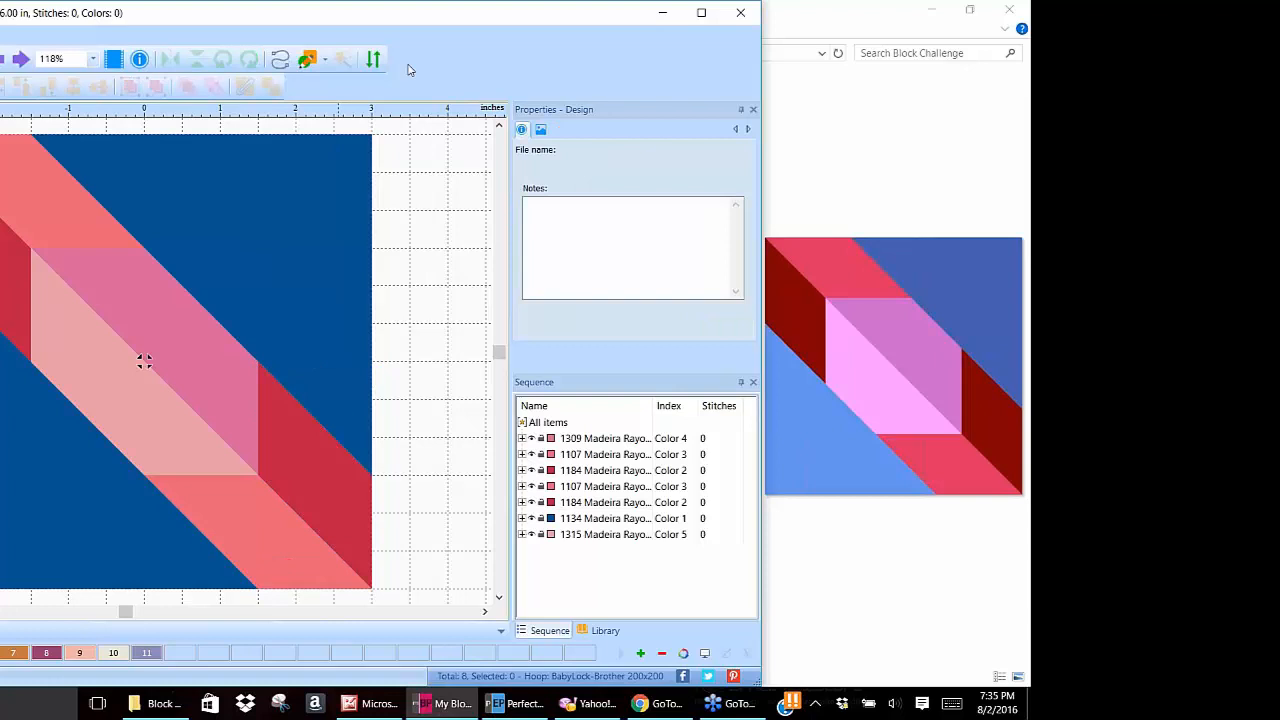
{"action": "left_click", "coordinate": [374, 57]}
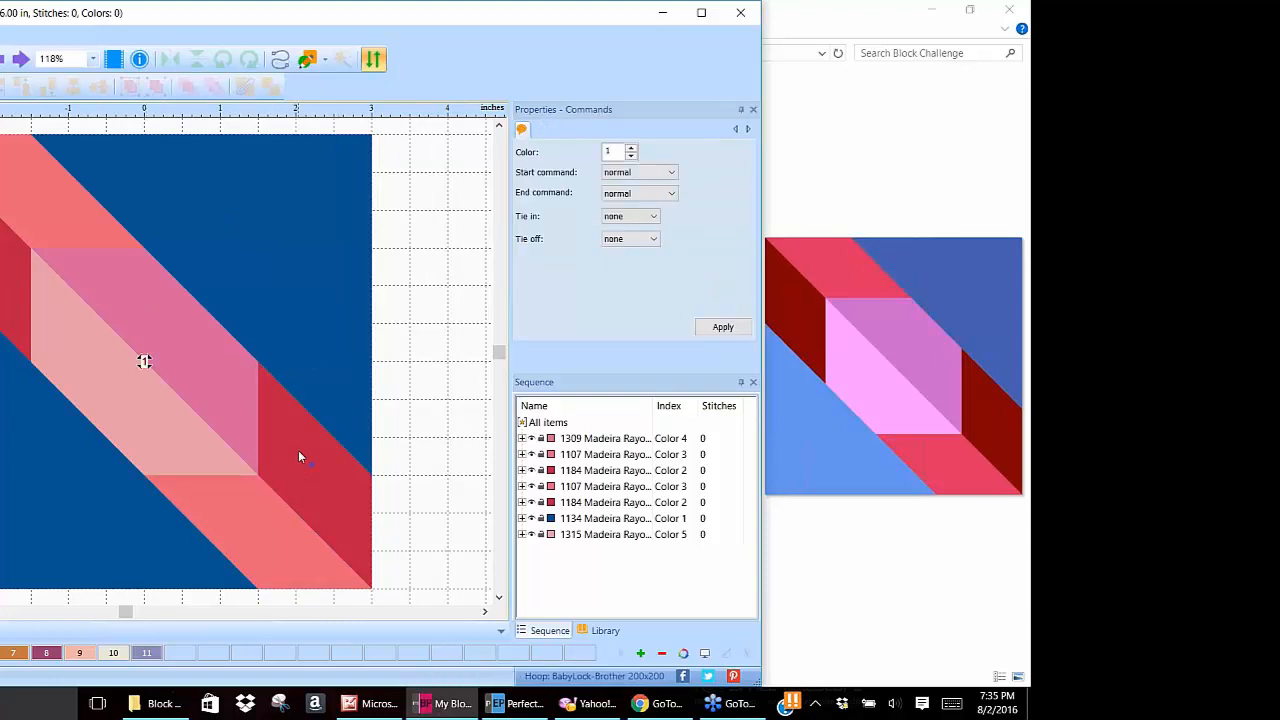
{"action": "key", "text": "Escape"}
Sequence the pieces: upper pink band, lower-right dark red, upper-left salmon, upper blue triangle, light pink band, upper-left dark red, lower-right salmon, lower blue triangle.
{"action": "left_click", "coordinate": [317, 473]}
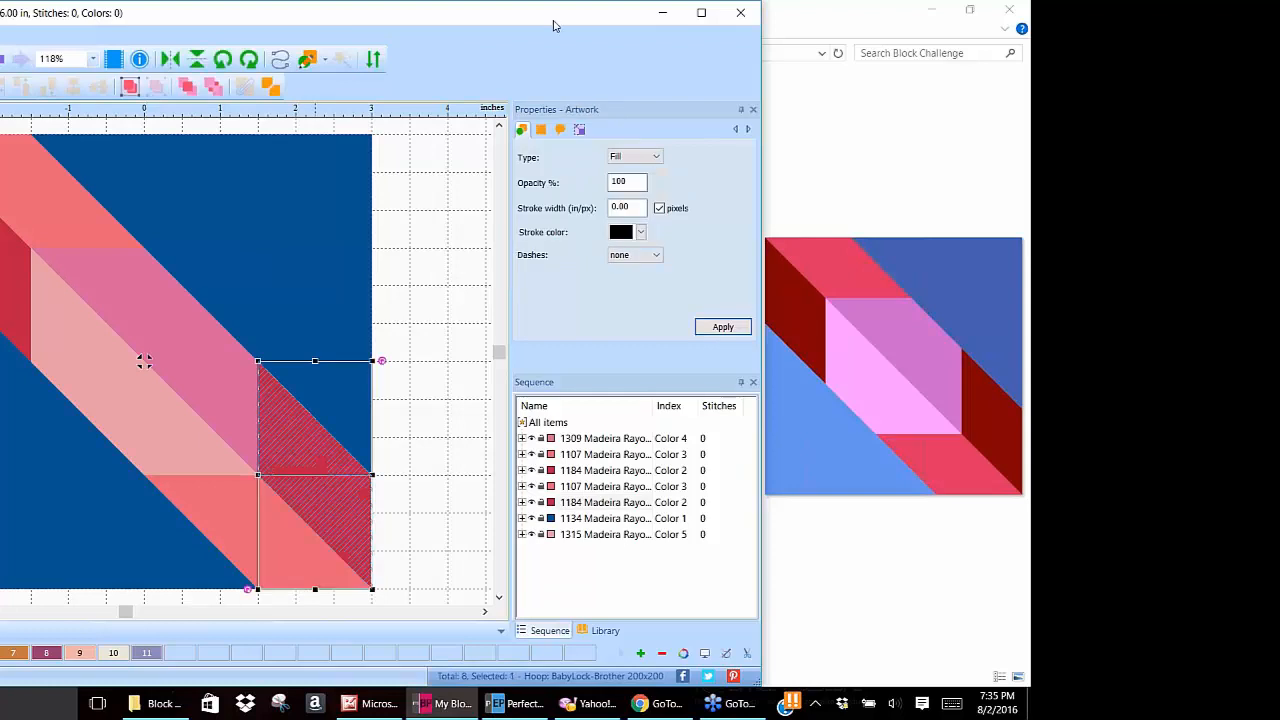
{"action": "left_click", "coordinate": [373, 58]}
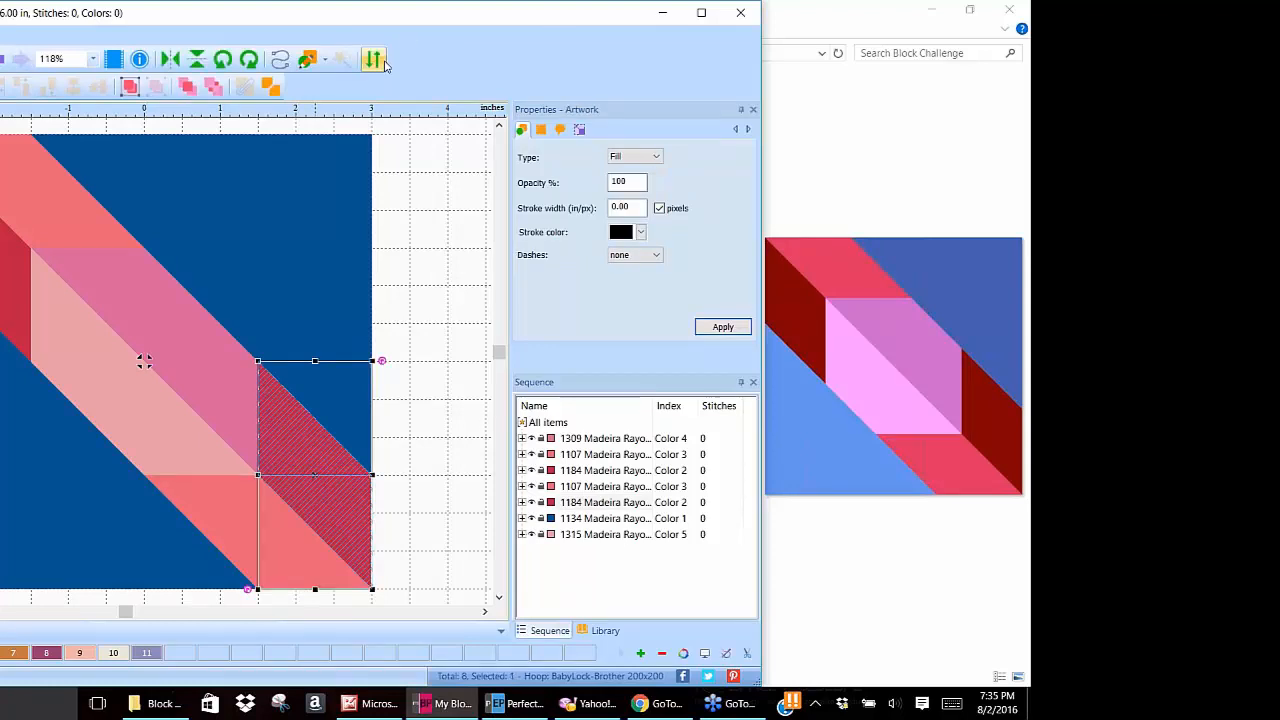
{"action": "left_click", "coordinate": [131, 301]}
{"action": "left_click", "coordinate": [349, 479]}
{"action": "left_click", "coordinate": [45, 180]}
{"action": "left_click", "coordinate": [227, 191]}
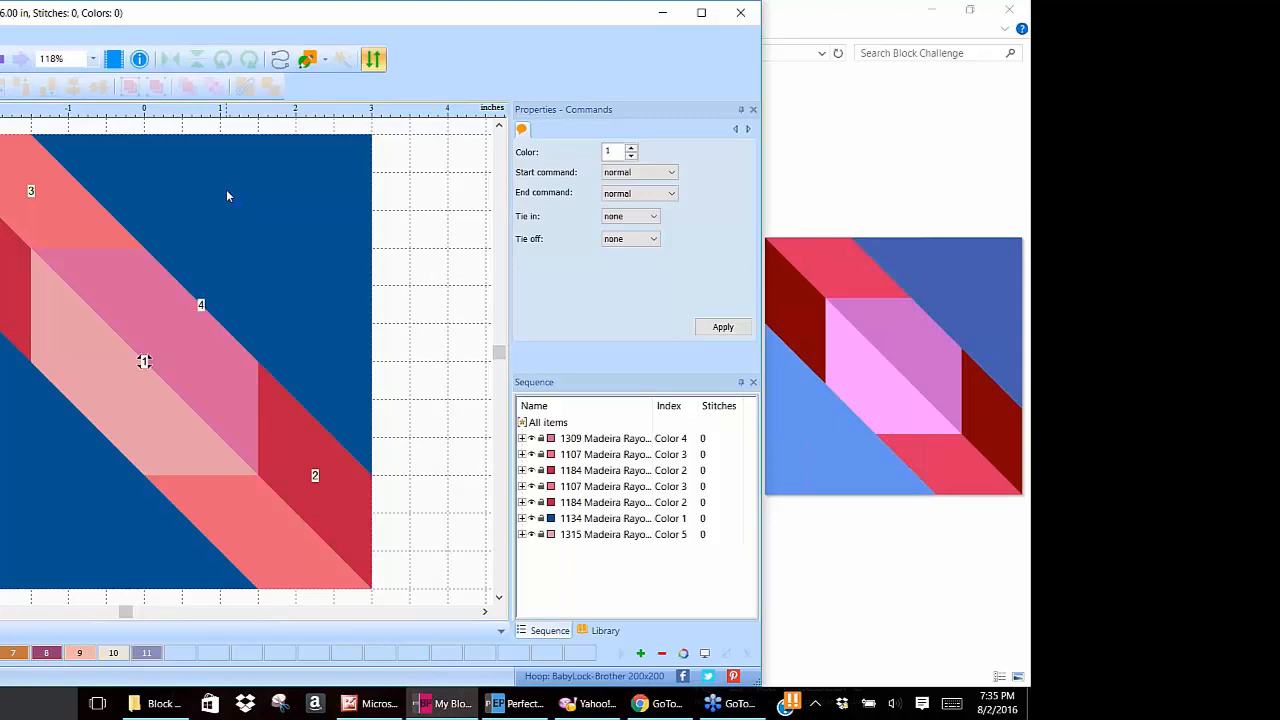
{"action": "left_click", "coordinate": [122, 393]}
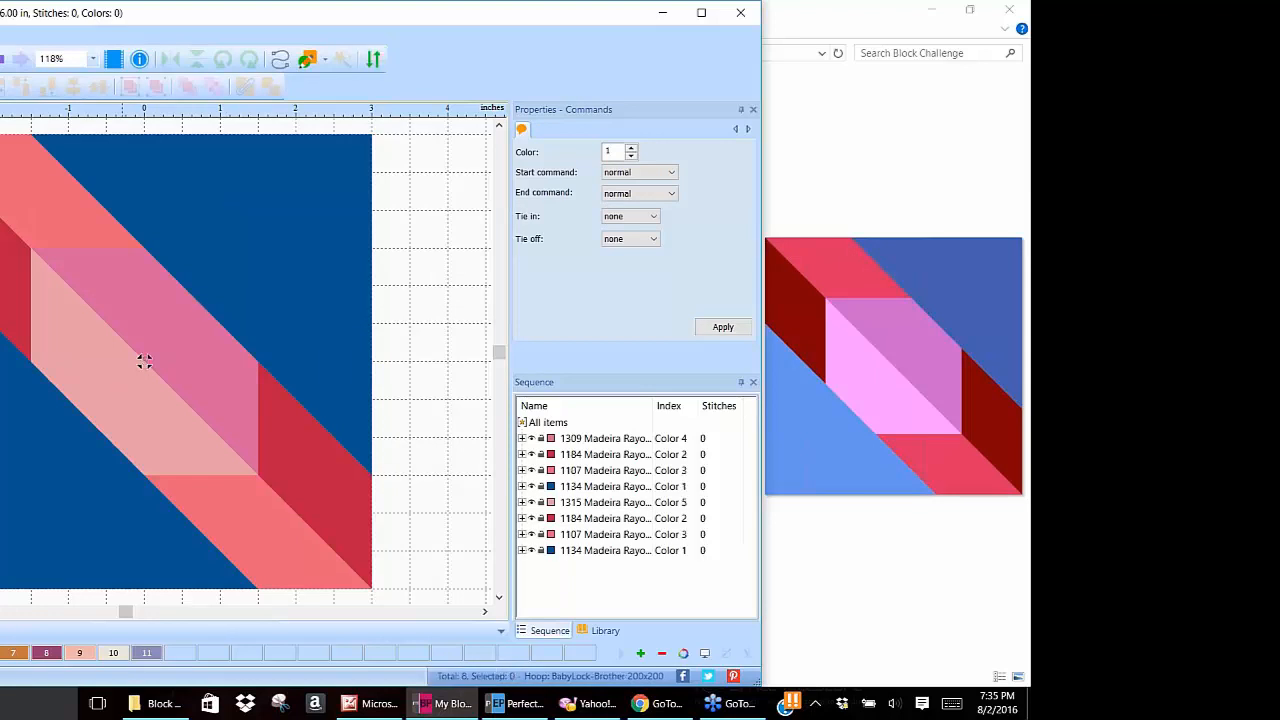
Resequence the pieces: upper pink band, upper-left salmon, lower-right dark red, upper blue triangle, light pink band, upper-left dark red, lower-right salmon, lower blue triangle.
{"action": "left_click", "coordinate": [374, 61]}
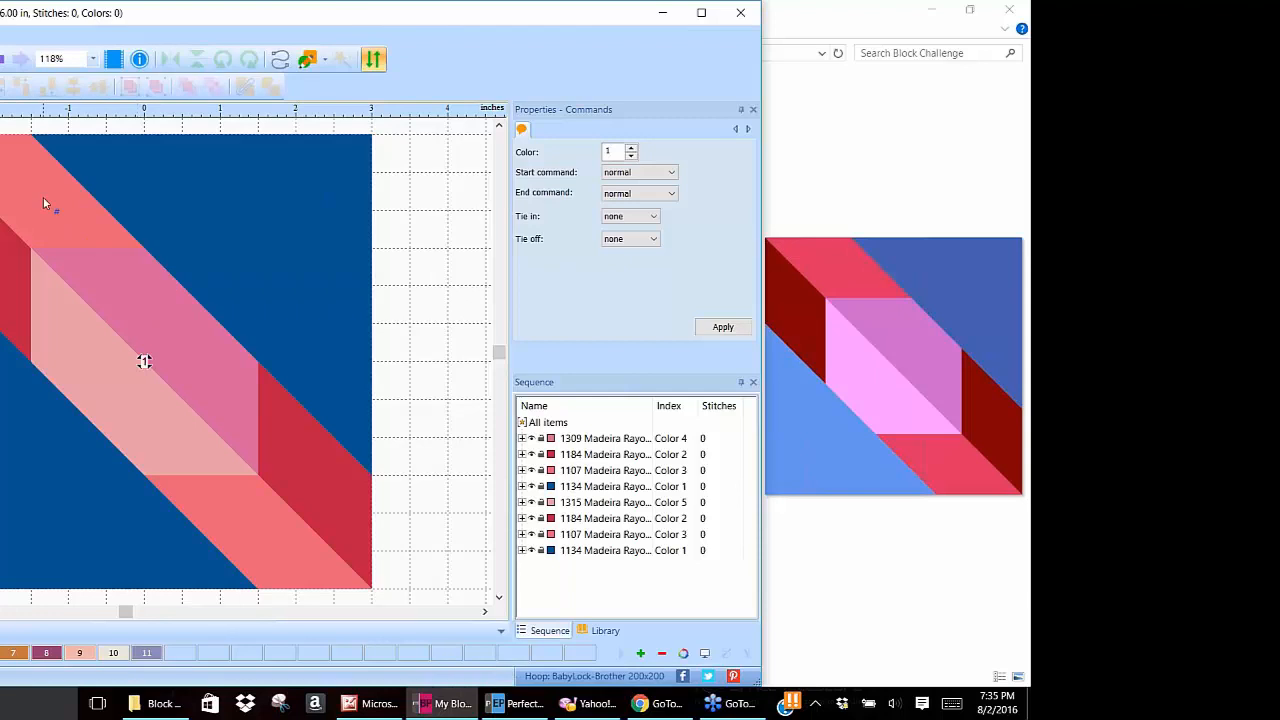
{"action": "left_click", "coordinate": [321, 465]}
{"action": "left_click", "coordinate": [288, 293]}
{"action": "left_click", "coordinate": [245, 530]}
{"action": "left_click", "coordinate": [18, 514]}
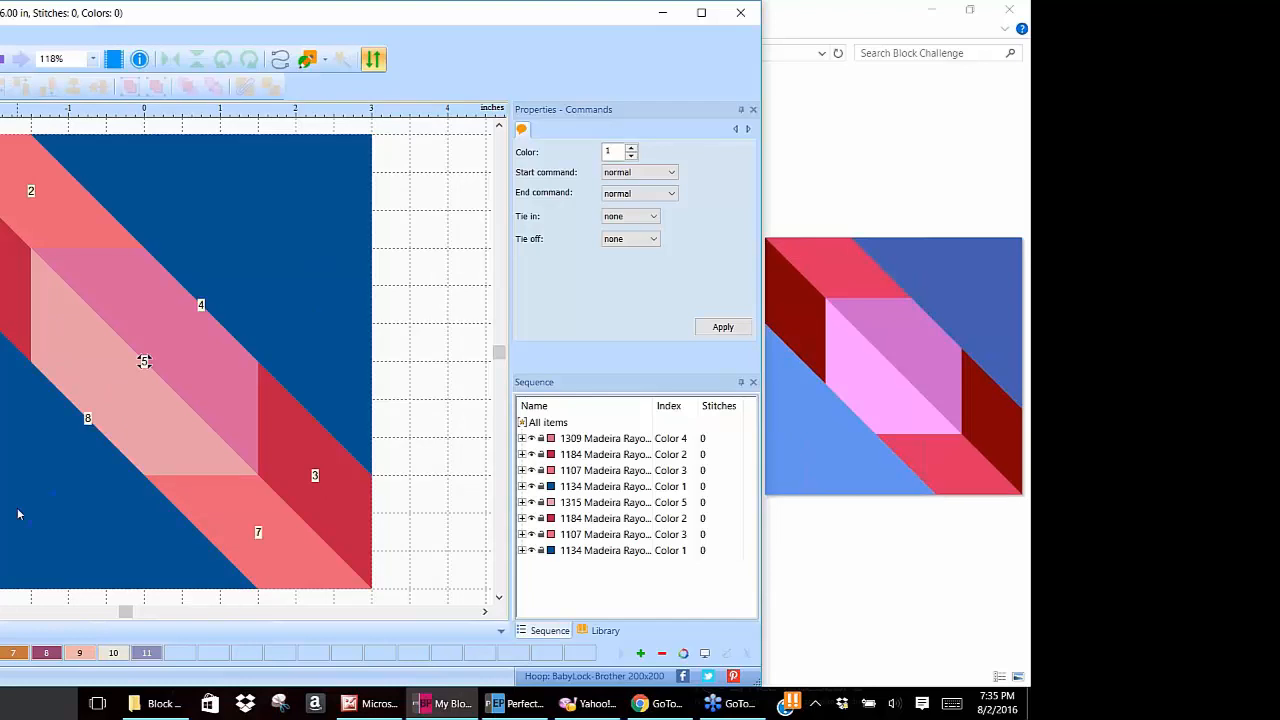
{"action": "right_click", "coordinate": [432, 298]}
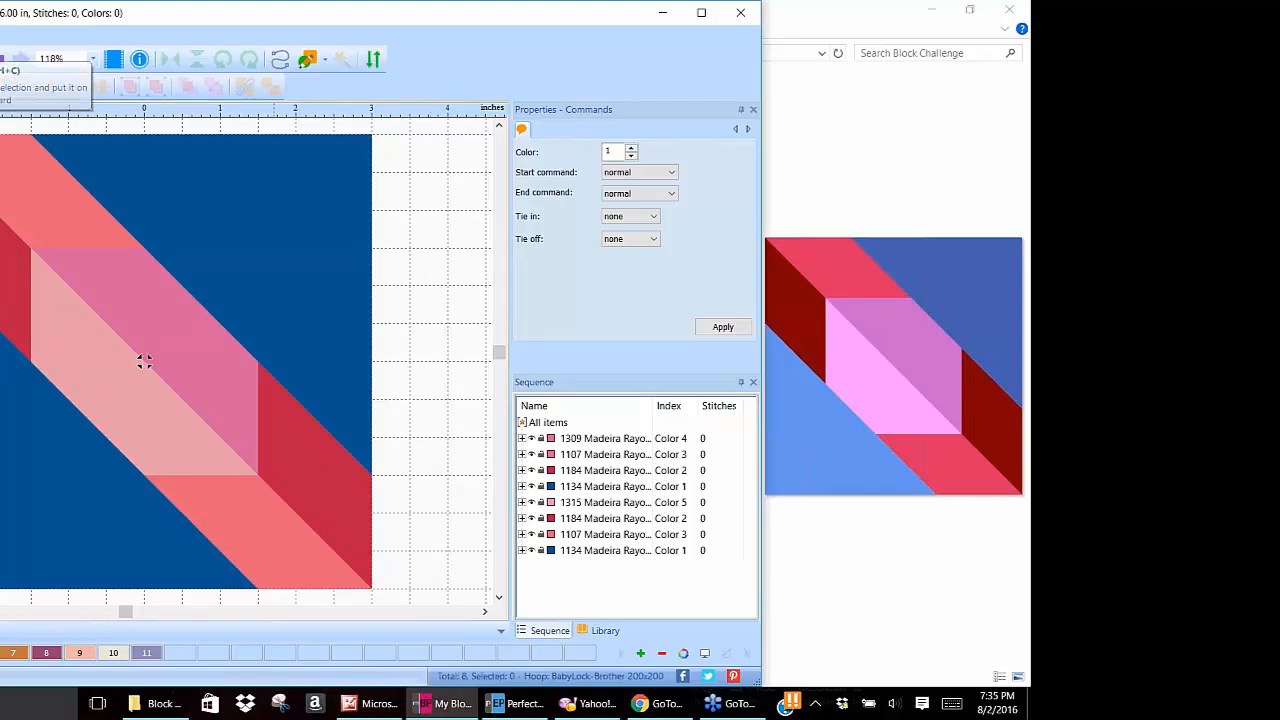
Try to auto build the piecing tree for the whole resequenced block with the BabyLock-Brother 200x200 hoop, and close the piecing window.
{"action": "key", "text": "ctrl+a"}
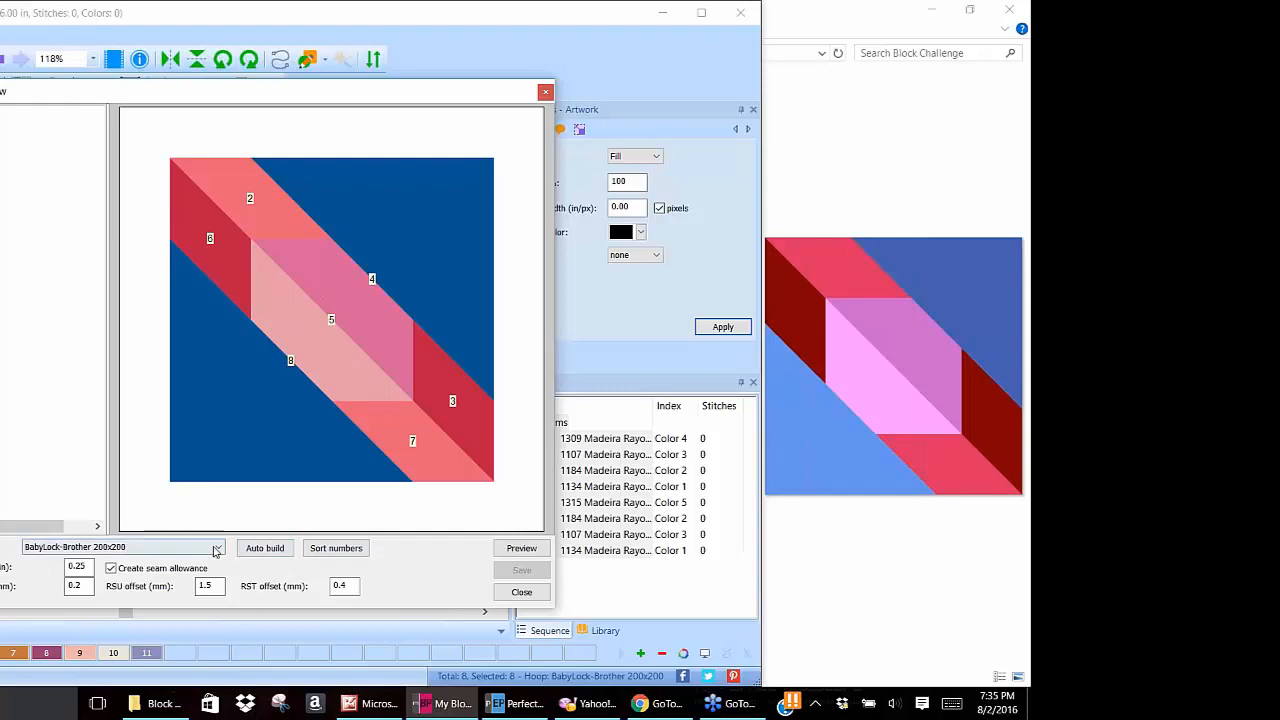
{"action": "left_click", "coordinate": [272, 550]}
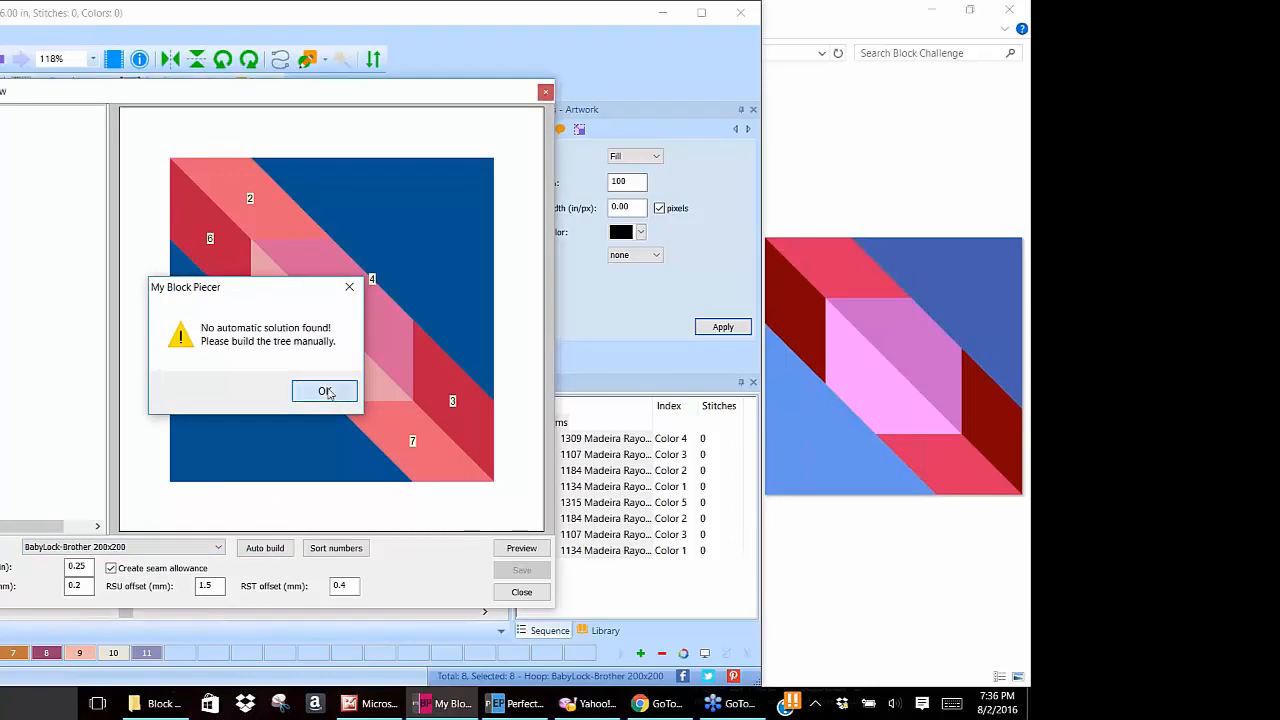
{"action": "left_click", "coordinate": [329, 395]}
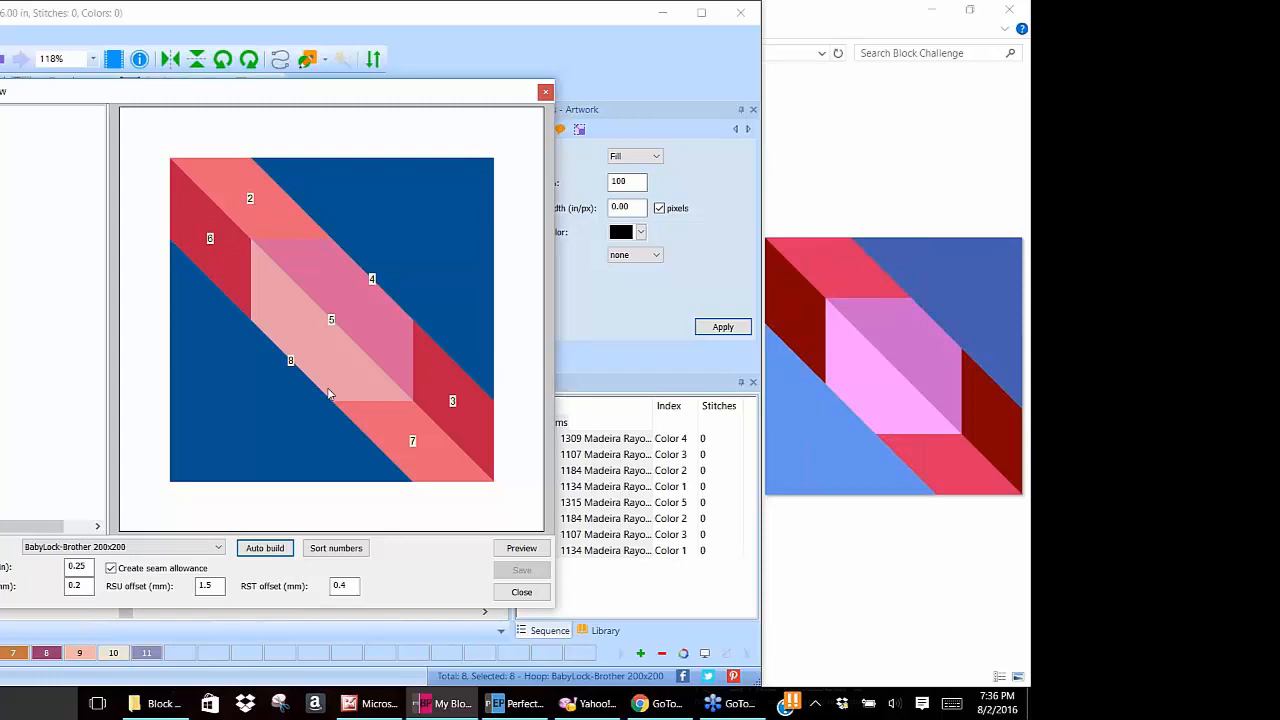
{"action": "left_click", "coordinate": [545, 93]}
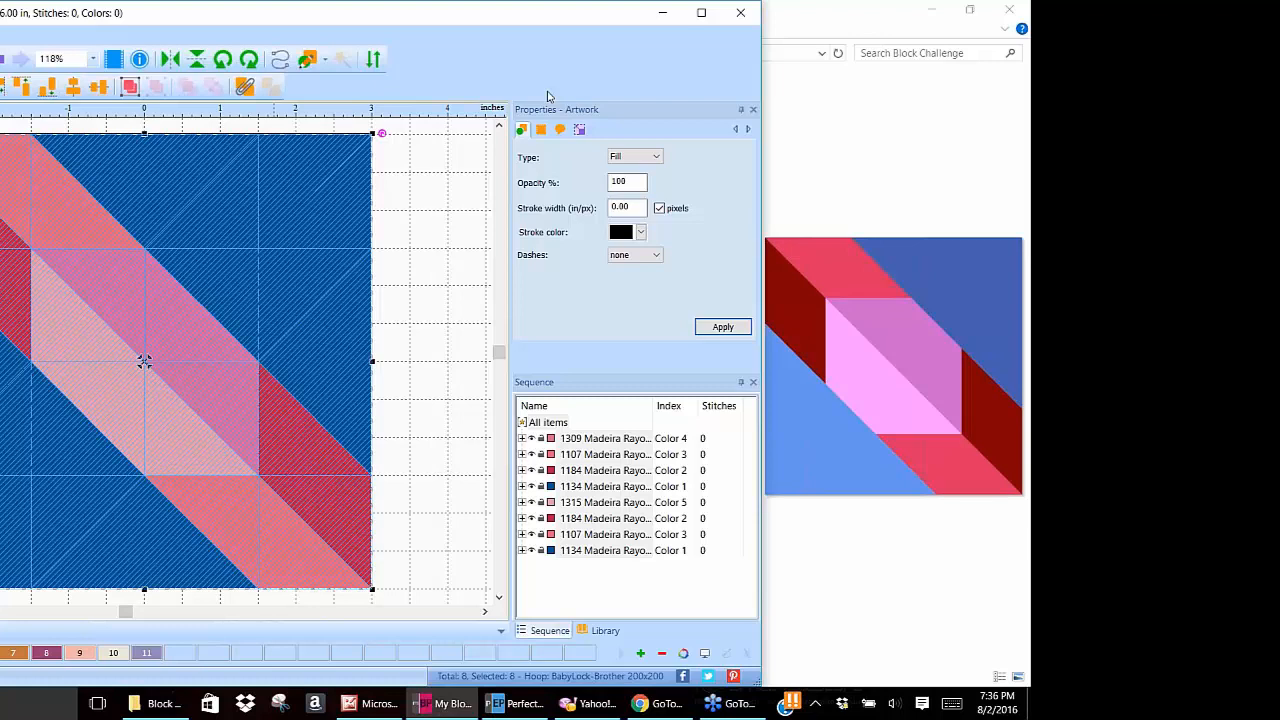
{"action": "left_click", "coordinate": [419, 175]}
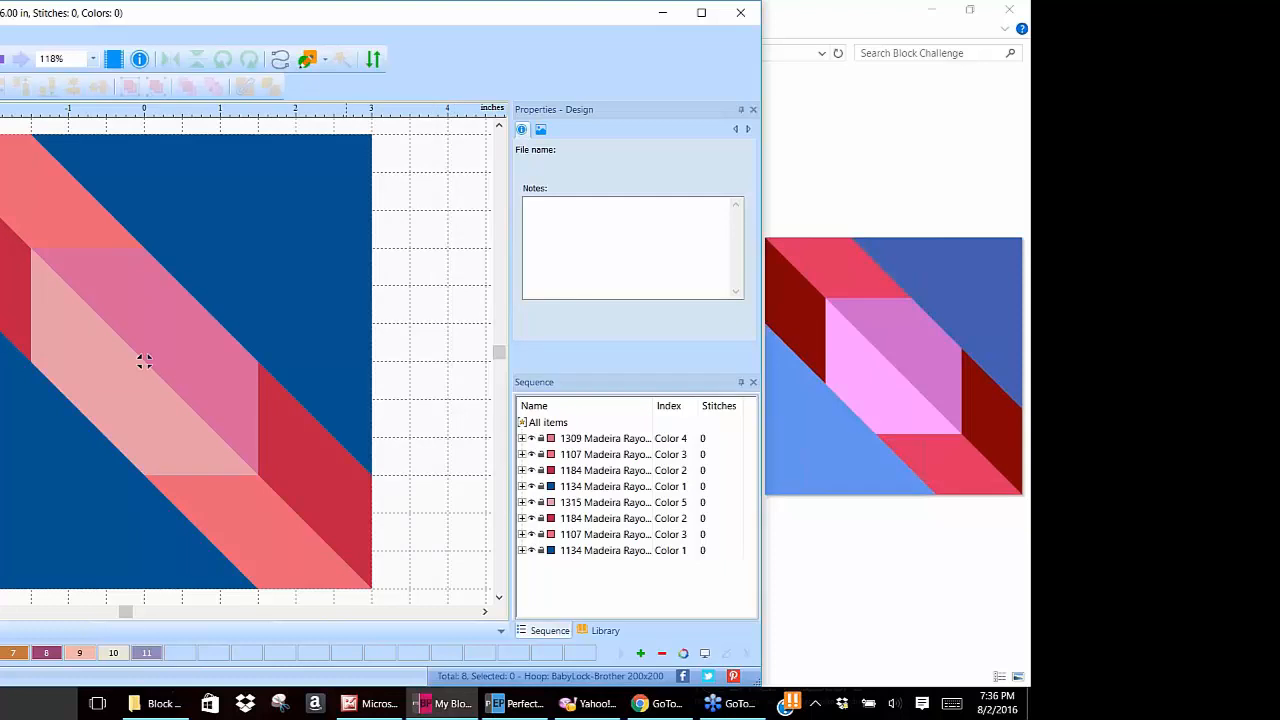
Create a new design and bring up 3_rrcross.jpg from the Block Challenge folder as the visible reference.
{"action": "key", "text": "ctrl+n"}
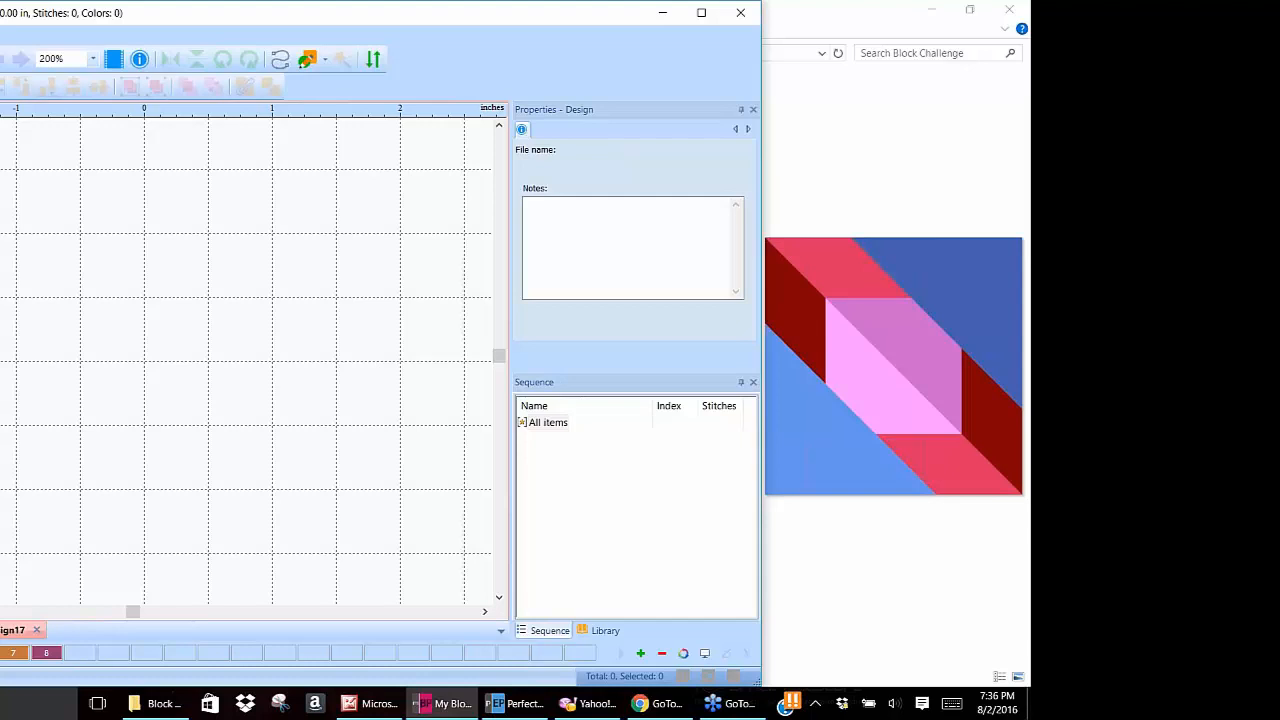
{"action": "left_click", "coordinate": [860, 171]}
{"action": "left_click", "coordinate": [645, 155]}
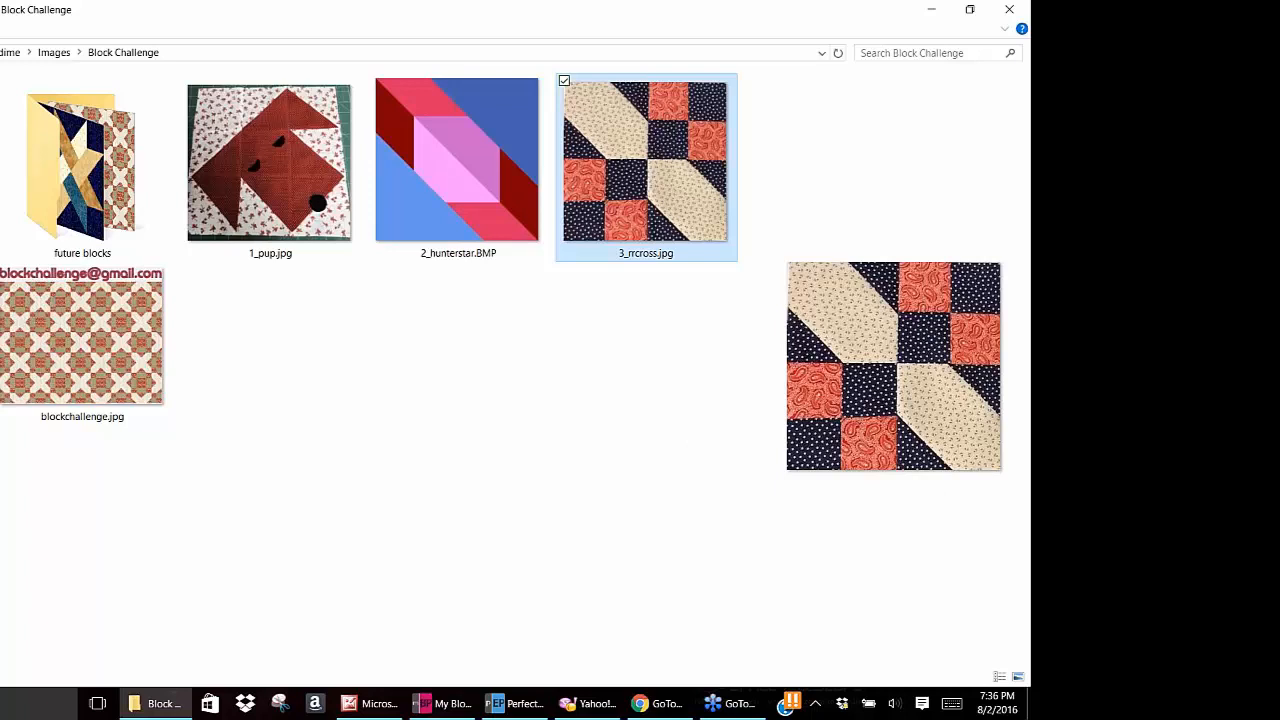
{"action": "left_click", "coordinate": [432, 705]}
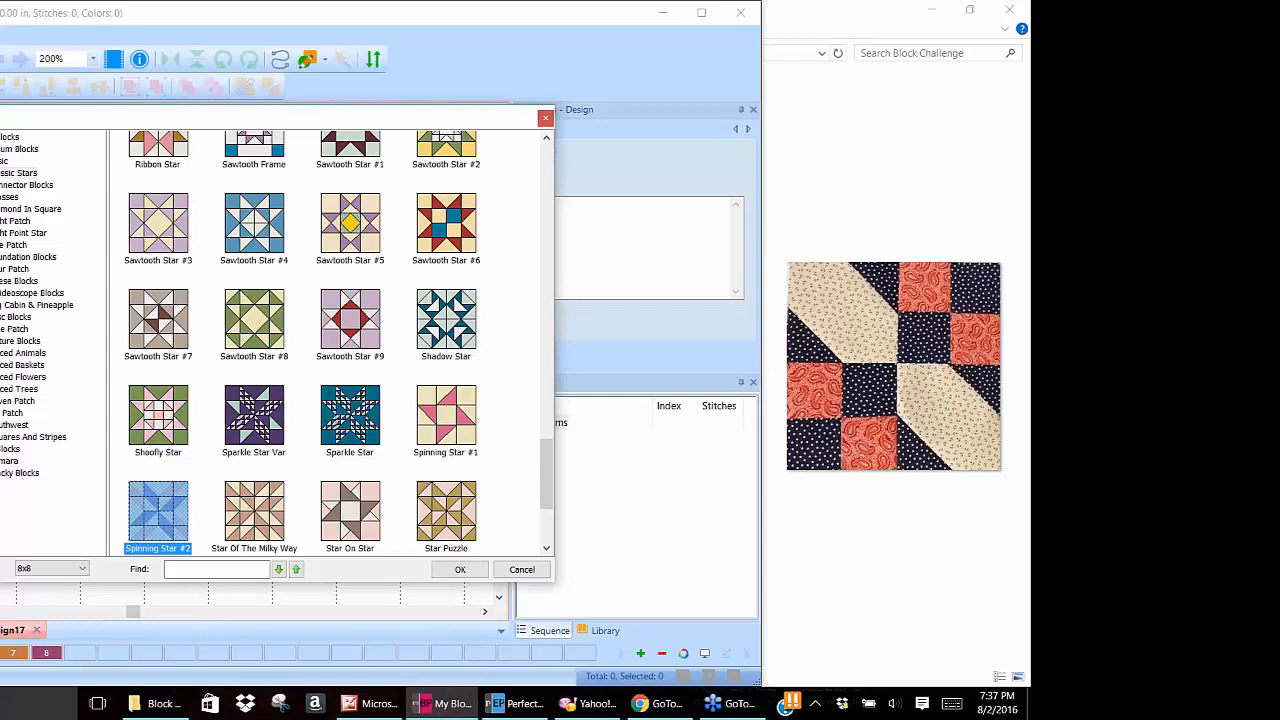
Browse the block library's Four Patch categories and look through Simple Four Patch for a block resembling the reference.
{"action": "left_click", "coordinate": [1, 269]}
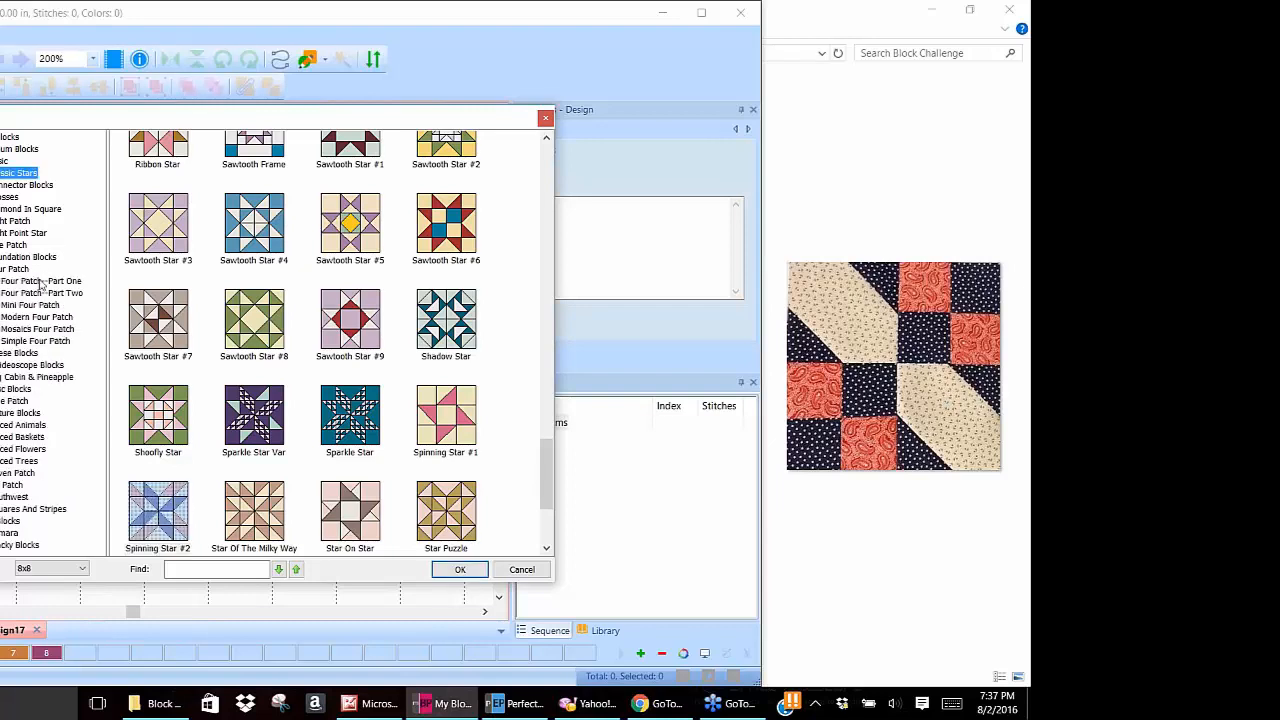
{"action": "left_click", "coordinate": [42, 283]}
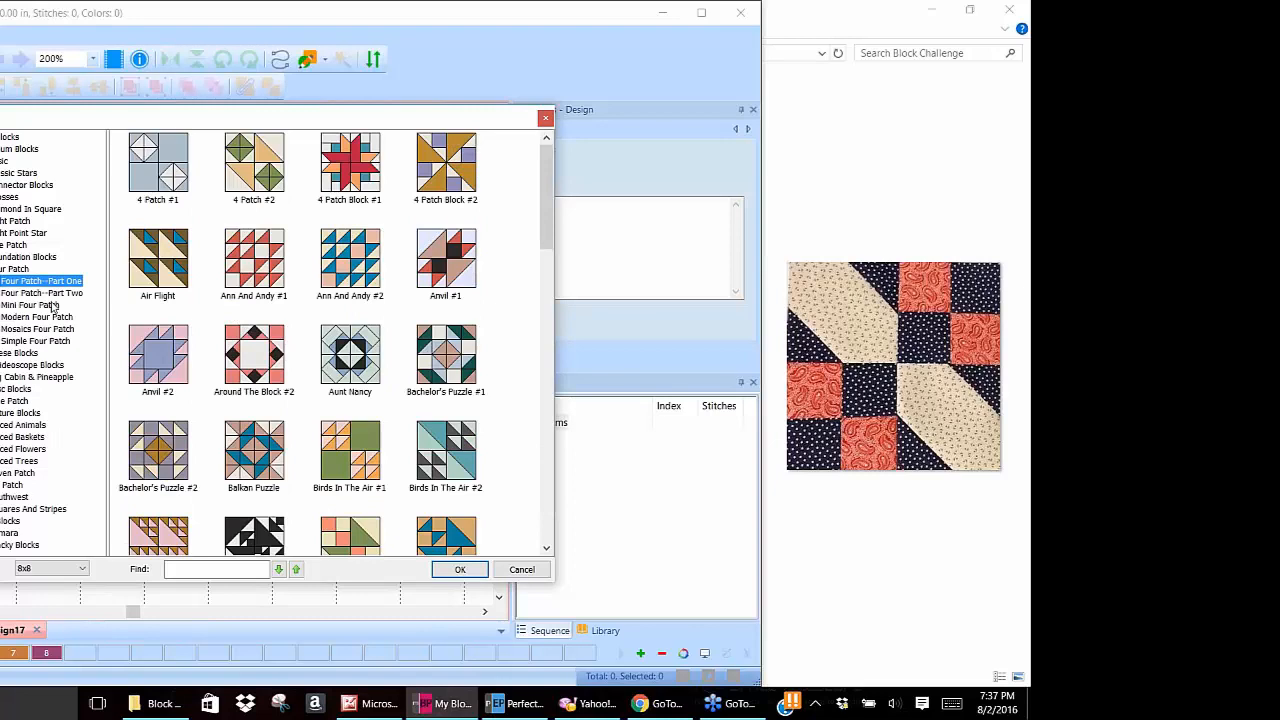
{"action": "left_click", "coordinate": [56, 294]}
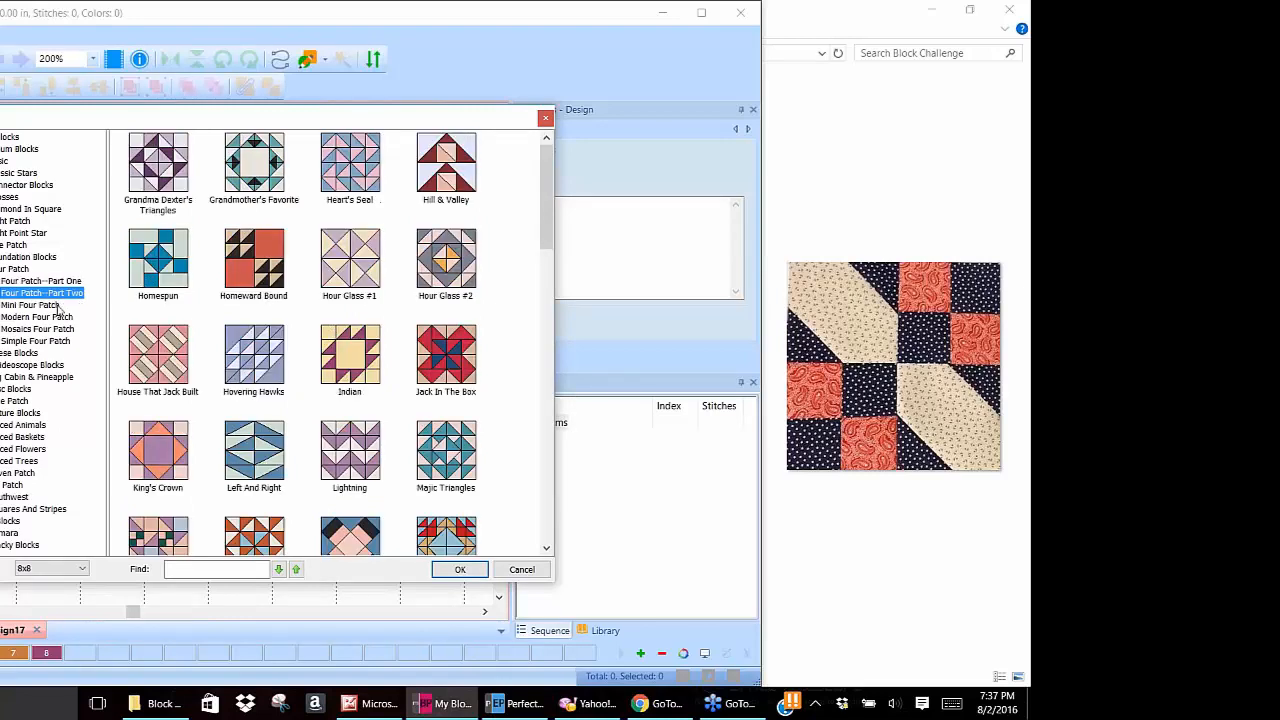
{"action": "left_click", "coordinate": [58, 307]}
{"action": "left_click", "coordinate": [31, 342]}
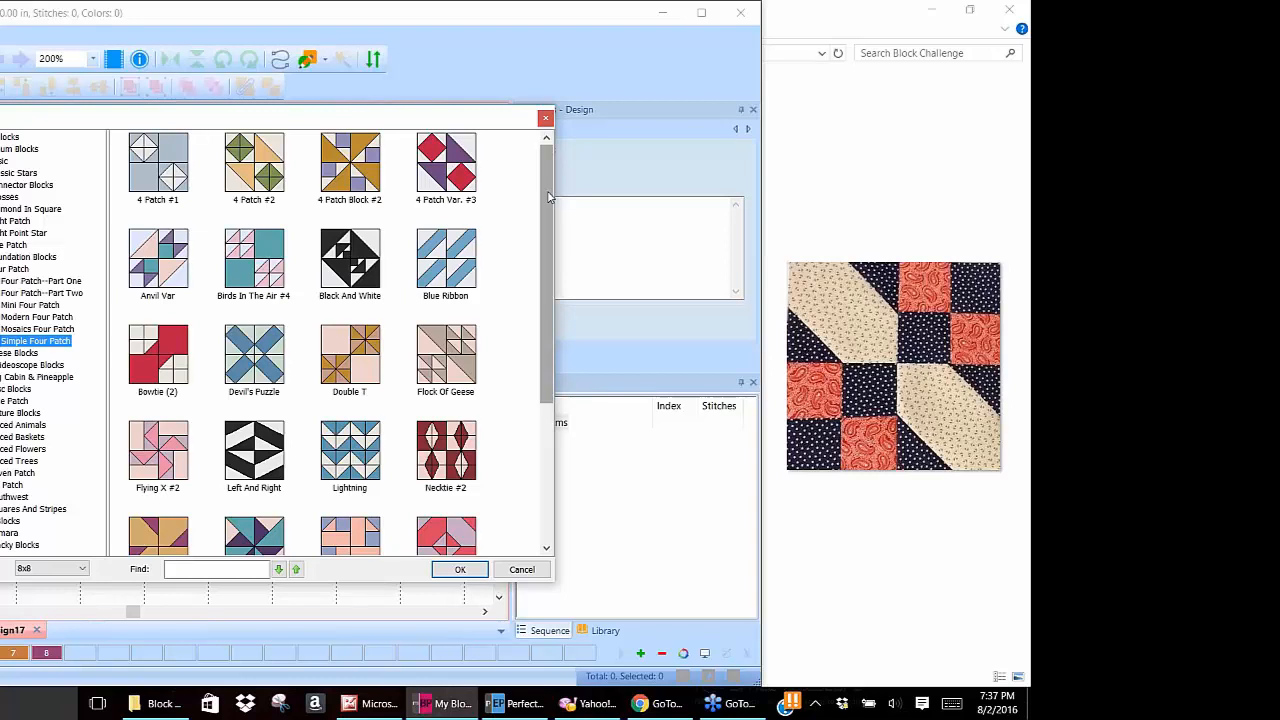
{"action": "left_click_drag", "start_coordinate": [548, 197], "coordinate": [565, 411]}
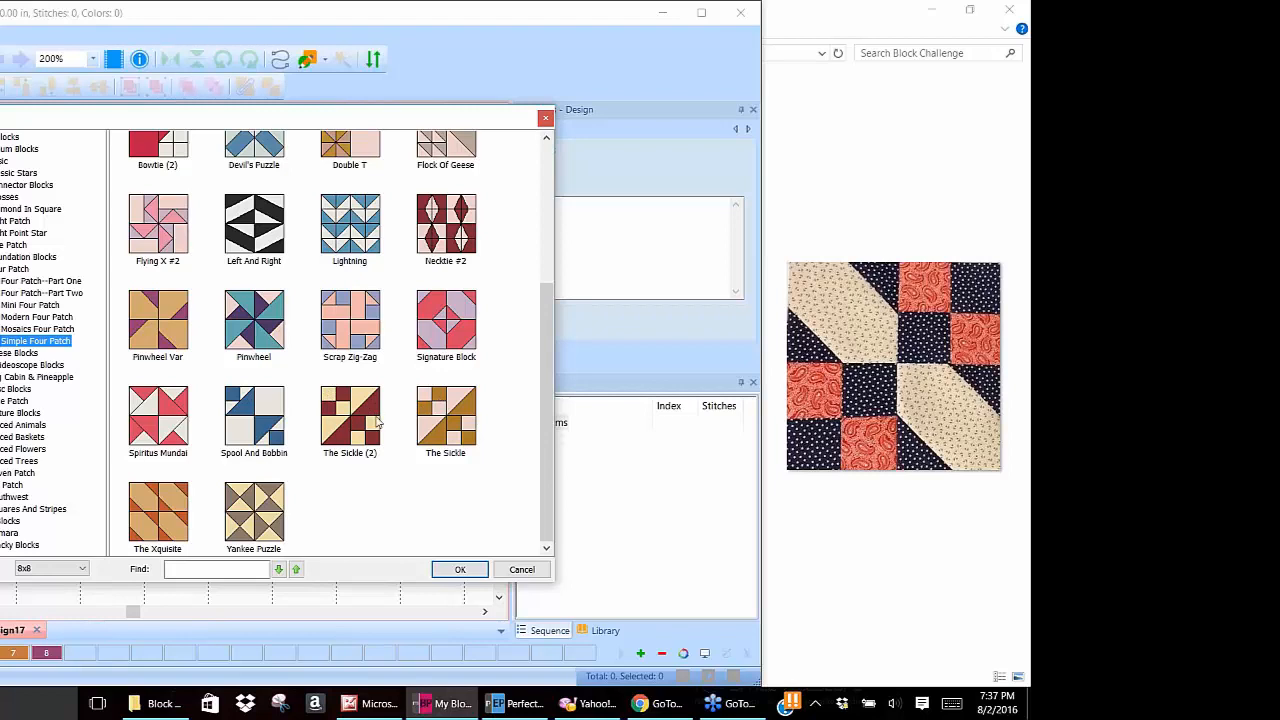
Insert The Sickle (2) block at 8x8 size.
{"action": "left_click", "coordinate": [346, 408]}
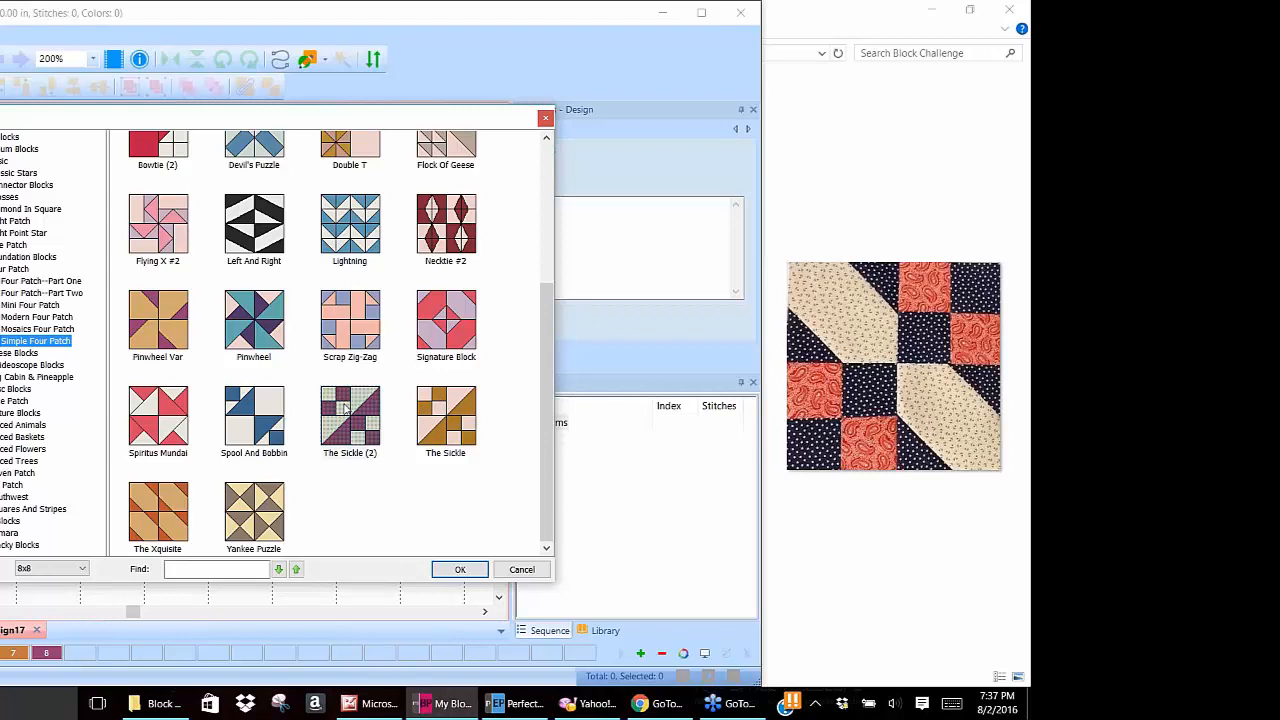
{"action": "left_click", "coordinate": [84, 569]}
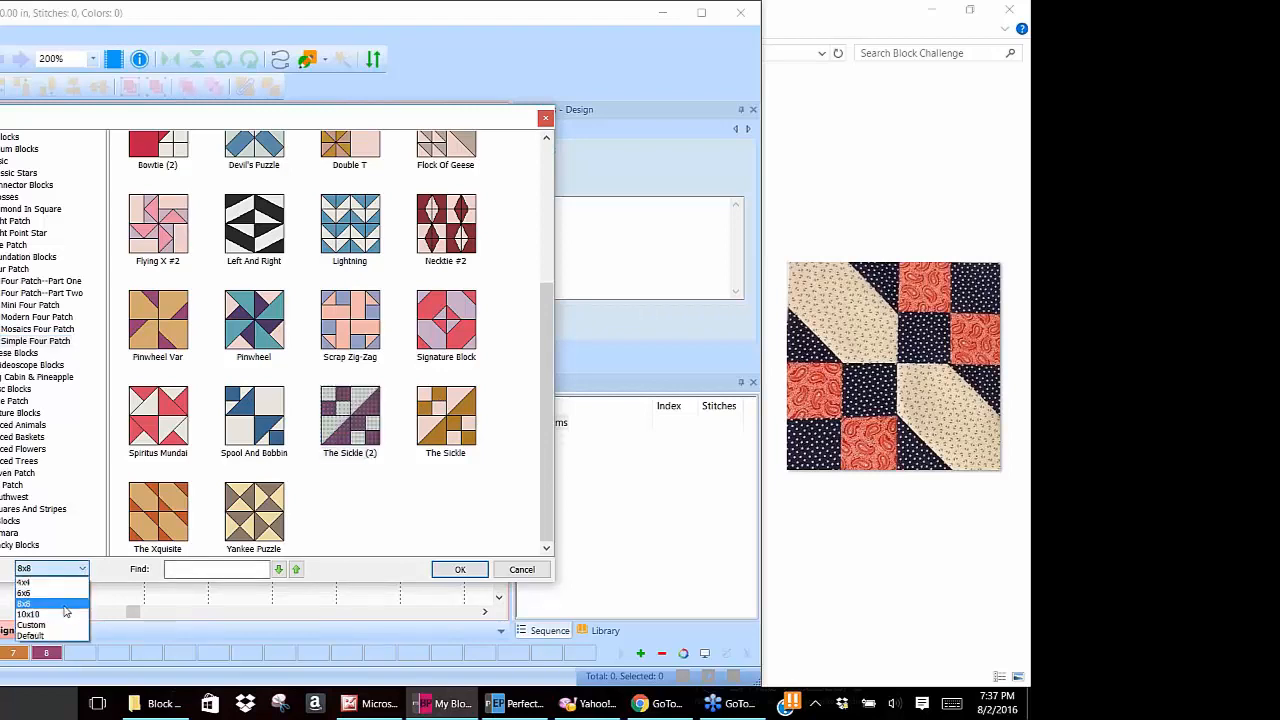
{"action": "left_click", "coordinate": [60, 593]}
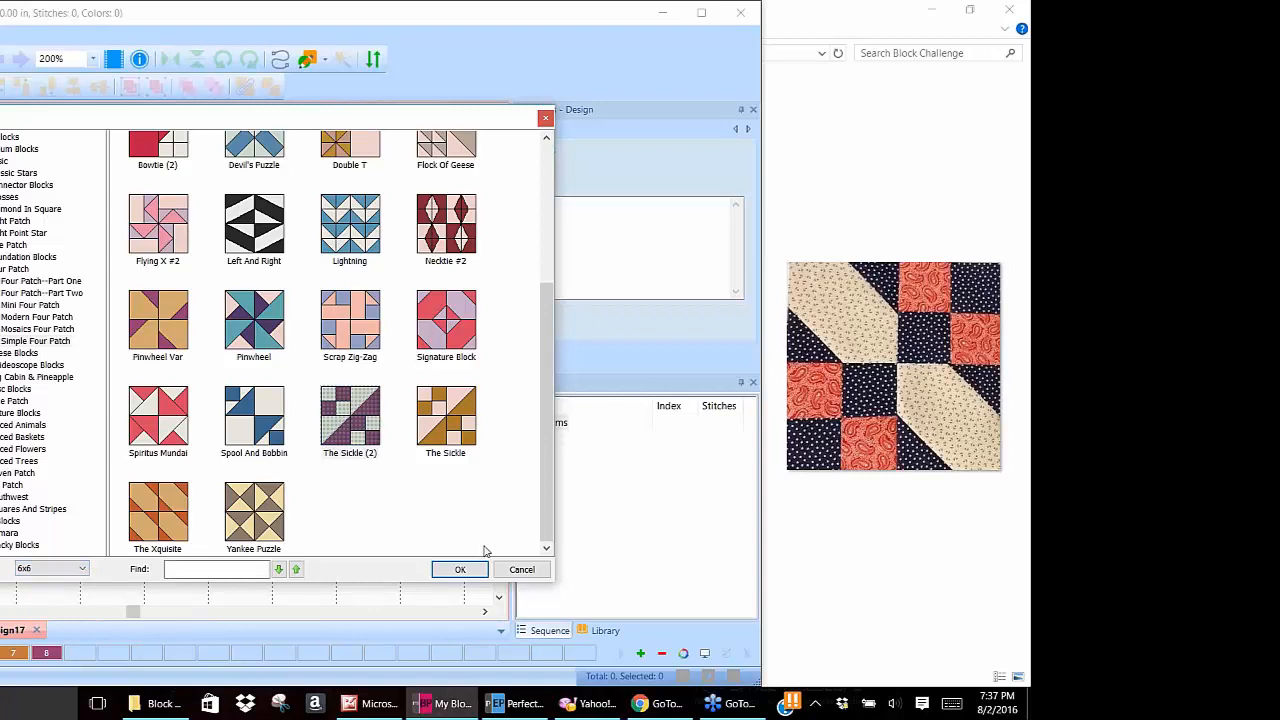
{"action": "left_click", "coordinate": [74, 570]}
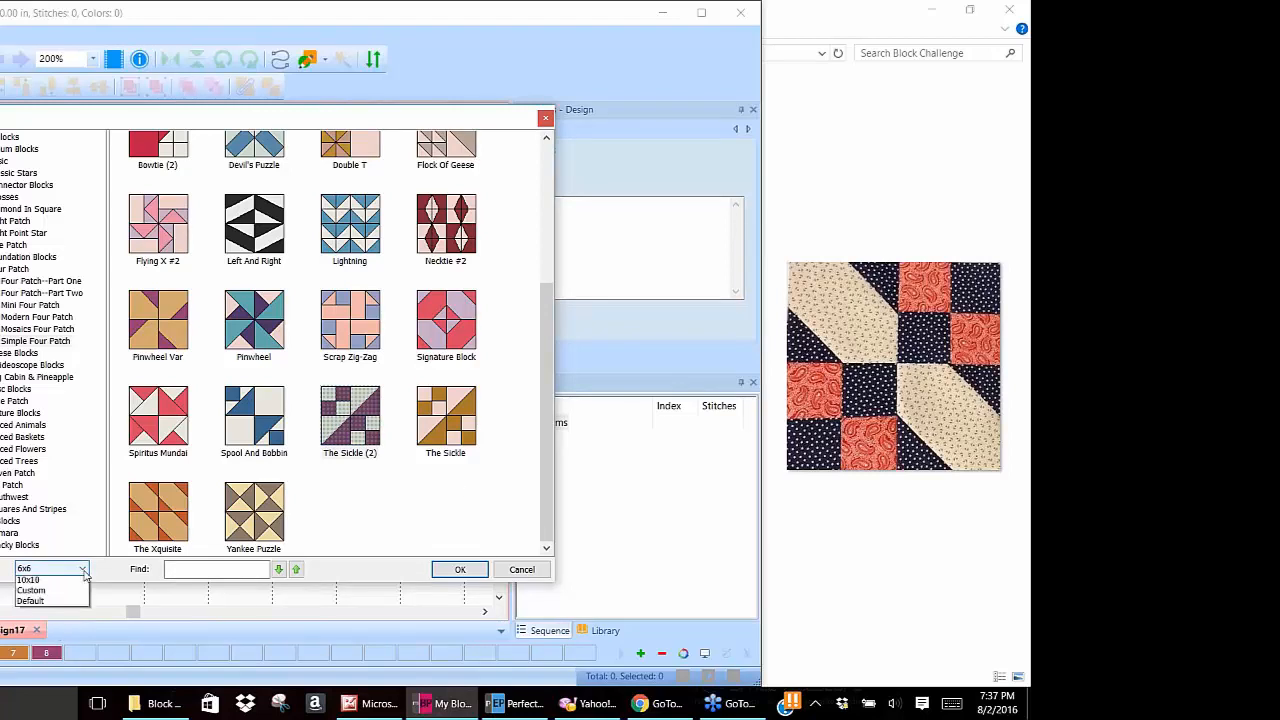
{"action": "left_click", "coordinate": [69, 604]}
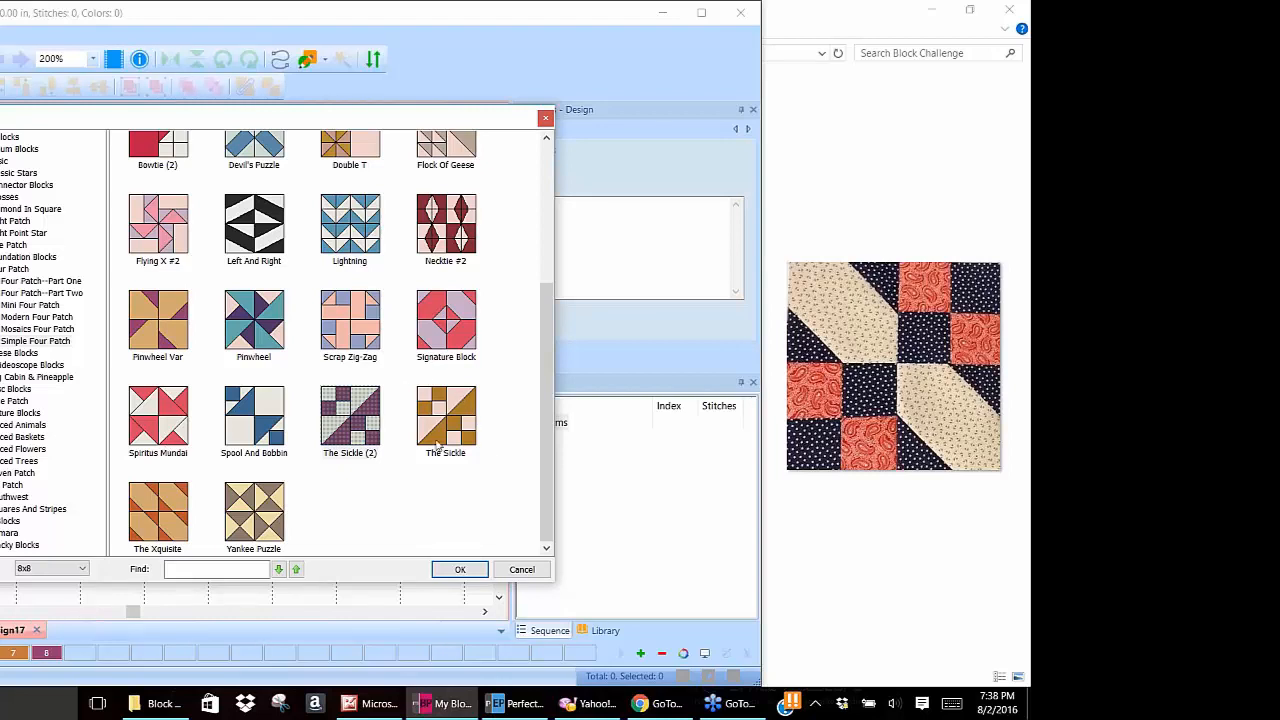
{"action": "left_click", "coordinate": [462, 570]}
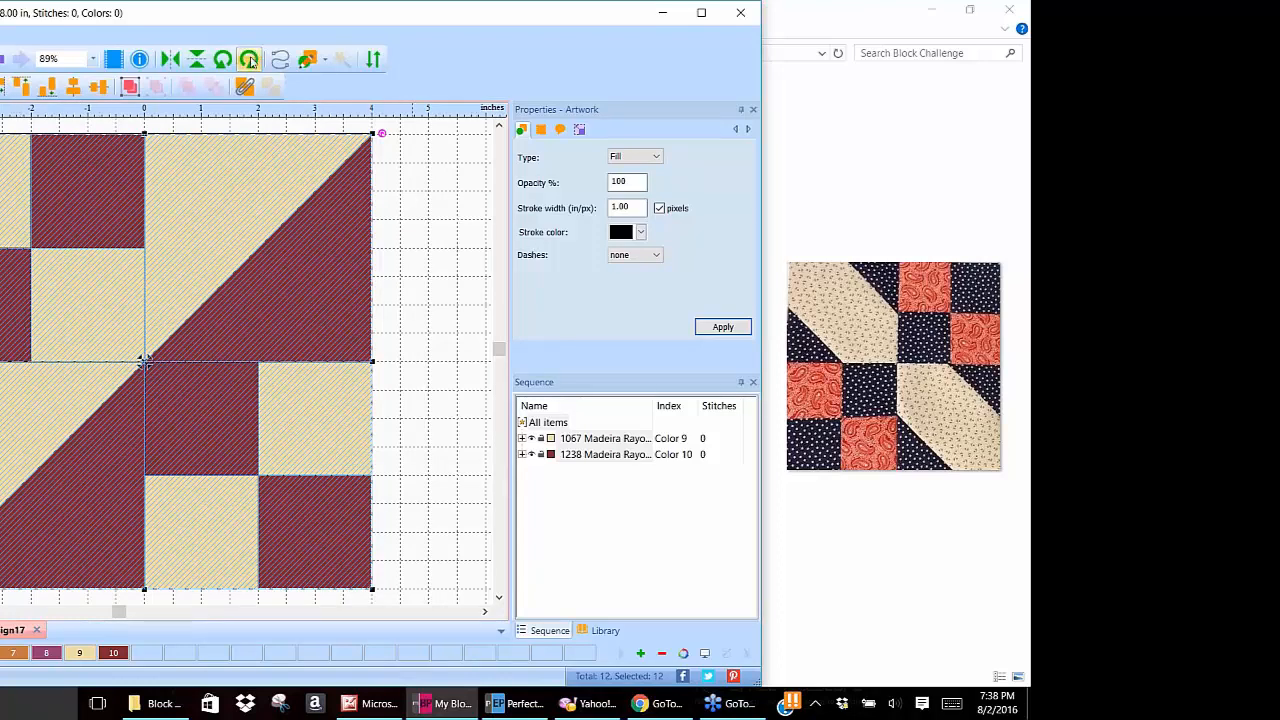
Rotate the whole block right by a quarter turn, and rotate its lower-left group of four squares right by another quarter turn.
{"action": "left_click", "coordinate": [250, 60]}
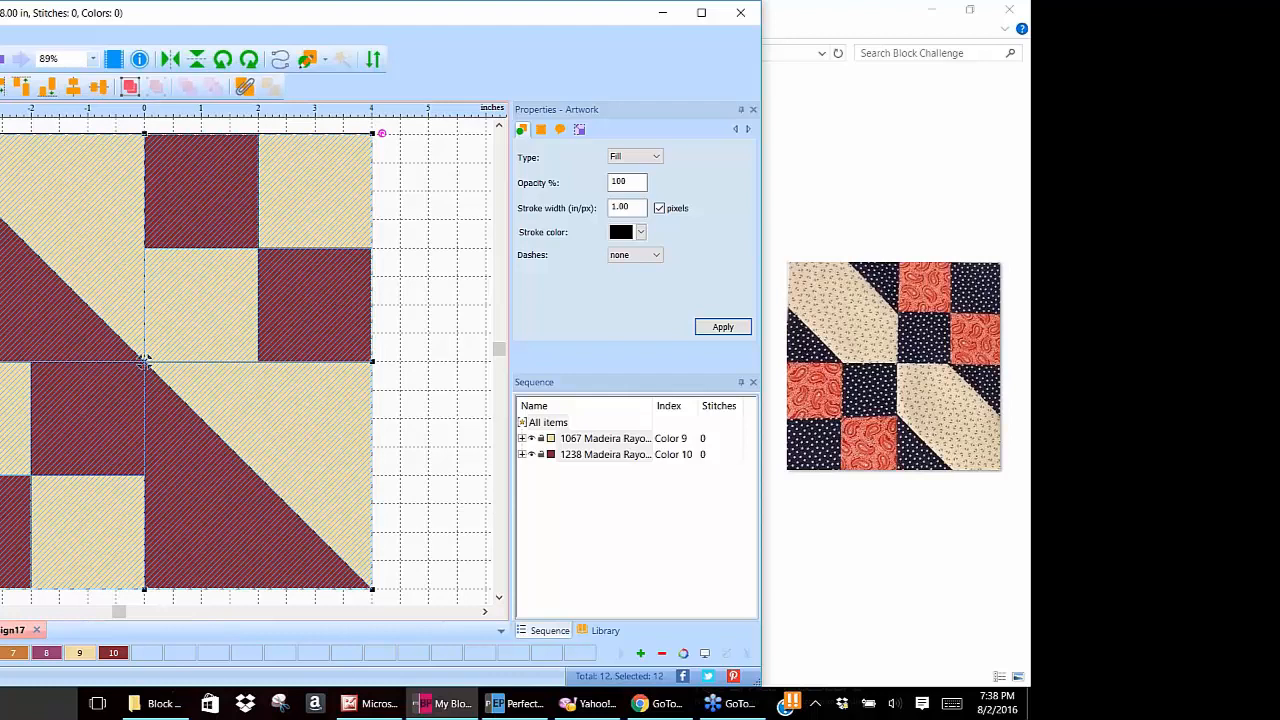
{"action": "left_click", "coordinate": [449, 280]}
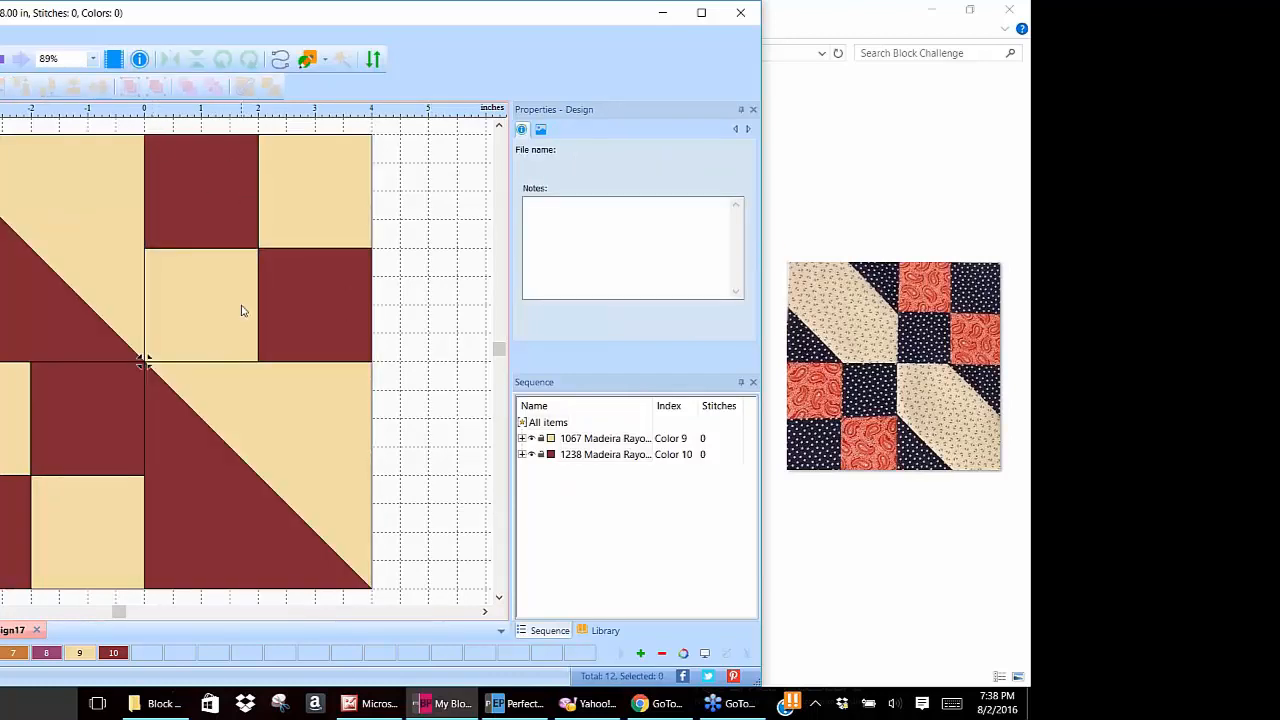
{"action": "left_click_drag", "start_coordinate": [0, 343], "coordinate": [160, 612]}
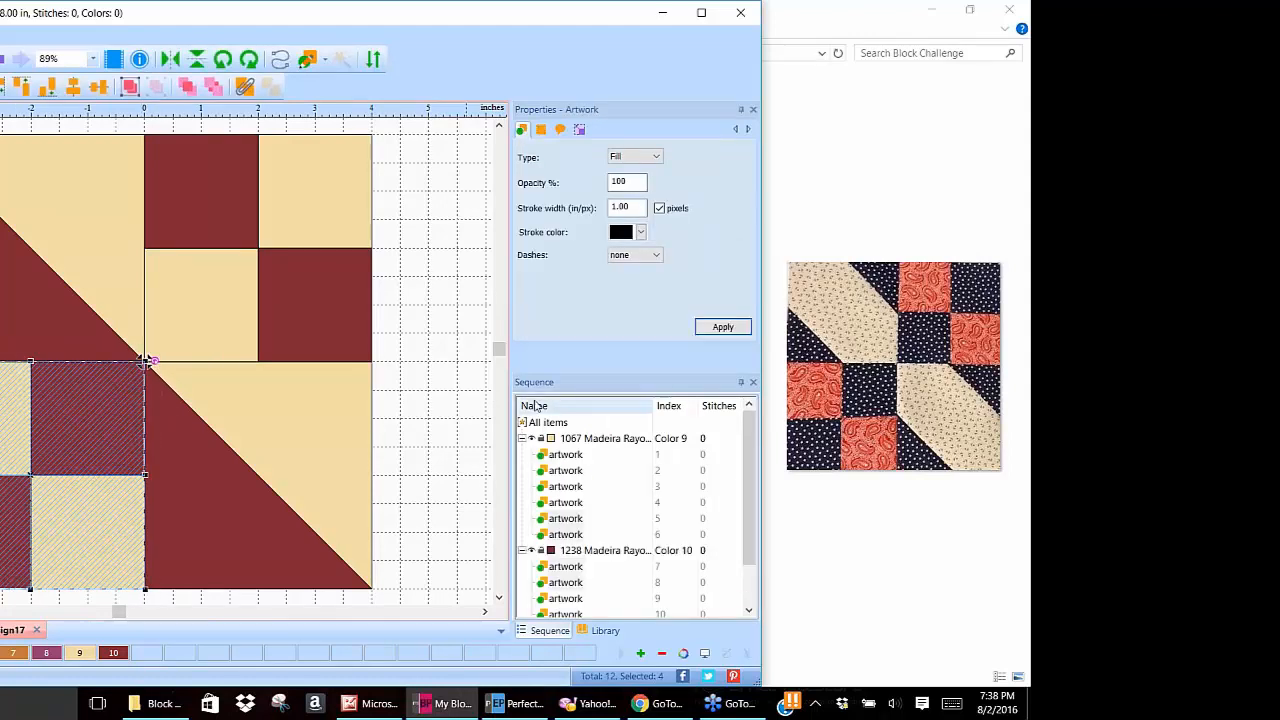
{"action": "left_click", "coordinate": [250, 60]}
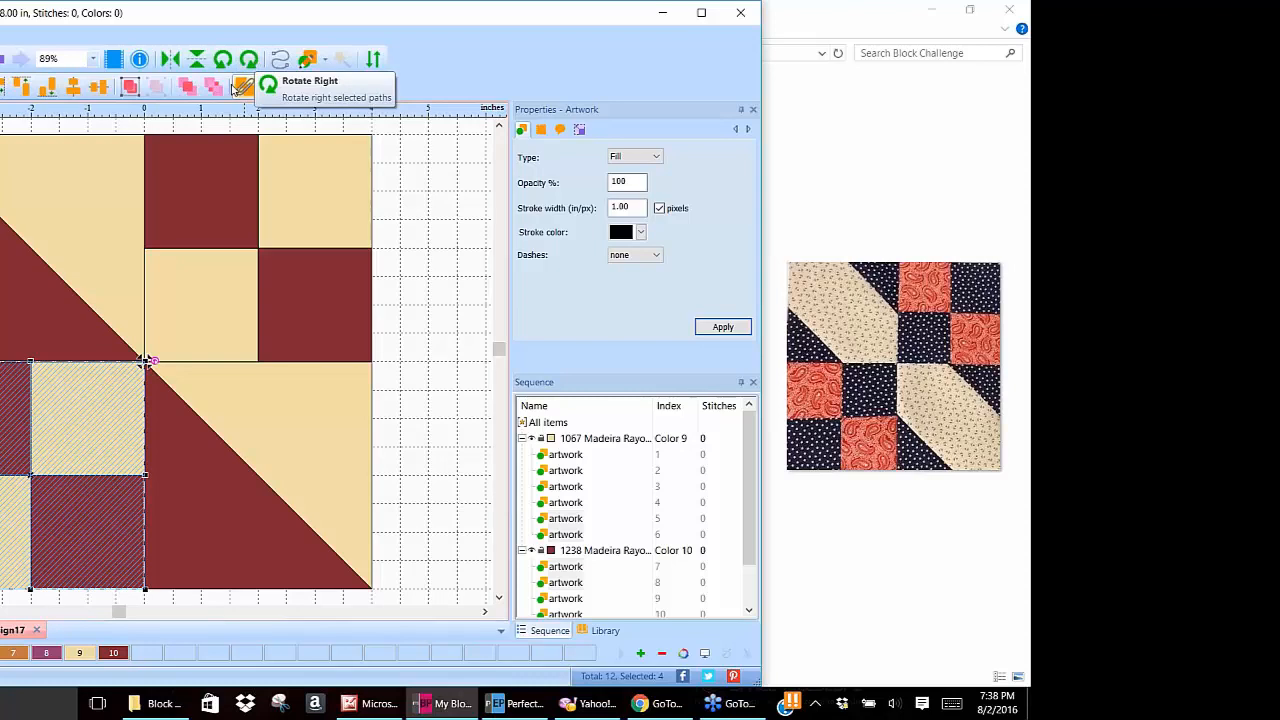
{"action": "left_click", "coordinate": [428, 230]}
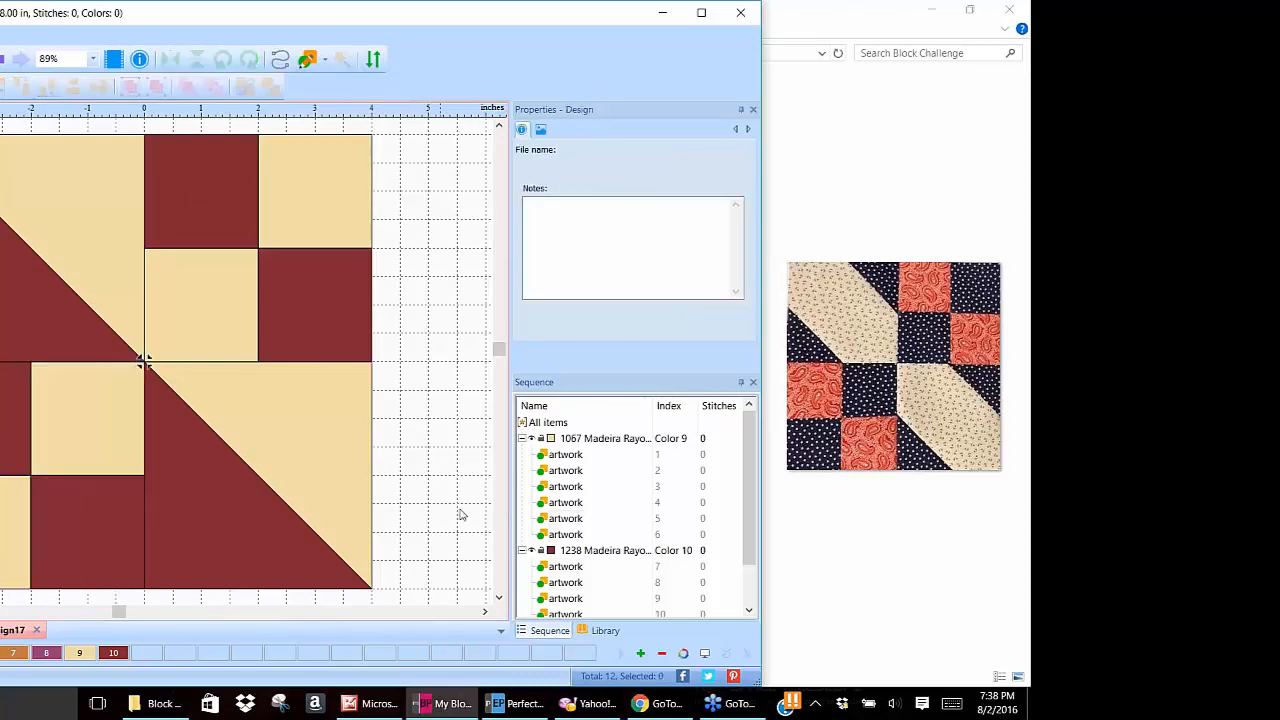
Recolor the four cream squares in the upper-right and lower-left quarters with Madeira Rayon 1393 Black Chrome.
{"action": "left_click", "coordinate": [330, 203]}
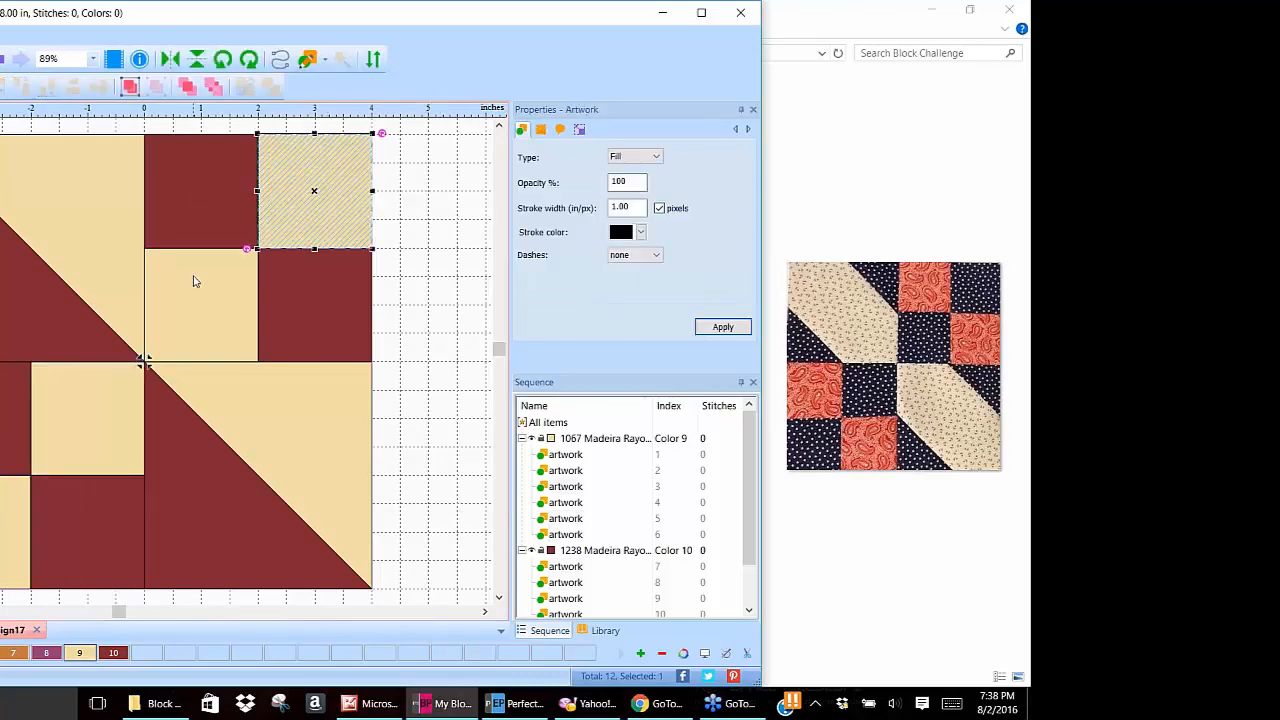
{"action": "left_click", "coordinate": [206, 286], "text": "shift"}
{"action": "left_click", "coordinate": [97, 413], "text": "ctrl"}
{"action": "left_click", "coordinate": [12, 530], "text": "ctrl"}
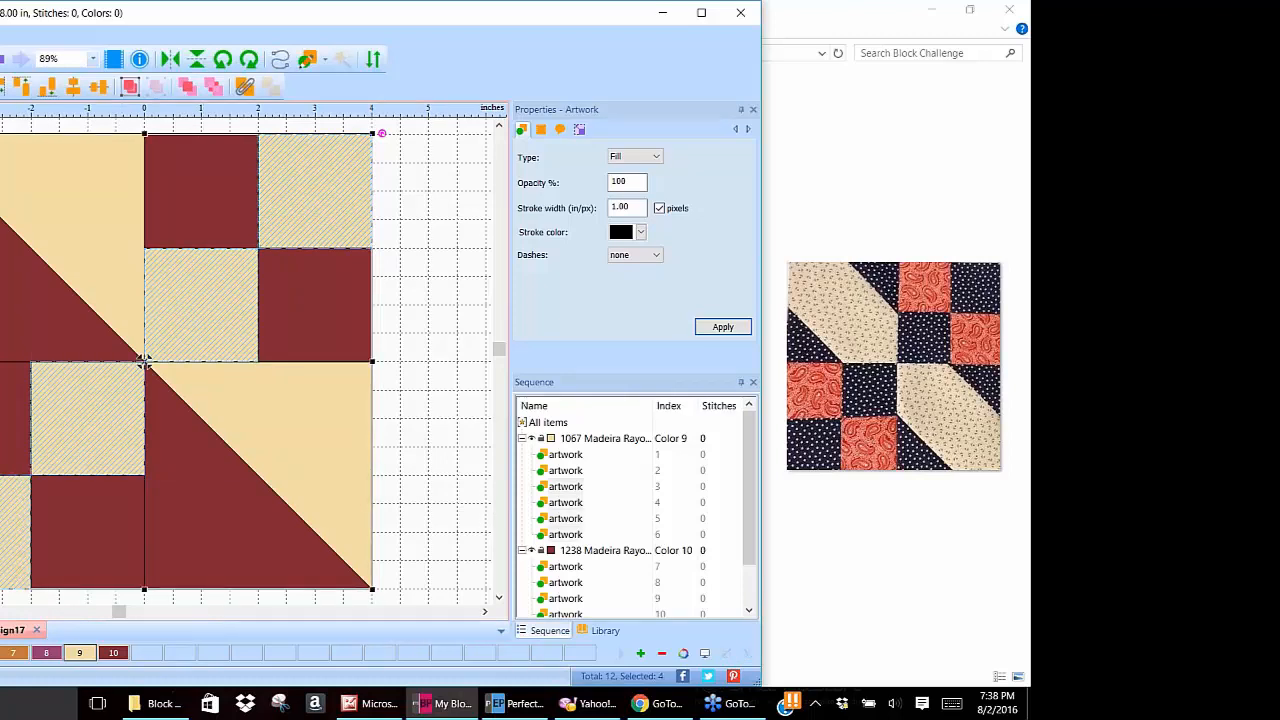
{"action": "left_click", "coordinate": [641, 653]}
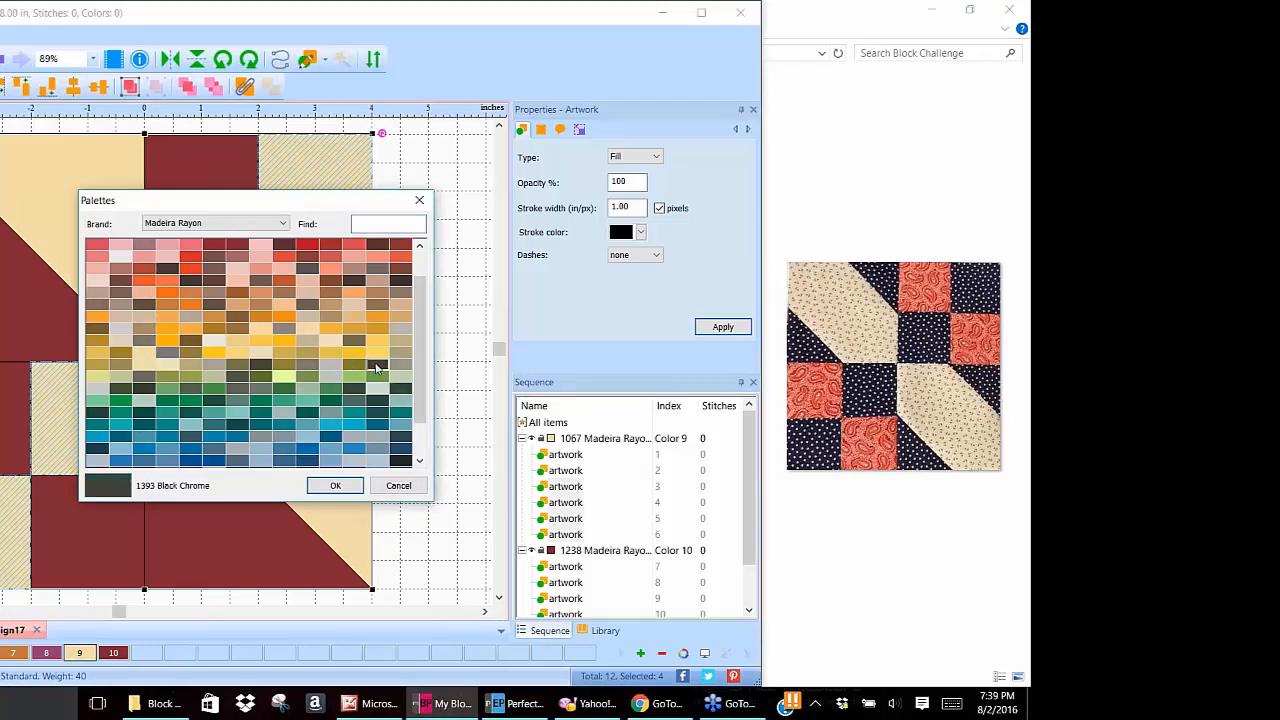
{"action": "left_click", "coordinate": [337, 486]}
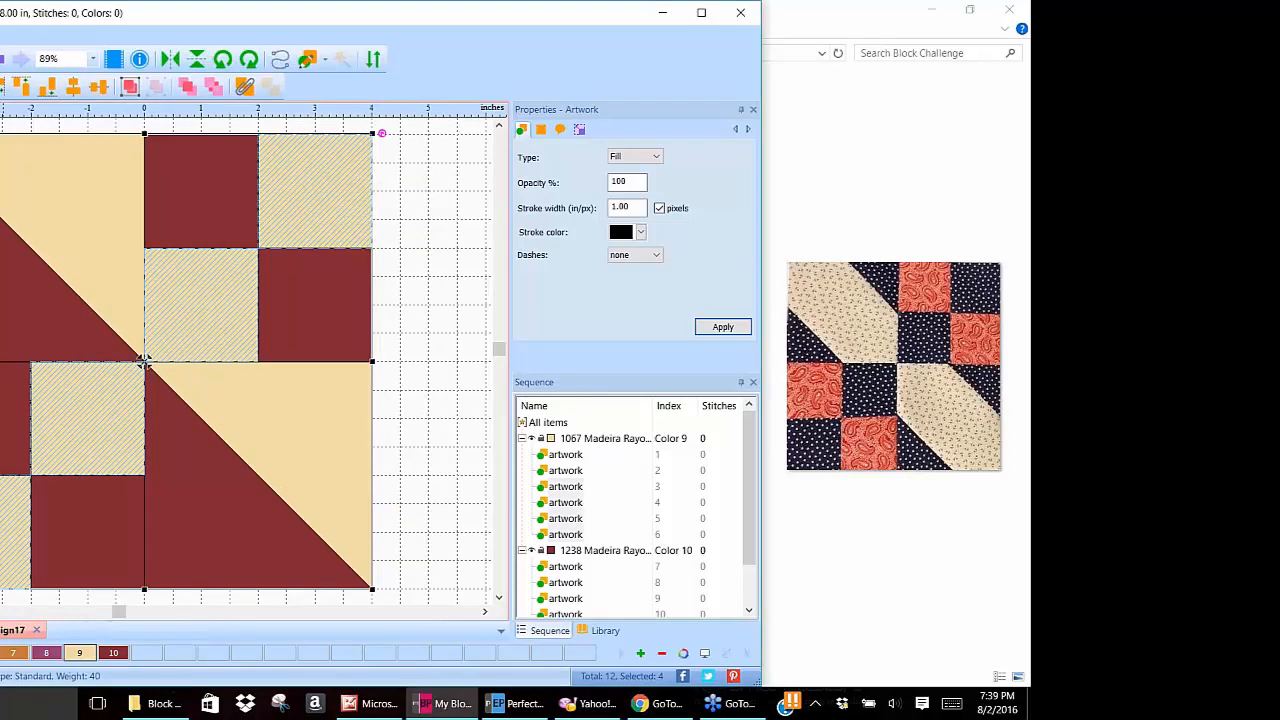
{"action": "left_click", "coordinate": [829, 194]}
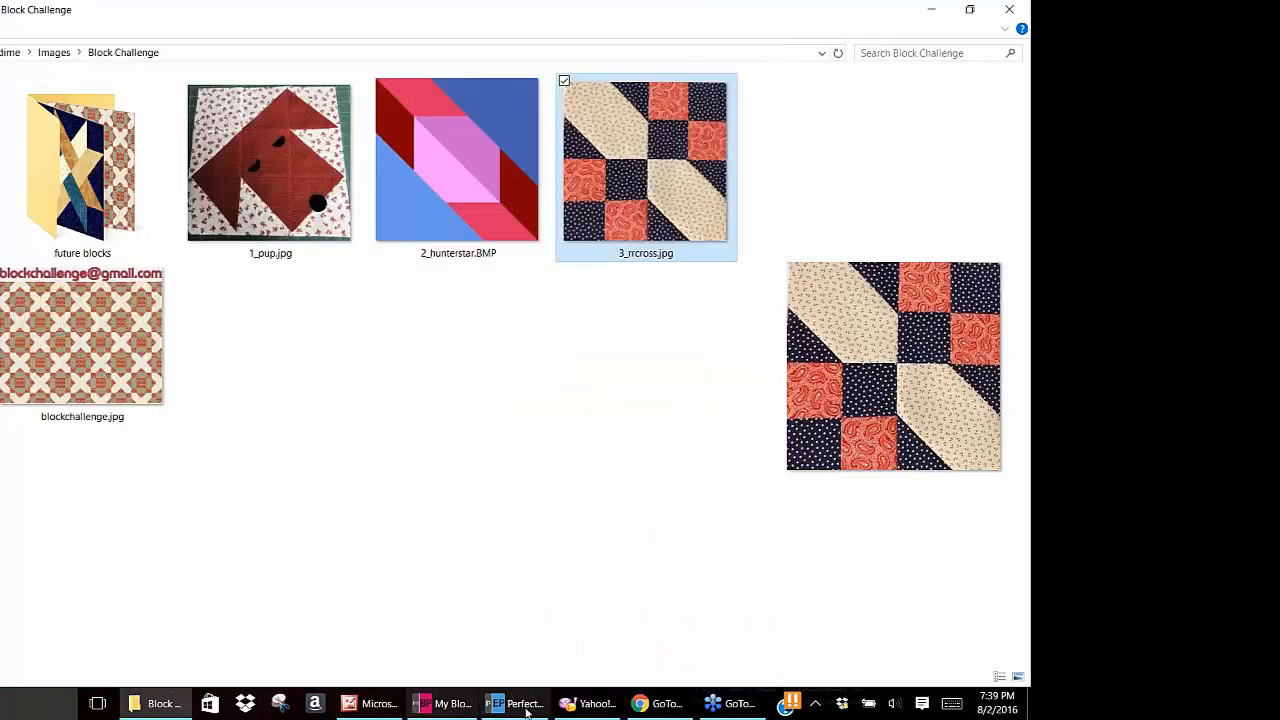
{"action": "left_click", "coordinate": [447, 706]}
{"action": "left_click", "coordinate": [413, 364]}
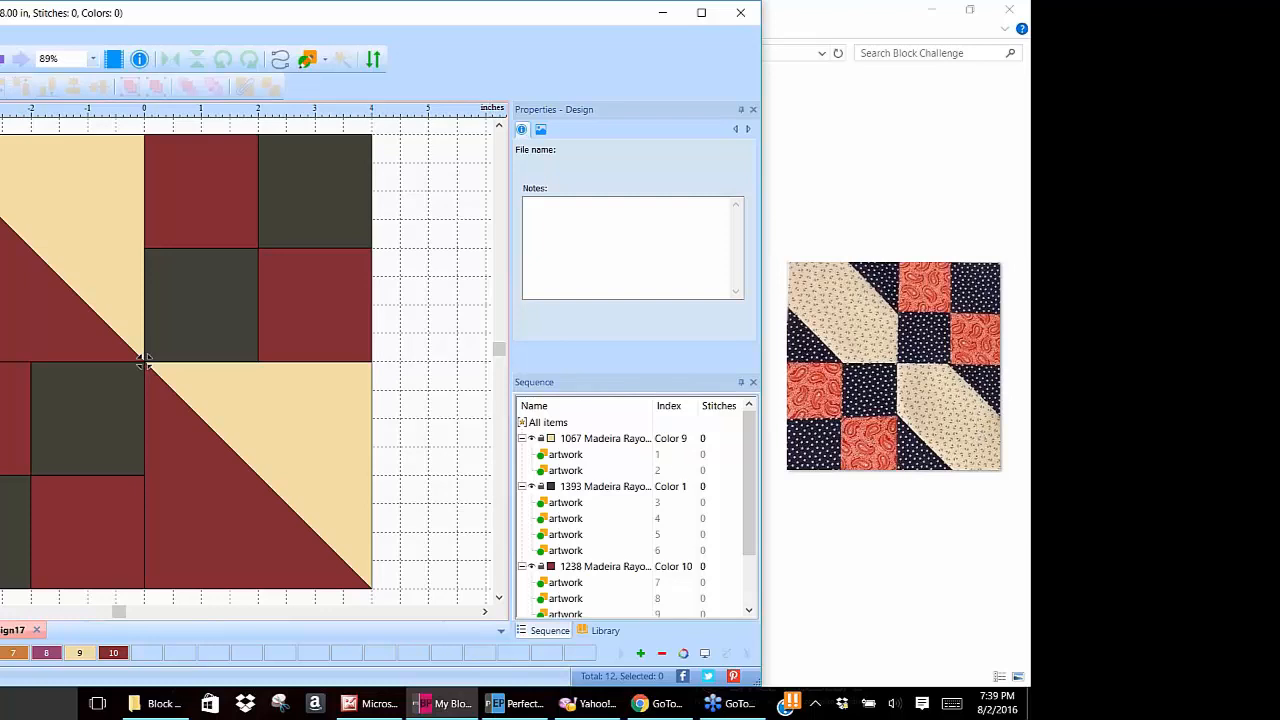
Delete the cream and red half-square triangles in the block's upper-left and lower-right quarters.
{"action": "left_click", "coordinate": [41, 192]}
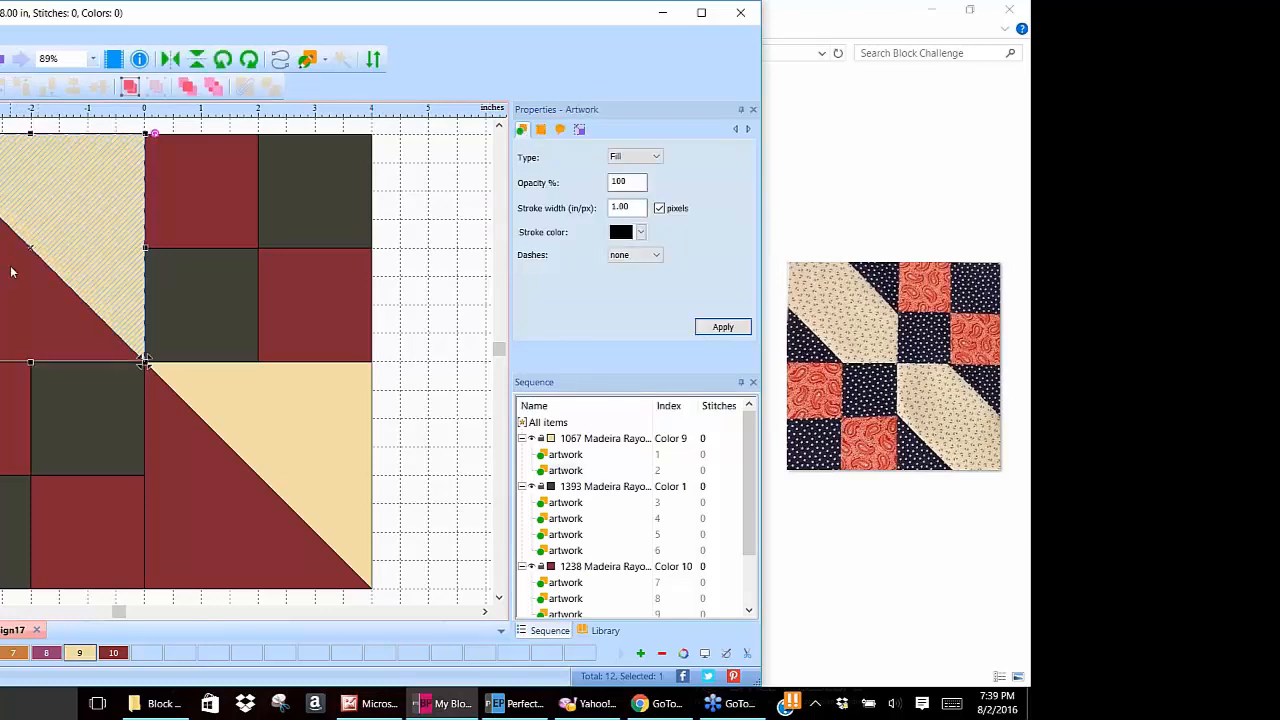
{"action": "left_click", "coordinate": [142, 358], "text": "shift"}
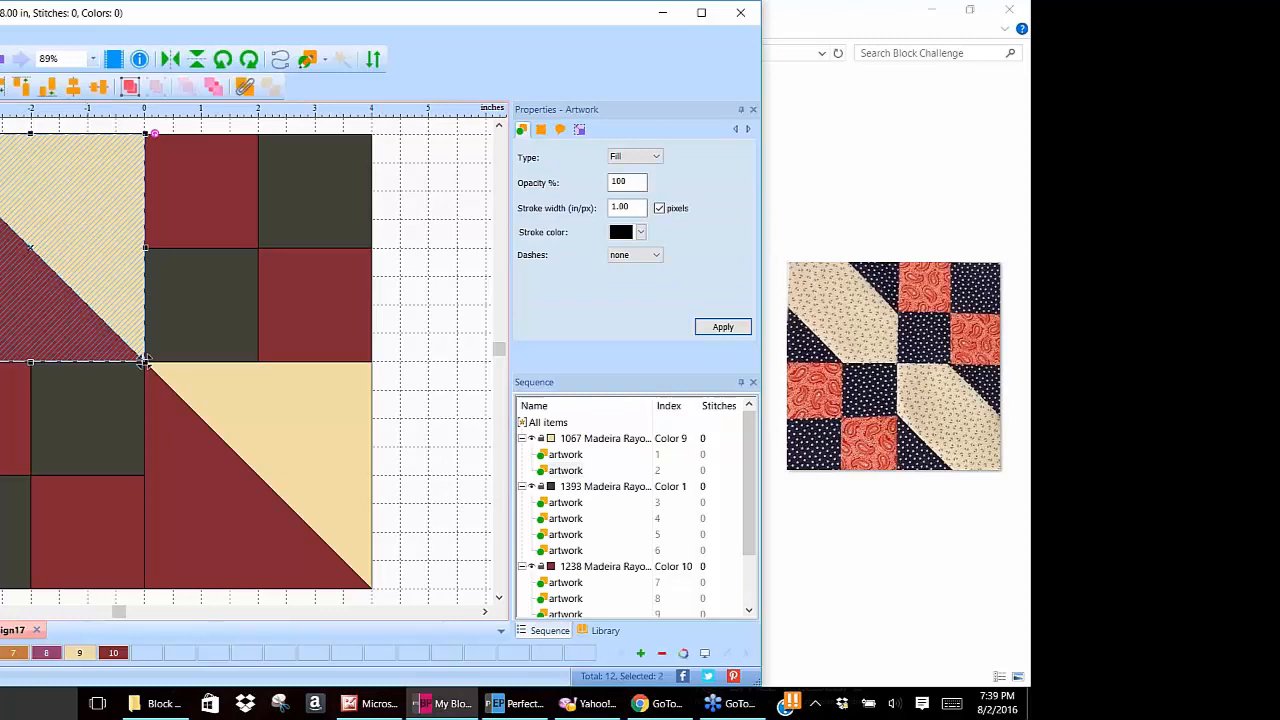
{"action": "key", "text": "Delete"}
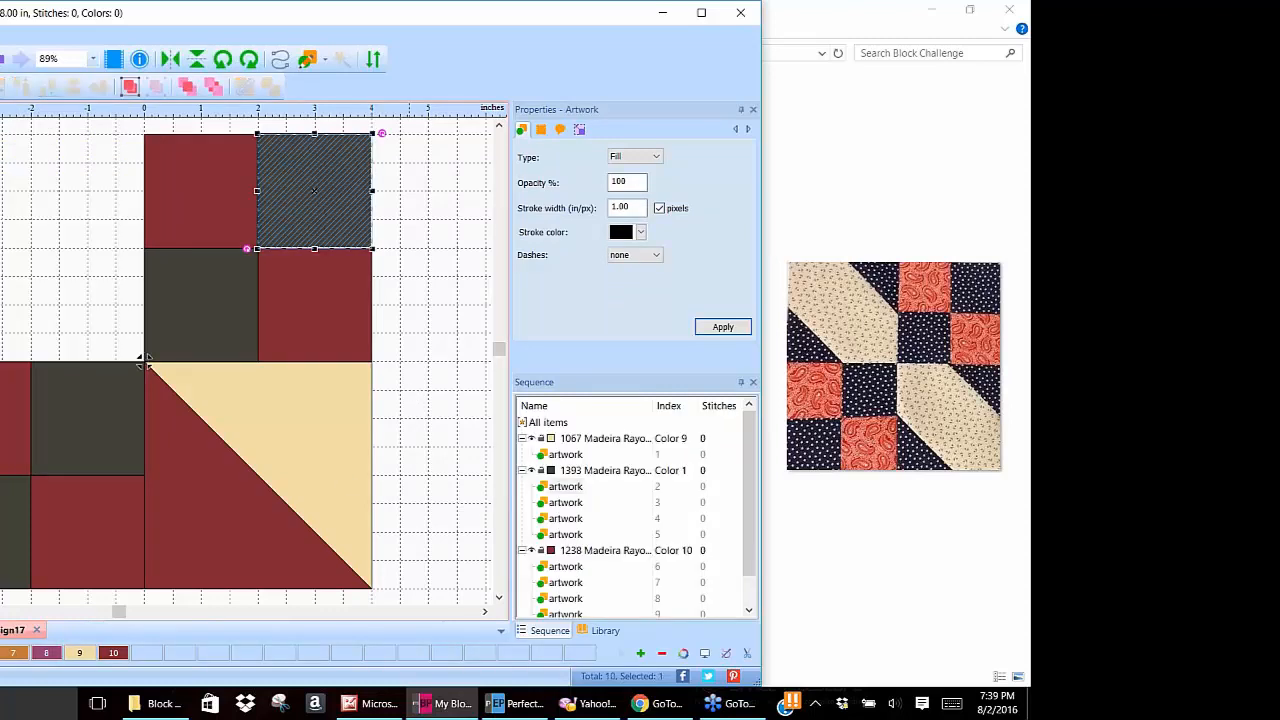
{"action": "left_click", "coordinate": [302, 436]}
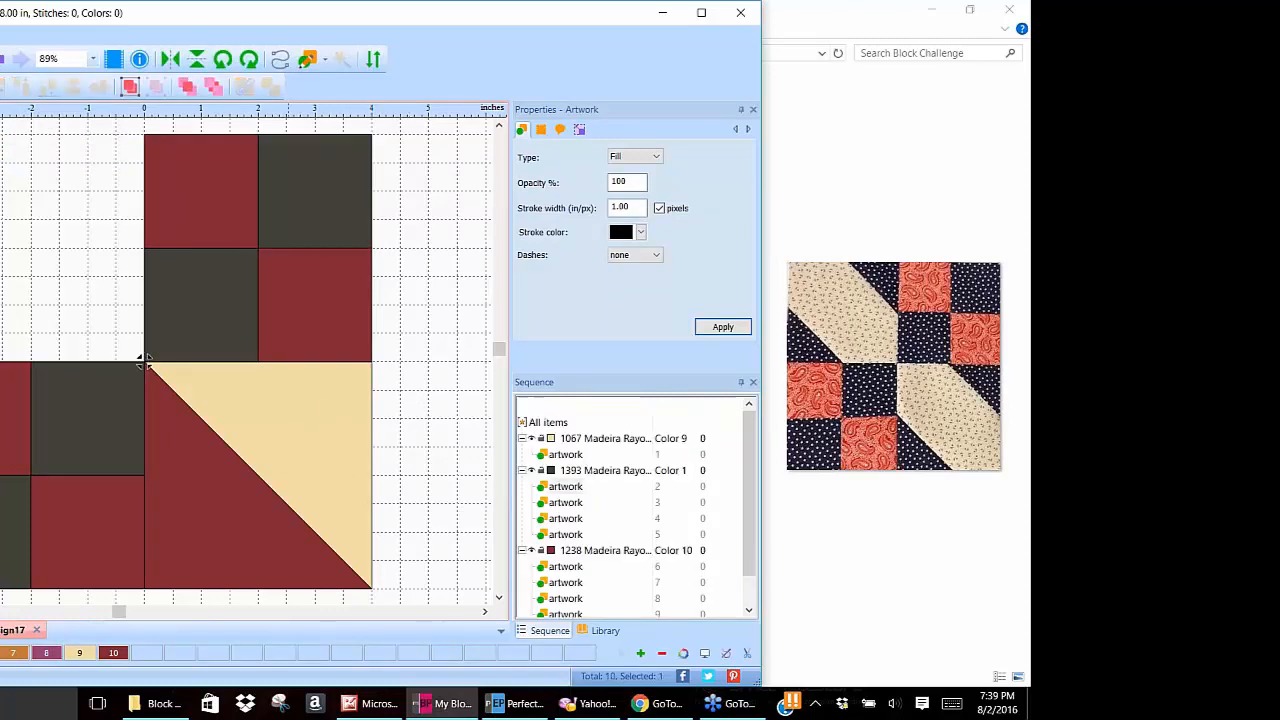
{"action": "left_click", "coordinate": [213, 516], "text": "shift"}
{"action": "right_click", "coordinate": [201, 449]}
{"action": "left_click", "coordinate": [240, 237]}
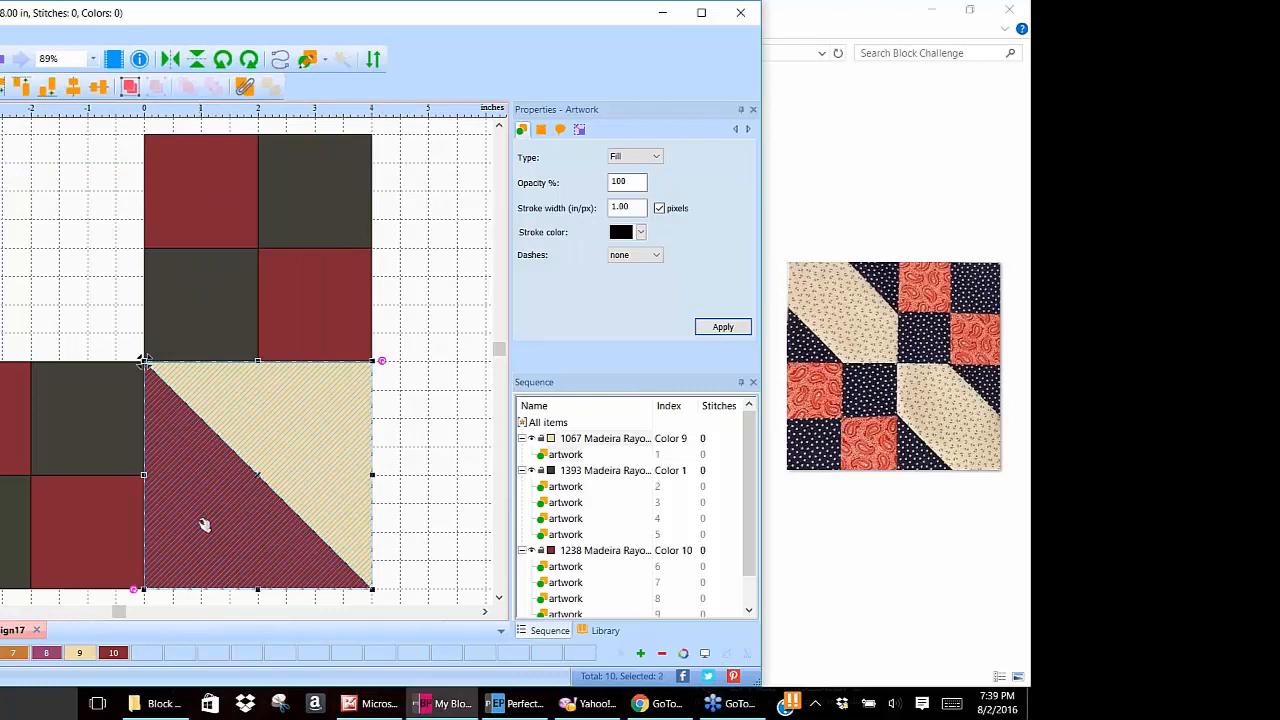
{"action": "right_click", "coordinate": [201, 519]}
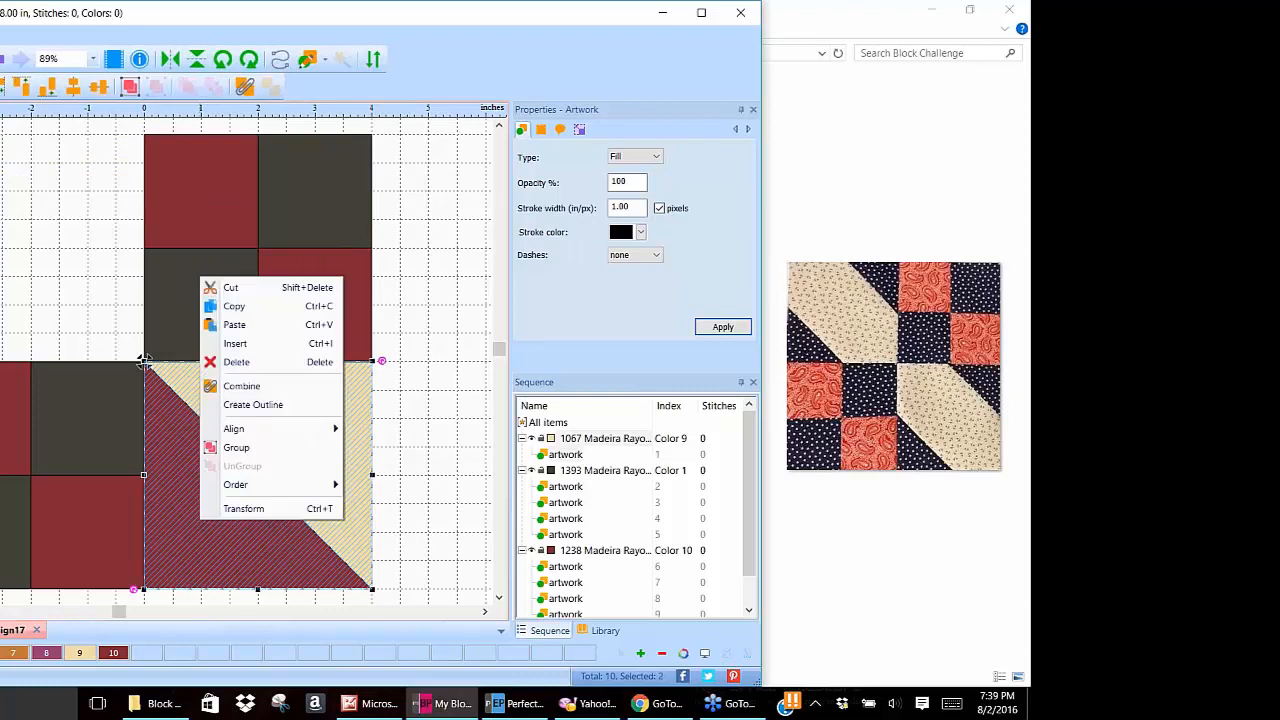
{"action": "left_click", "coordinate": [275, 364]}
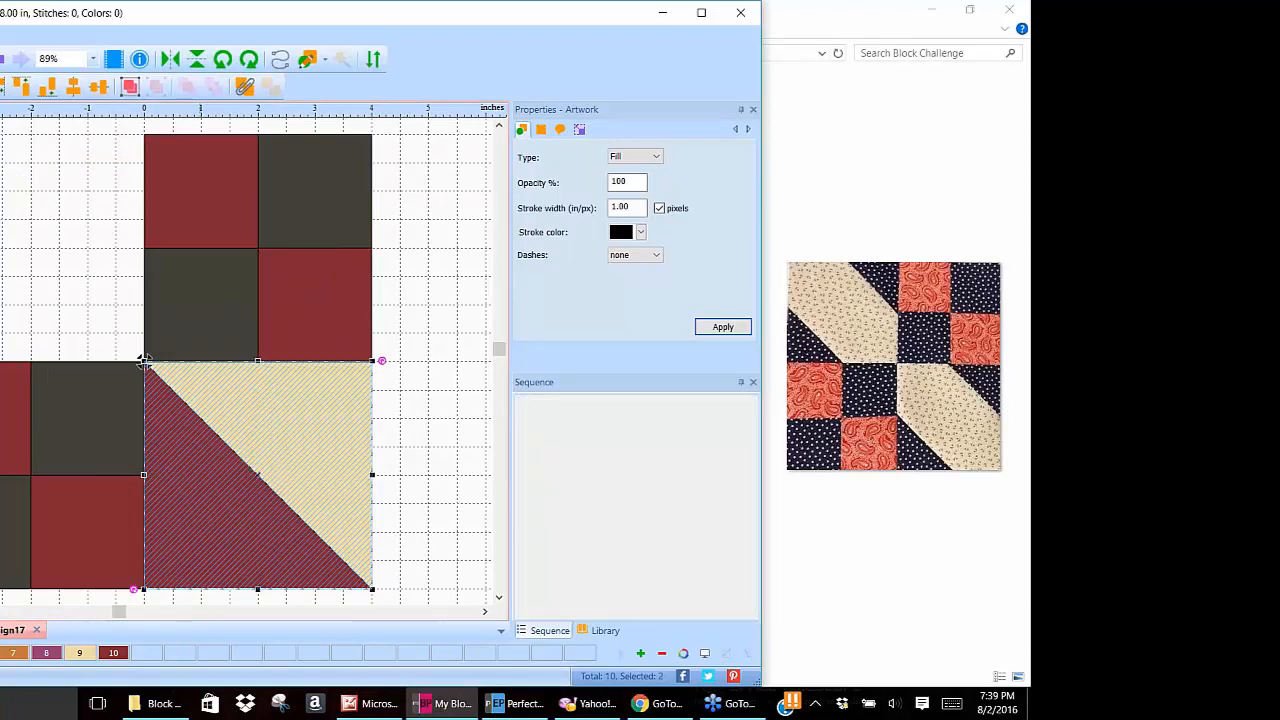
Insert The Xquisite block from Simple Four Patch at 8x8 size.
{"action": "scroll", "coordinate": [410, 444], "scroll_direction": "down", "scroll_amount": 4}
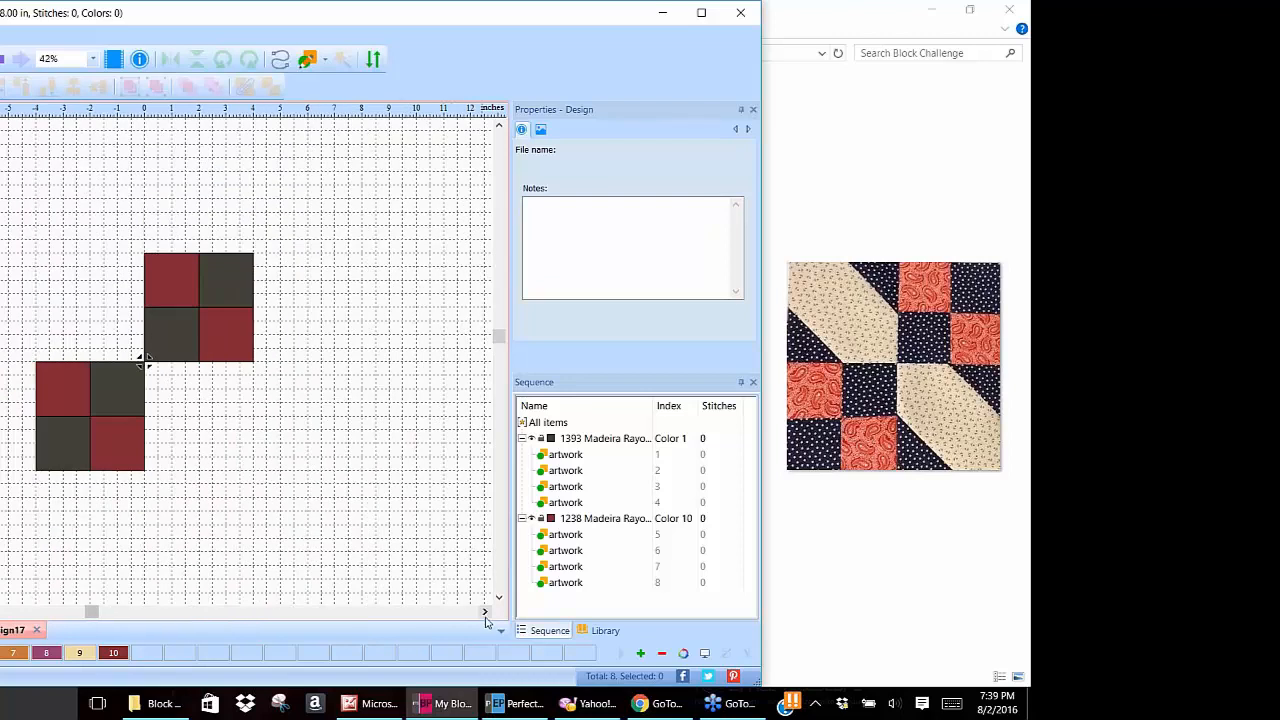
{"action": "left_click", "coordinate": [485, 612]}
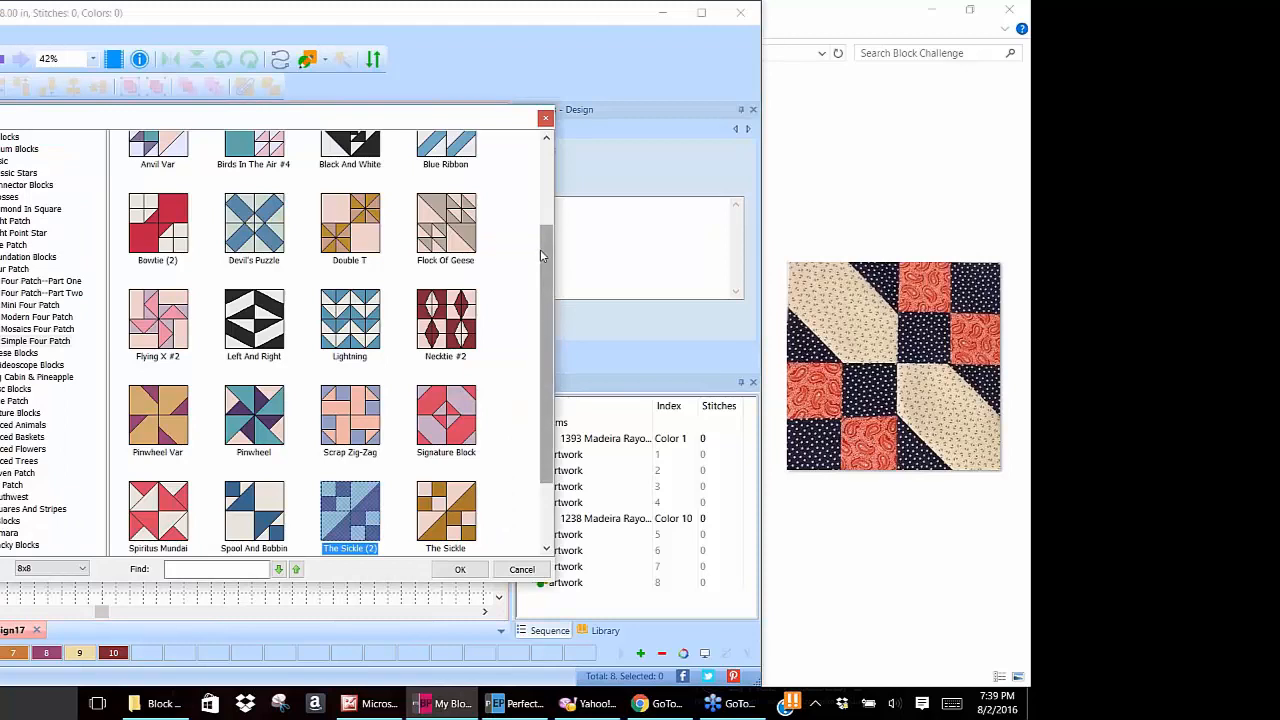
{"action": "left_click_drag", "start_coordinate": [545, 252], "coordinate": [550, 320]}
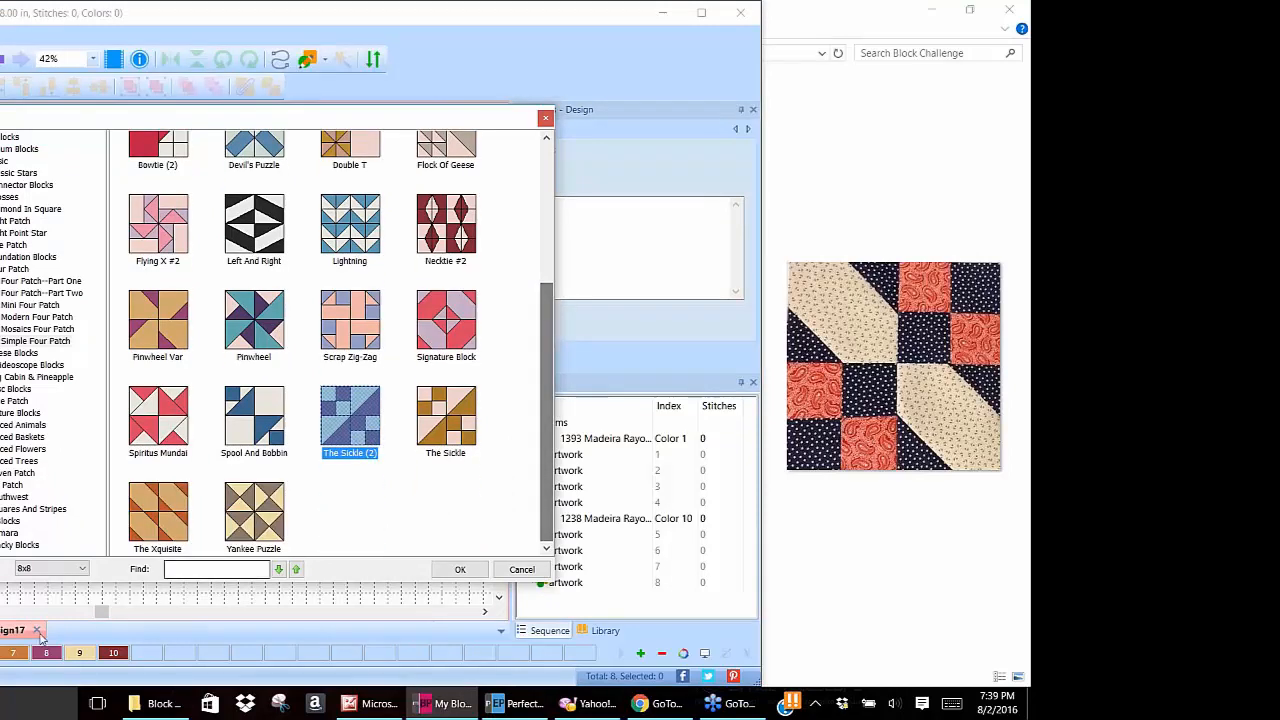
{"action": "left_click", "coordinate": [166, 520]}
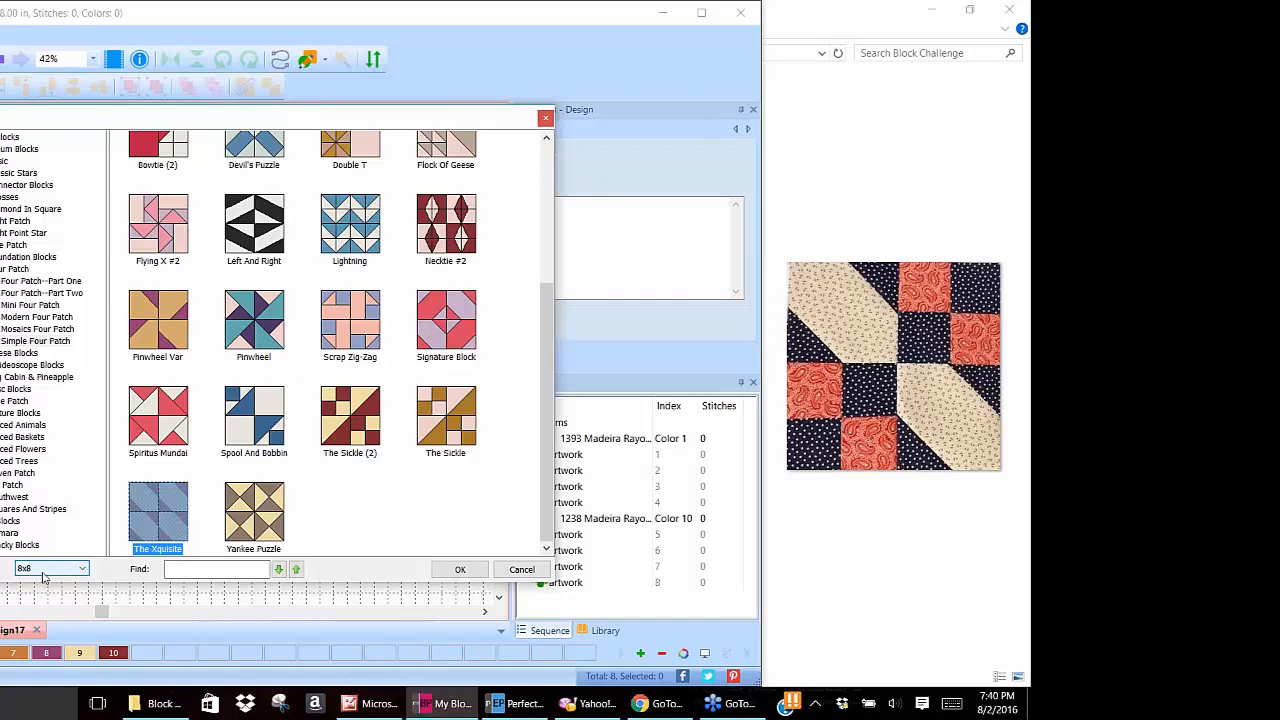
{"action": "left_click", "coordinate": [460, 569]}
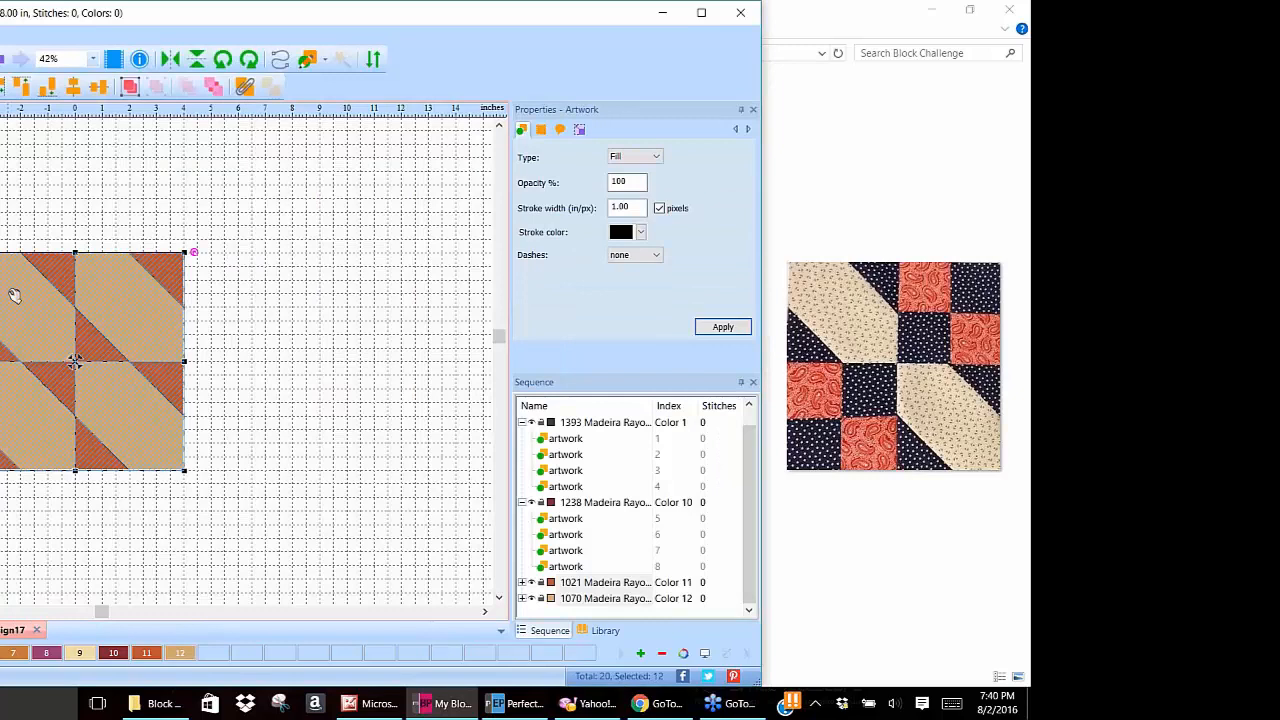
{"action": "left_click_drag", "start_coordinate": [75, 367], "coordinate": [327, 370]}
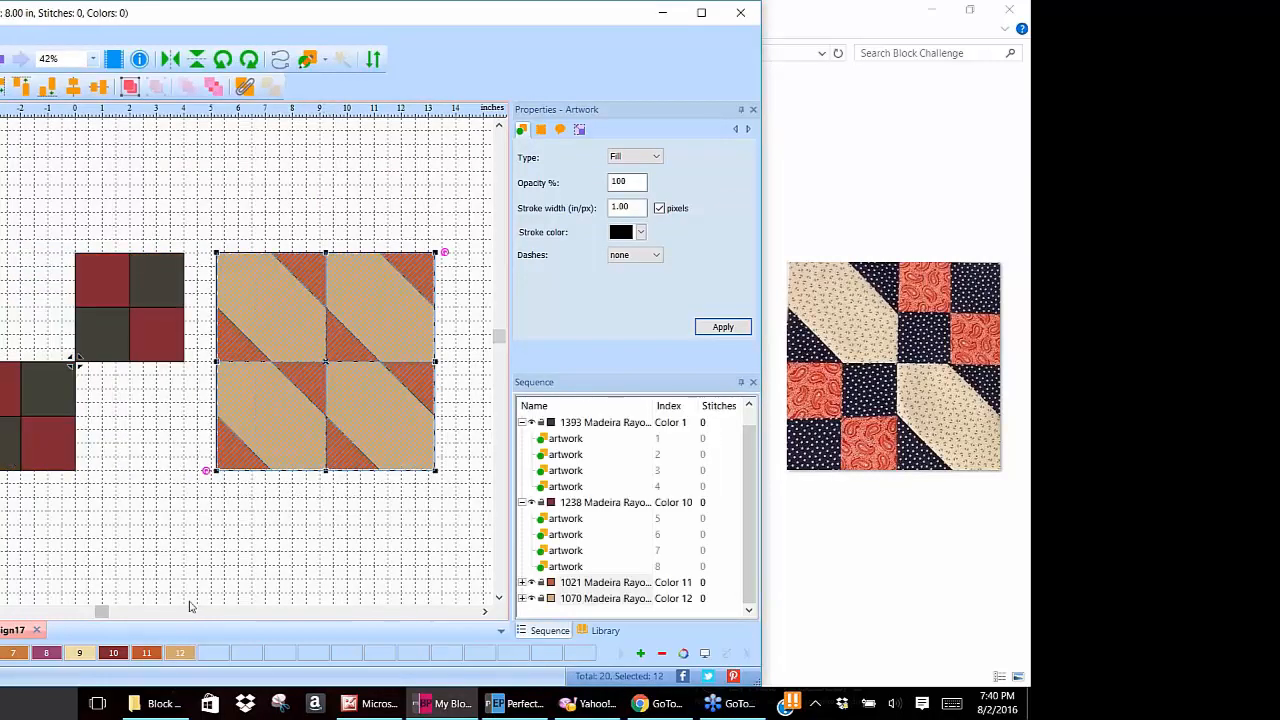
{"action": "left_click", "coordinate": [255, 563]}
{"action": "key", "text": "ctrl+z"}
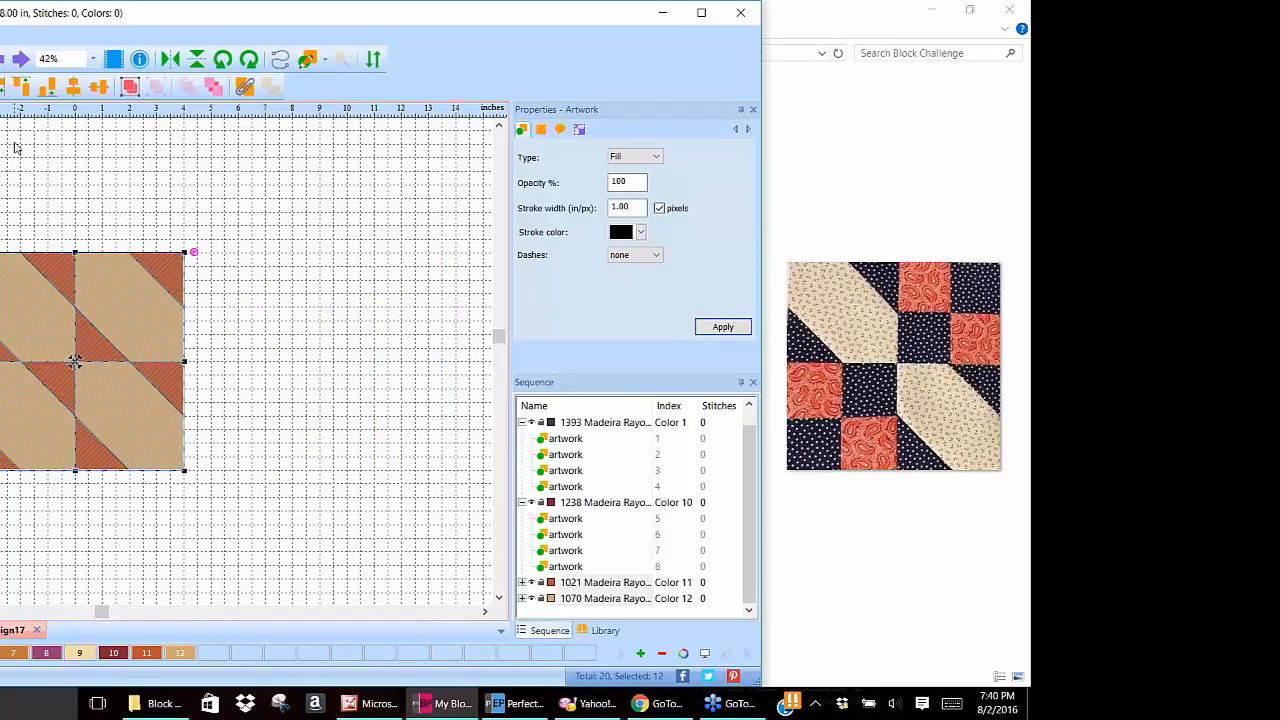
Nudge the inserted Xquisite block straight right by about 8.6 inches, clear of the red and black squares, and deselect it.
{"action": "key", "text": "ctrl+y"}
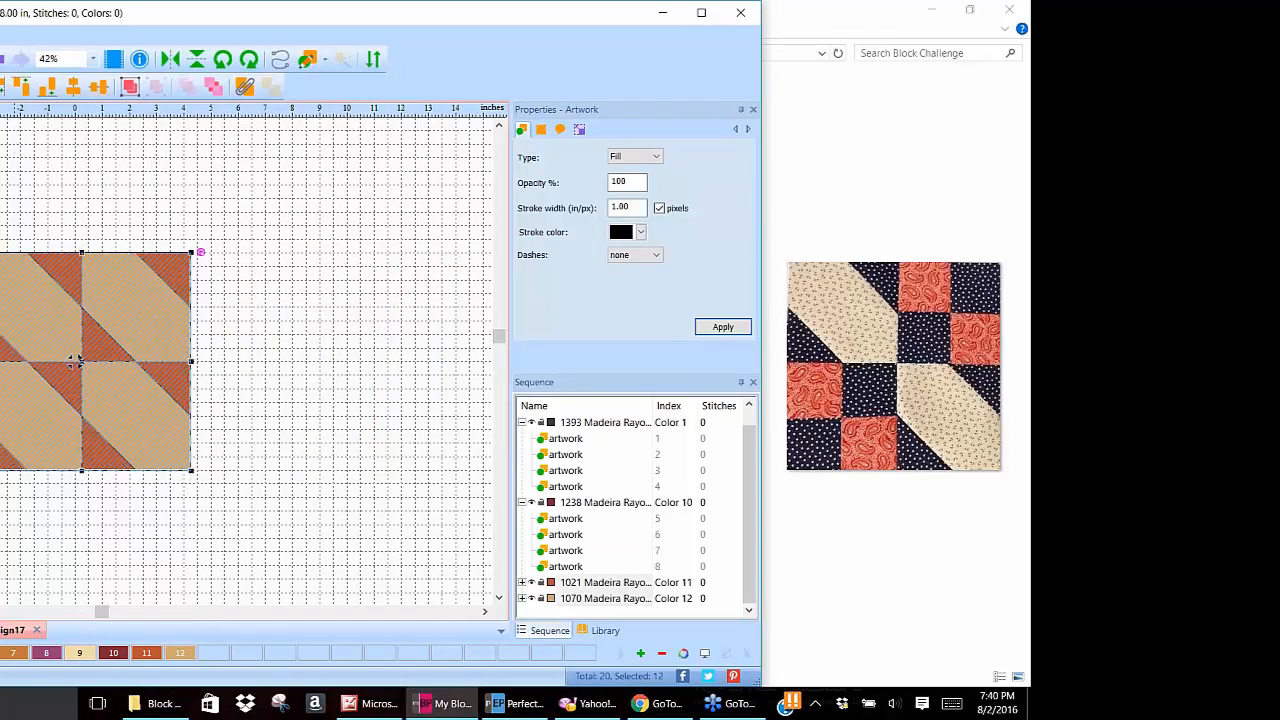
{"action": "key", "text": "Right"}
{"action": "key", "text": "Right"}
{"action": "key", "text": "Right"}
{"action": "key", "text": "Right"}
{"action": "key", "text": "Right"}
{"action": "key", "text": "Right"}
{"action": "key", "text": "Right"}
{"action": "key", "text": "Right"}
{"action": "key", "text": "Right"}
{"action": "key", "text": "Right"}
{"action": "key", "text": "Right"}
{"action": "key", "text": "Right"}
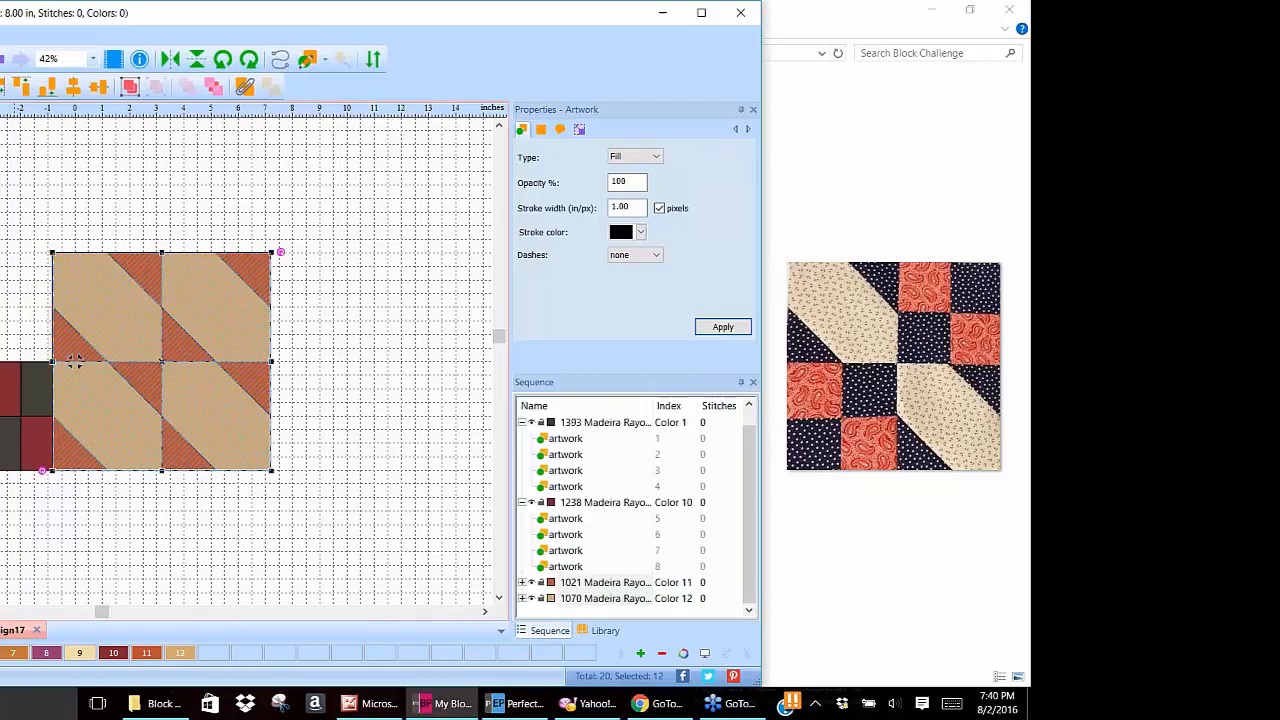
{"action": "key", "text": "Right"}
{"action": "key", "text": "Right"}
{"action": "key", "text": "Right"}
{"action": "key", "text": "Right"}
{"action": "key", "text": "Right"}
{"action": "key", "text": "Right"}
{"action": "key", "text": "Right"}
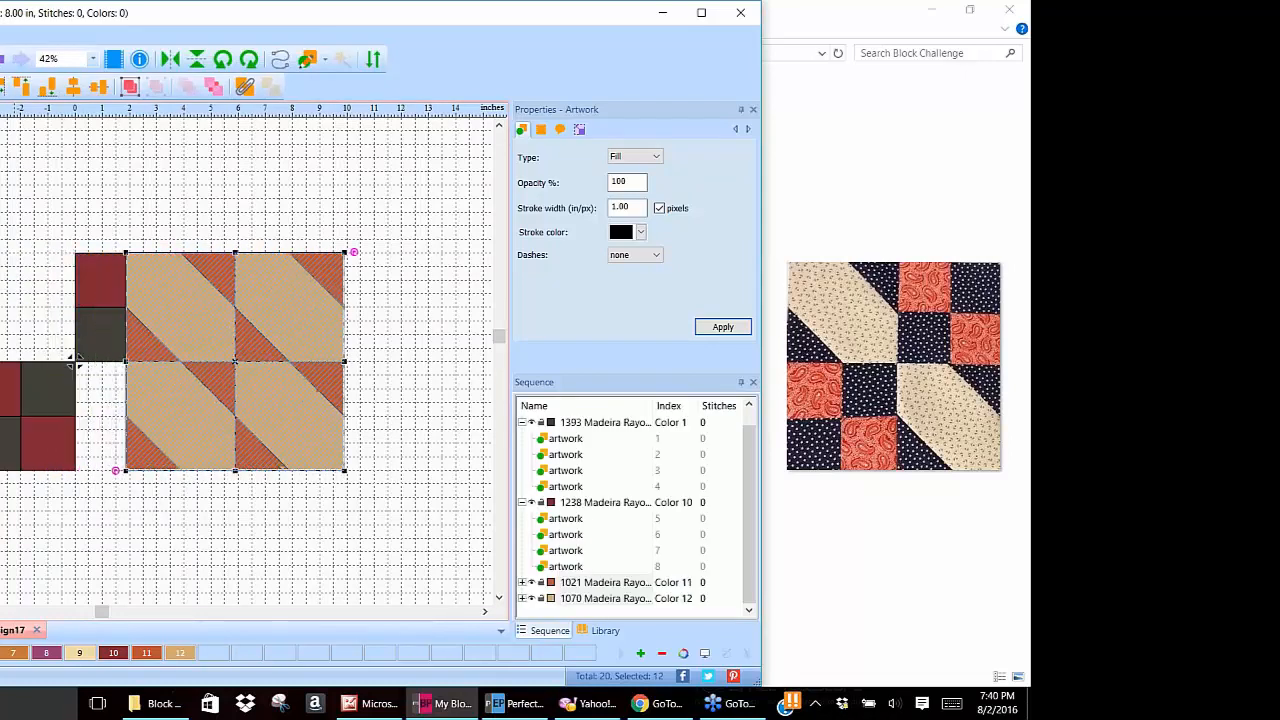
{"action": "key", "text": "Right"}
{"action": "key", "text": "Right"}
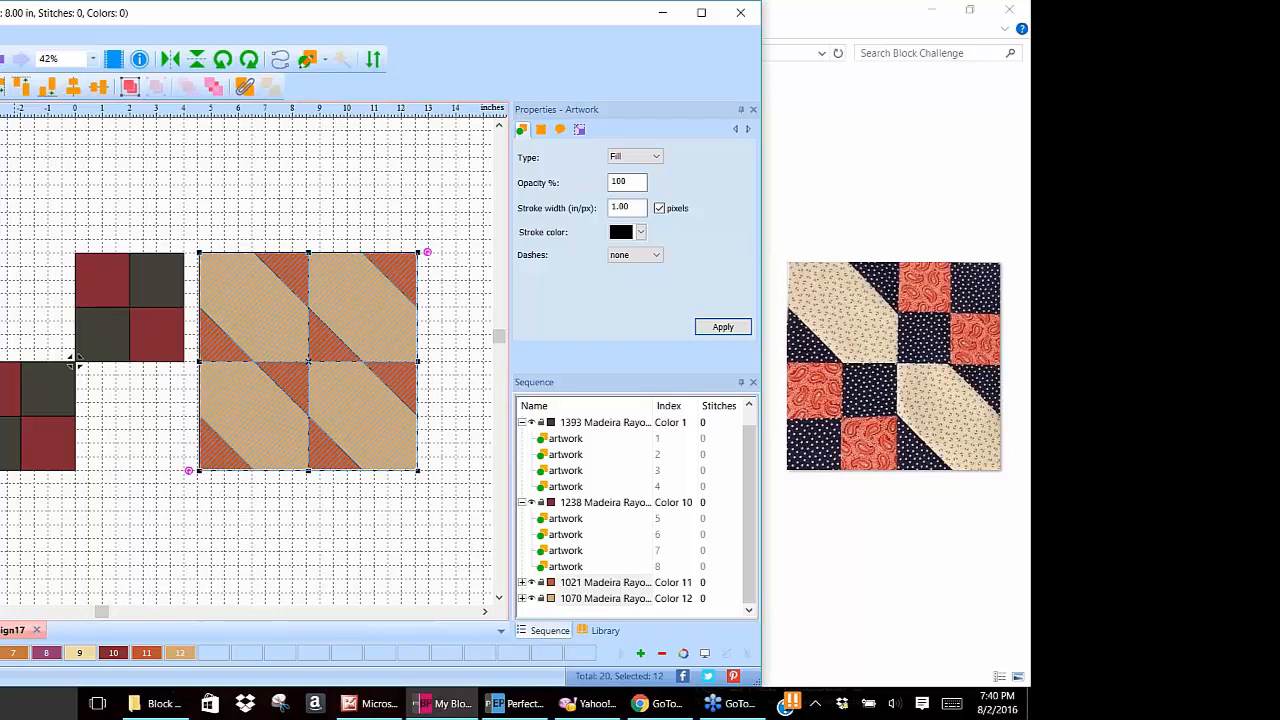
{"action": "left_click", "coordinate": [254, 201]}
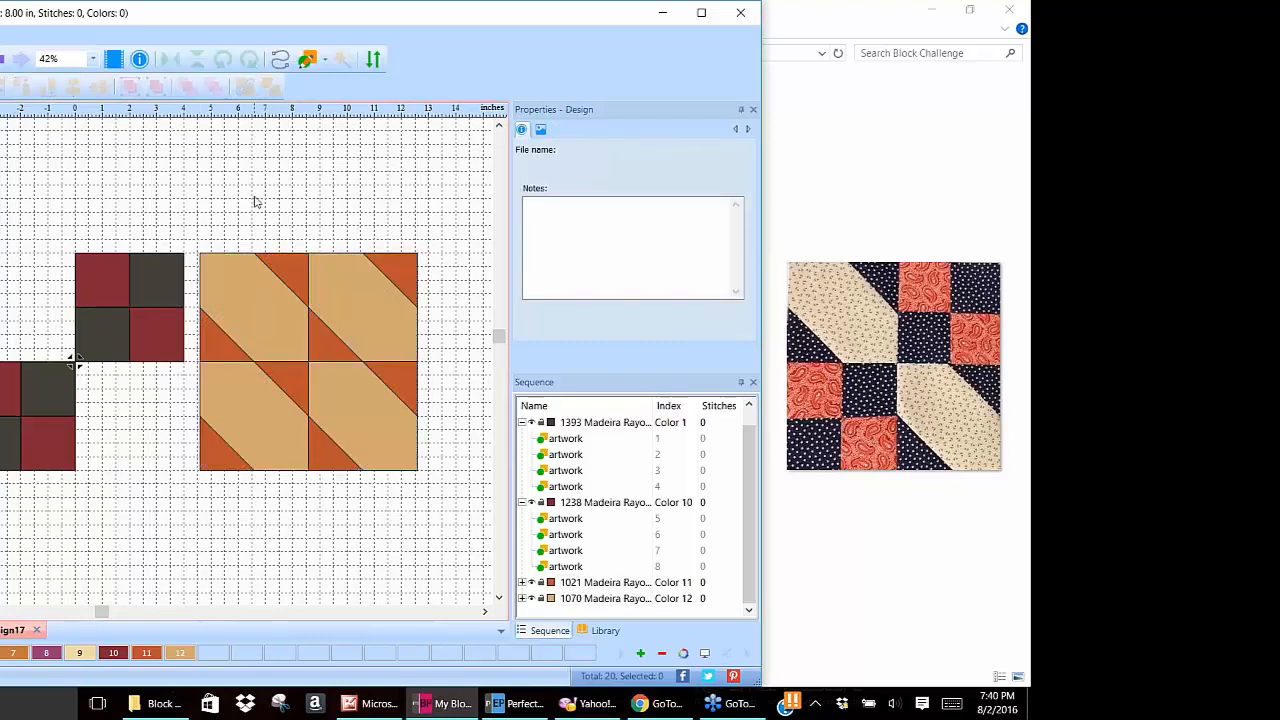
Move the Xquisite block's upper-left quarter unit into the empty upper-left quarter, its corner aligned with the design center.
{"action": "left_click_drag", "start_coordinate": [192, 236], "coordinate": [316, 371]}
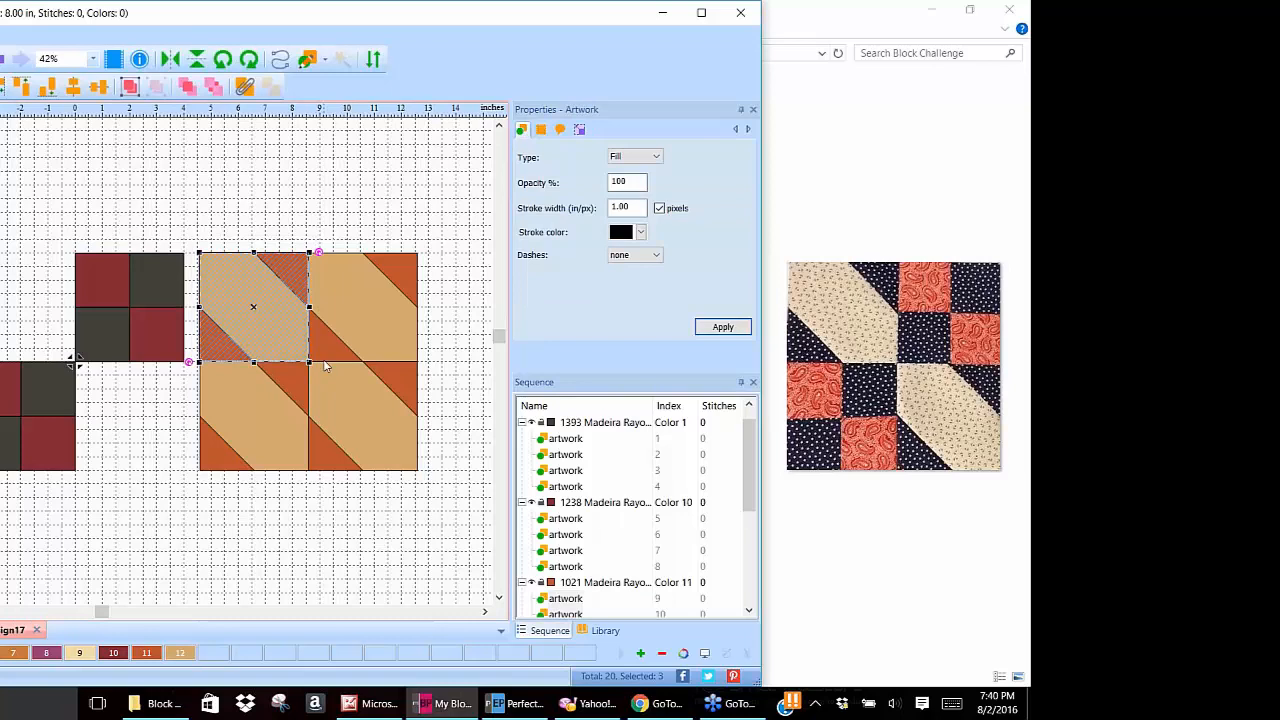
{"action": "left_click_drag", "start_coordinate": [253, 306], "coordinate": [40, 306]}
{"action": "left_click_drag", "start_coordinate": [78, 361], "coordinate": [75, 363]}
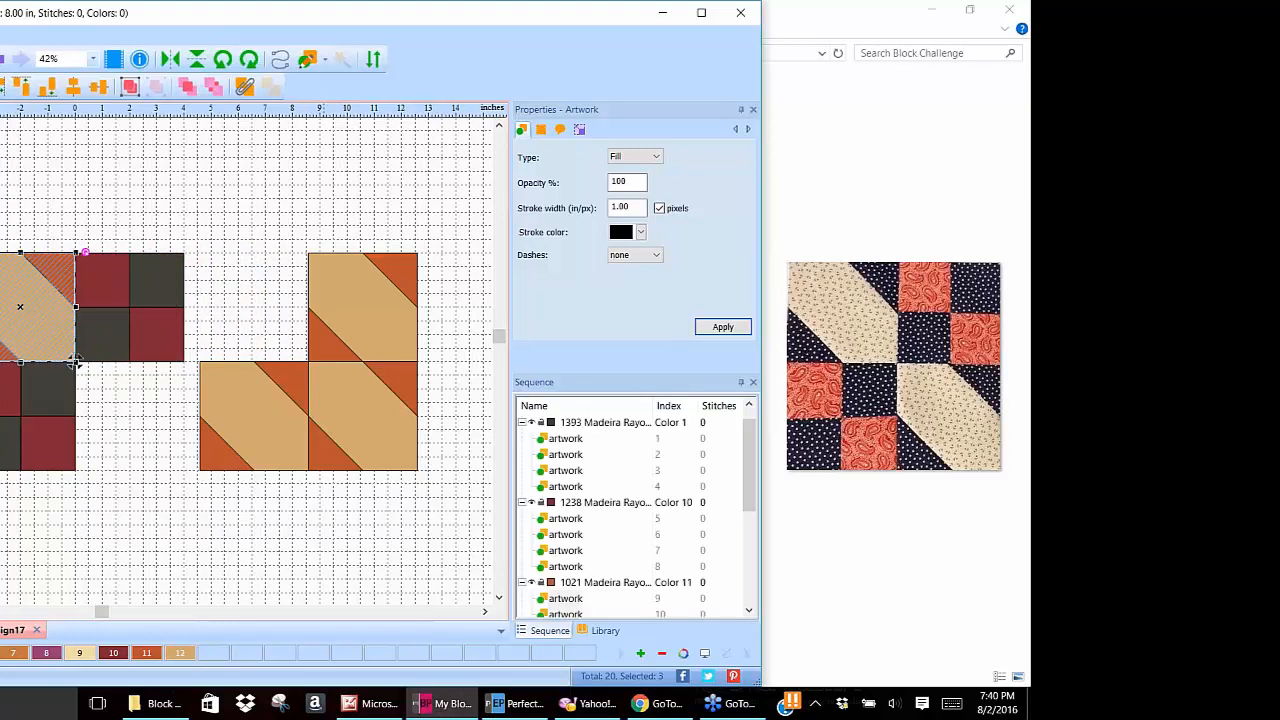
{"action": "scroll", "coordinate": [22, 340], "scroll_direction": "up", "scroll_amount": 3}
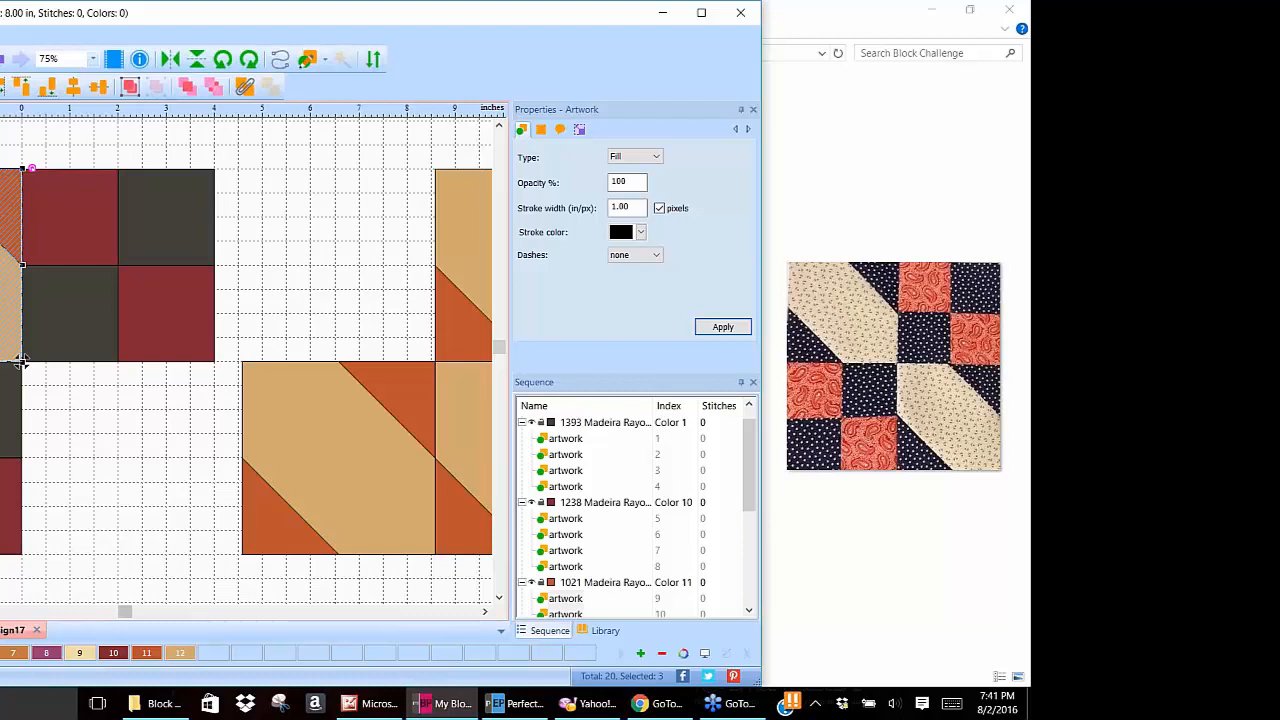
{"action": "scroll", "coordinate": [254, 361], "scroll_direction": "left", "scroll_amount": 2}
{"action": "key", "text": "Escape"}
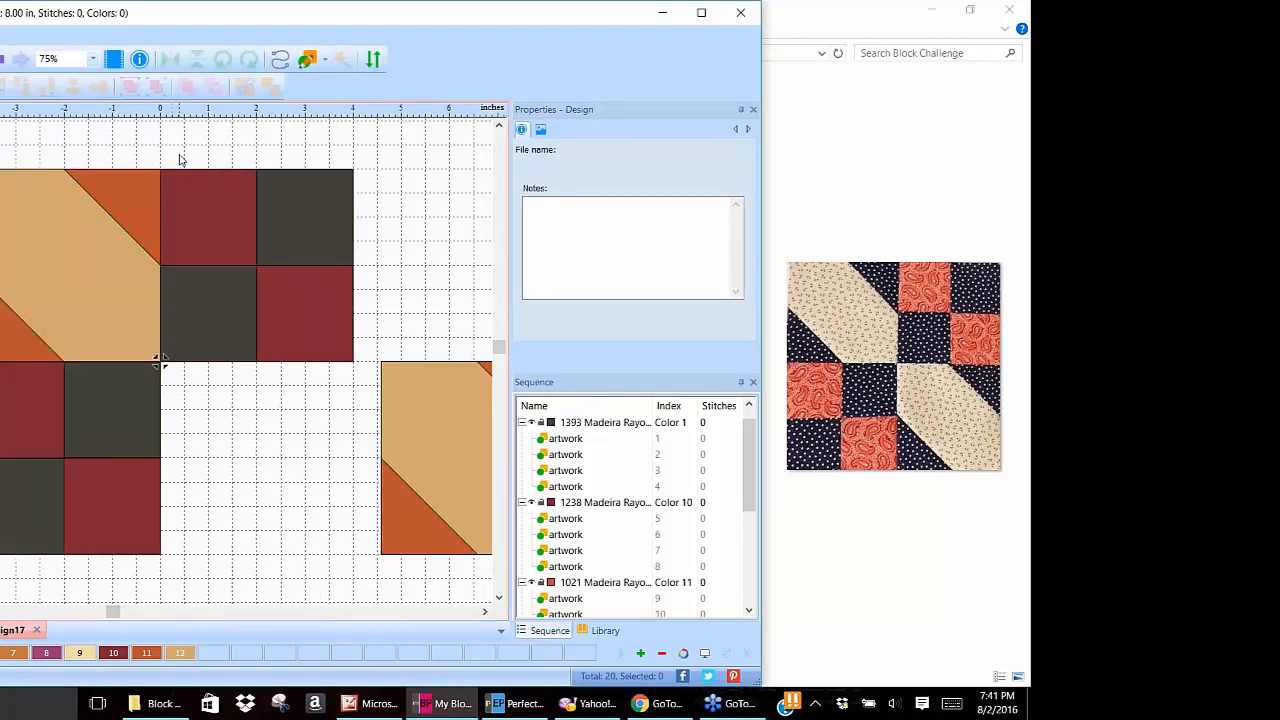
Move the Xquisite block's lower-left quarter unit straight left into the empty lower-right quarter beside the red and black squares.
{"action": "scroll", "coordinate": [285, 572], "scroll_direction": "down", "scroll_amount": 2}
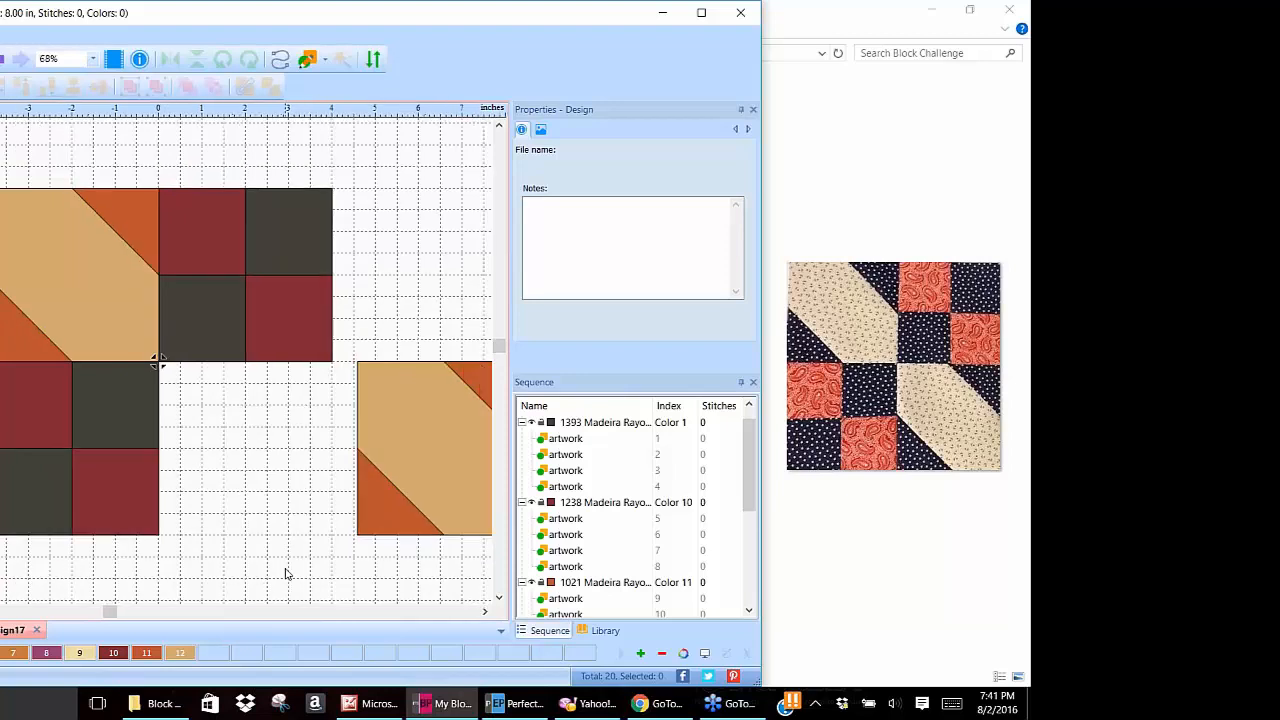
{"action": "scroll", "coordinate": [285, 572], "scroll_direction": "down", "scroll_amount": 1}
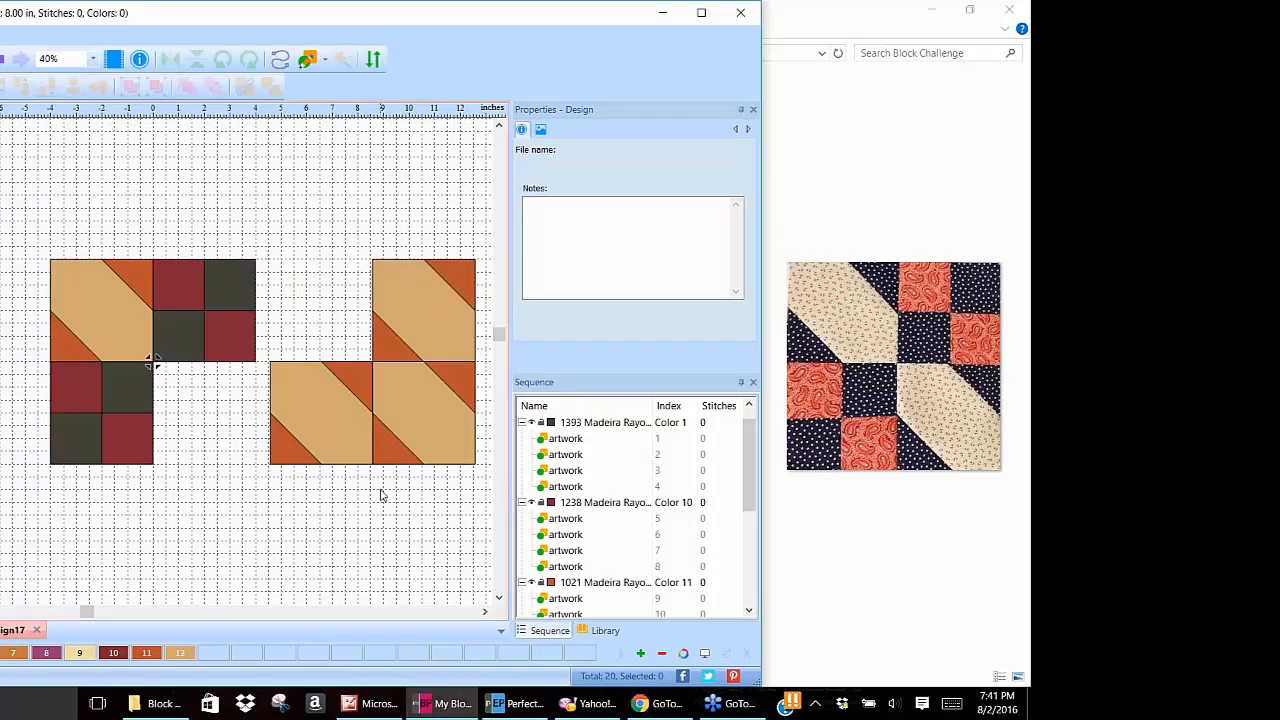
{"action": "left_click_drag", "start_coordinate": [320, 431], "coordinate": [265, 341]}
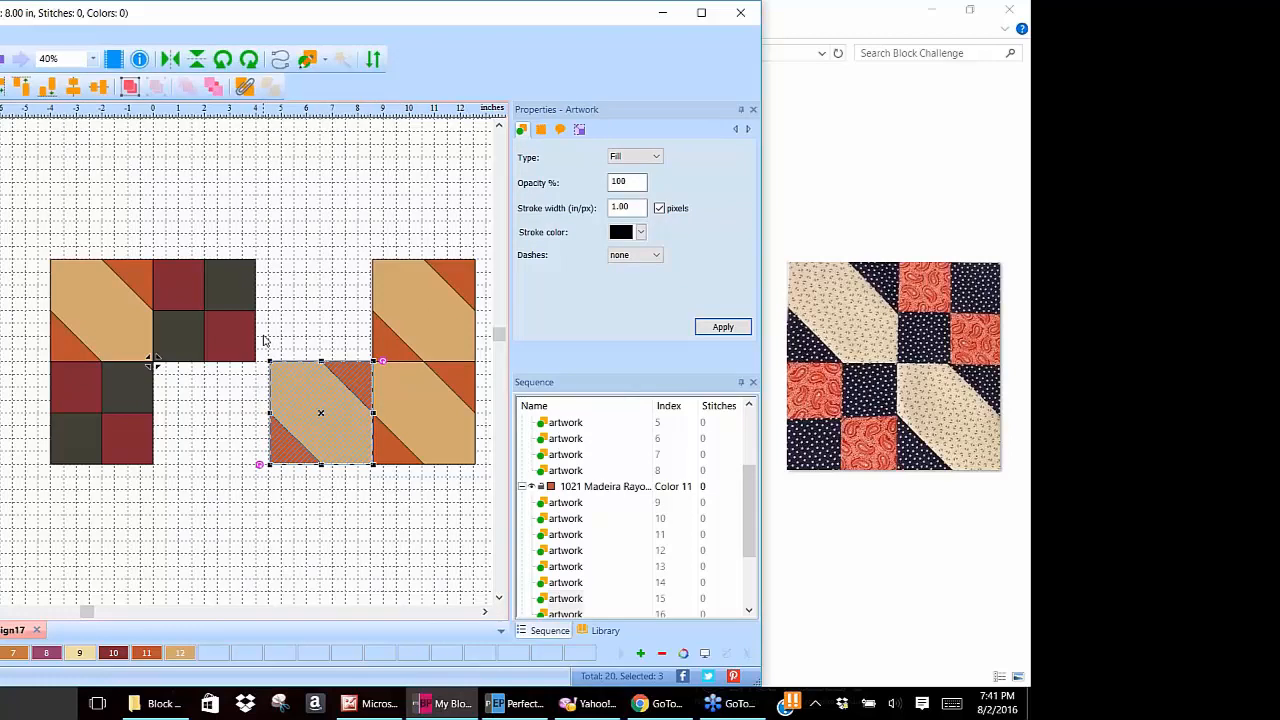
{"action": "left_click_drag", "start_coordinate": [300, 390], "coordinate": [226, 390]}
{"action": "key", "text": "Left"}
{"action": "key", "text": "Left"}
{"action": "key", "text": "Left"}
{"action": "key", "text": "Left"}
{"action": "key", "text": "Left"}
{"action": "key", "text": "Left"}
{"action": "key", "text": "Left"}
{"action": "key", "text": "Left"}
{"action": "key", "text": "Left"}
{"action": "key", "text": "Left"}
{"action": "key", "text": "Left"}
{"action": "key", "text": "Left"}
{"action": "key", "text": "Left"}
{"action": "key", "text": "Left"}
{"action": "key", "text": "Left"}
{"action": "key", "text": "Left"}
{"action": "key", "text": "Left"}
{"action": "key", "text": "Left"}
{"action": "key", "text": "Left"}
{"action": "key", "text": "Left"}
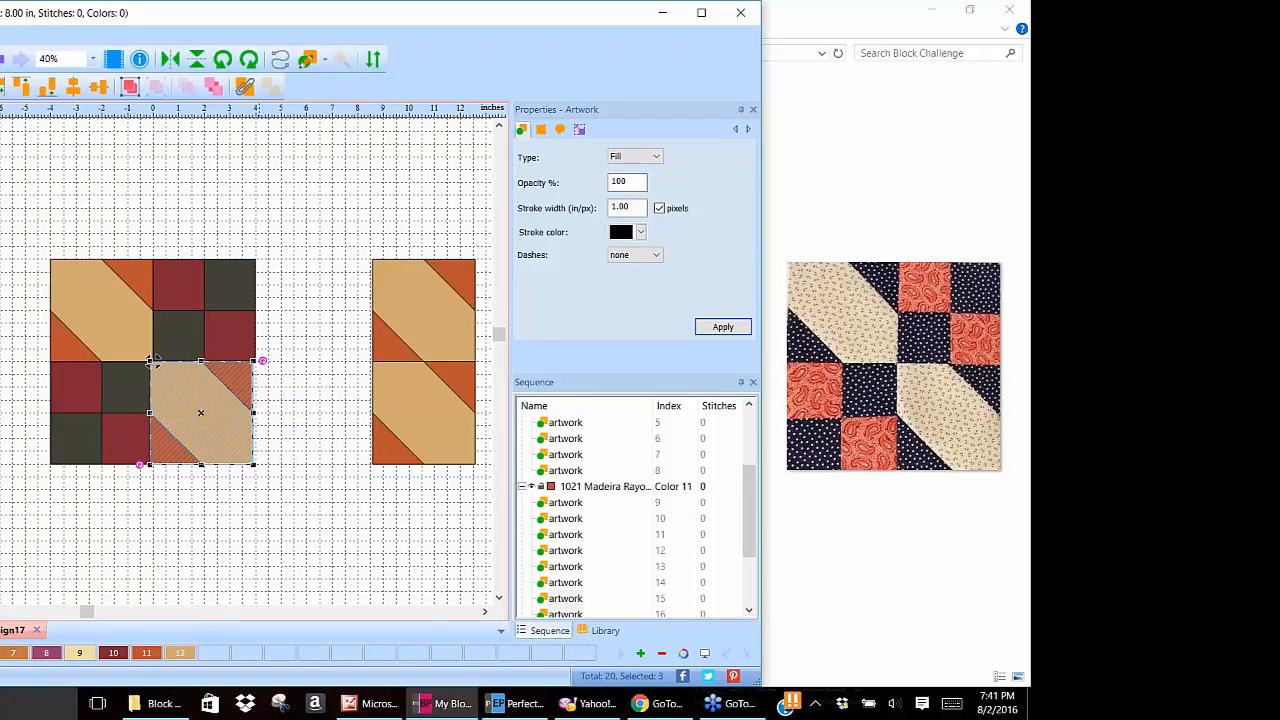
Nudge the lower-right unit slightly right so its corner meets the design center, and deselect it.
{"action": "scroll", "coordinate": [285, 459], "scroll_direction": "up", "scroll_amount": 1}
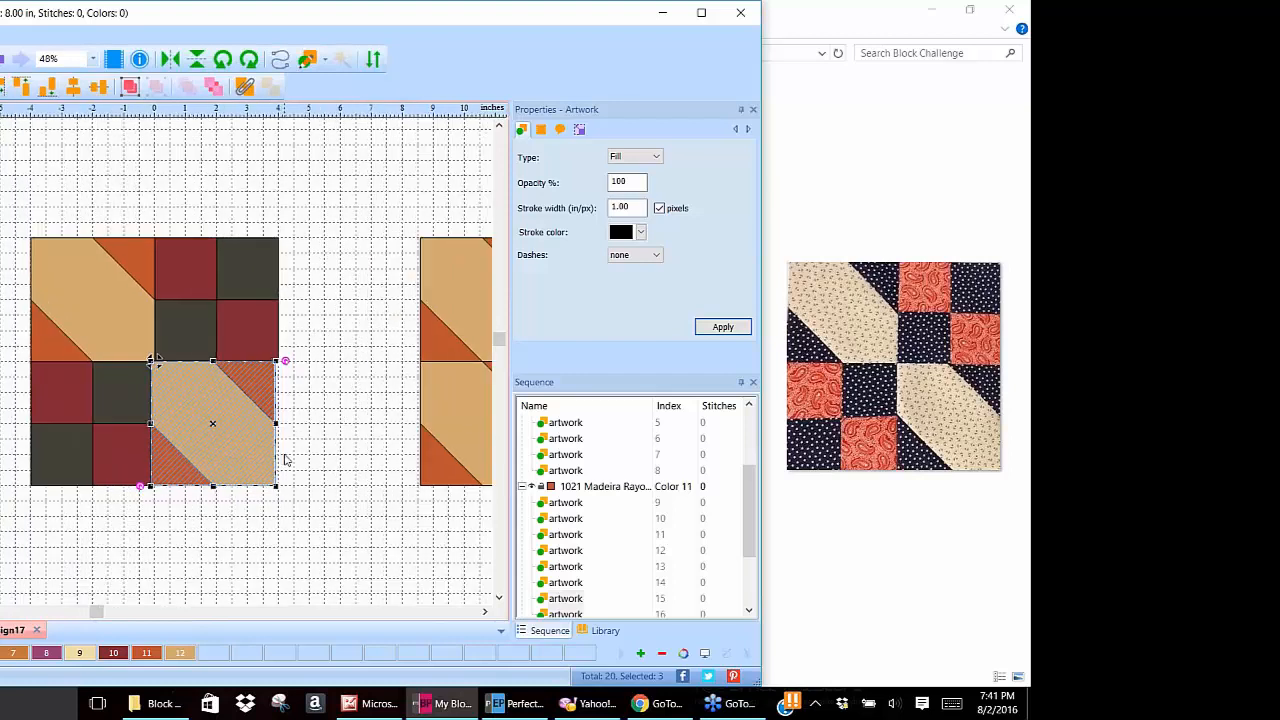
{"action": "scroll", "coordinate": [285, 459], "scroll_direction": "up", "scroll_amount": 3}
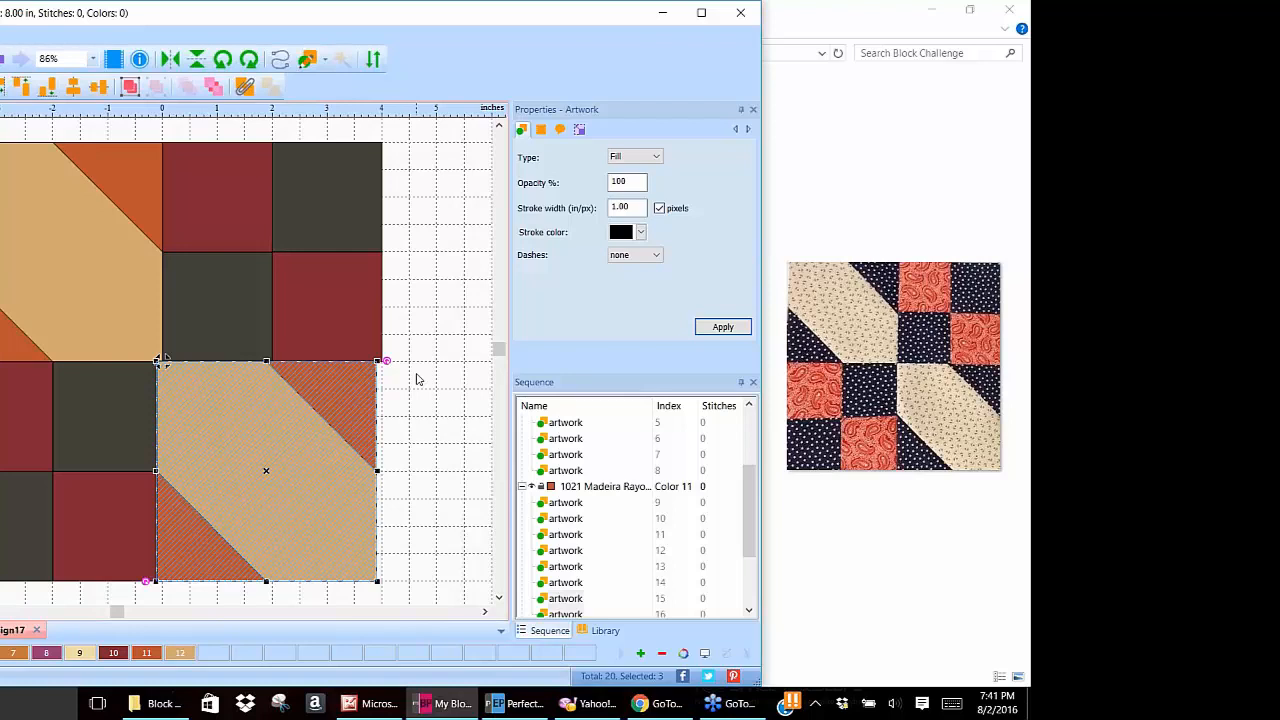
{"action": "key", "text": "Right"}
{"action": "key", "text": "Right"}
{"action": "key", "text": "Right"}
{"action": "key", "text": "Right"}
{"action": "key", "text": "Right"}
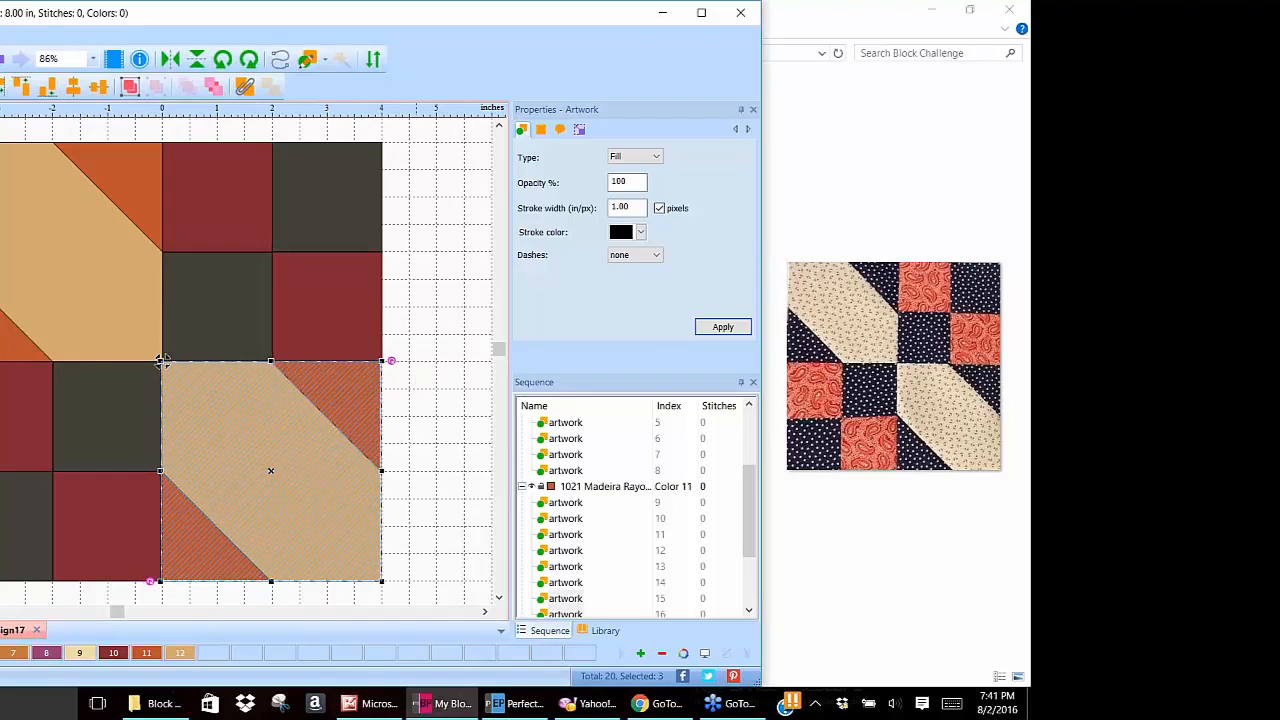
{"action": "key", "text": "Right"}
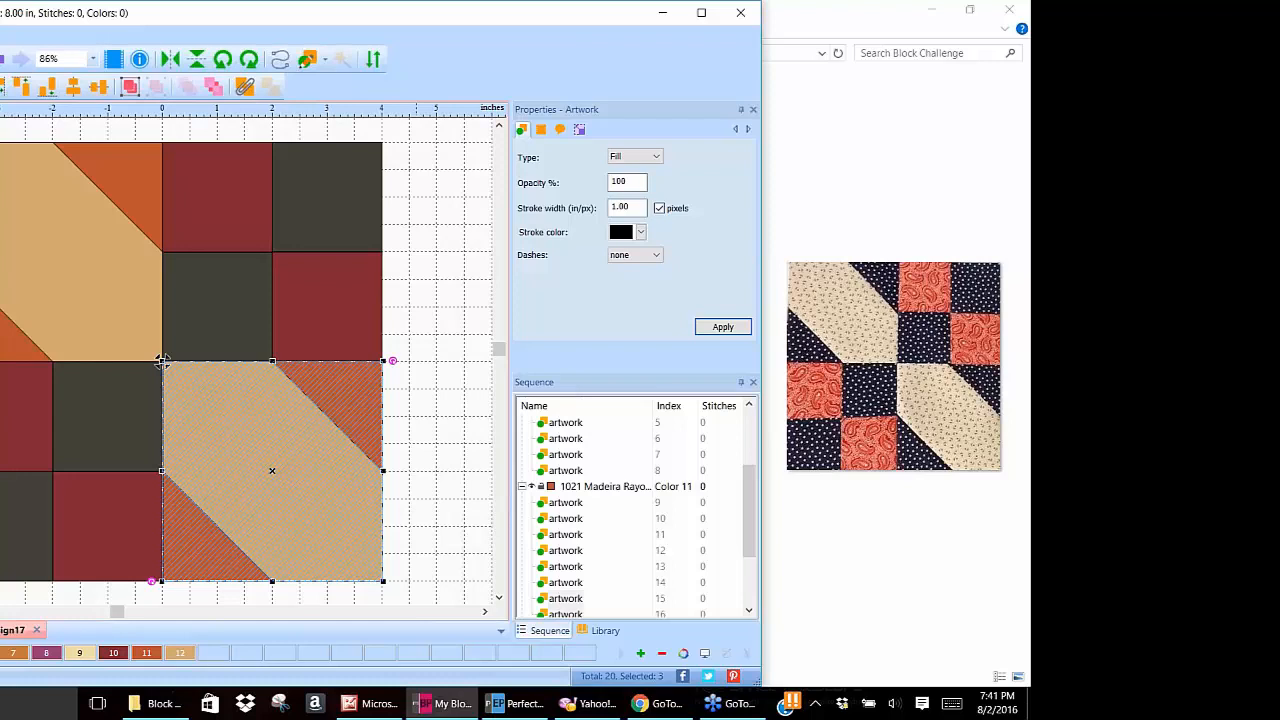
{"action": "key", "text": "Escape"}
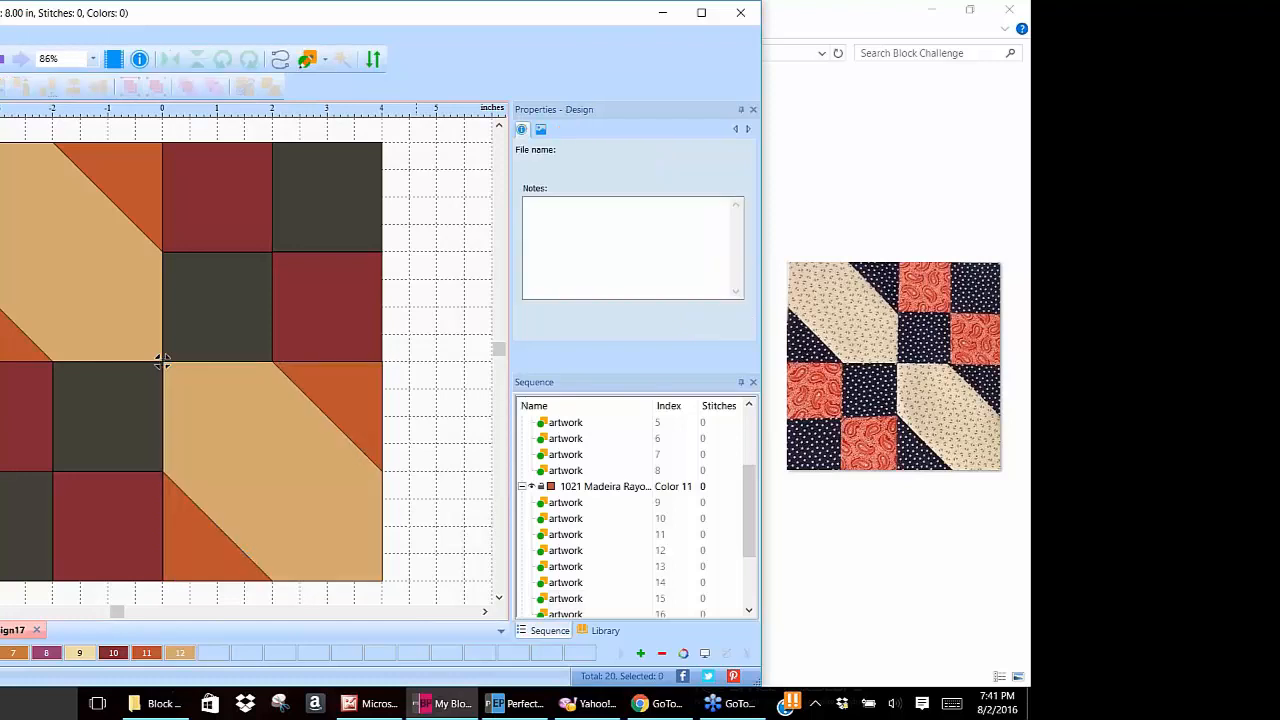
Recolor the four orange triangles in the upper-left and lower-right quarters with Madeira Rayon 1393 Black Chrome.
{"action": "left_click", "coordinate": [353, 396]}
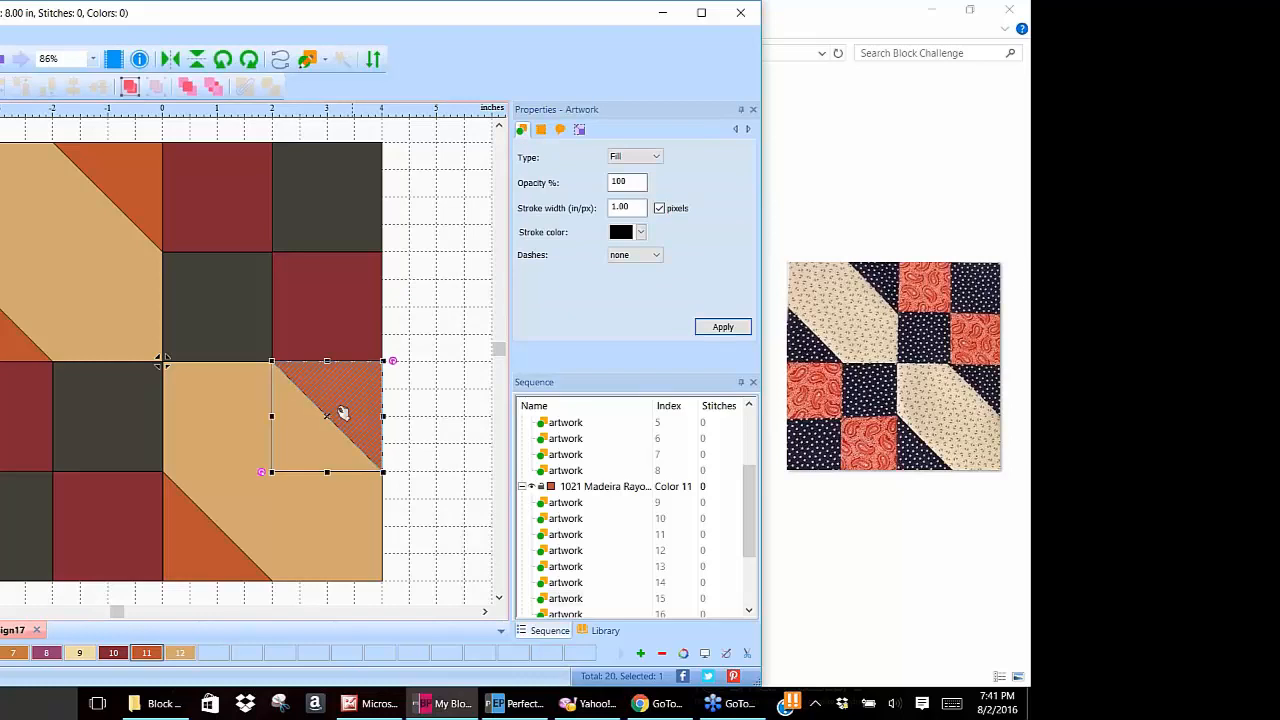
{"action": "left_click", "coordinate": [182, 558], "text": "shift"}
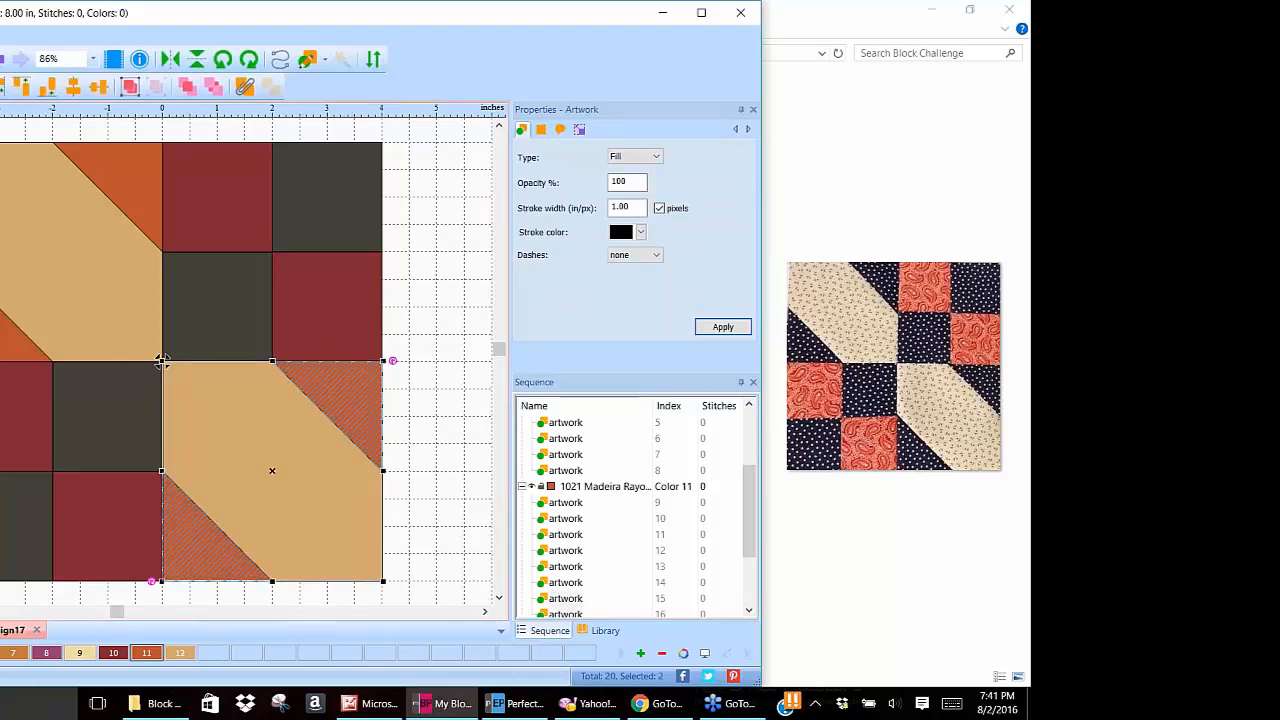
{"action": "left_click", "coordinate": [14, 345], "text": "ctrl"}
{"action": "left_click", "coordinate": [138, 172], "text": "ctrl"}
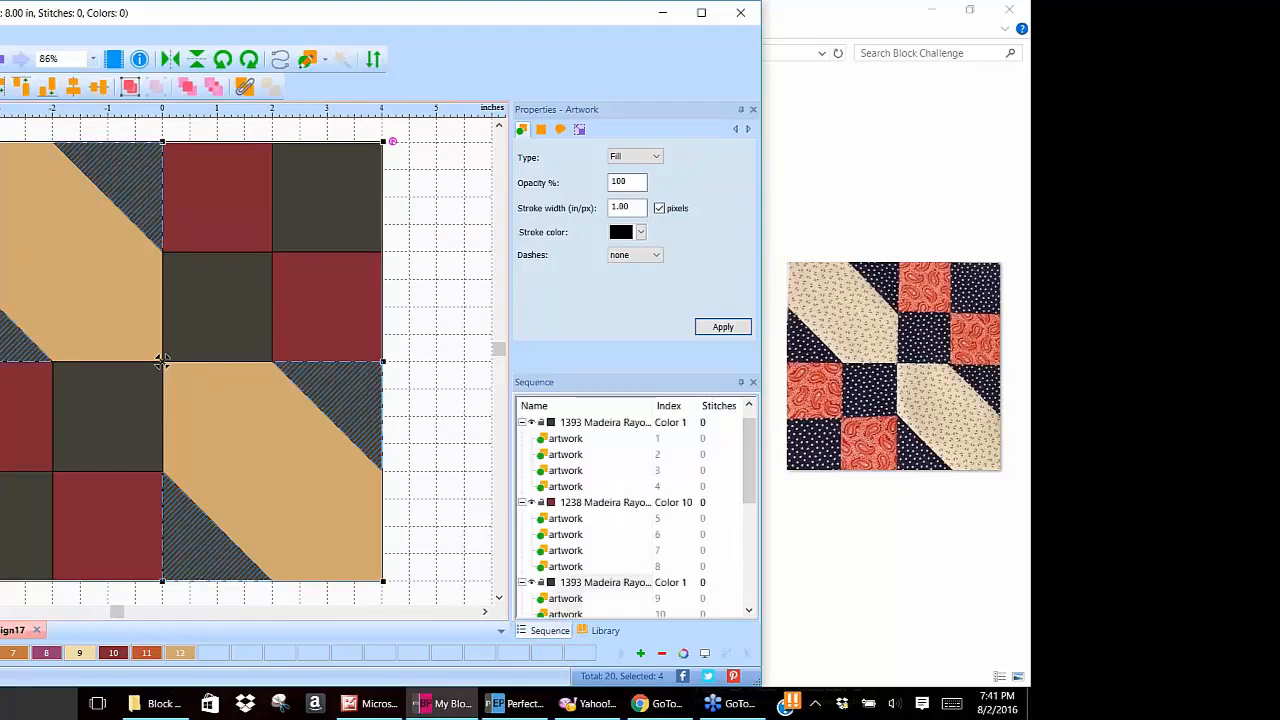
Deselect the triangles and change palette color 9 to Madeira Rayon 1003 Ivory.
{"action": "key", "text": "Escape"}
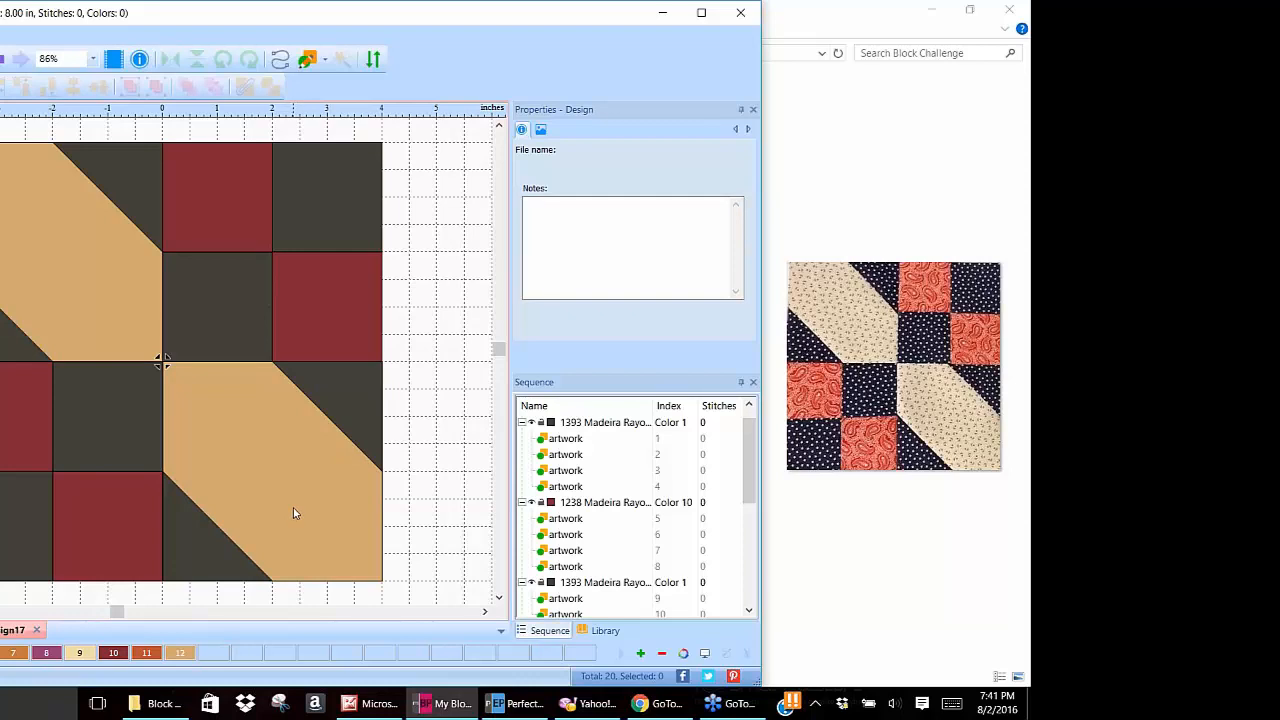
{"action": "scroll", "coordinate": [293, 513], "scroll_direction": "down", "scroll_amount": 2}
{"action": "scroll", "coordinate": [293, 513], "scroll_direction": "down", "scroll_amount": 1}
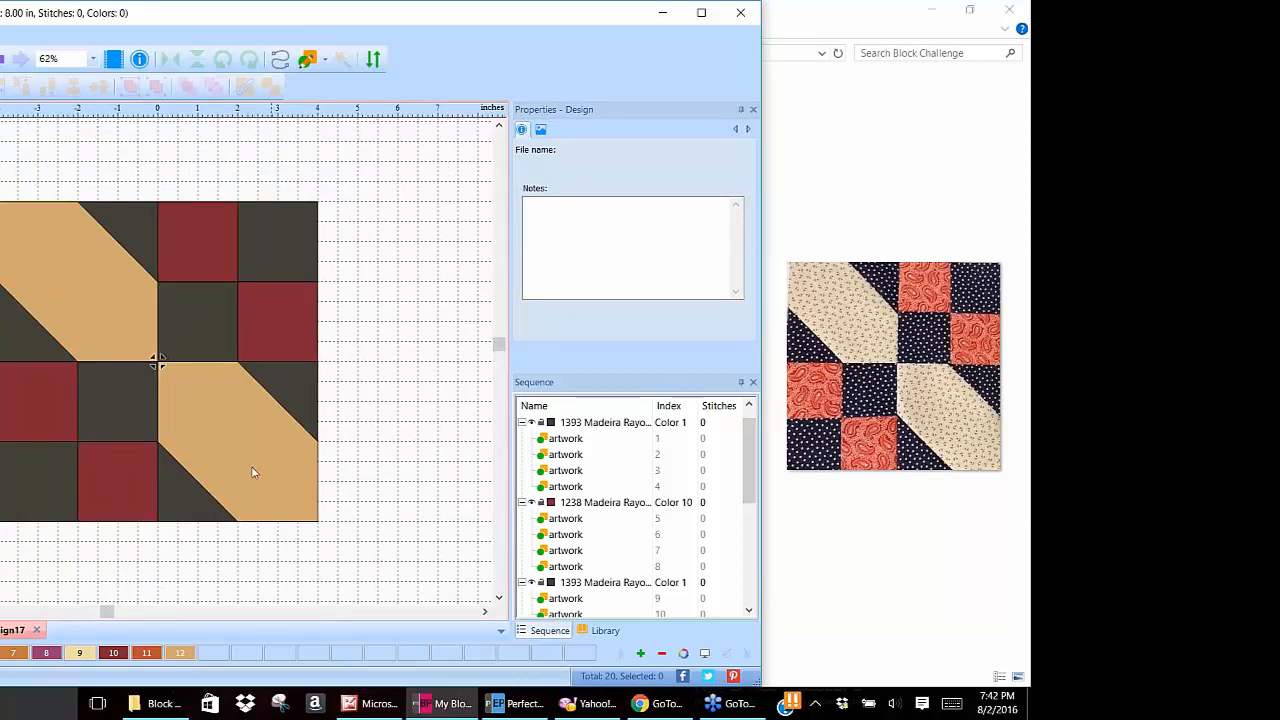
{"action": "double_click", "coordinate": [82, 653]}
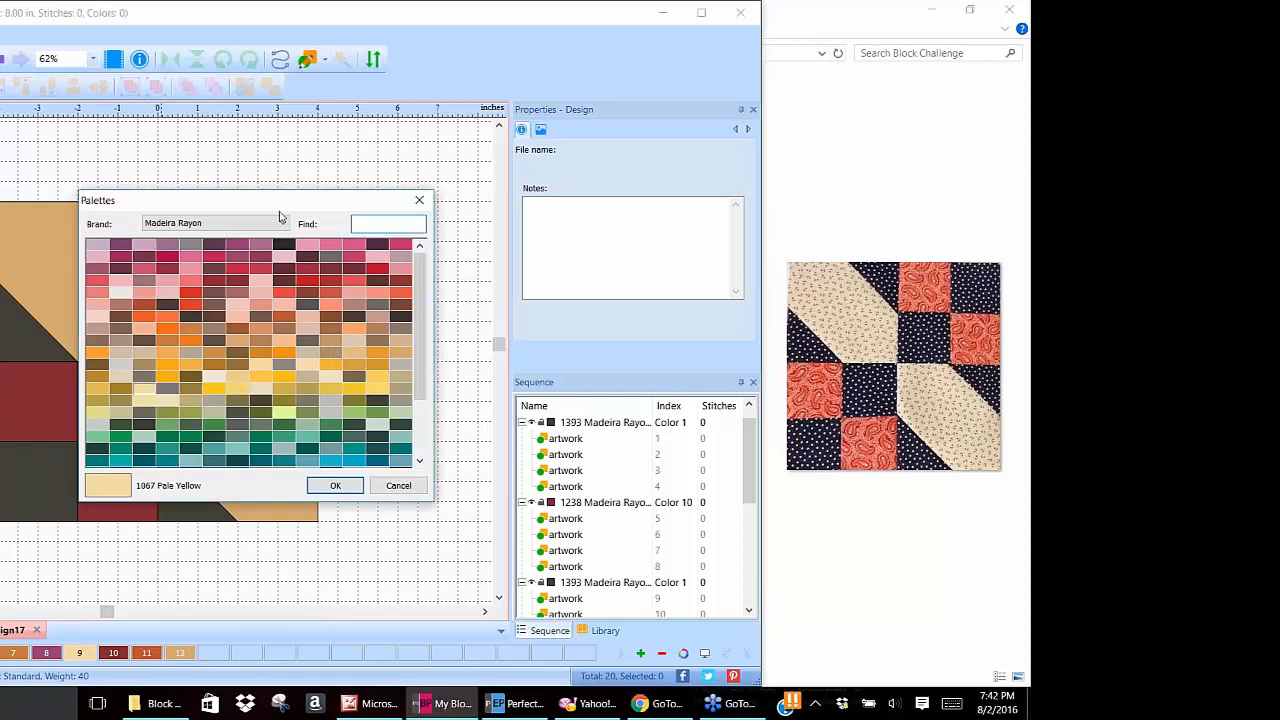
{"action": "left_click", "coordinate": [125, 293]}
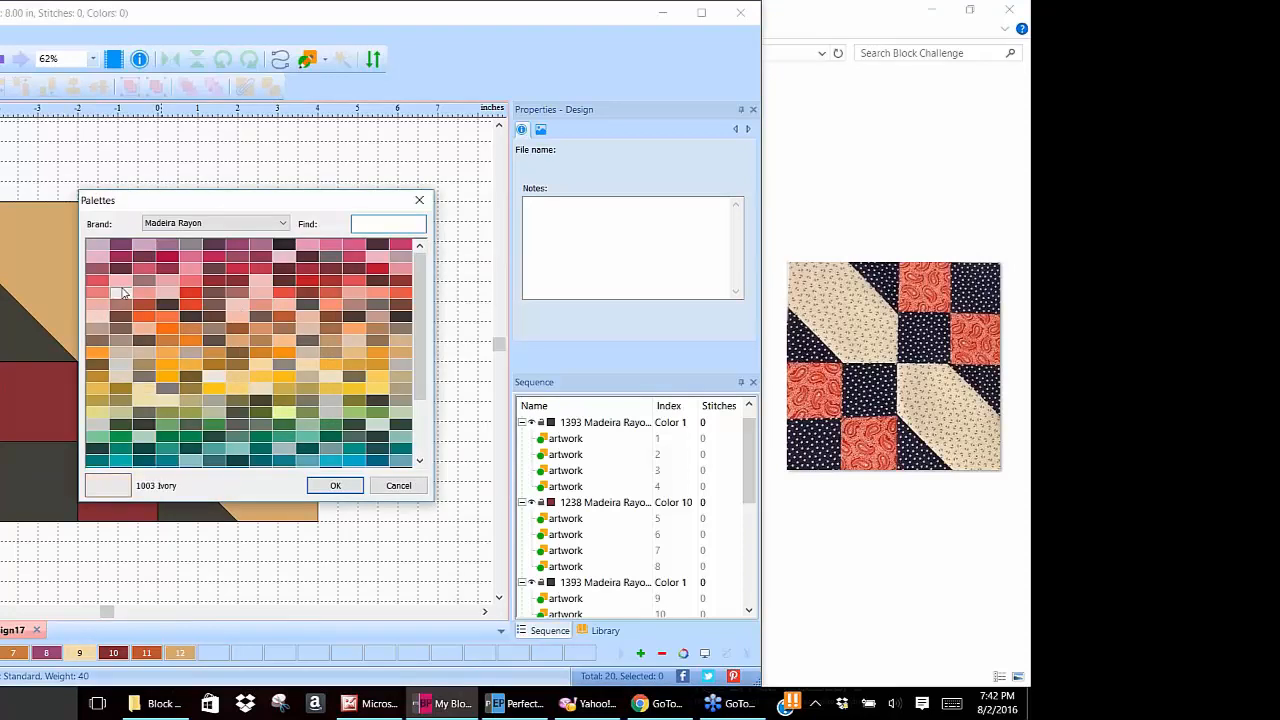
{"action": "left_click", "coordinate": [338, 486]}
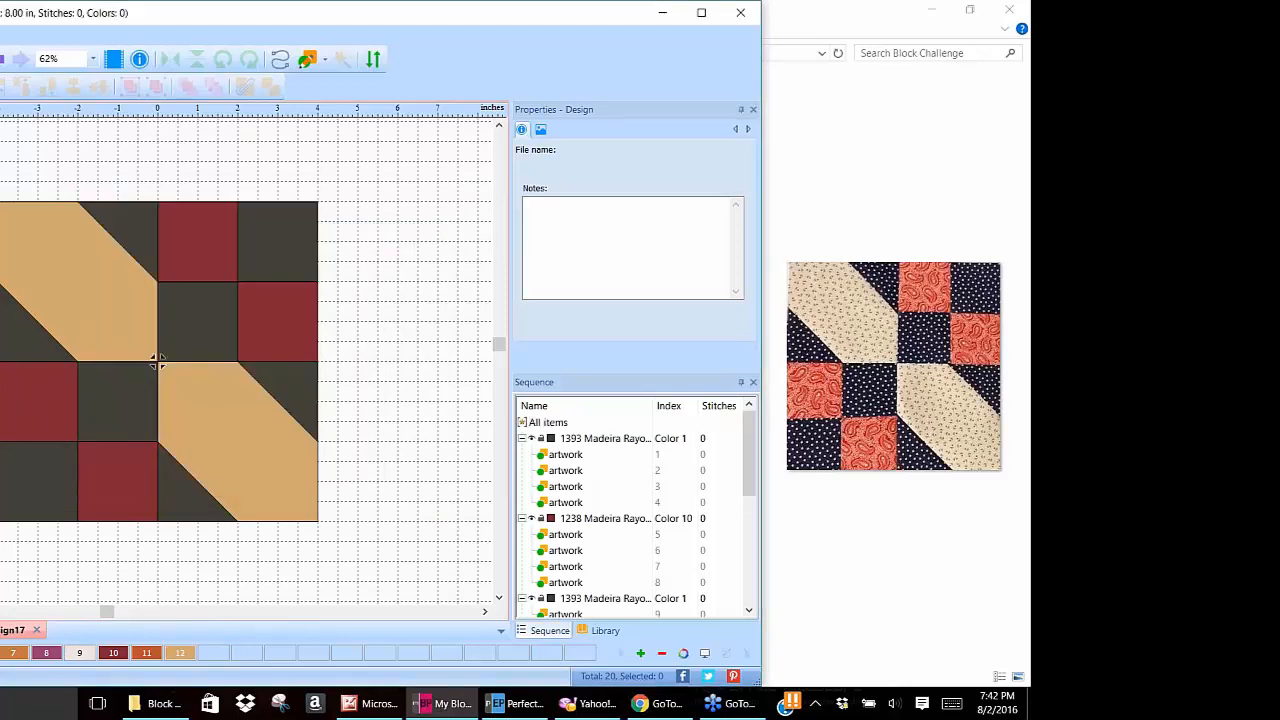
Select the two large tan pieces running along the block's diagonal and change their palette color 12 to Madeira Rayon 1071 Eggshell.
{"action": "left_click", "coordinate": [91, 318]}
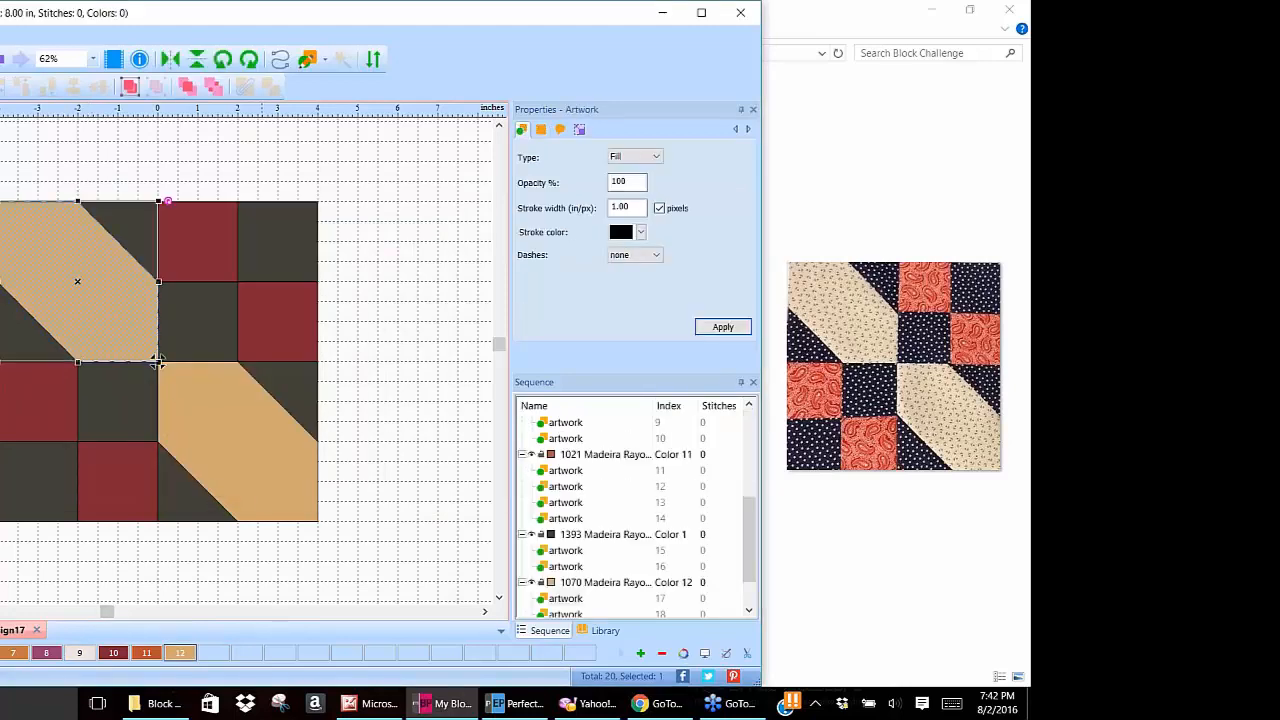
{"action": "left_click", "coordinate": [266, 506], "text": "shift"}
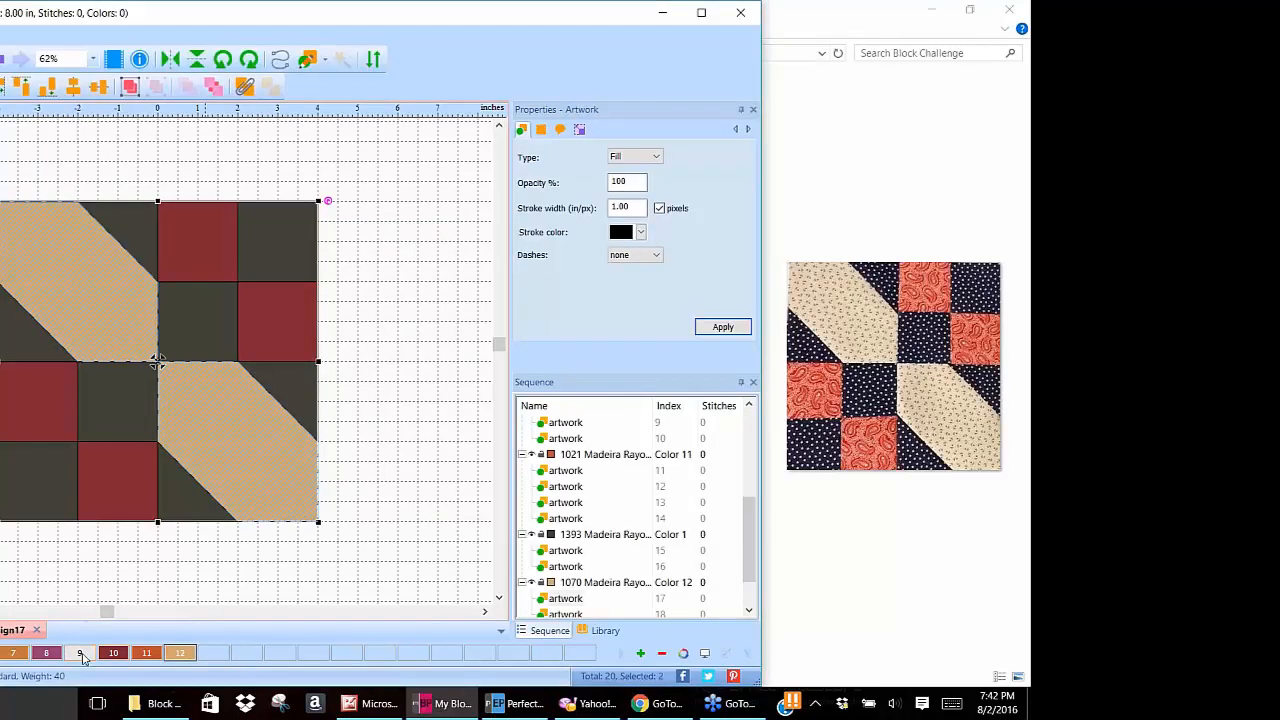
{"action": "double_click", "coordinate": [180, 653]}
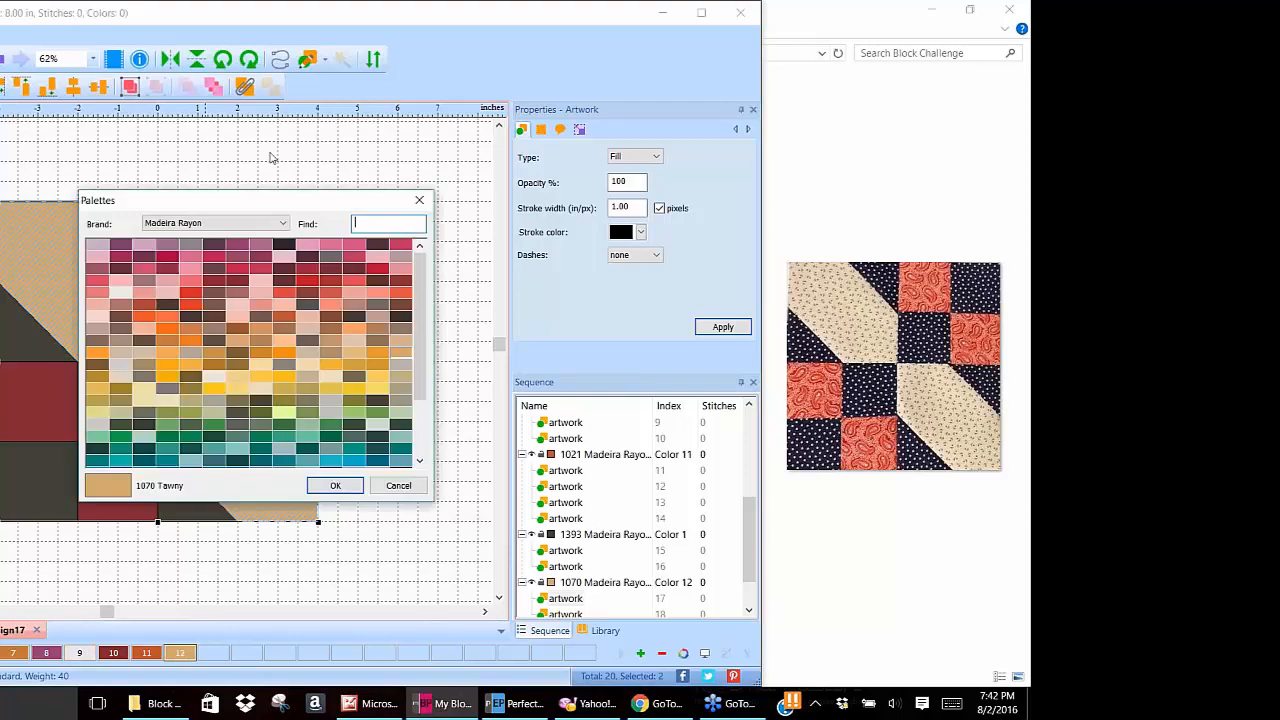
{"action": "left_click", "coordinate": [216, 383]}
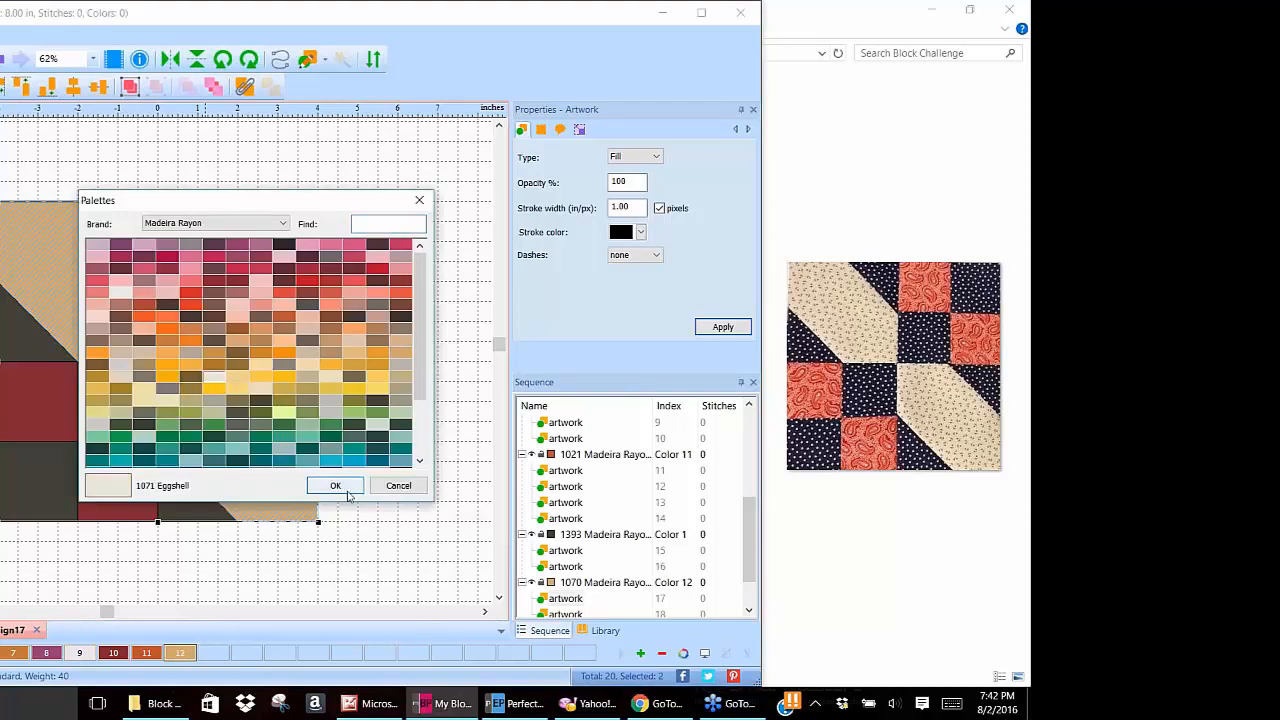
{"action": "left_click", "coordinate": [340, 487]}
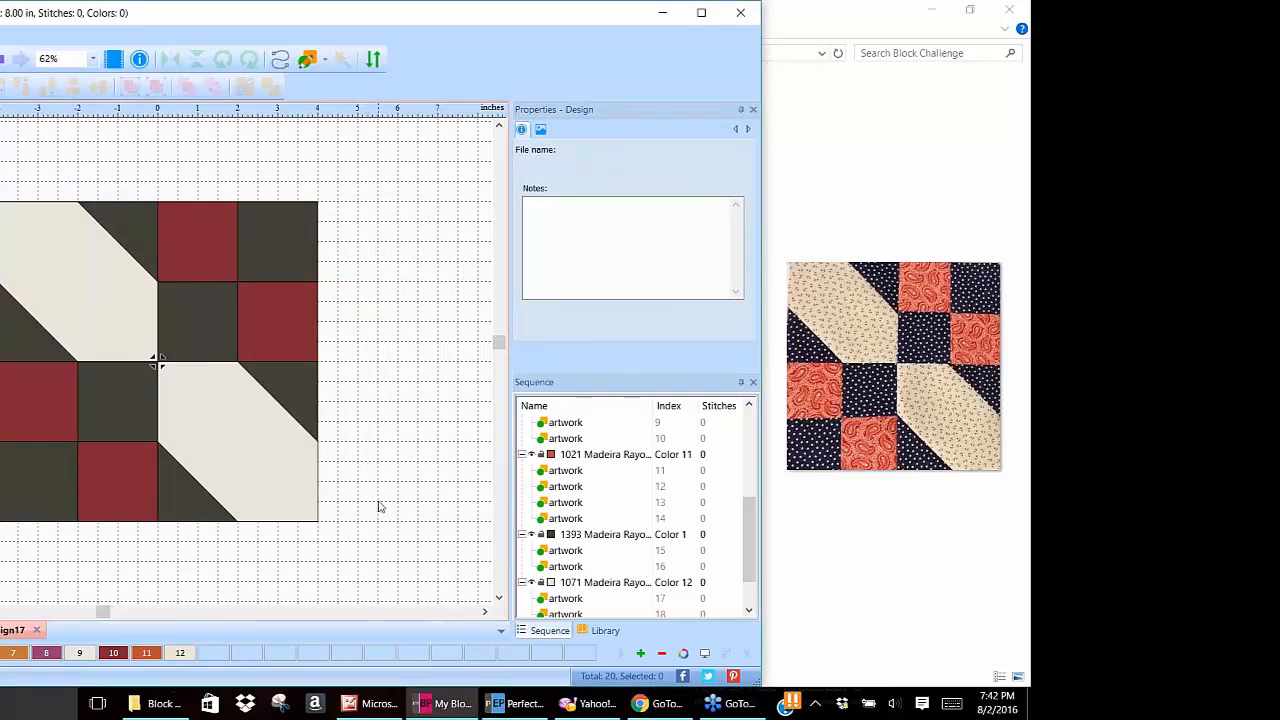
Delete the leftover orange and cream Xquisite pieces beside the finished block and clear the selection.
{"action": "scroll", "coordinate": [378, 507], "scroll_direction": "down", "scroll_amount": 3}
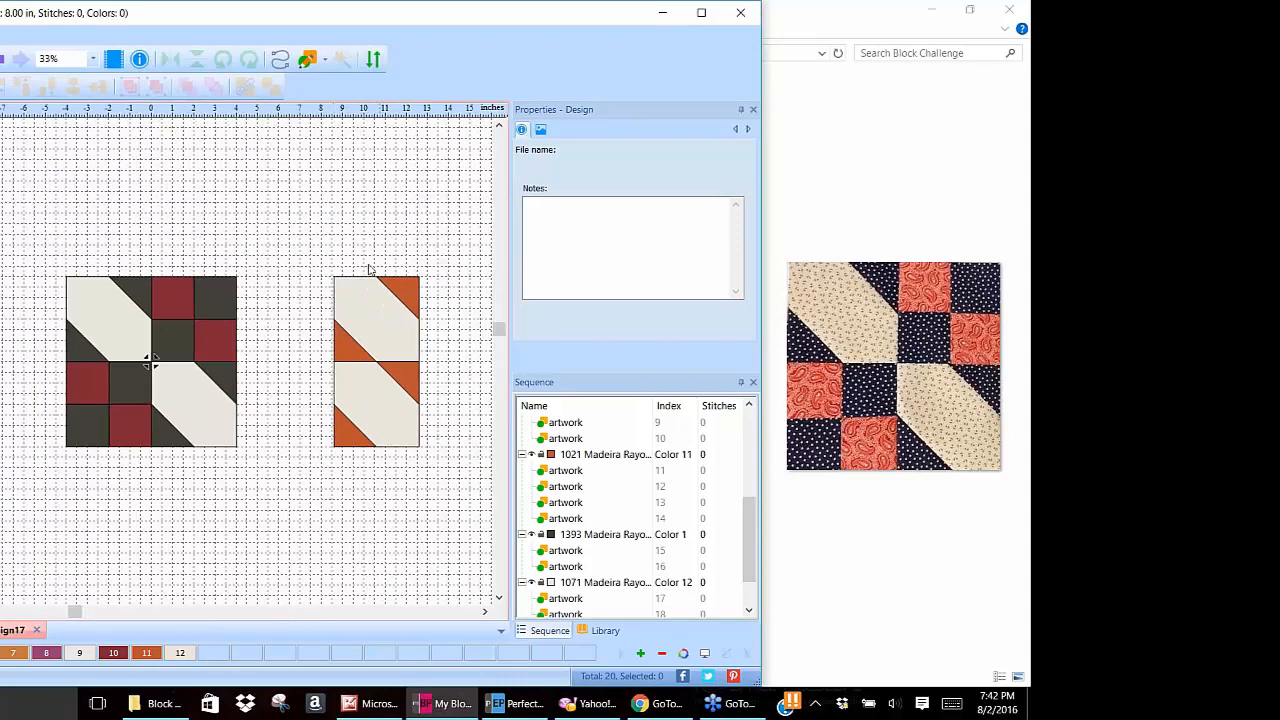
{"action": "left_click_drag", "start_coordinate": [310, 243], "coordinate": [453, 462]}
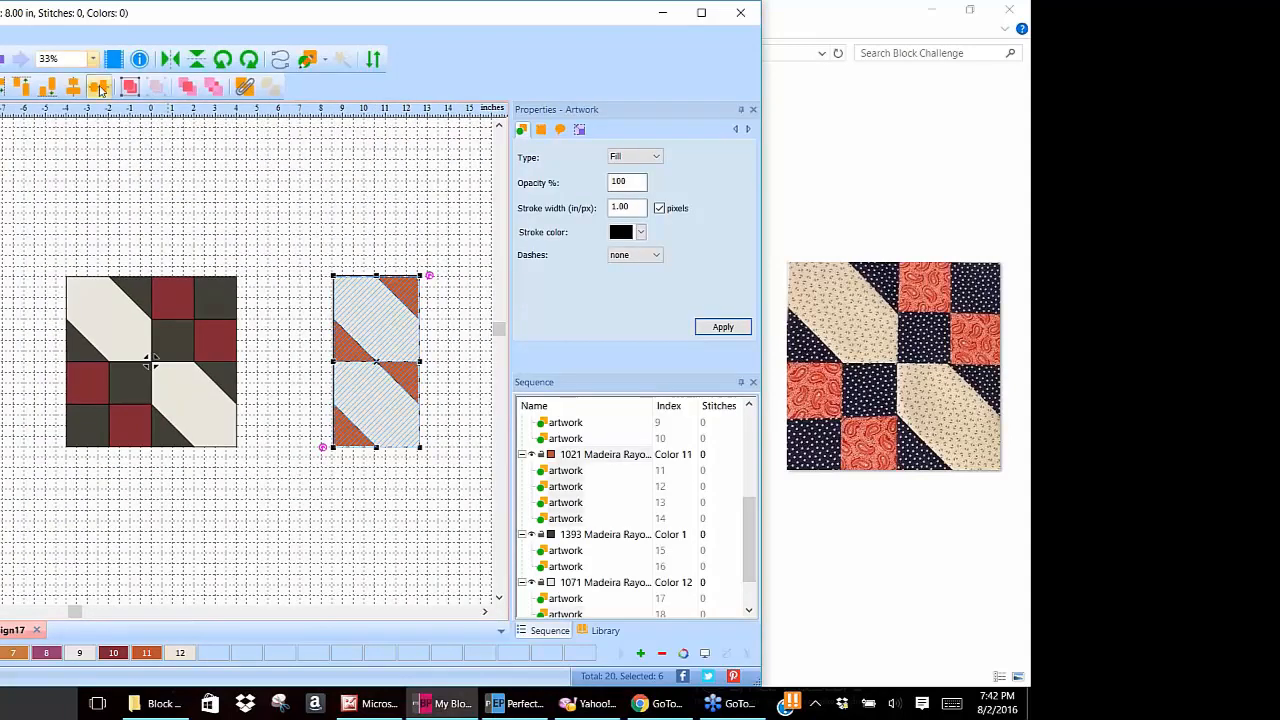
{"action": "right_click", "coordinate": [371, 337]}
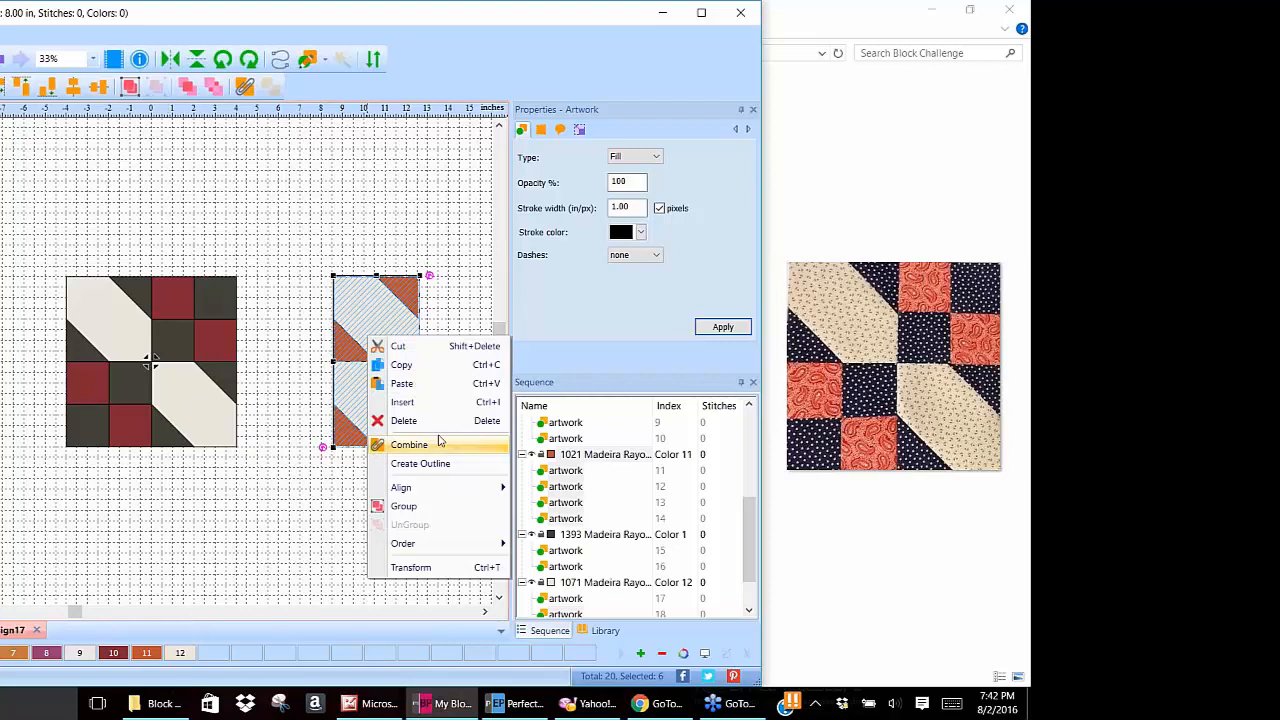
{"action": "left_click", "coordinate": [432, 420]}
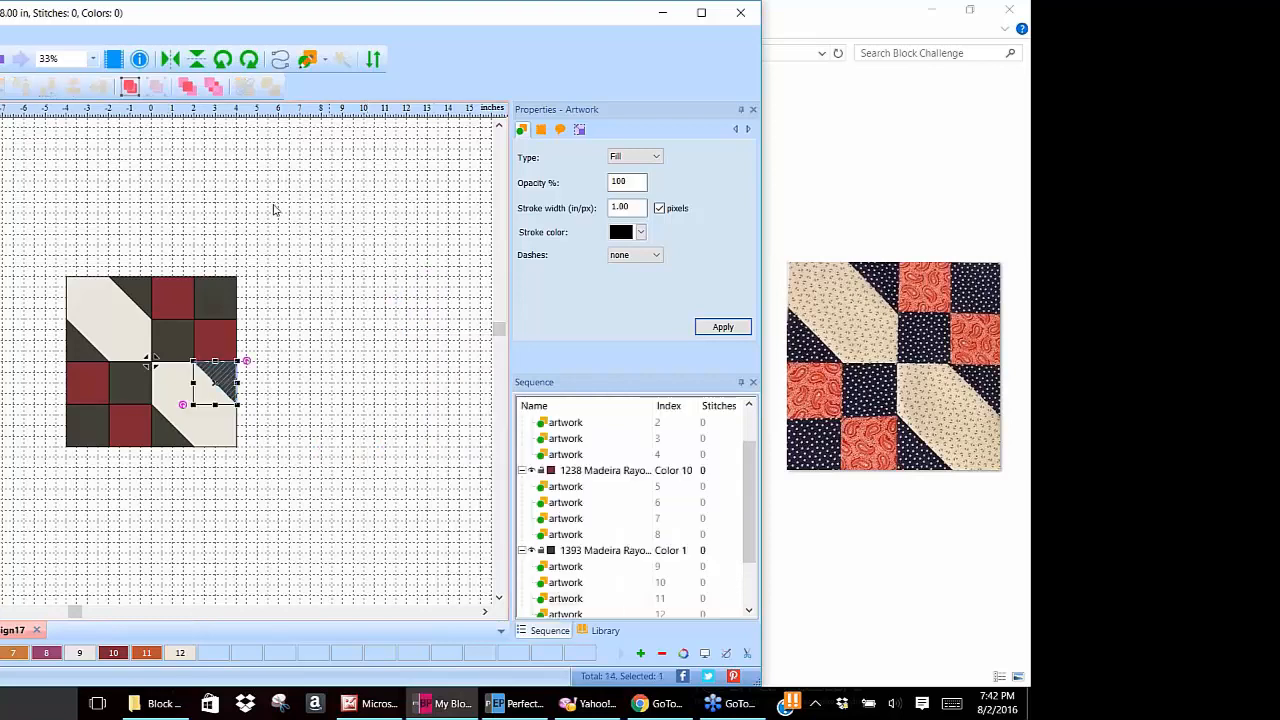
{"action": "left_click", "coordinate": [368, 260]}
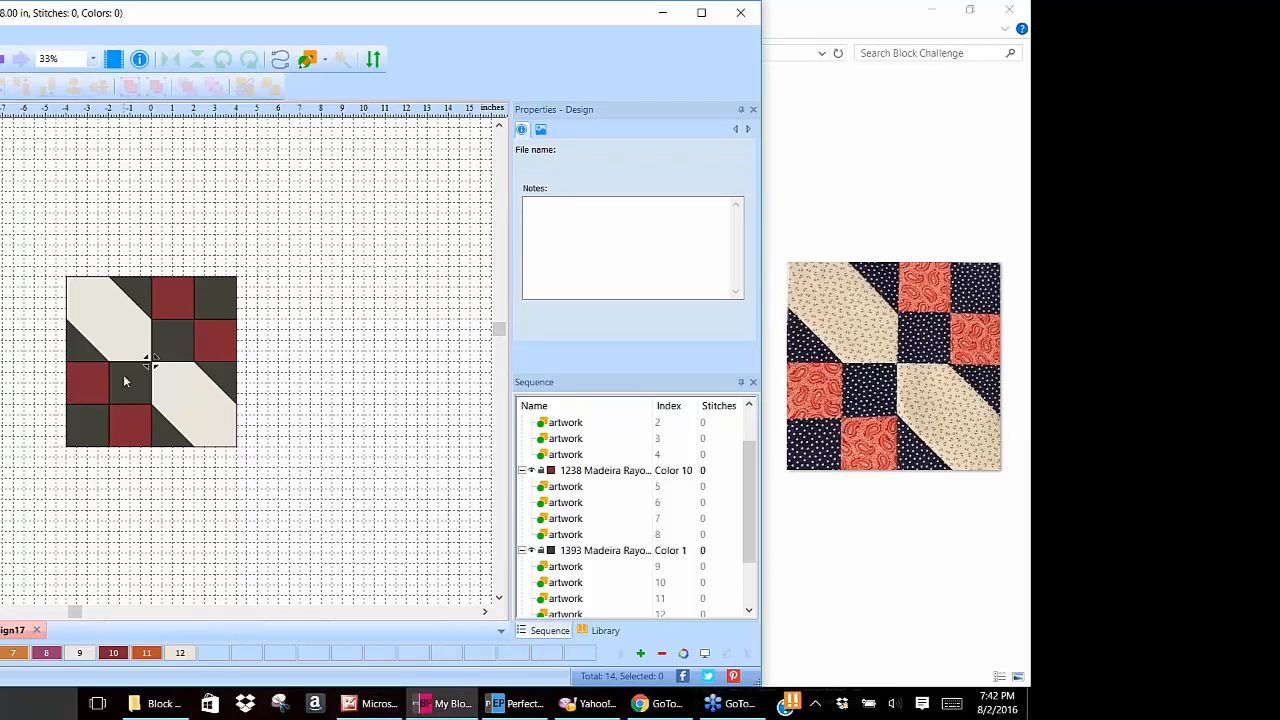
Check the seams at the block's center, select the whole block, and set the hoop to X_hoop in its piecing setup.
{"action": "scroll", "coordinate": [124, 378], "scroll_direction": "up", "scroll_amount": 10}
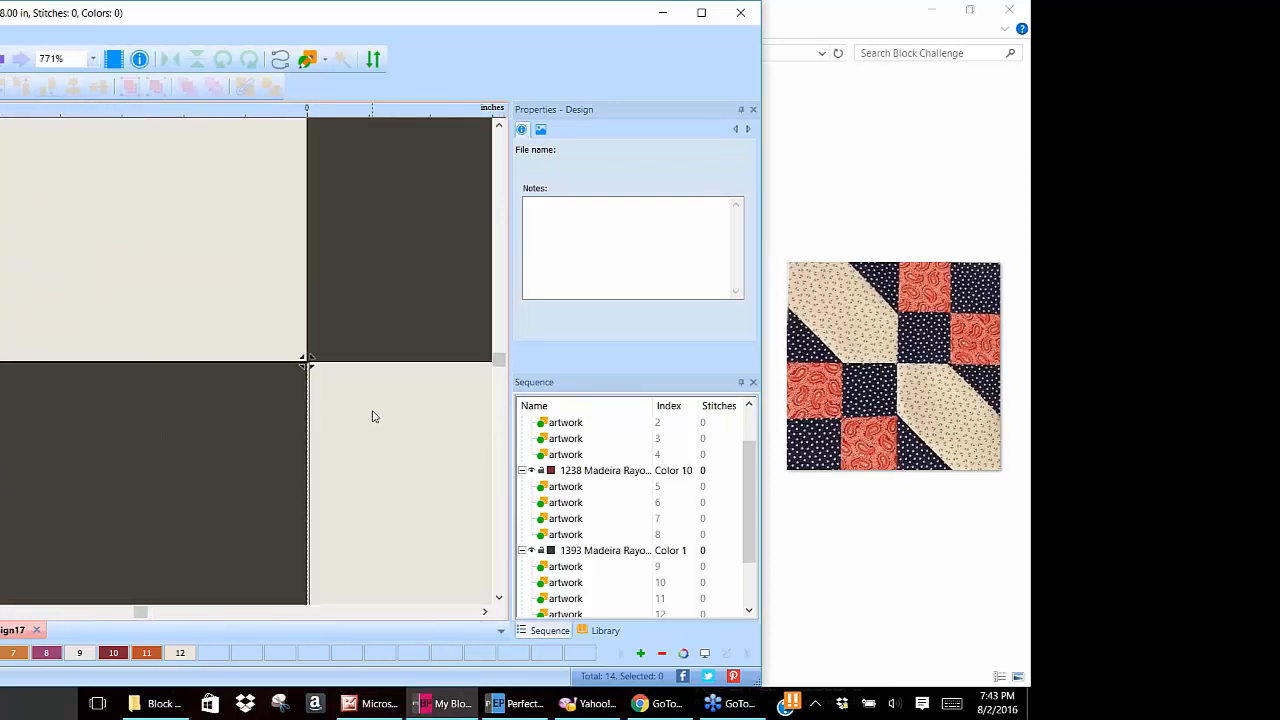
{"action": "scroll", "coordinate": [372, 416], "scroll_direction": "down", "scroll_amount": 8}
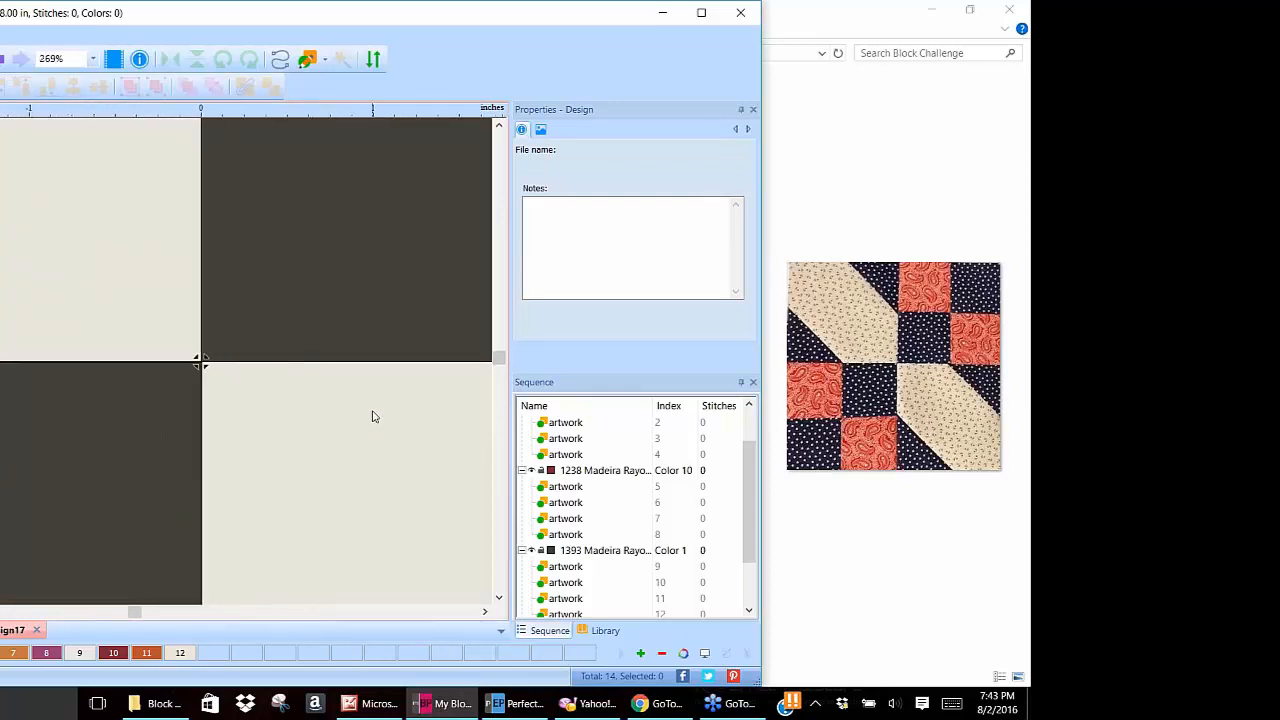
{"action": "scroll", "coordinate": [372, 416], "scroll_direction": "down", "scroll_amount": 5}
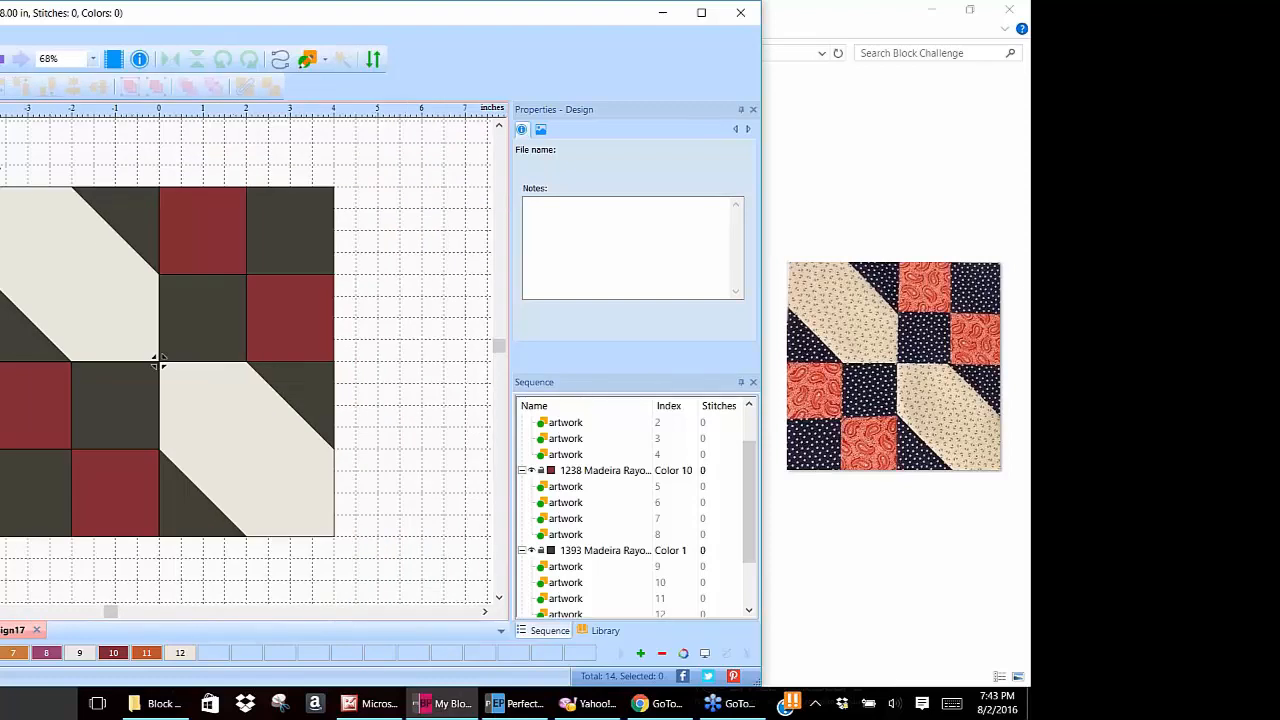
{"action": "left_click_drag", "start_coordinate": [0, 155], "coordinate": [397, 579]}
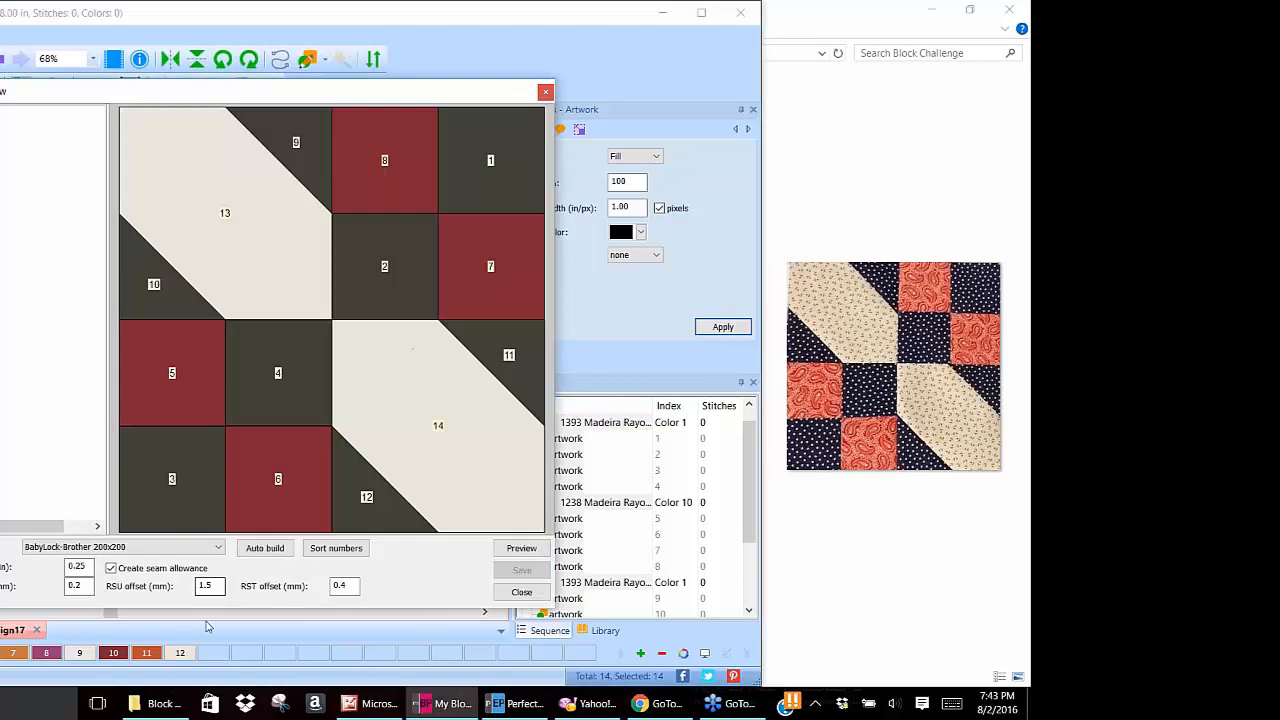
{"action": "left_click", "coordinate": [219, 550]}
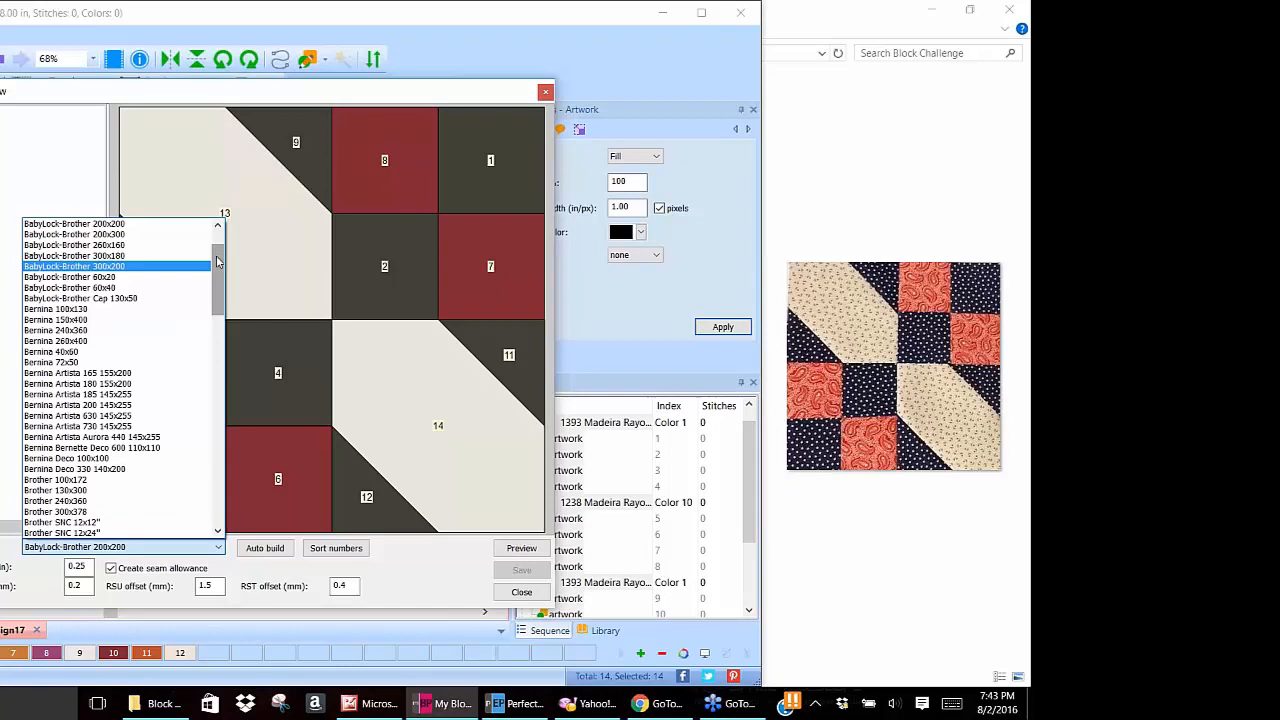
{"action": "left_click_drag", "start_coordinate": [217, 259], "coordinate": [218, 490]}
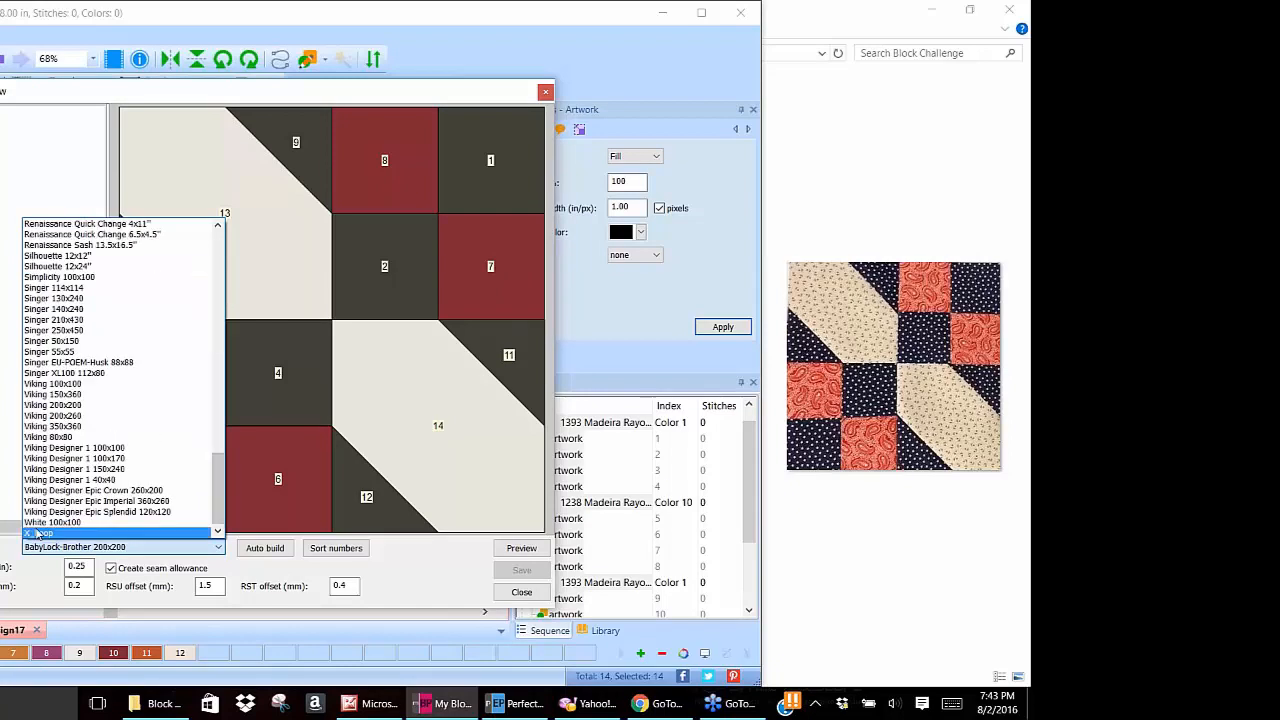
{"action": "left_click", "coordinate": [36, 534]}
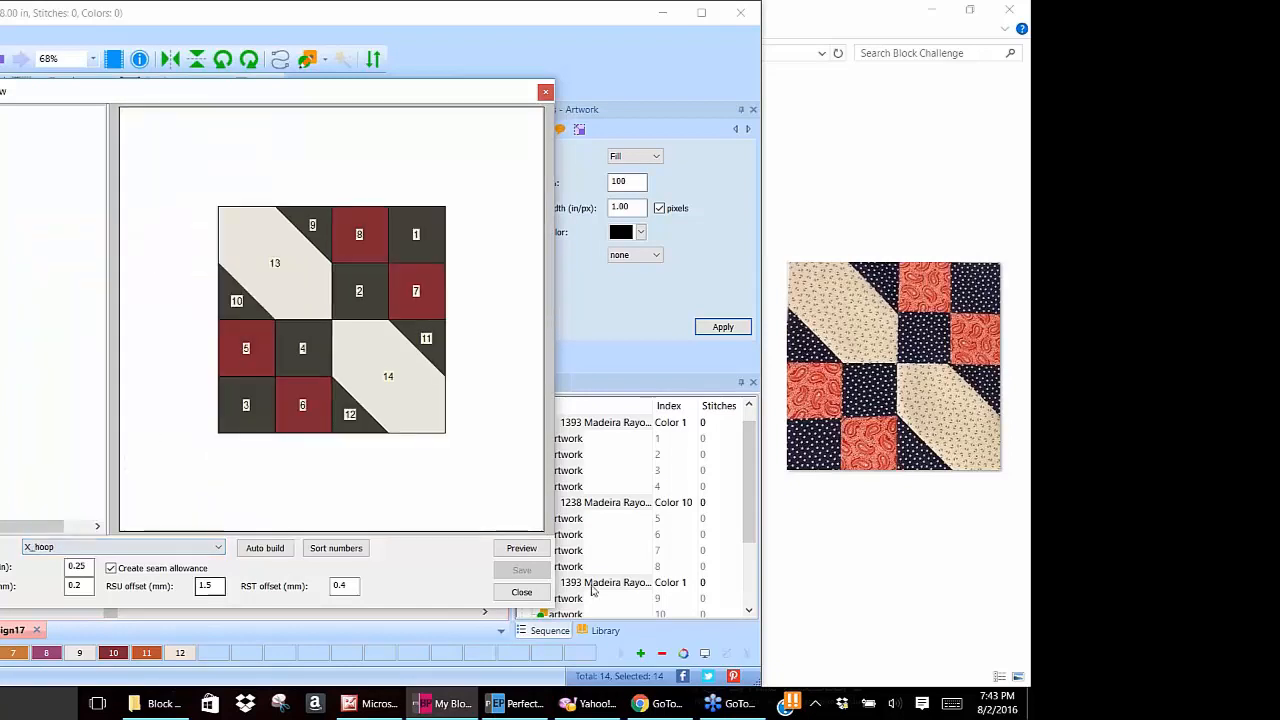
Auto build the piecing, preview its three stitch layouts one by one, and close the preview without saving.
{"action": "left_click", "coordinate": [279, 549]}
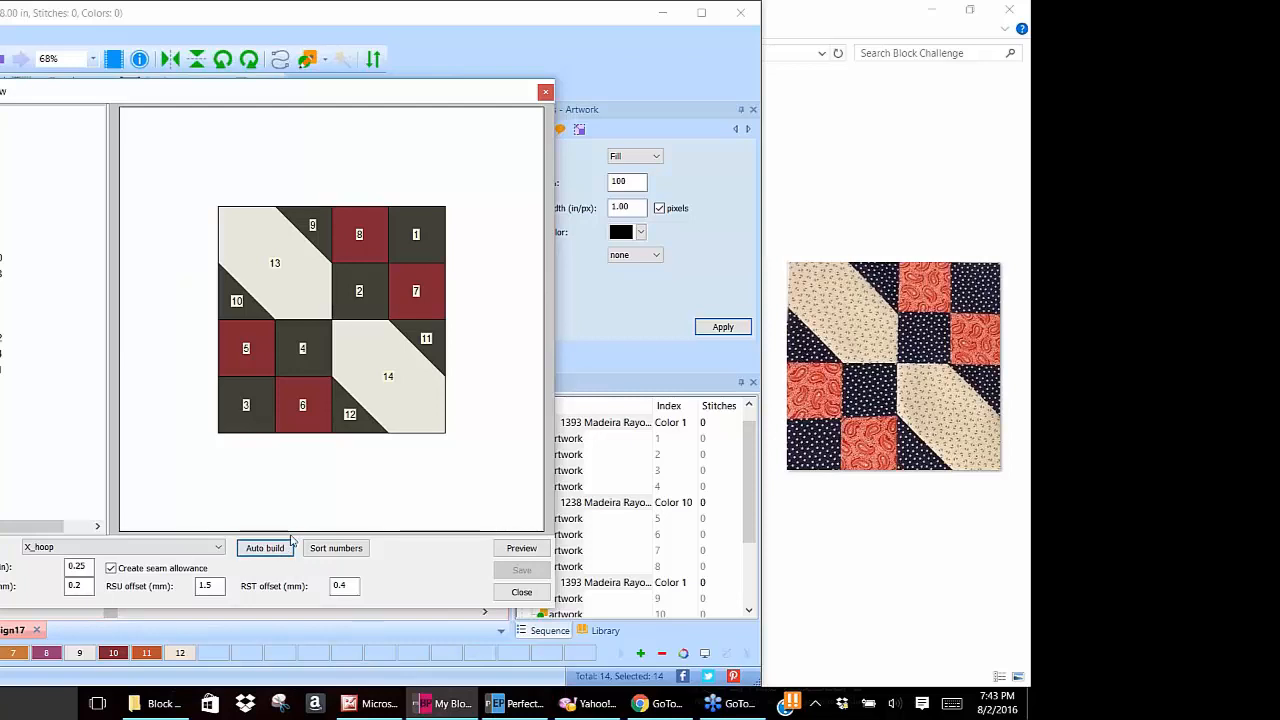
{"action": "left_click", "coordinate": [521, 548]}
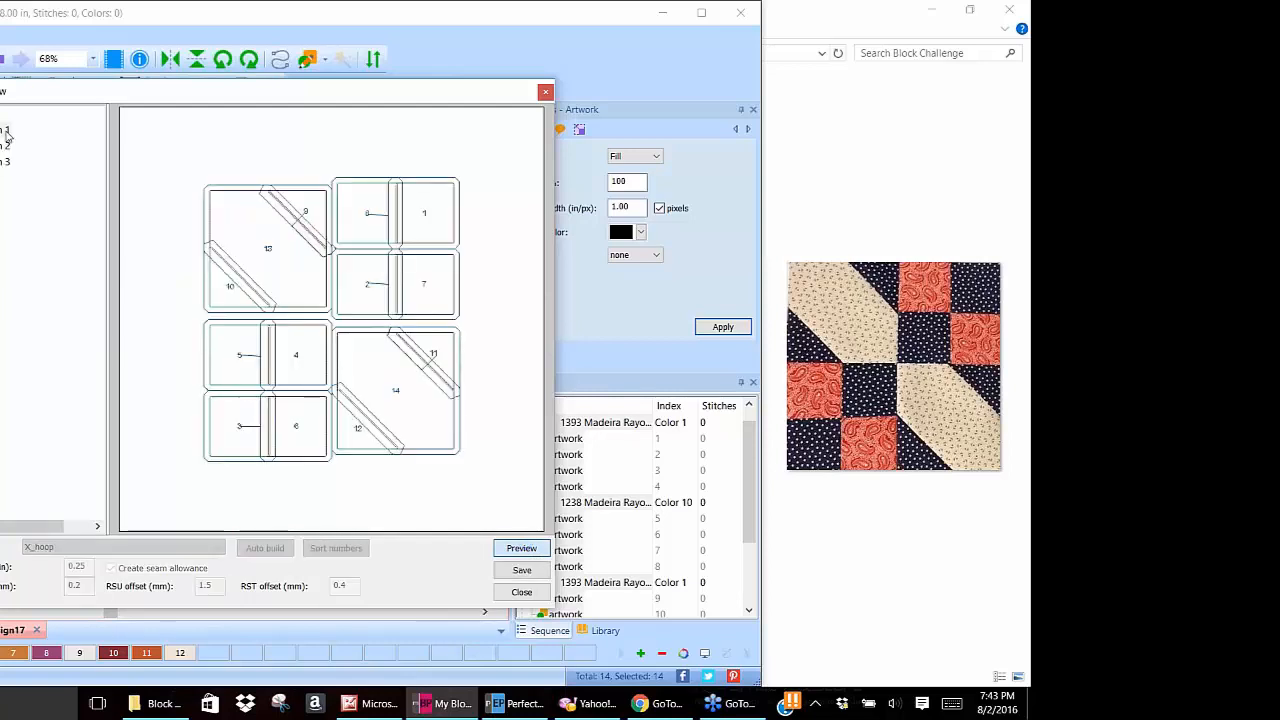
{"action": "left_click", "coordinate": [5, 129]}
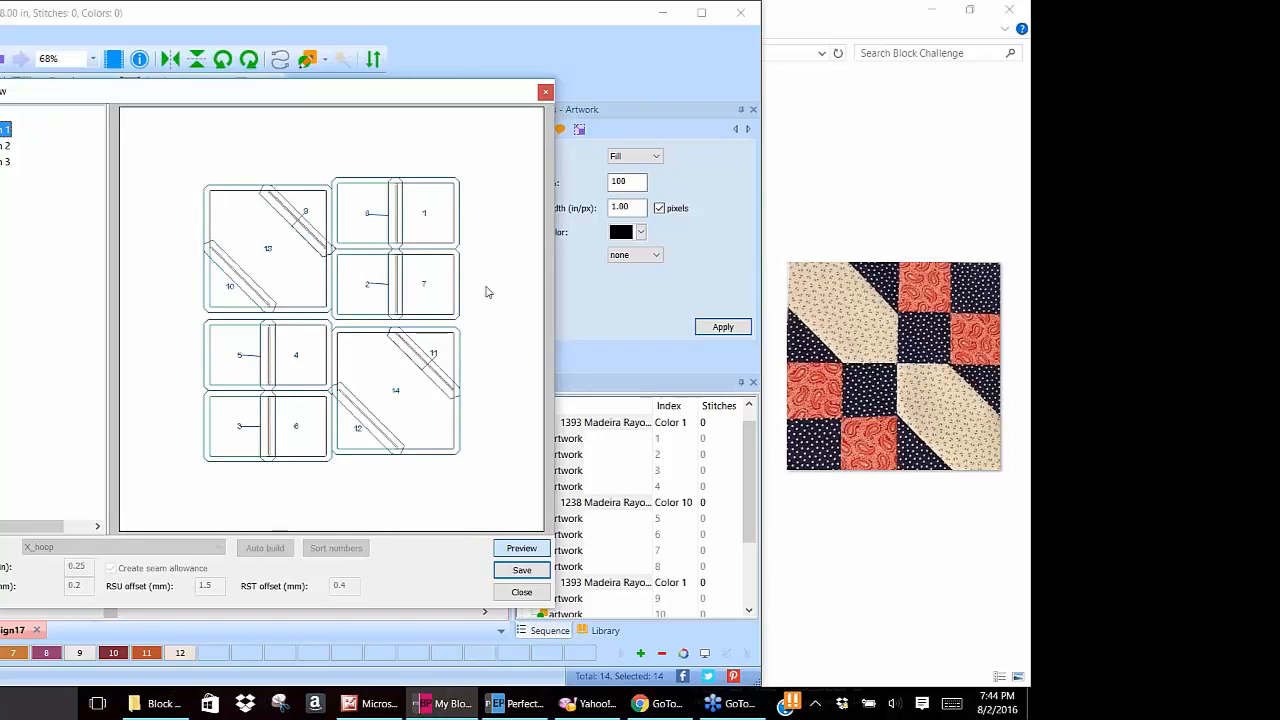
{"action": "left_click", "coordinate": [3, 146]}
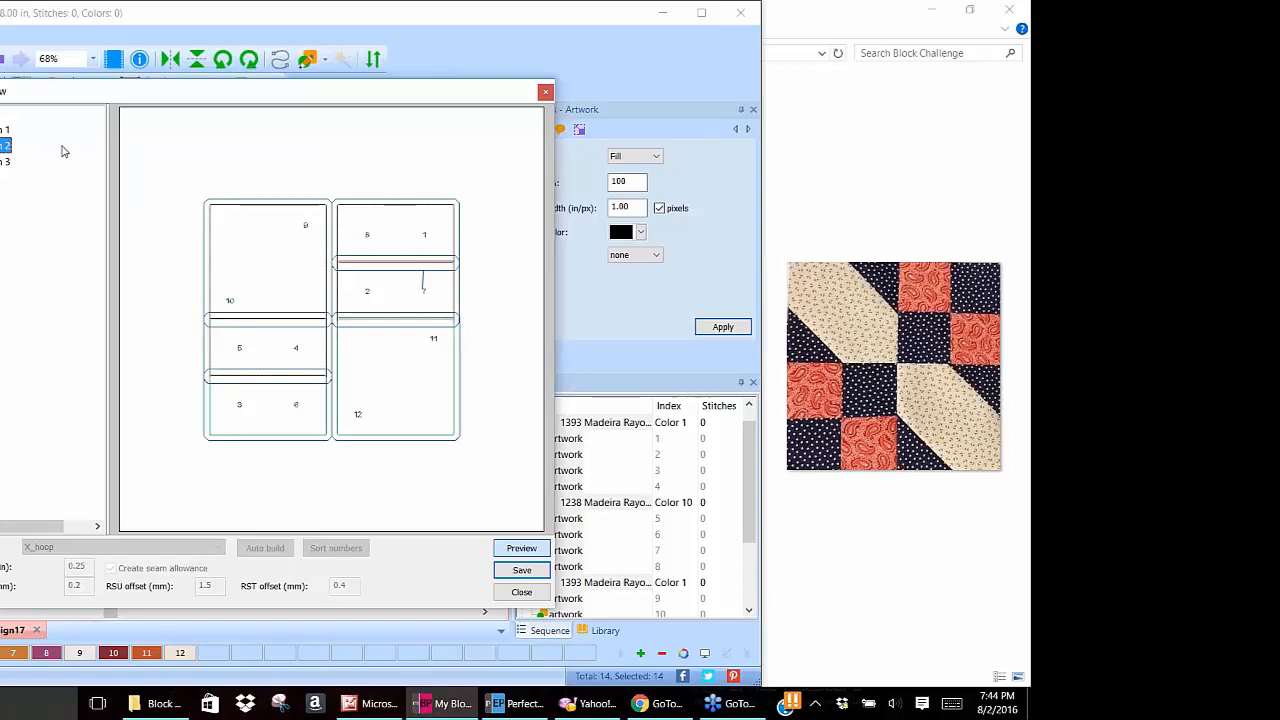
{"action": "left_click", "coordinate": [1, 162]}
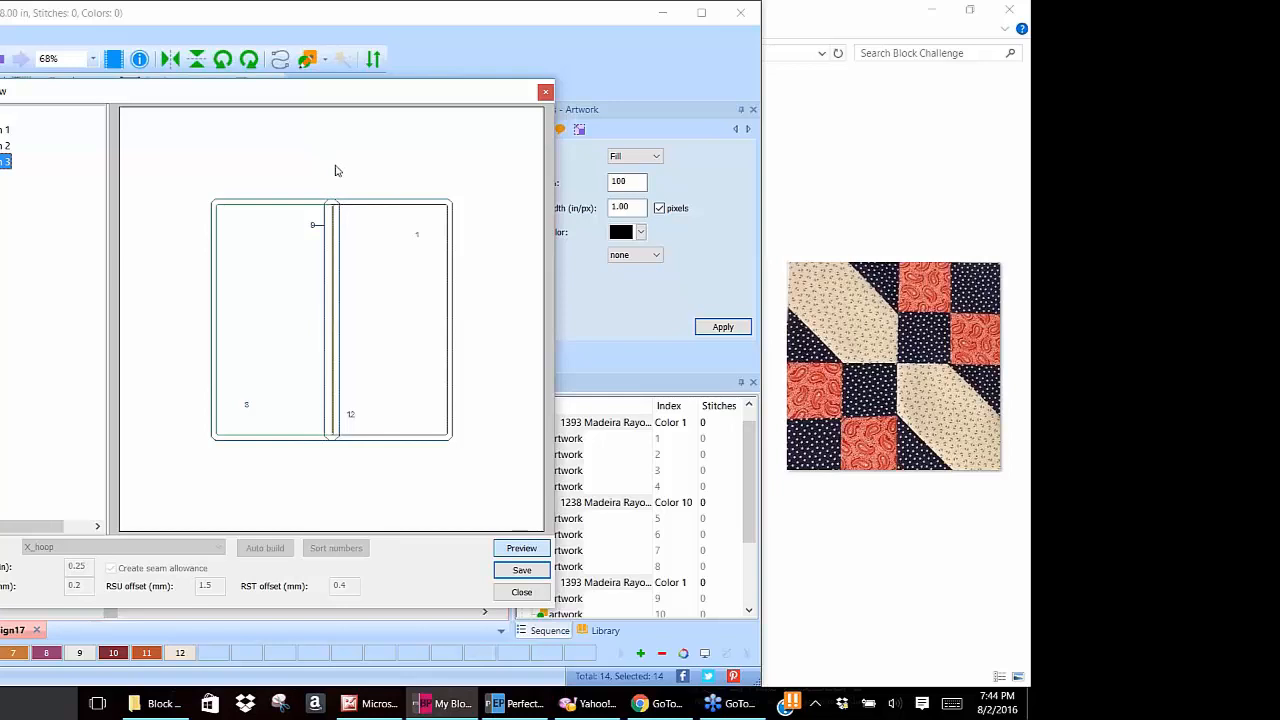
{"action": "left_click", "coordinate": [546, 92]}
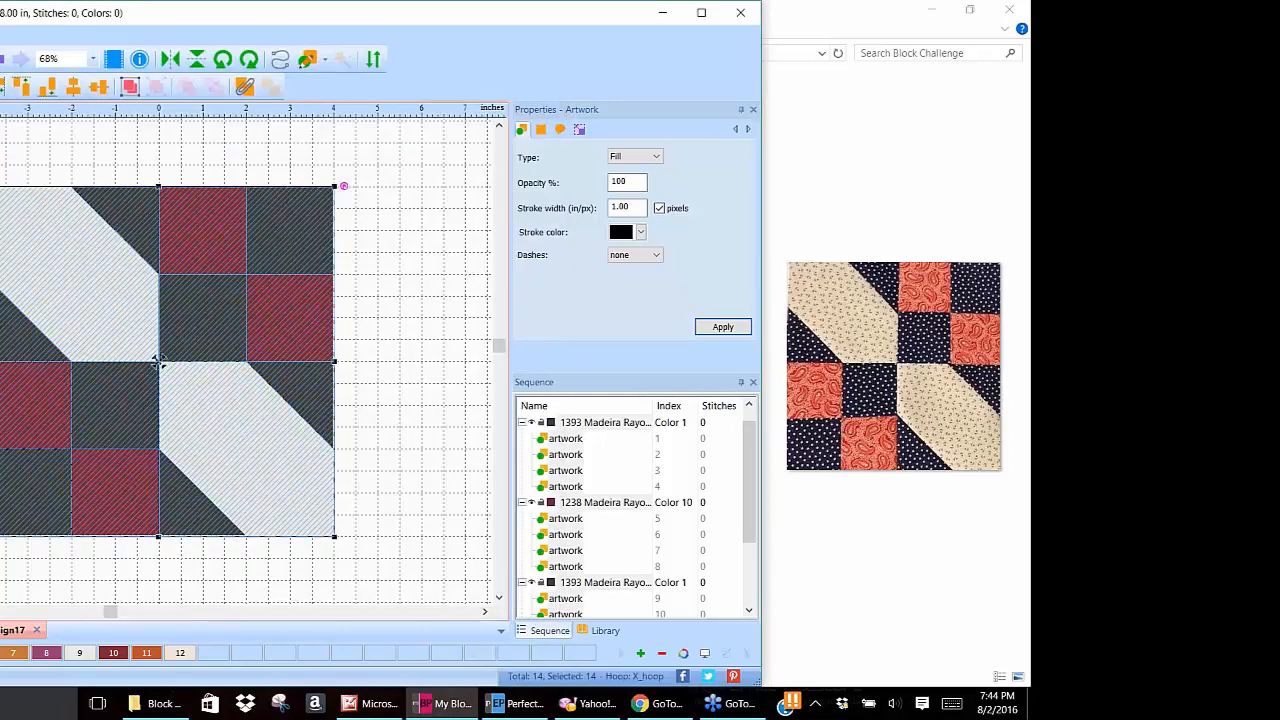
{"action": "key", "text": "Escape"}
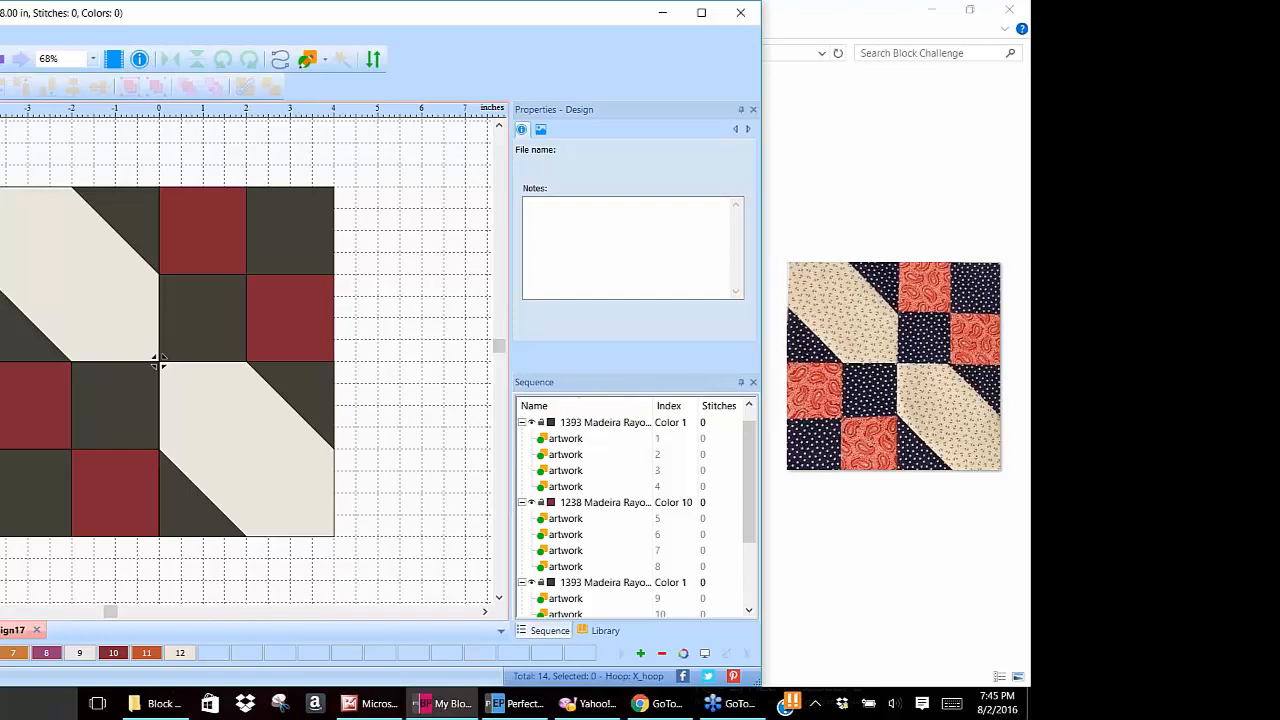
Select all the pieces of the block.
{"action": "left_click_drag", "start_coordinate": [0, 157], "coordinate": [315, 451]}
{"action": "left_click_drag", "start_coordinate": [464, 610], "coordinate": [434, 594]}
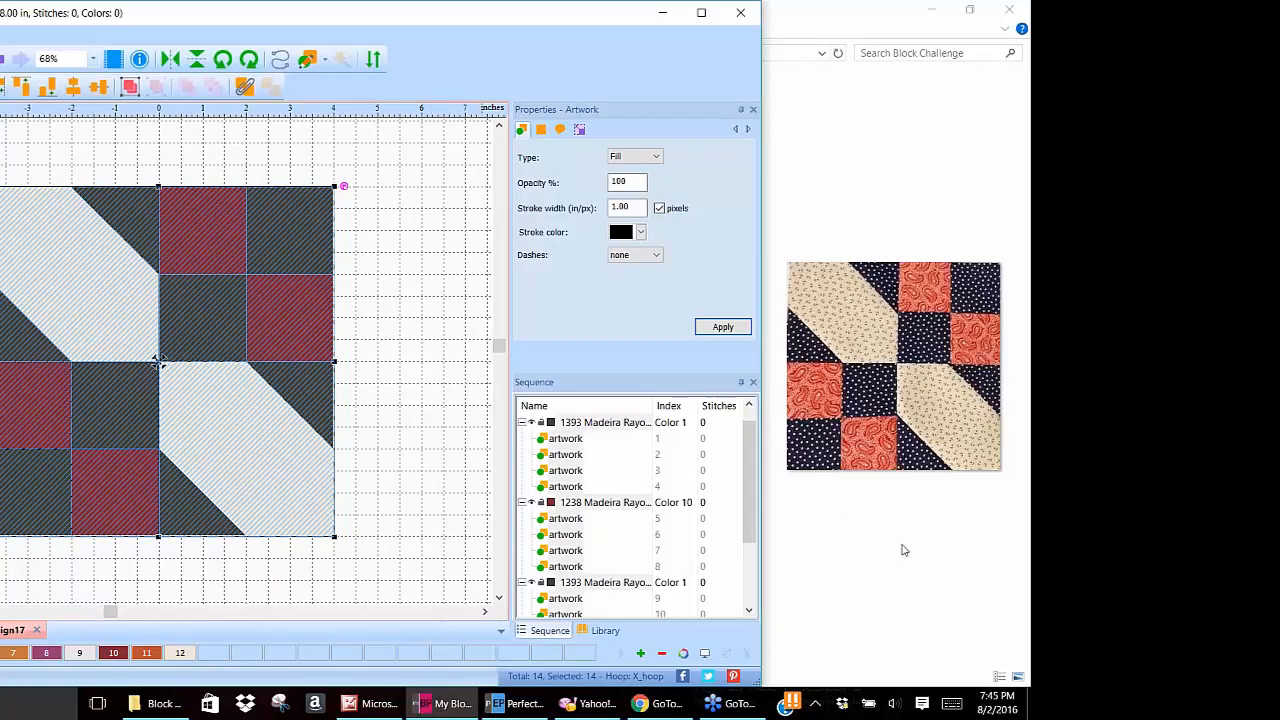
Switch to File Explorer, view 1_pup.jpg in the Block Challenge folder, and minimize the window.
{"action": "left_click", "coordinate": [903, 550]}
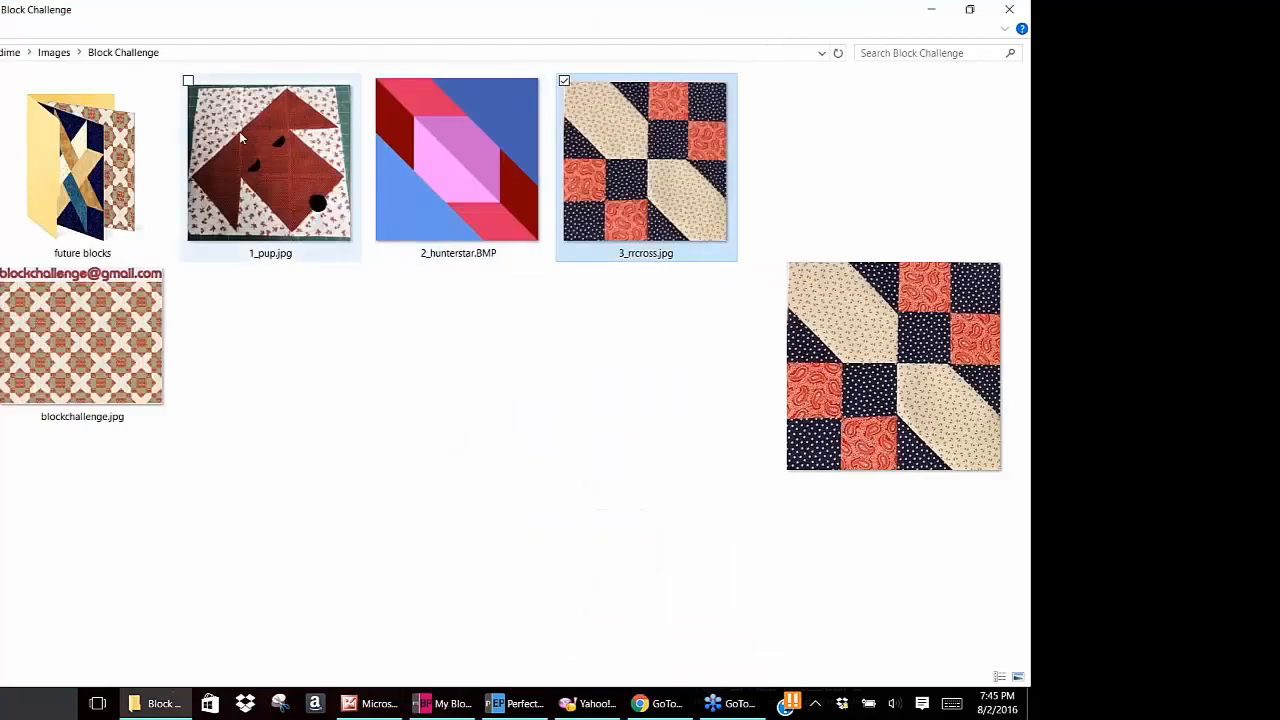
{"action": "left_click", "coordinate": [305, 177]}
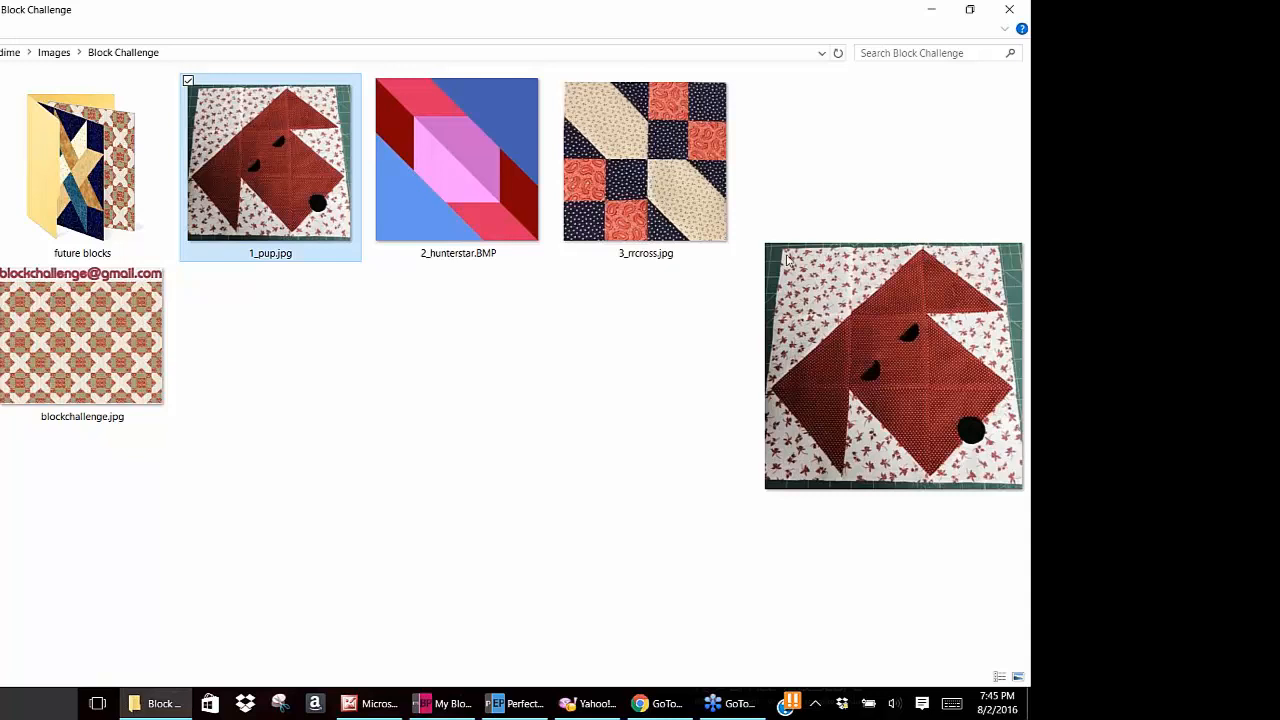
{"action": "left_click", "coordinate": [934, 13]}
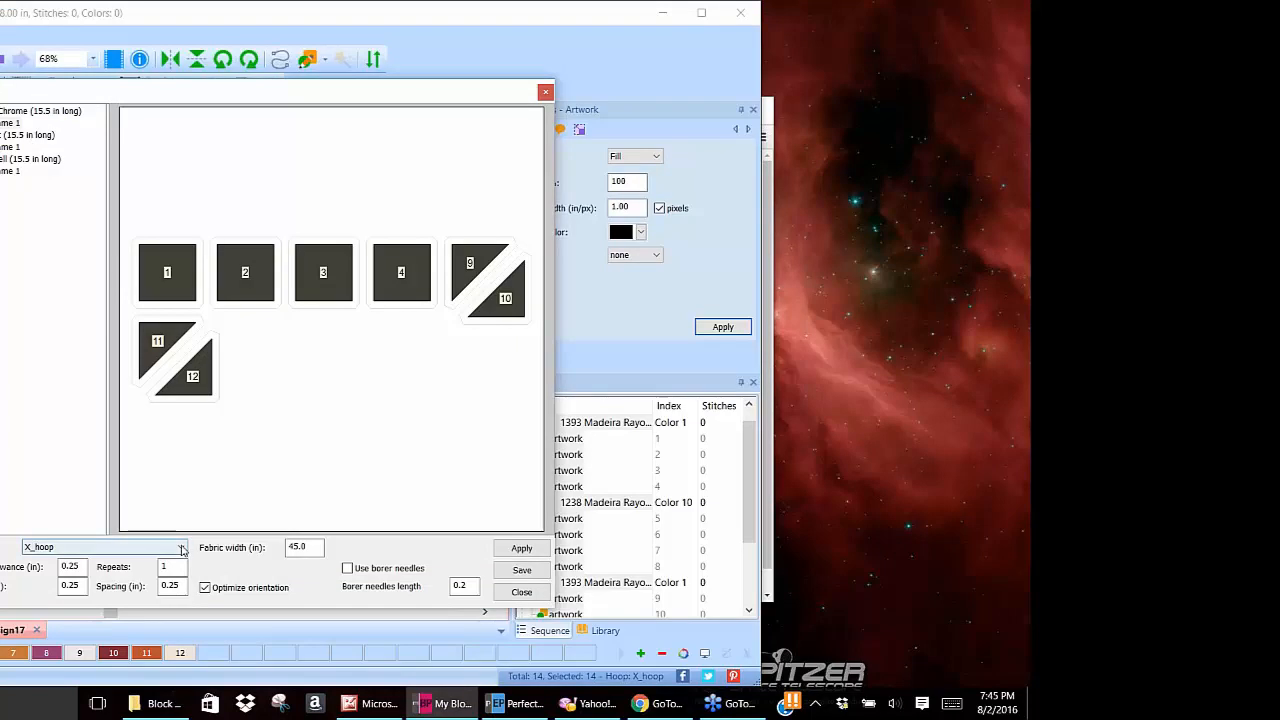
Set the cutting layout's hoop to Brother SNC 12x12" and preview the frames of the other two fabrics.
{"action": "left_click", "coordinate": [182, 549]}
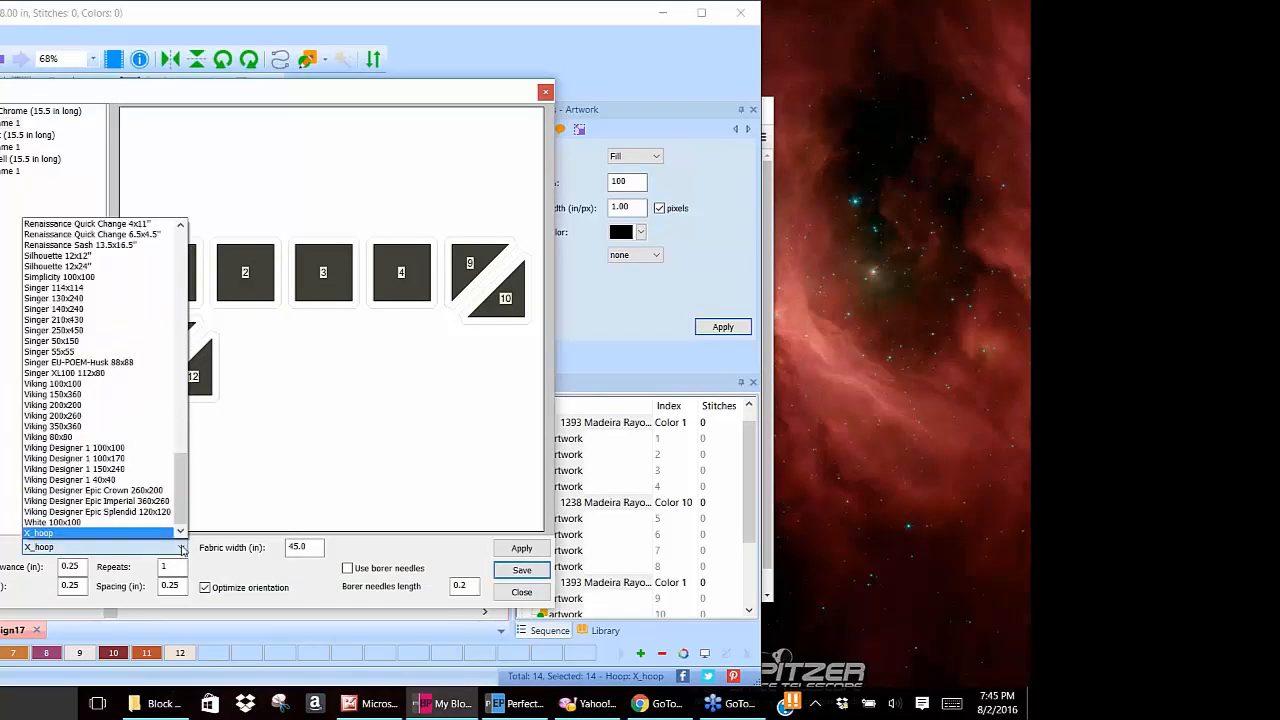
{"action": "left_click_drag", "start_coordinate": [183, 490], "coordinate": [183, 310]}
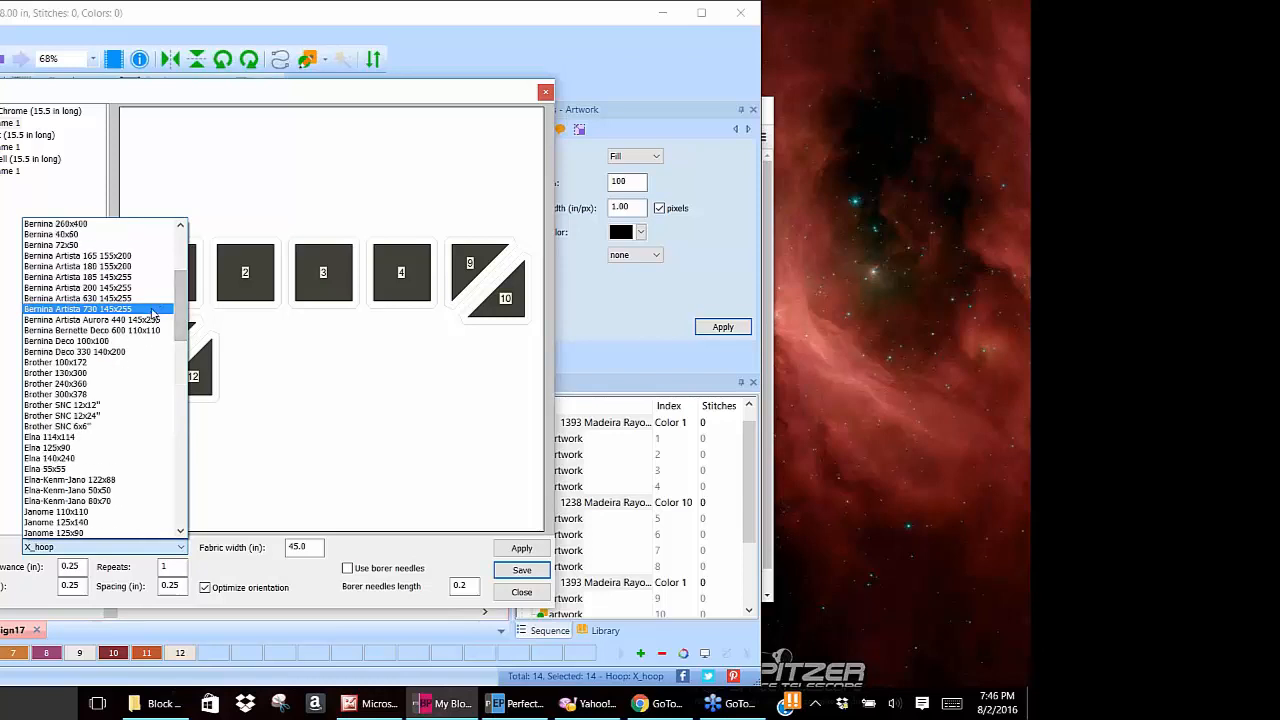
{"action": "left_click", "coordinate": [106, 404]}
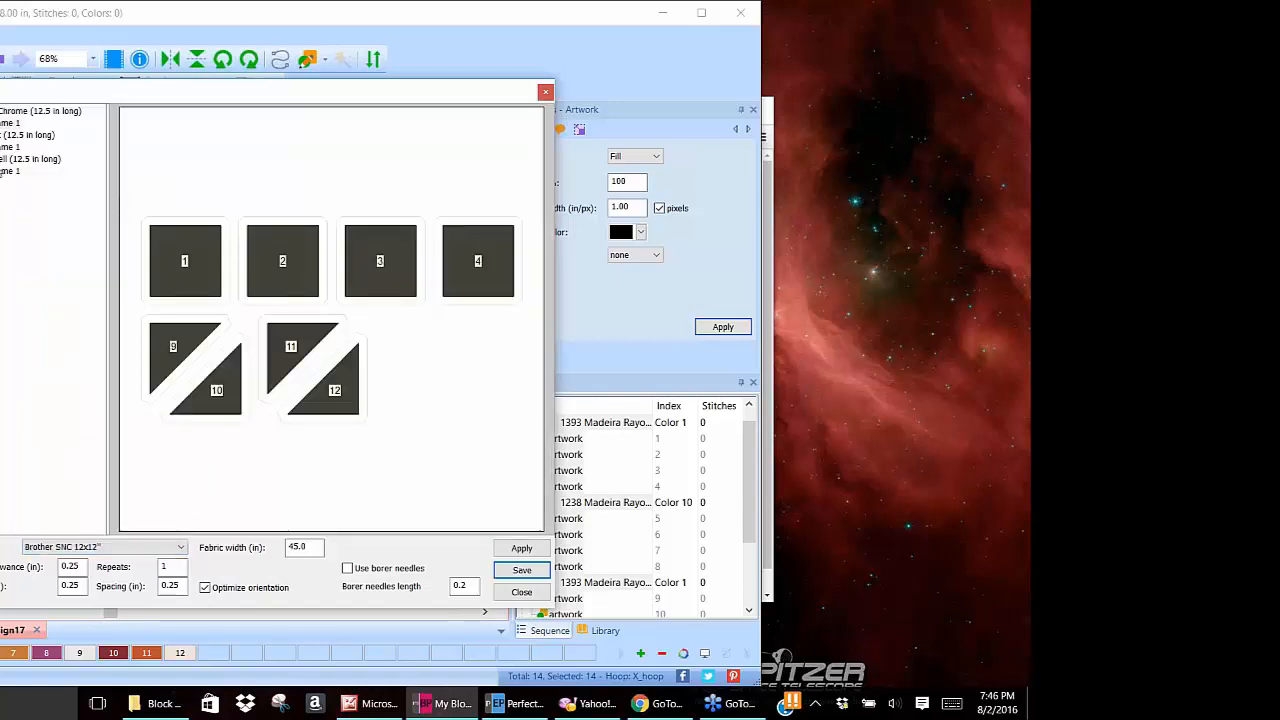
{"action": "left_click", "coordinate": [8, 147]}
{"action": "left_click", "coordinate": [3, 172]}
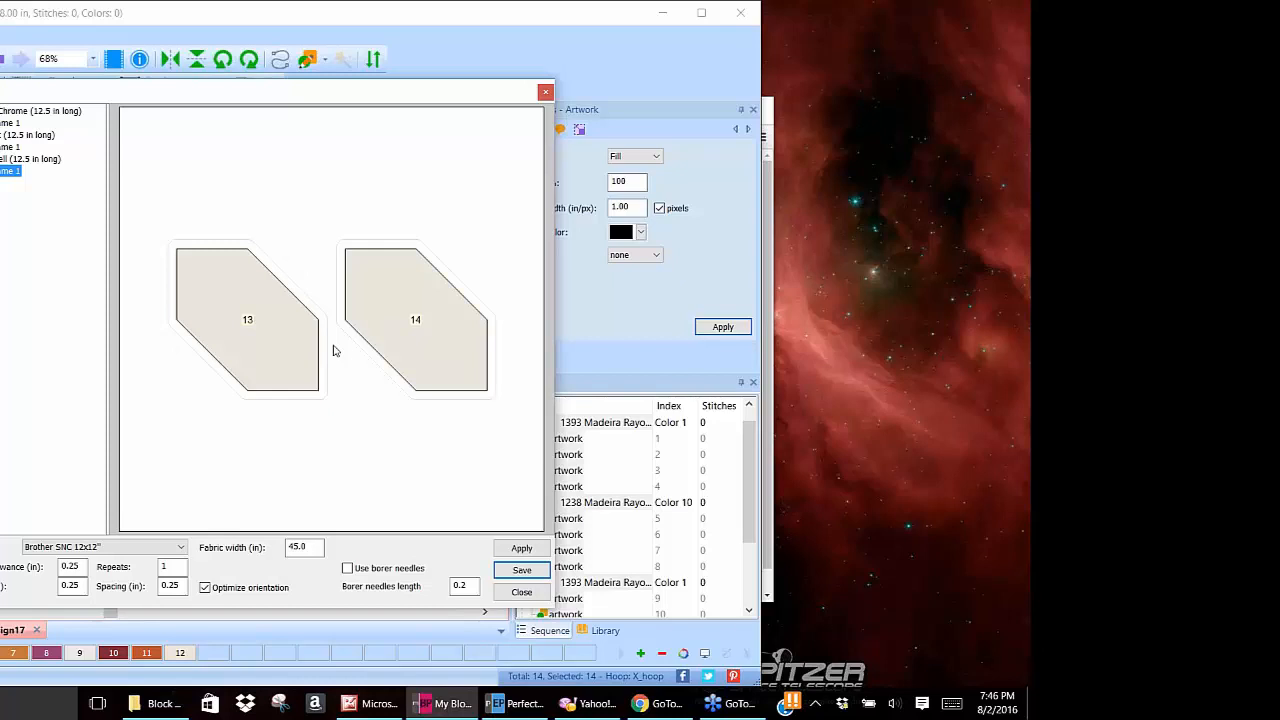
Set the cutting layout's hoop size to Paper Letter 215x279 and preview the frame of the red squares.
{"action": "left_click", "coordinate": [182, 548]}
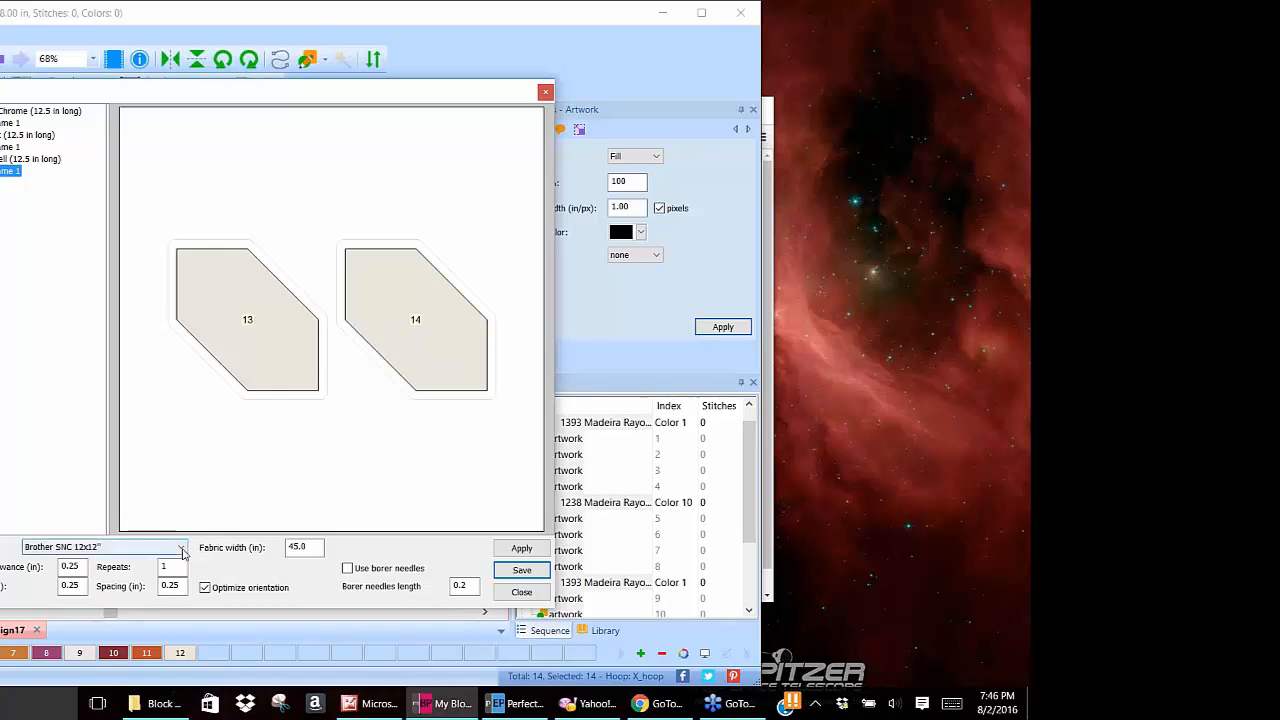
{"action": "left_click_drag", "start_coordinate": [183, 323], "coordinate": [187, 359]}
{"action": "left_click", "coordinate": [72, 330]}
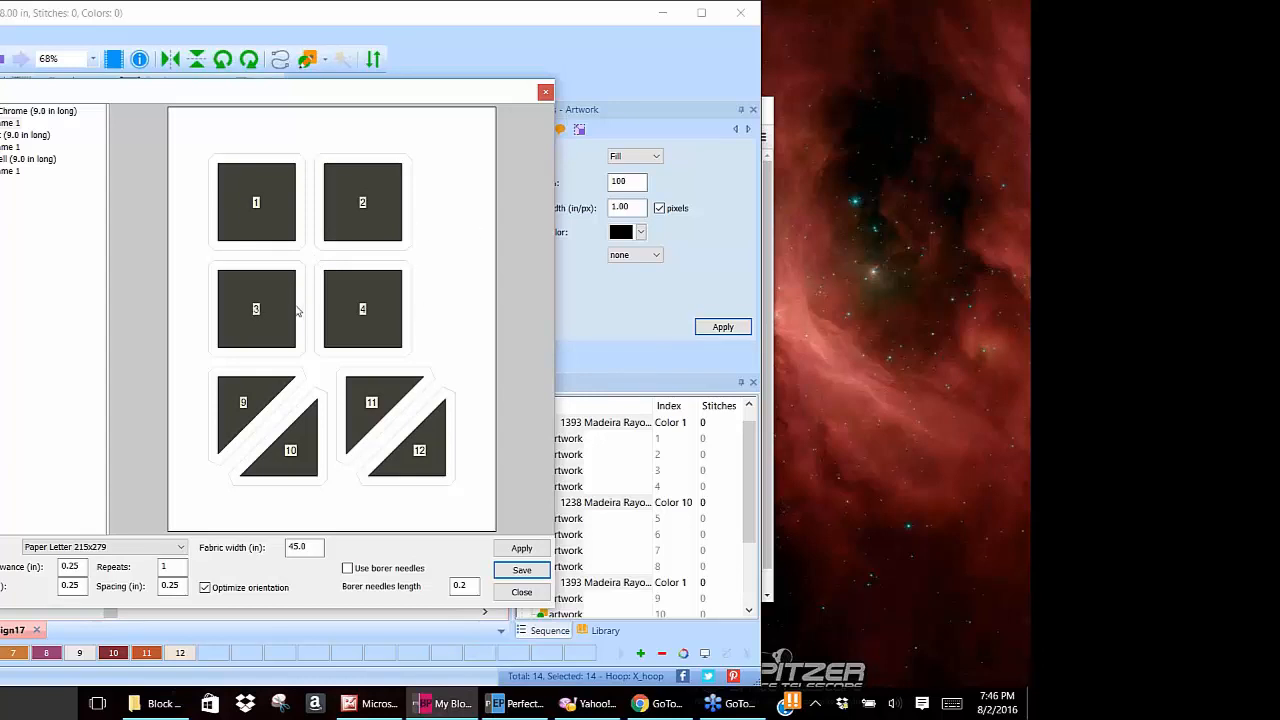
{"action": "left_click", "coordinate": [18, 148]}
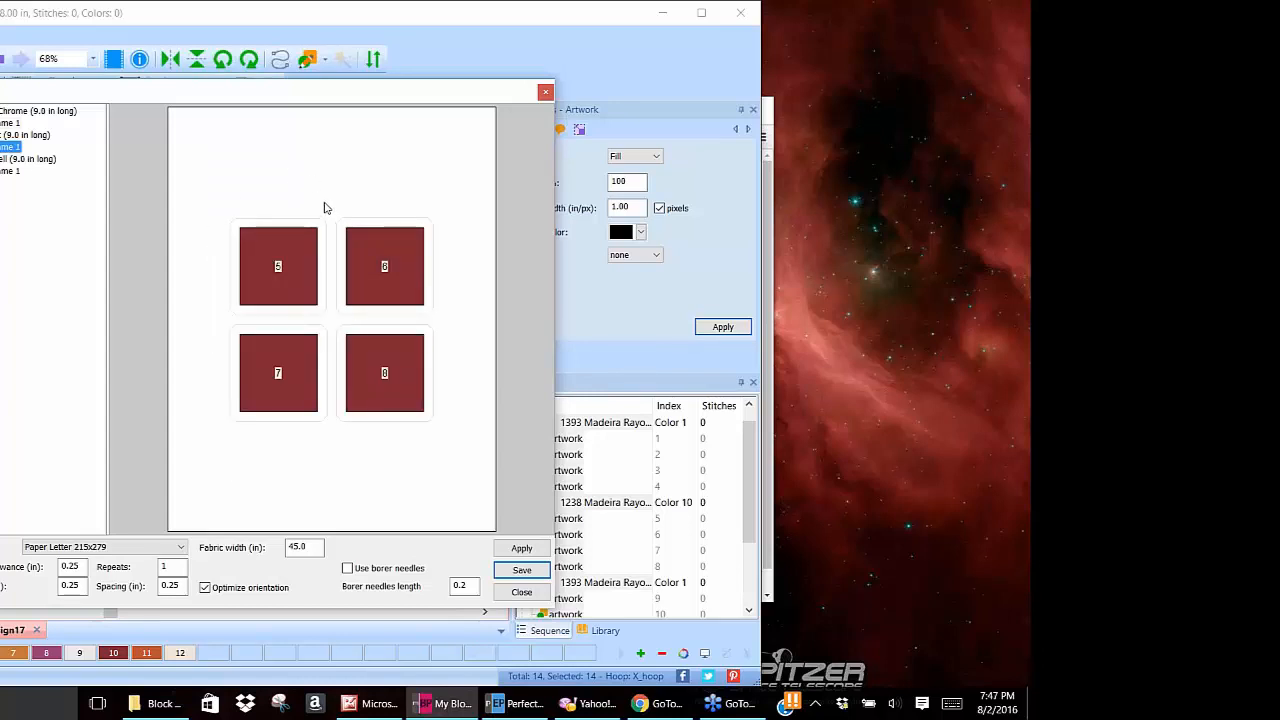
Save the cutting layout as an Adobe PDF file named rrcross.
{"action": "left_click", "coordinate": [537, 577]}
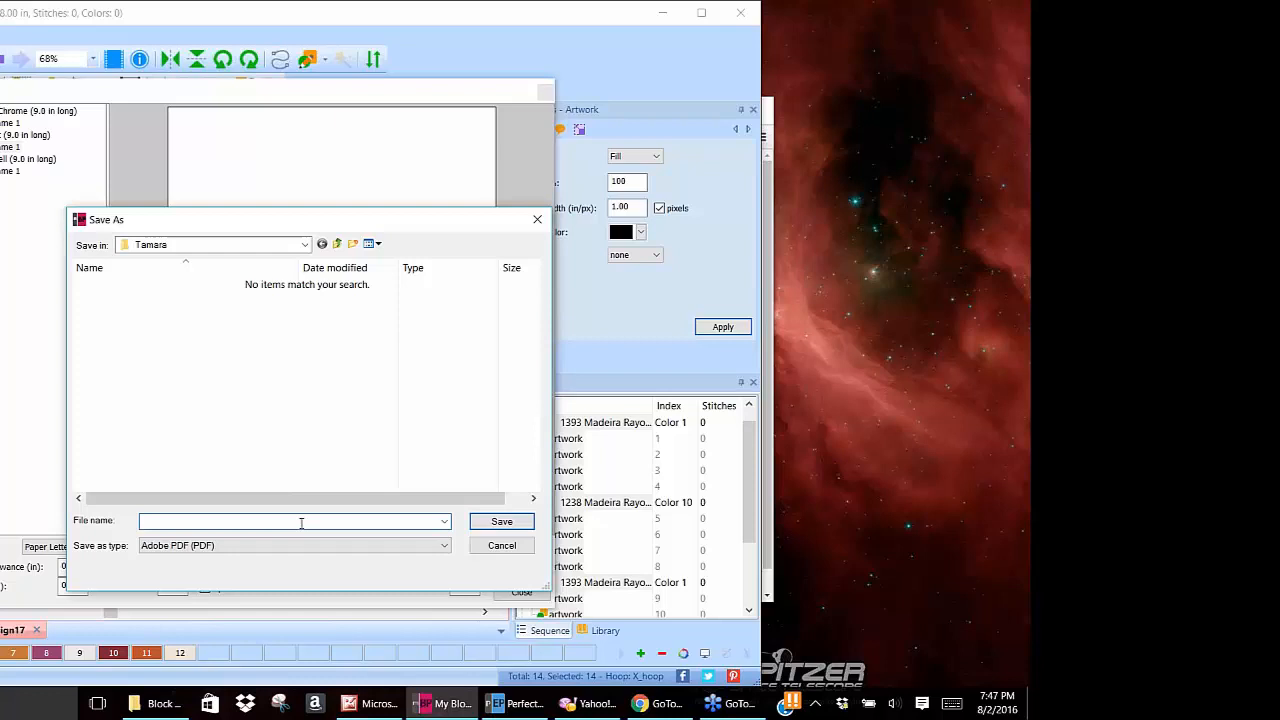
{"action": "type", "text": "cro"}
{"action": "key", "text": "BackSpace"}
{"action": "key", "text": "BackSpace"}
{"action": "key", "text": "BackSpace"}
{"action": "type", "text": "mcross"}
{"action": "left_click", "coordinate": [514, 523]}
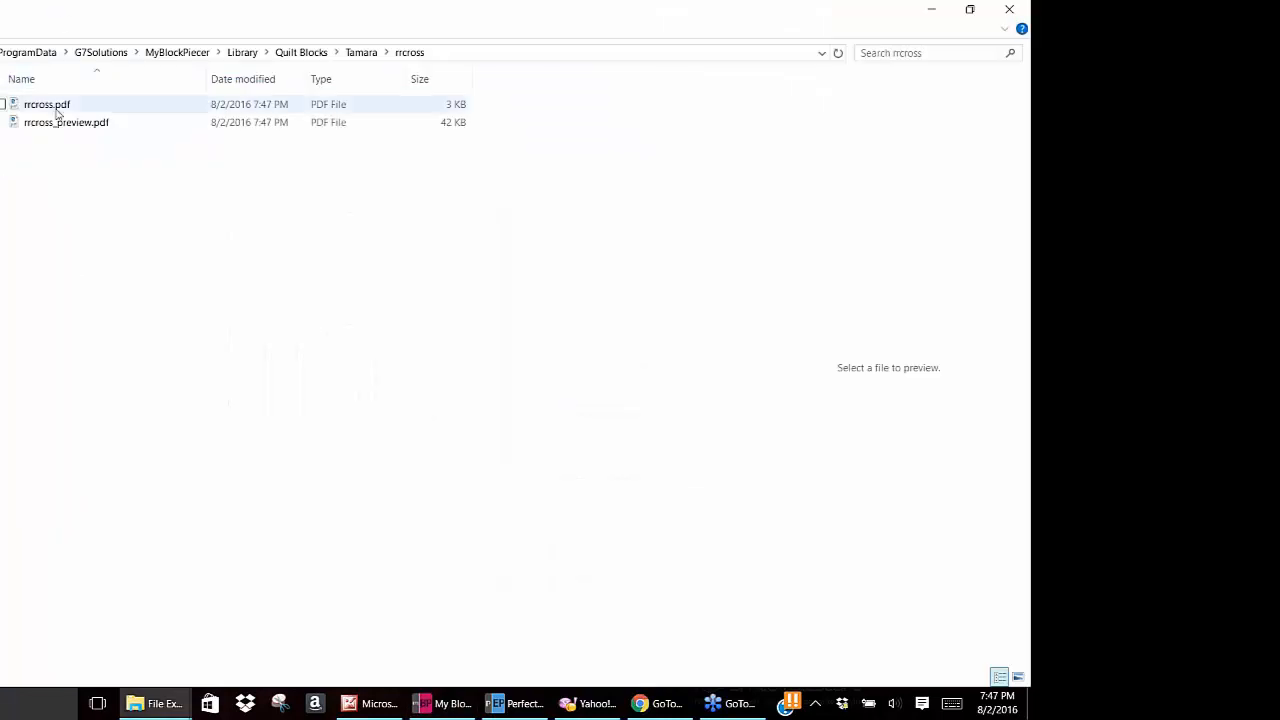
Open rrcross.pdf, examine the numbered cutting templates on all its pages, and close the file and minimize its folder.
{"action": "left_click", "coordinate": [57, 110]}
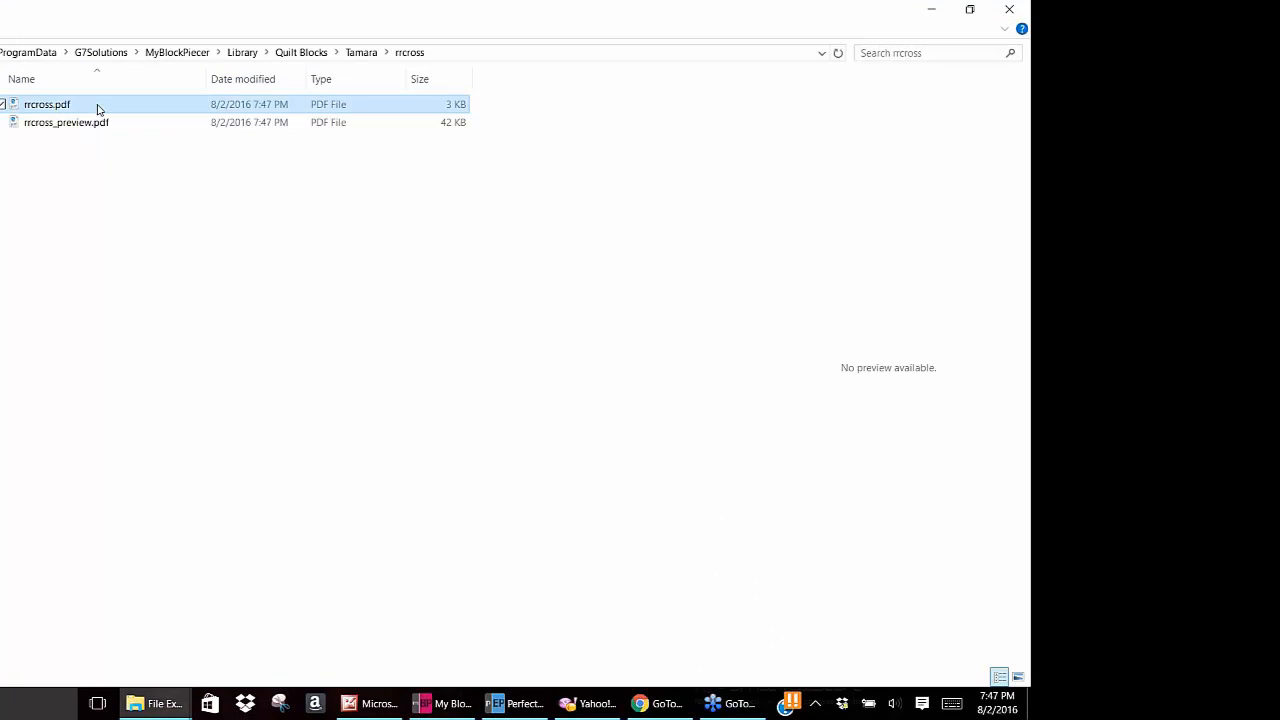
{"action": "double_click", "coordinate": [97, 109]}
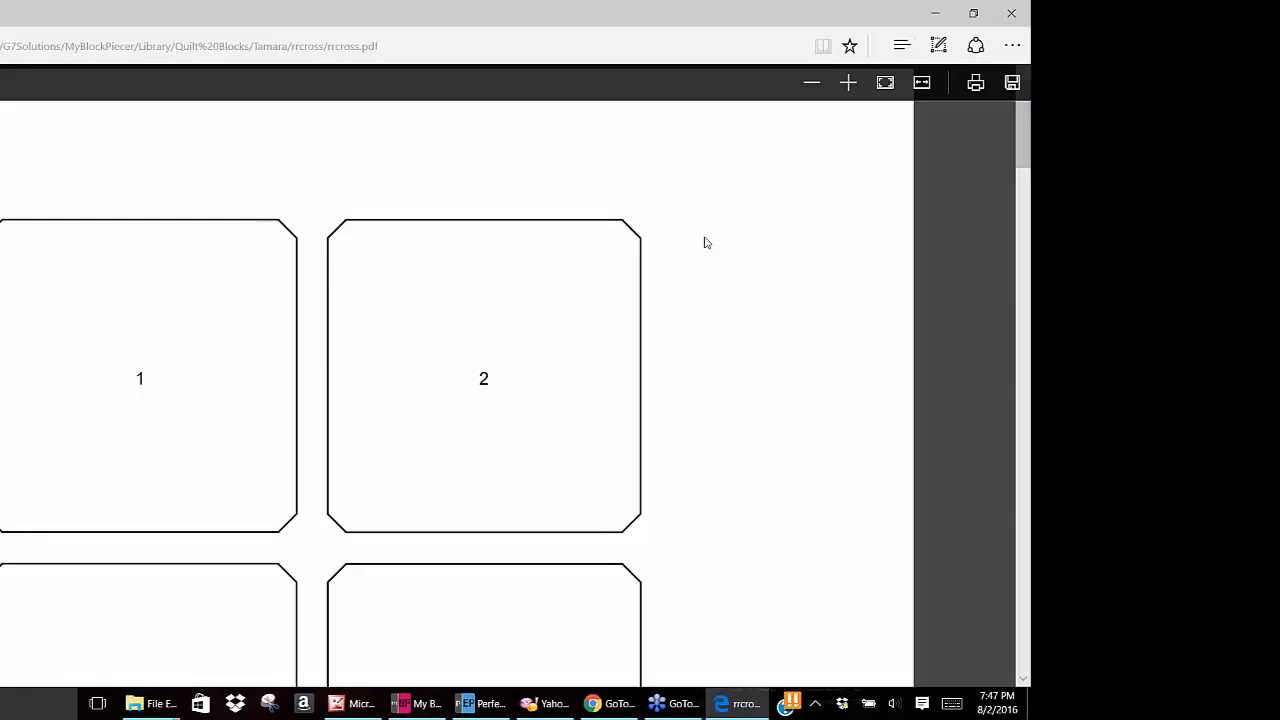
{"action": "scroll", "coordinate": [748, 221], "scroll_direction": "down", "scroll_amount": 15}
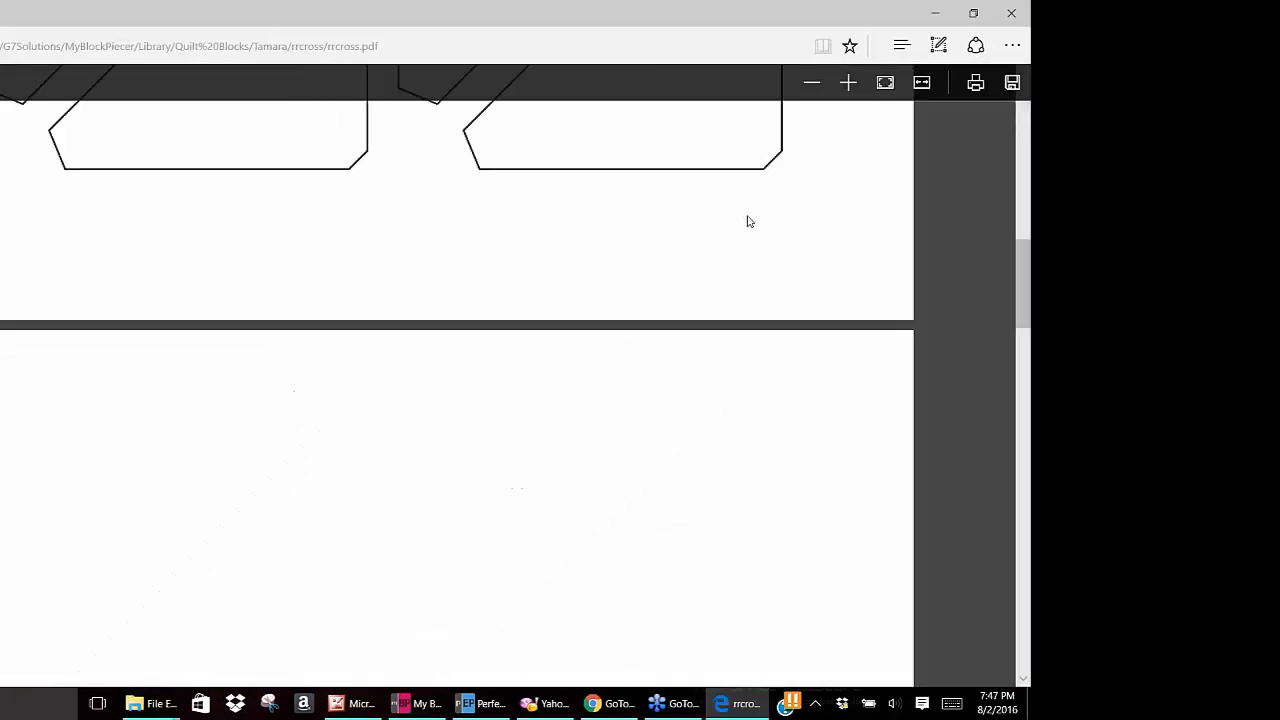
{"action": "scroll", "coordinate": [748, 221], "scroll_direction": "down", "scroll_amount": 8}
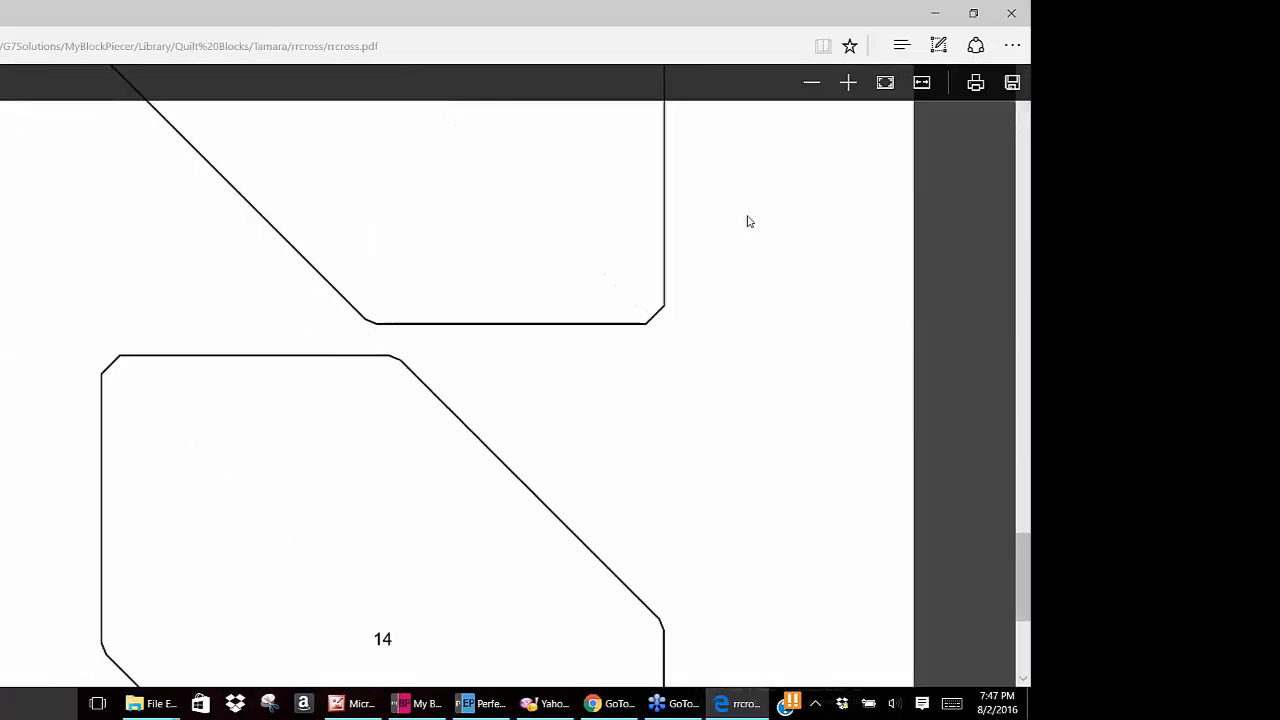
{"action": "scroll", "coordinate": [897, 241], "scroll_direction": "down", "scroll_amount": 3}
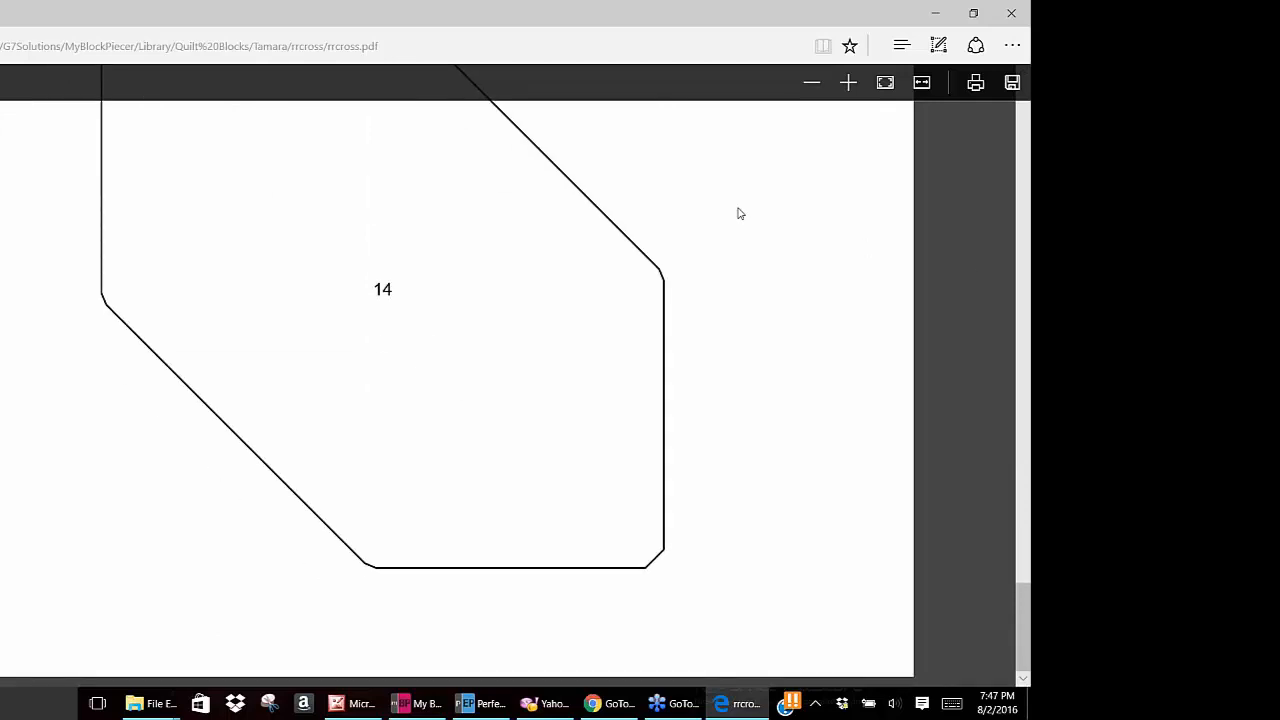
{"action": "scroll", "coordinate": [816, 290], "scroll_direction": "up", "scroll_amount": 3}
{"action": "scroll", "coordinate": [816, 290], "scroll_direction": "up", "scroll_amount": 15}
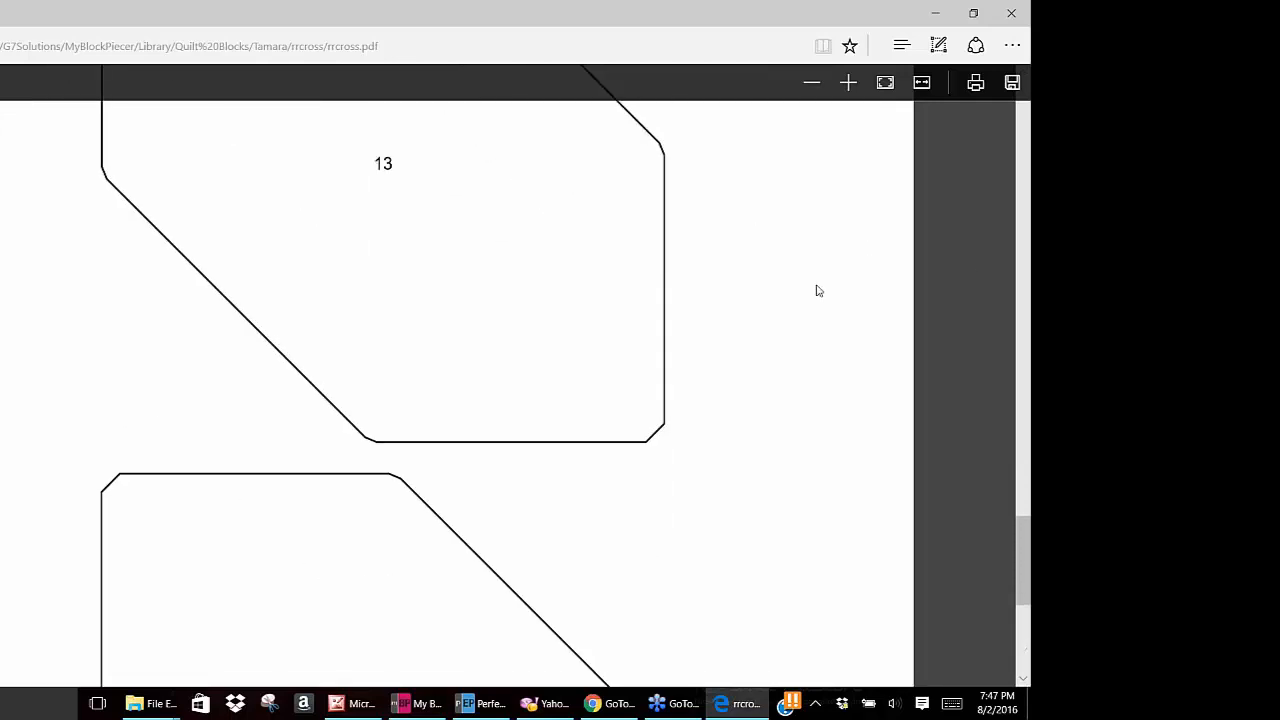
{"action": "scroll", "coordinate": [816, 290], "scroll_direction": "up", "scroll_amount": 10}
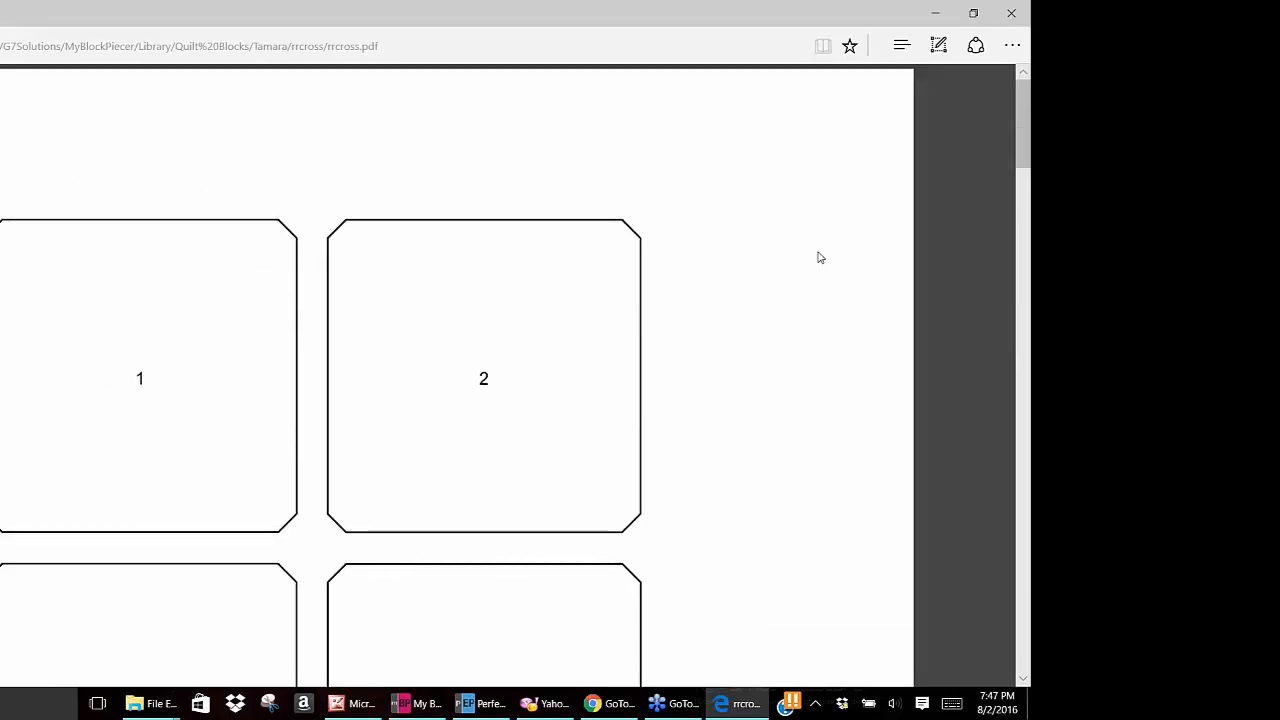
{"action": "left_click", "coordinate": [1012, 14]}
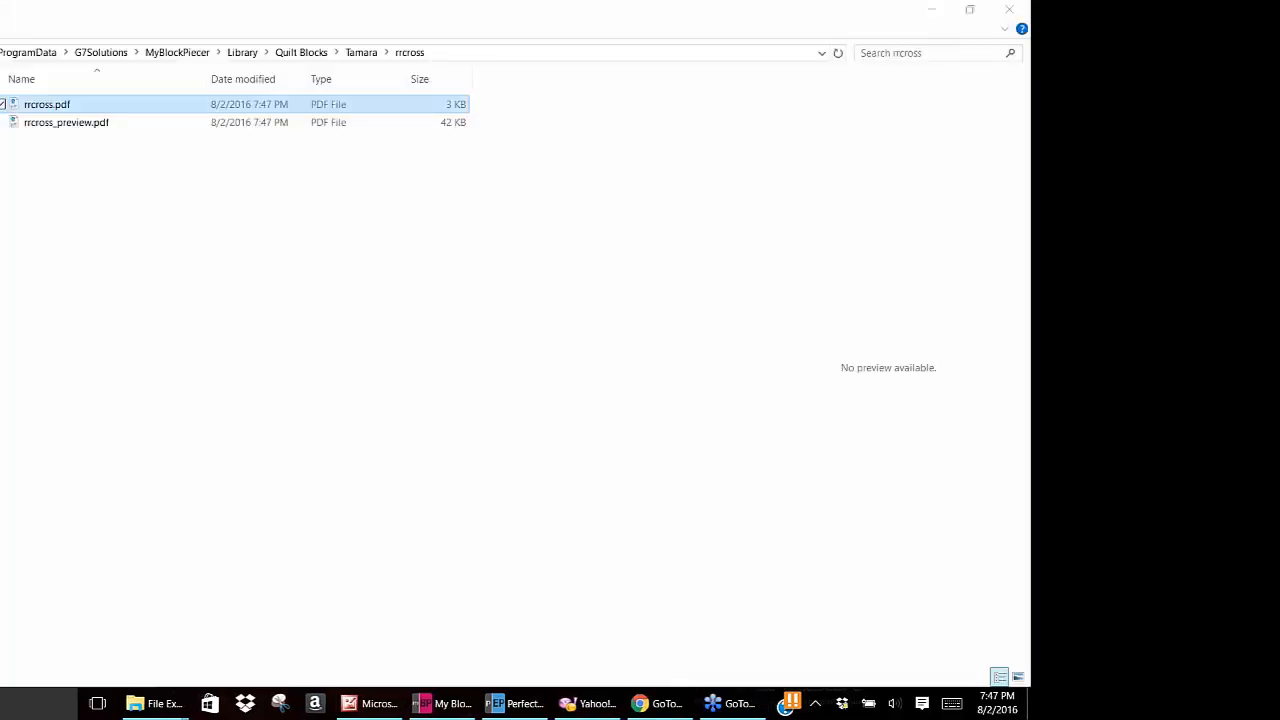
{"action": "left_click", "coordinate": [931, 12]}
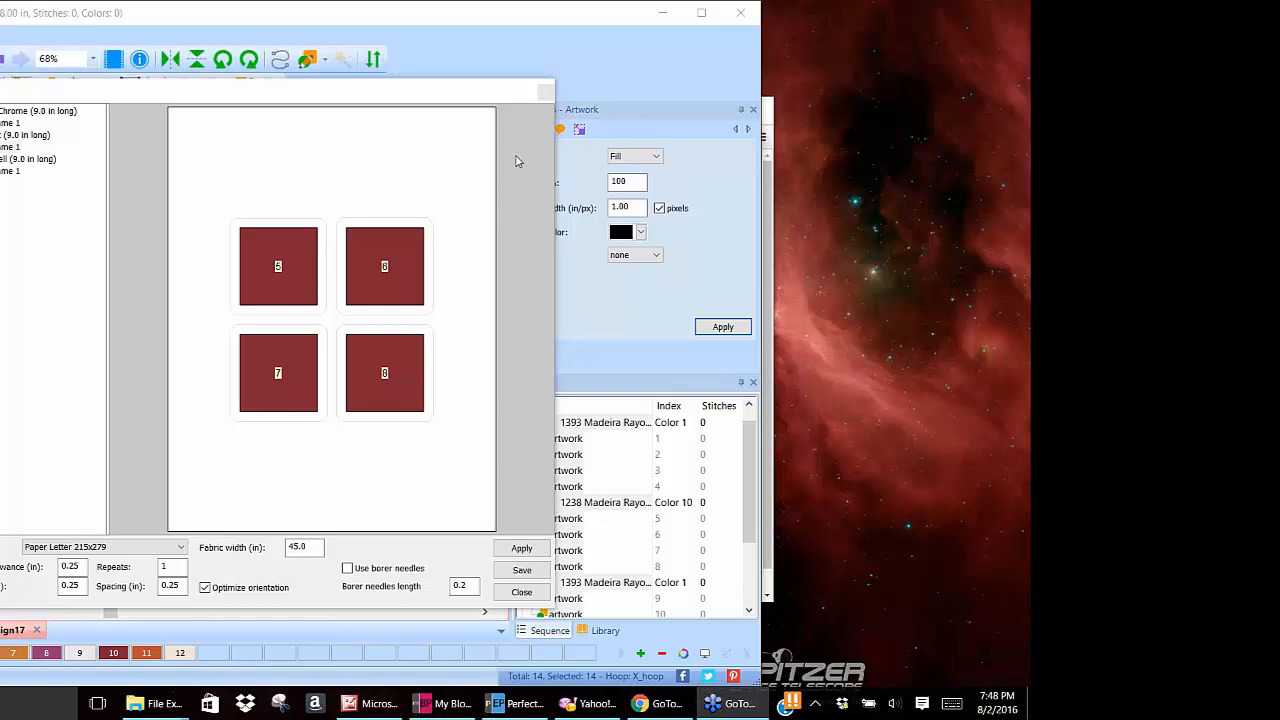
Close the cutting layout and deselect the block's pieces.
{"action": "left_click", "coordinate": [546, 93]}
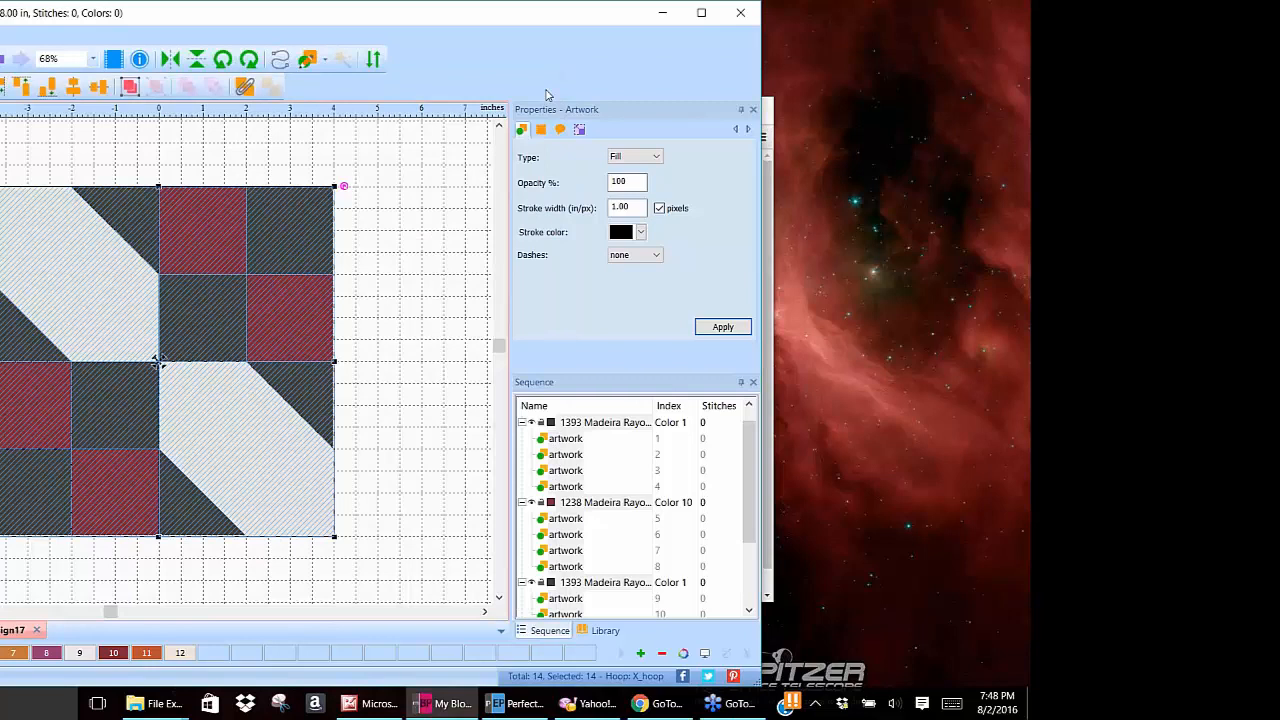
{"action": "left_click", "coordinate": [770, 111]}
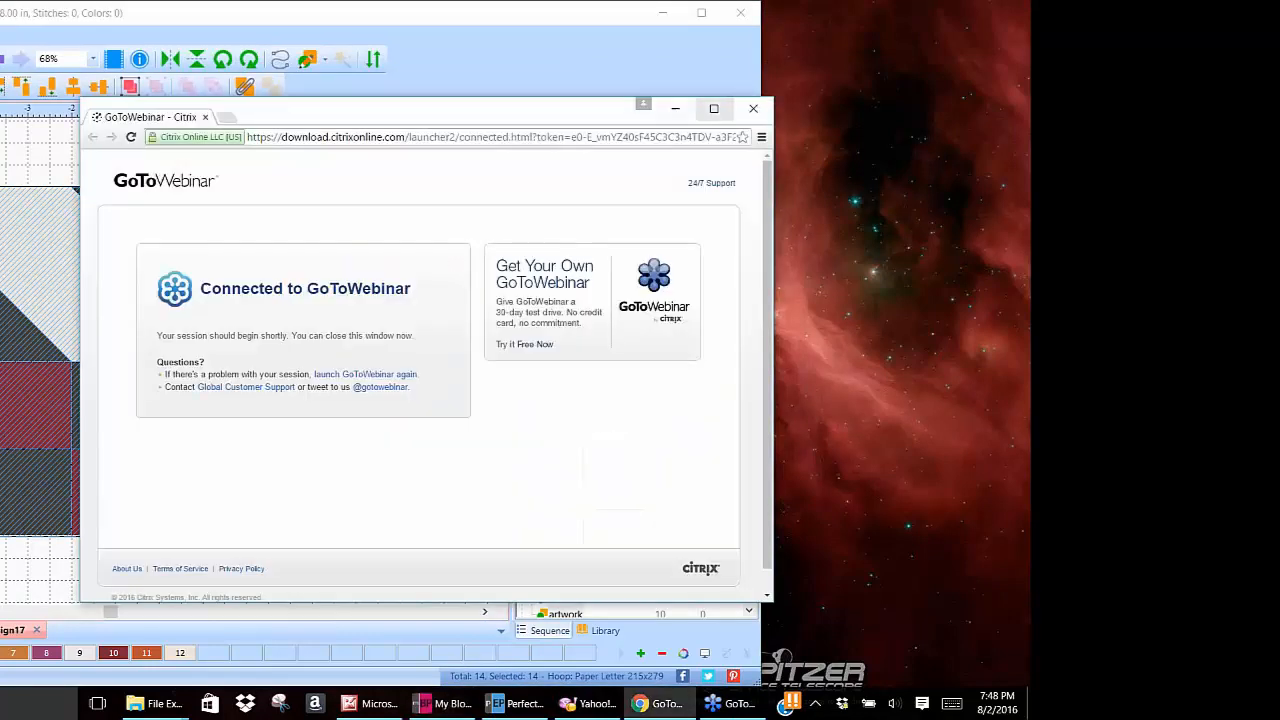
{"action": "left_click", "coordinate": [675, 110]}
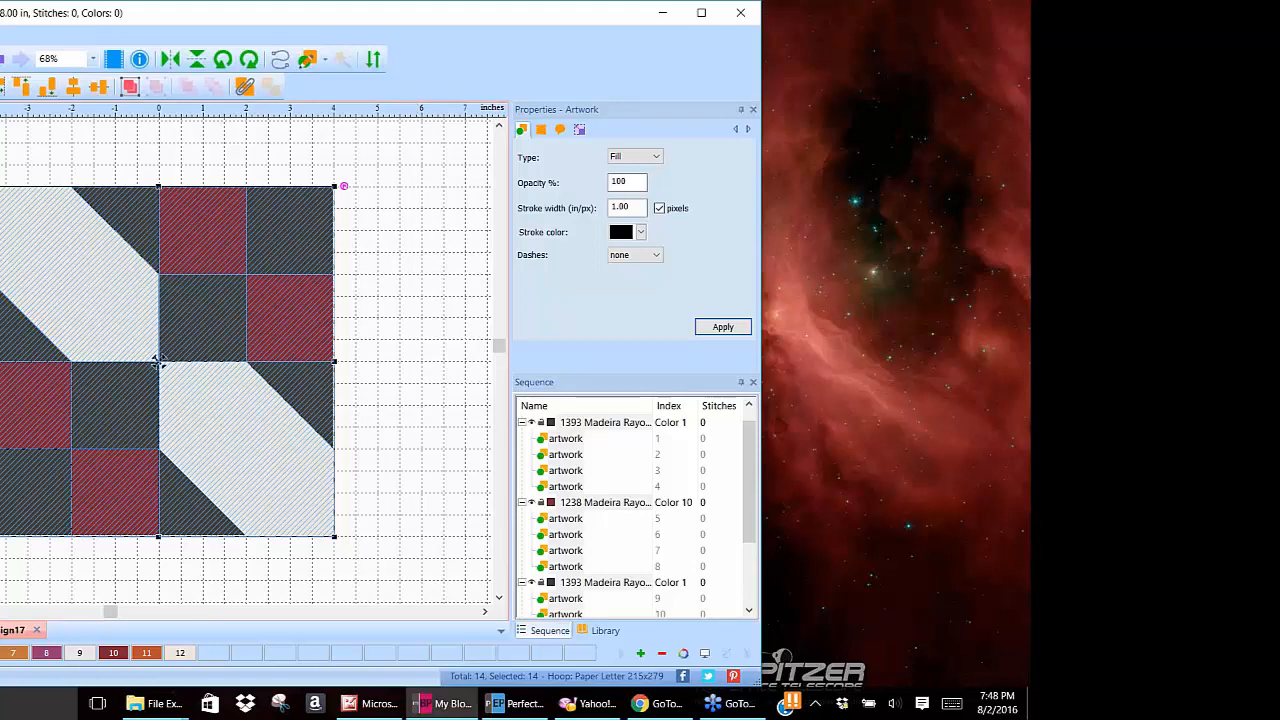
{"action": "left_click", "coordinate": [405, 237]}
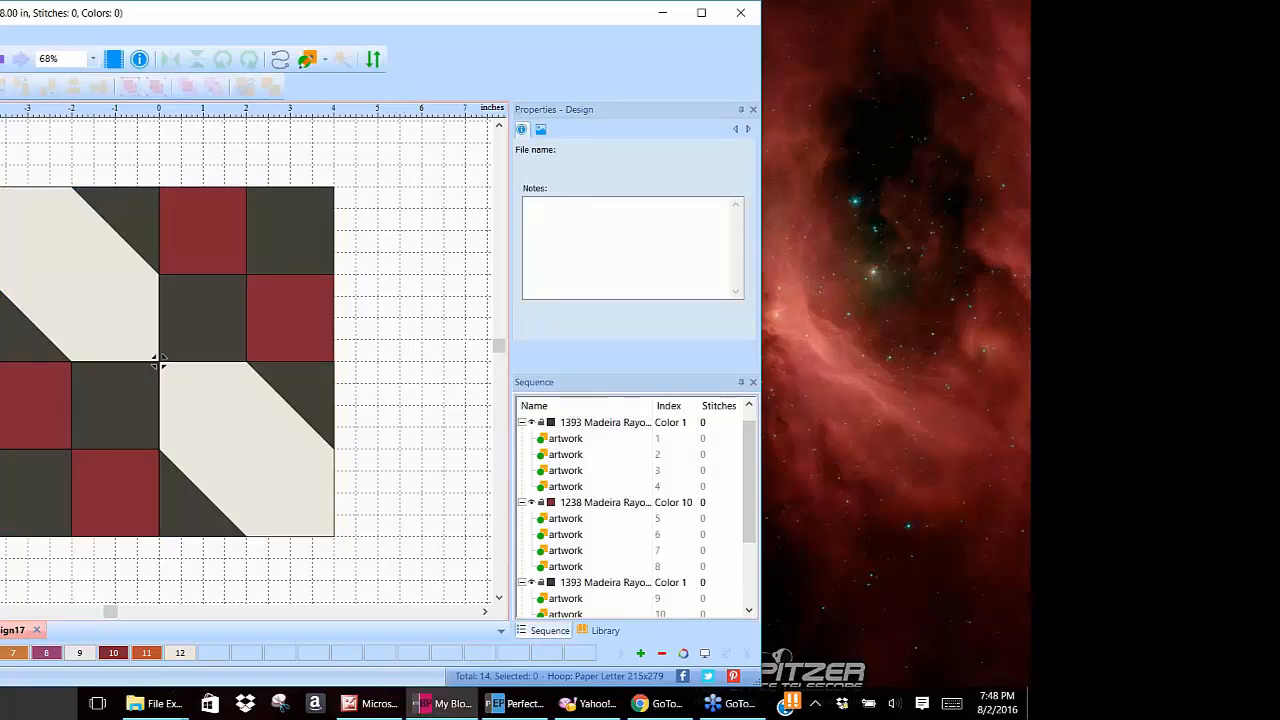
Try to save the block as rrcross in Quilt Block (BLK) format.
{"action": "key", "text": "ctrl+s"}
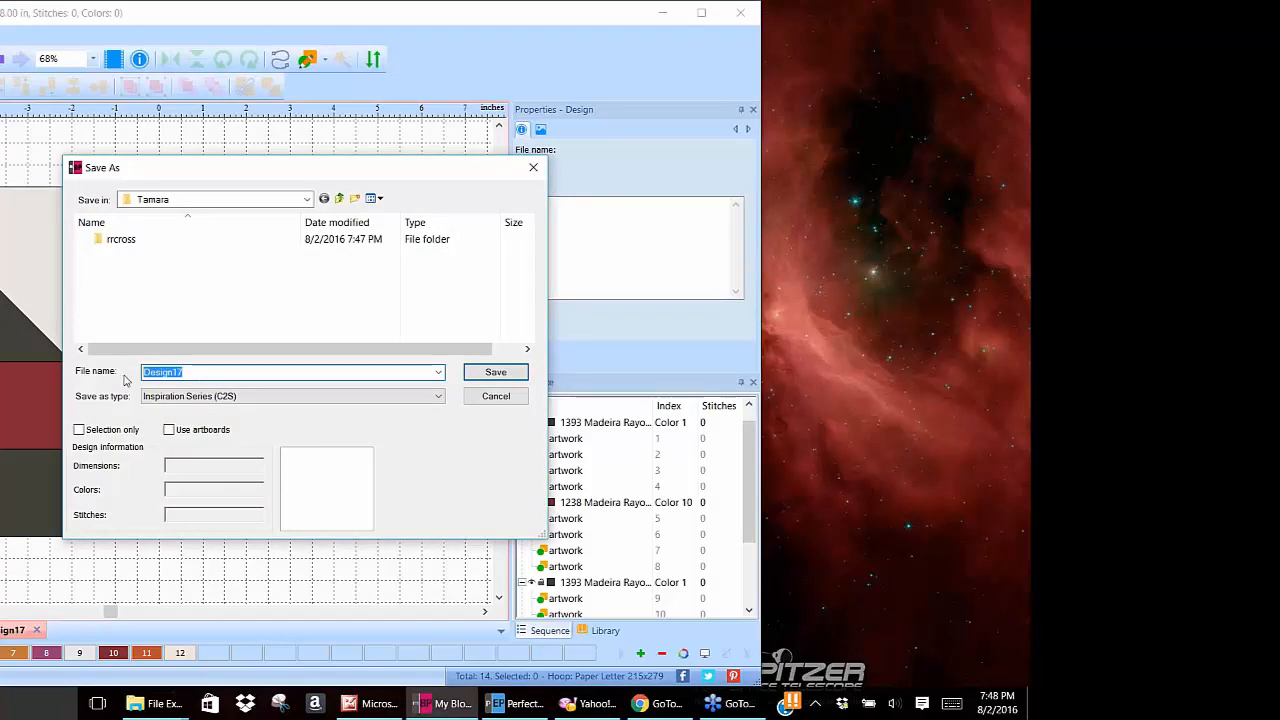
{"action": "type", "text": "rrc"}
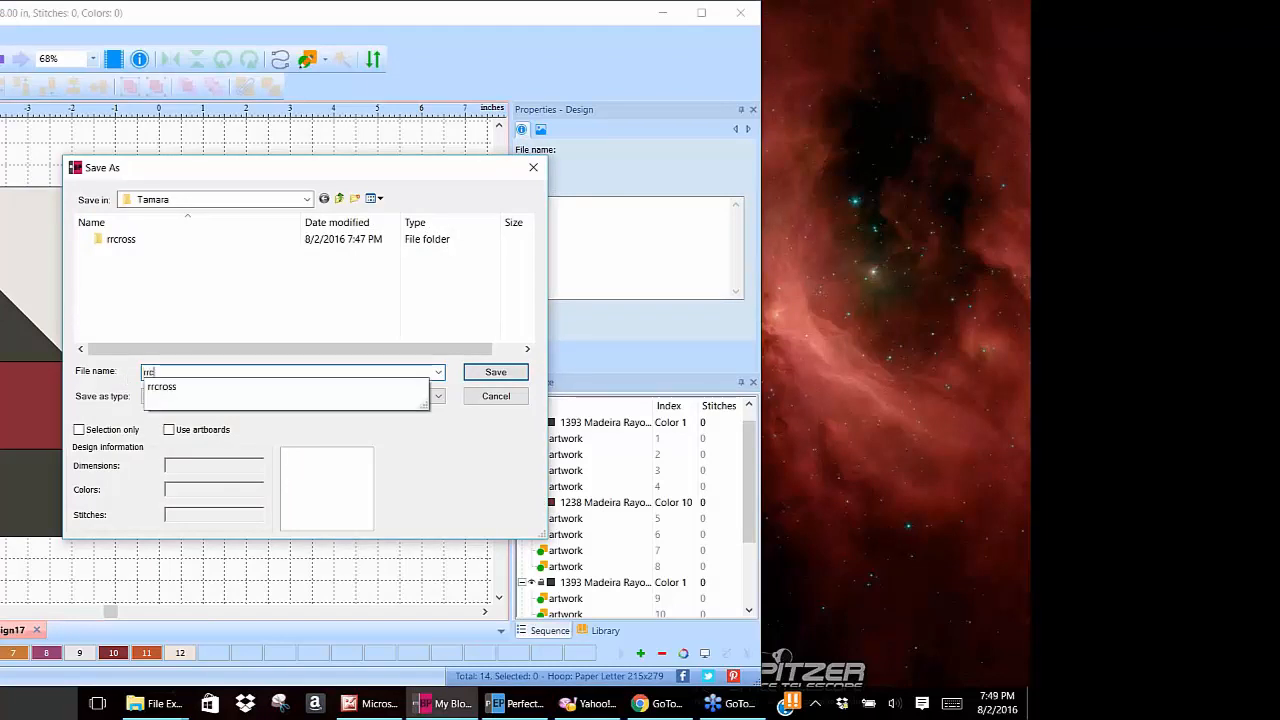
{"action": "type", "text": "ross"}
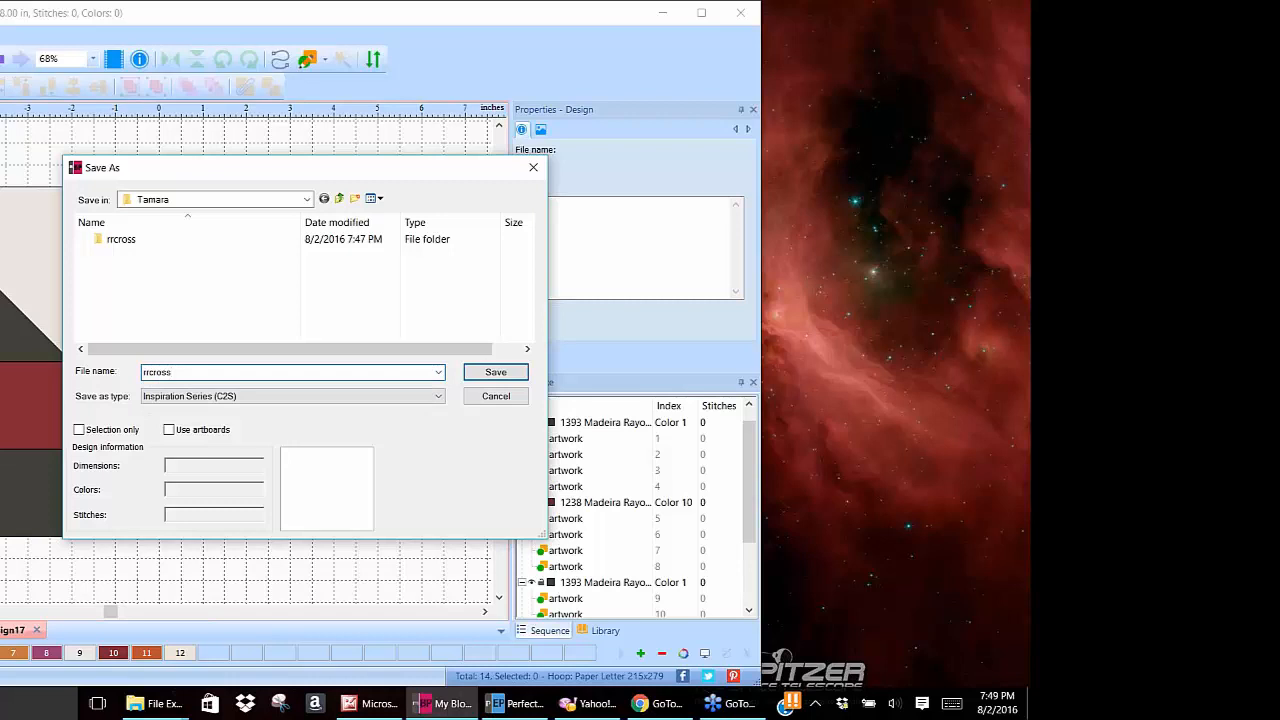
{"action": "left_click", "coordinate": [384, 398]}
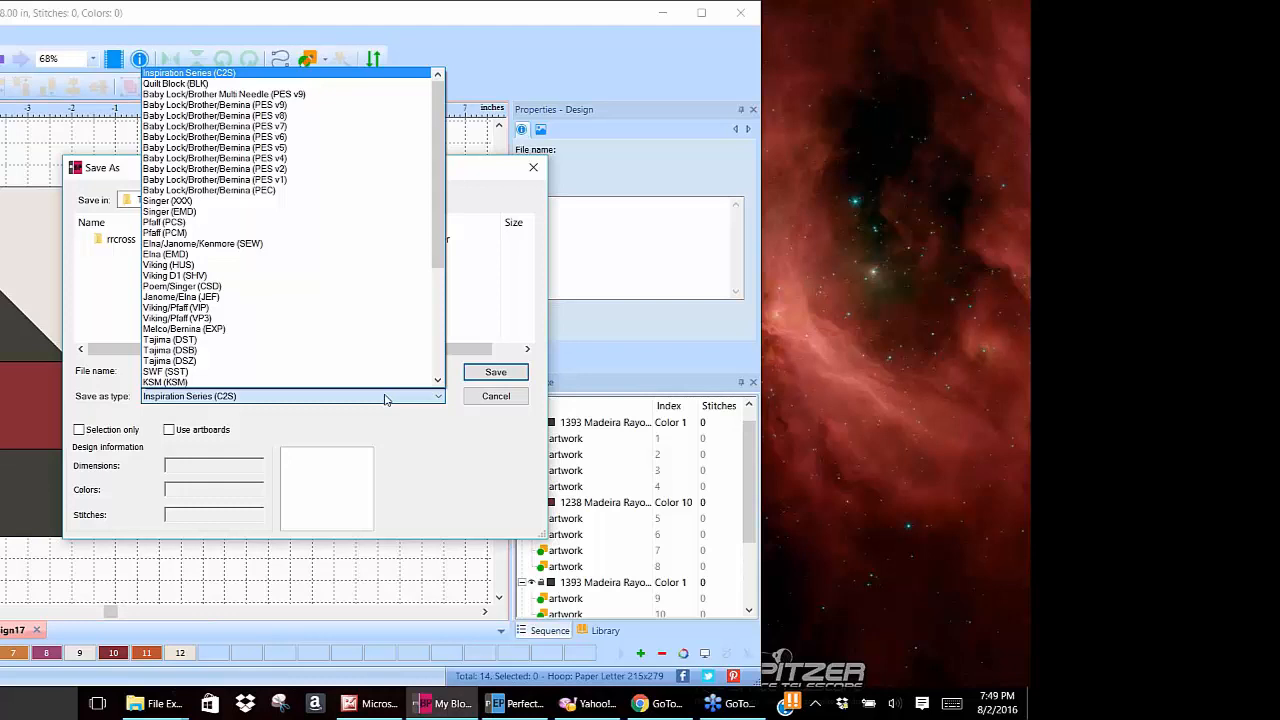
{"action": "left_click", "coordinate": [217, 84]}
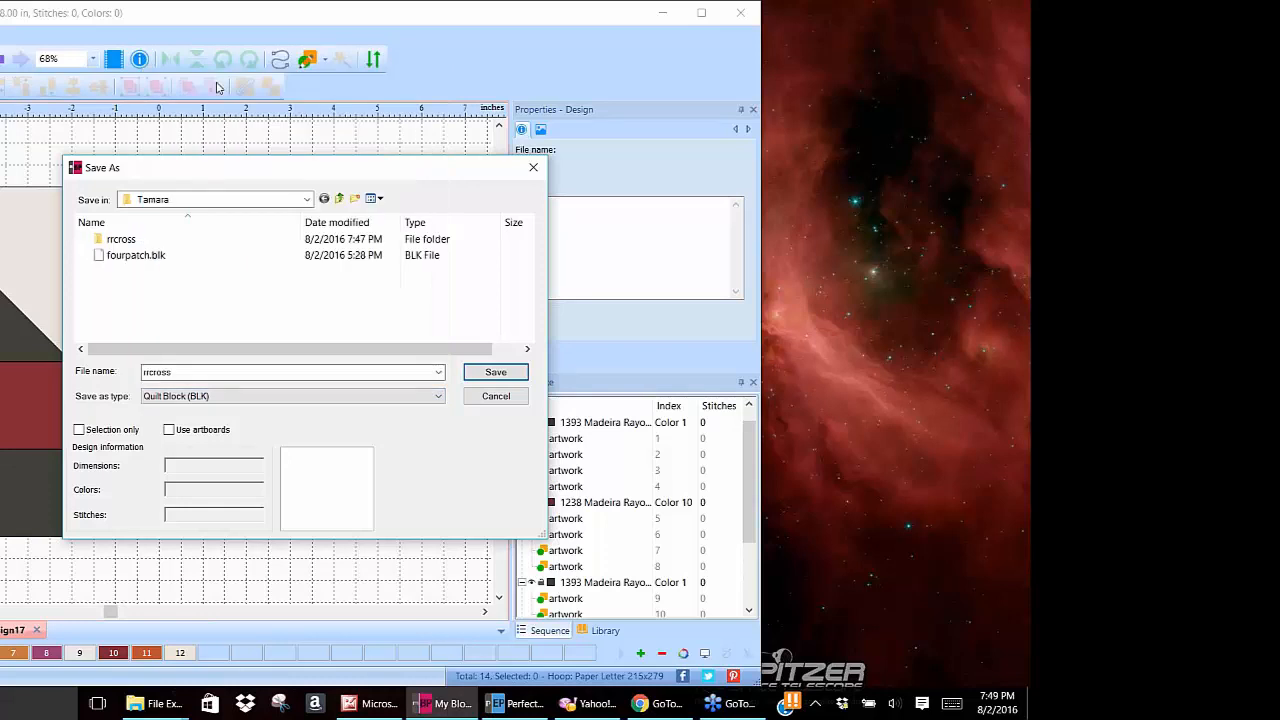
{"action": "left_click", "coordinate": [307, 200]}
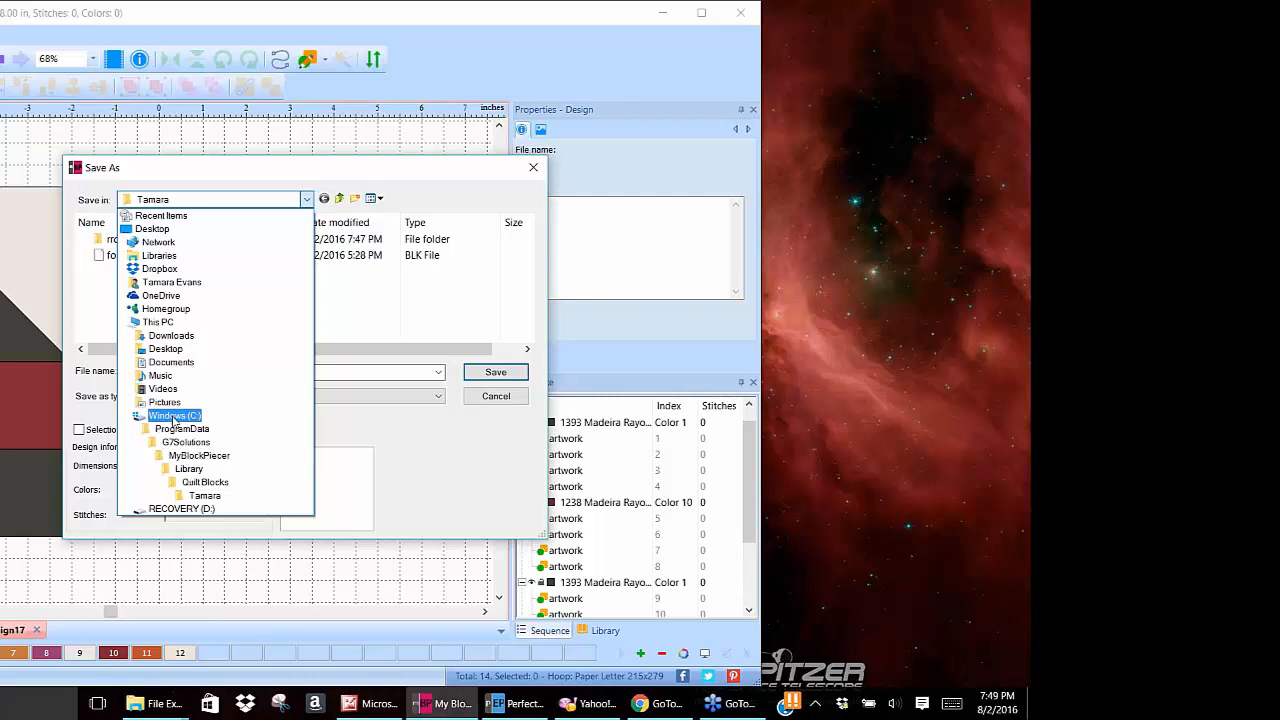
{"action": "left_click", "coordinate": [308, 203]}
{"action": "left_click", "coordinate": [308, 200]}
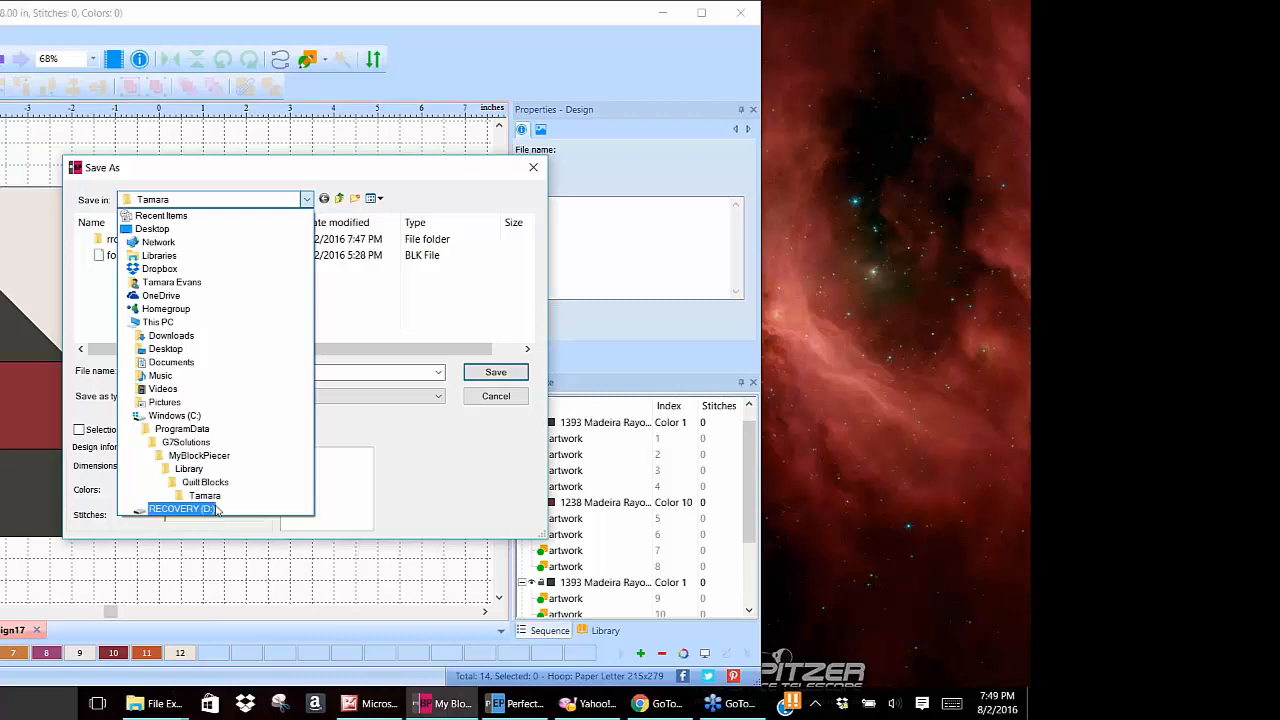
{"action": "left_click", "coordinate": [485, 373]}
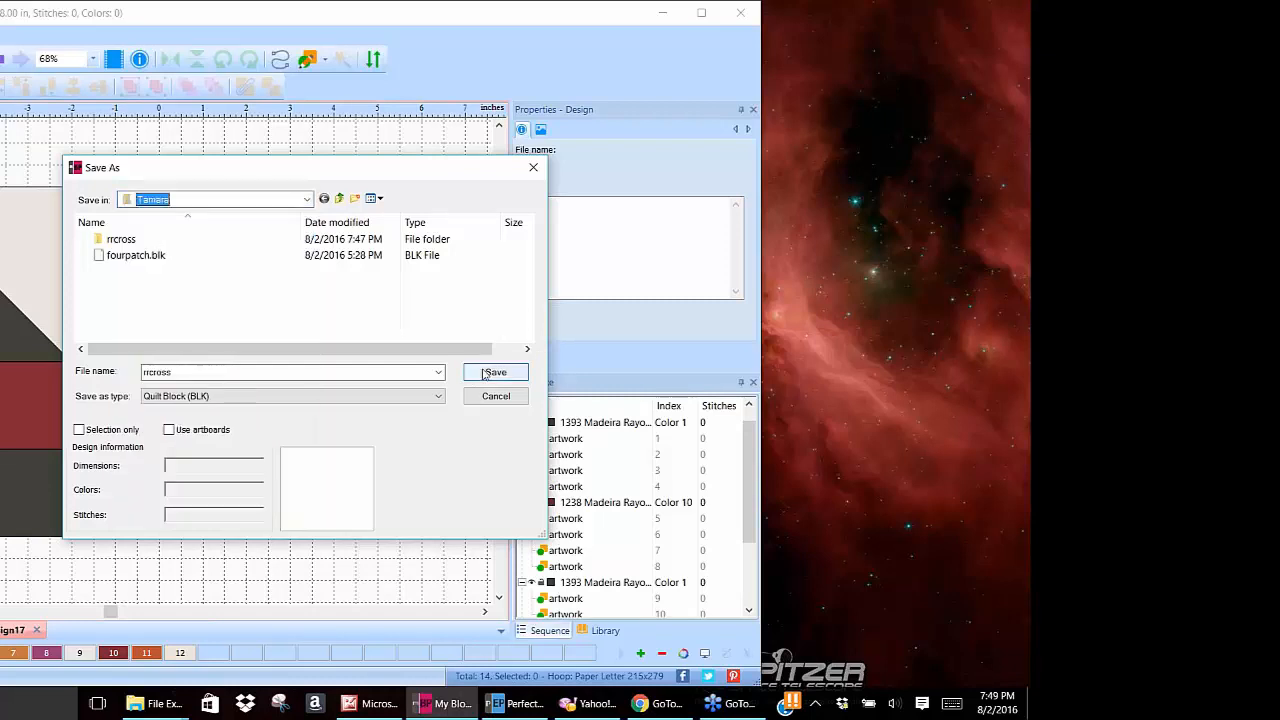
{"action": "left_click", "coordinate": [485, 373]}
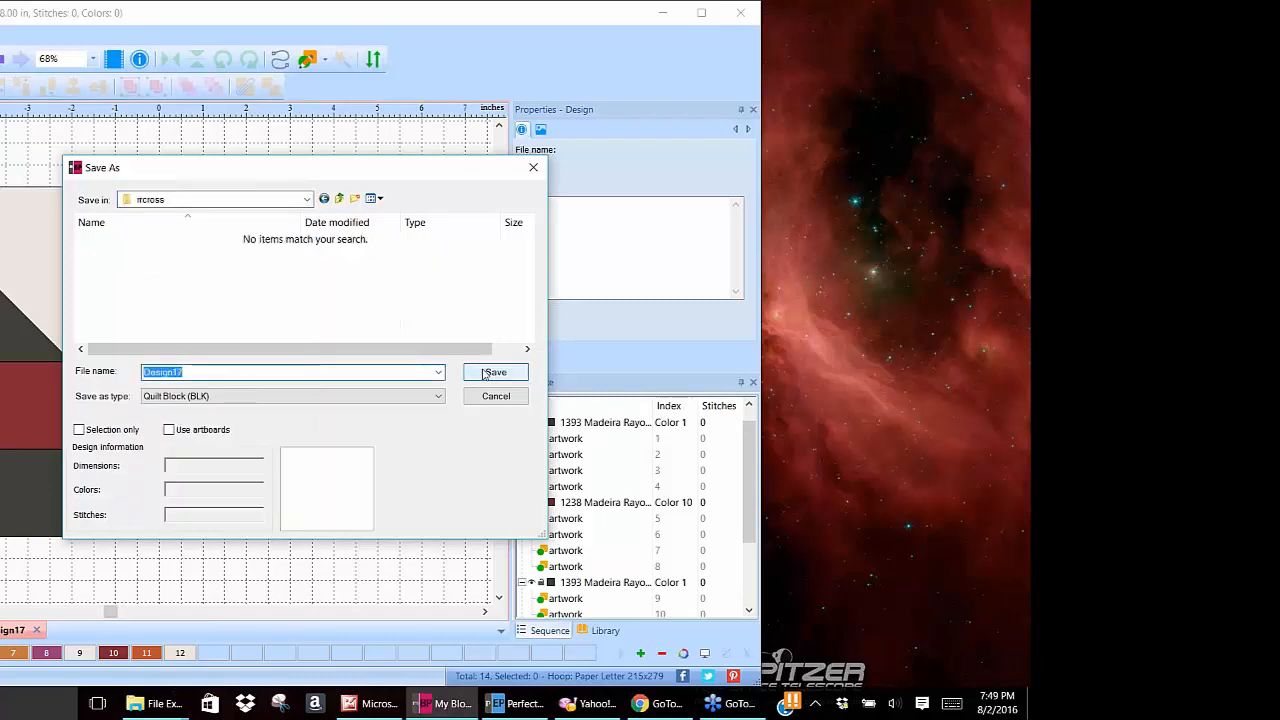
{"action": "left_click", "coordinate": [536, 170]}
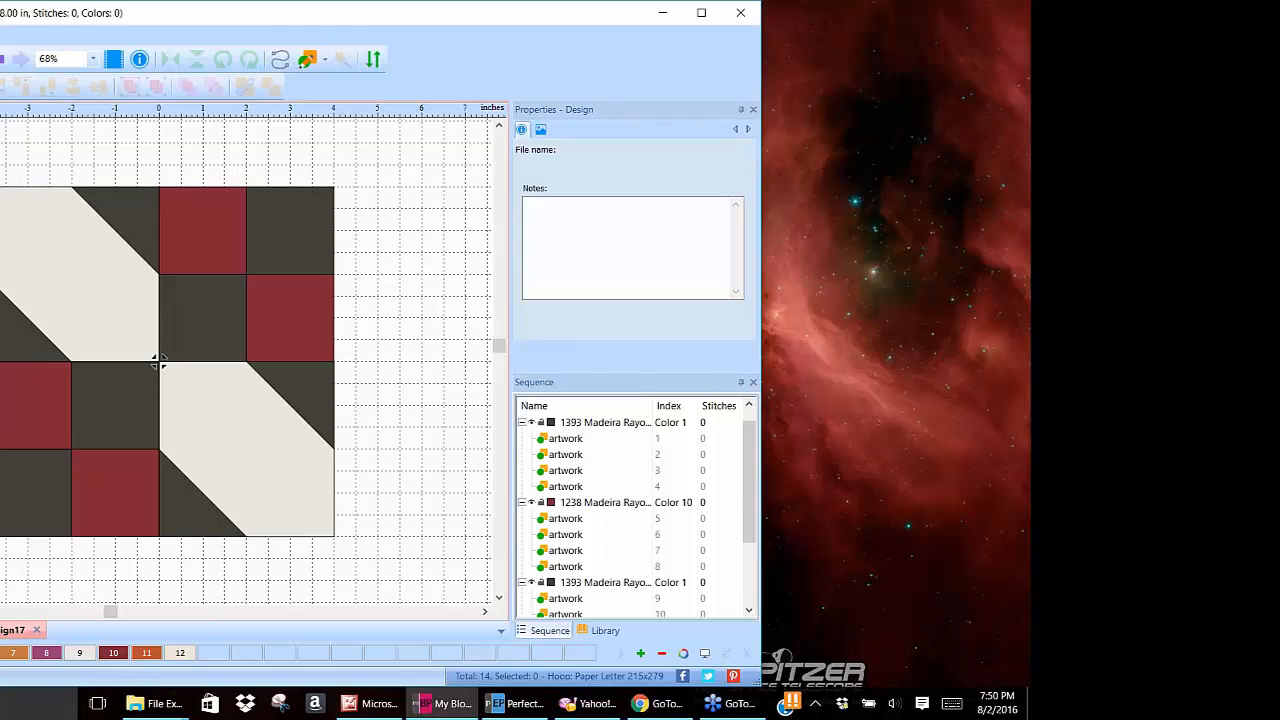
{"action": "key", "text": "super"}
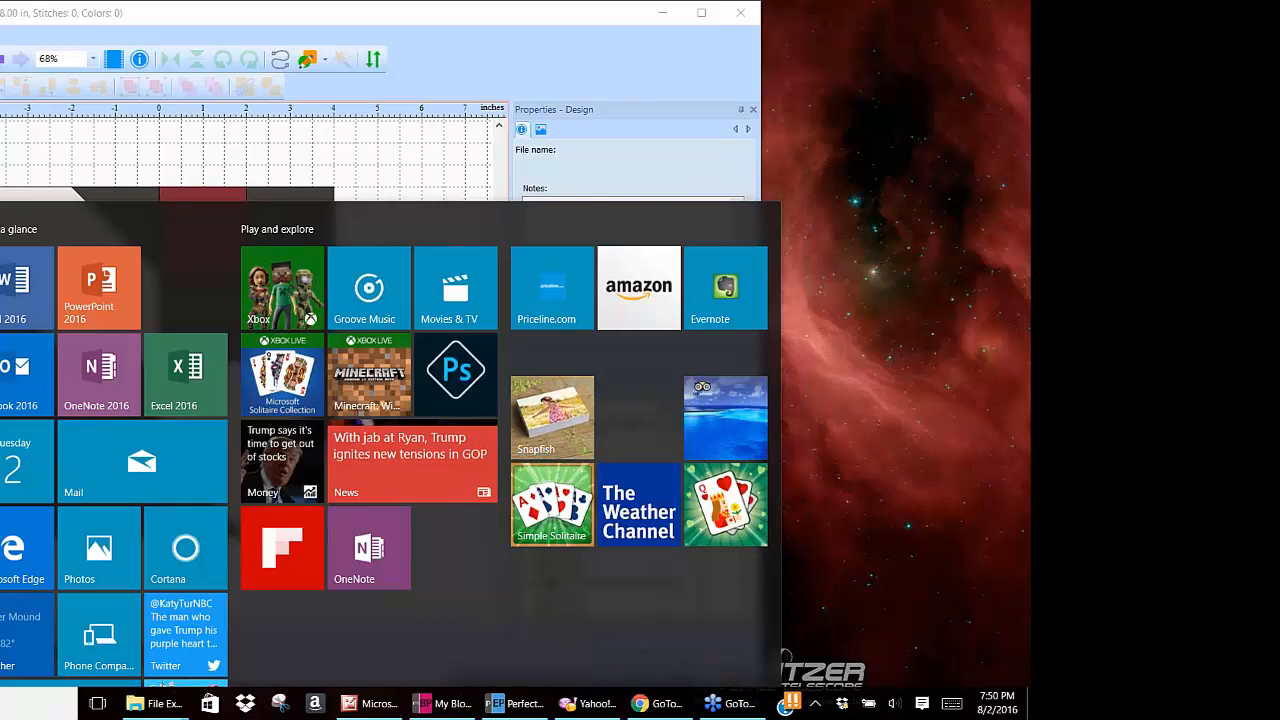
{"action": "left_click", "coordinate": [40, 165]}
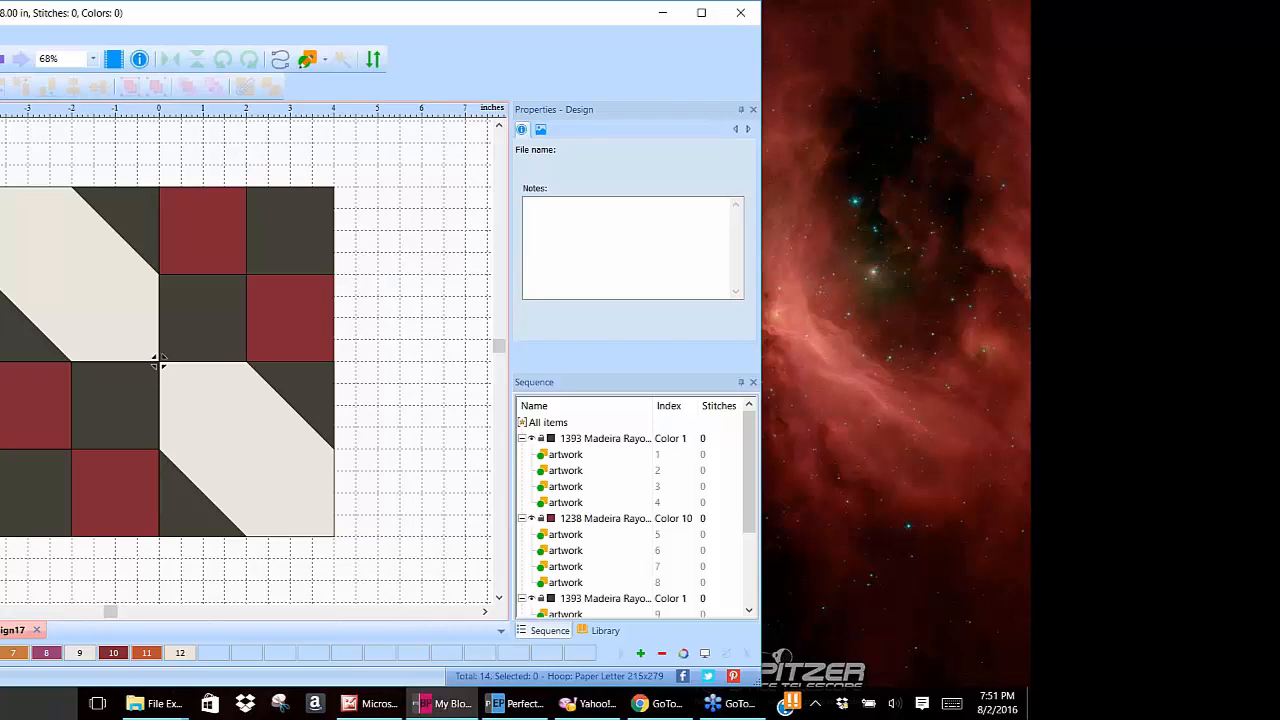
Open My Quilt Embellisher and dismiss its welcome window.
{"action": "left_click", "coordinate": [162, 709]}
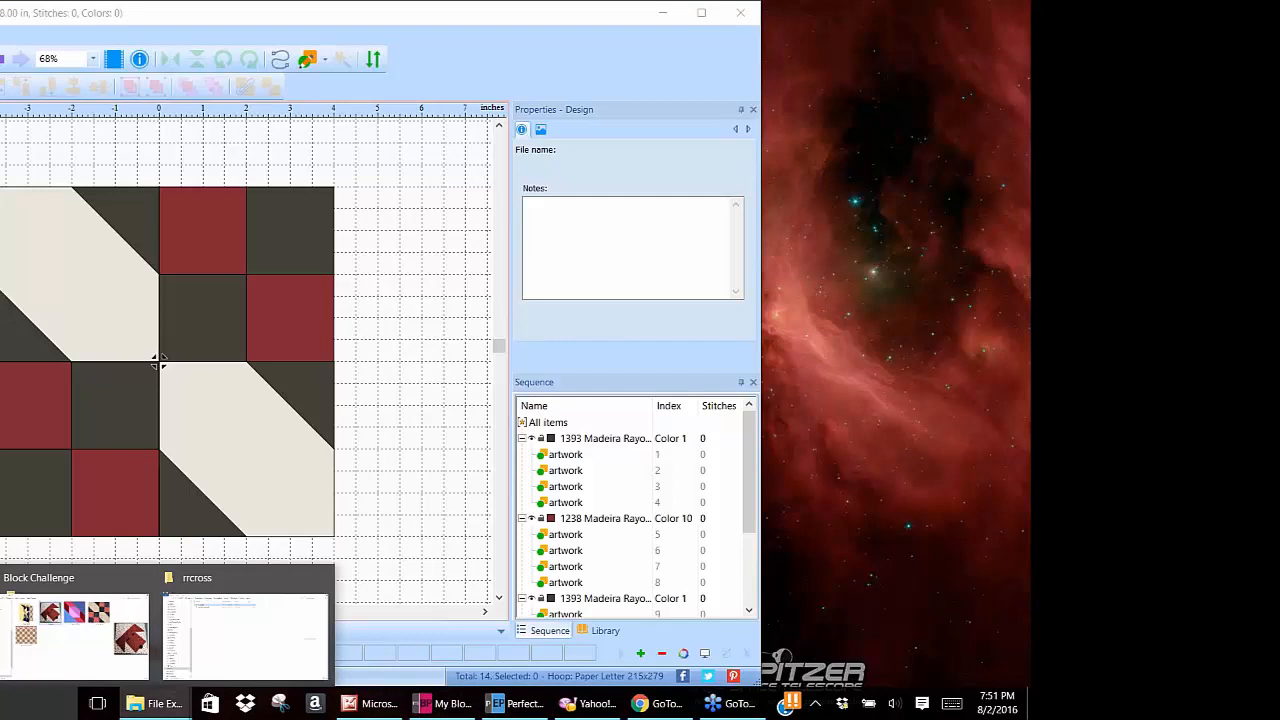
{"action": "key", "text": "super"}
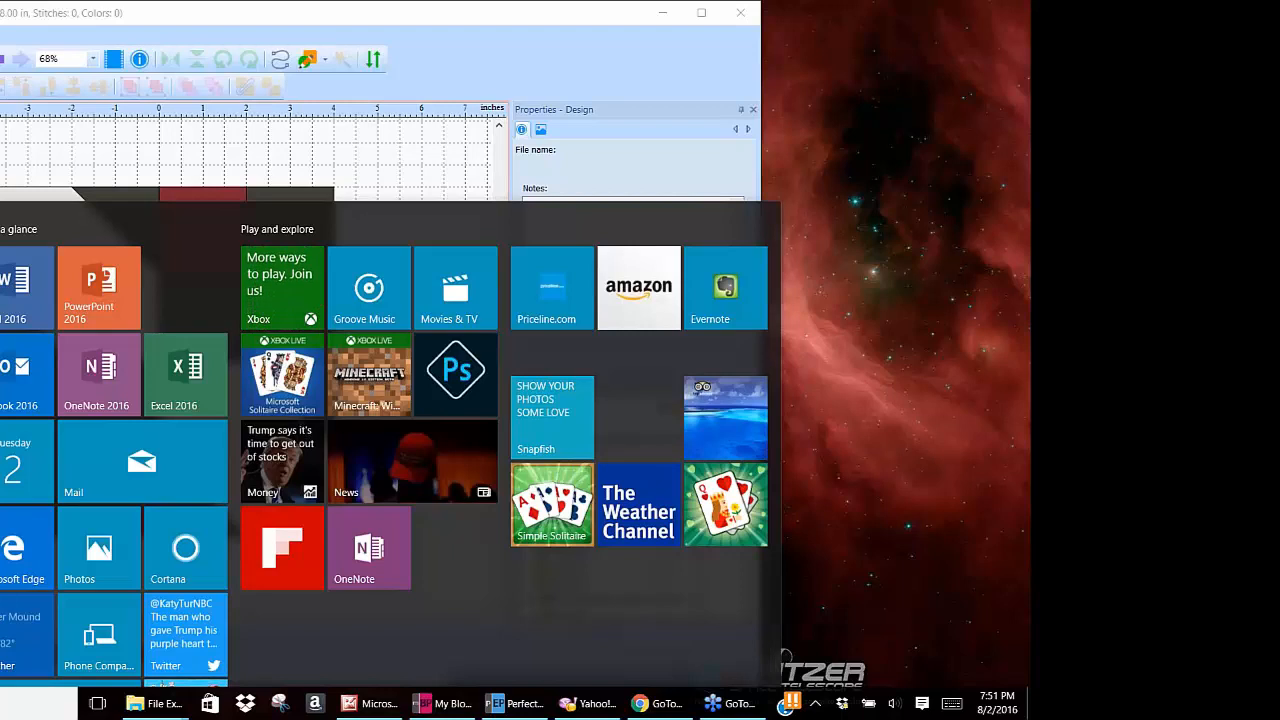
{"action": "key", "text": "Escape"}
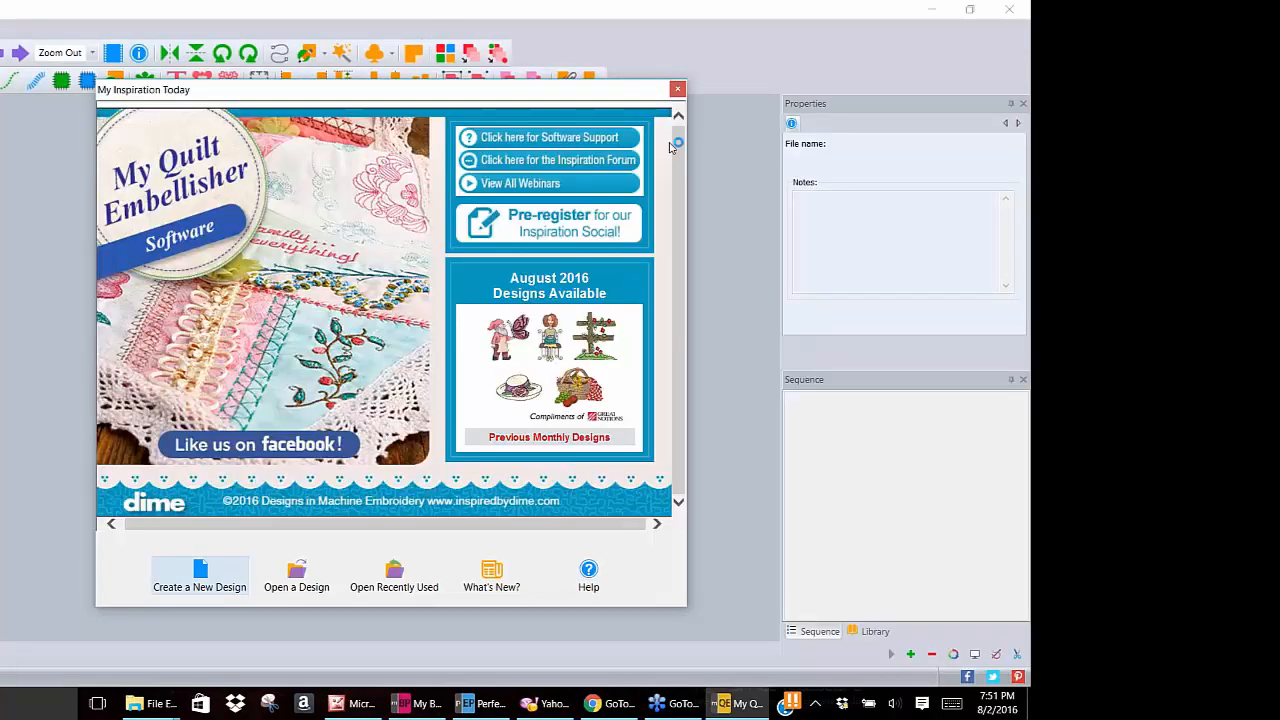
{"action": "left_click", "coordinate": [677, 88]}
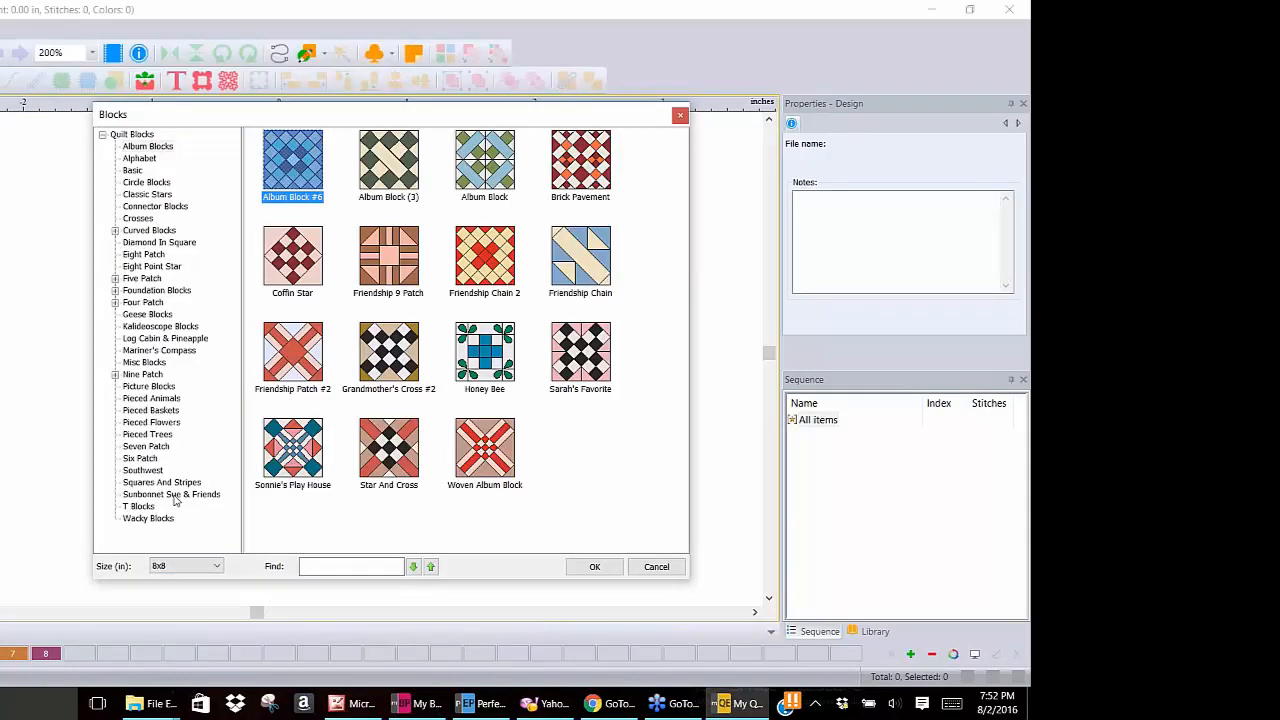
Look through the Blocks library for the custom block folder, refreshing the Alphabet folder and rechecking T Blocks, and close the library.
{"action": "left_click", "coordinate": [145, 509]}
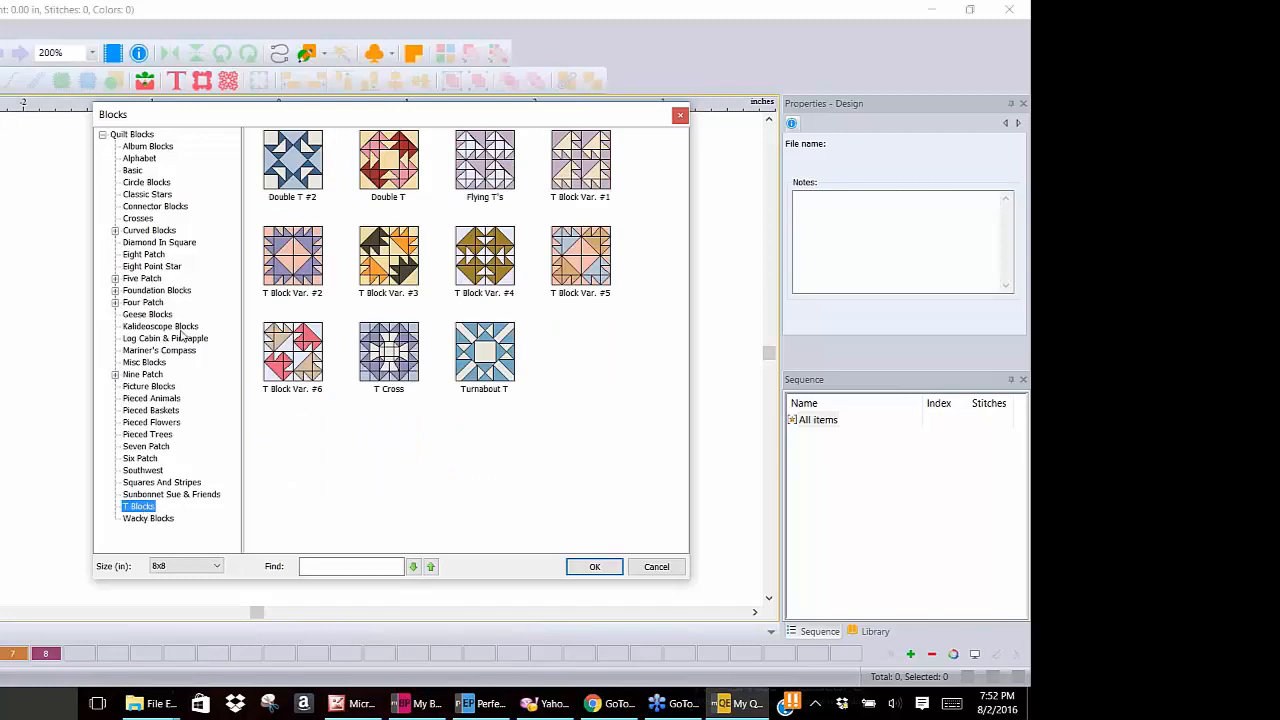
{"action": "right_click", "coordinate": [205, 157]}
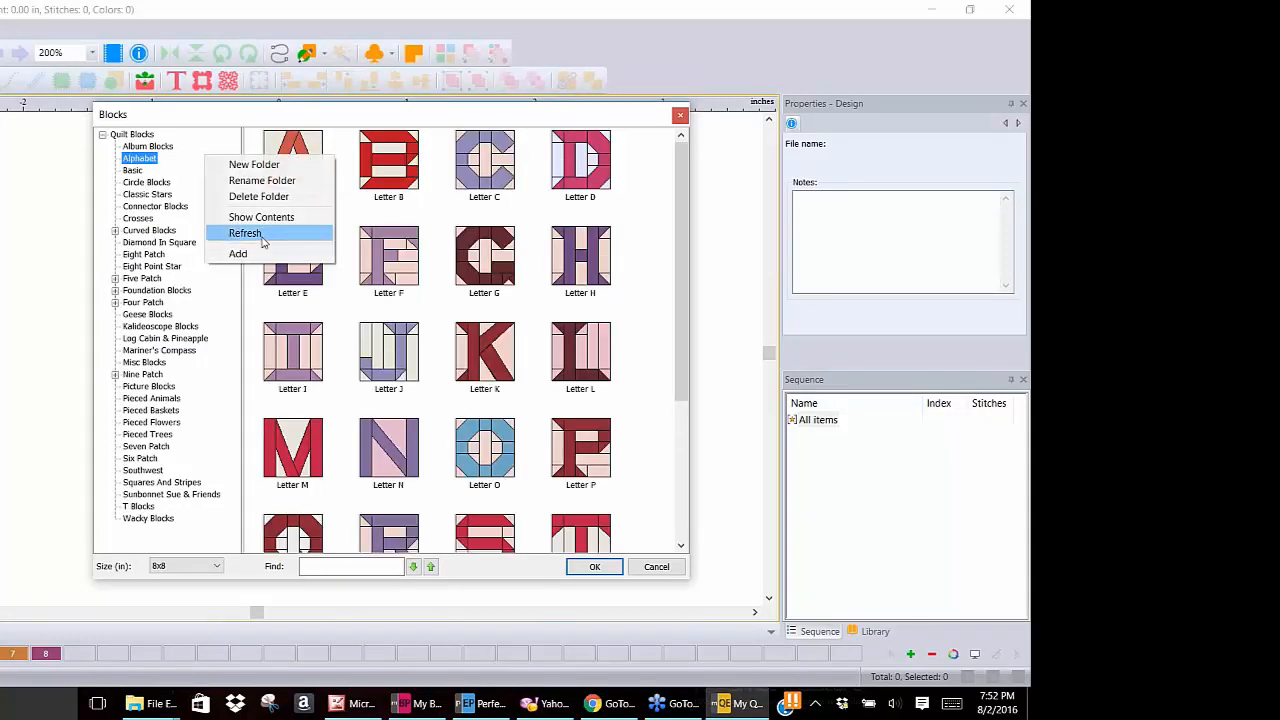
{"action": "left_click", "coordinate": [262, 238]}
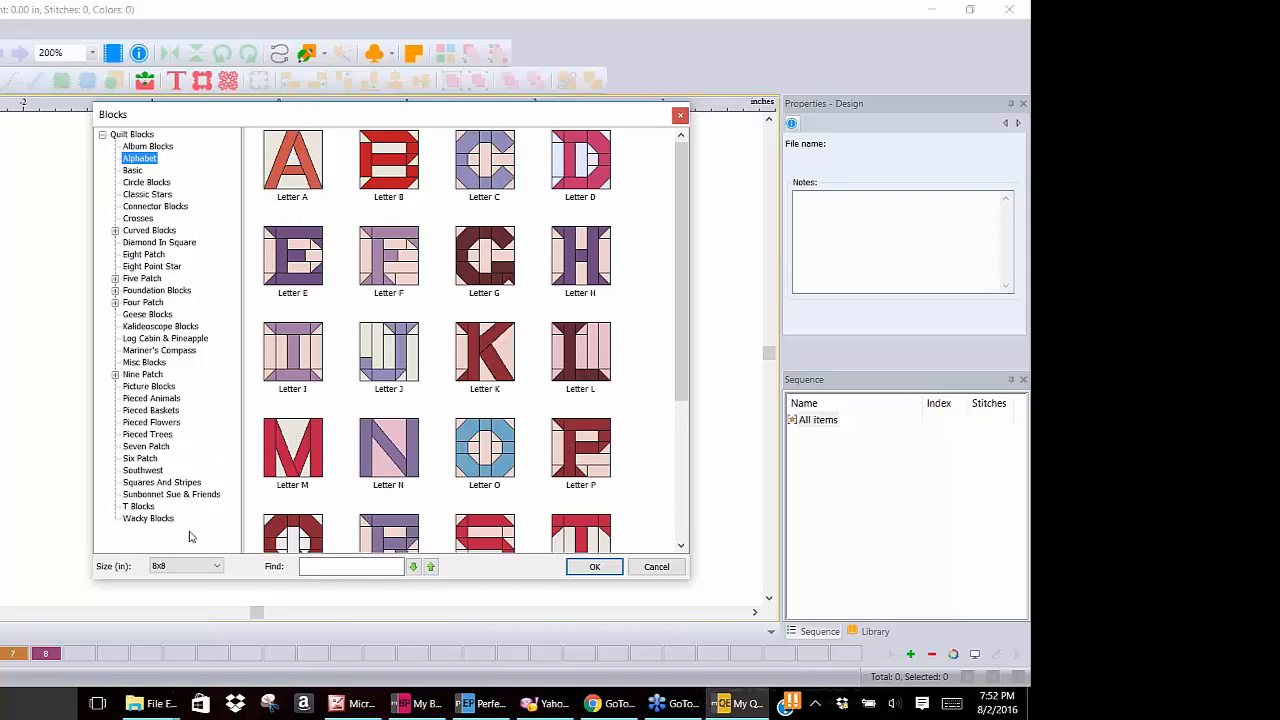
{"action": "left_click", "coordinate": [140, 507]}
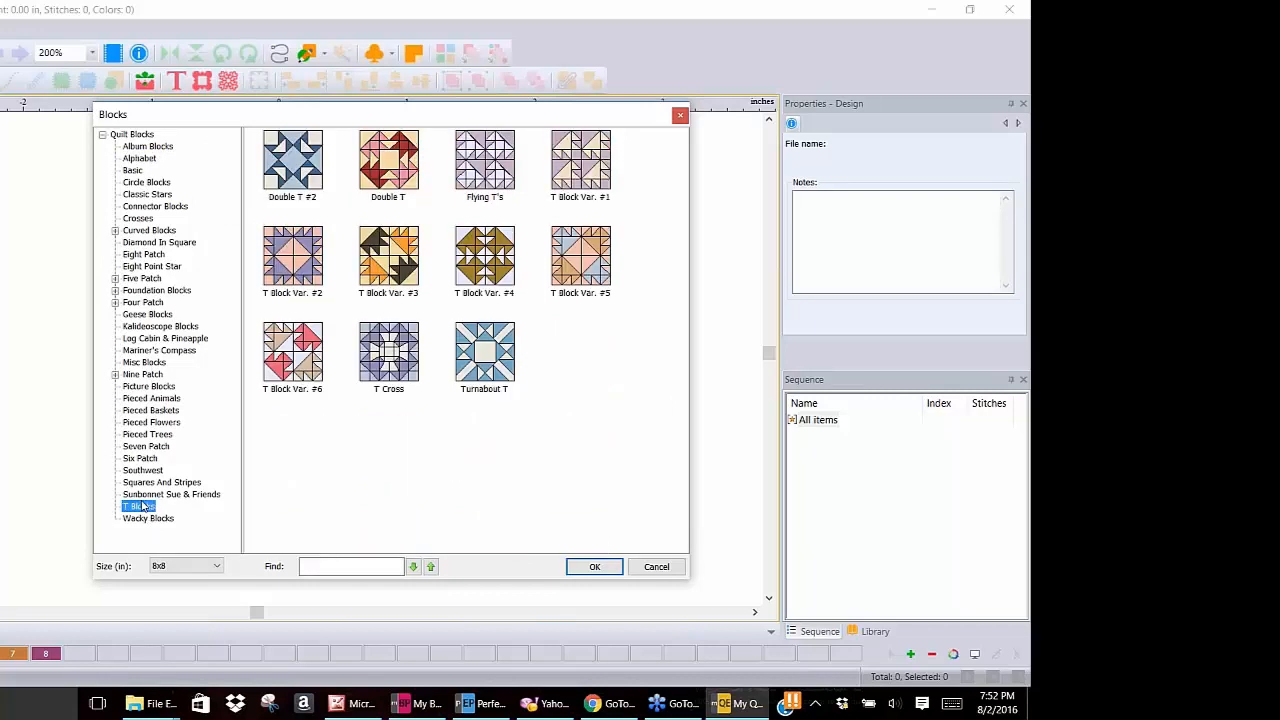
{"action": "left_click", "coordinate": [680, 117]}
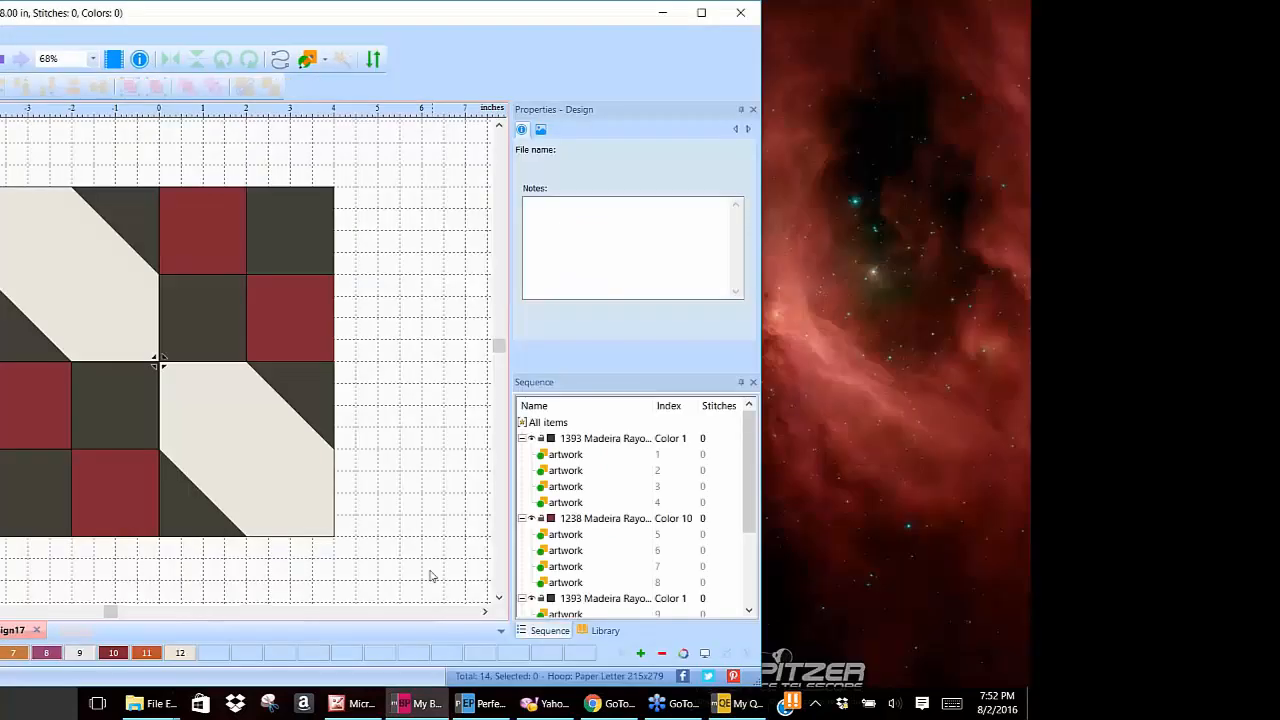
Switch to the Perfect Embroidery program, insert the saved Fourpatch block at 8x8 from the custom block folder, and deselect it.
{"action": "left_click", "coordinate": [470, 714]}
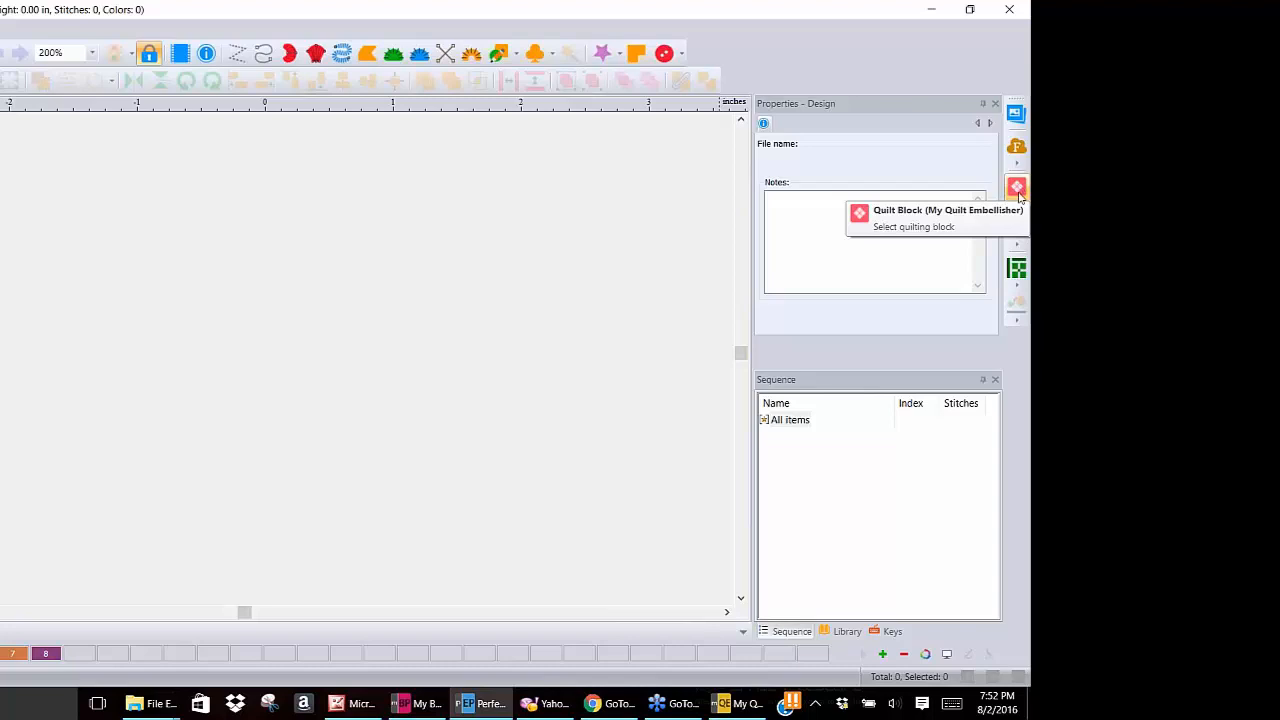
{"action": "left_click", "coordinate": [1016, 228]}
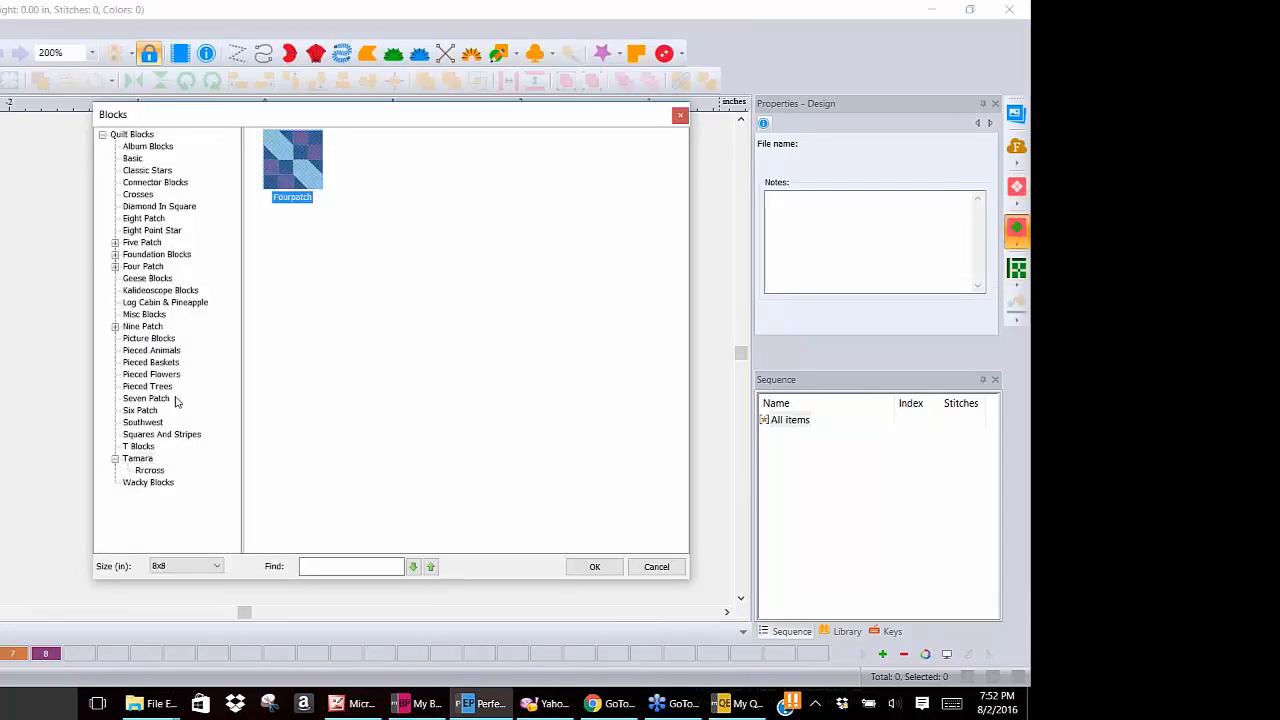
{"action": "left_click", "coordinate": [160, 472]}
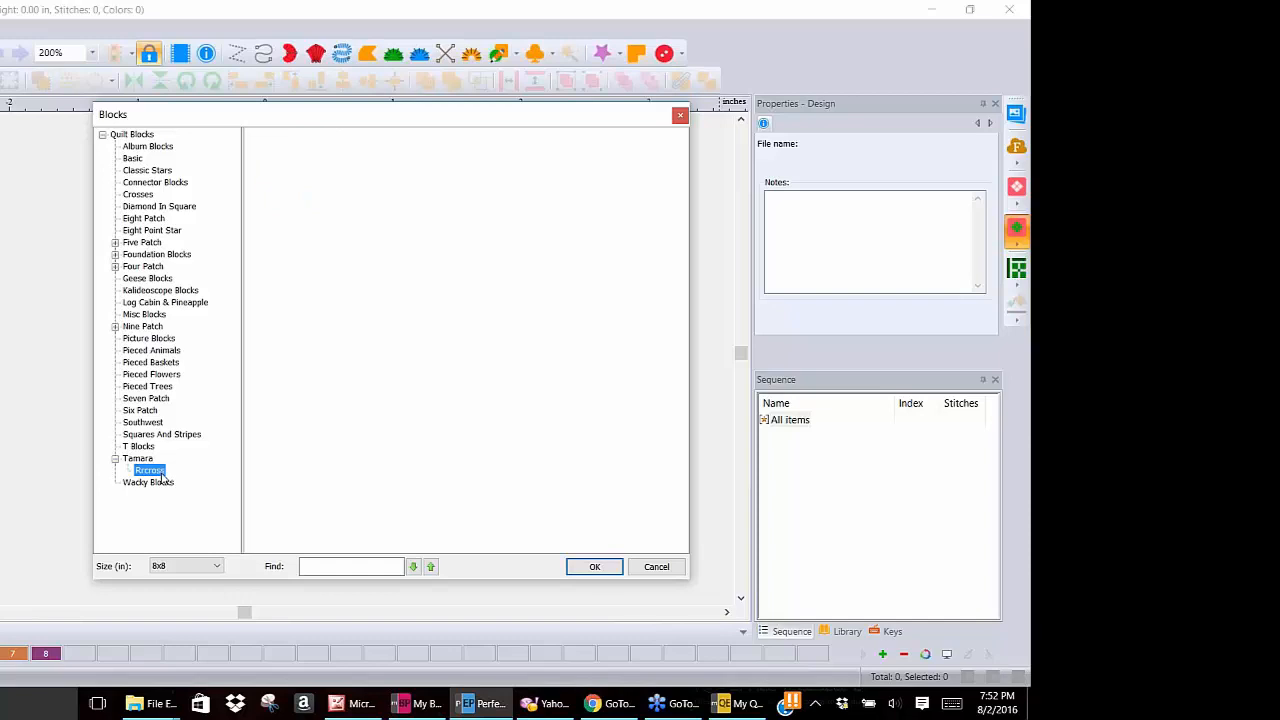
{"action": "left_click", "coordinate": [138, 460]}
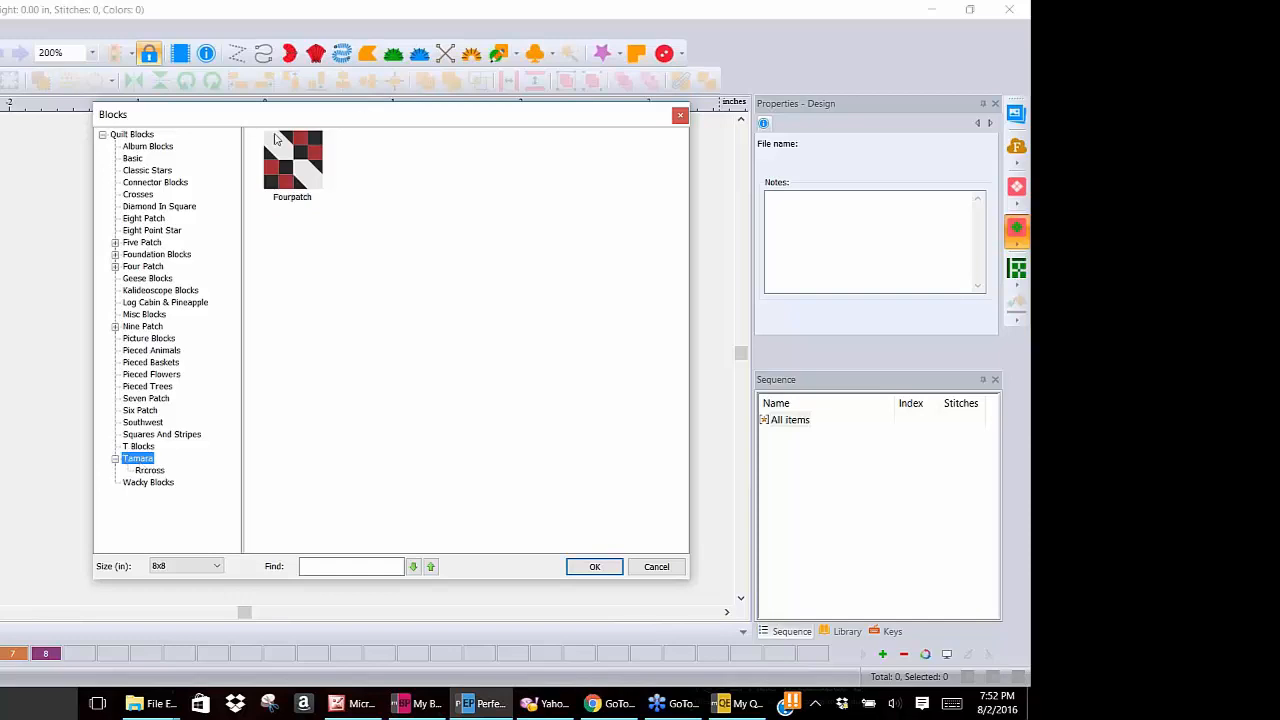
{"action": "left_click", "coordinate": [296, 157]}
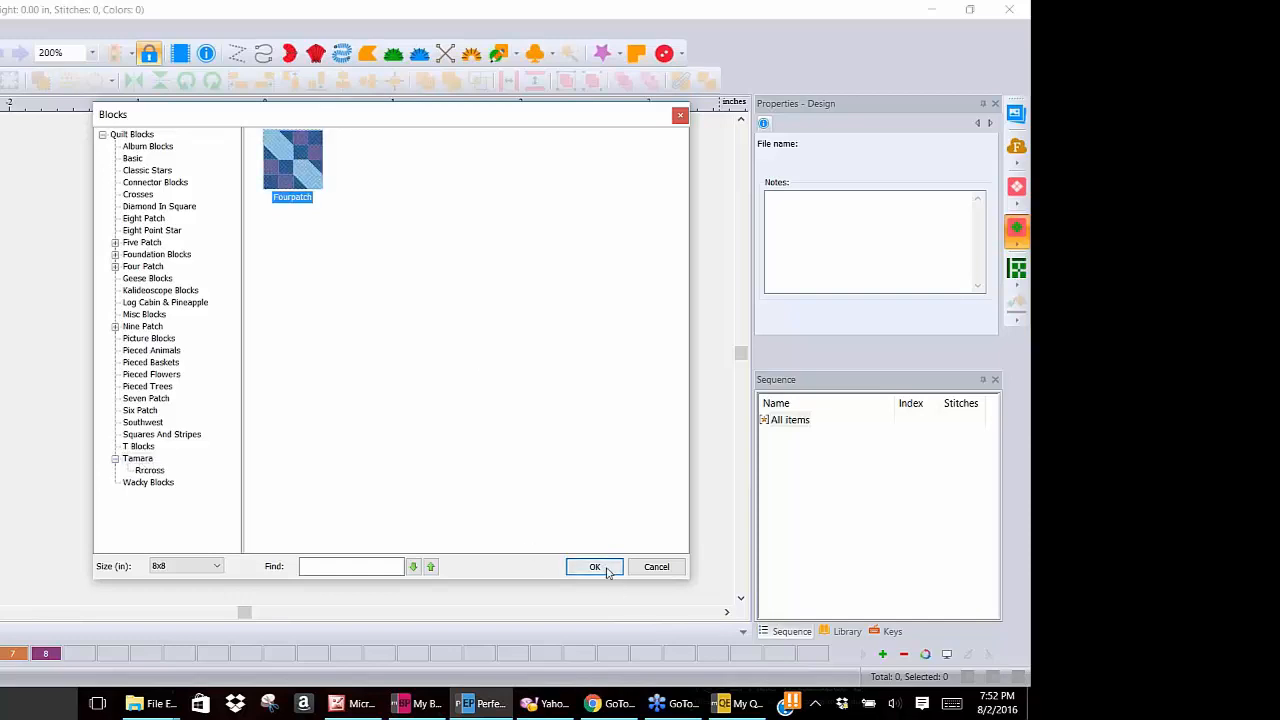
{"action": "left_click", "coordinate": [604, 568]}
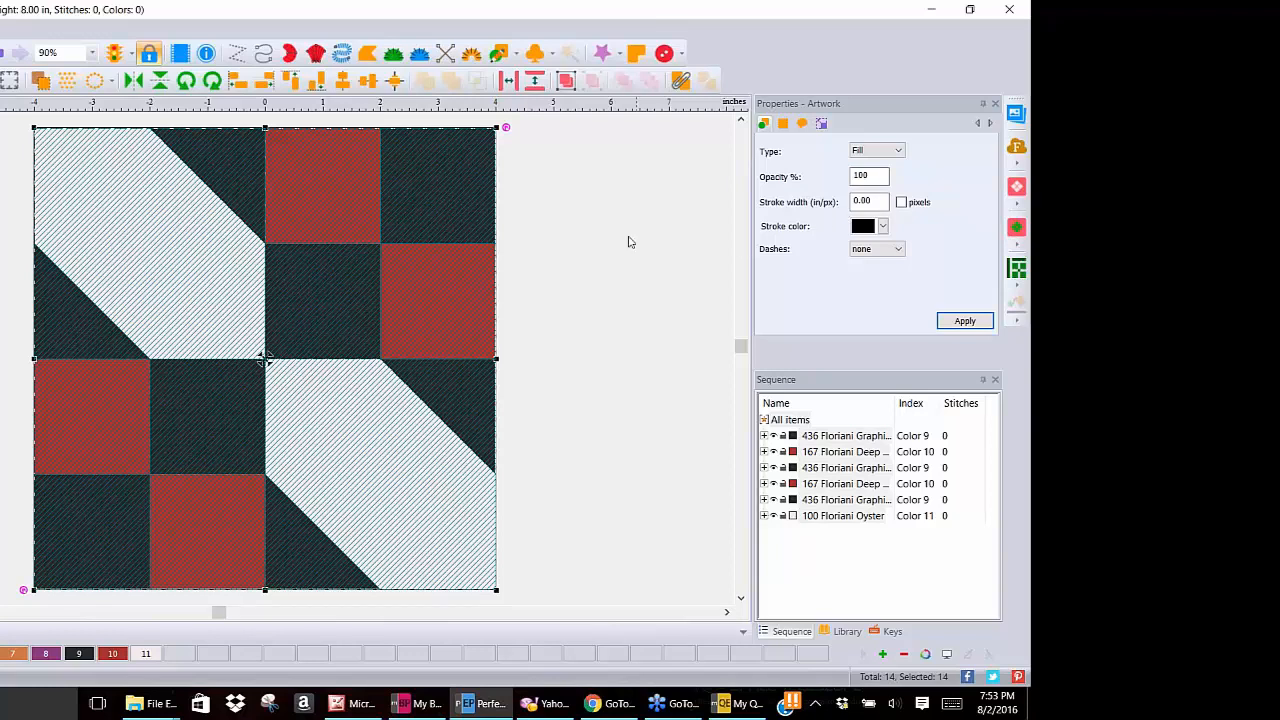
{"action": "left_click", "coordinate": [596, 265]}
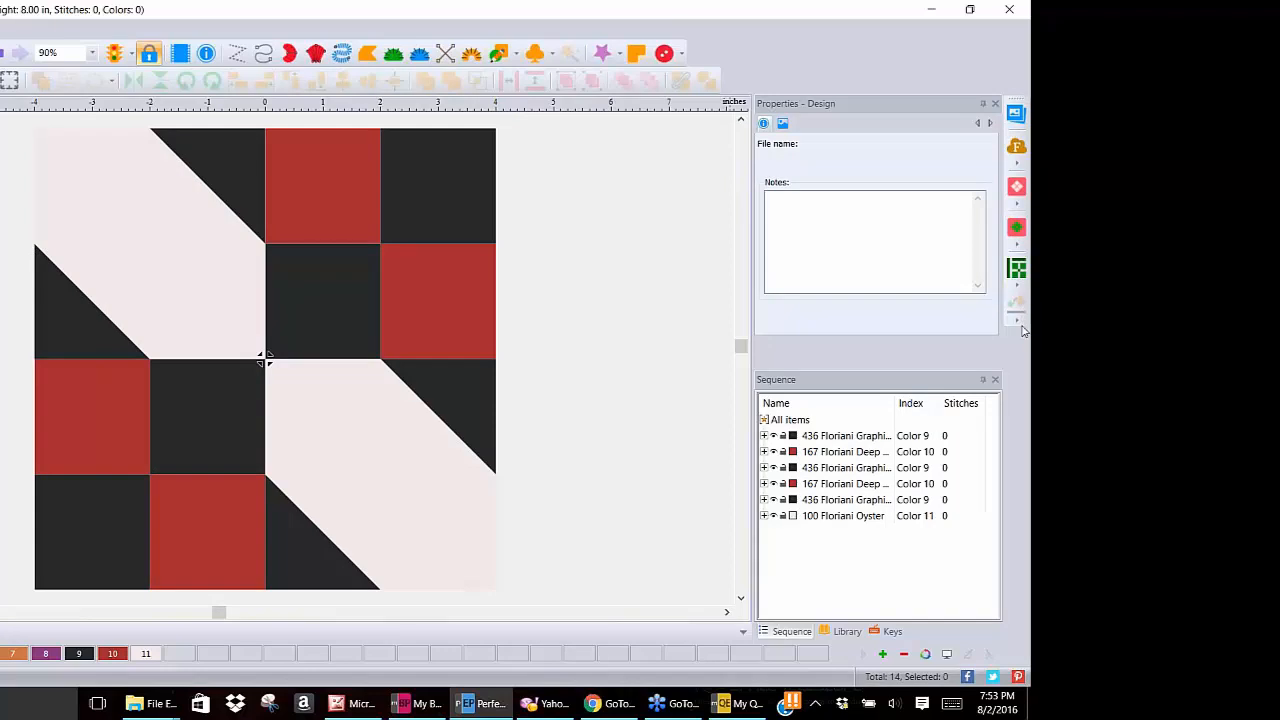
Look over the My Quilt Embellisher block library and its list of stitch and embellishment options.
{"action": "left_click", "coordinate": [1016, 187]}
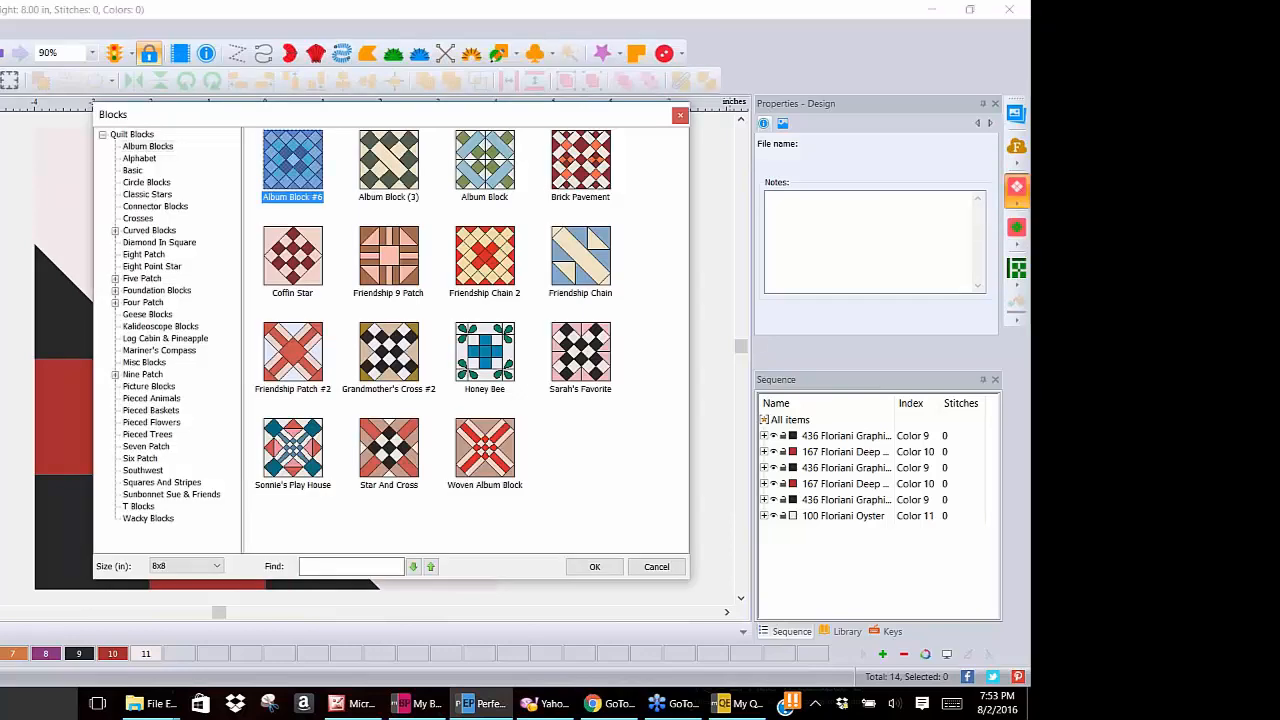
{"action": "left_click", "coordinate": [680, 115]}
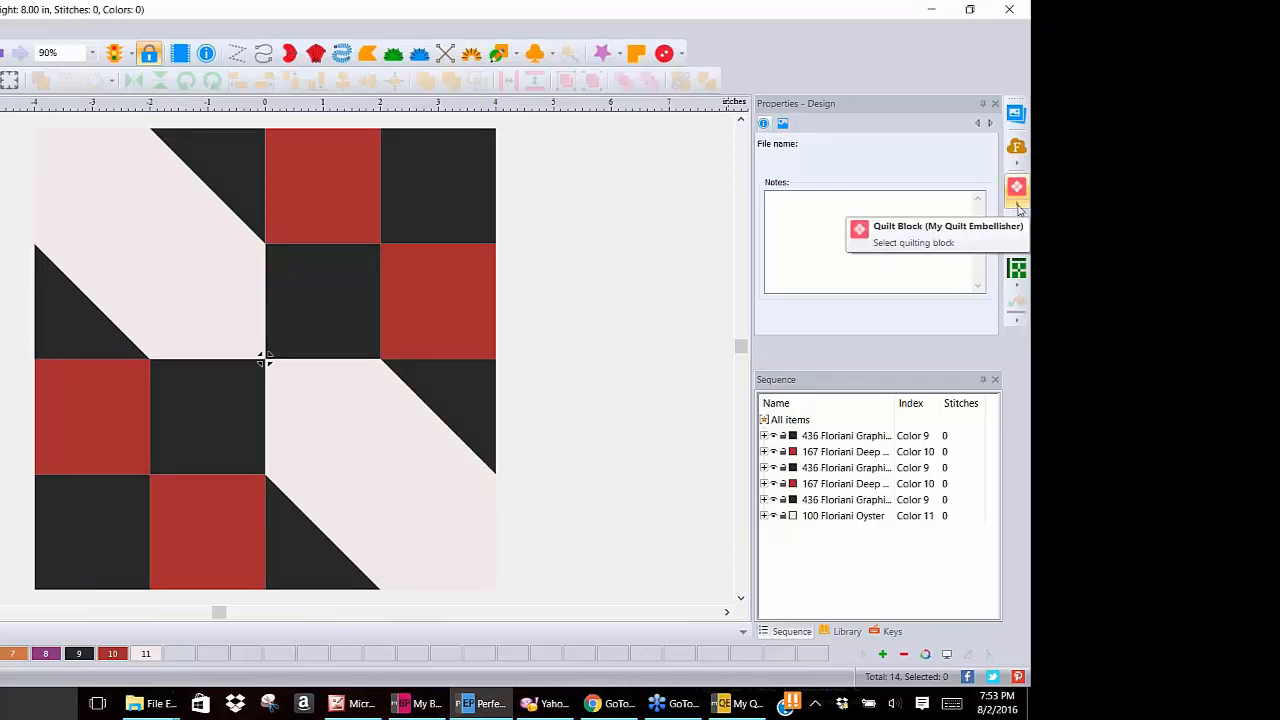
{"action": "left_click", "coordinate": [1018, 207]}
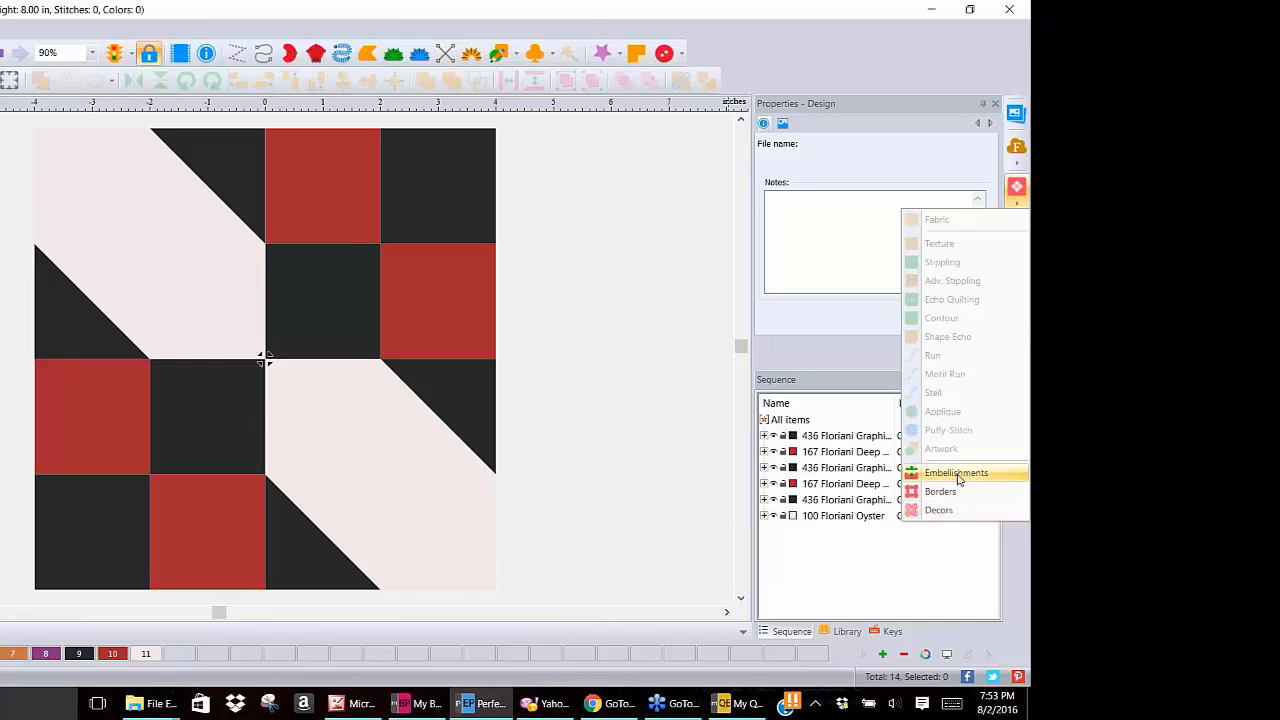
{"action": "left_click", "coordinate": [958, 476]}
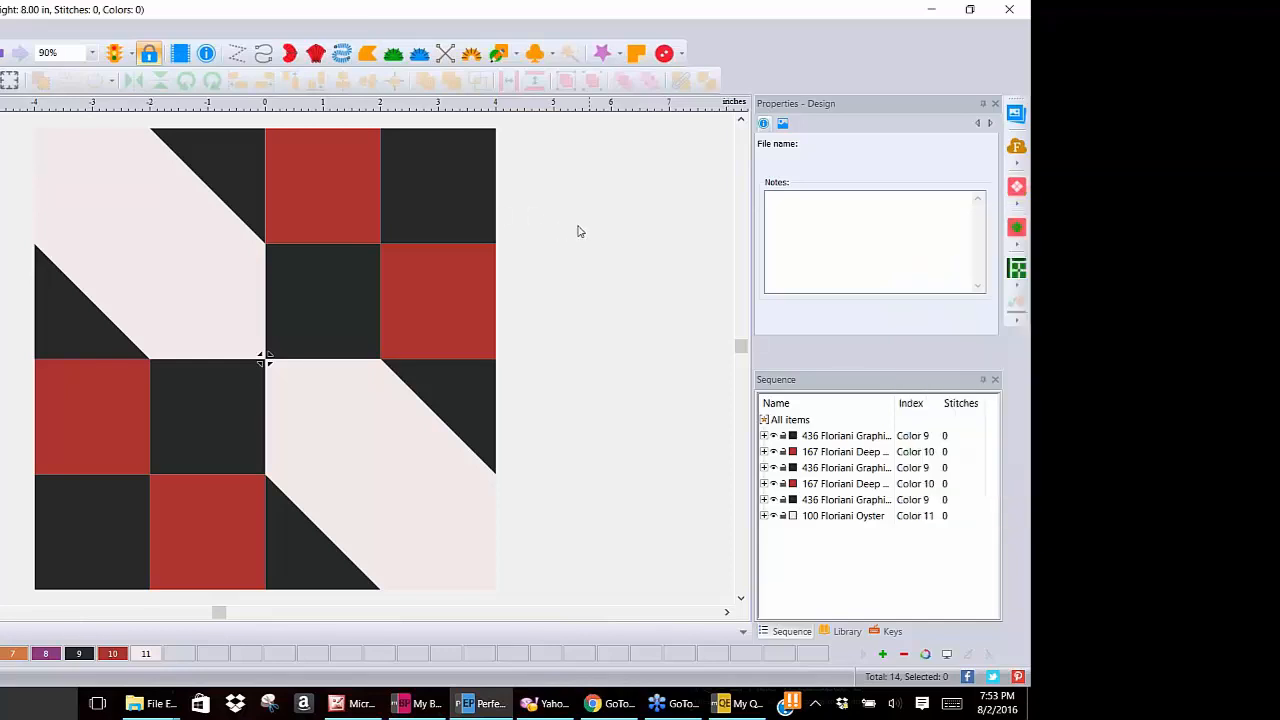
Select both cream pieces of the block and convert them to a motif fill with pattern 103.
{"action": "left_click", "coordinate": [809, 452]}
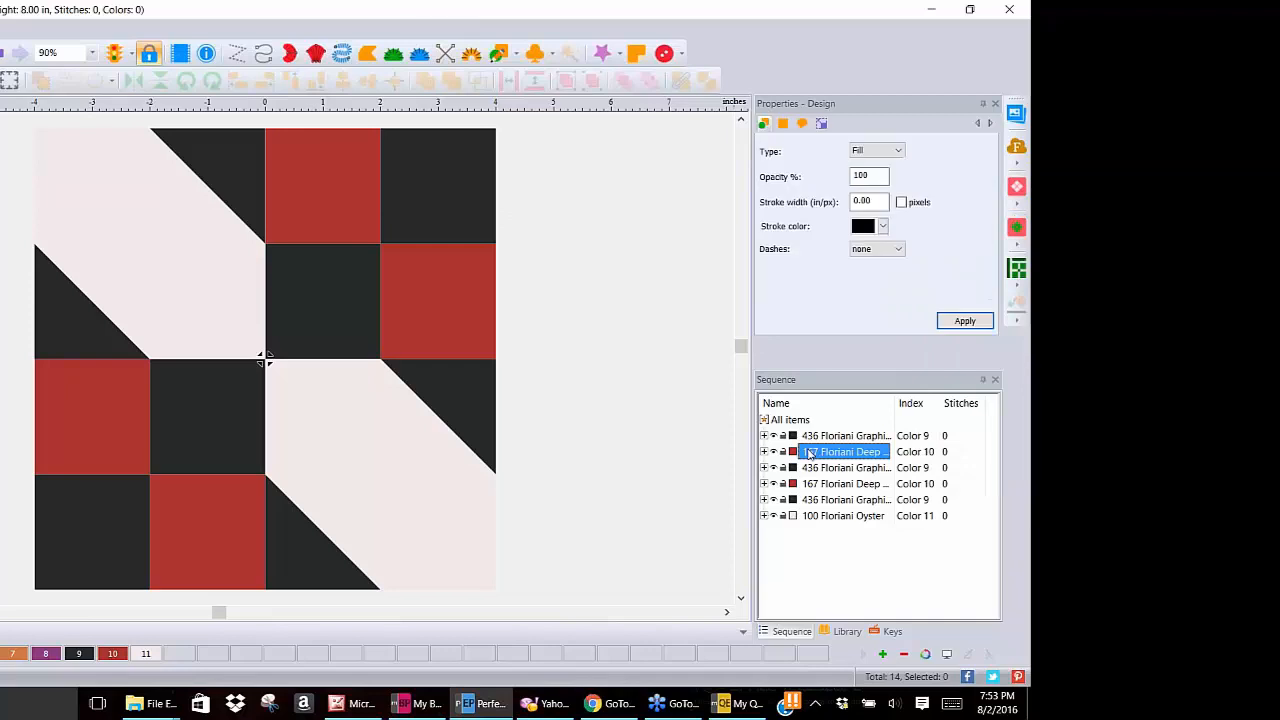
{"action": "left_click", "coordinate": [185, 248]}
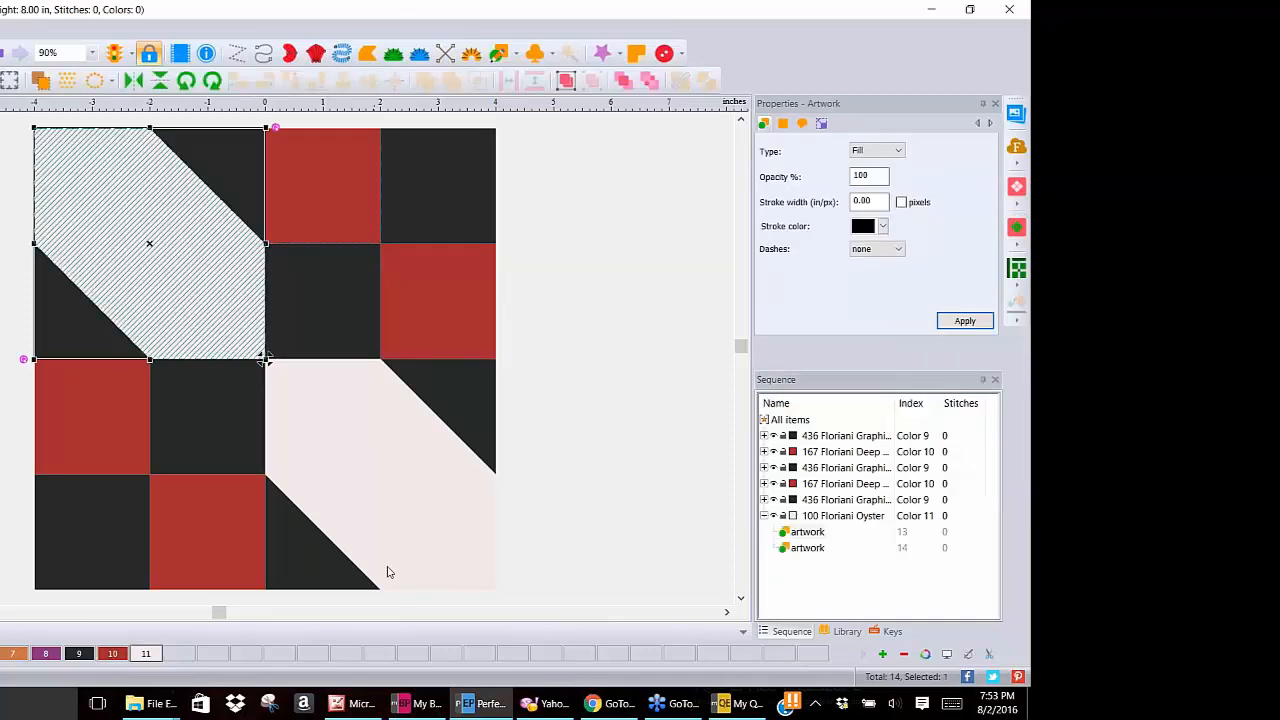
{"action": "left_click", "coordinate": [335, 452], "text": "shift"}
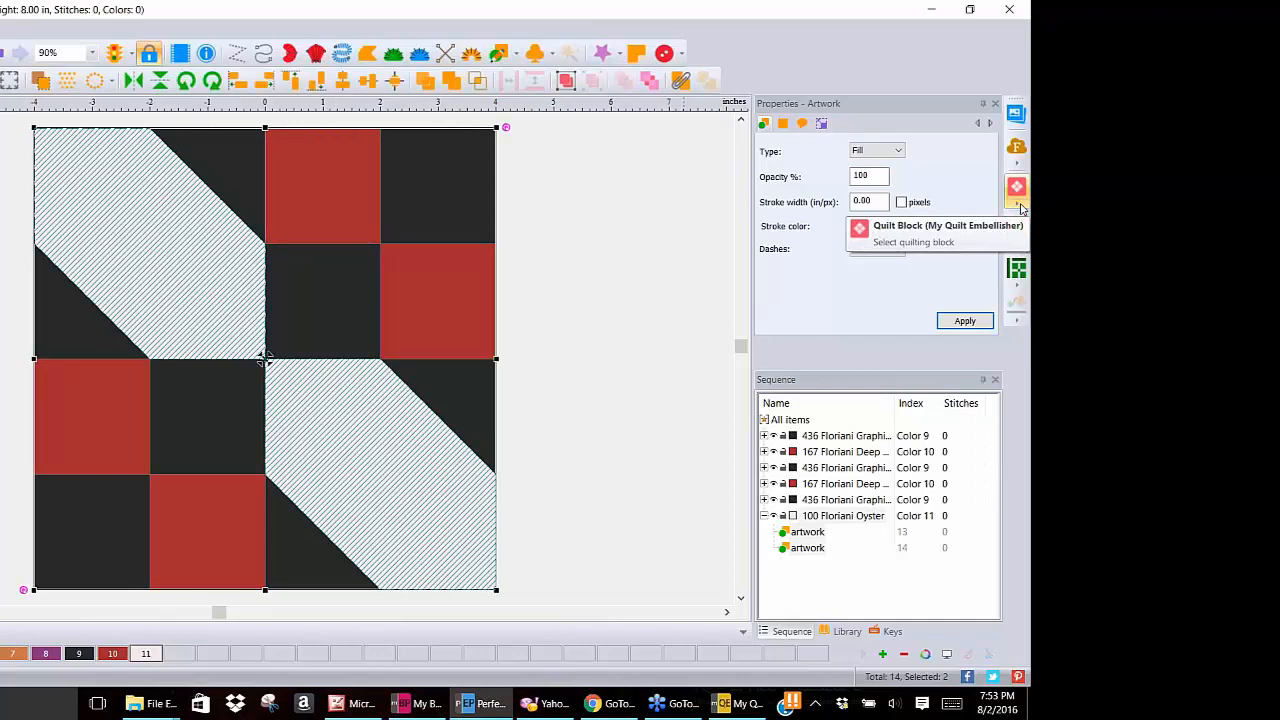
{"action": "left_click", "coordinate": [1021, 206]}
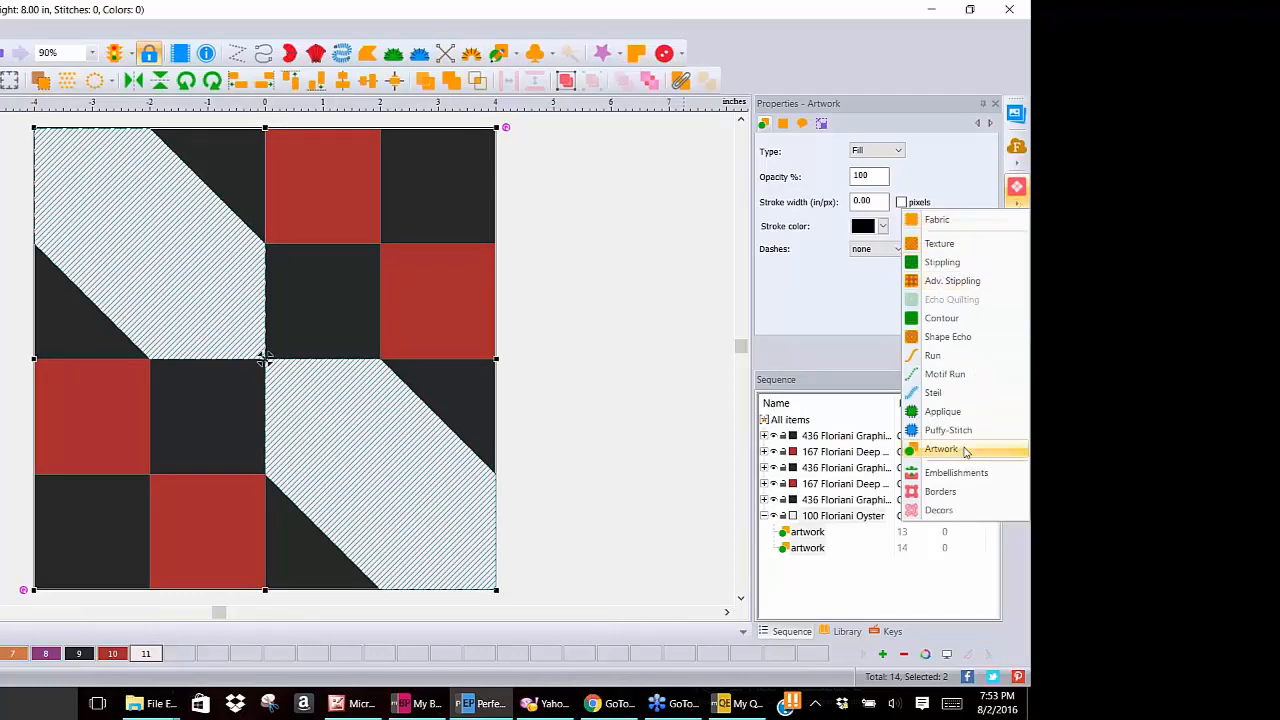
{"action": "left_click", "coordinate": [938, 245]}
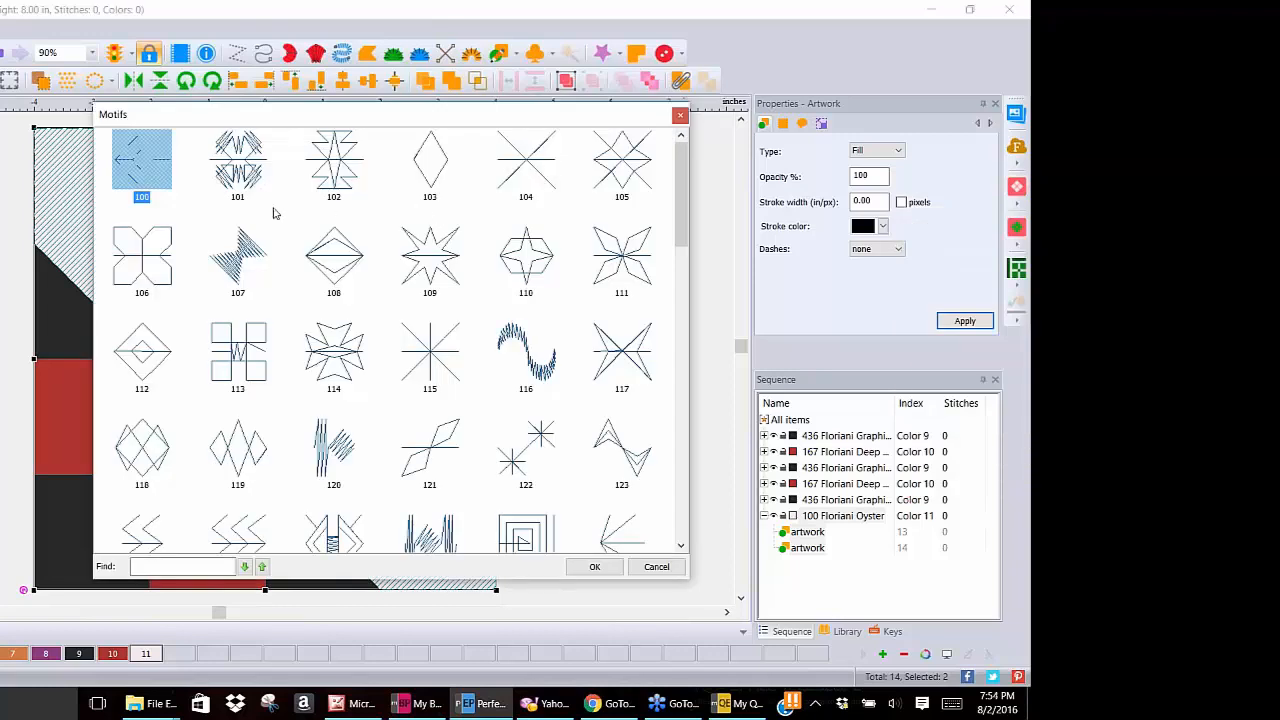
{"action": "left_click", "coordinate": [446, 151]}
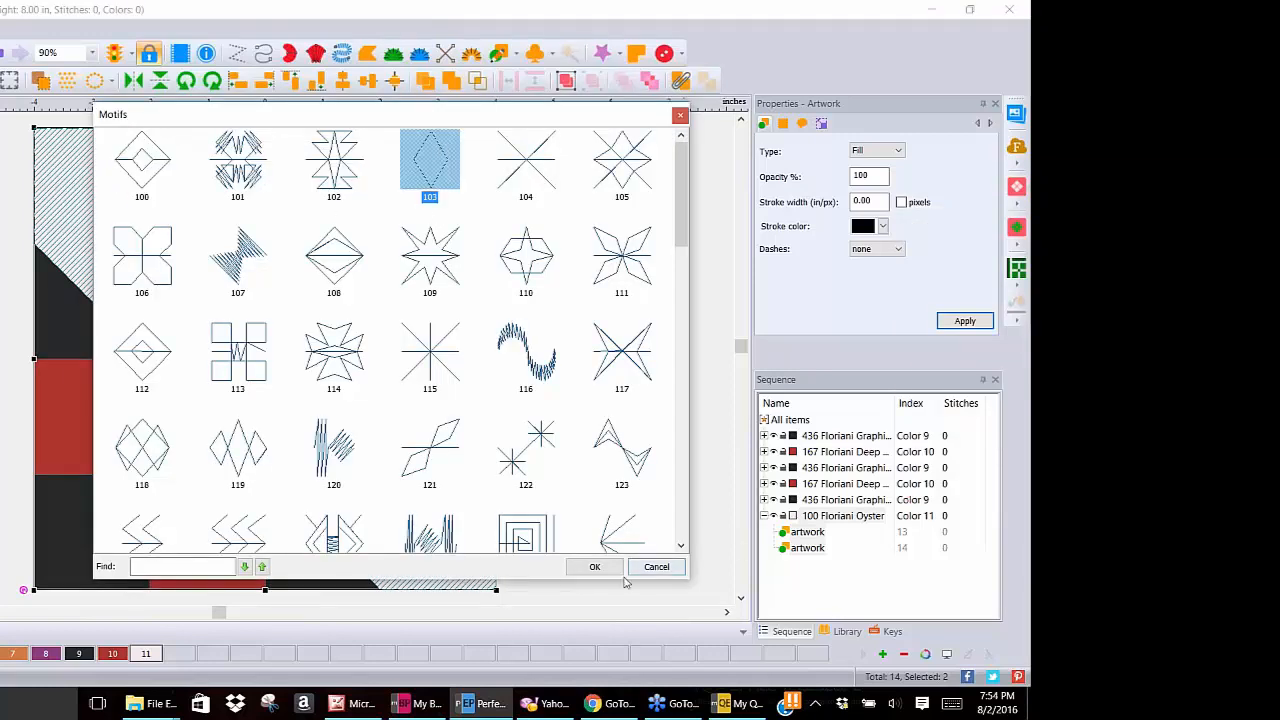
{"action": "left_click", "coordinate": [594, 566]}
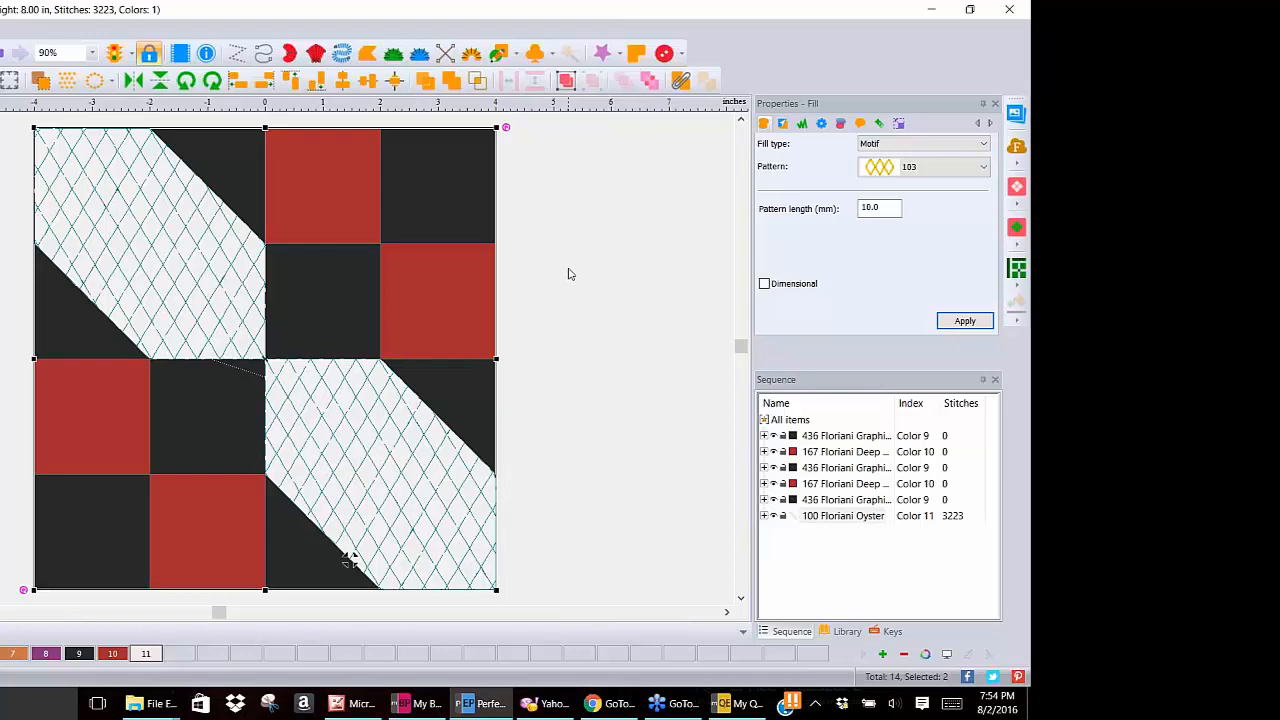
Switch back to My Block Piecer and save the block as tryagain in Quilt Block (BLK) format.
{"action": "left_click", "coordinate": [421, 711]}
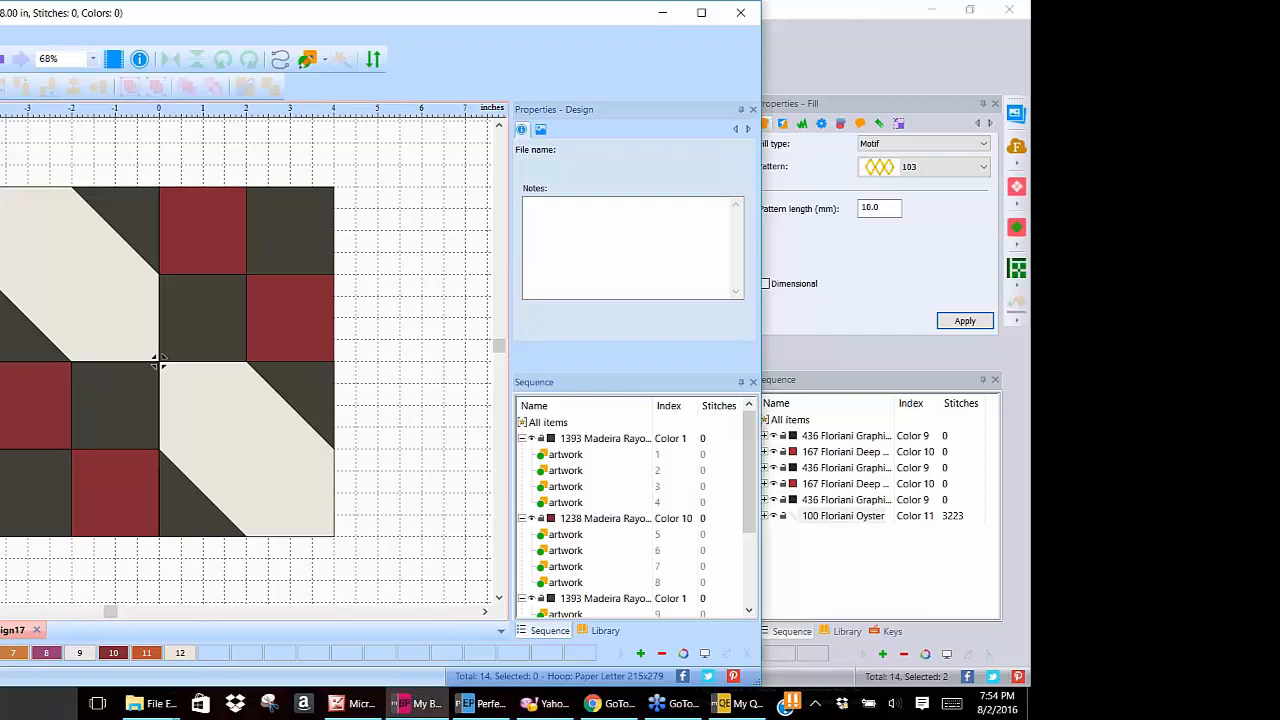
{"action": "key", "text": "ctrl+s"}
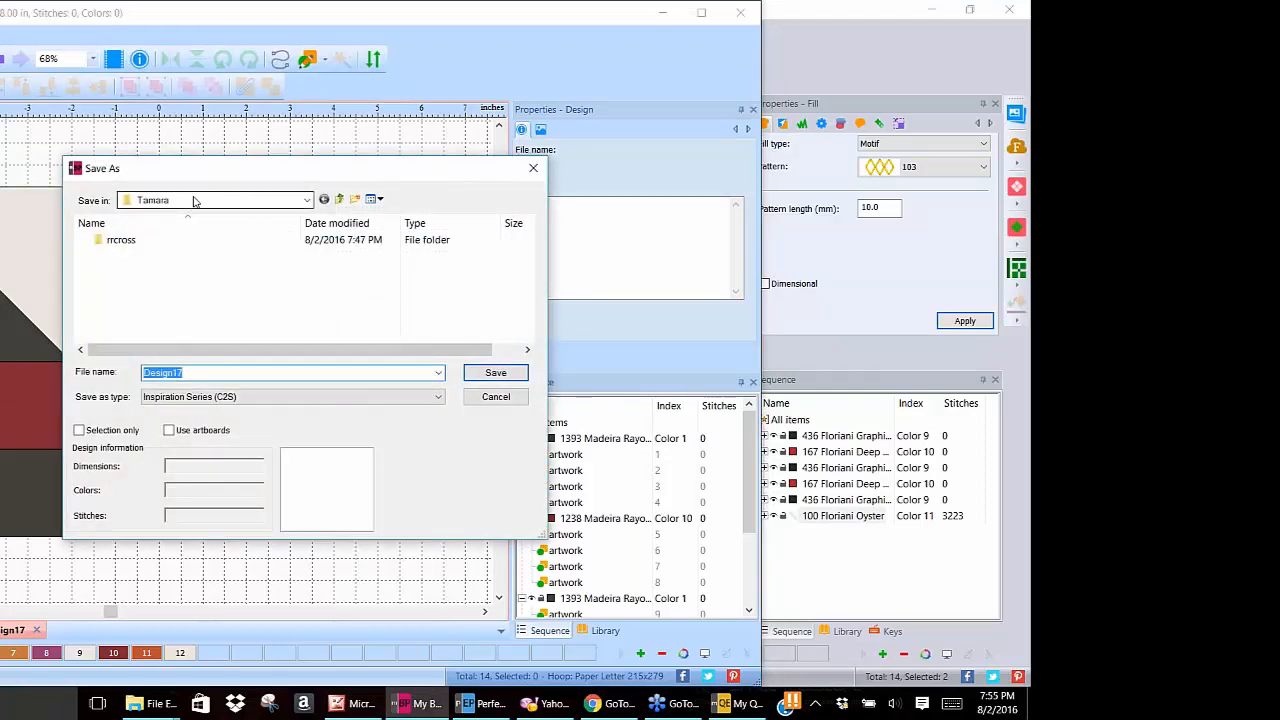
{"action": "left_click", "coordinate": [268, 398]}
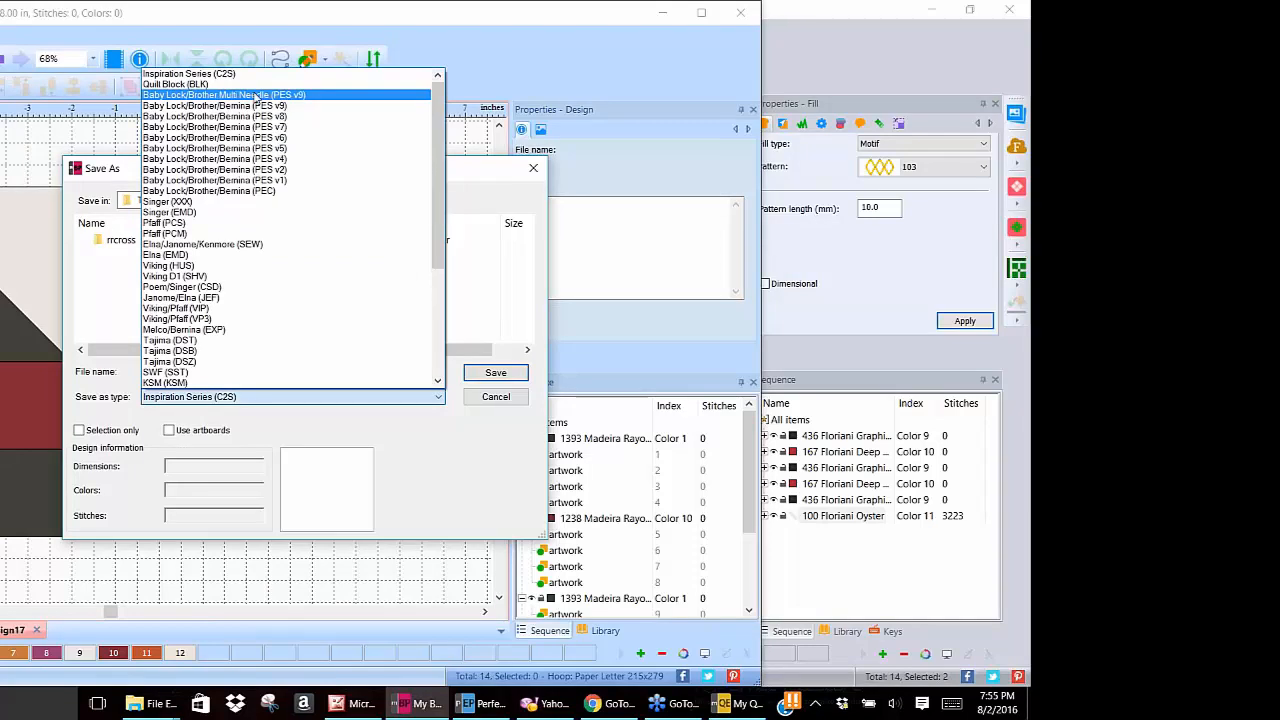
{"action": "left_click", "coordinate": [253, 85]}
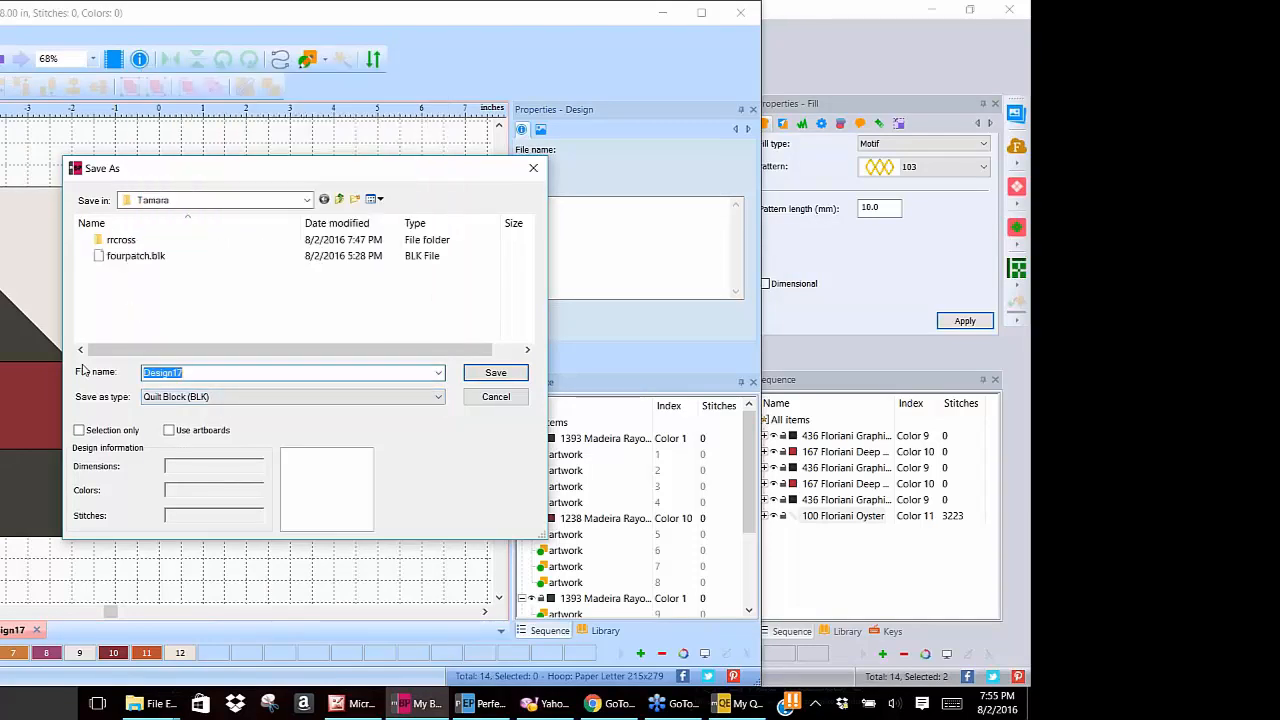
{"action": "type", "text": "tryagain"}
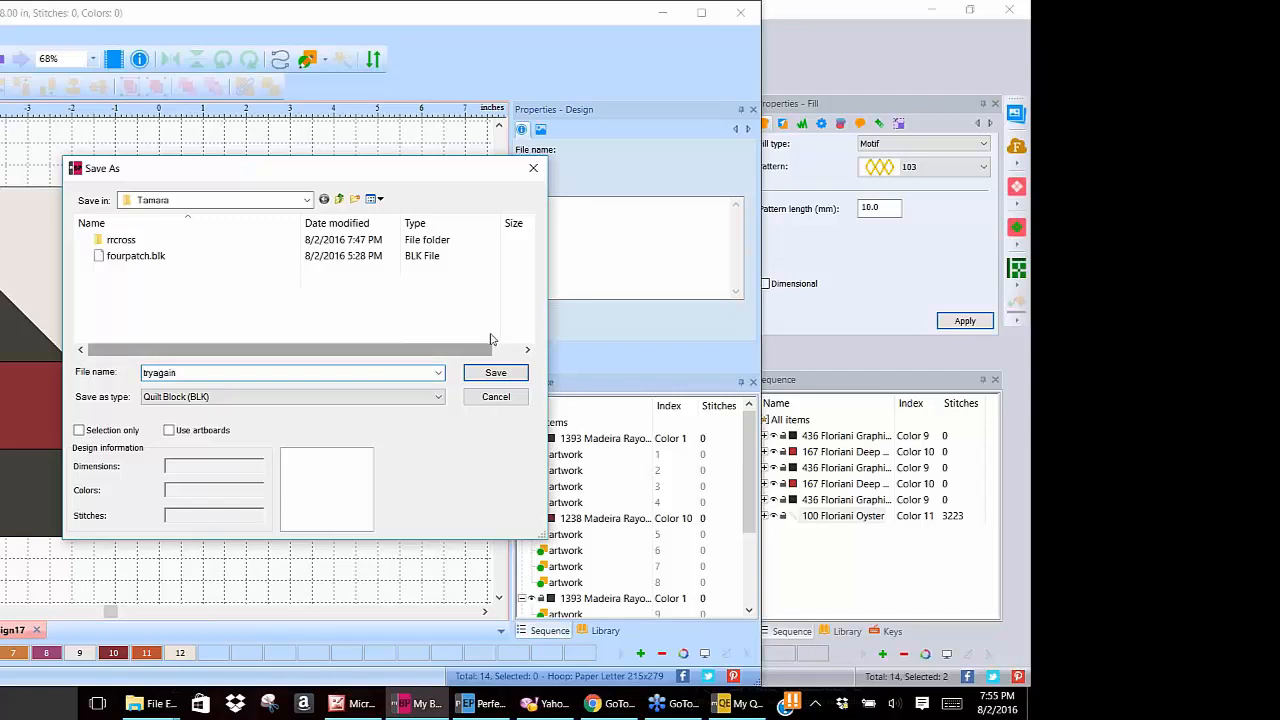
{"action": "left_click", "coordinate": [495, 372]}
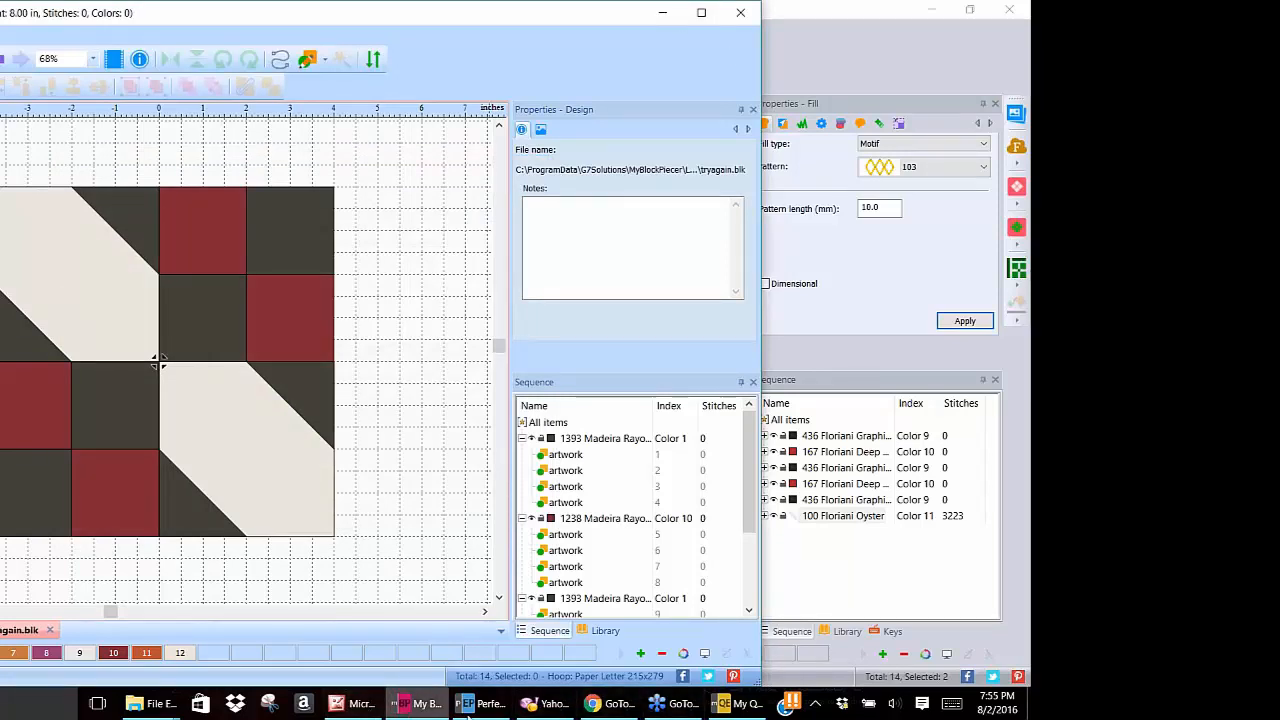
Switch to My Quilt Embellisher, refresh the block library's folder list to look for the custom blocks, and close the library and program window.
{"action": "left_click", "coordinate": [740, 704]}
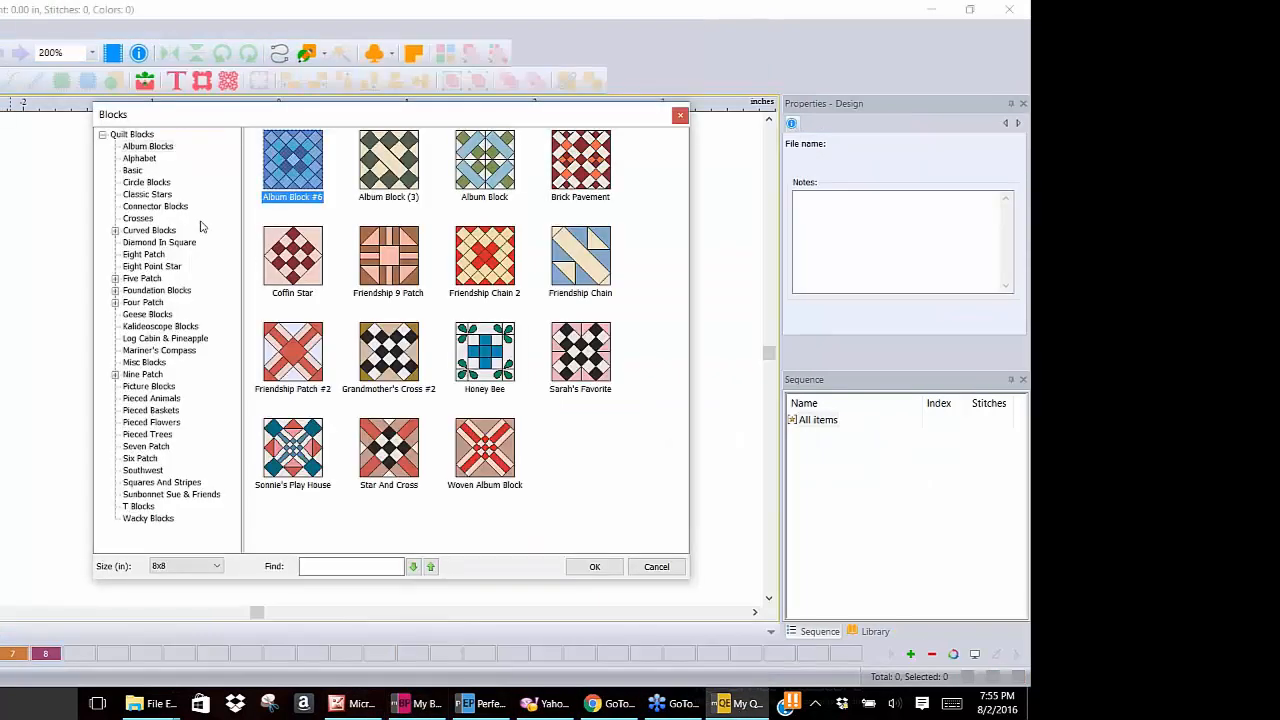
{"action": "right_click", "coordinate": [209, 226]}
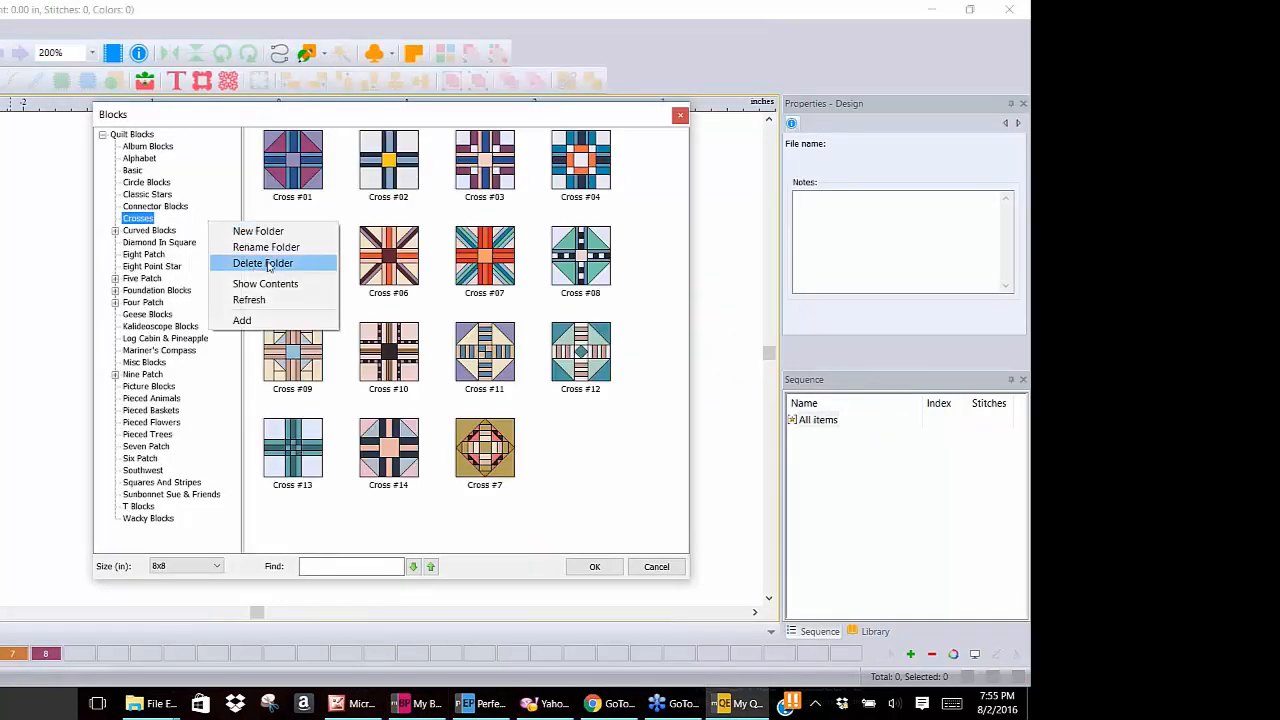
{"action": "left_click", "coordinate": [281, 300]}
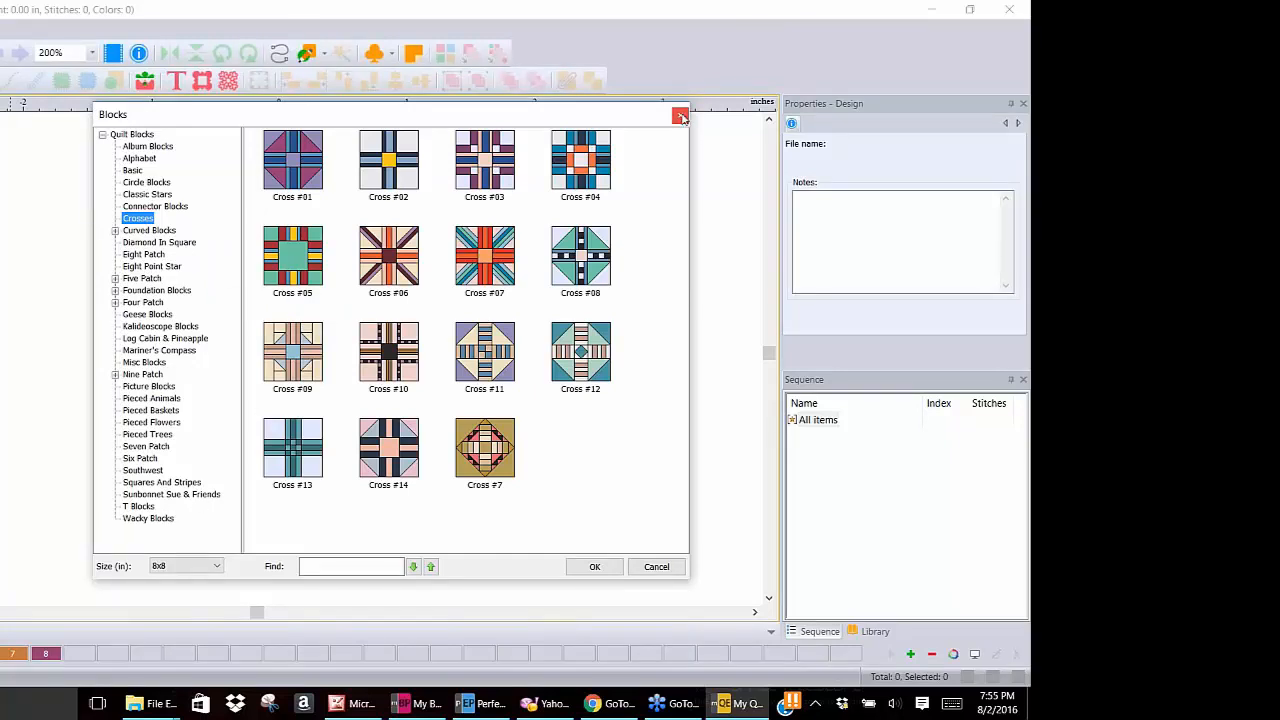
{"action": "left_click", "coordinate": [140, 134]}
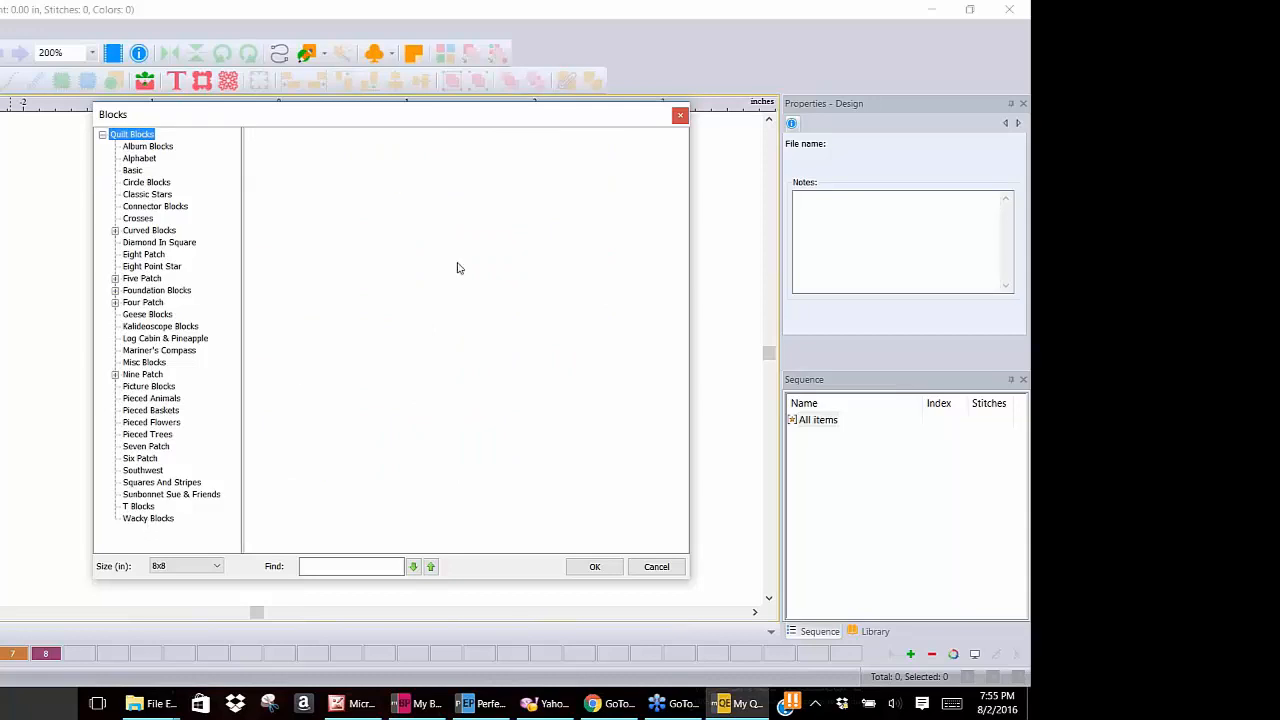
{"action": "left_click", "coordinate": [680, 115]}
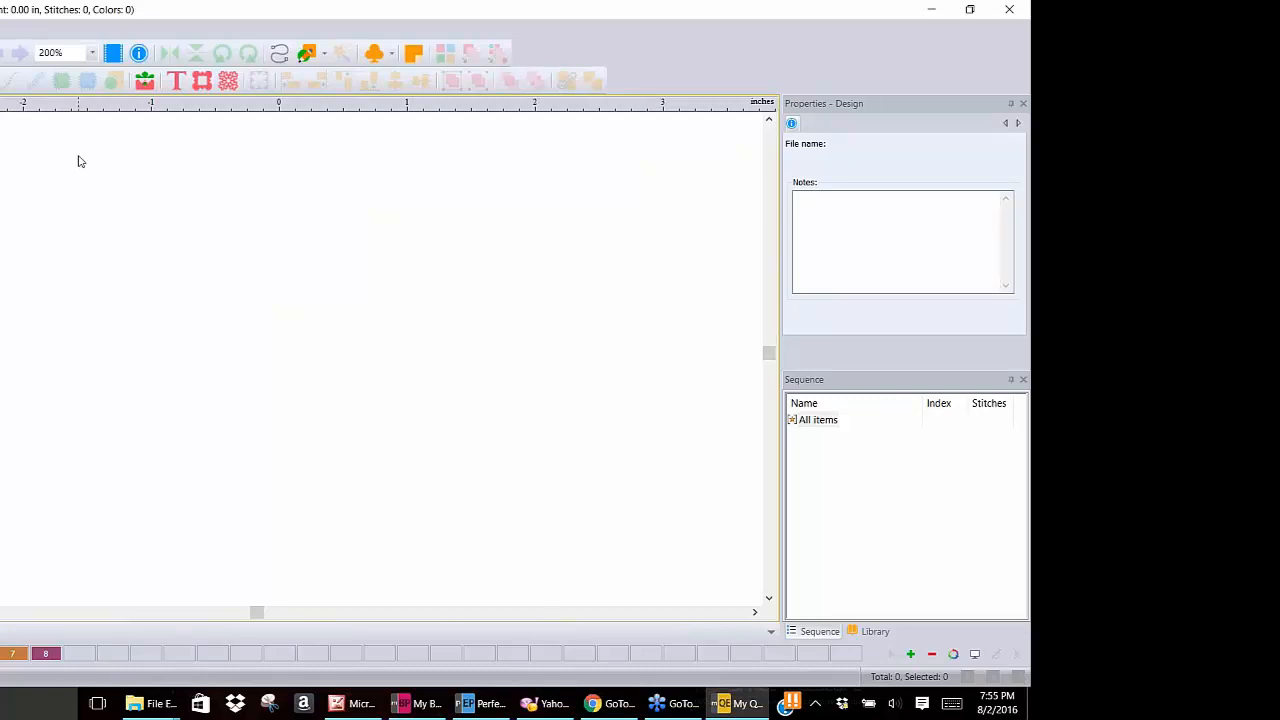
{"action": "left_click", "coordinate": [930, 13]}
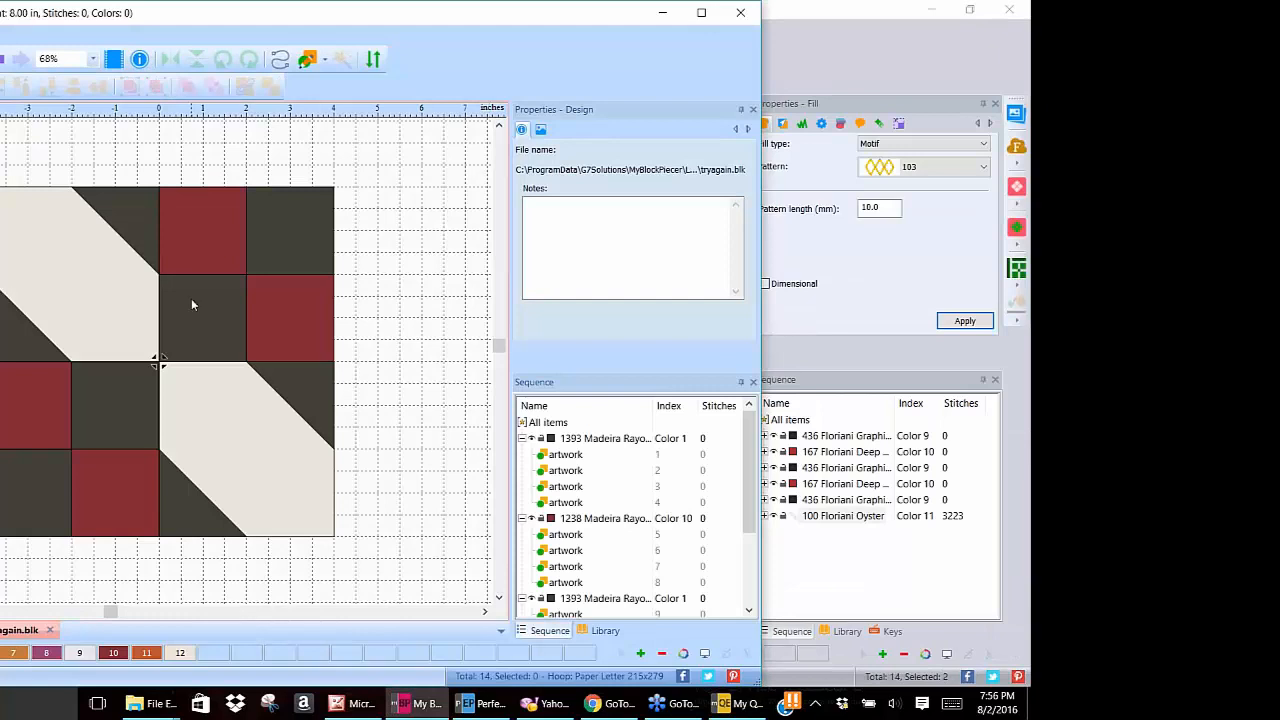
Return to Perfect Embroidery, select the entire block, and set up a Repeat of 3 across and 4 down.
{"action": "left_click", "coordinate": [661, 13]}
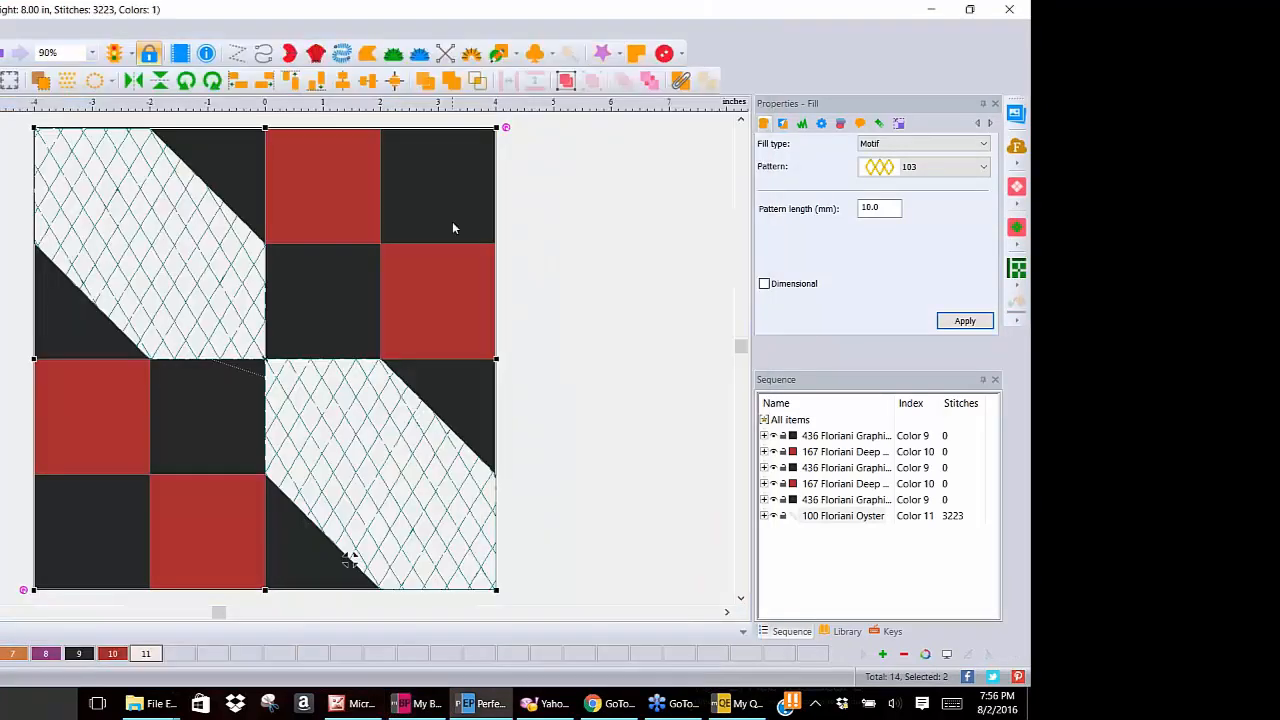
{"action": "left_click", "coordinate": [669, 289]}
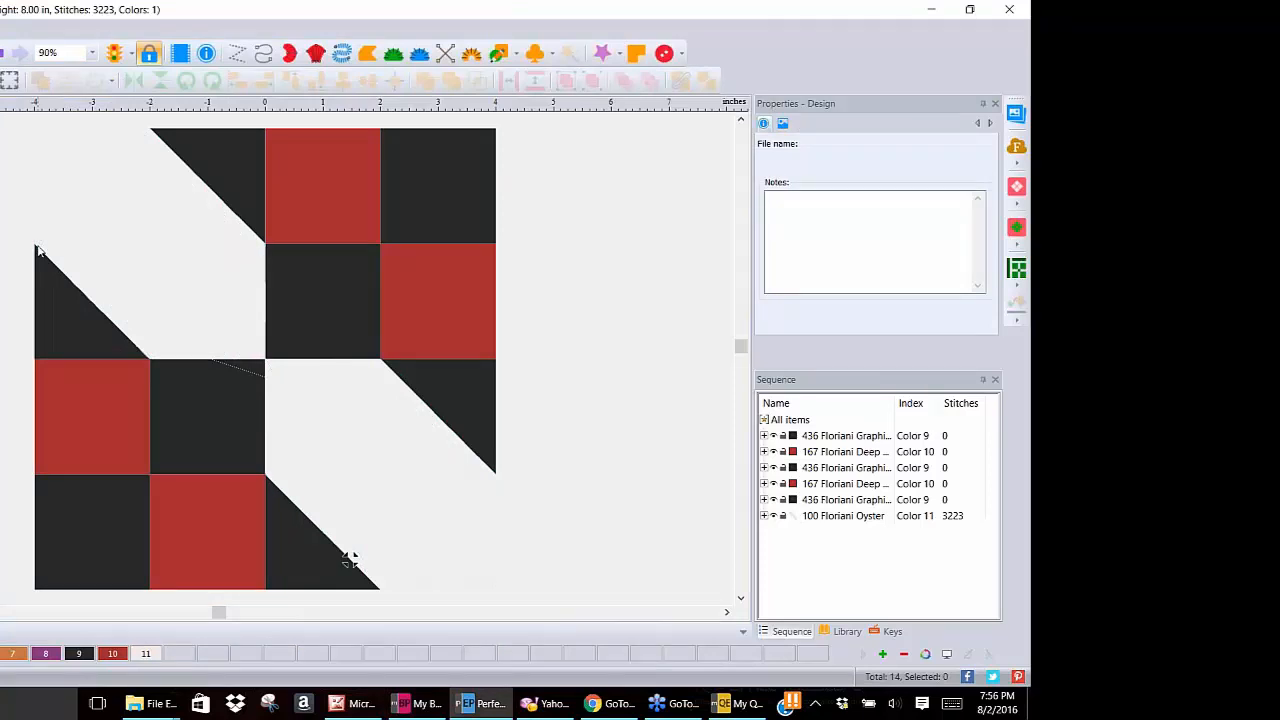
{"action": "key", "text": "ctrl+a"}
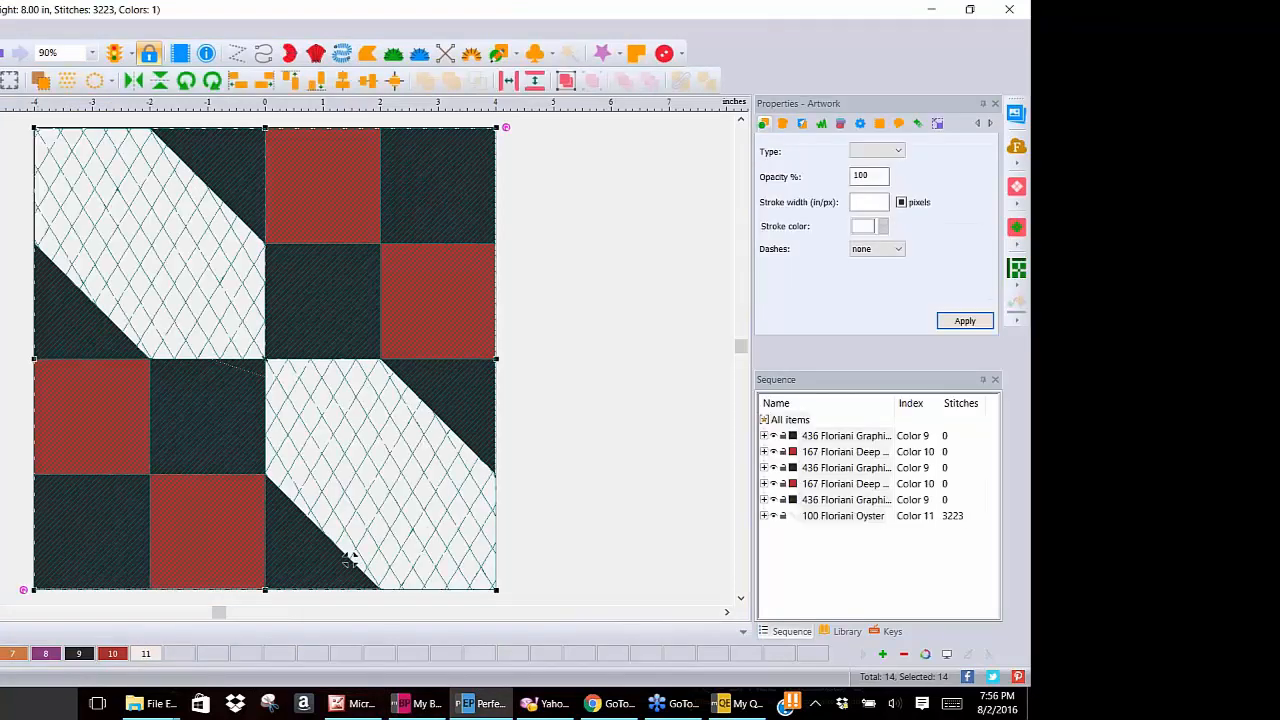
{"action": "left_click", "coordinate": [68, 86]}
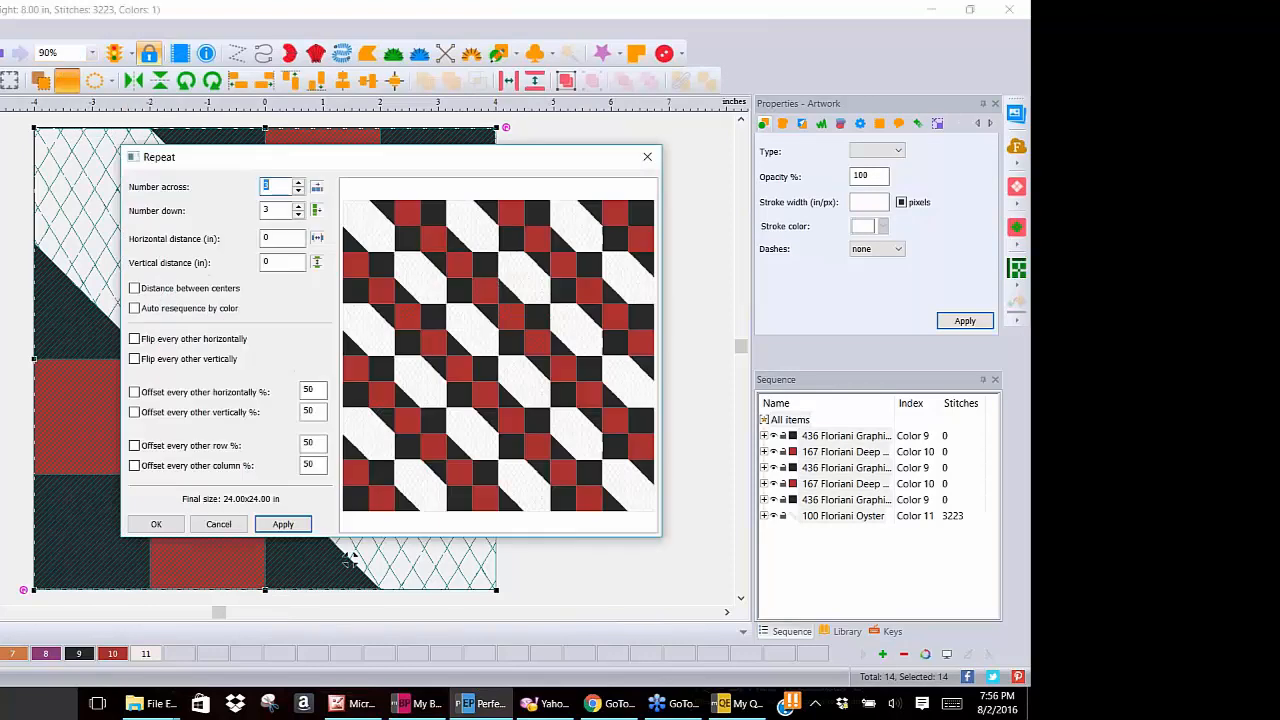
{"action": "left_click", "coordinate": [299, 215]}
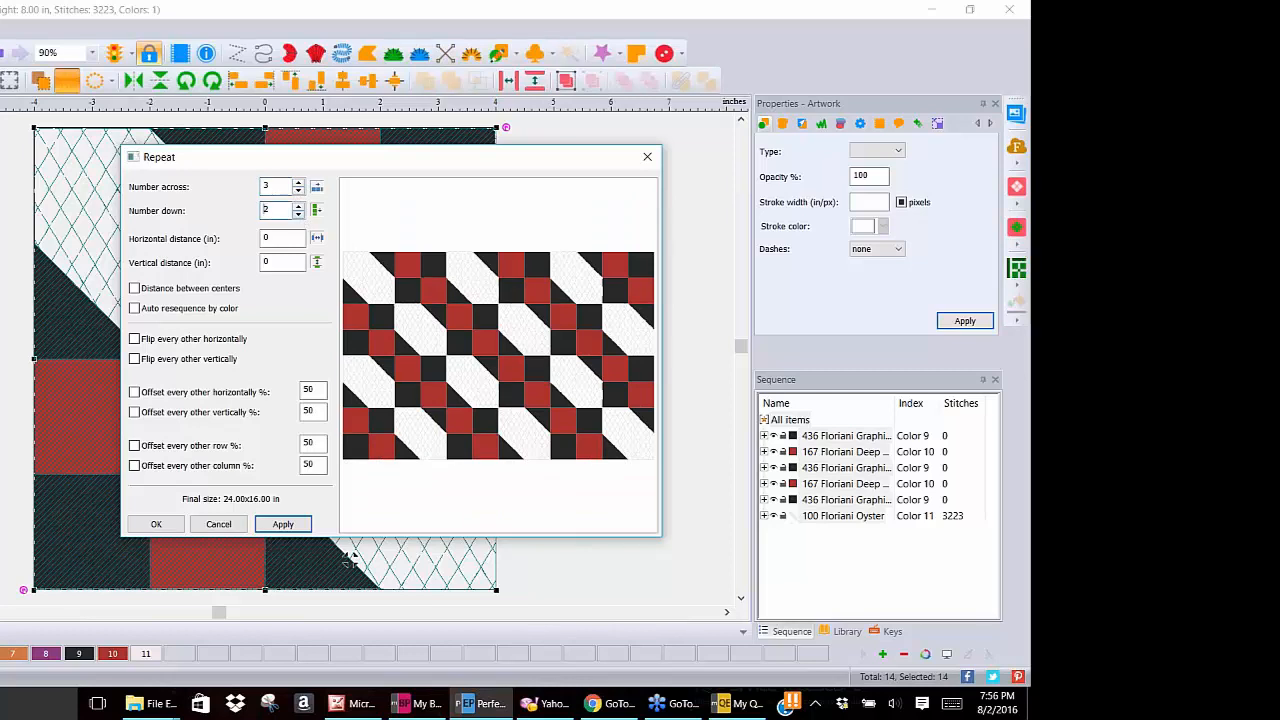
{"action": "left_click", "coordinate": [298, 205]}
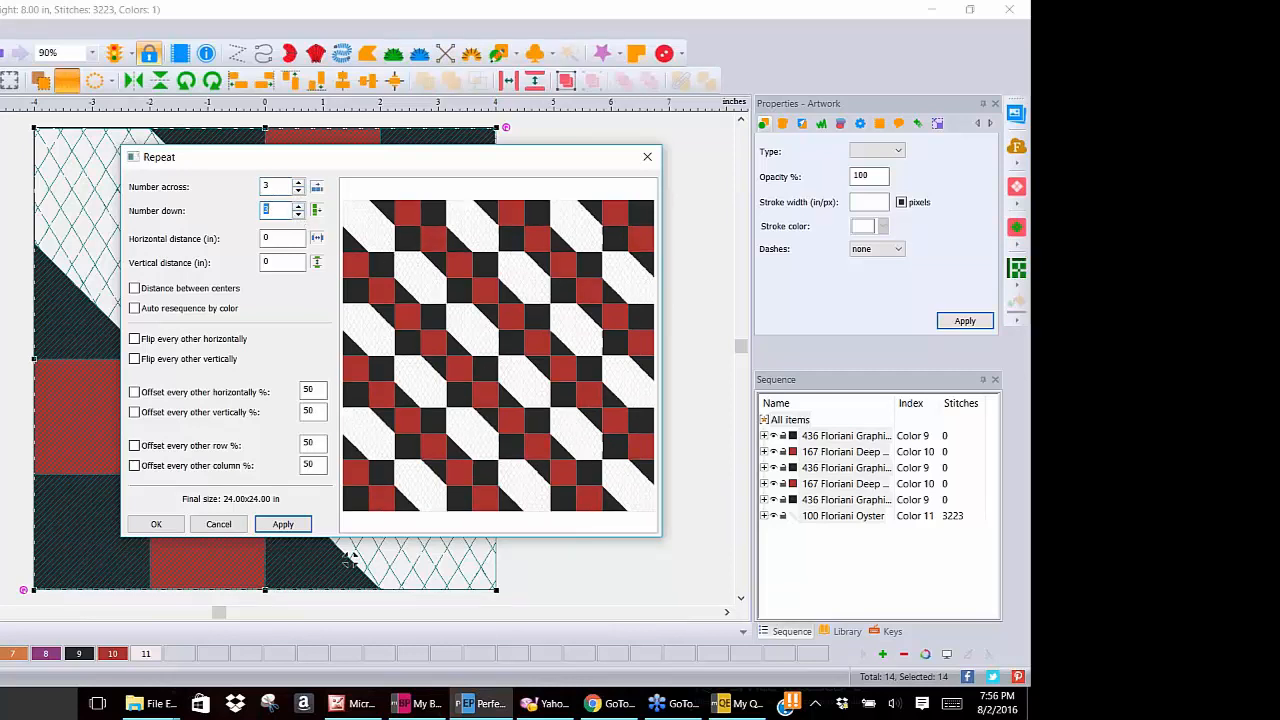
{"action": "left_click", "coordinate": [297, 205]}
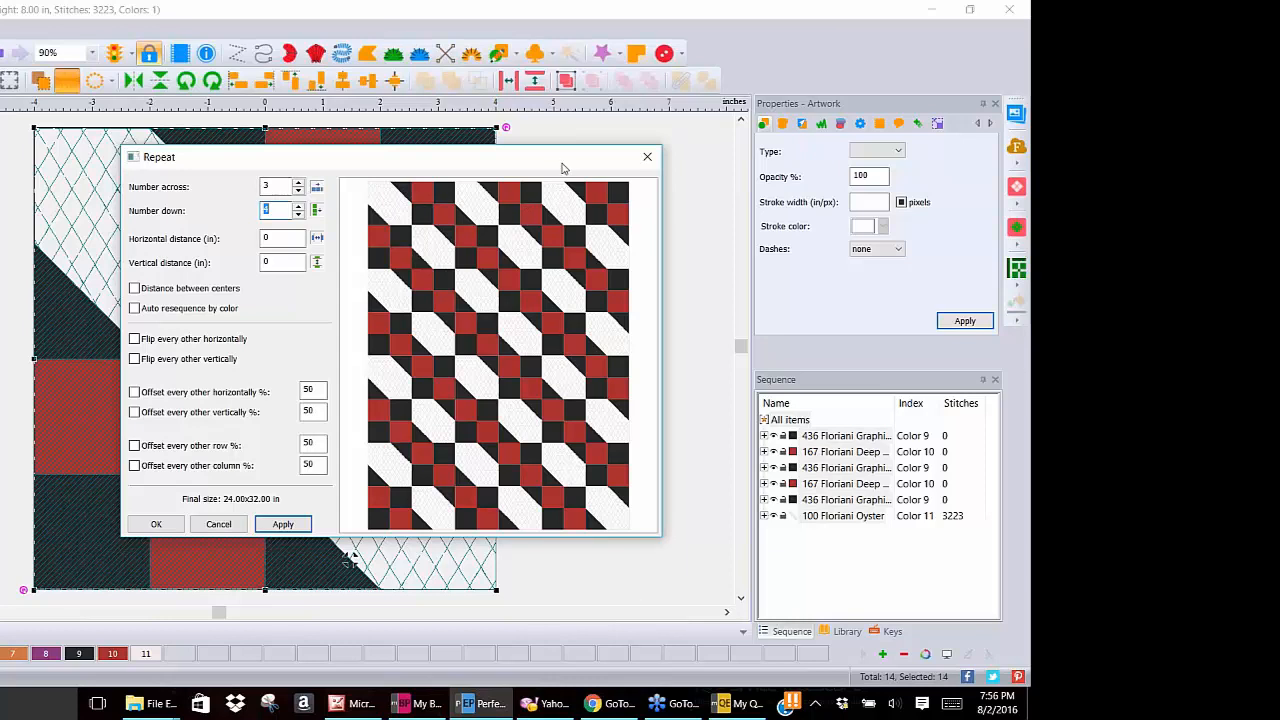
Flip every other block horizontally in the repeat, create the quilt layout, and deselect it.
{"action": "left_click", "coordinate": [134, 339]}
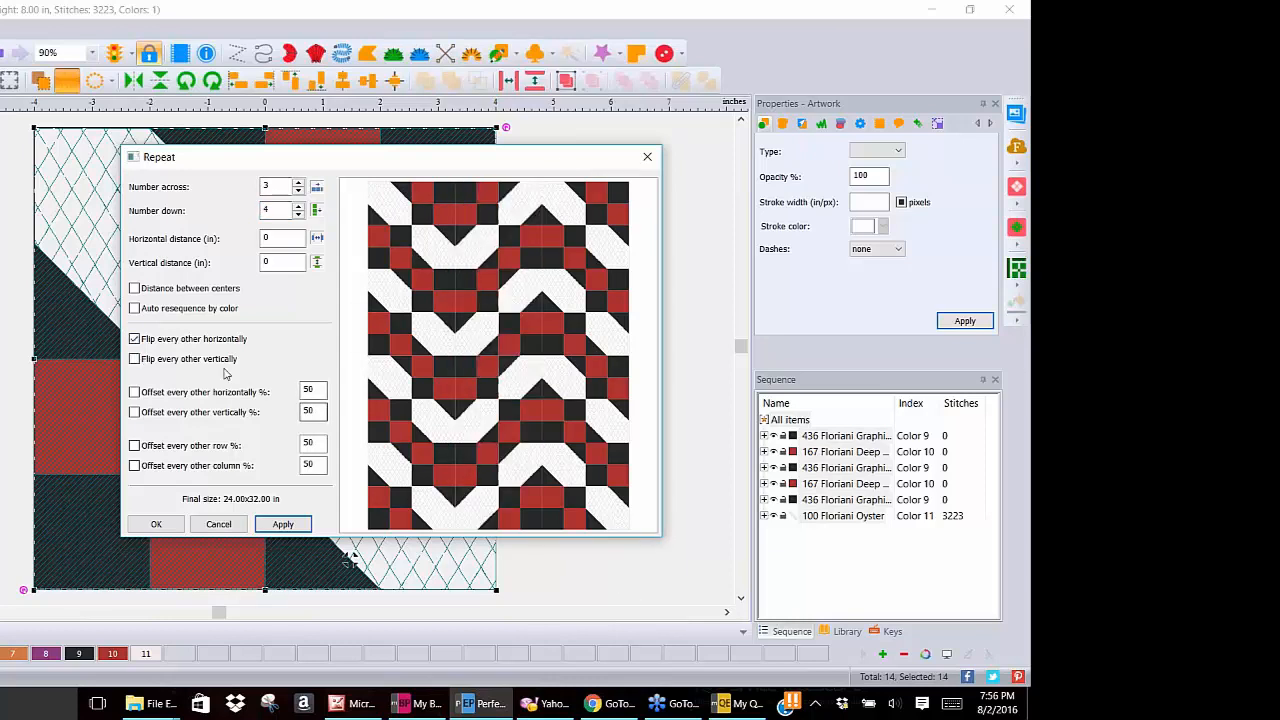
{"action": "left_click", "coordinate": [134, 359]}
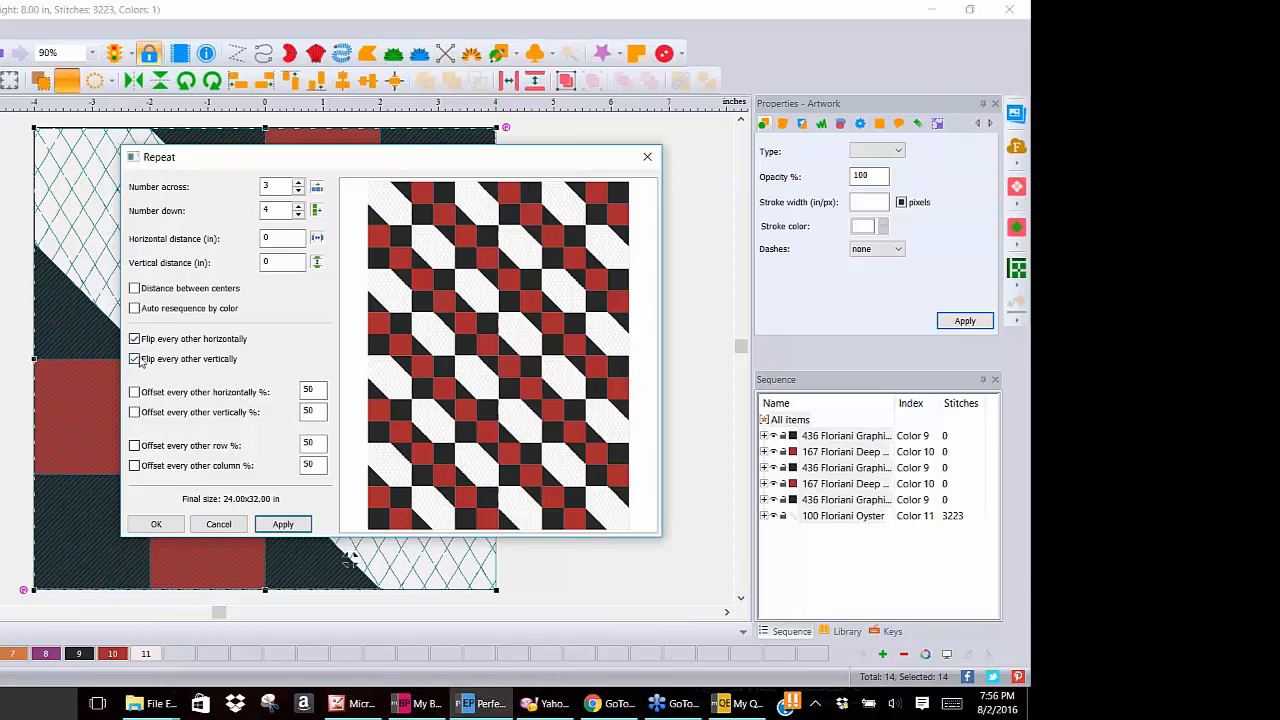
{"action": "left_click", "coordinate": [134, 359]}
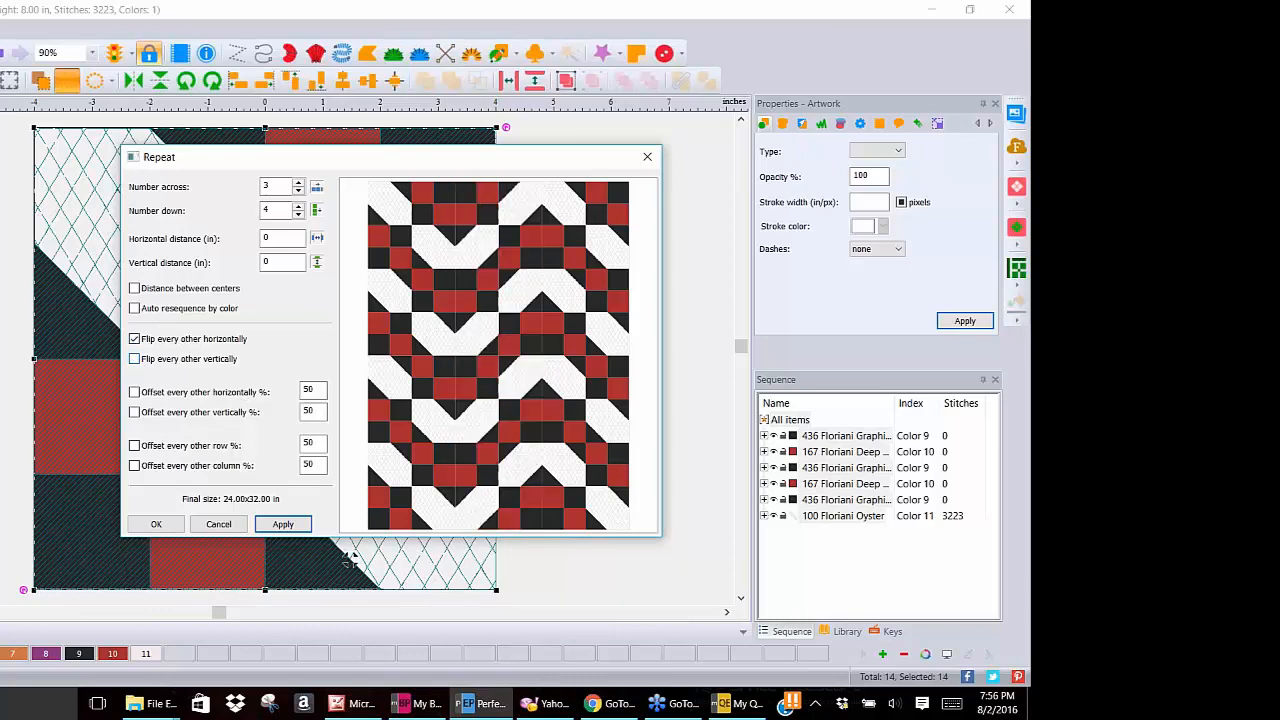
{"action": "left_click", "coordinate": [283, 525]}
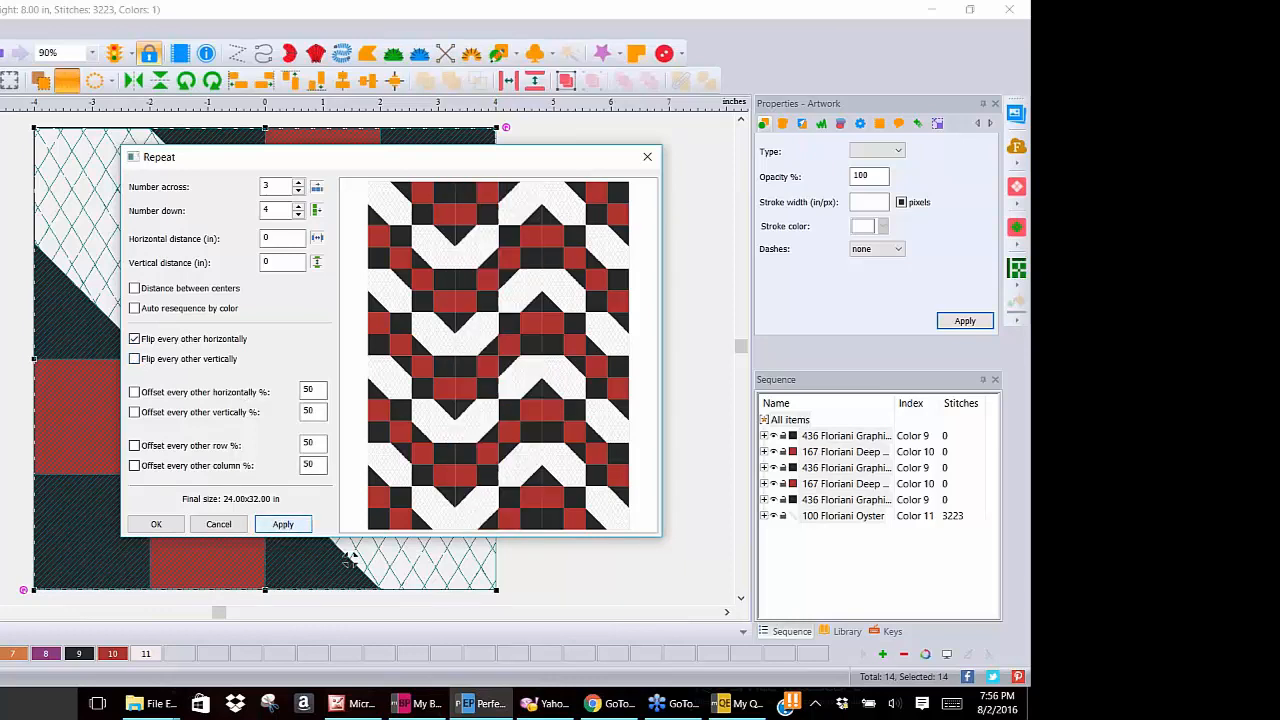
{"action": "left_click", "coordinate": [158, 525]}
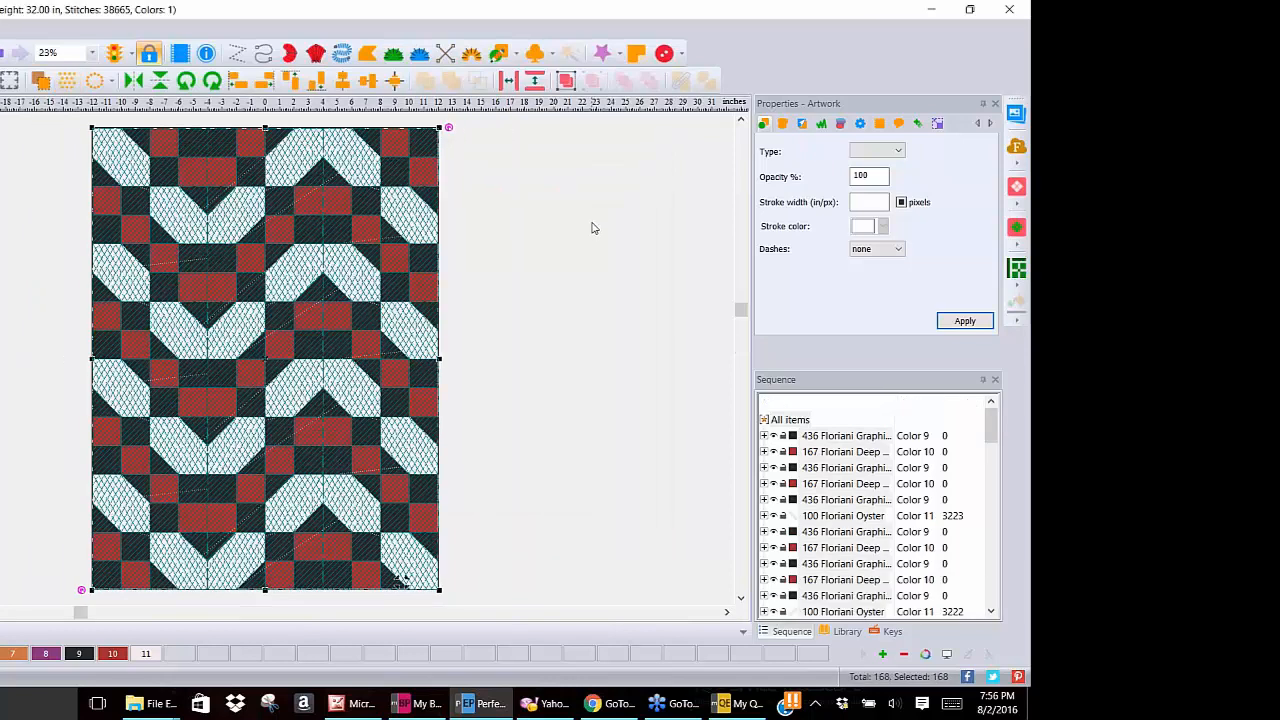
{"action": "left_click", "coordinate": [591, 229]}
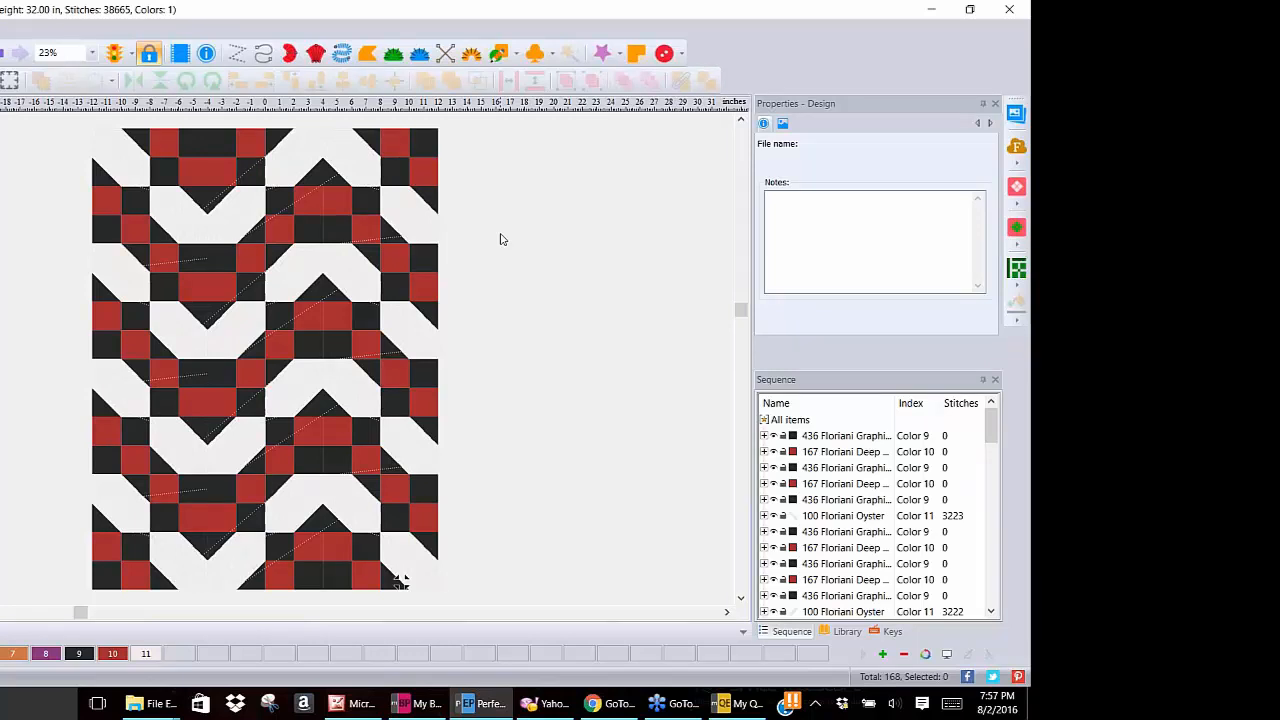
Select the whole repeated quilt, examine its Cutter layout and the available hoop sizes, and close the cutter preview.
{"action": "left_click_drag", "start_coordinate": [78, 122], "coordinate": [484, 617]}
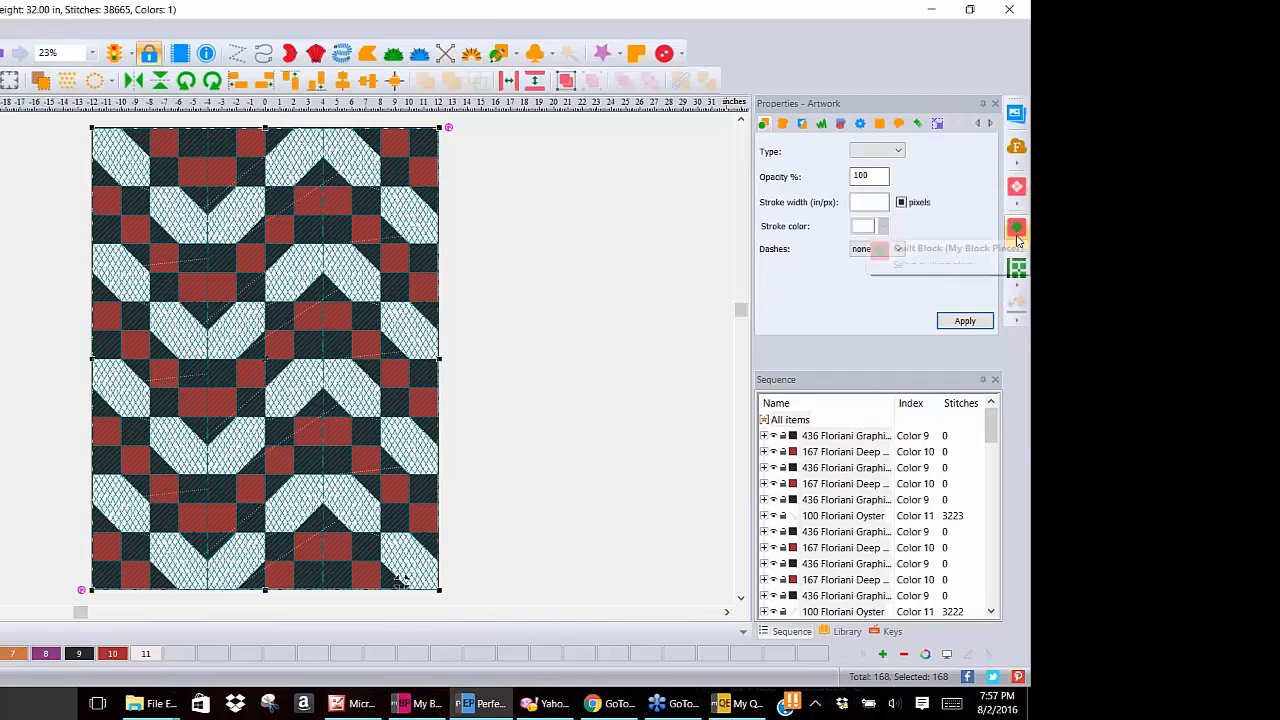
{"action": "left_click", "coordinate": [1019, 248]}
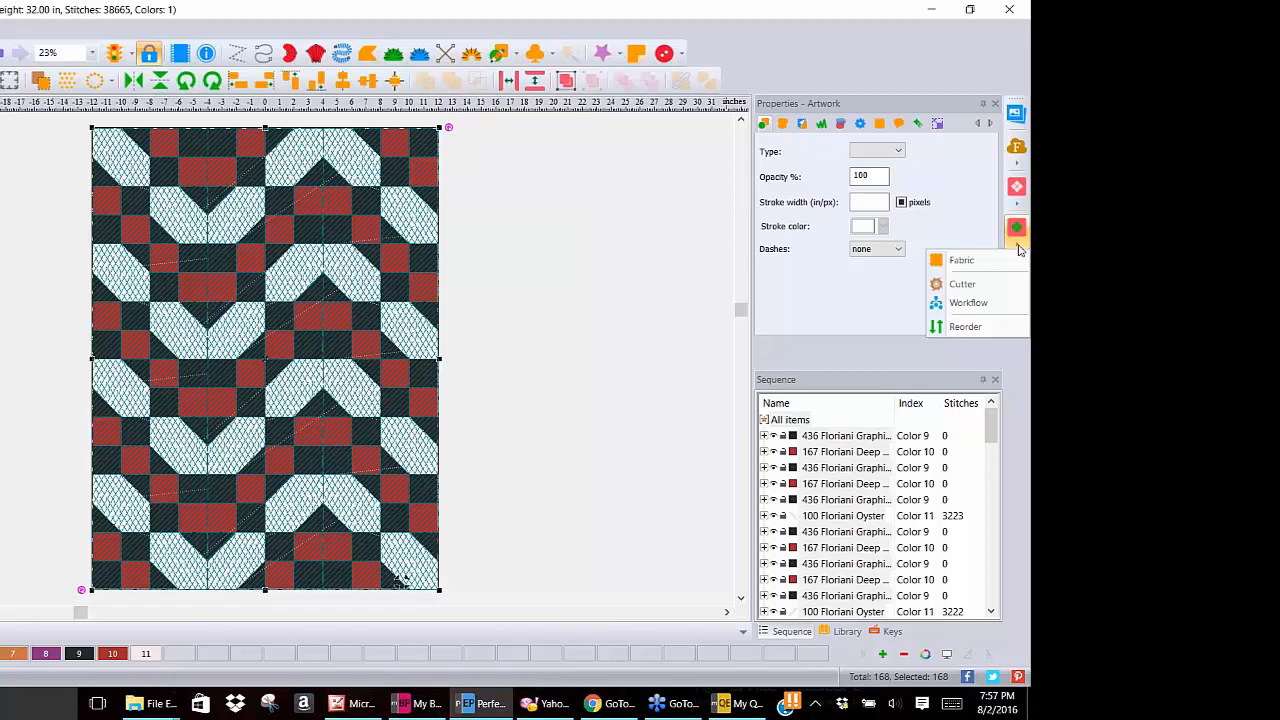
{"action": "left_click", "coordinate": [962, 285]}
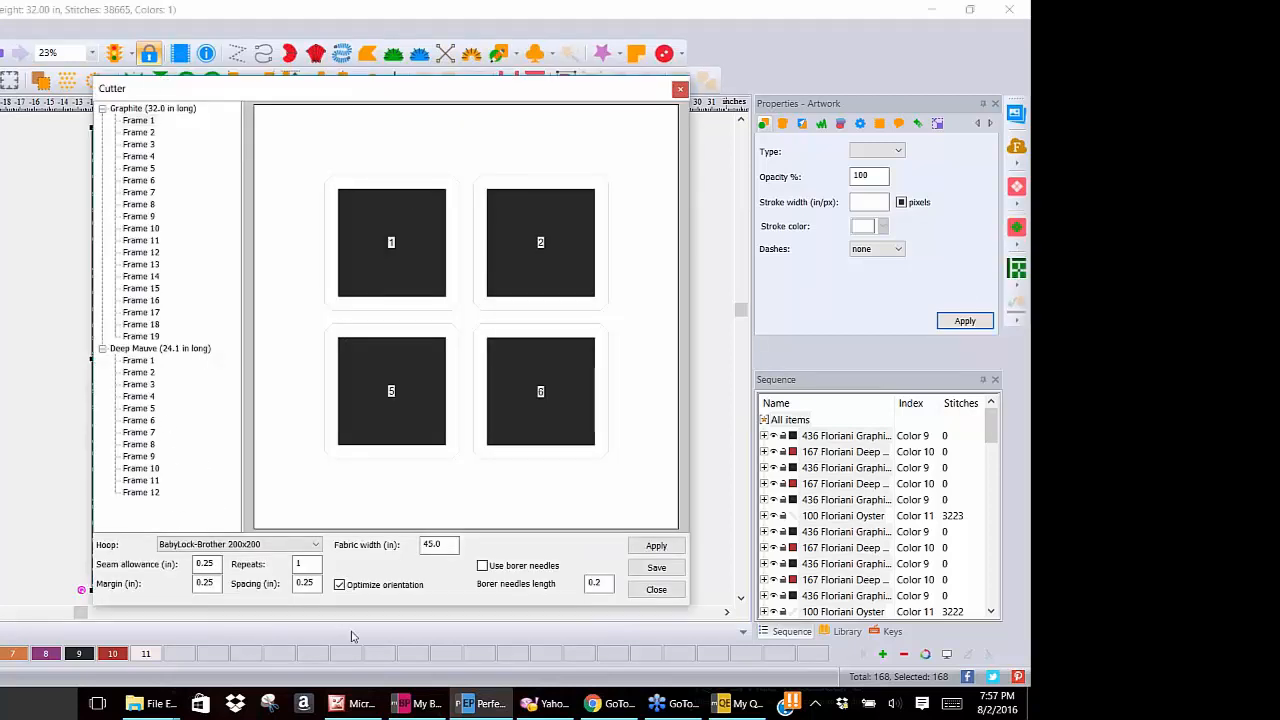
{"action": "left_click", "coordinate": [305, 545]}
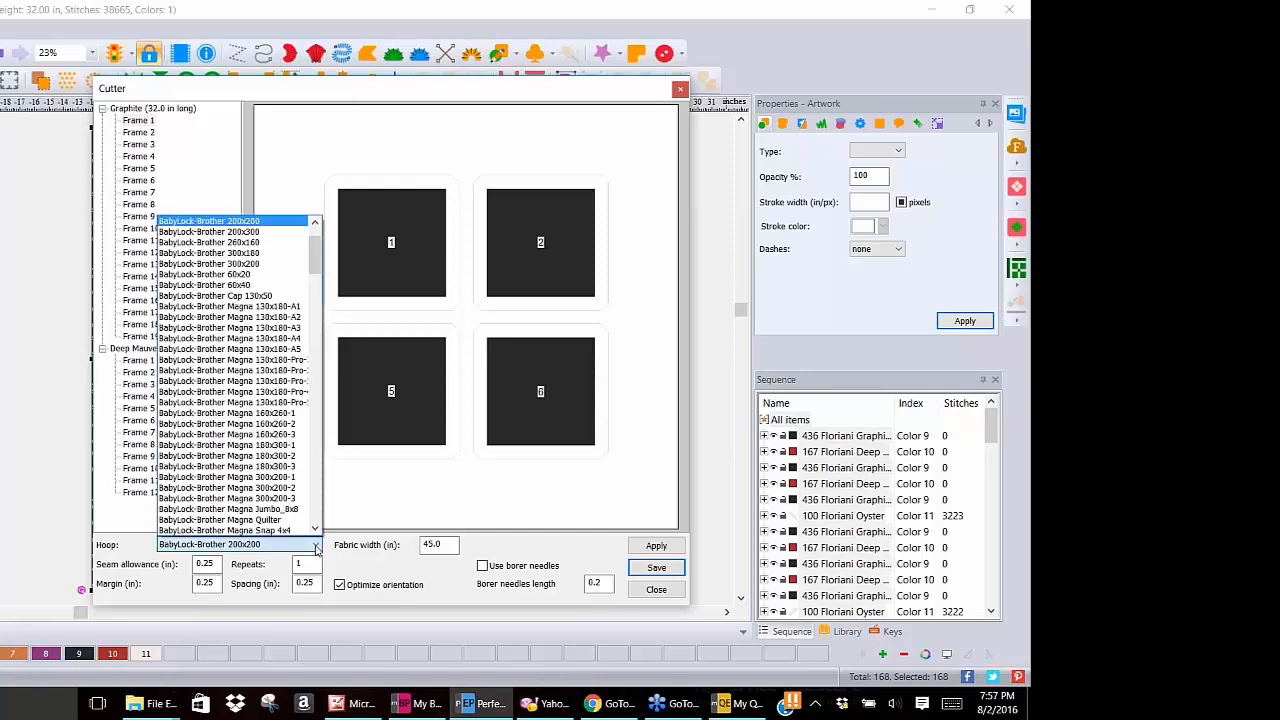
{"action": "left_click_drag", "start_coordinate": [315, 258], "coordinate": [330, 380]}
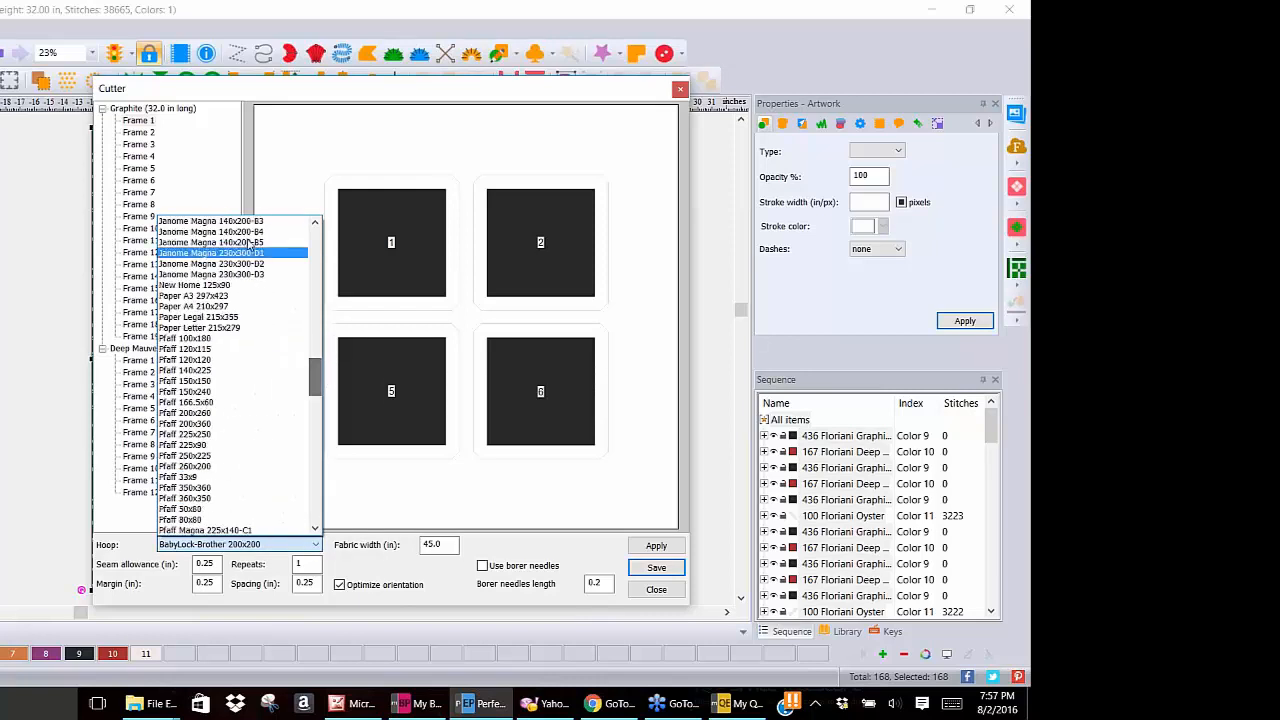
{"action": "left_click", "coordinate": [679, 91]}
{"action": "left_click", "coordinate": [679, 91]}
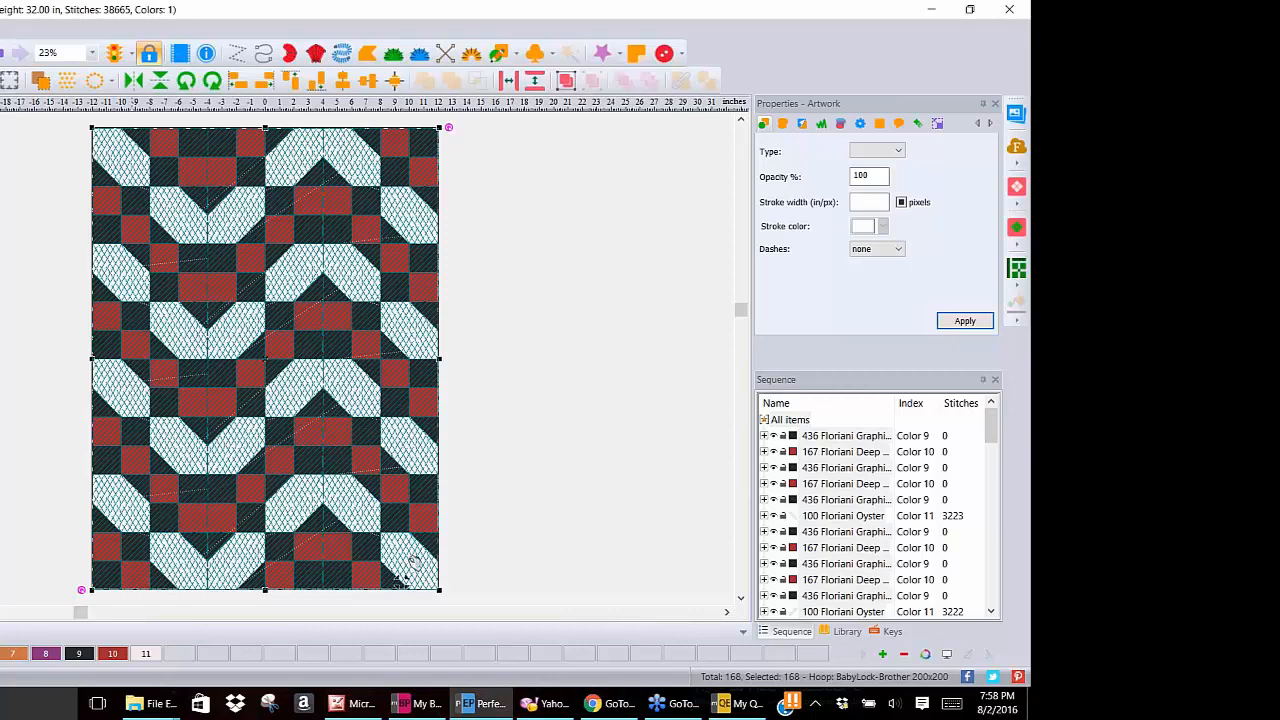
Switch to the Microsoft picture viewer and browse from the pieced fish block to the quilt picture with the challenge contact e-mail.
{"action": "left_click", "coordinate": [363, 706]}
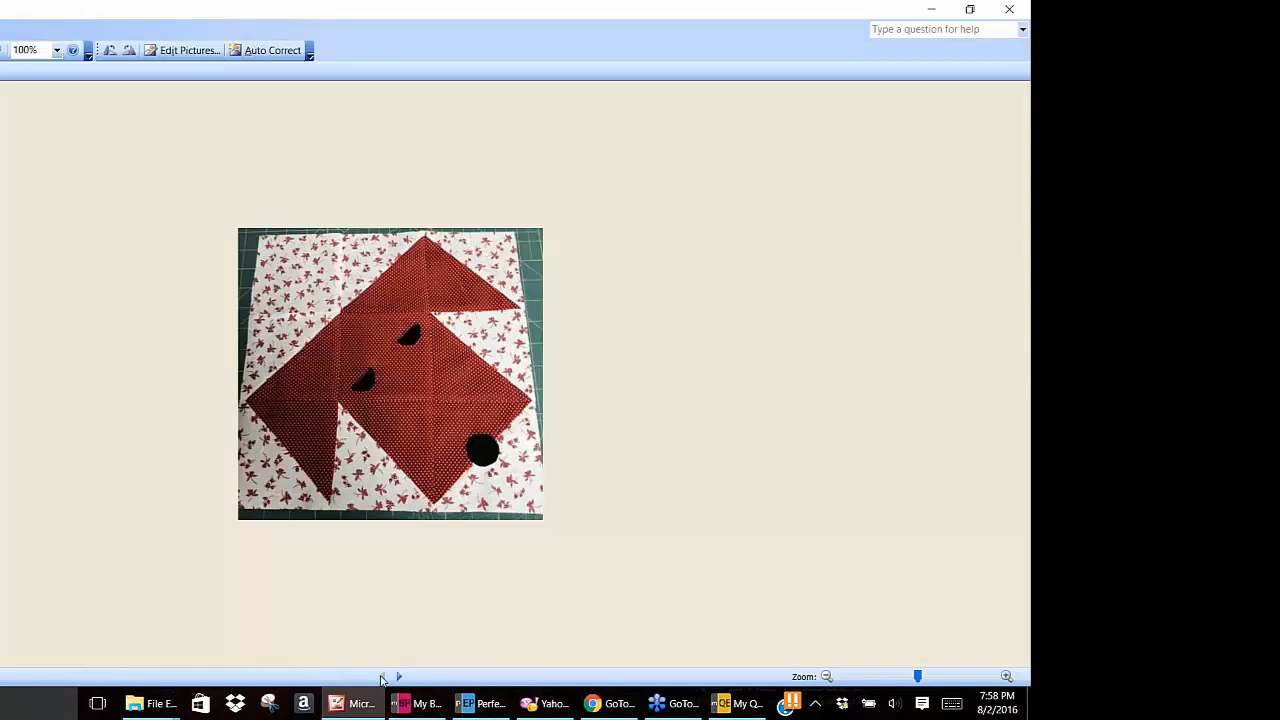
{"action": "left_click", "coordinate": [399, 677]}
{"action": "left_click", "coordinate": [399, 677]}
{"action": "left_click", "coordinate": [399, 677]}
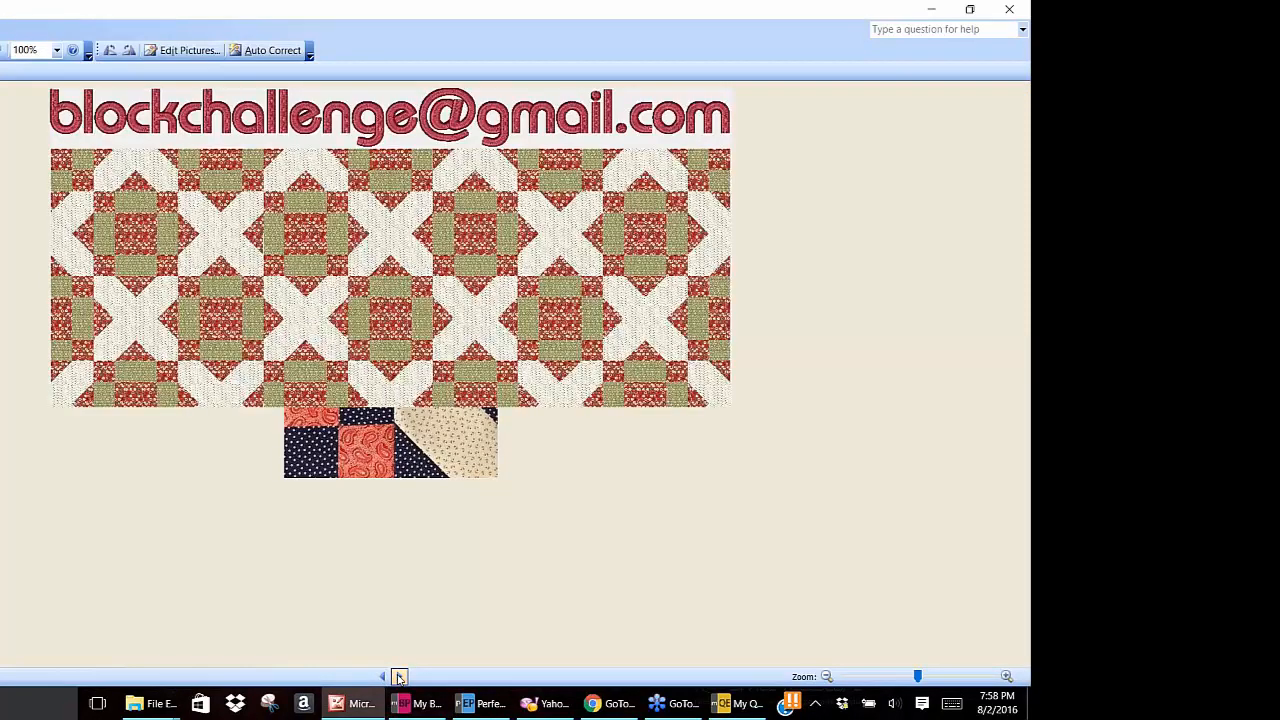